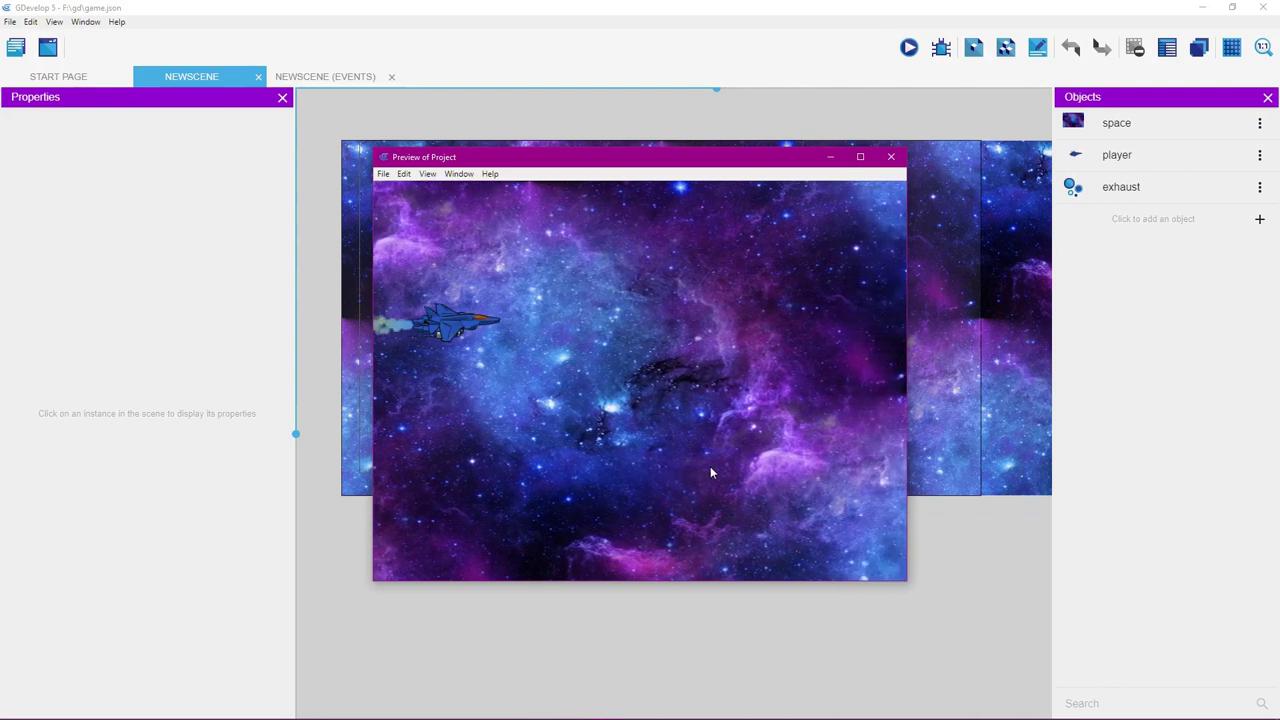
Test the game preview by flying the player ship in all directions over the scrolling space background, and close the preview.
key(Right)
key(Up)
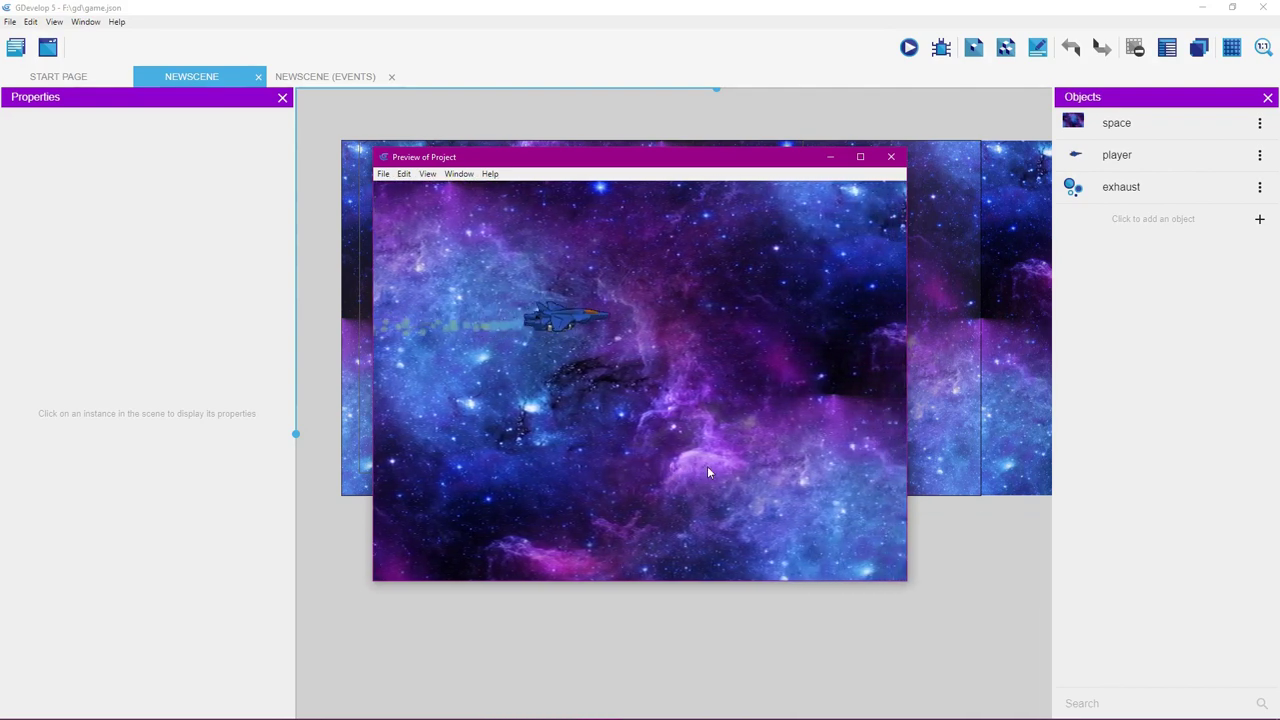
key(Down)
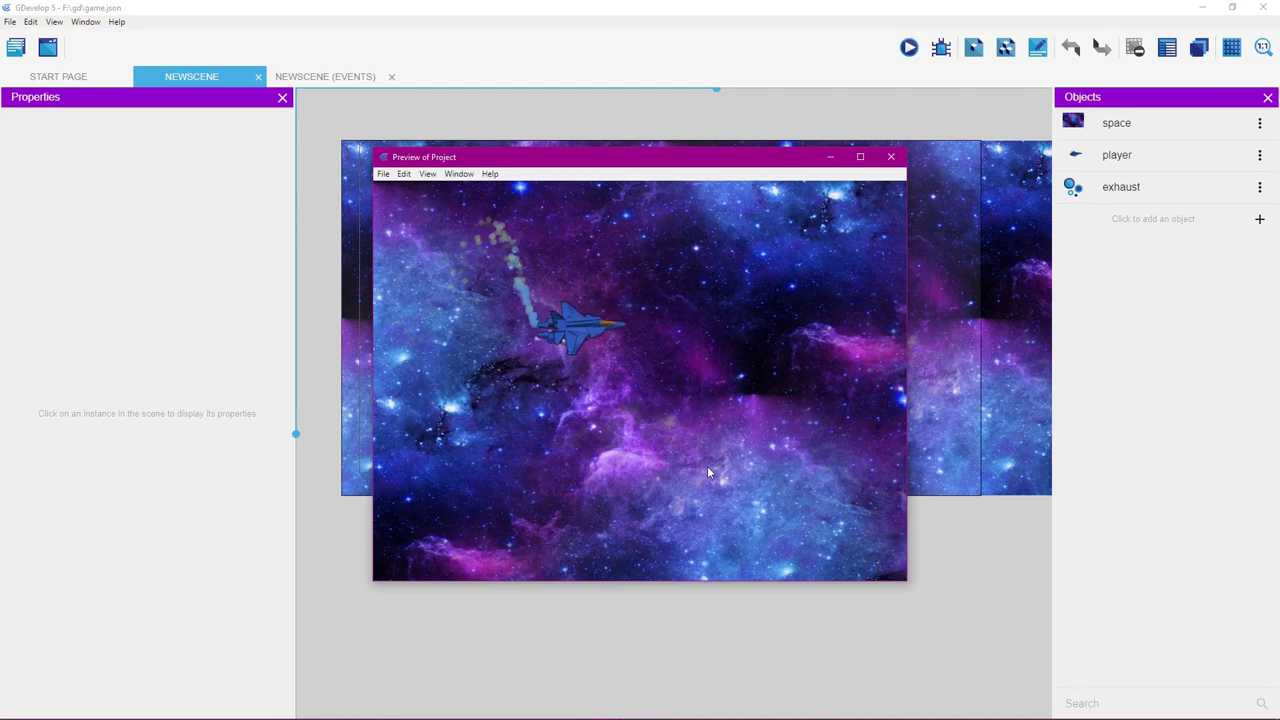
key(Up)
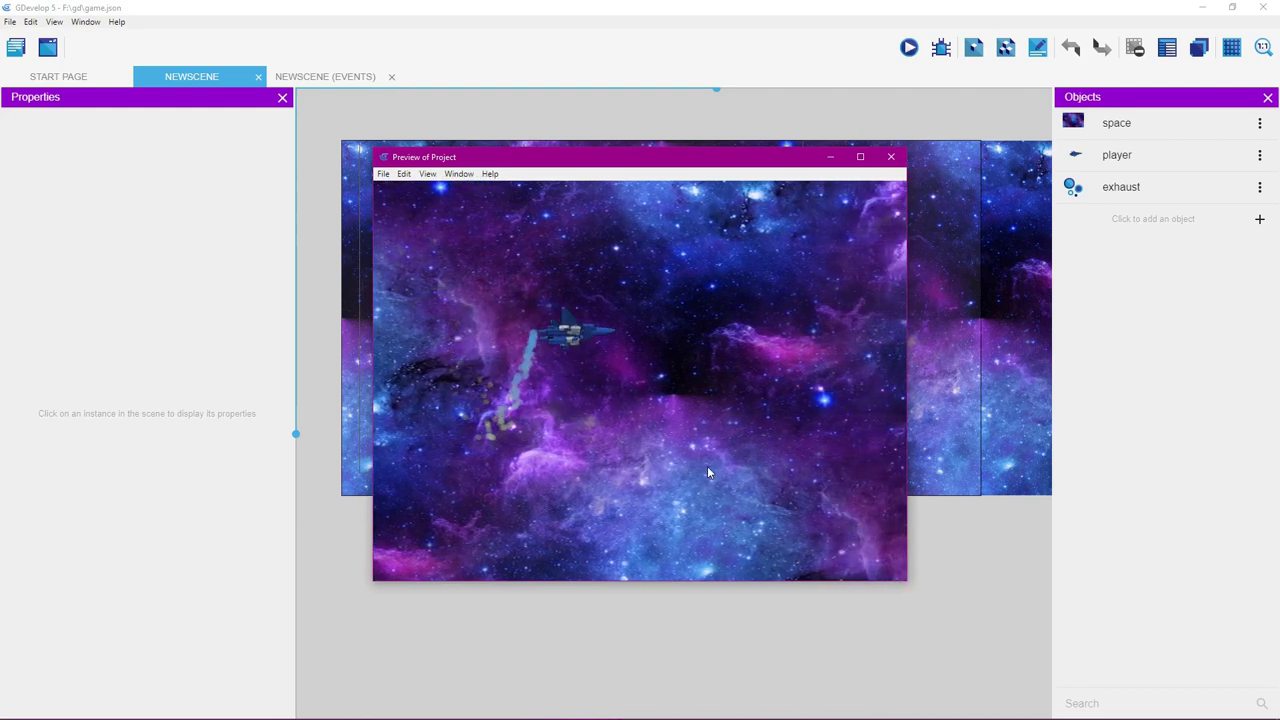
key(Down)
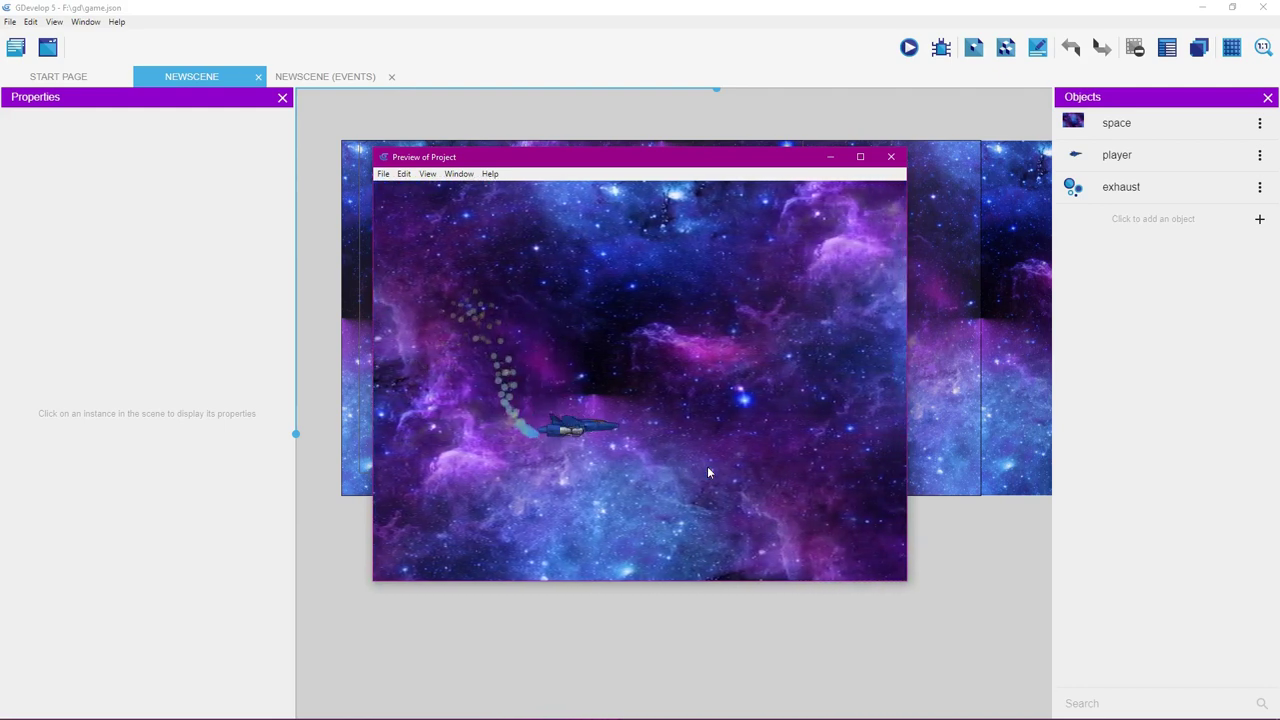
key(Up)
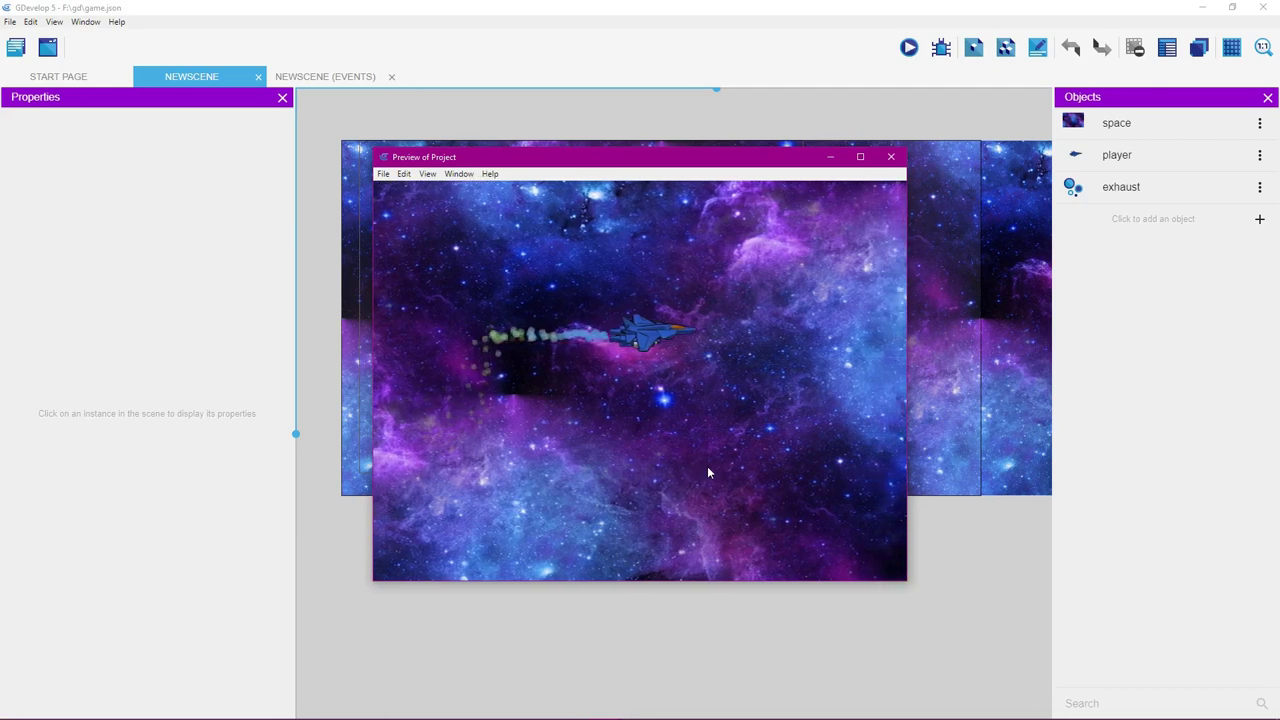
key(Right)
key(Down)
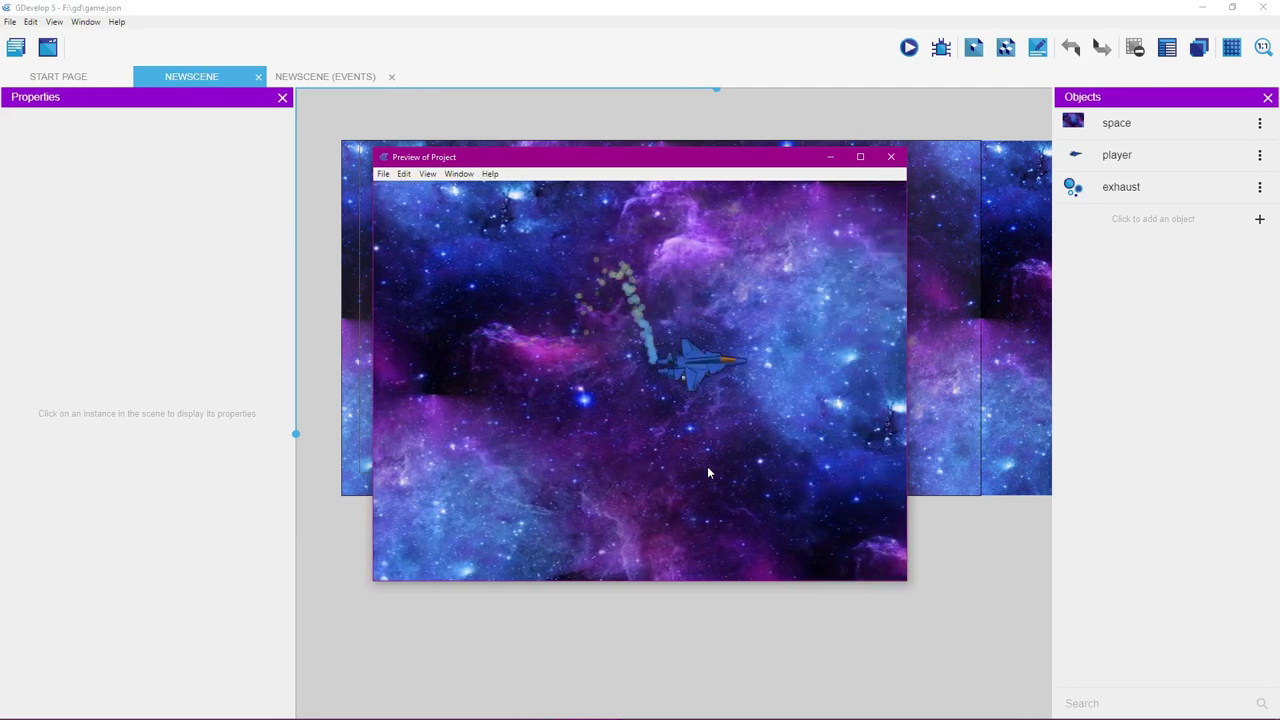
key(Left)
key(Up)
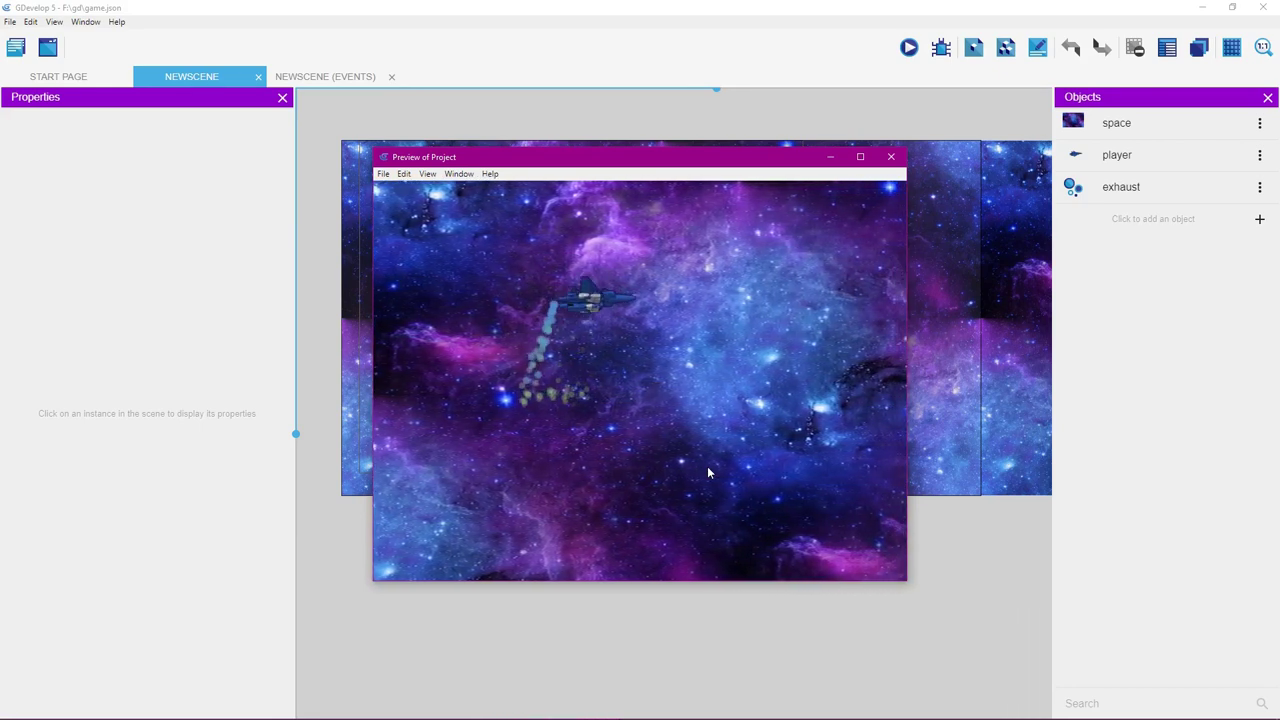
key(Down)
key(Down)
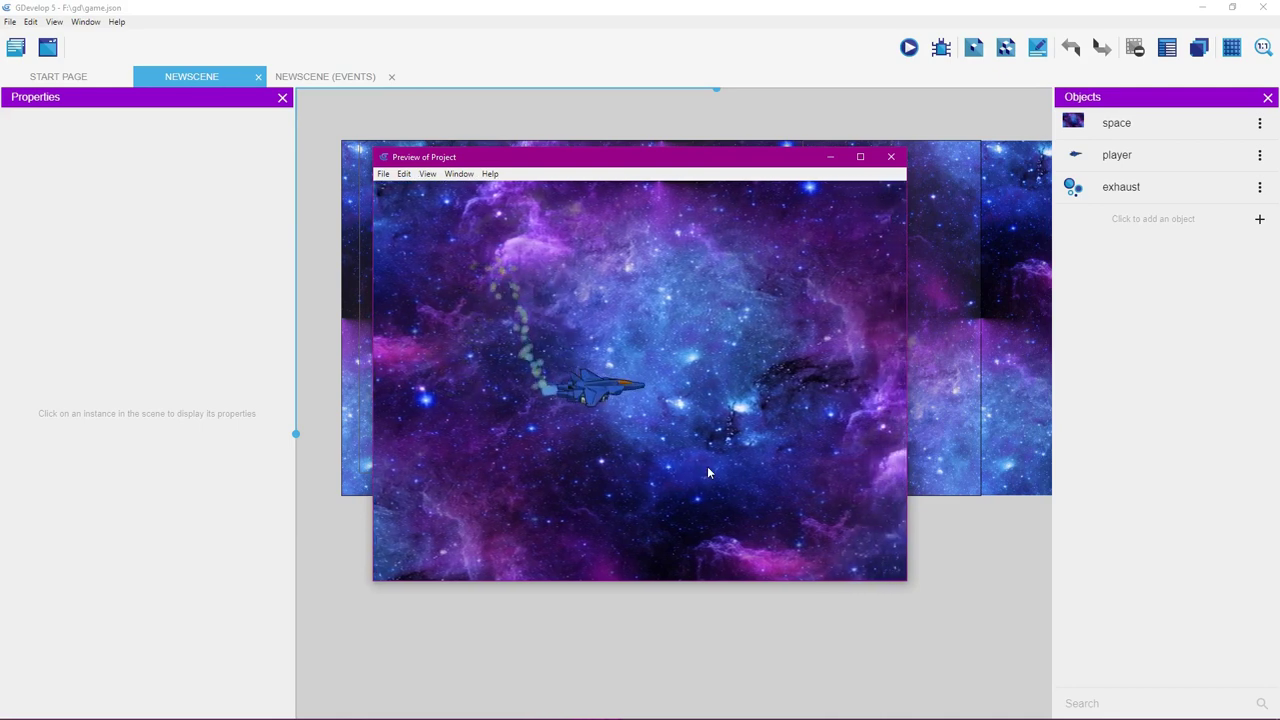
key(Up)
key(Up)
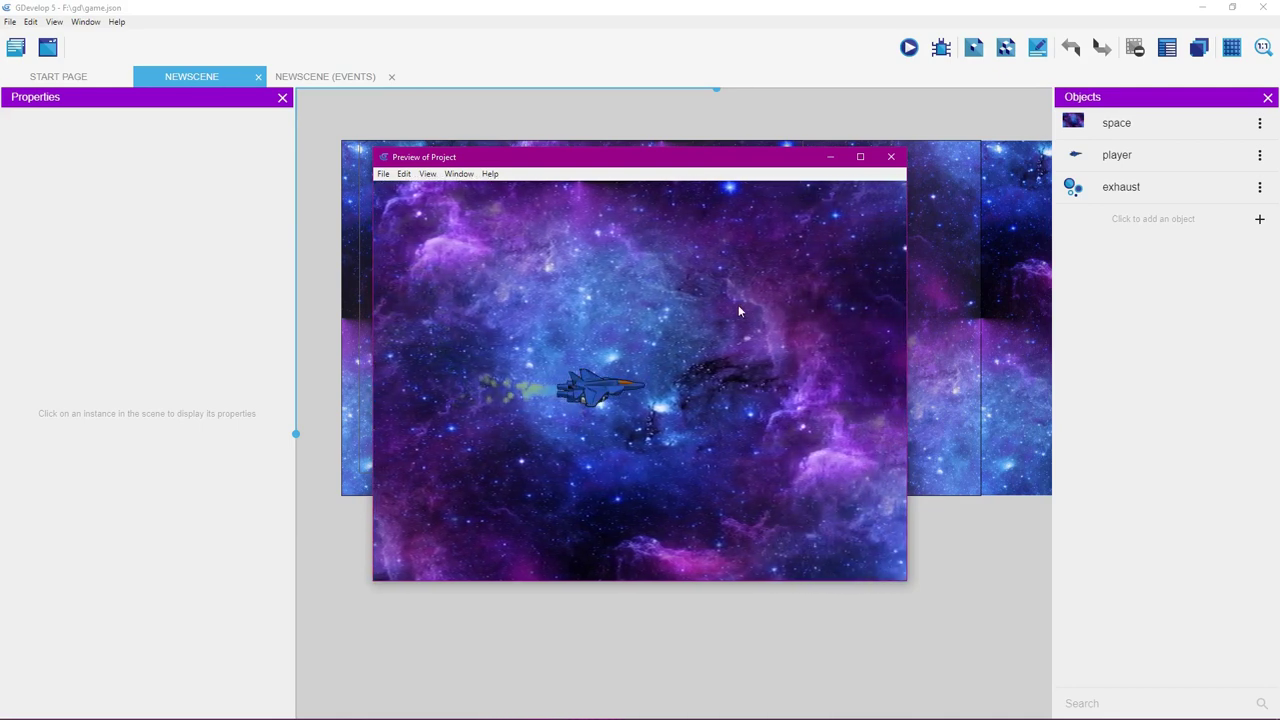
key(Down)
click(891, 157)
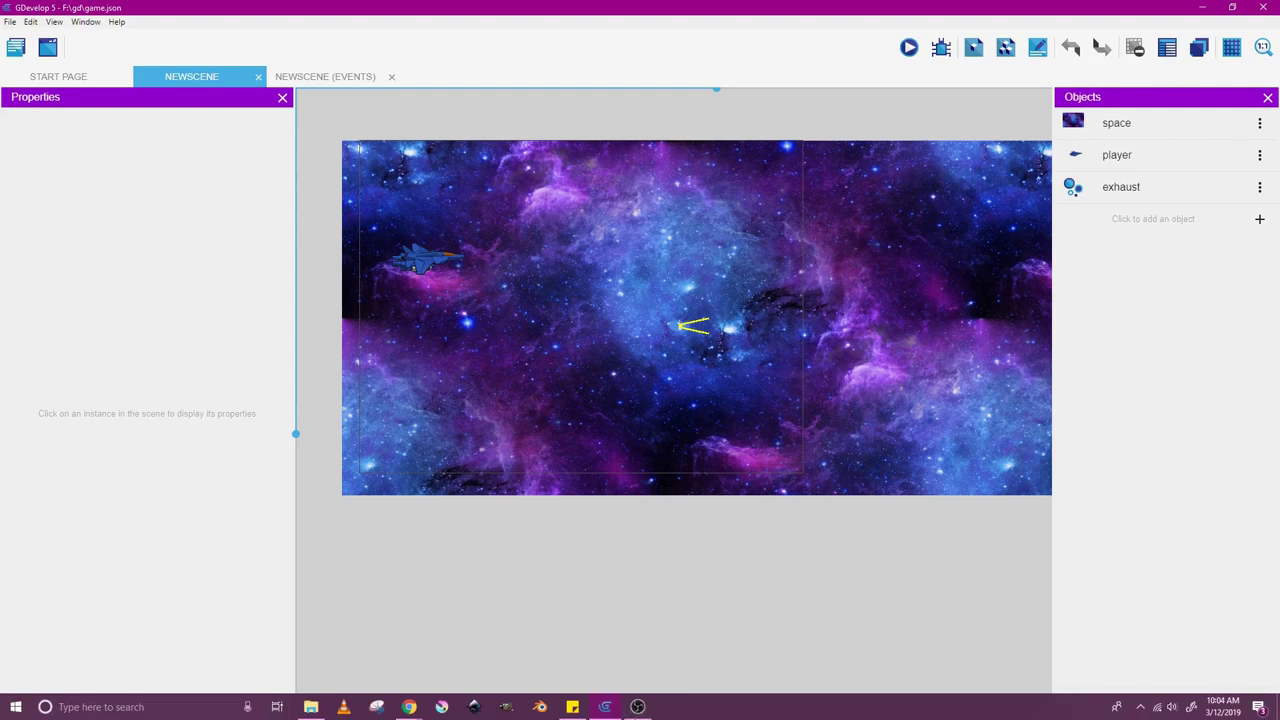
Switch to the Little Guy CGI website in Chrome, view the Game Assets page under Game Visualz, and close the browser.
click(410, 707)
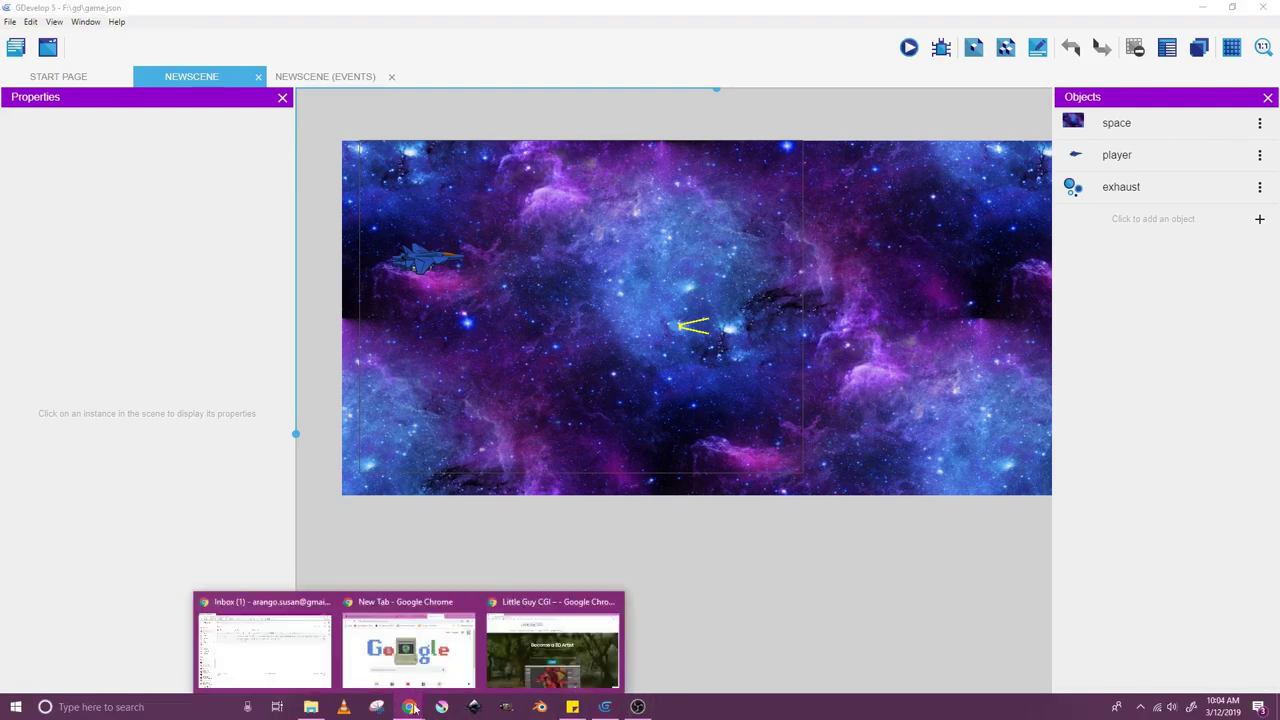
click(546, 650)
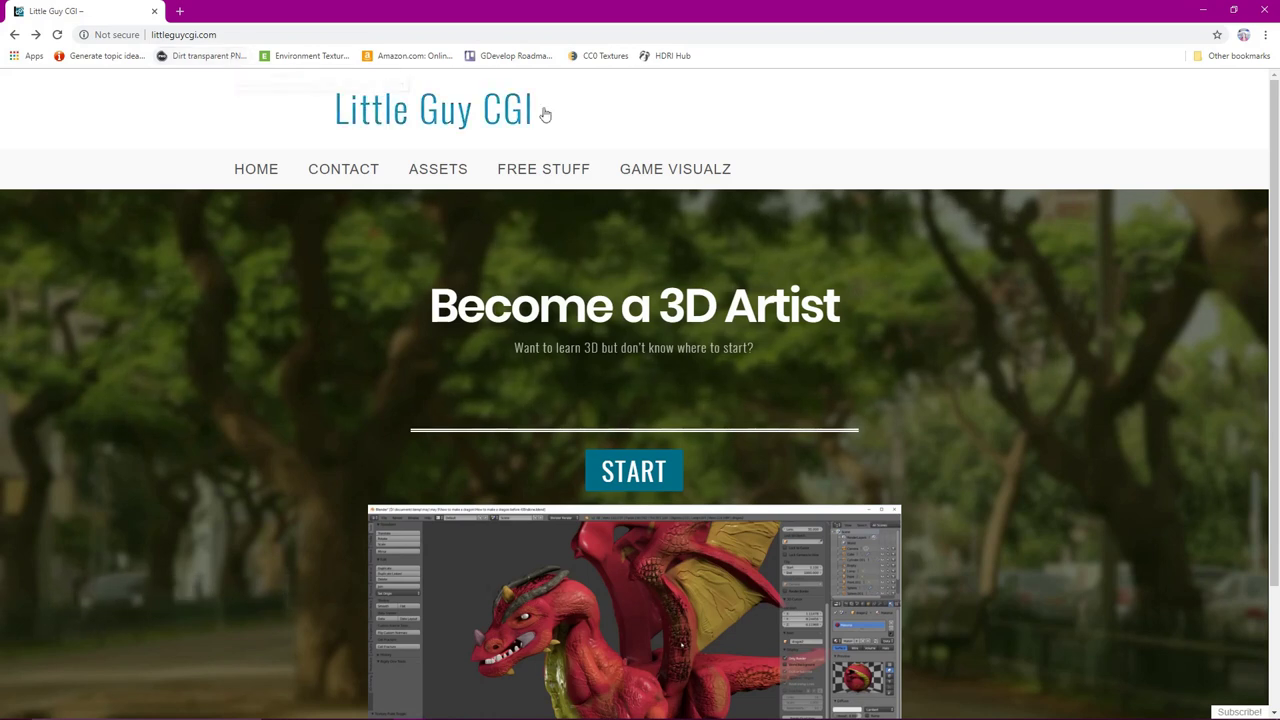
click(645, 173)
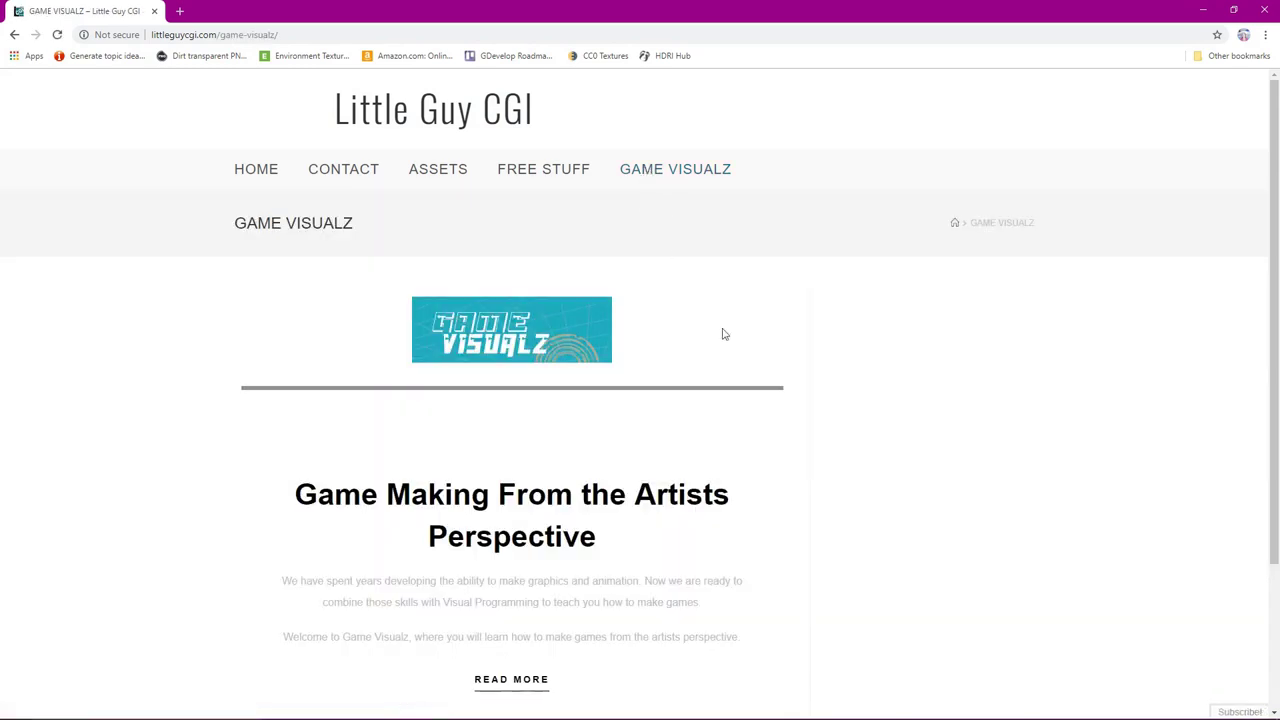
scroll(803, 449, down, 2)
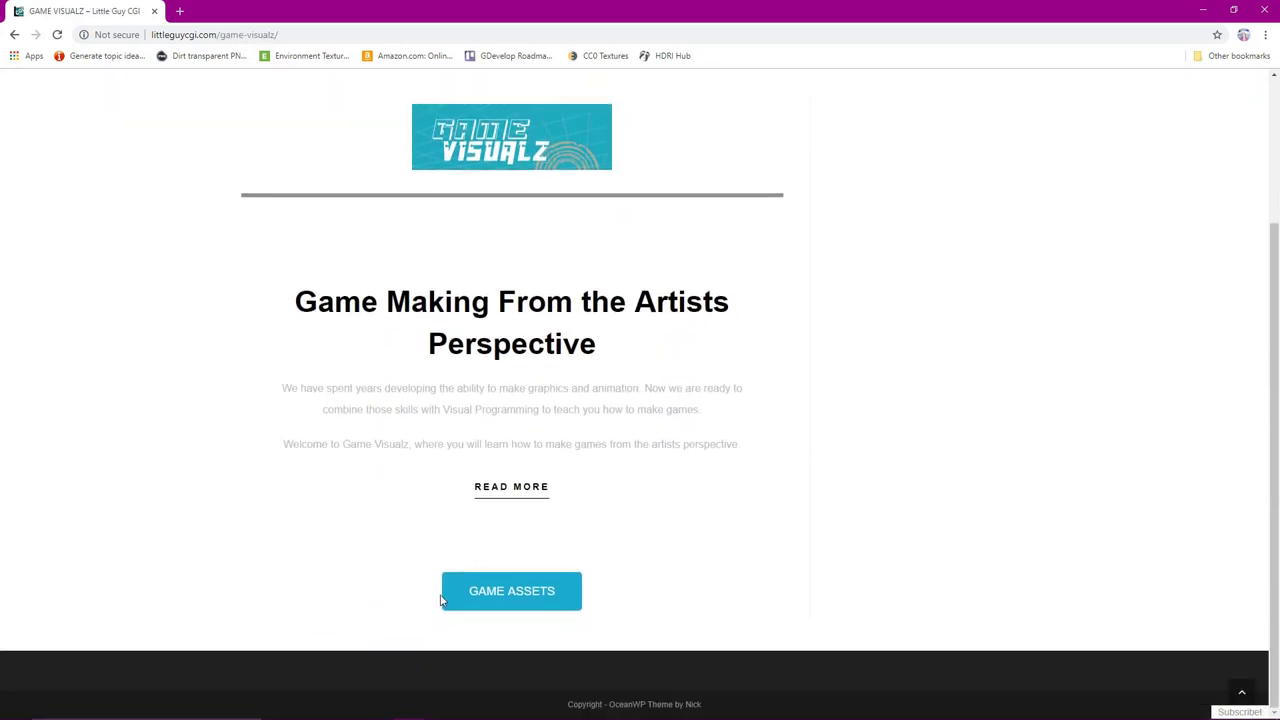
click(480, 600)
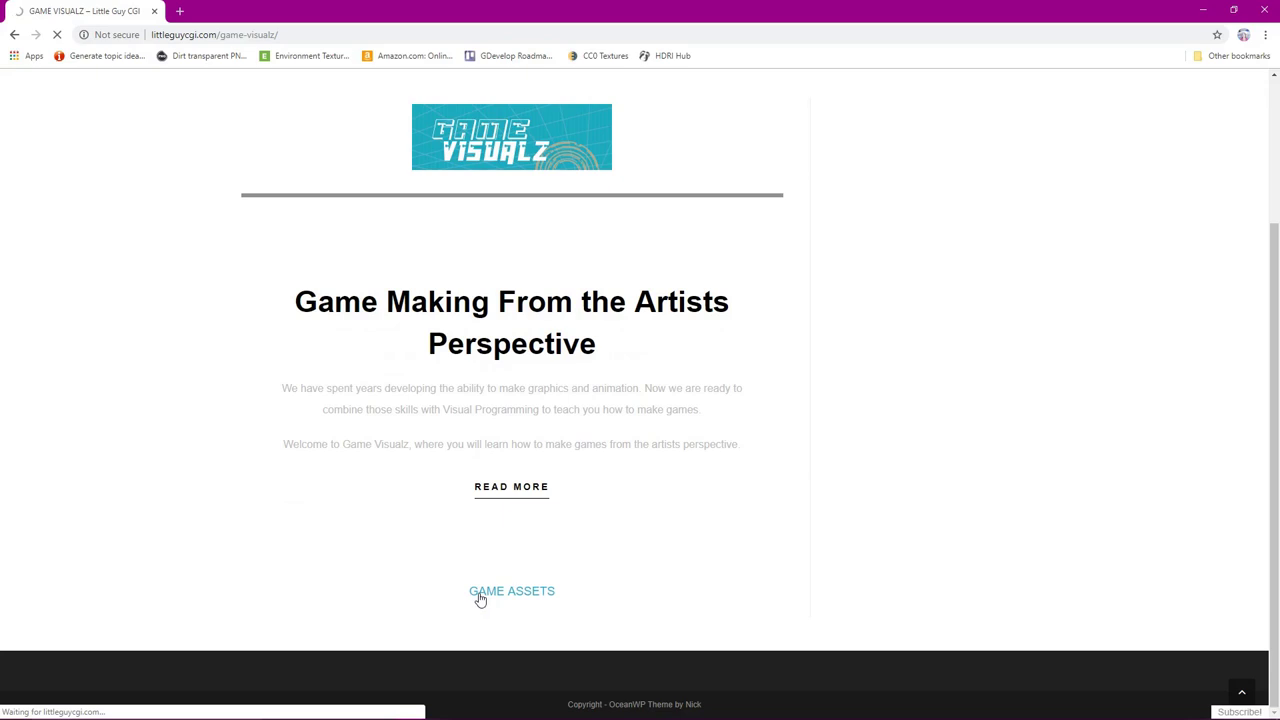
scroll(851, 471, down, 3)
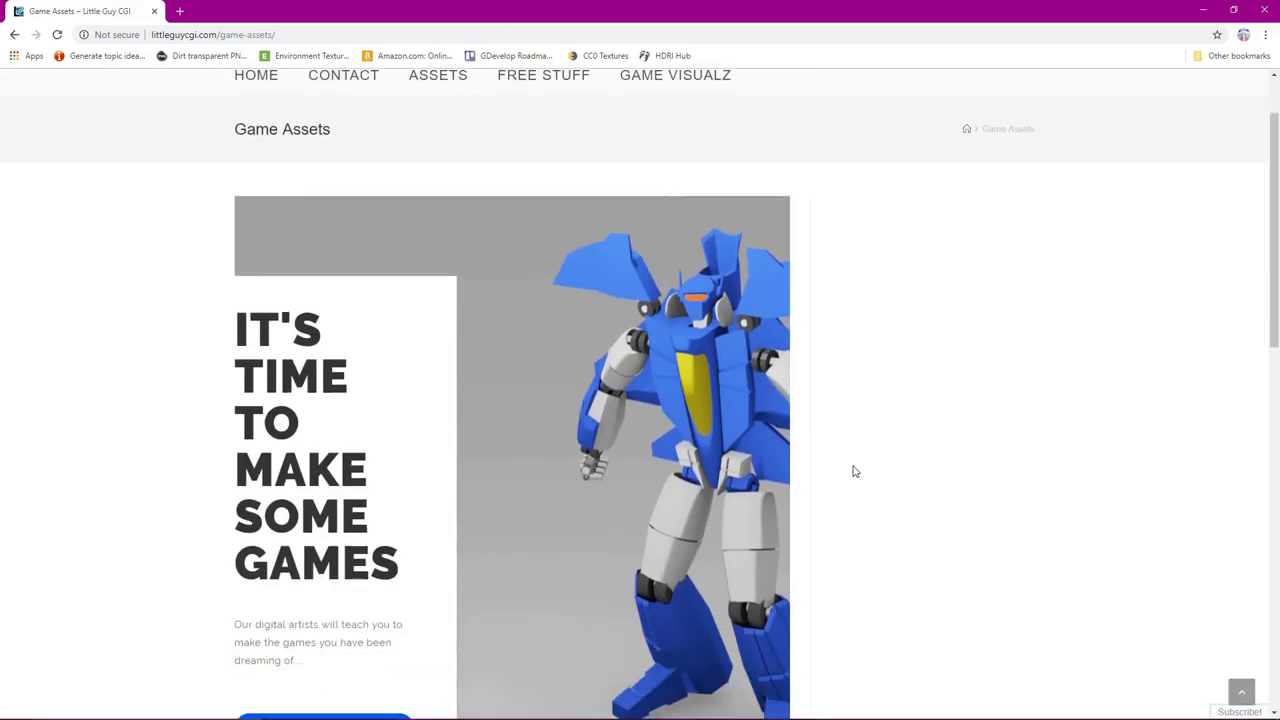
scroll(854, 471, down, 2)
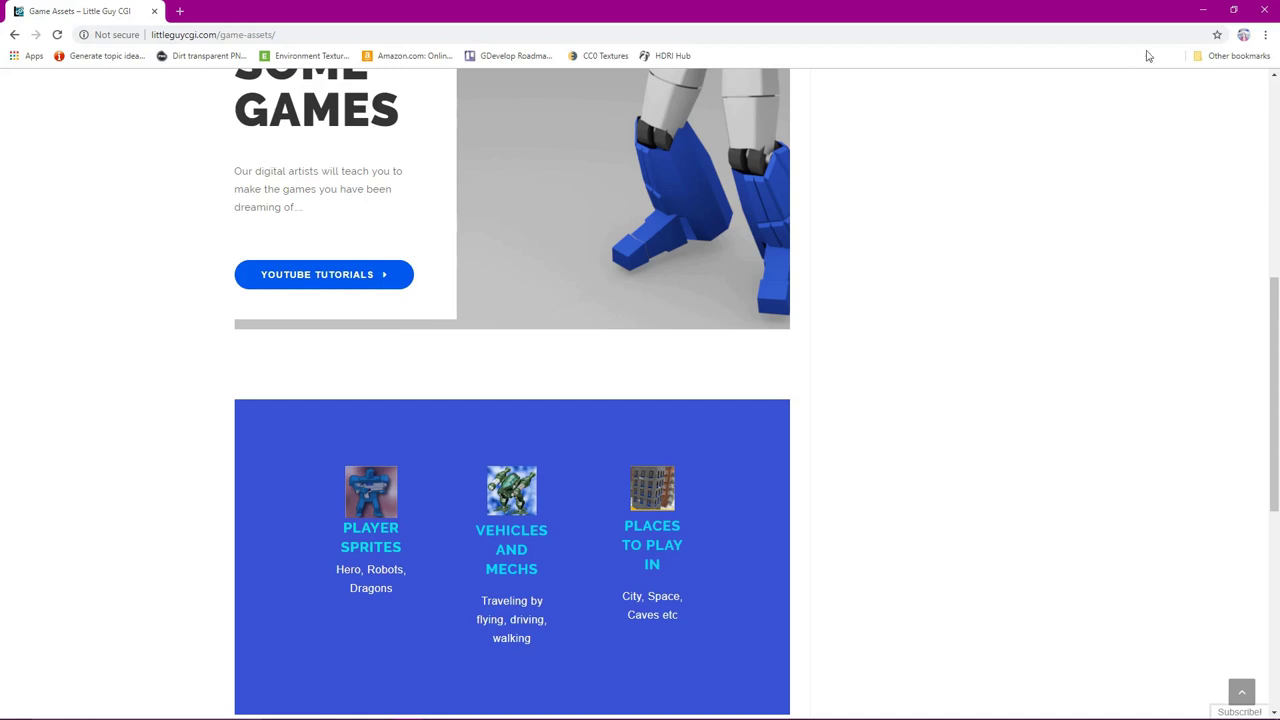
click(1262, 14)
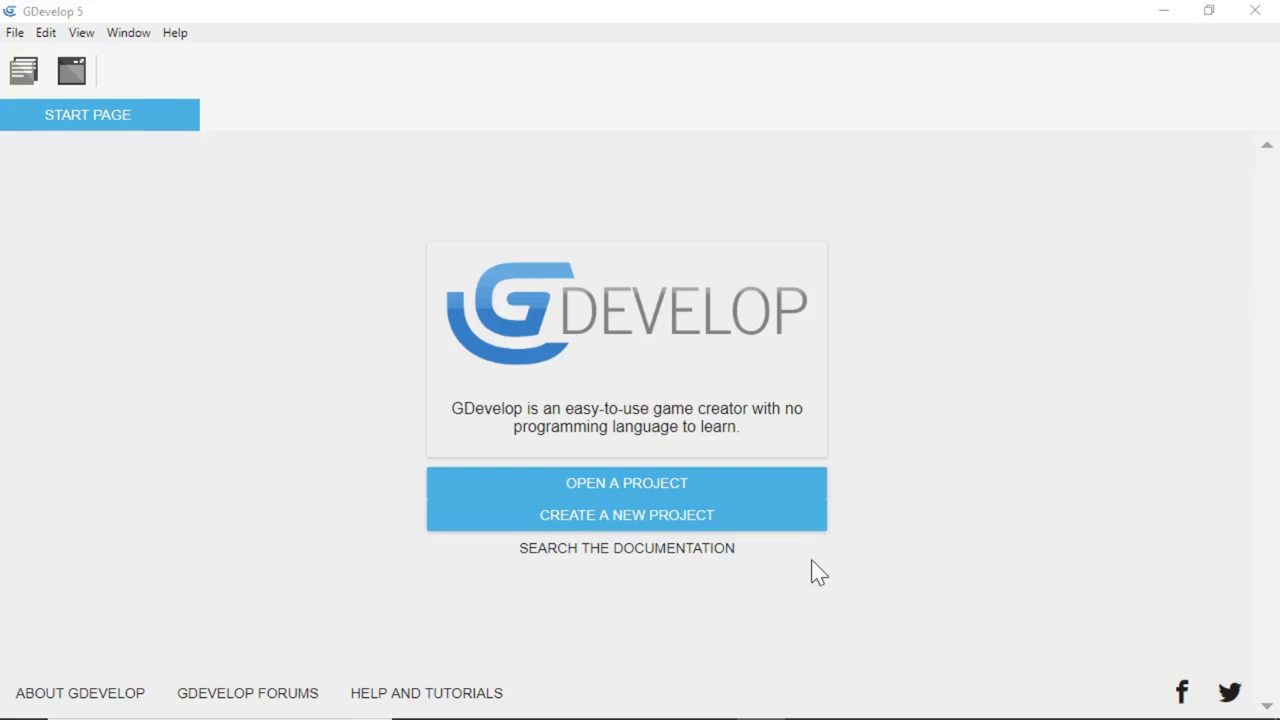
Create a new project from the Empty game starter, add a scene to it and open that scene.
click(561, 513)
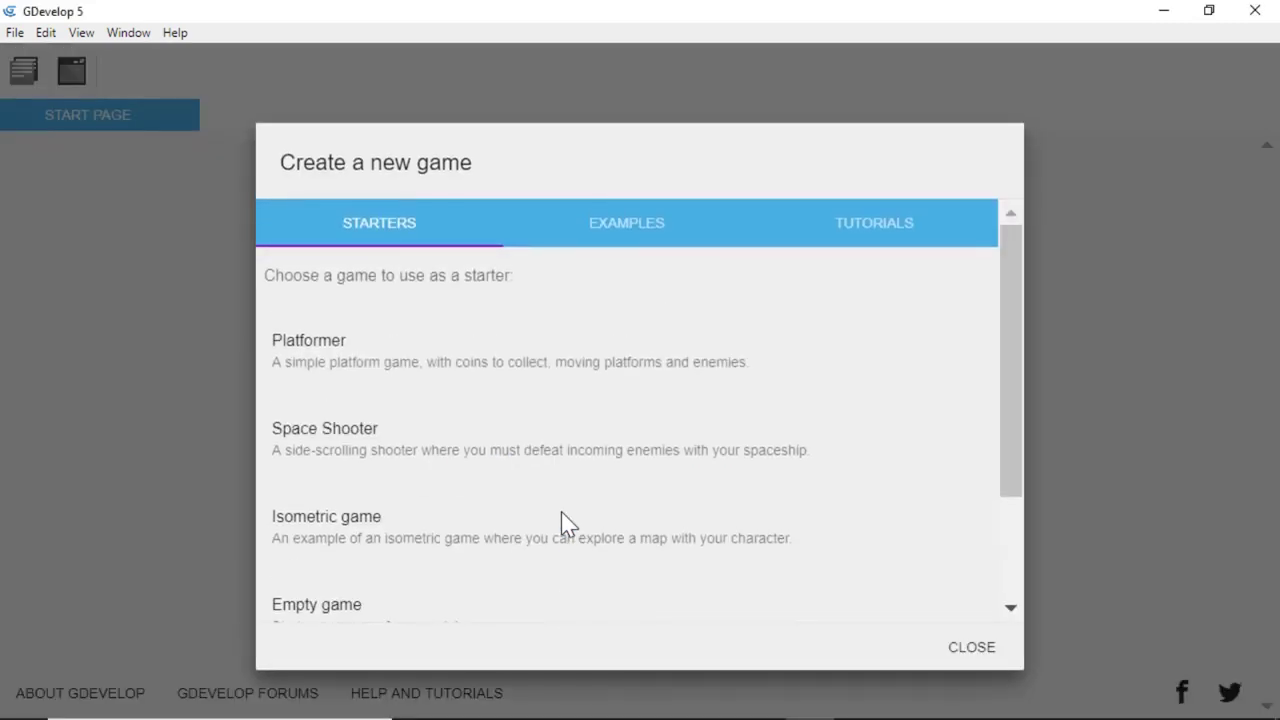
scroll(790, 497, down, 3)
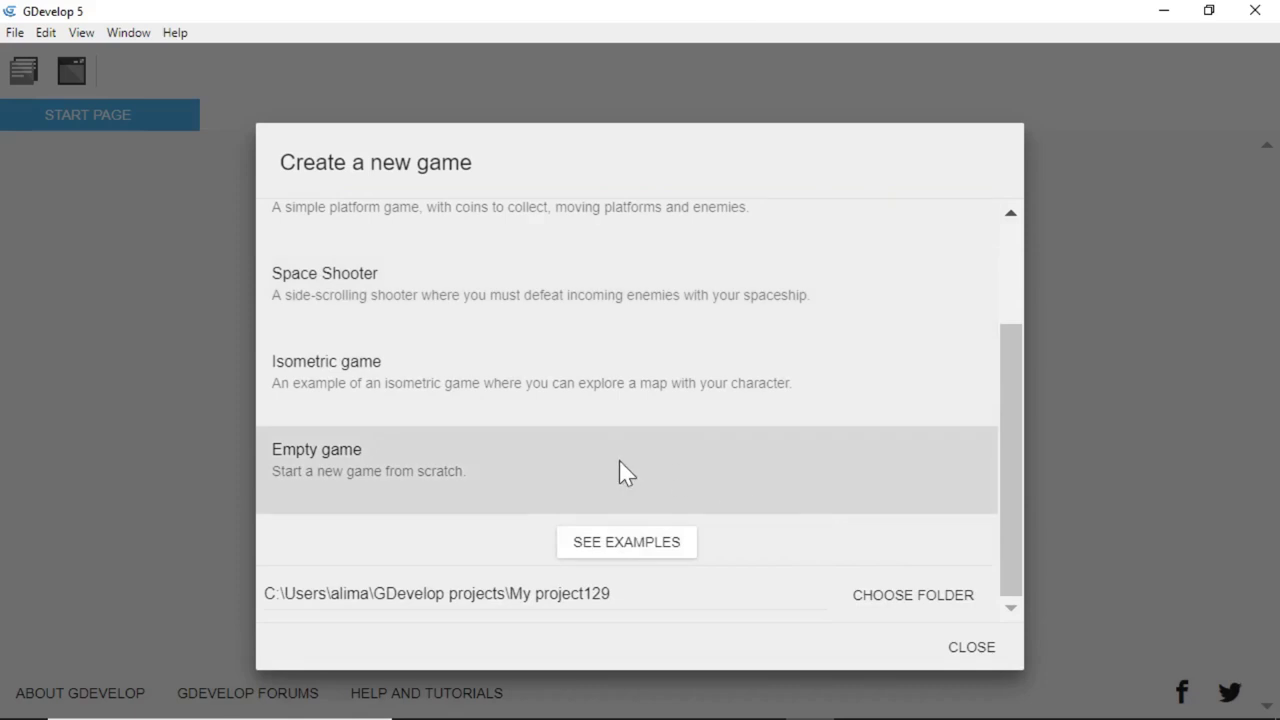
click(619, 460)
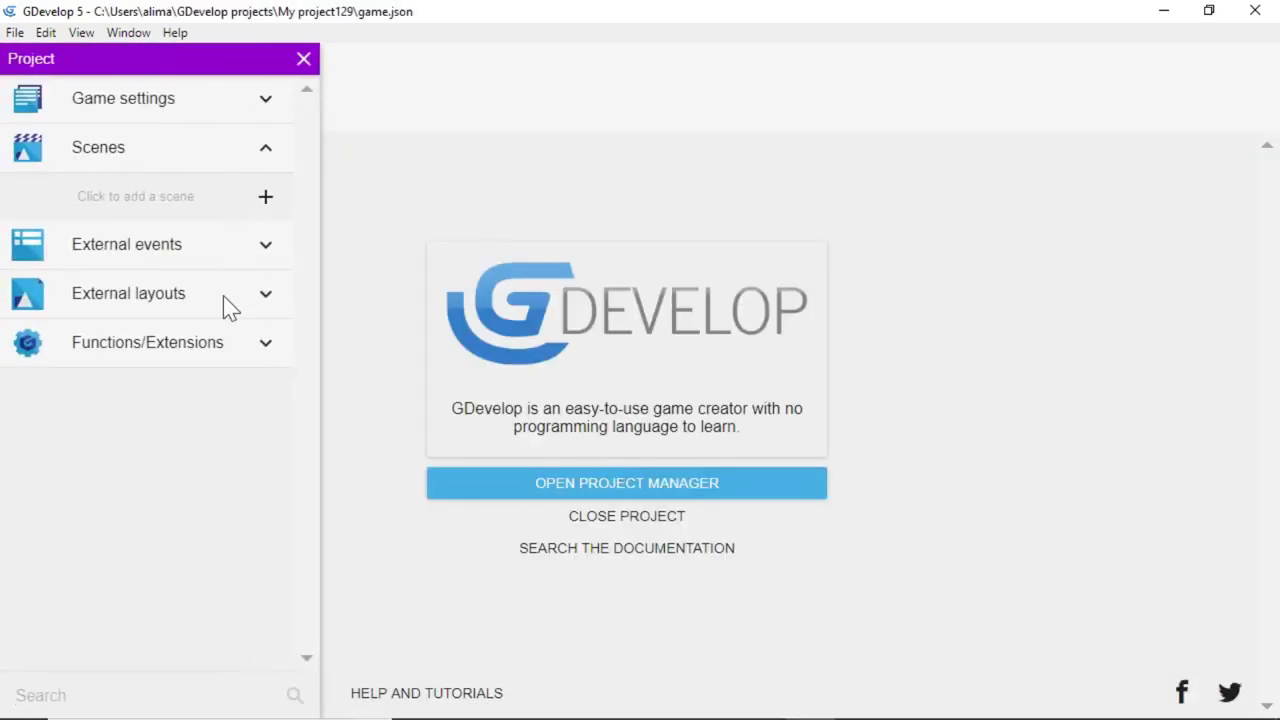
click(266, 198)
click(176, 199)
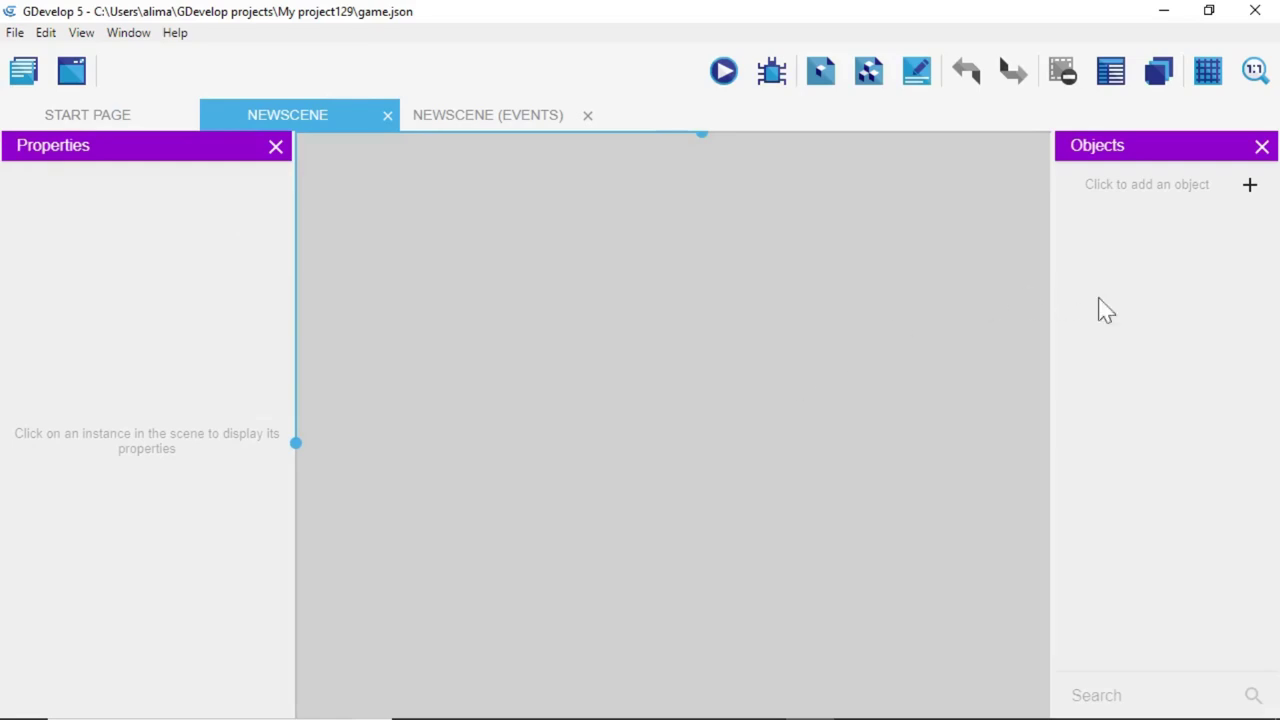
Add a new Sprite object to the scene and name it space.
click(1250, 186)
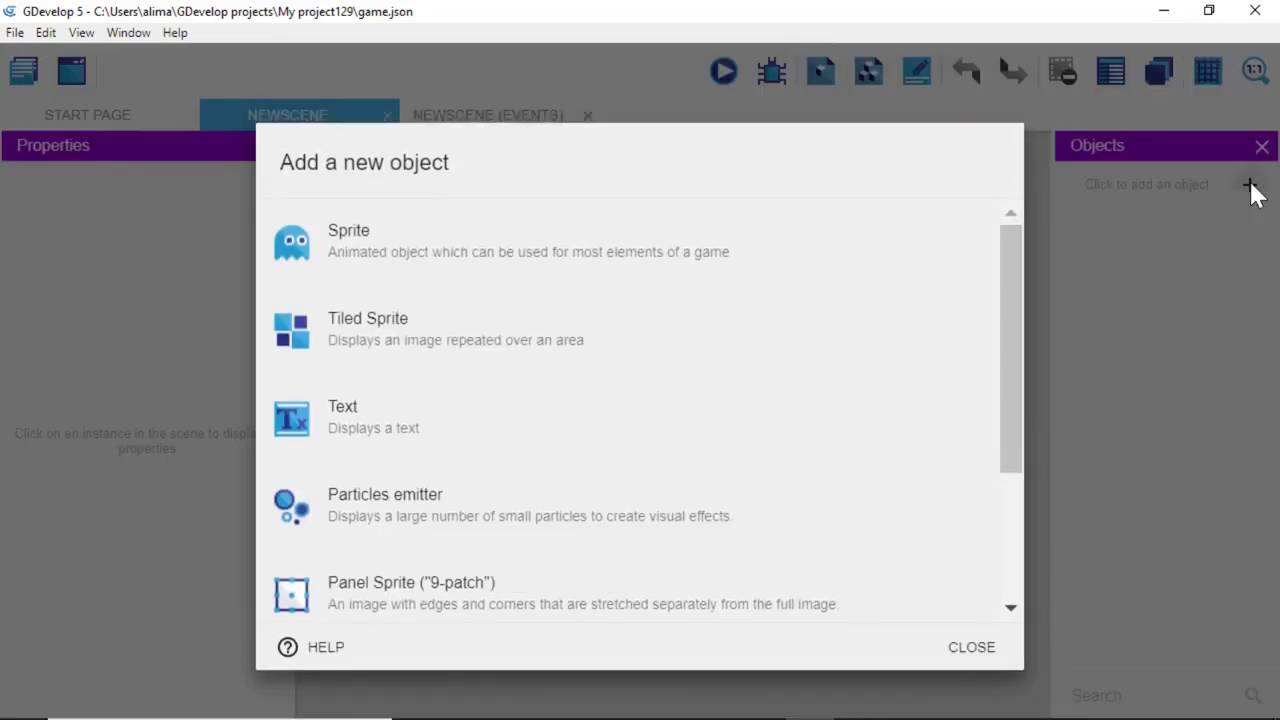
click(829, 243)
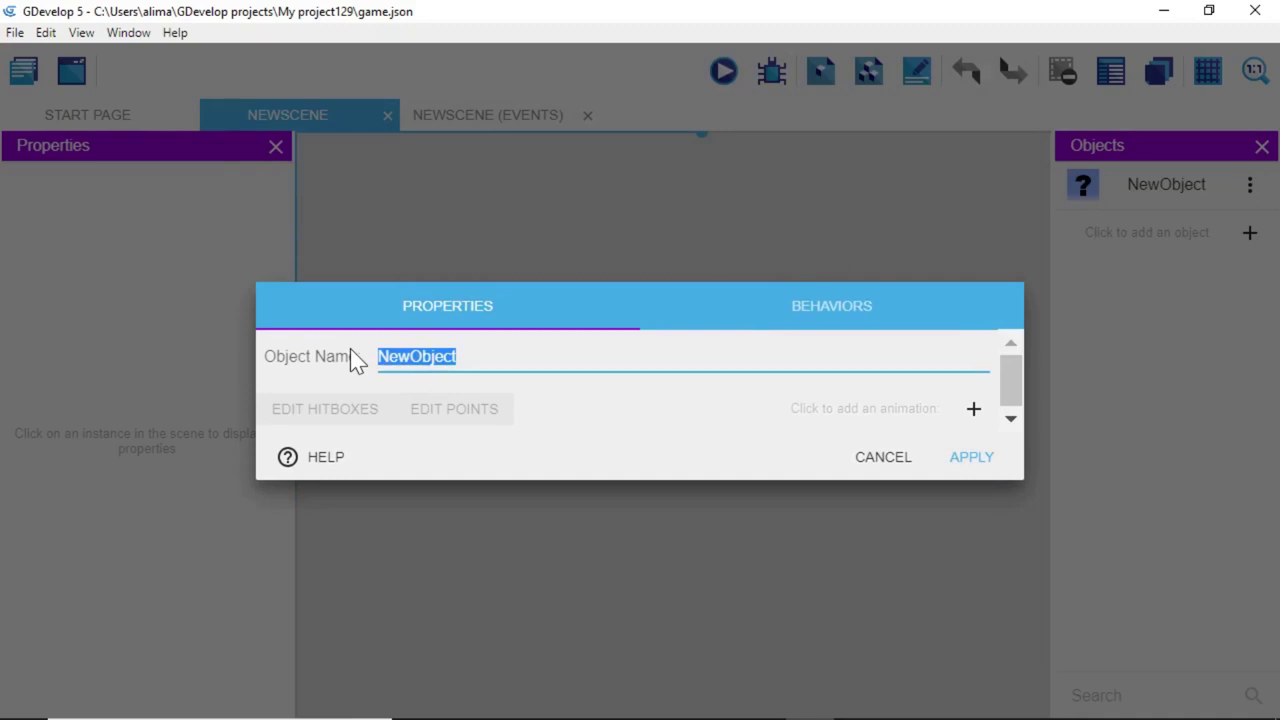
key(BackSpace)
text(space)
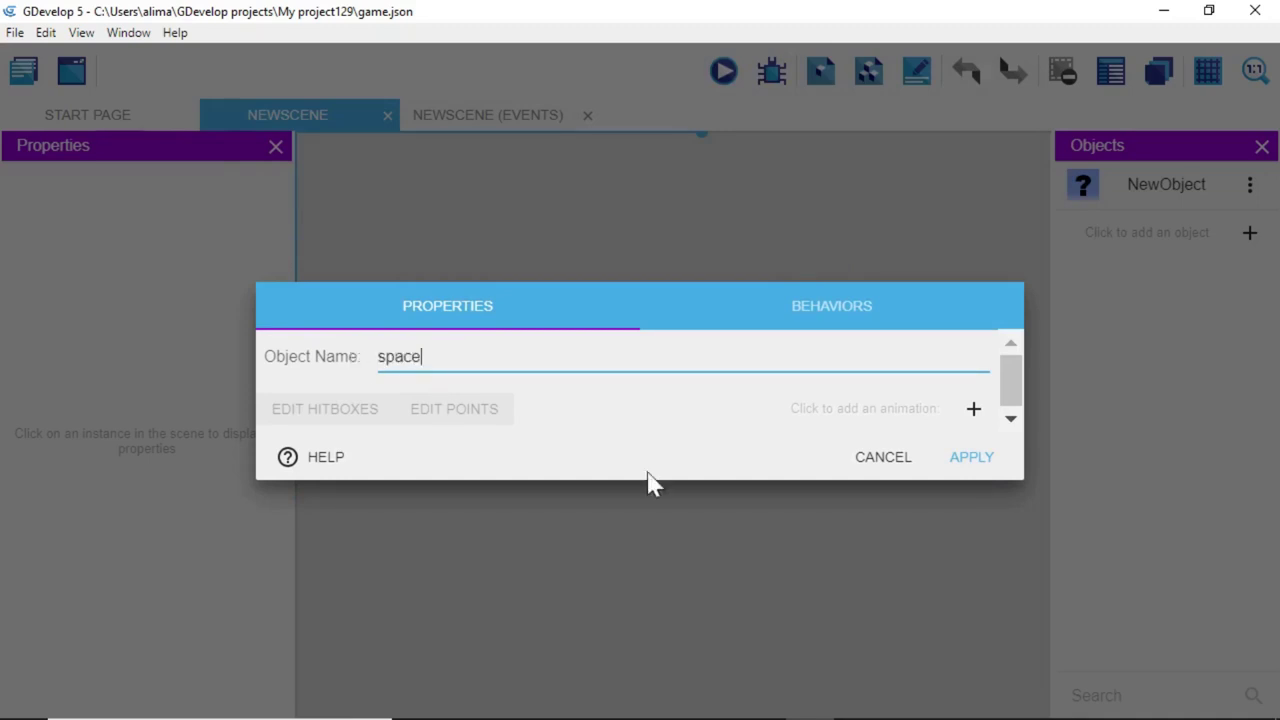
Give the space object an animation using the space2 image from the desktop folder "infintie scrolling background", and apply the changes.
click(974, 410)
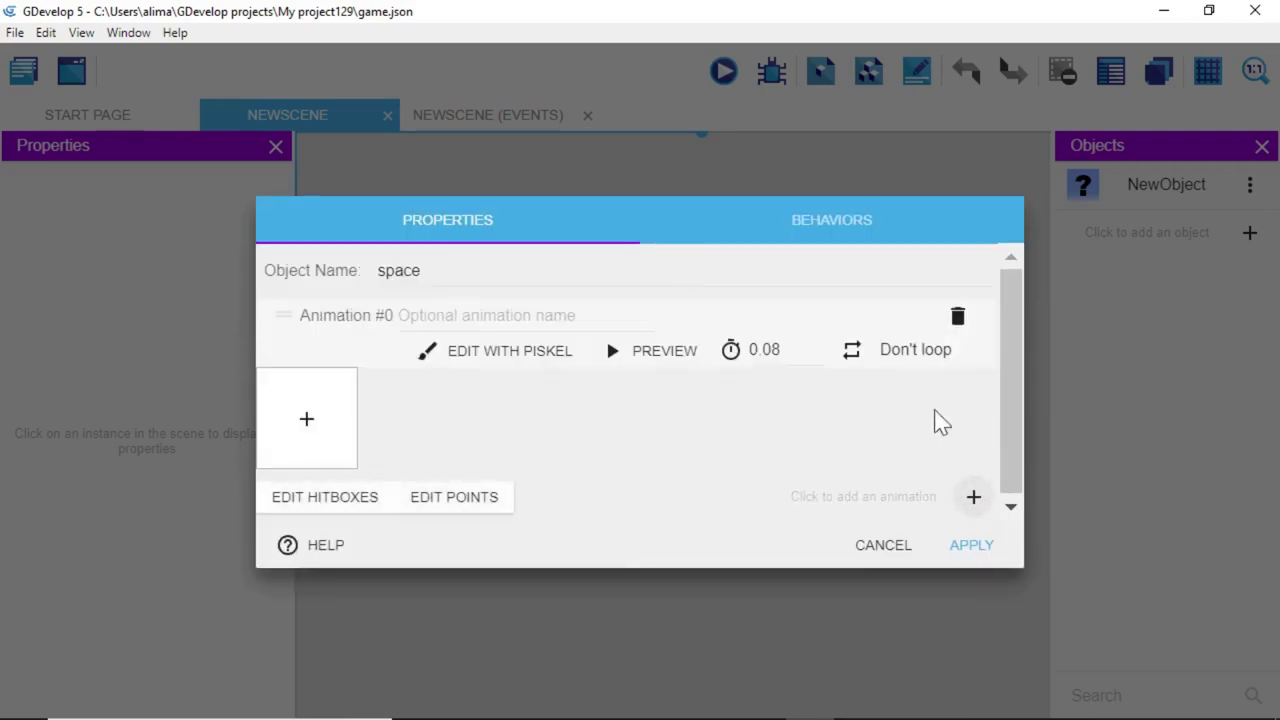
click(308, 420)
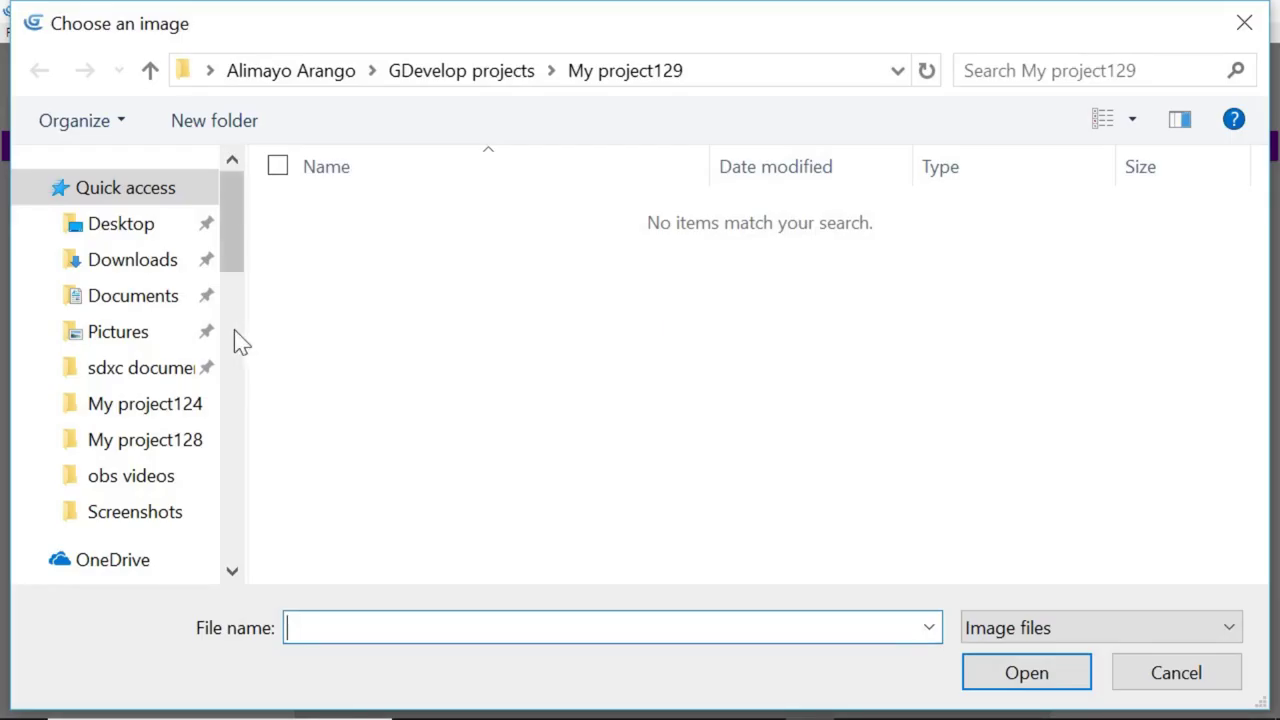
click(148, 236)
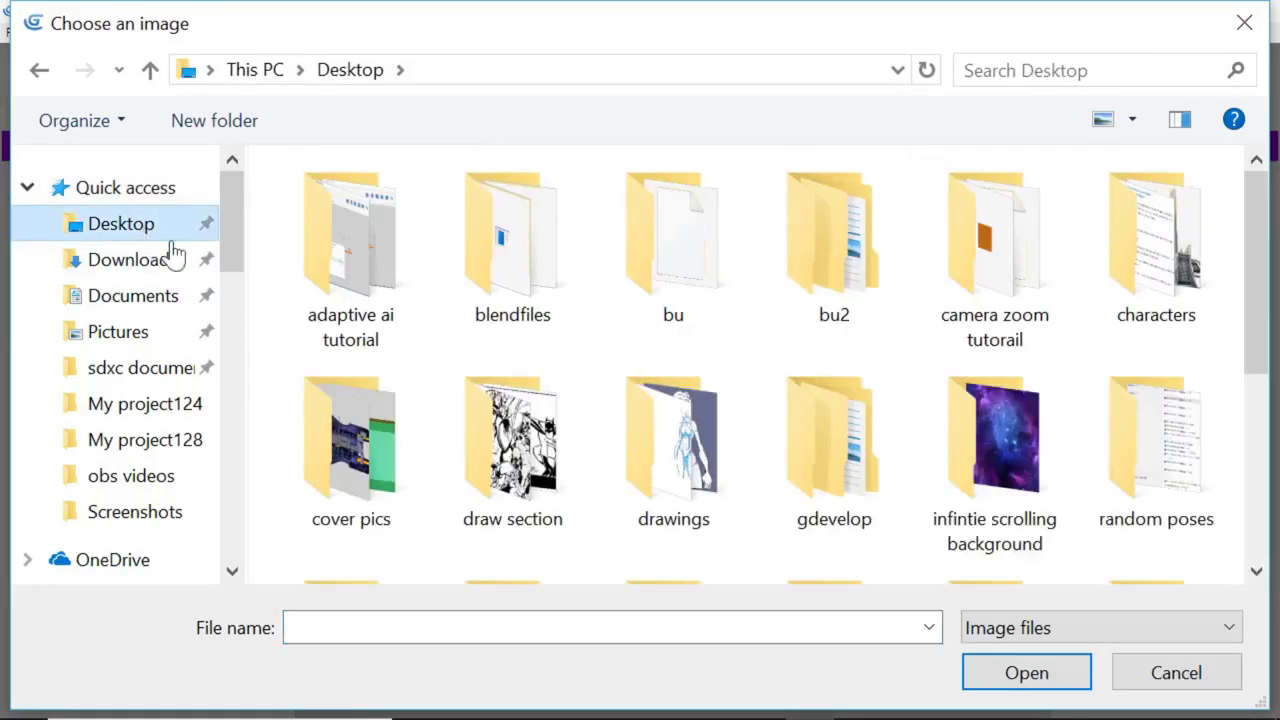
double_click(980, 468)
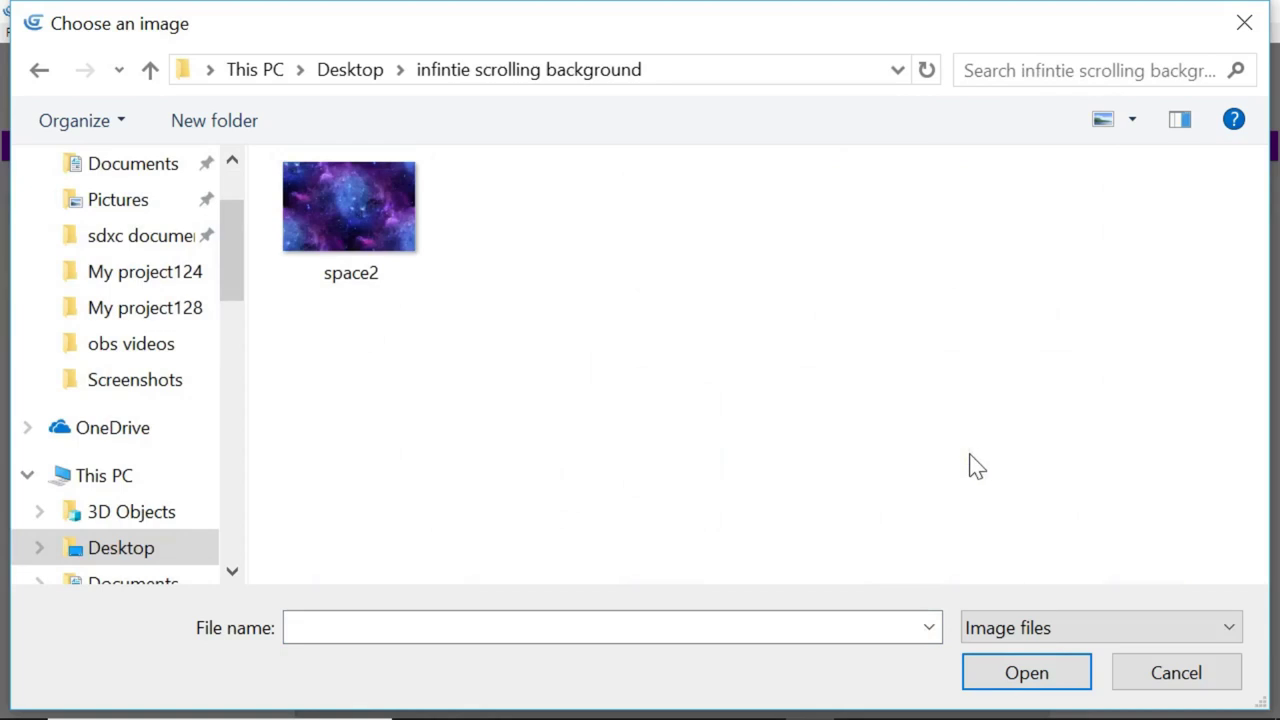
click(388, 232)
click(1015, 681)
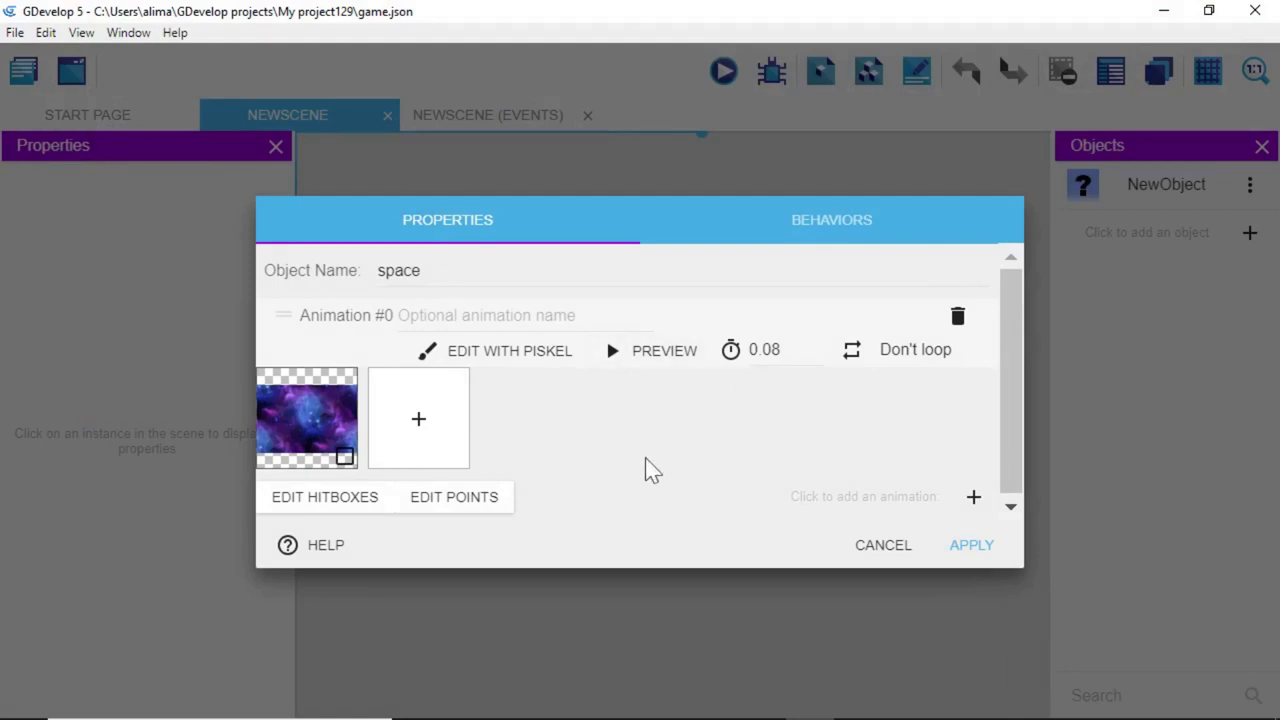
click(960, 548)
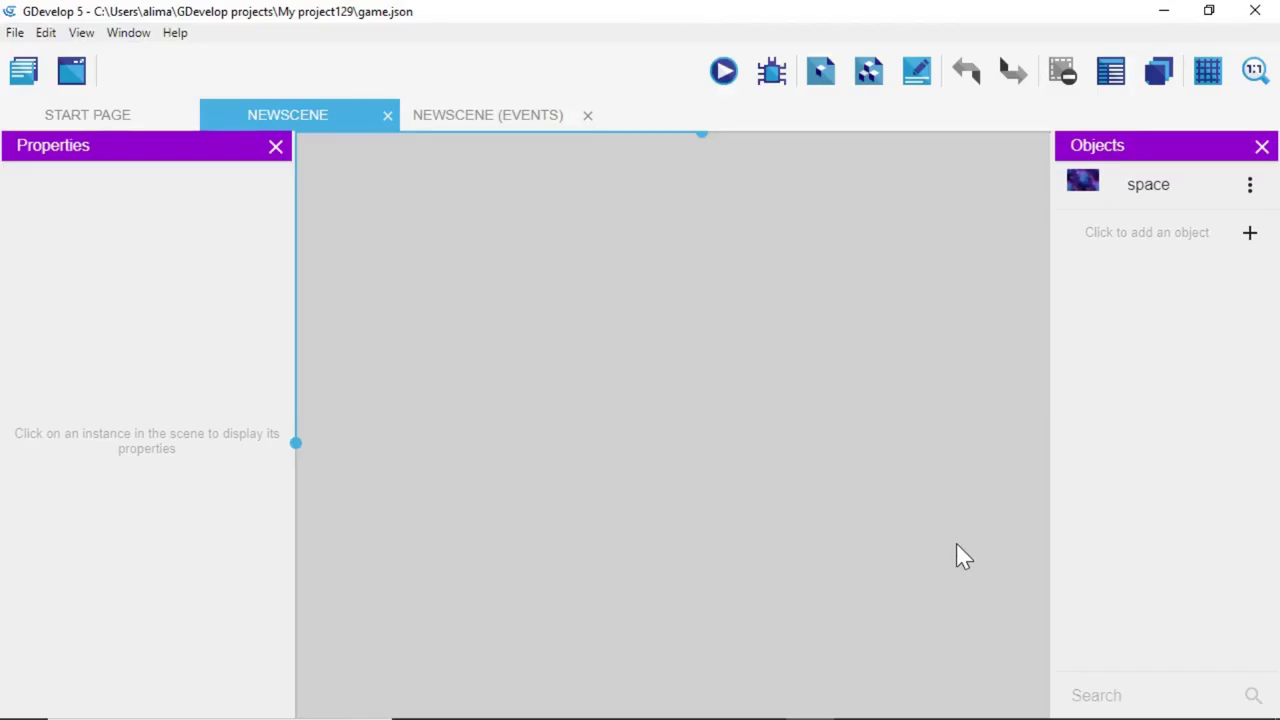
Place an instance of space in the scene and position it at about X -85, Y -22 so it covers the game window frame.
click(1155, 206)
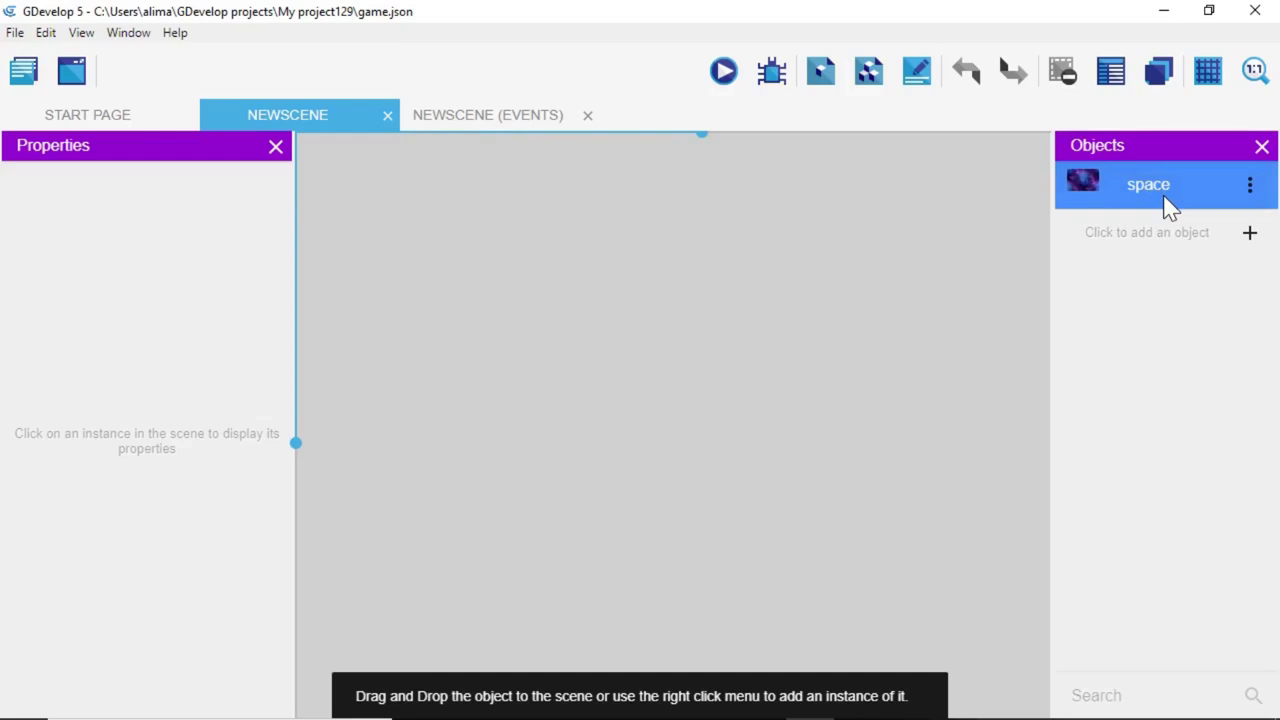
drag(1148, 212, 573, 299)
drag(730, 373, 560, 268)
scroll(766, 374, down, 3)
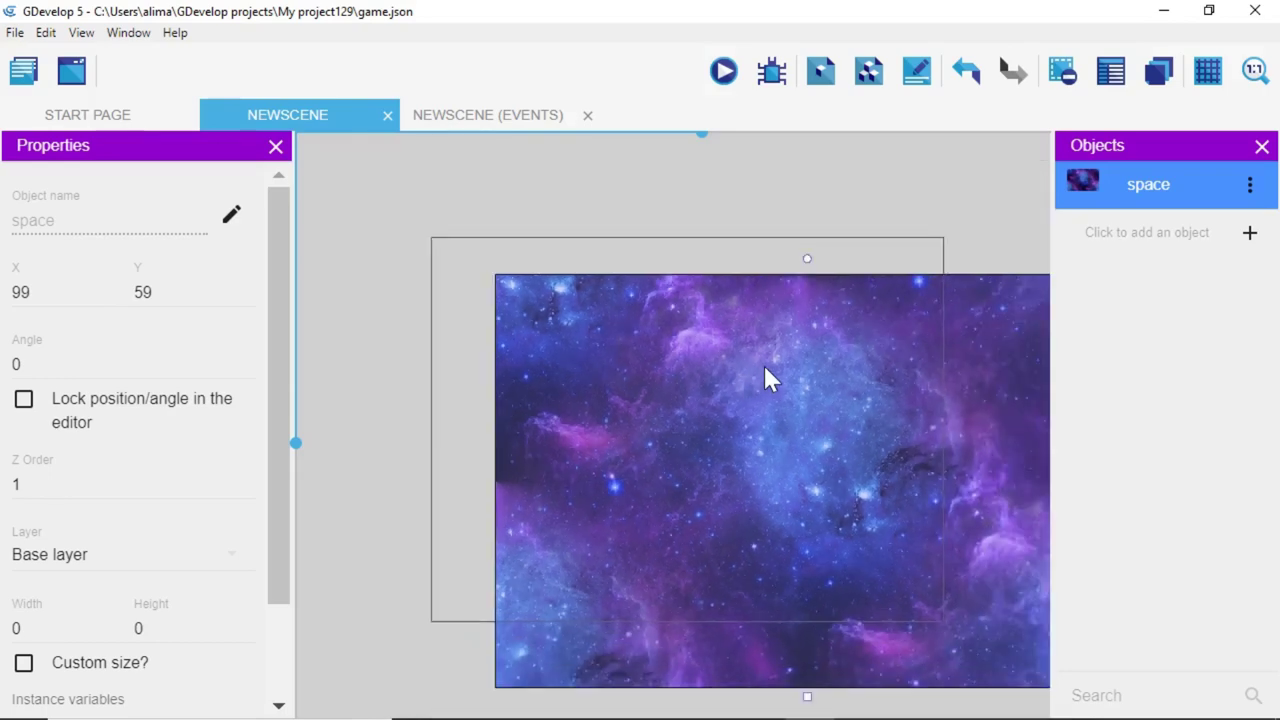
scroll(764, 364, down, 2)
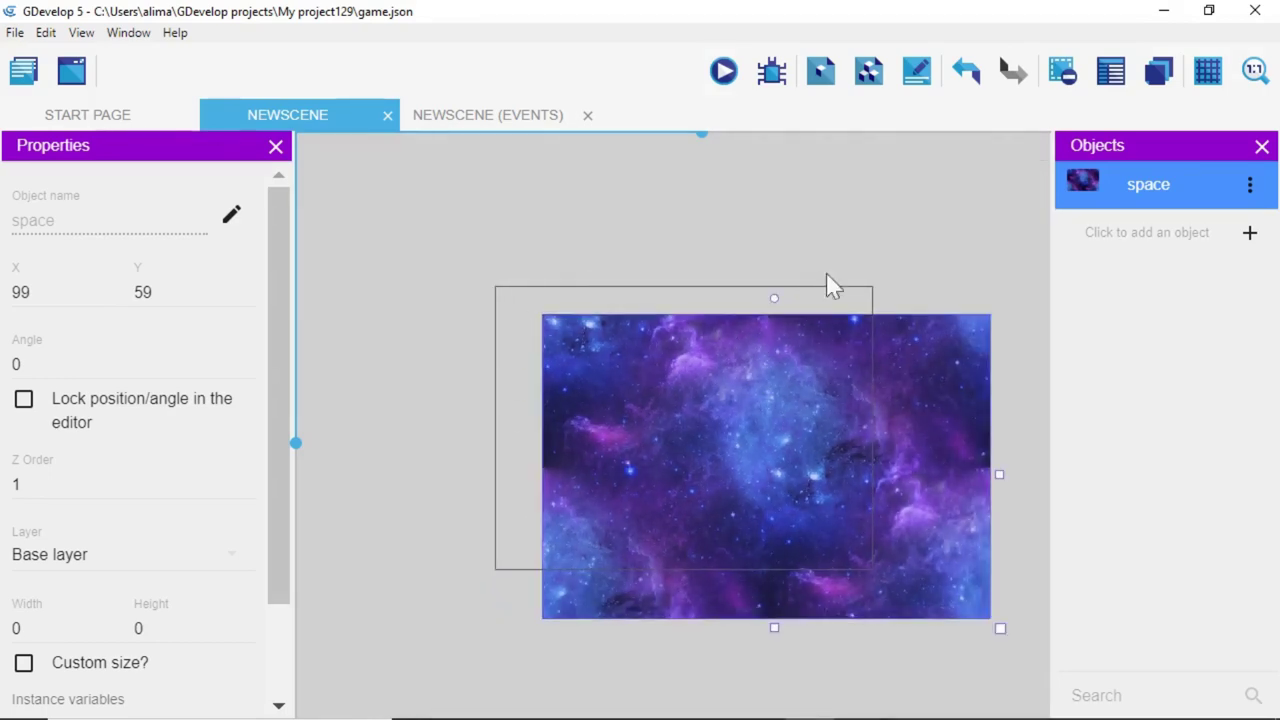
drag(817, 442, 737, 395)
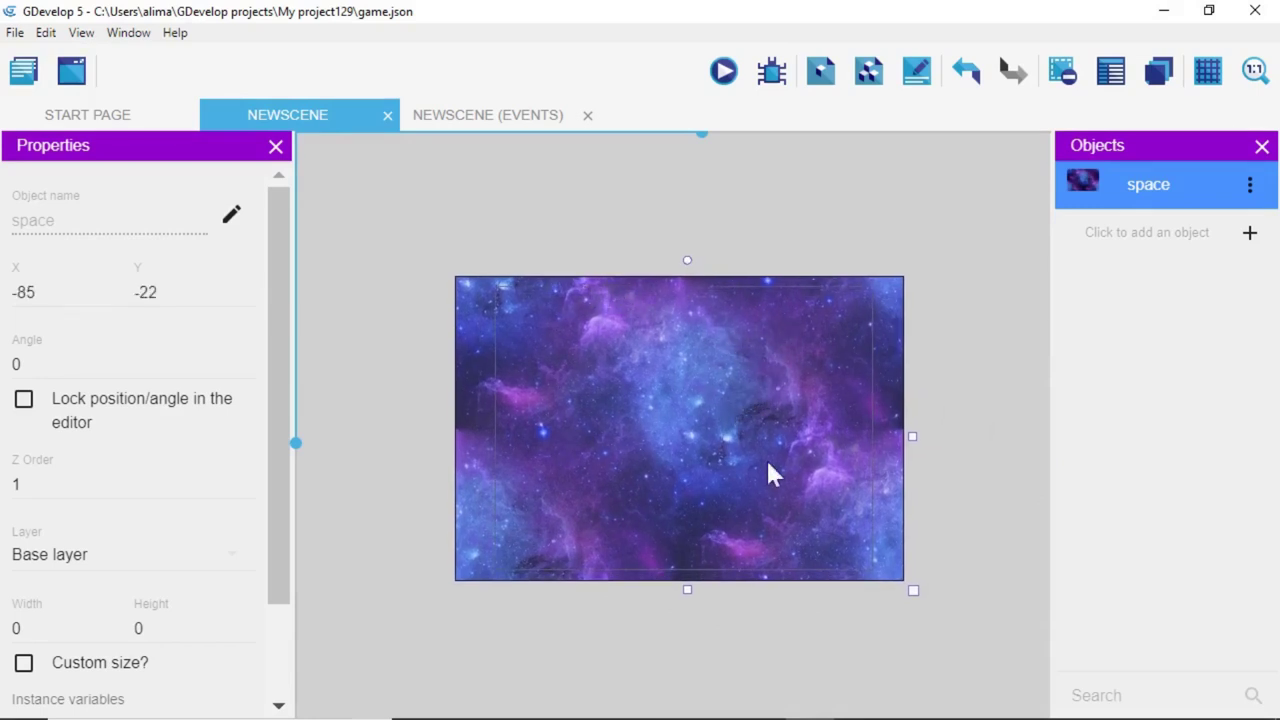
Duplicate the space instance and place the copy flush beside the first one, at about X 858, Y -22.
scroll(843, 471, down, 3)
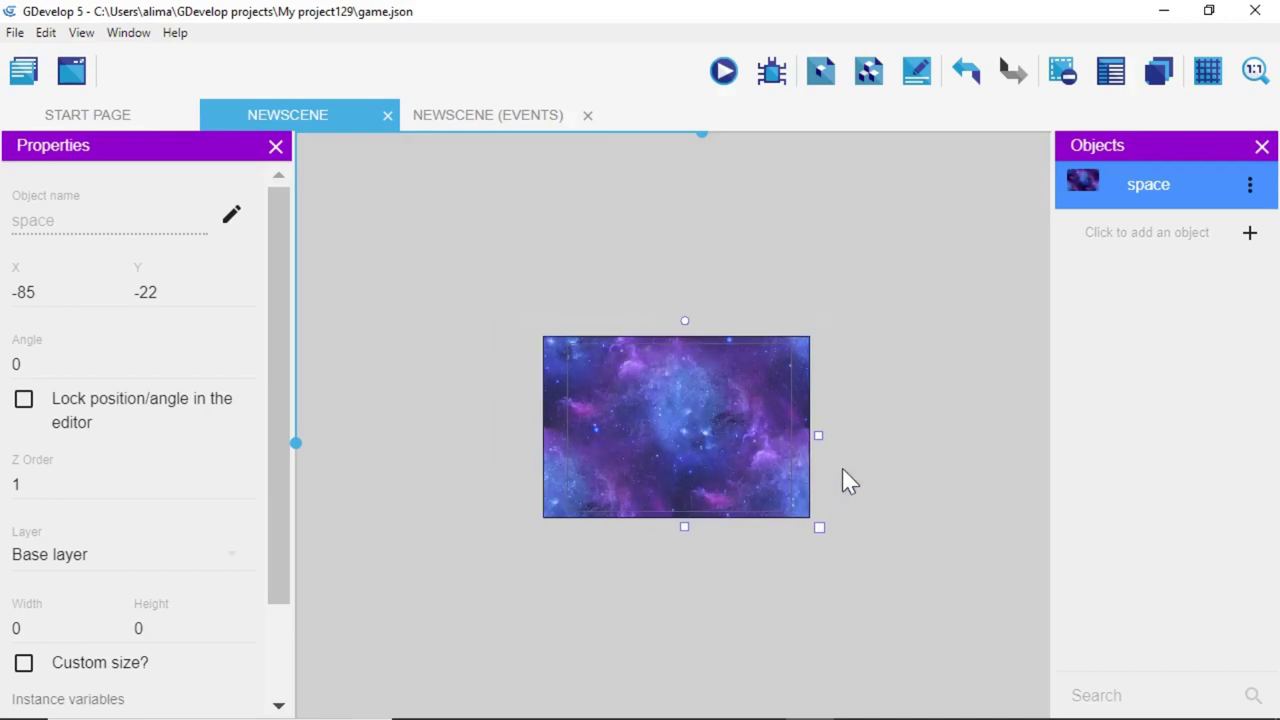
middle_drag(945, 282, 787, 264)
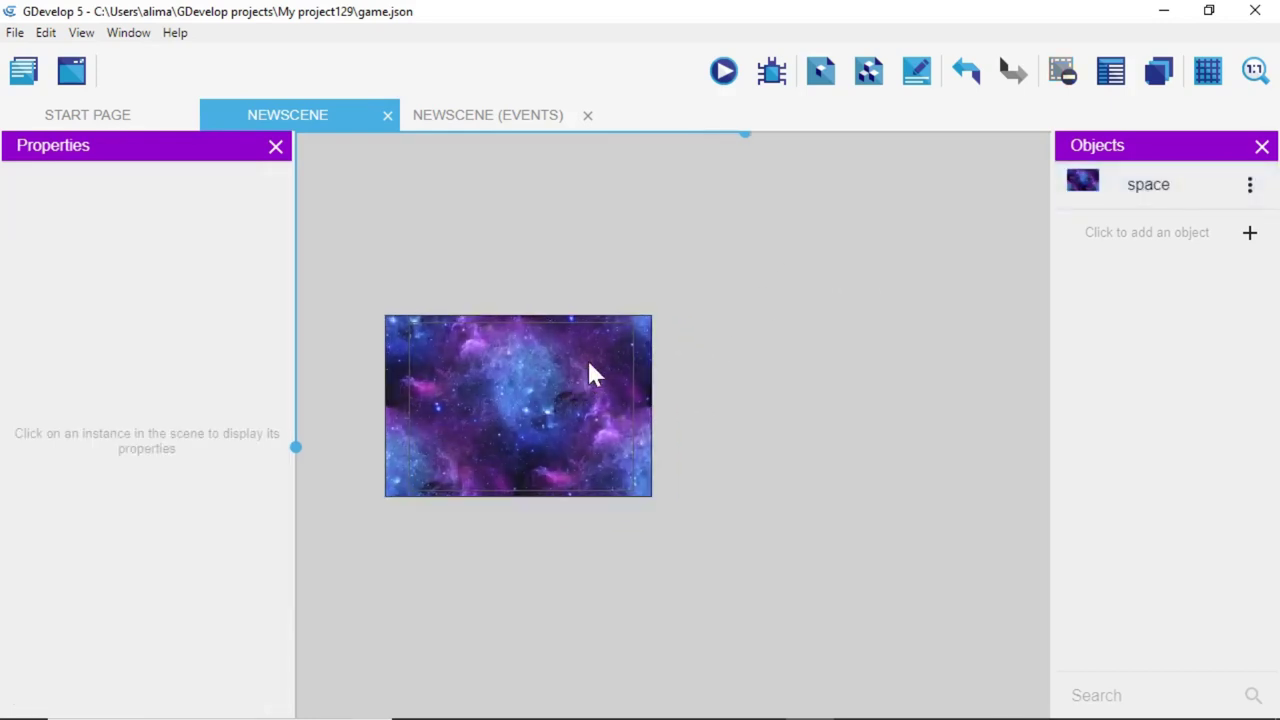
click(640, 450)
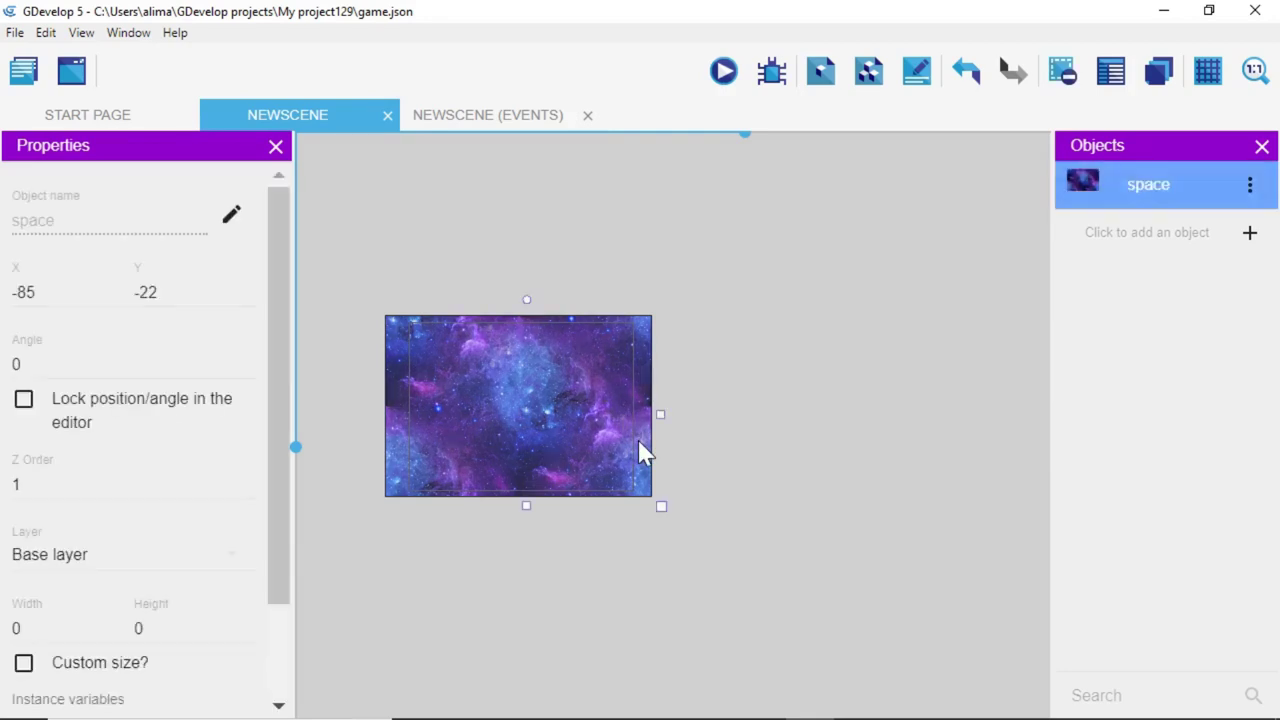
right_click(639, 436)
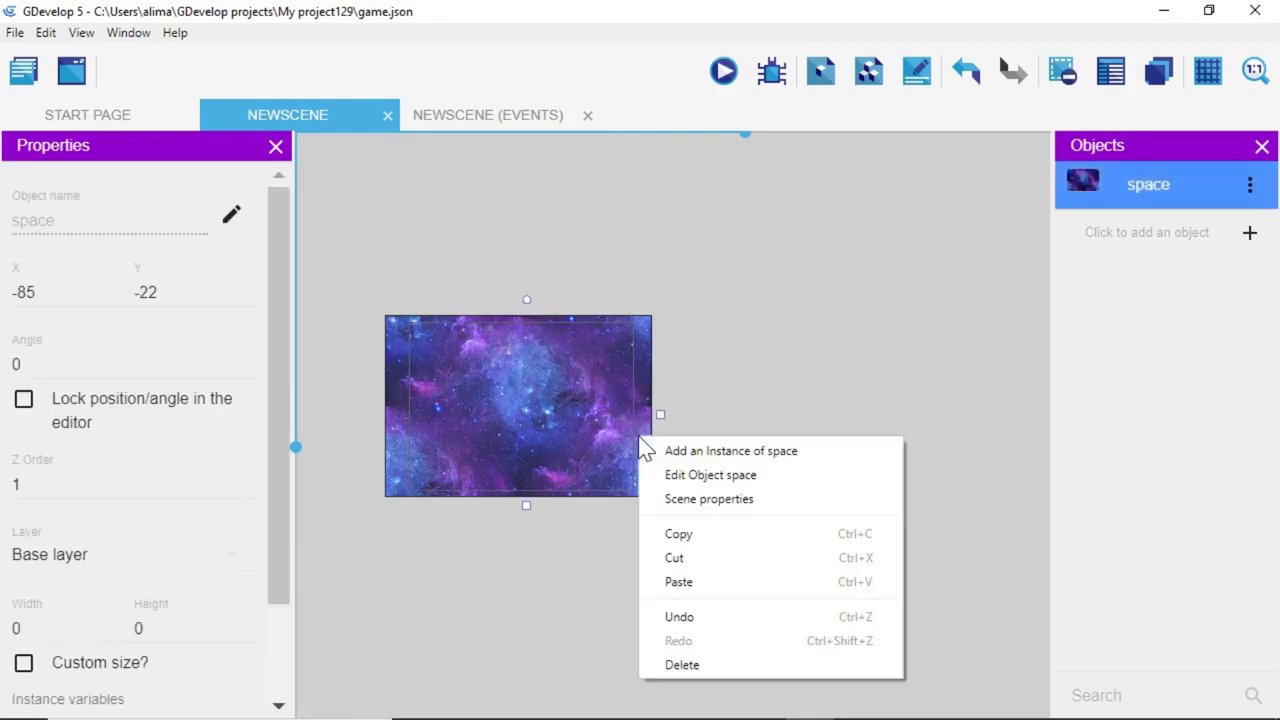
click(724, 533)
right_click(750, 408)
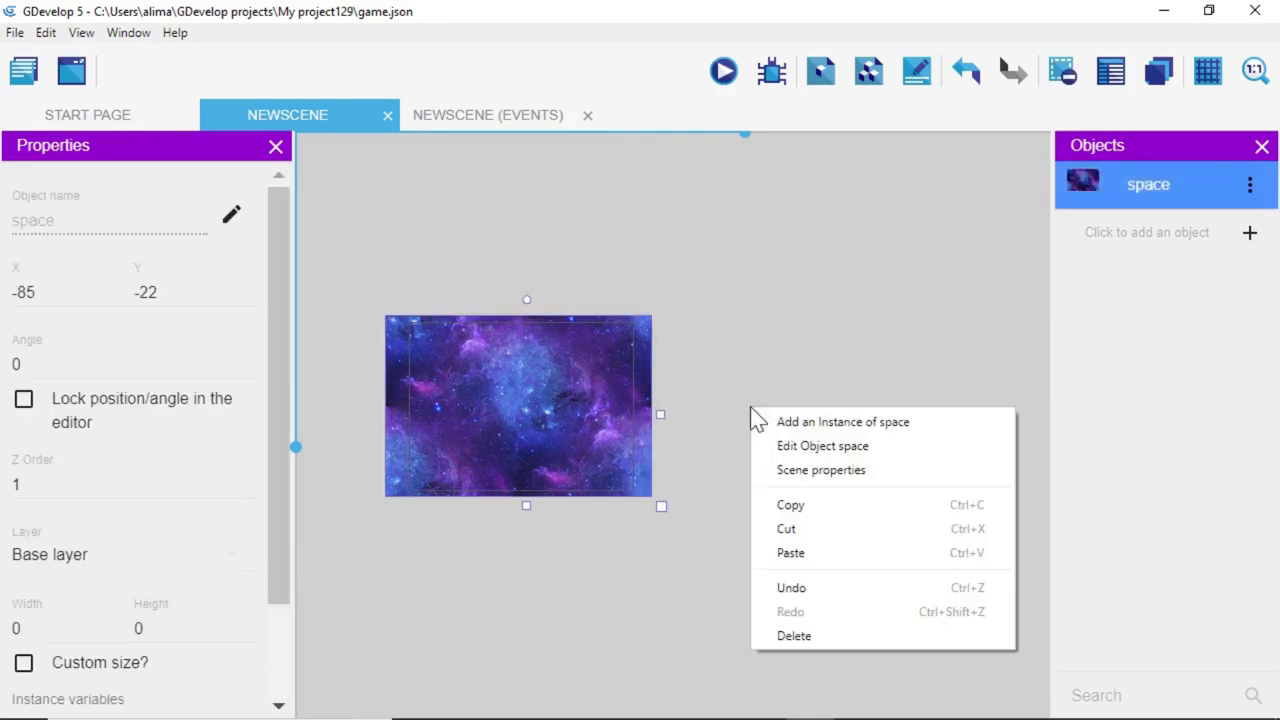
click(826, 556)
drag(741, 395, 871, 388)
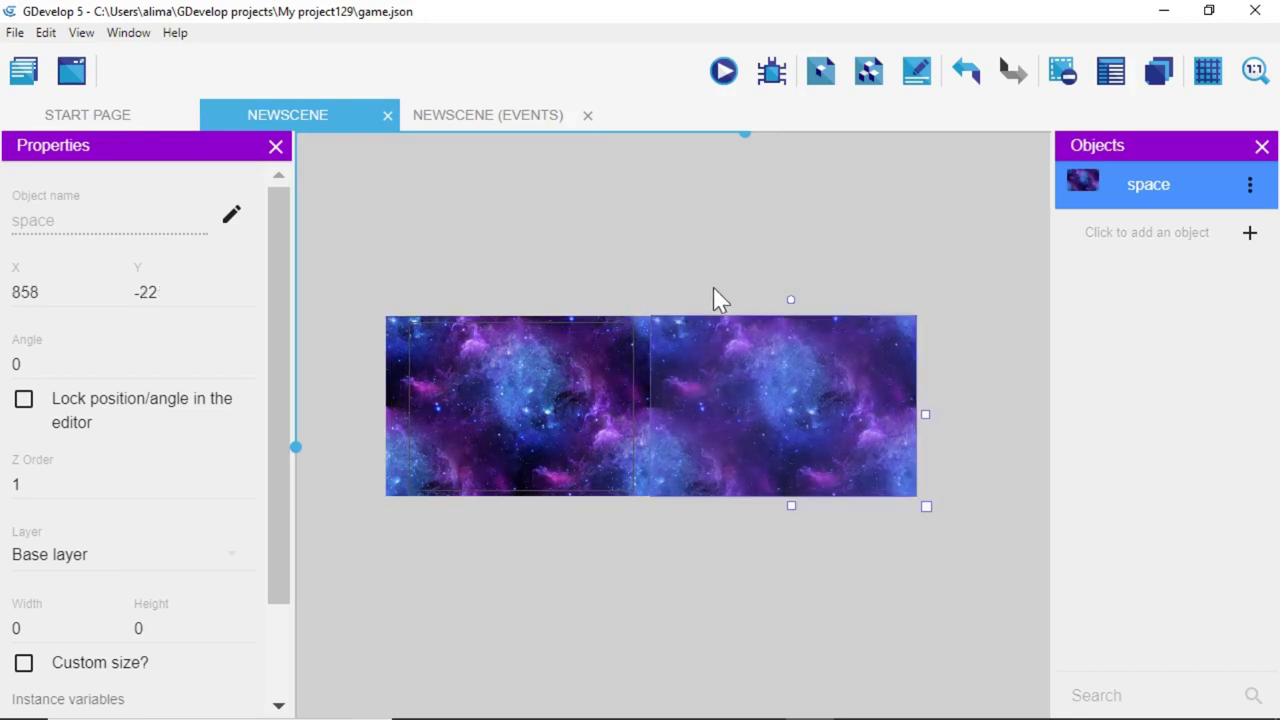
click(790, 612)
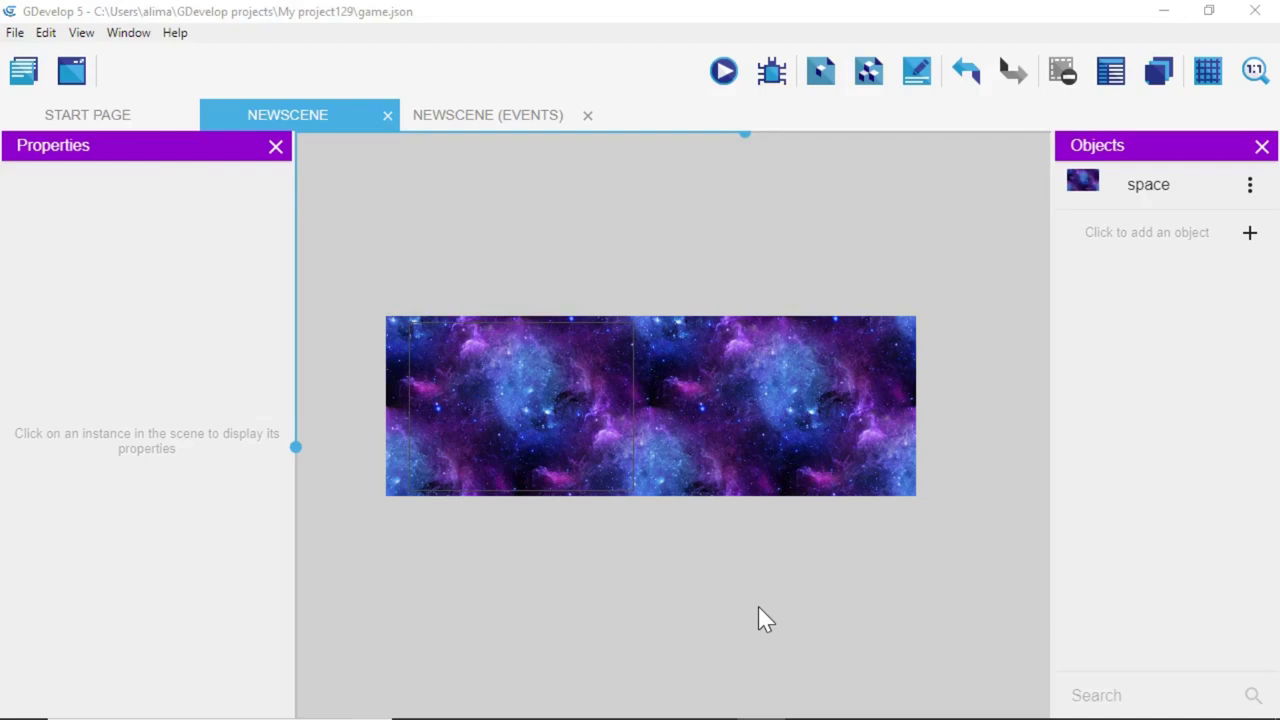
Add an event to the scene's events with the condition "At the beginning of the scene".
click(504, 115)
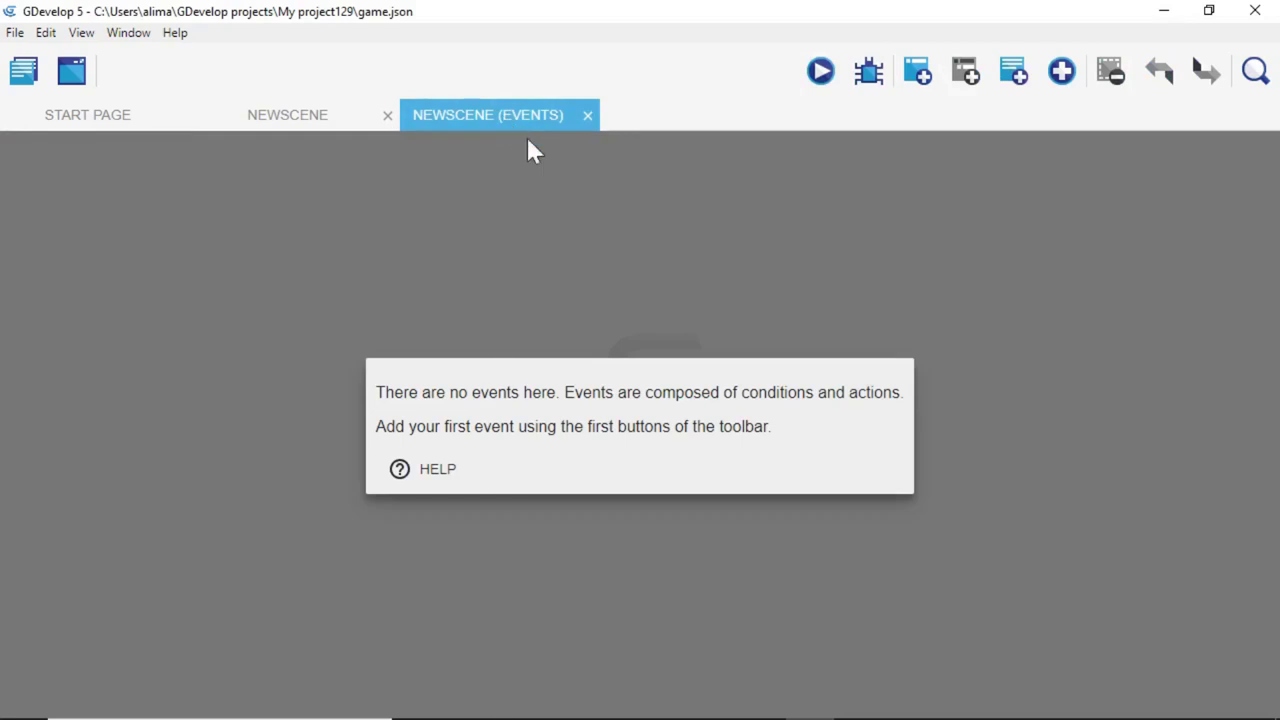
click(924, 86)
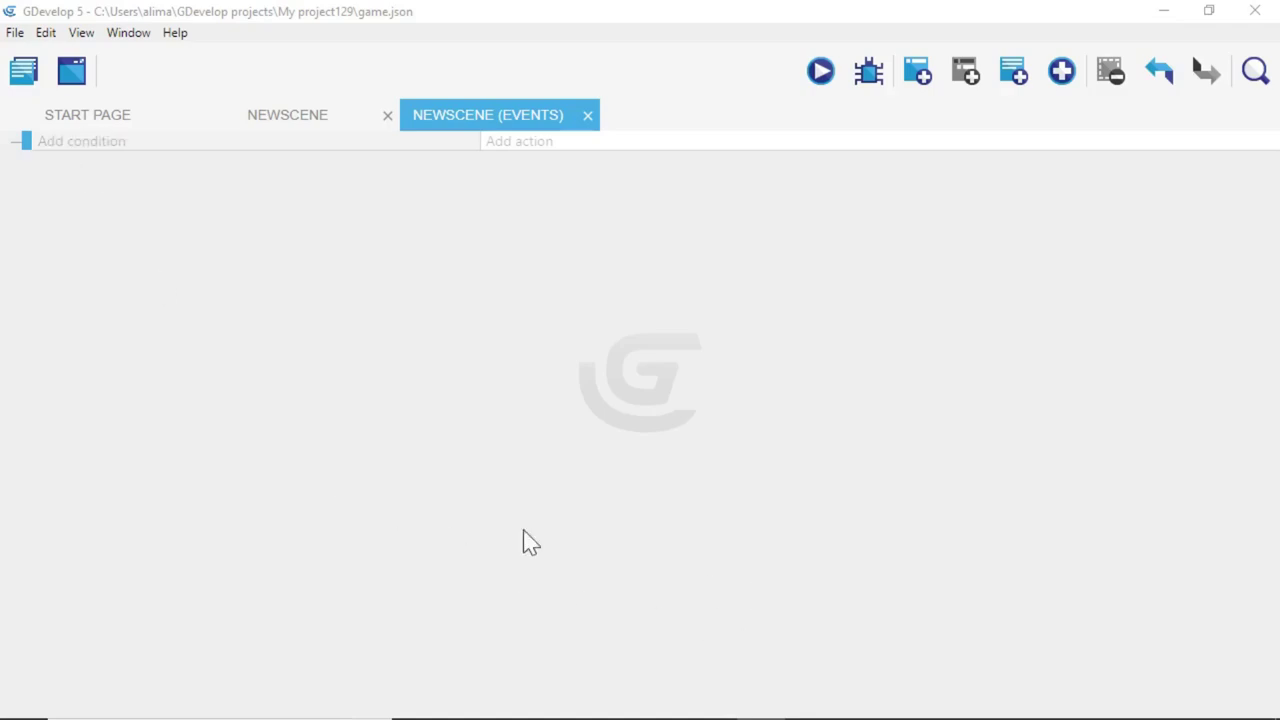
click(78, 150)
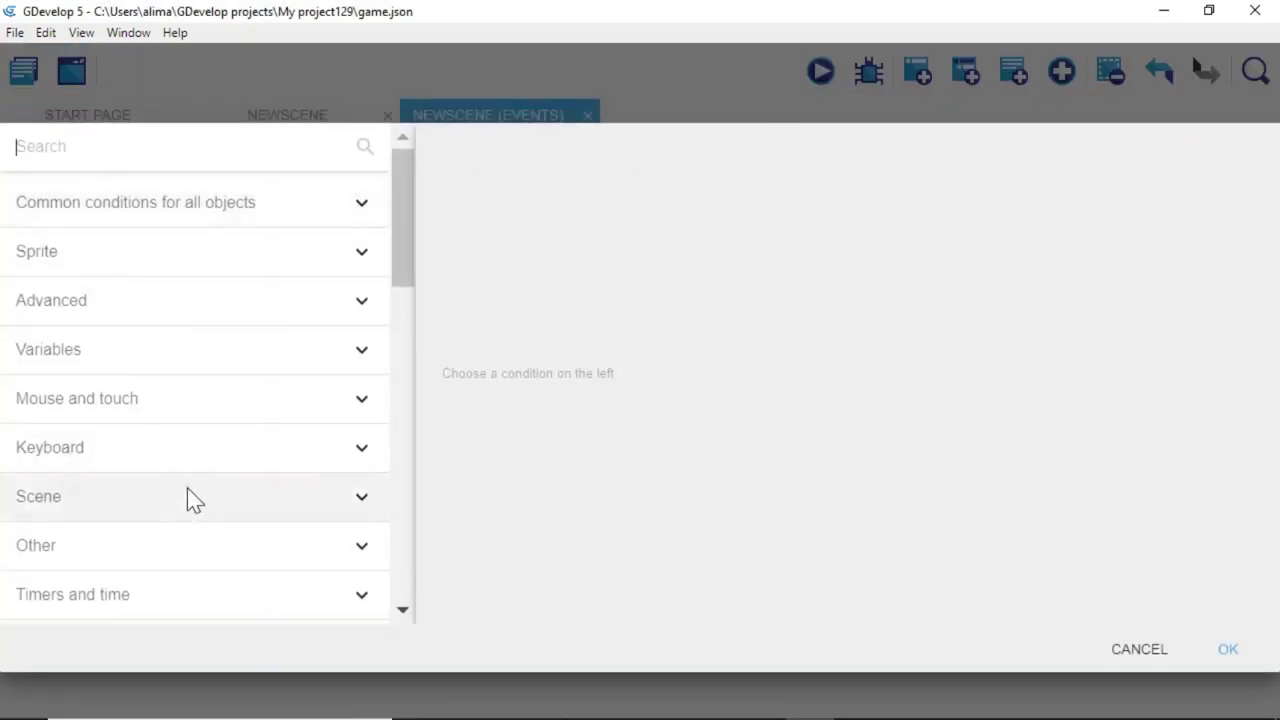
click(187, 496)
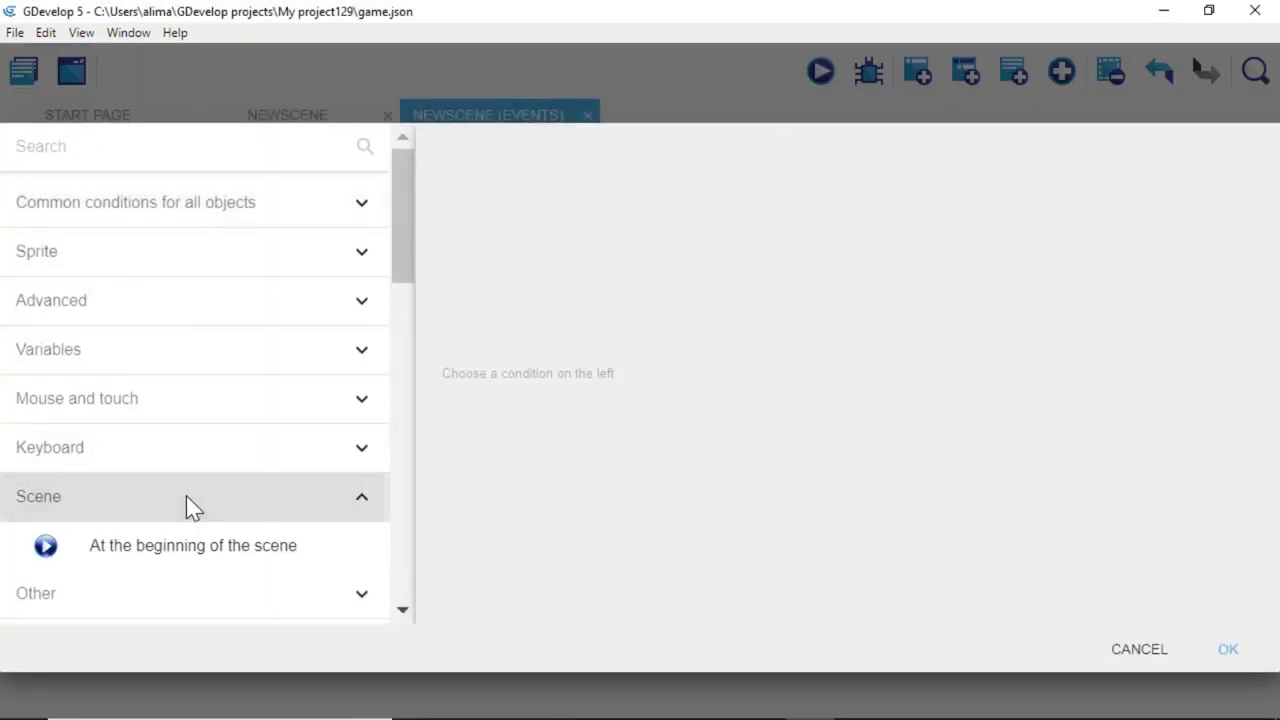
click(339, 560)
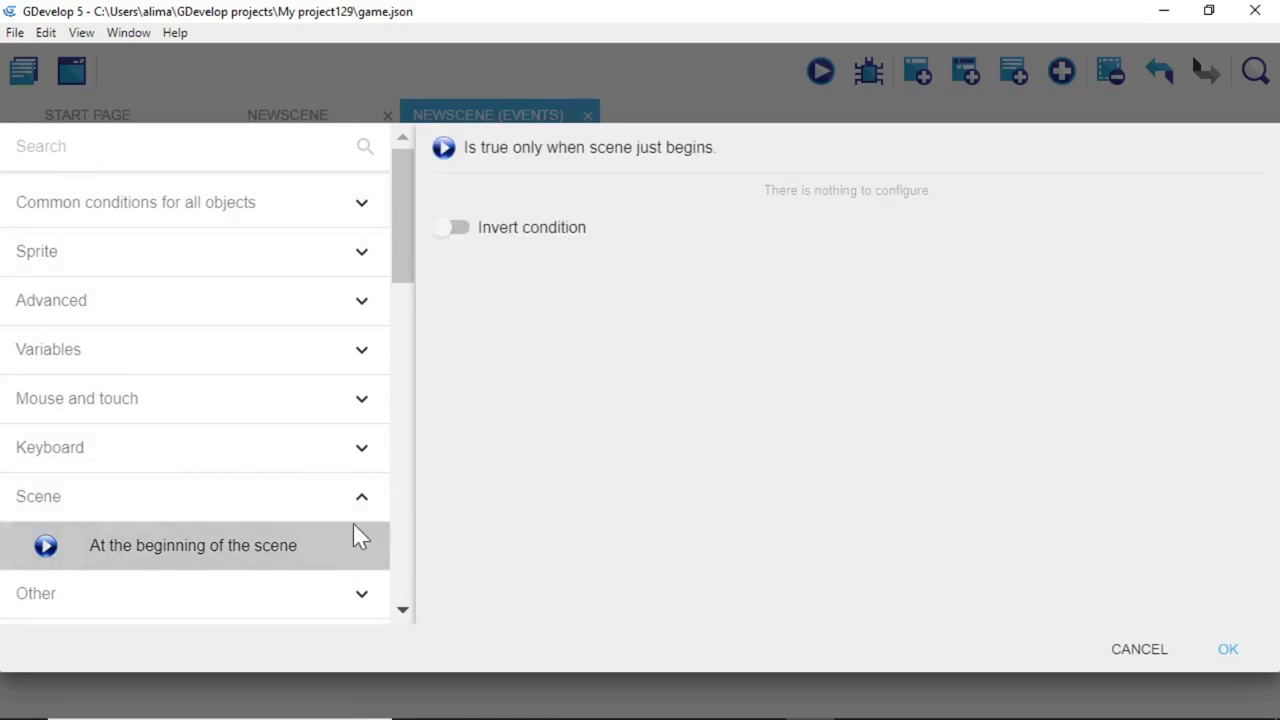
click(1224, 649)
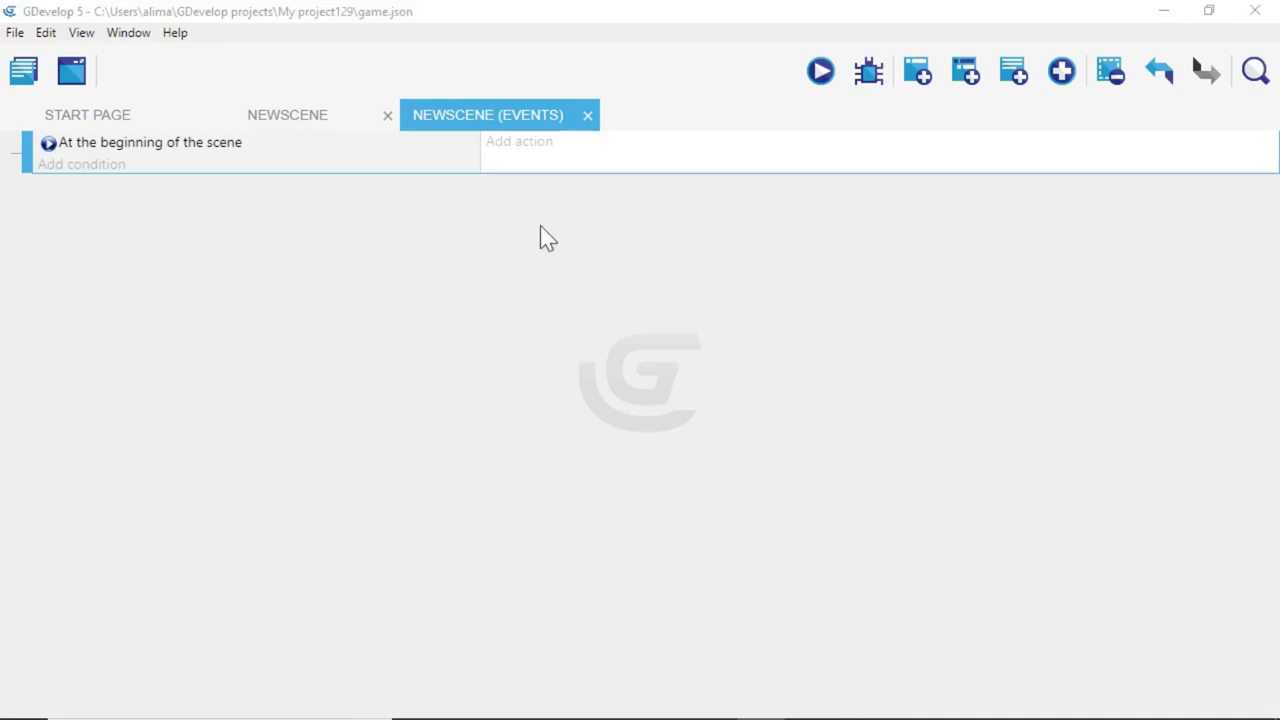
Start a "Value of a scene variable" action for the scene-start event and create a scene variable named scrollSpeed for it.
click(505, 150)
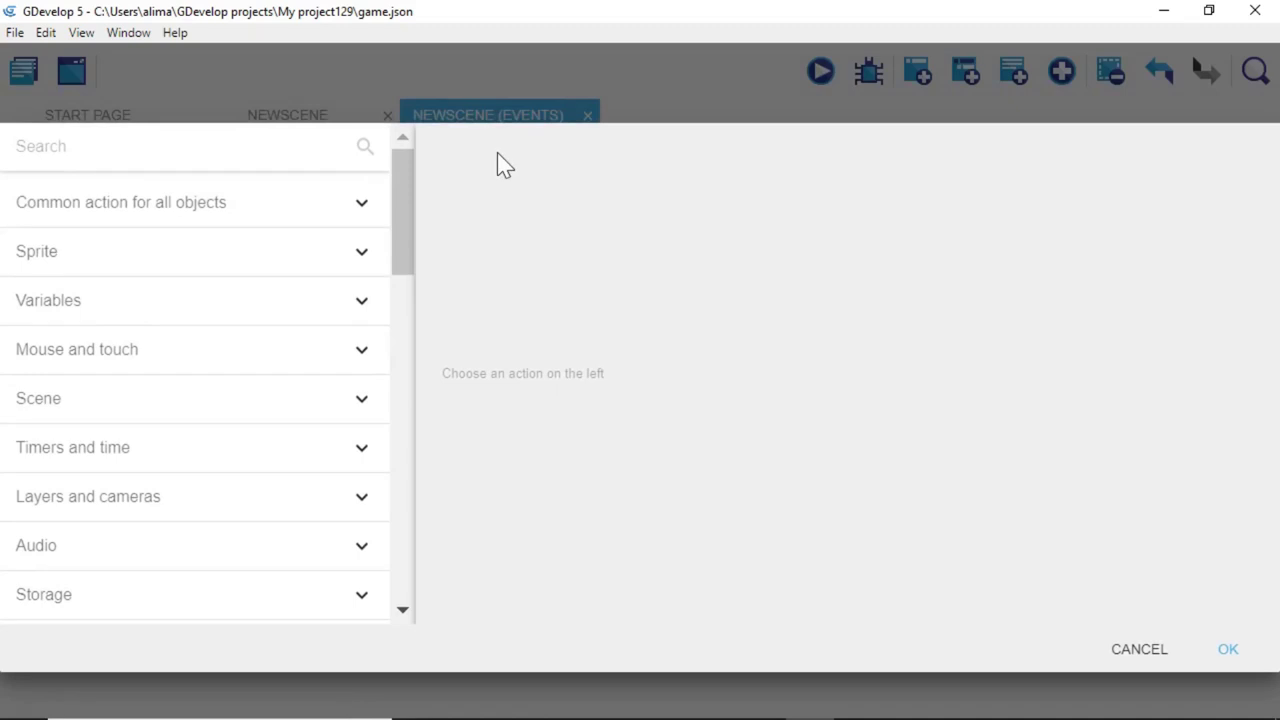
click(225, 302)
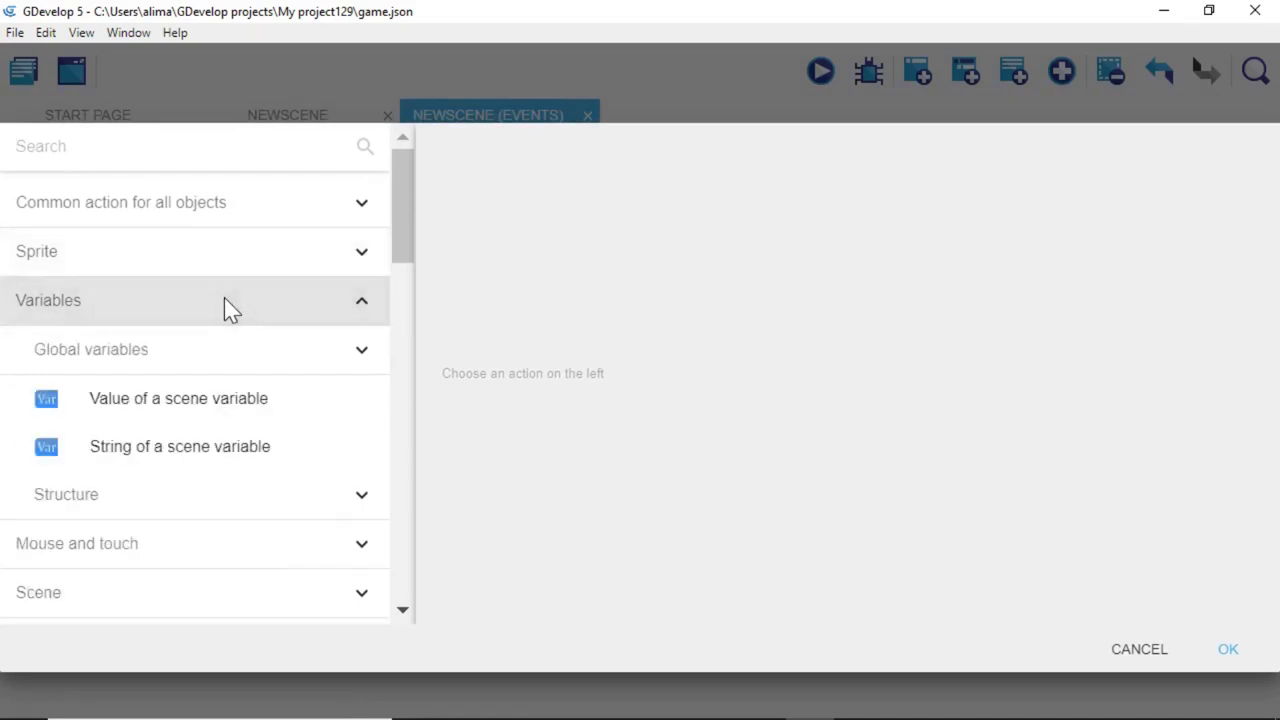
click(320, 408)
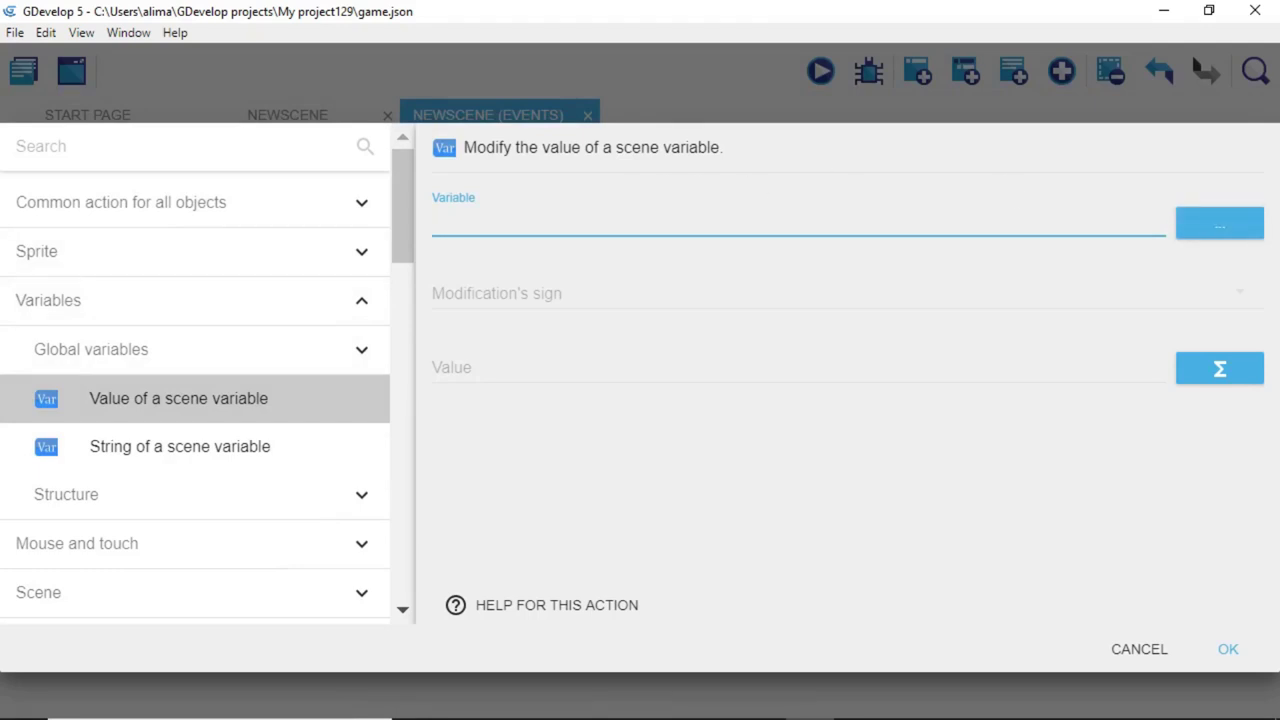
click(1200, 232)
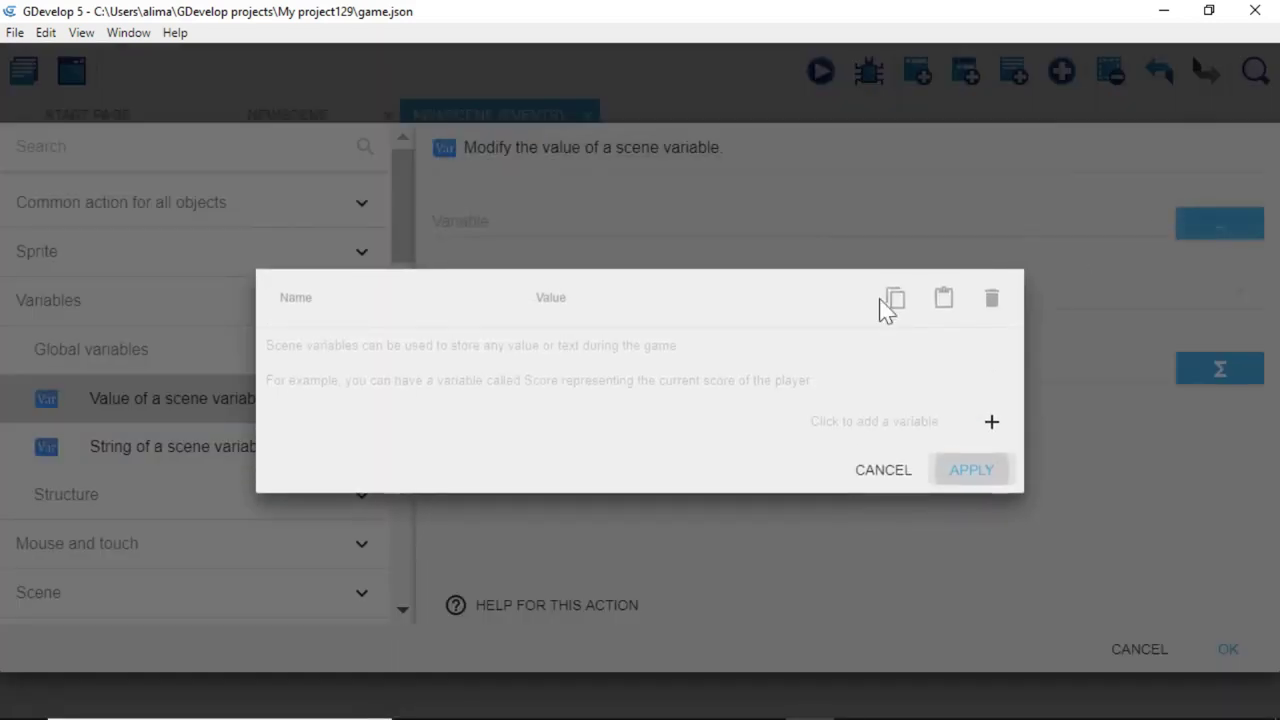
click(992, 421)
drag(362, 364, 298, 368)
key(BackSpace)
text(scrol)
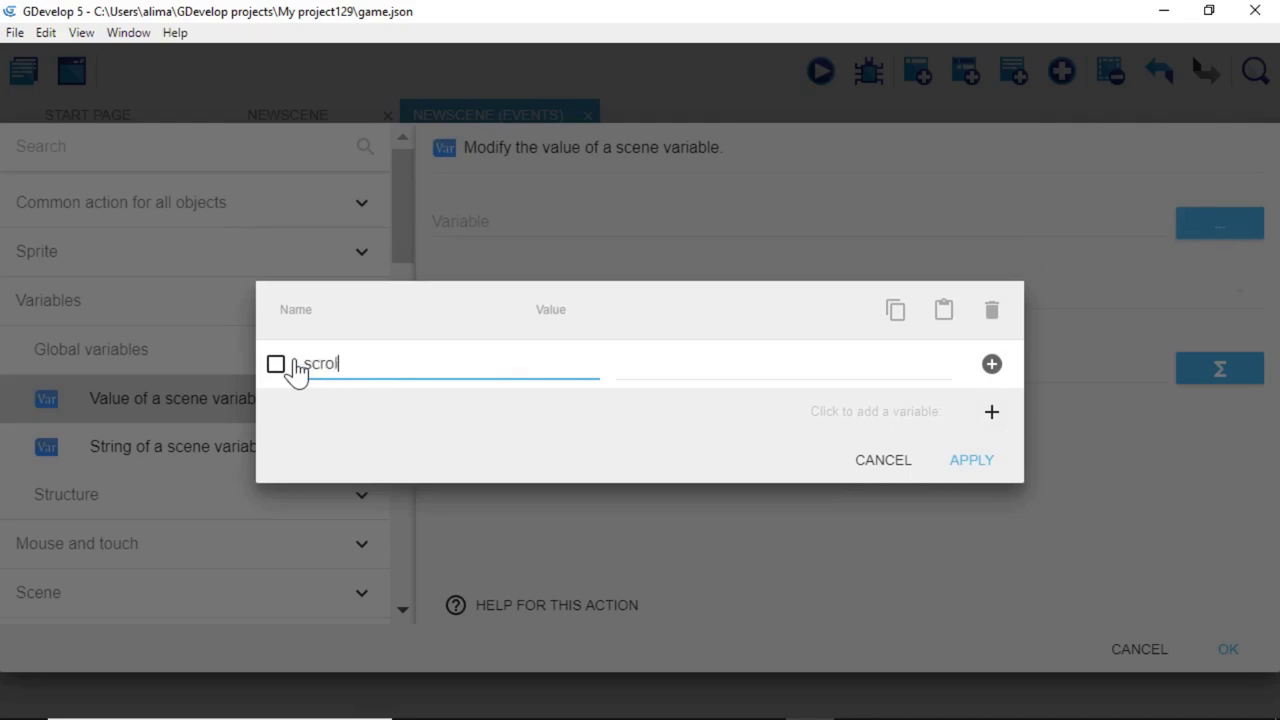
text(lSpeed)
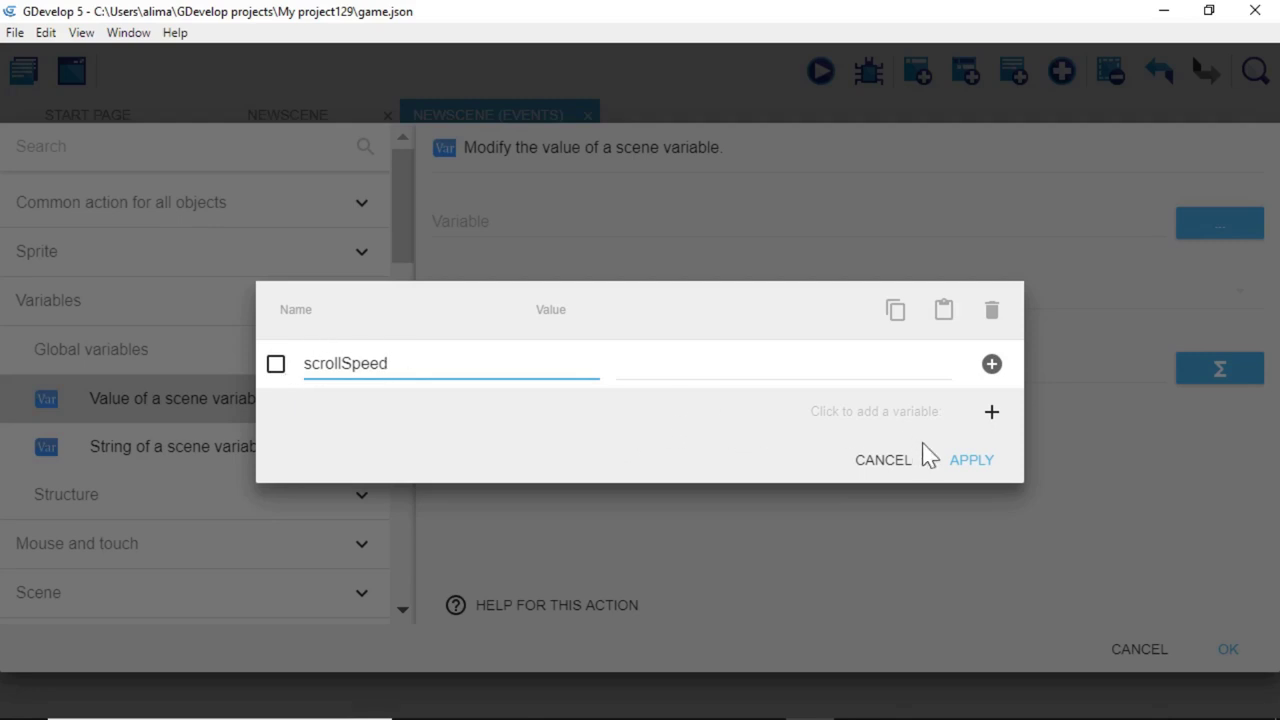
click(962, 463)
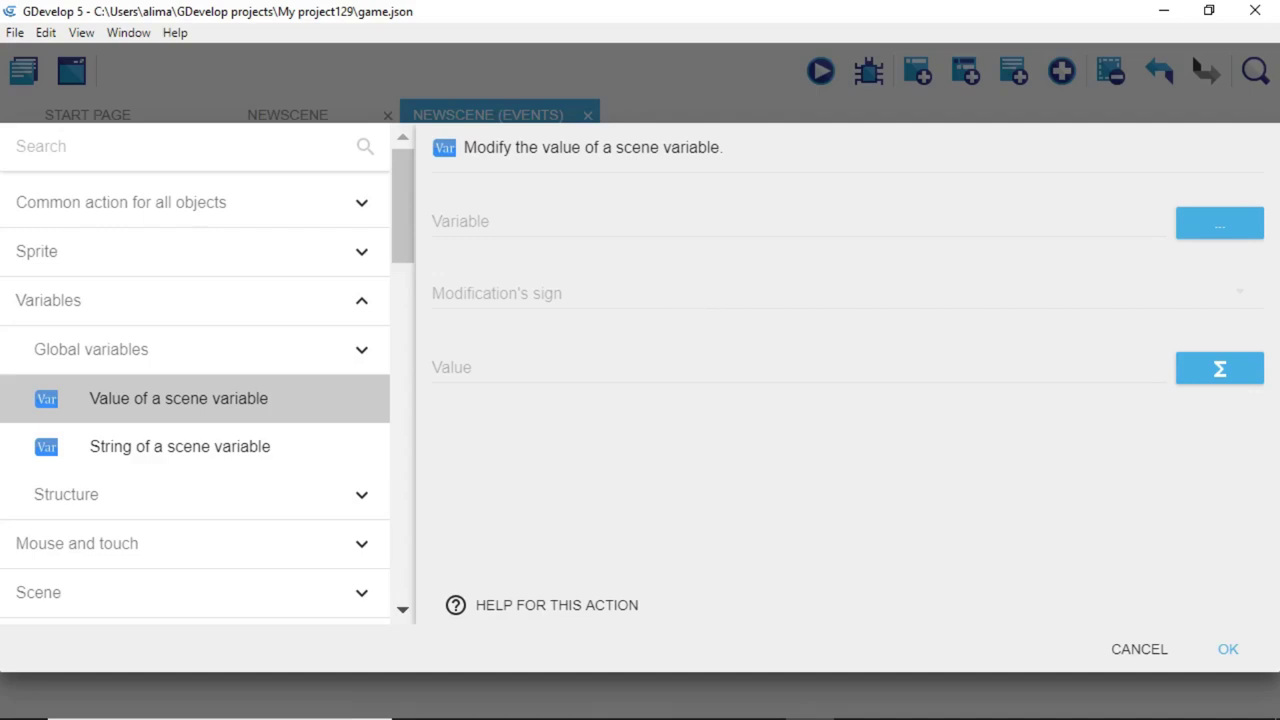
Make the action set scrollSpeed with "= (set to)" and the value 1, and confirm it.
click(566, 222)
click(591, 286)
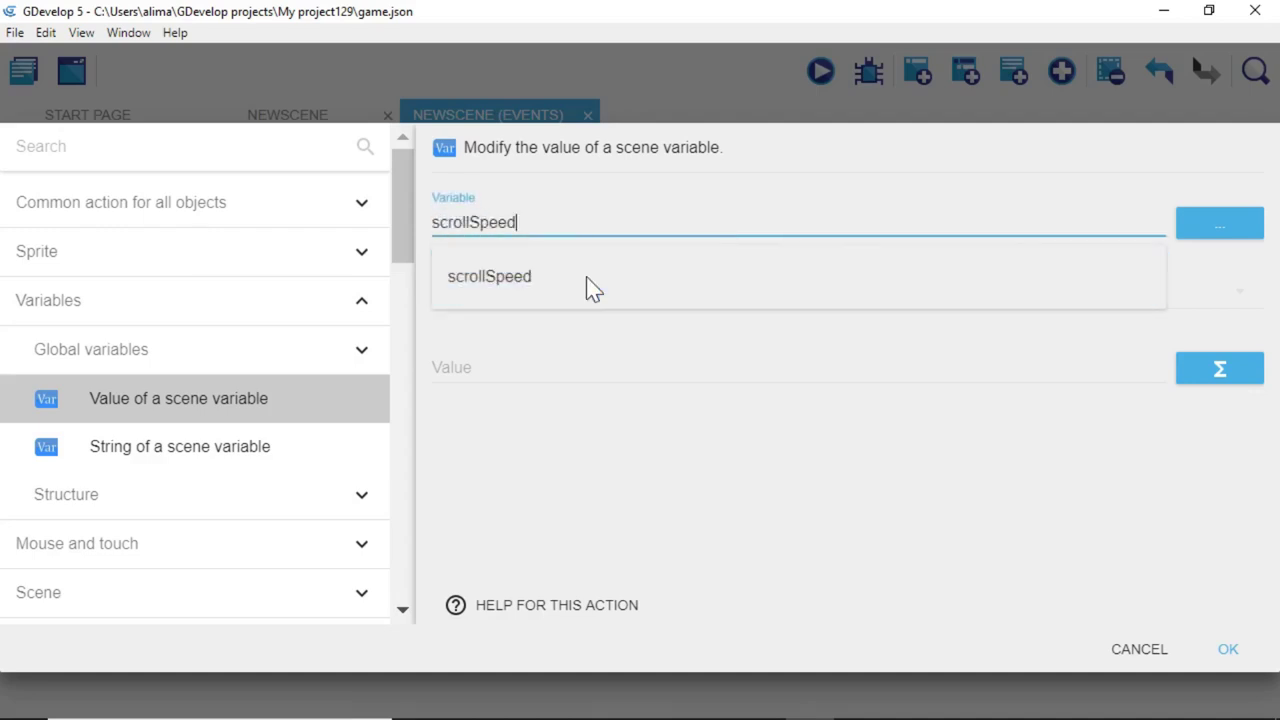
click(816, 508)
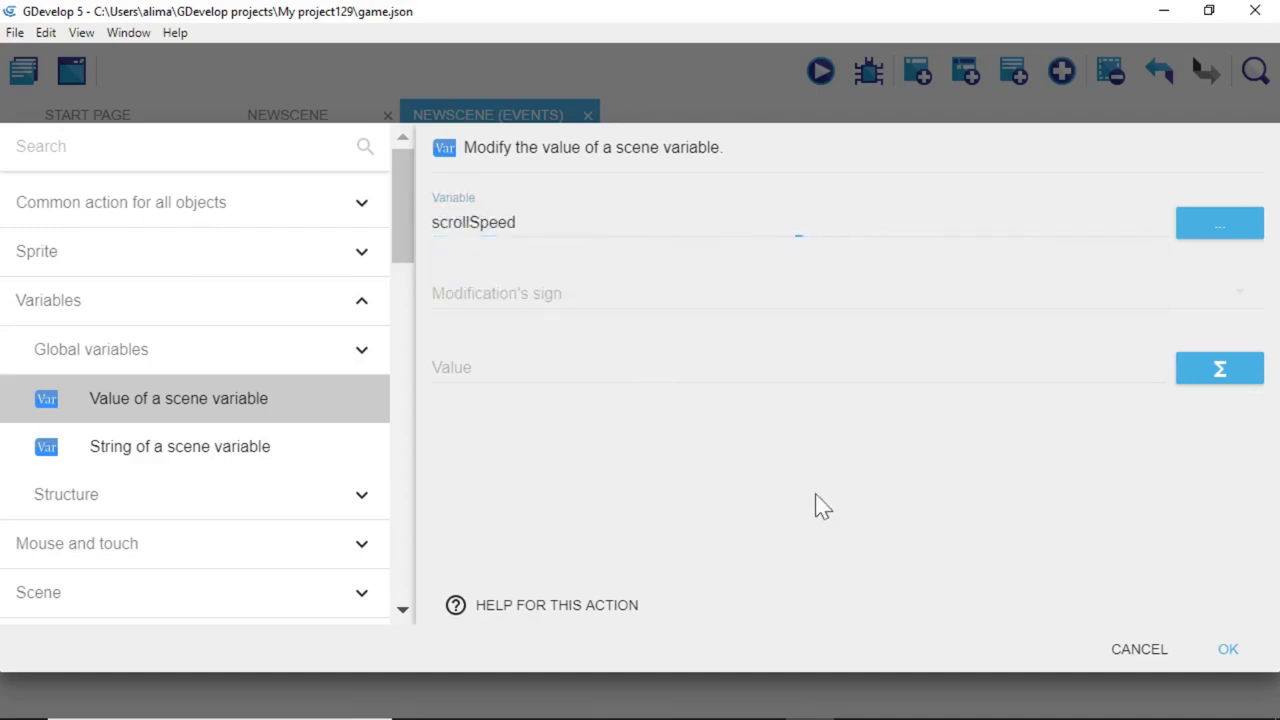
click(594, 286)
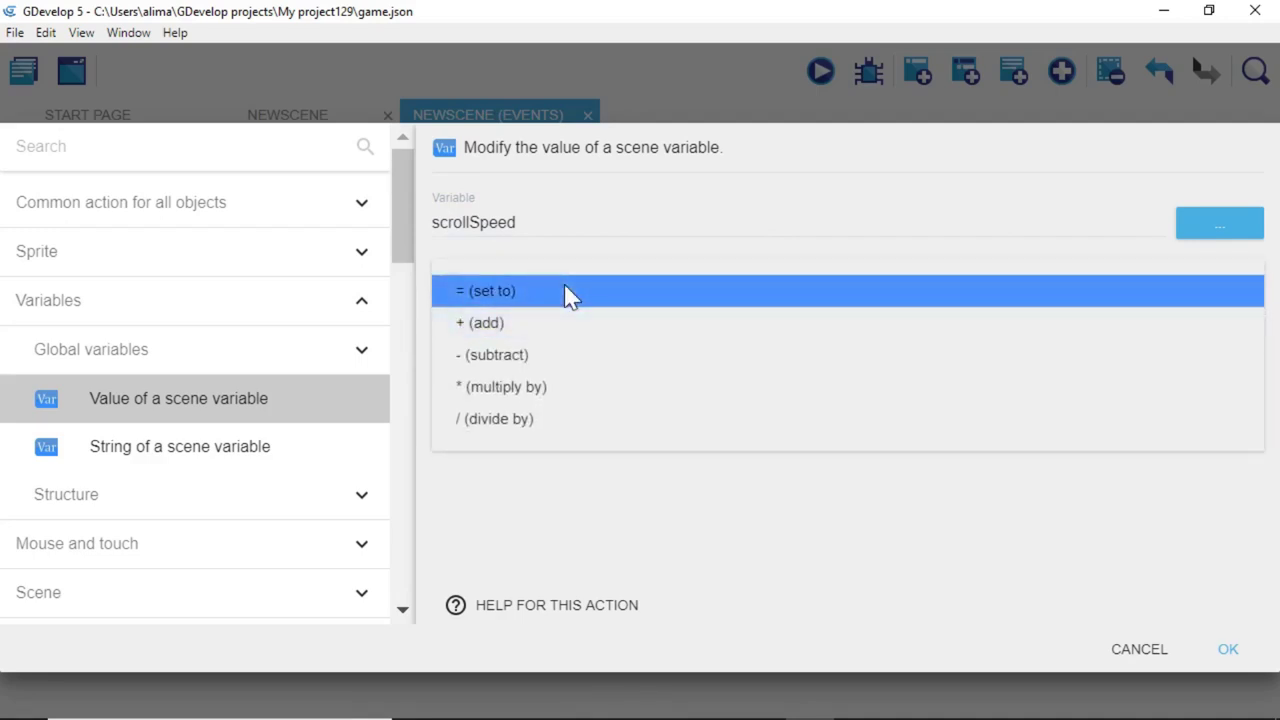
click(566, 291)
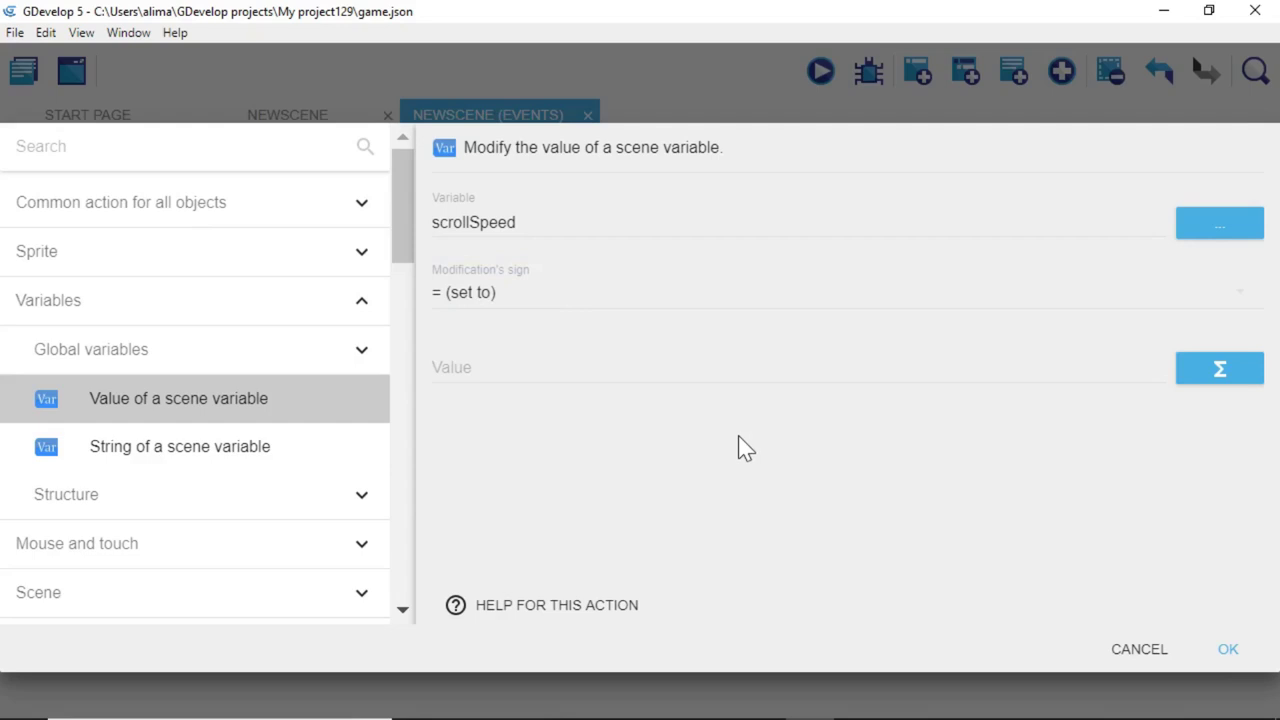
click(704, 372)
text(1)
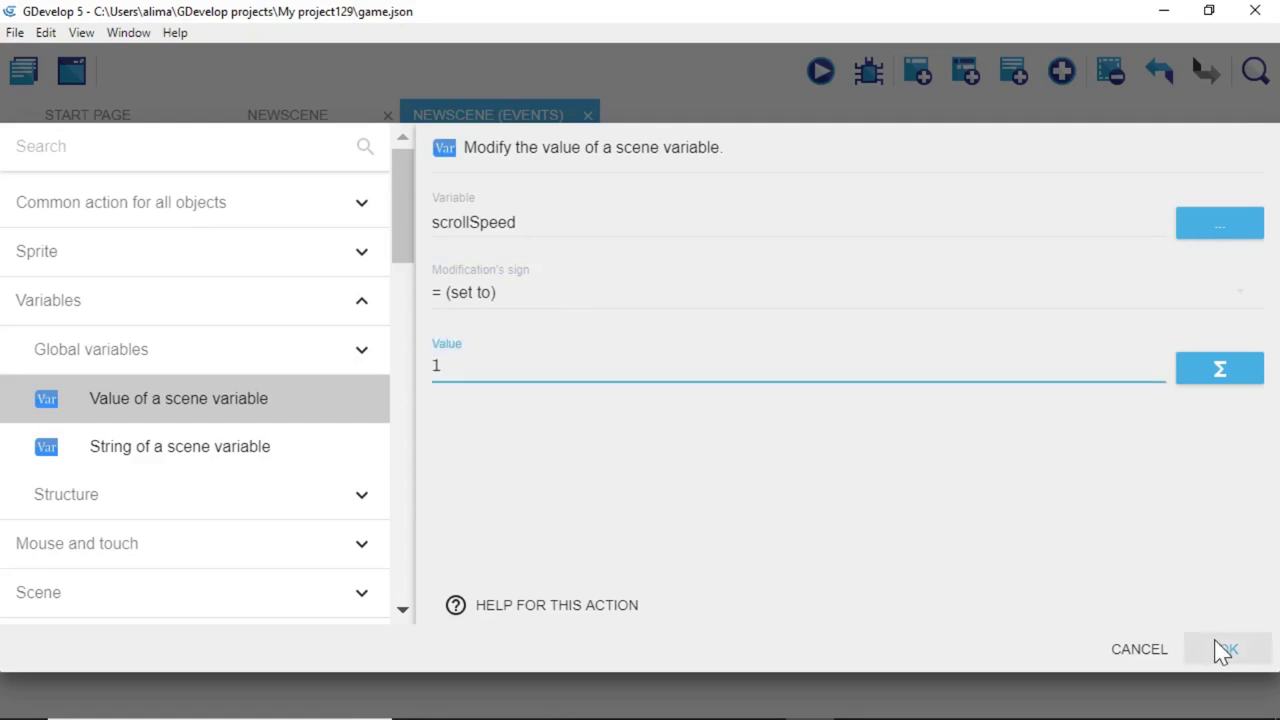
click(1184, 588)
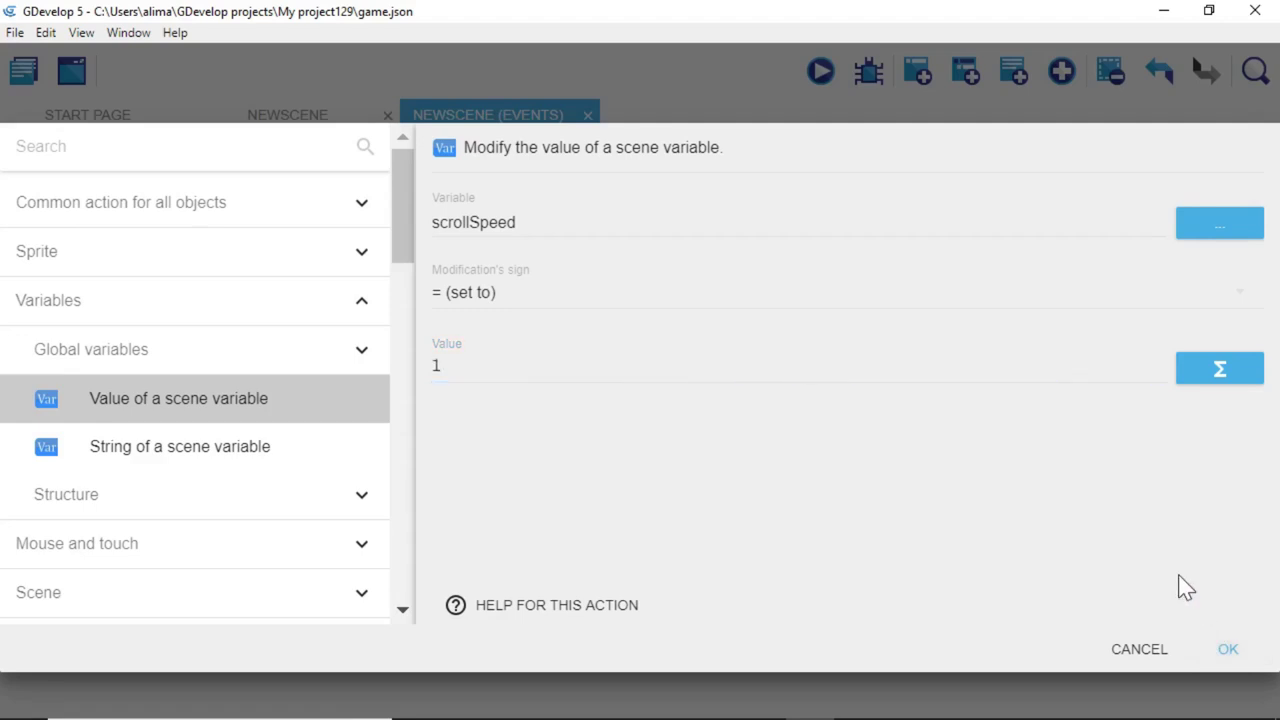
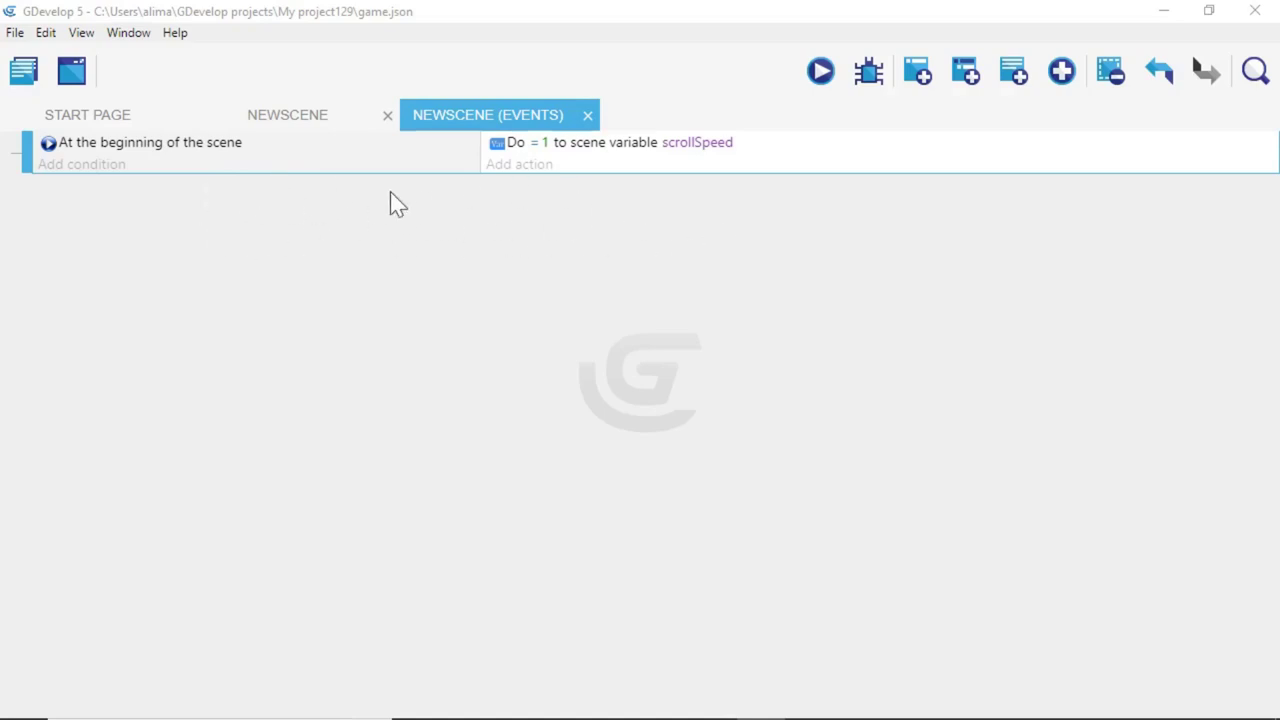
click(766, 160)
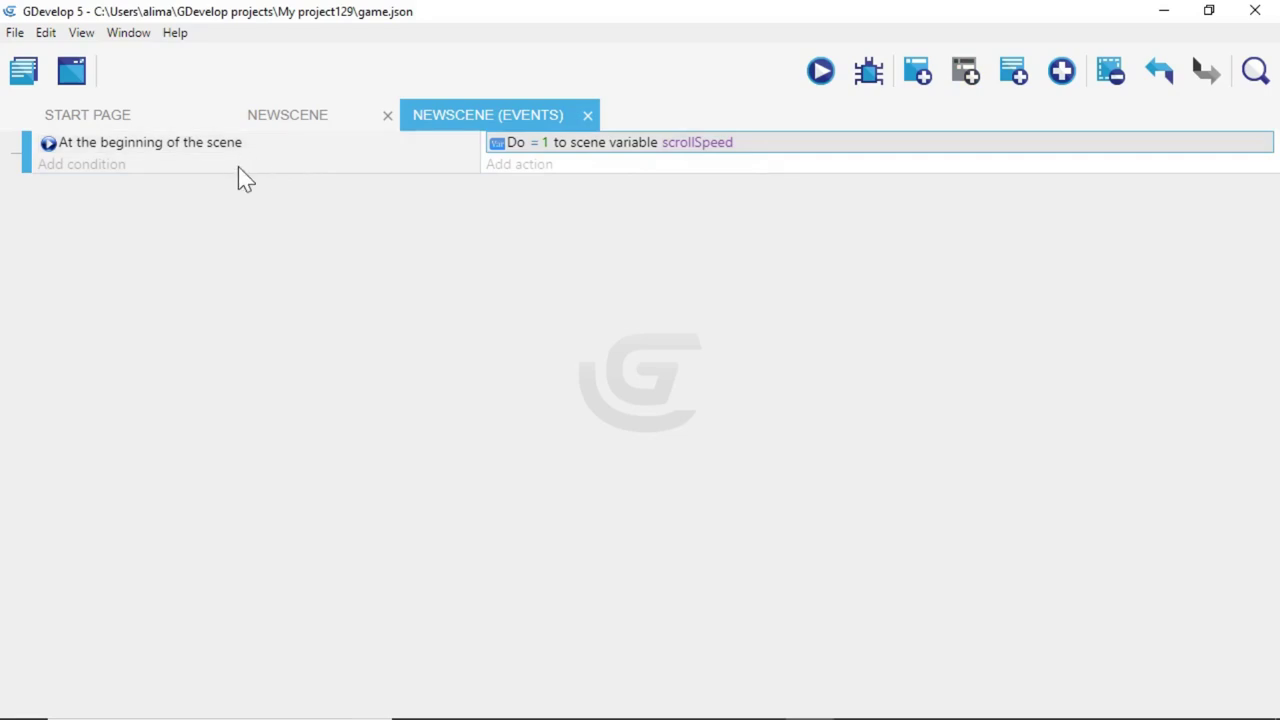
click(714, 170)
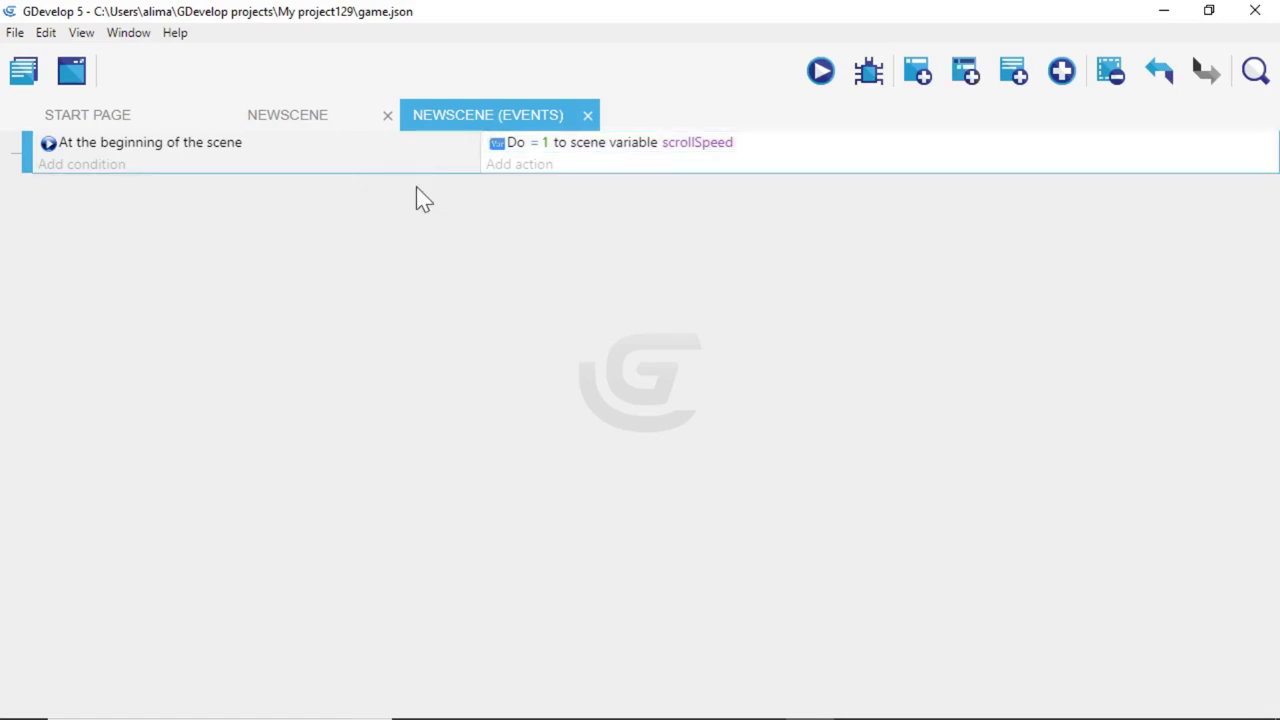
Add a second event and start a condition comparing the X position of space with "<= (less or equal to)".
click(924, 79)
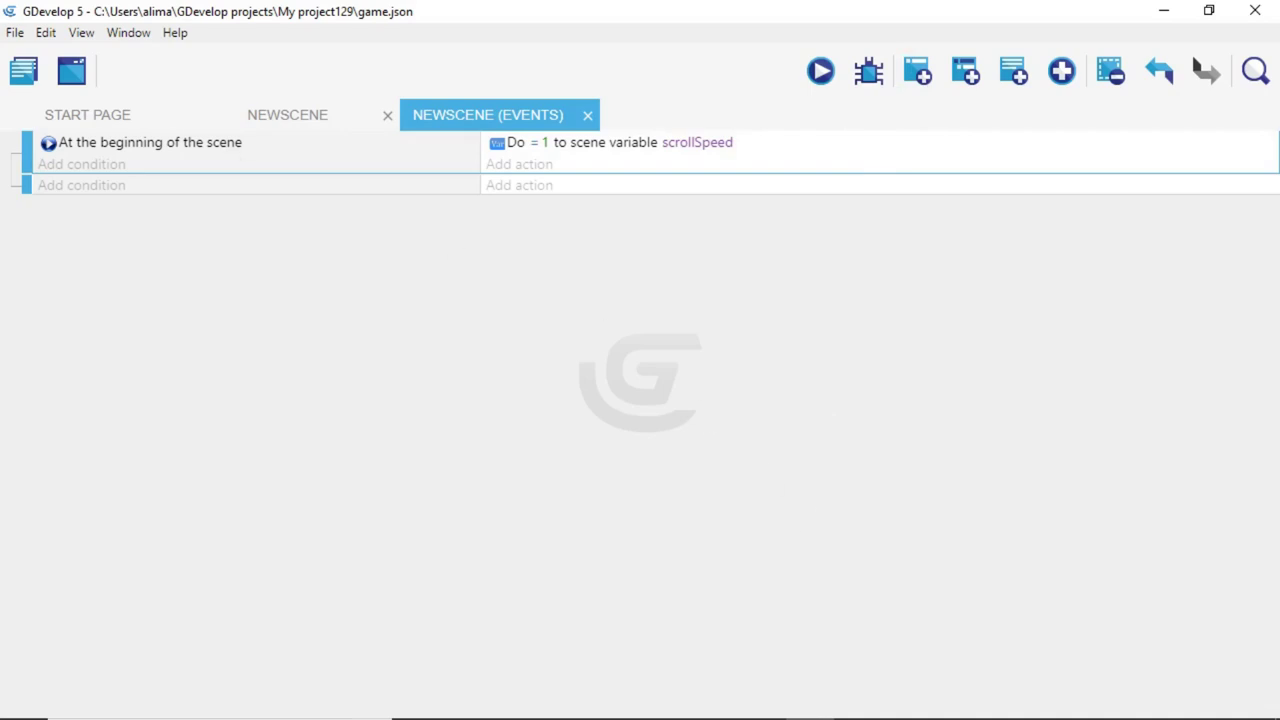
click(635, 192)
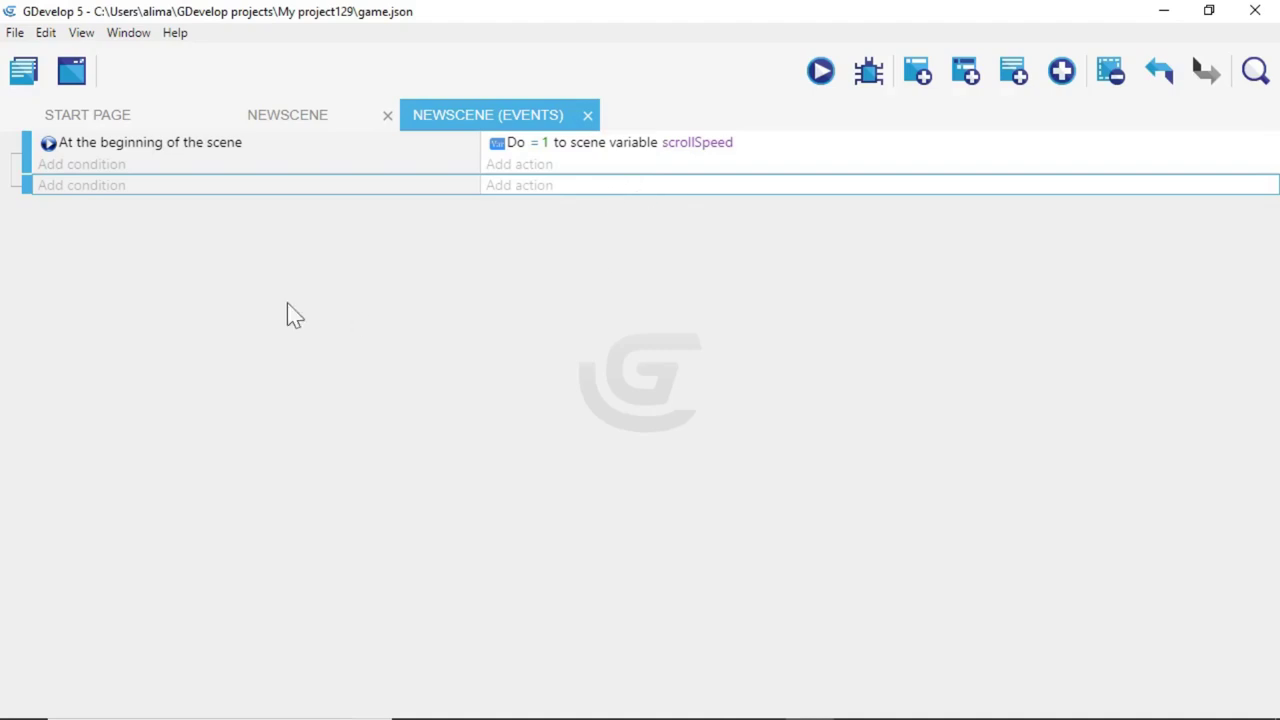
click(79, 198)
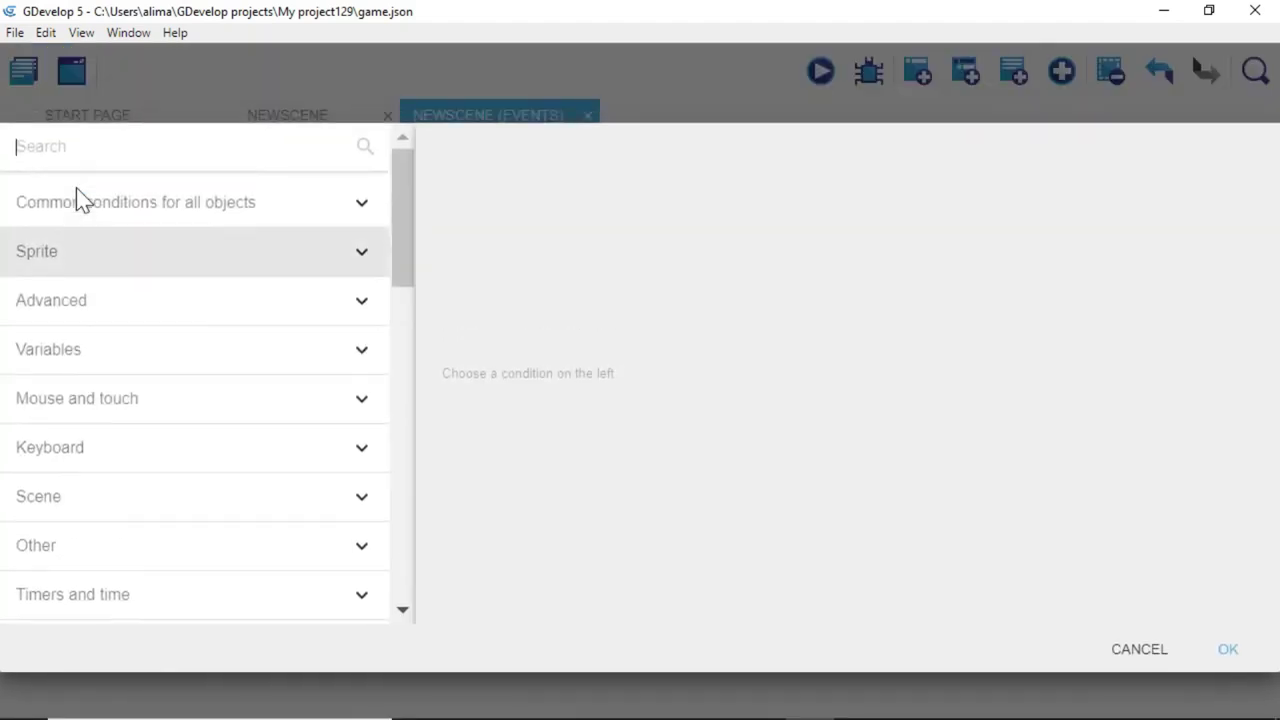
click(132, 206)
click(138, 358)
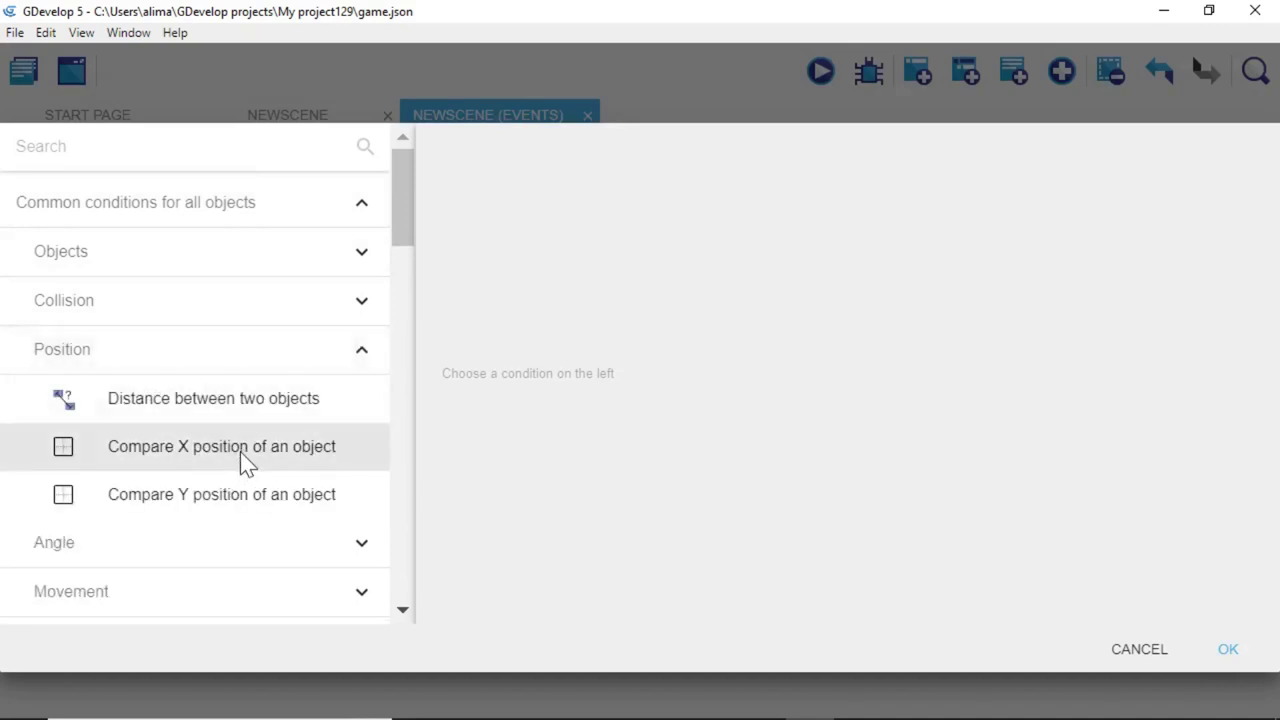
click(241, 453)
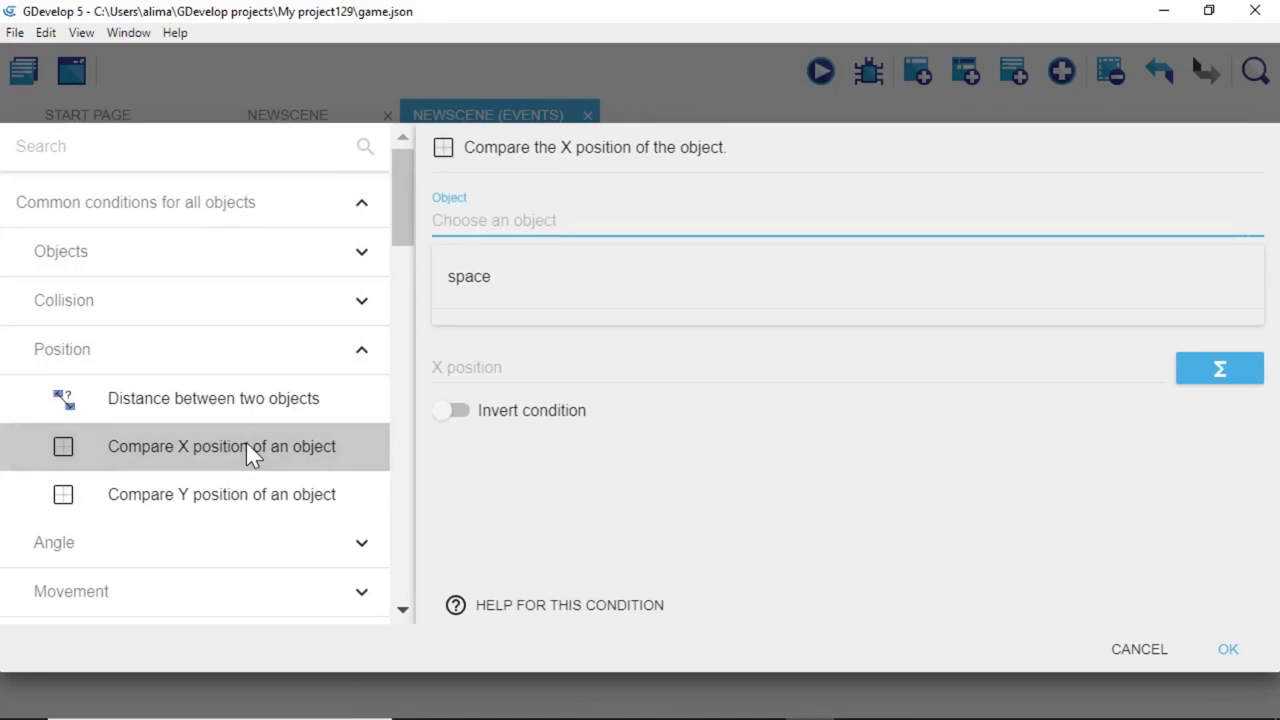
click(540, 290)
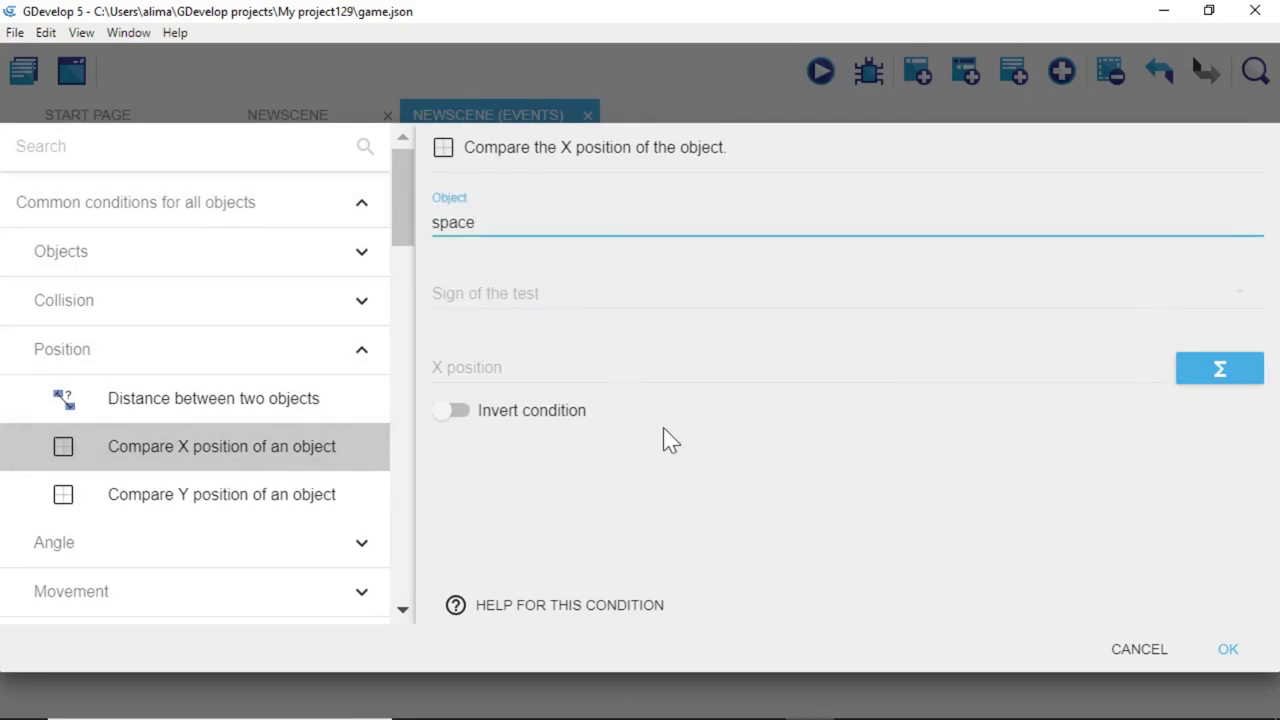
click(580, 295)
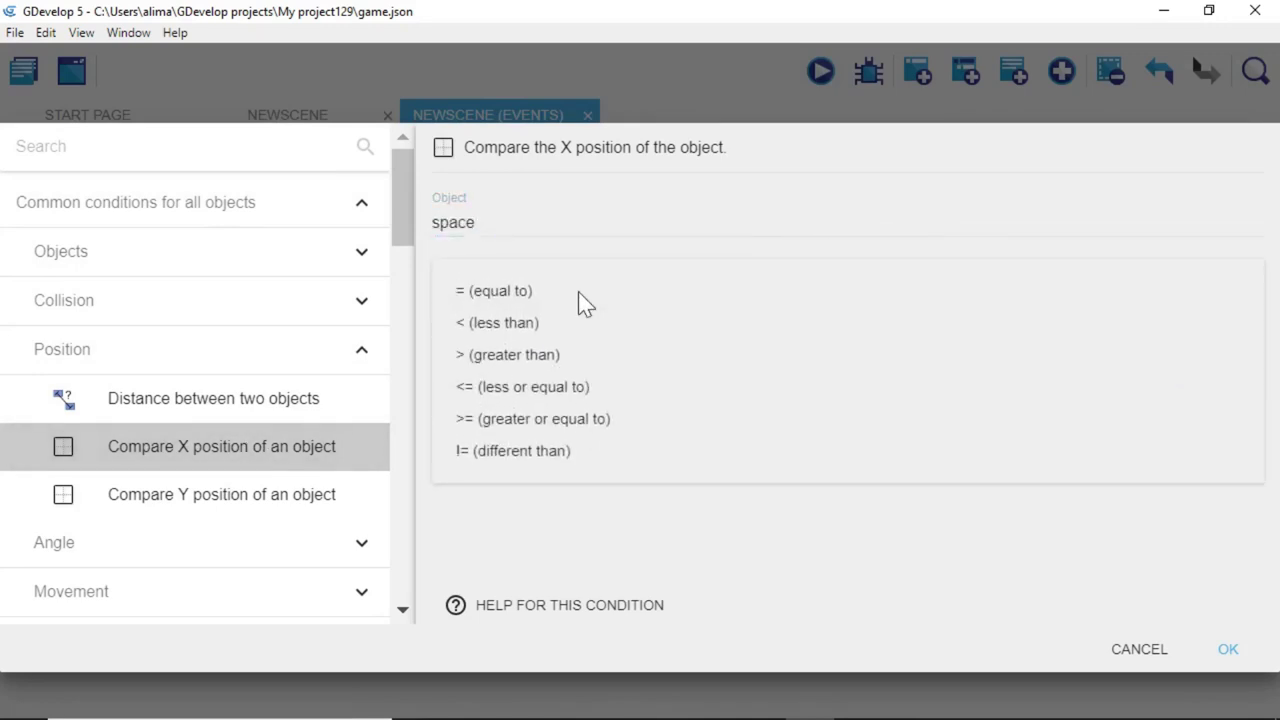
click(618, 395)
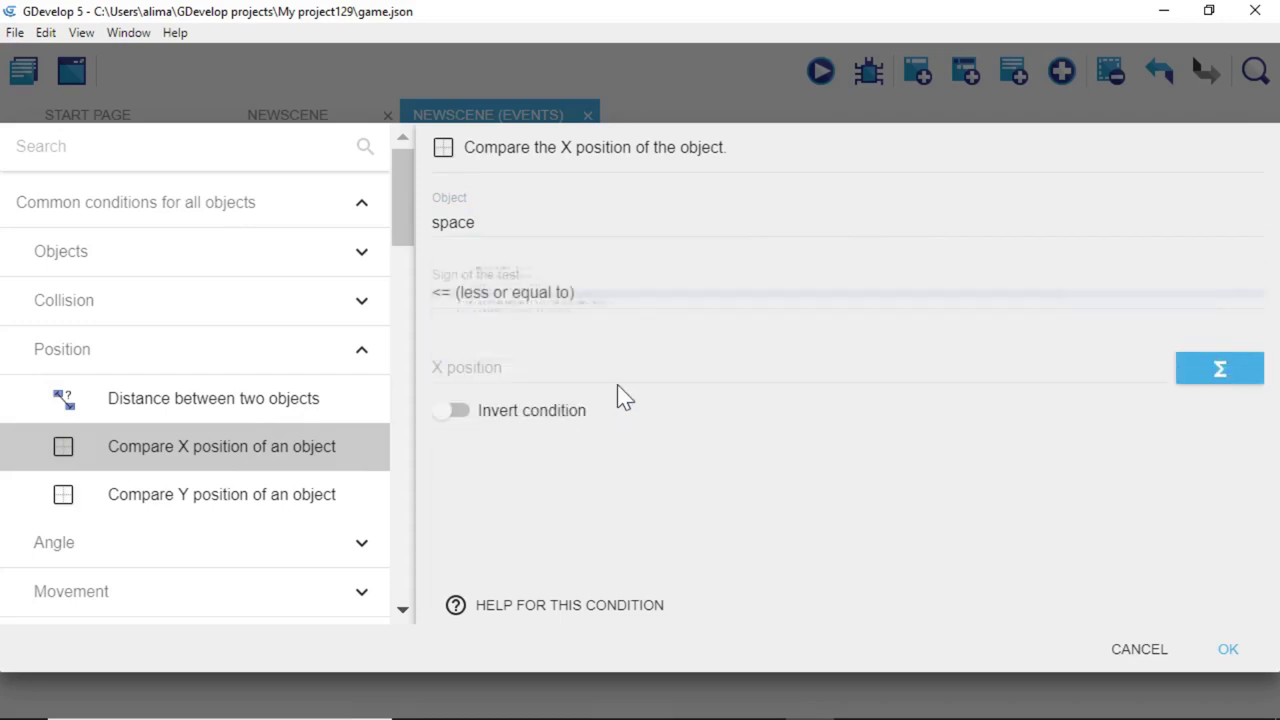
Fill the condition's X position with the Width expression of the space object, space.Width(), and confirm the condition.
click(1188, 366)
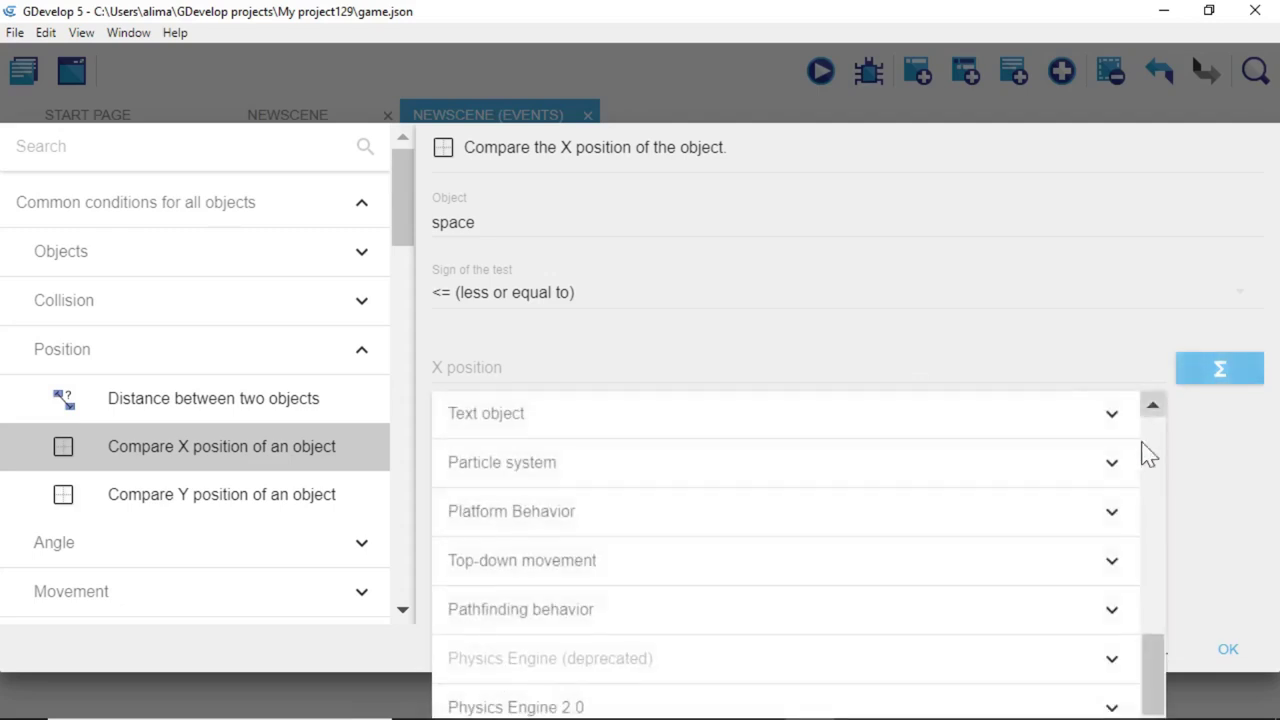
scroll(990, 493, up, 10)
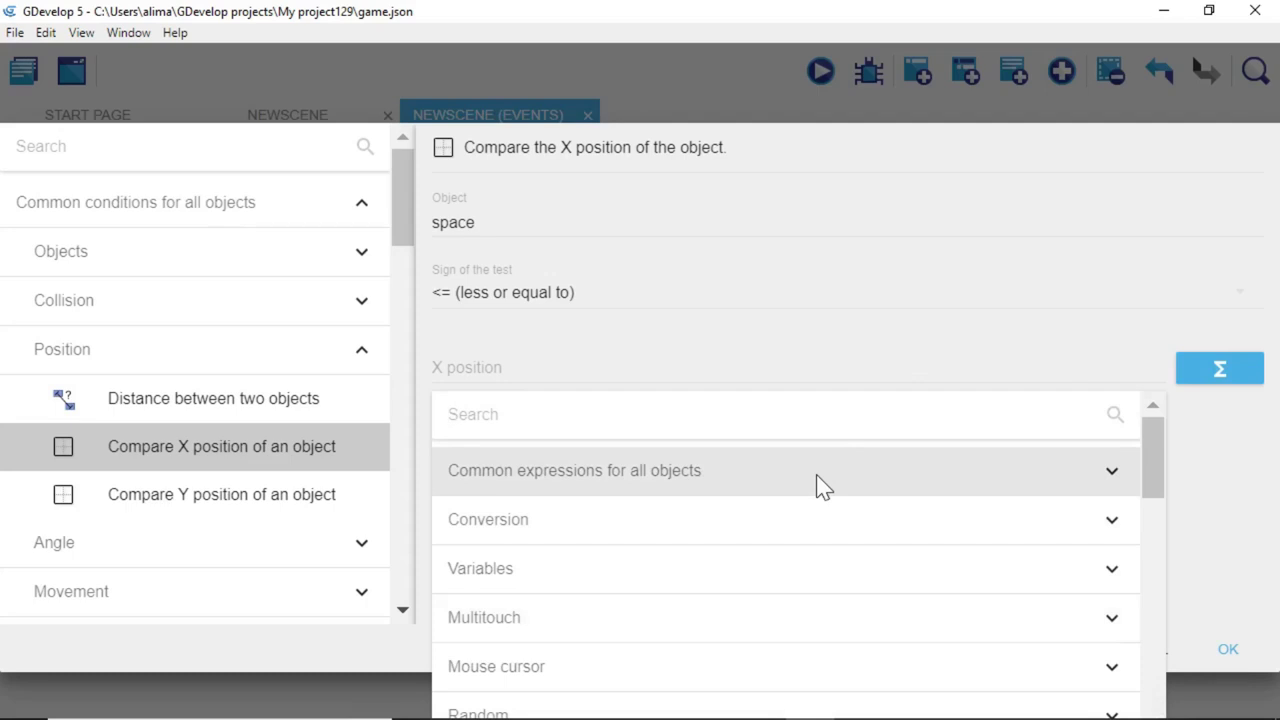
click(818, 484)
scroll(813, 540, down, 1)
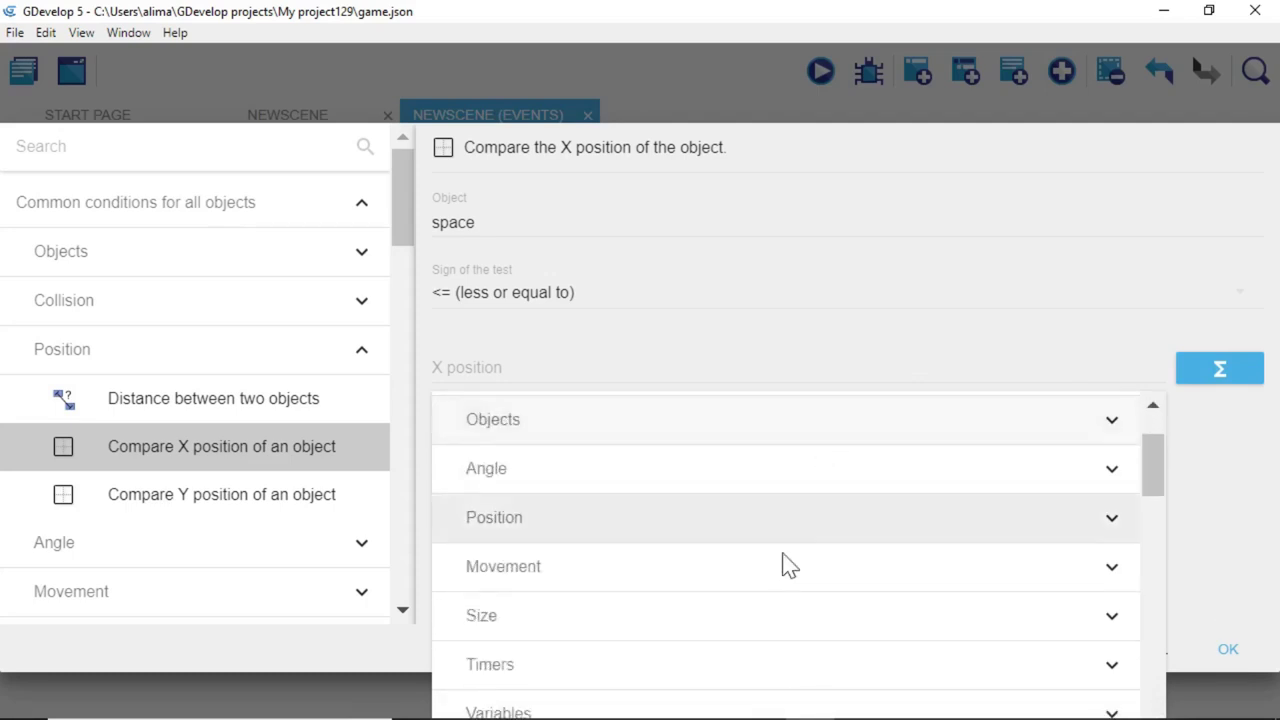
click(733, 620)
scroll(785, 548, down, 4)
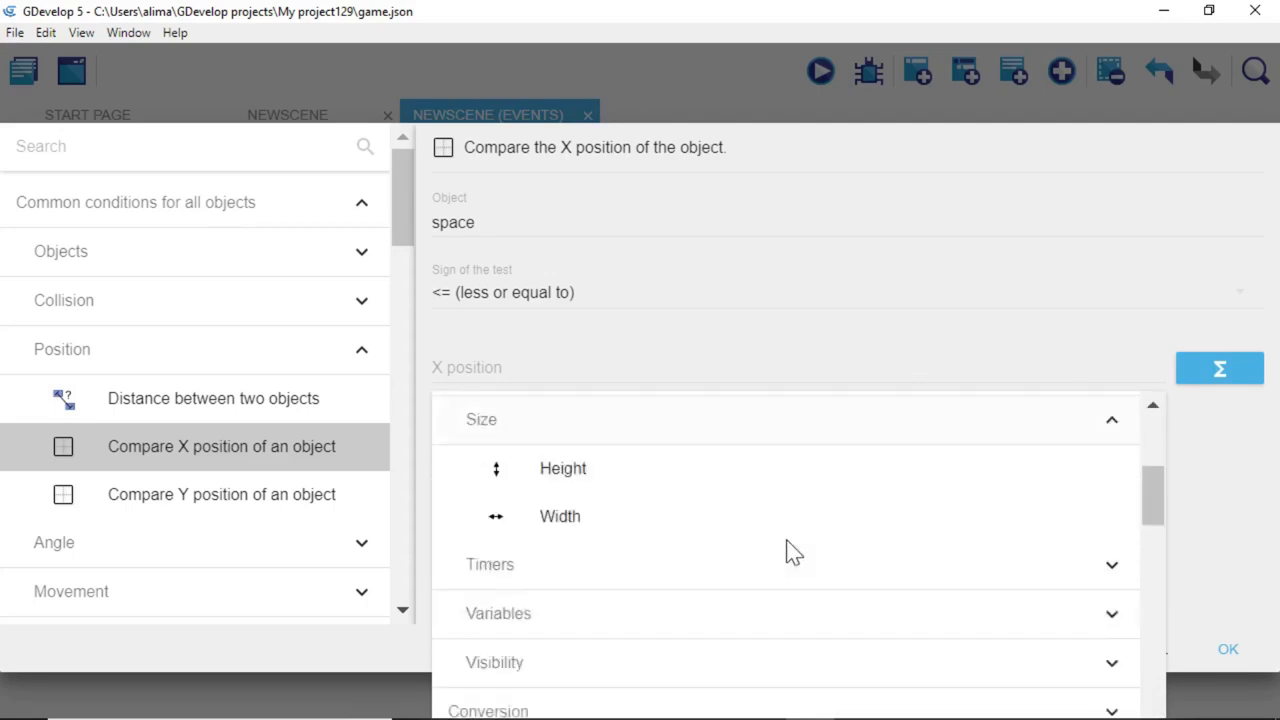
scroll(785, 546, up, 2)
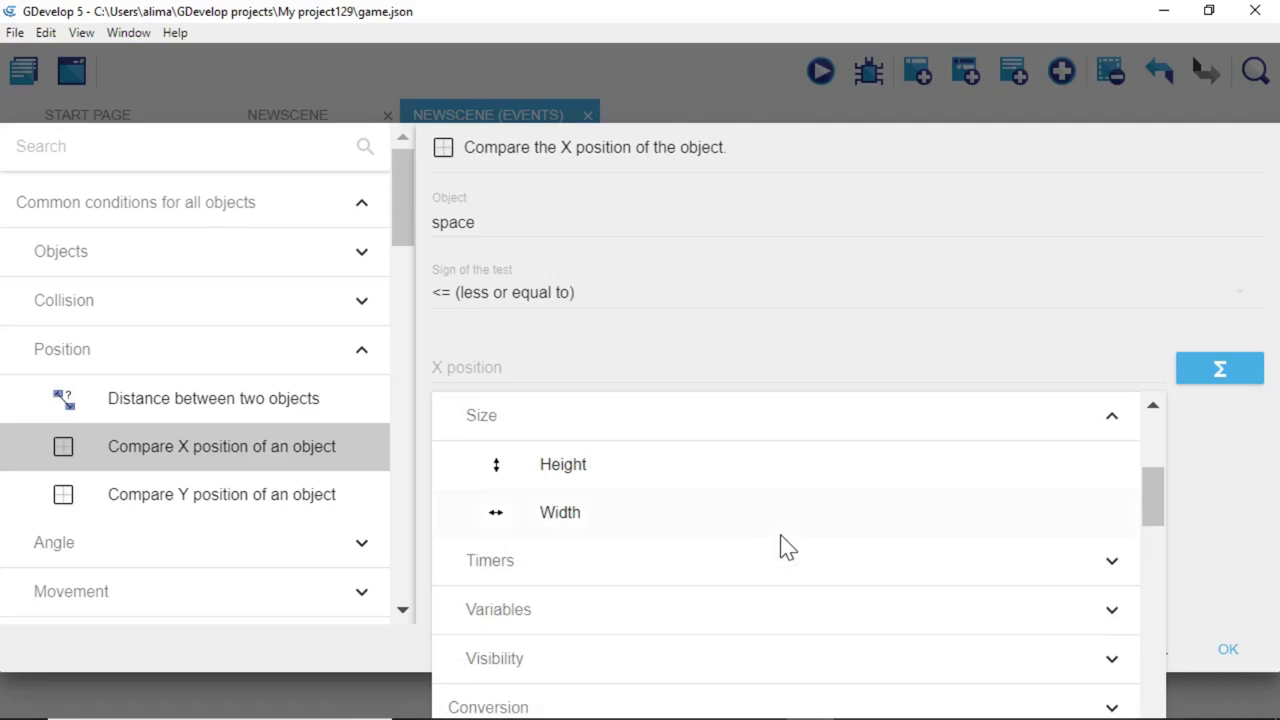
click(711, 514)
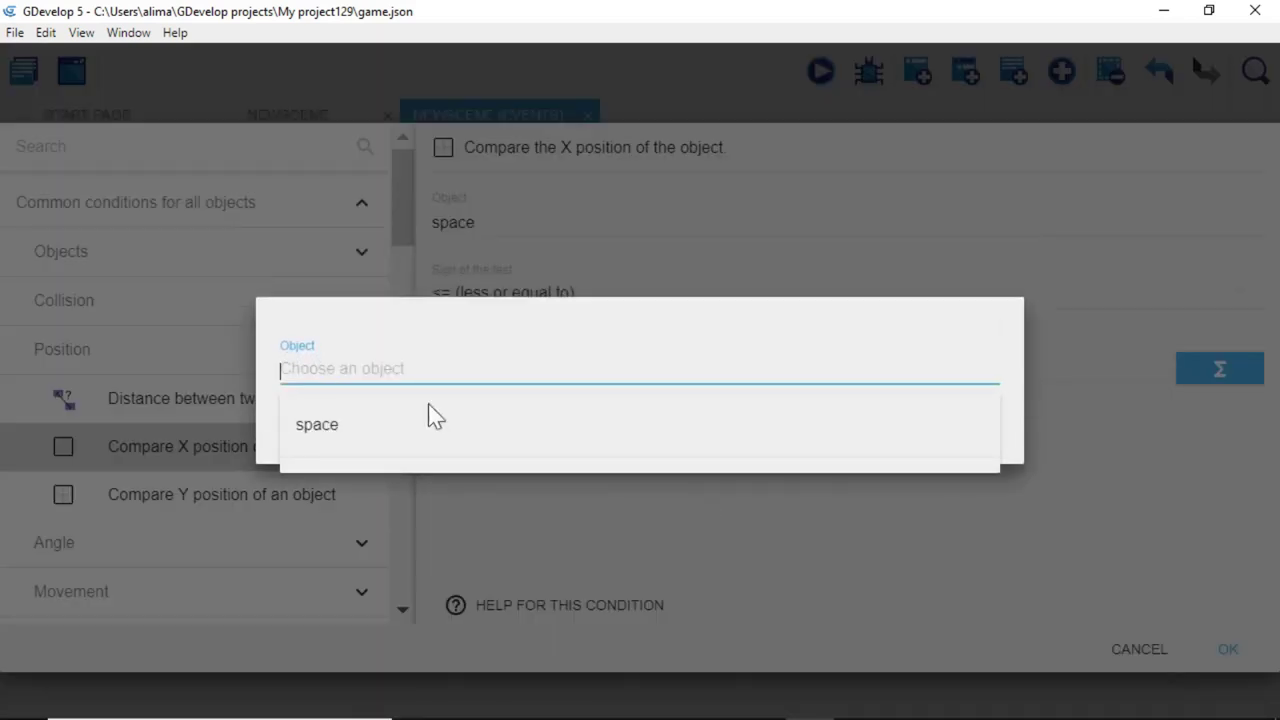
click(420, 422)
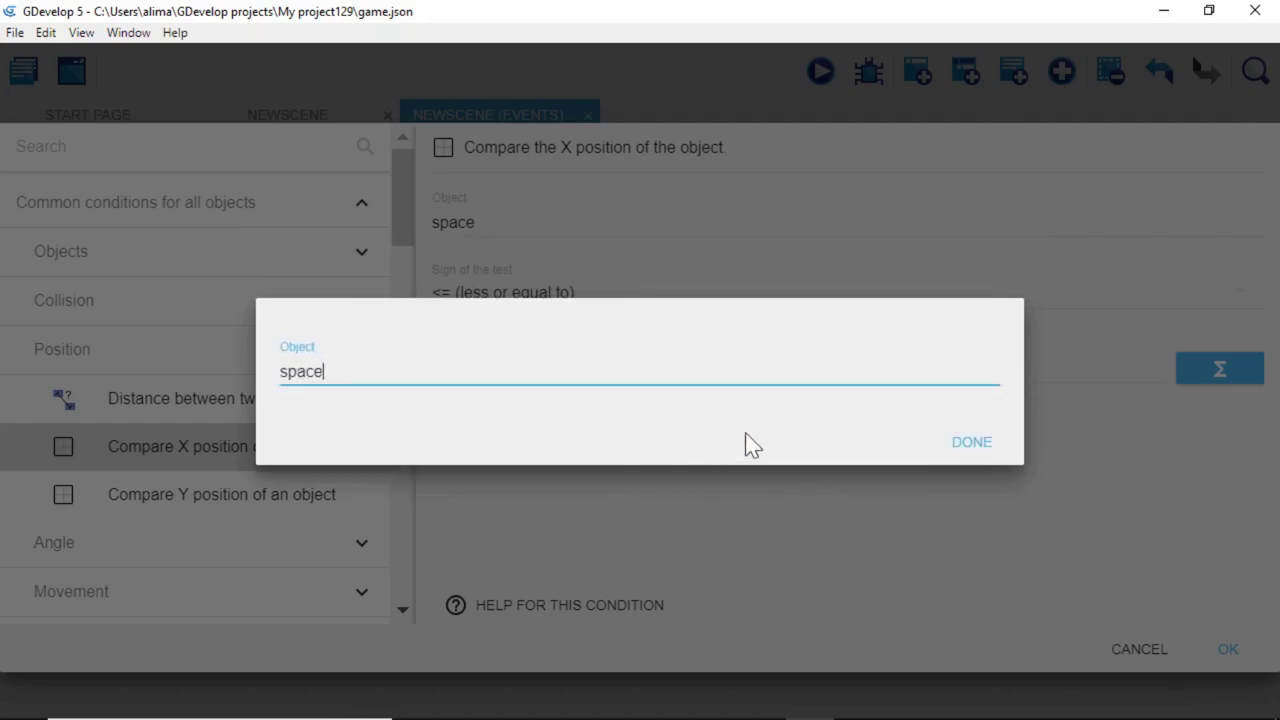
click(968, 445)
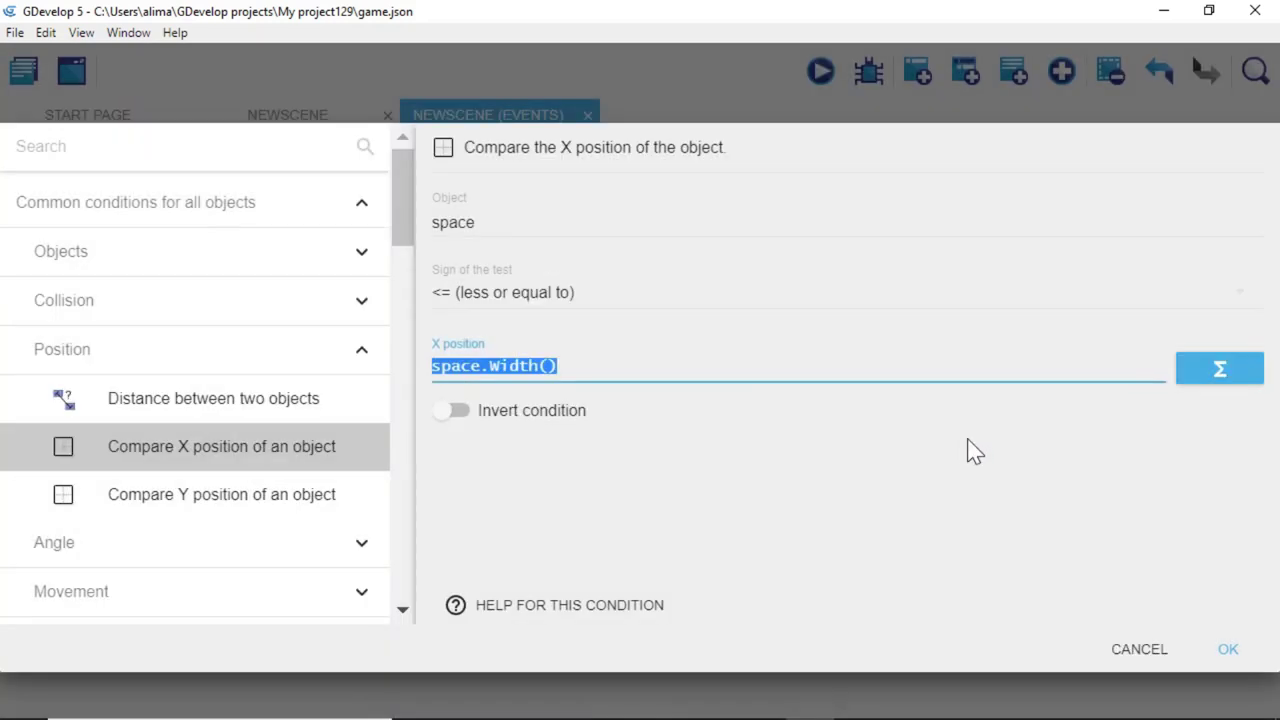
click(1228, 652)
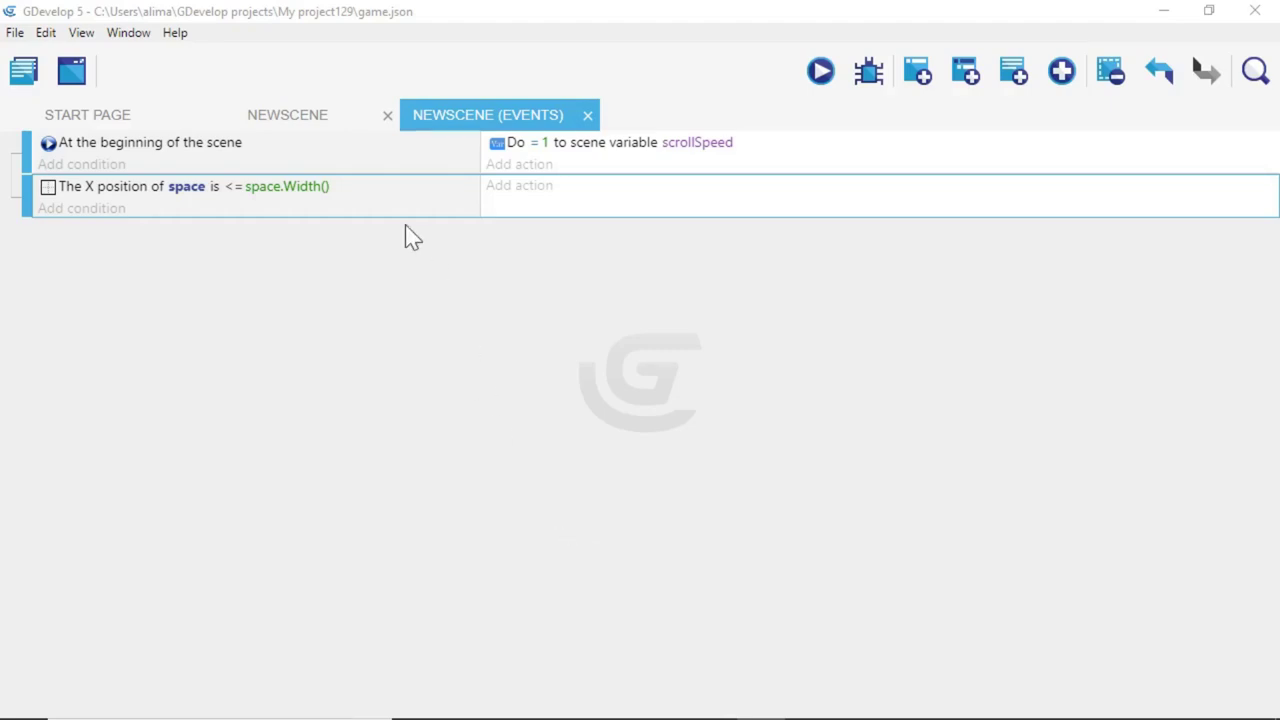
Make the compared X position in the second event's condition negative, as -space.Width().
click(315, 185)
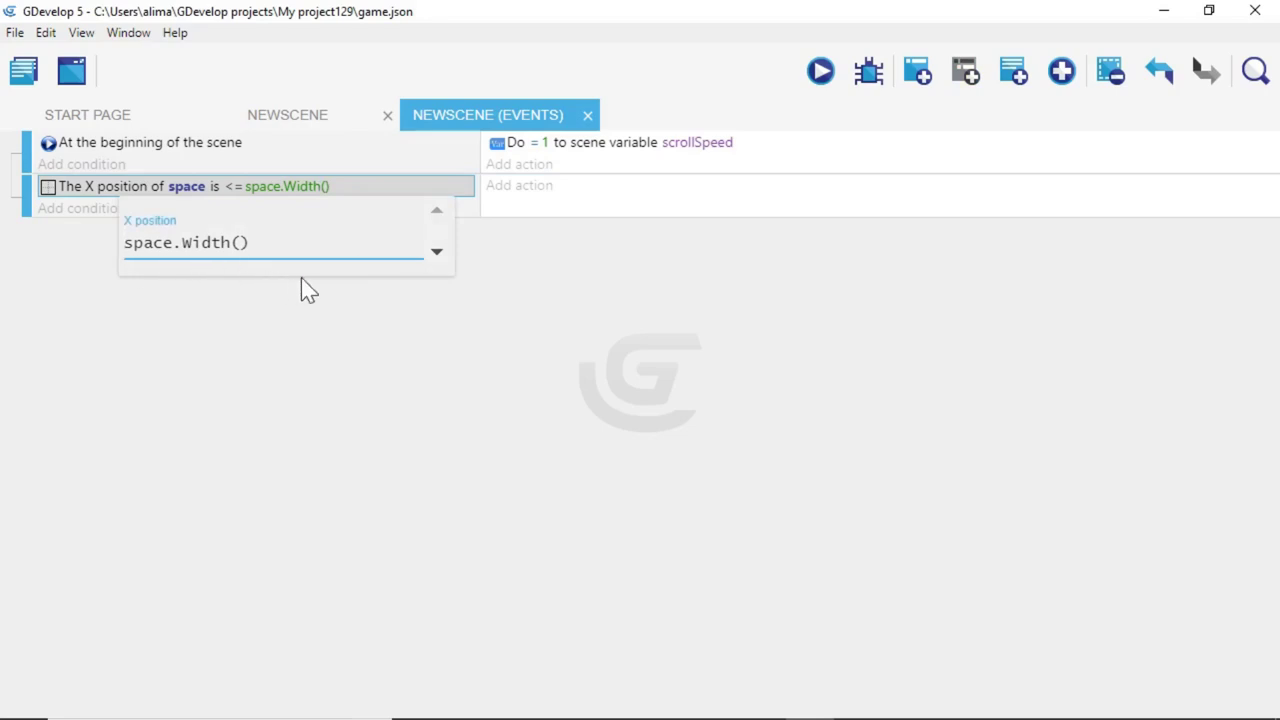
text(-)
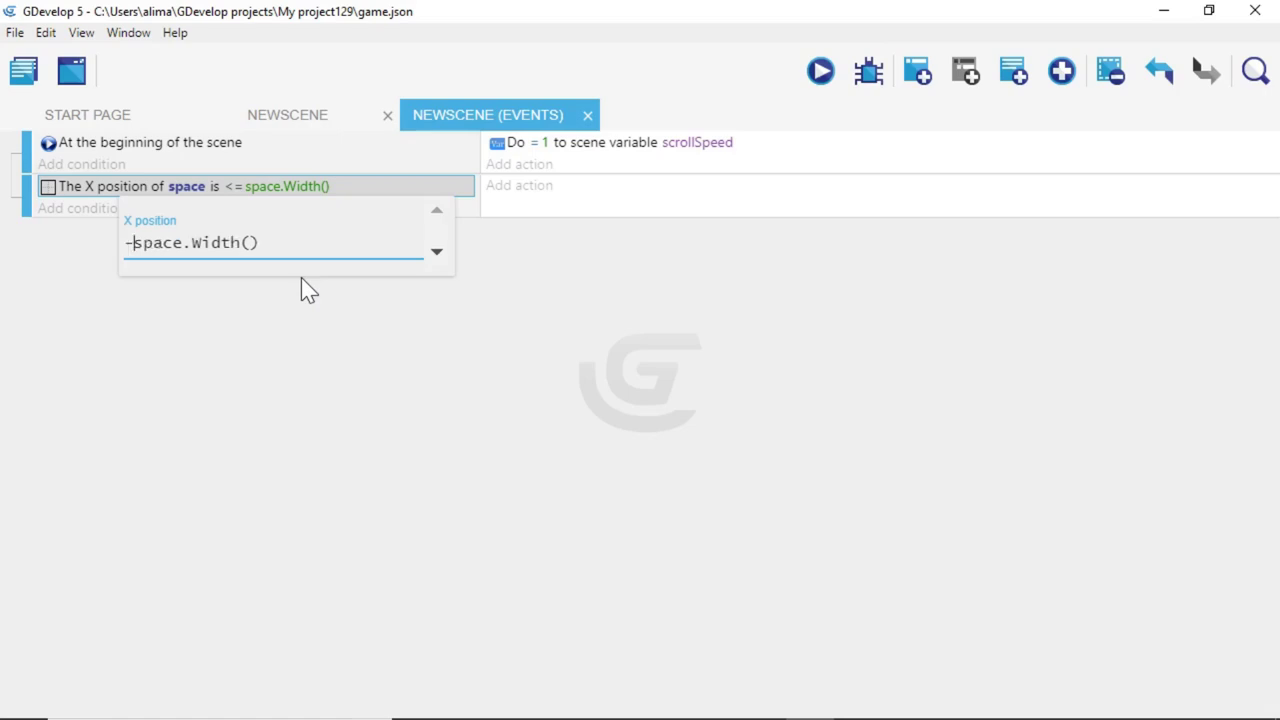
click(738, 570)
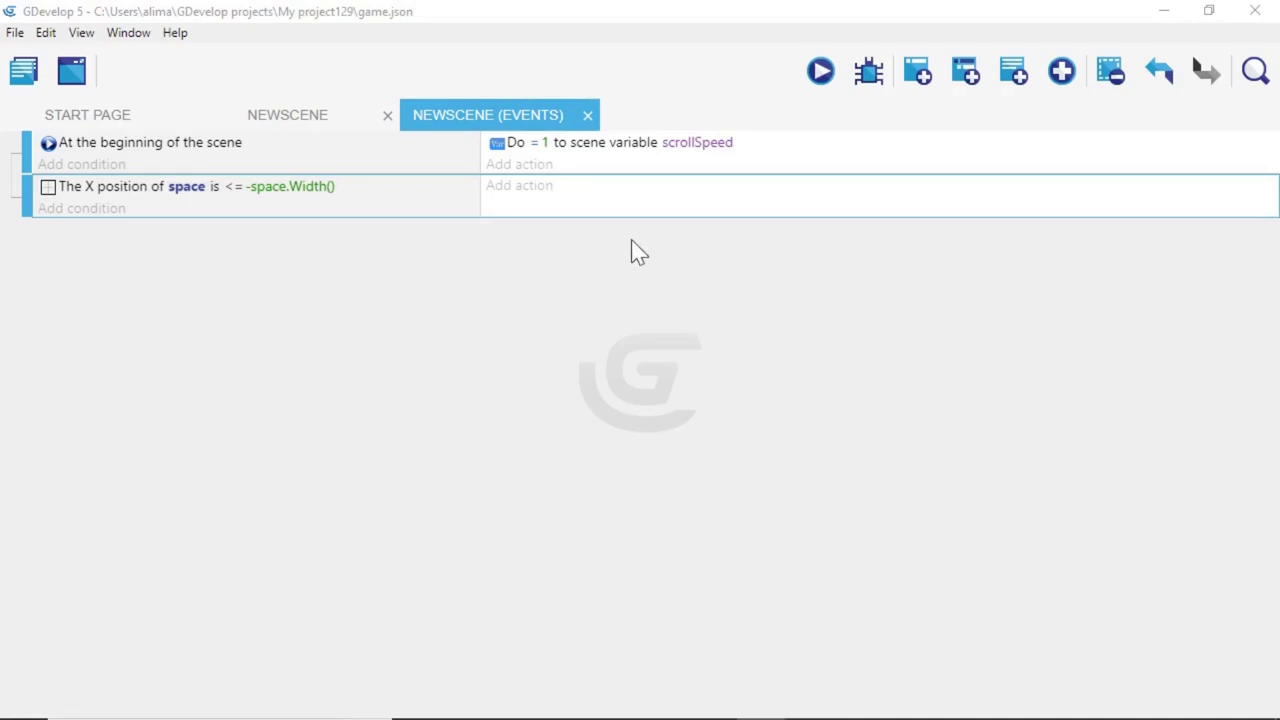
Start an "X position of an object" action for the second event, targeting space with "= (set to)".
click(592, 220)
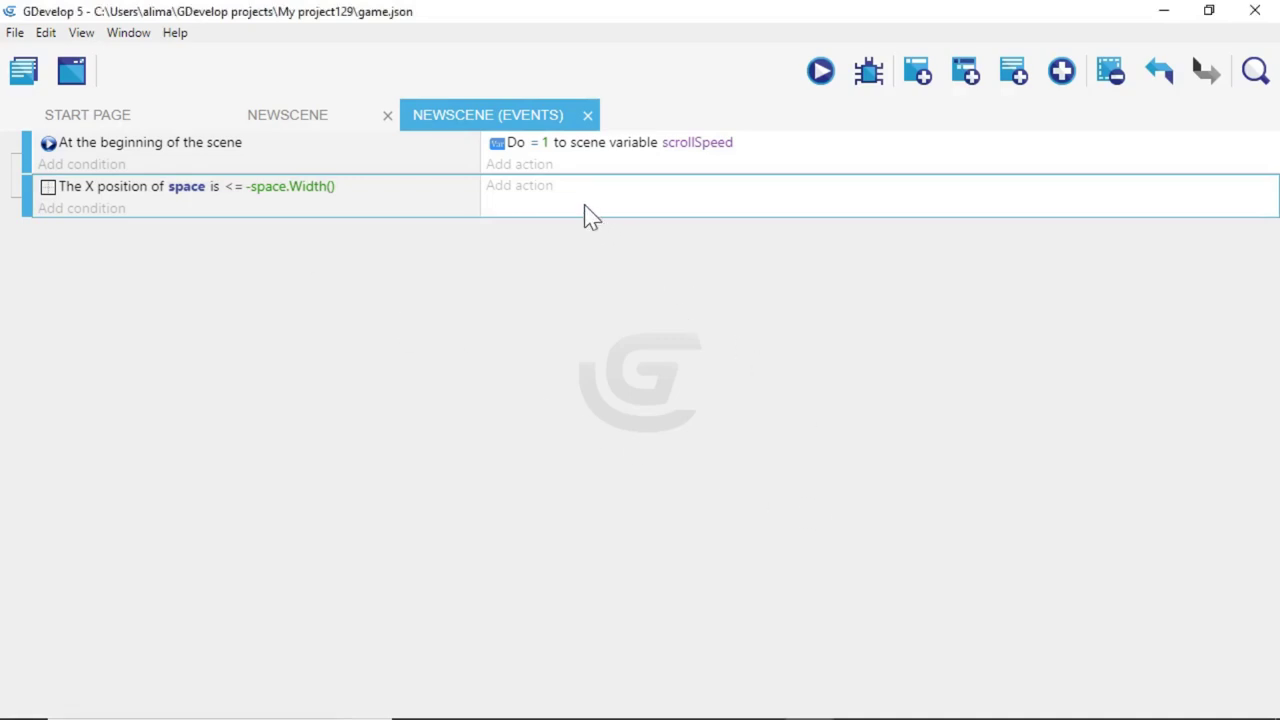
click(494, 190)
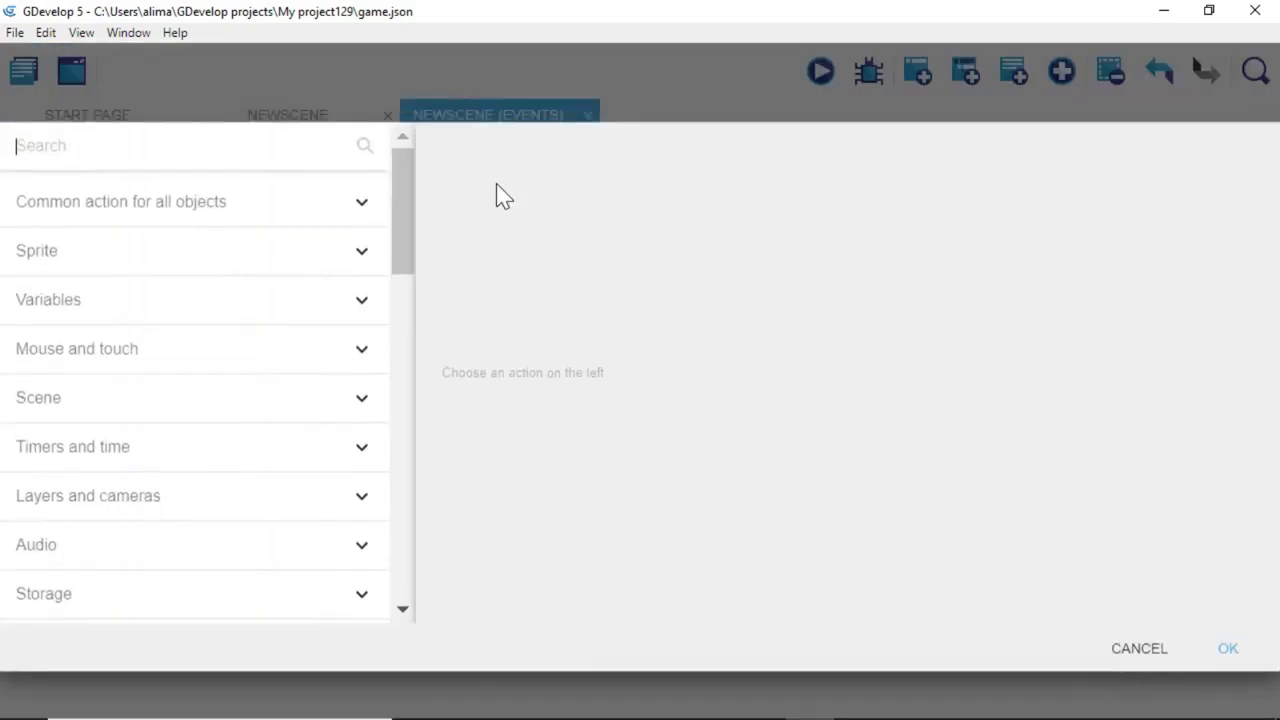
click(305, 195)
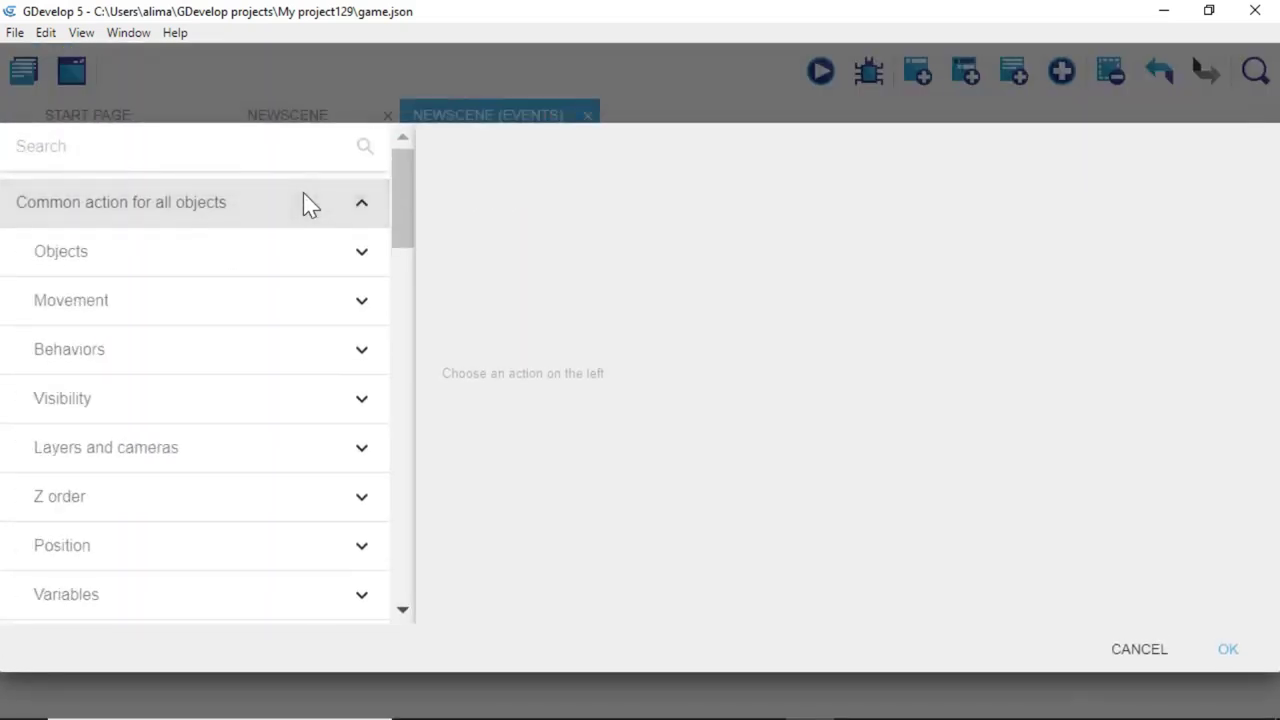
click(225, 546)
scroll(233, 545, down, 2)
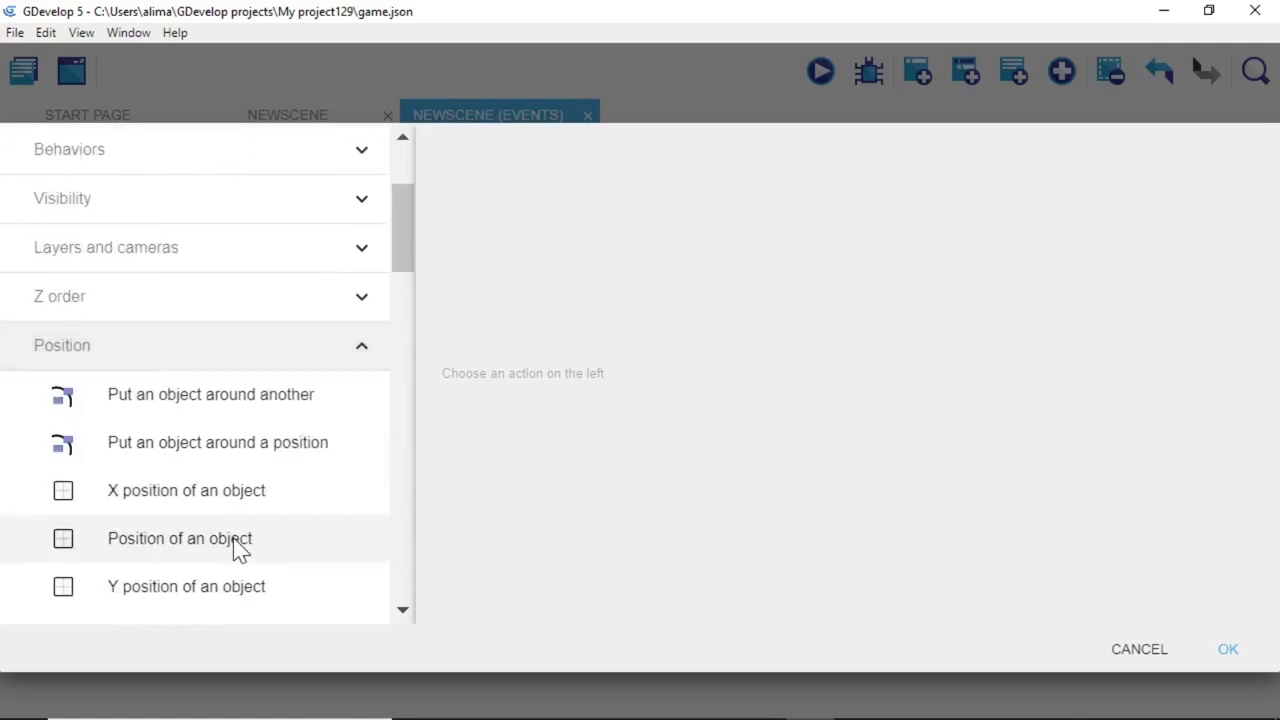
click(314, 496)
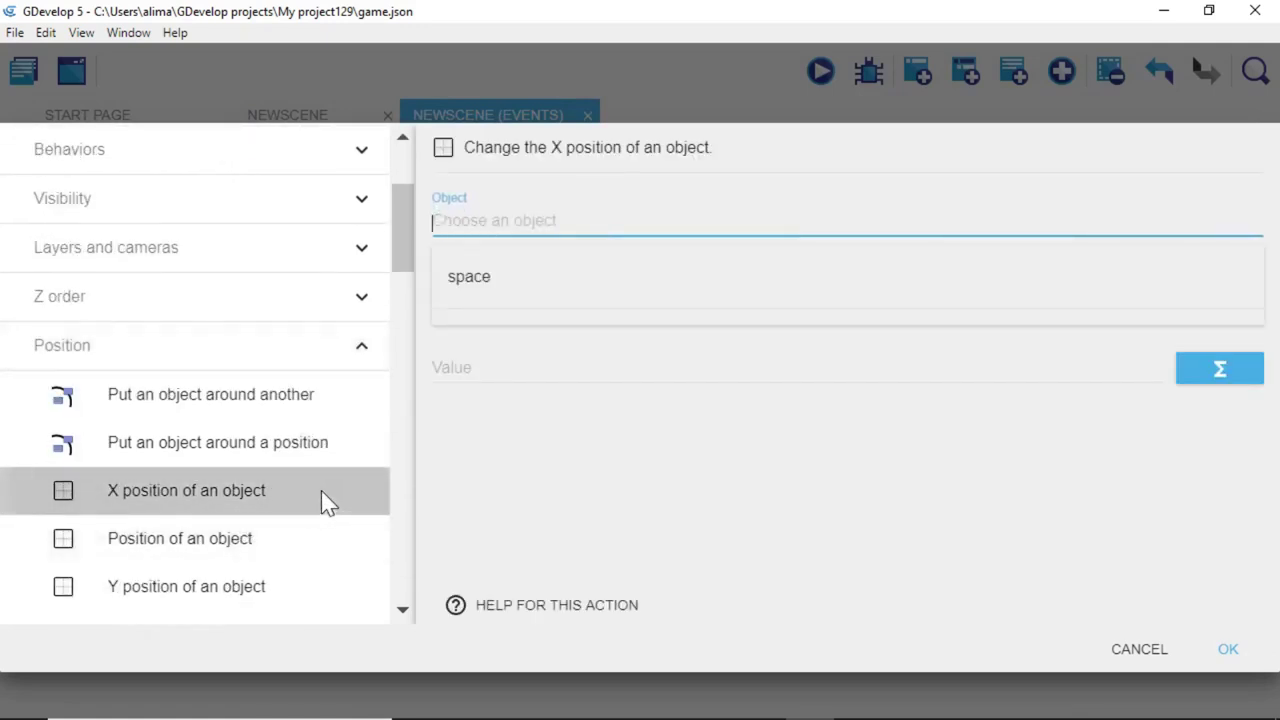
click(580, 283)
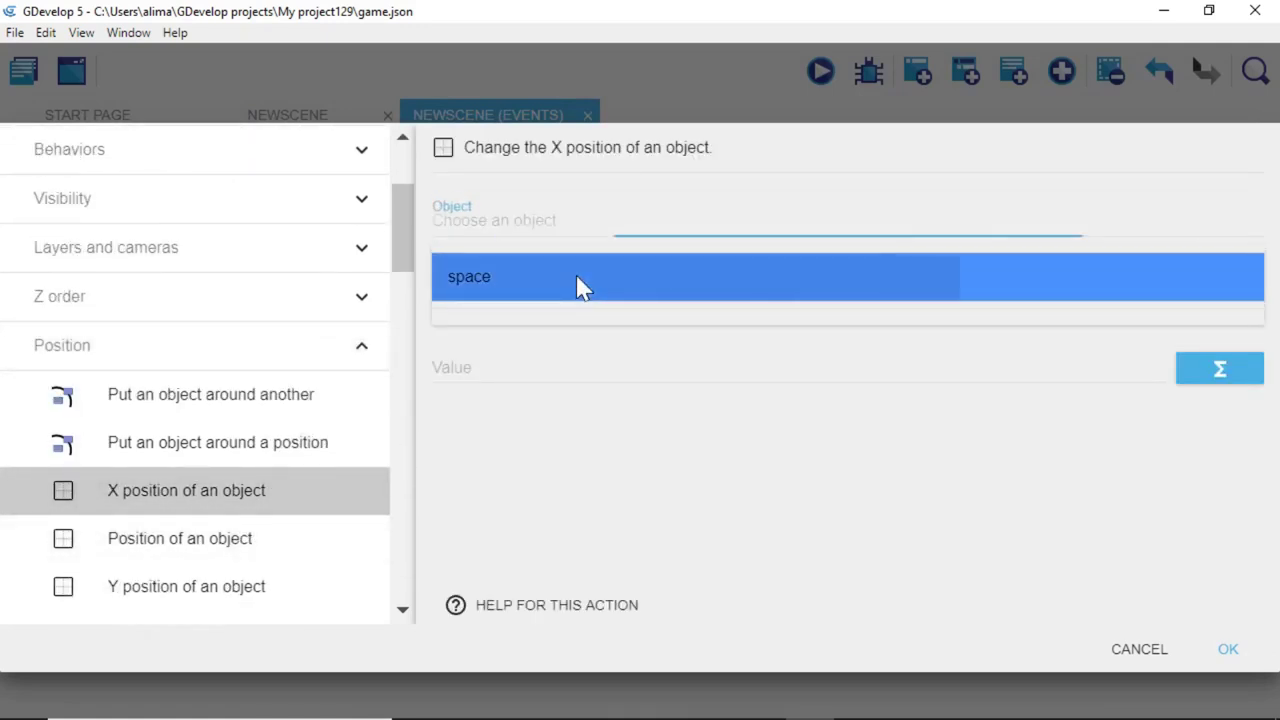
click(619, 293)
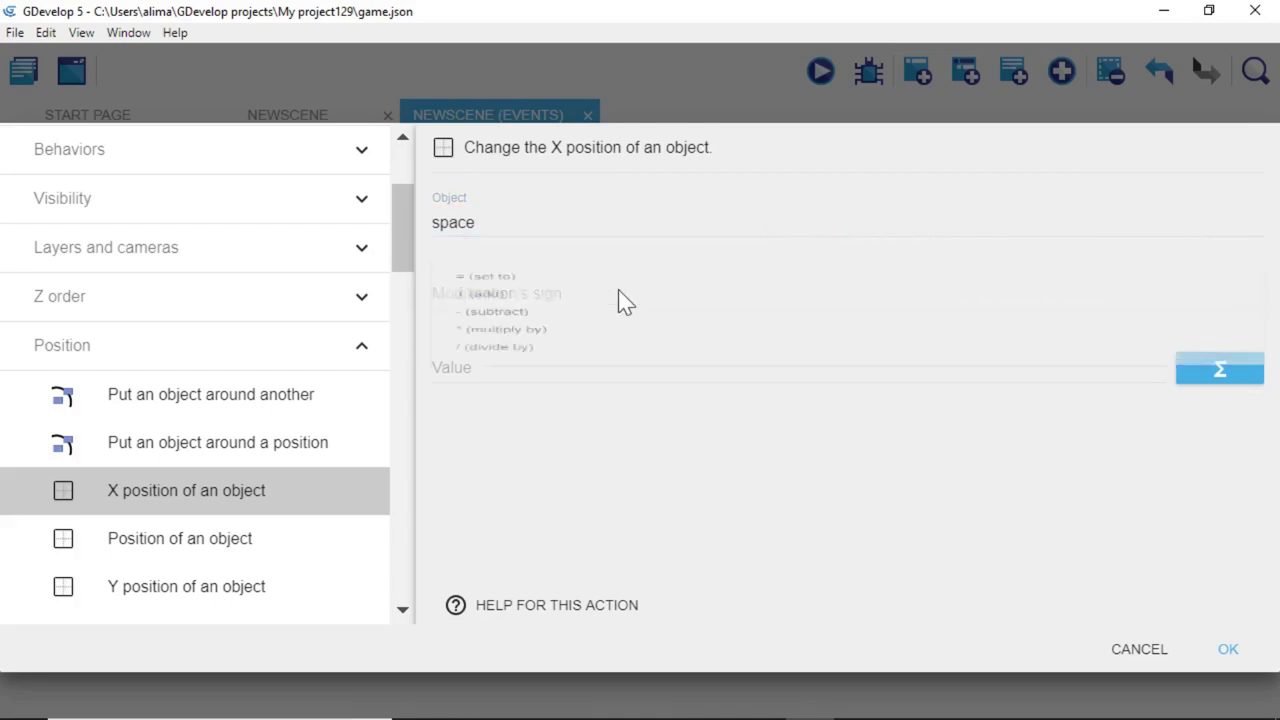
click(620, 291)
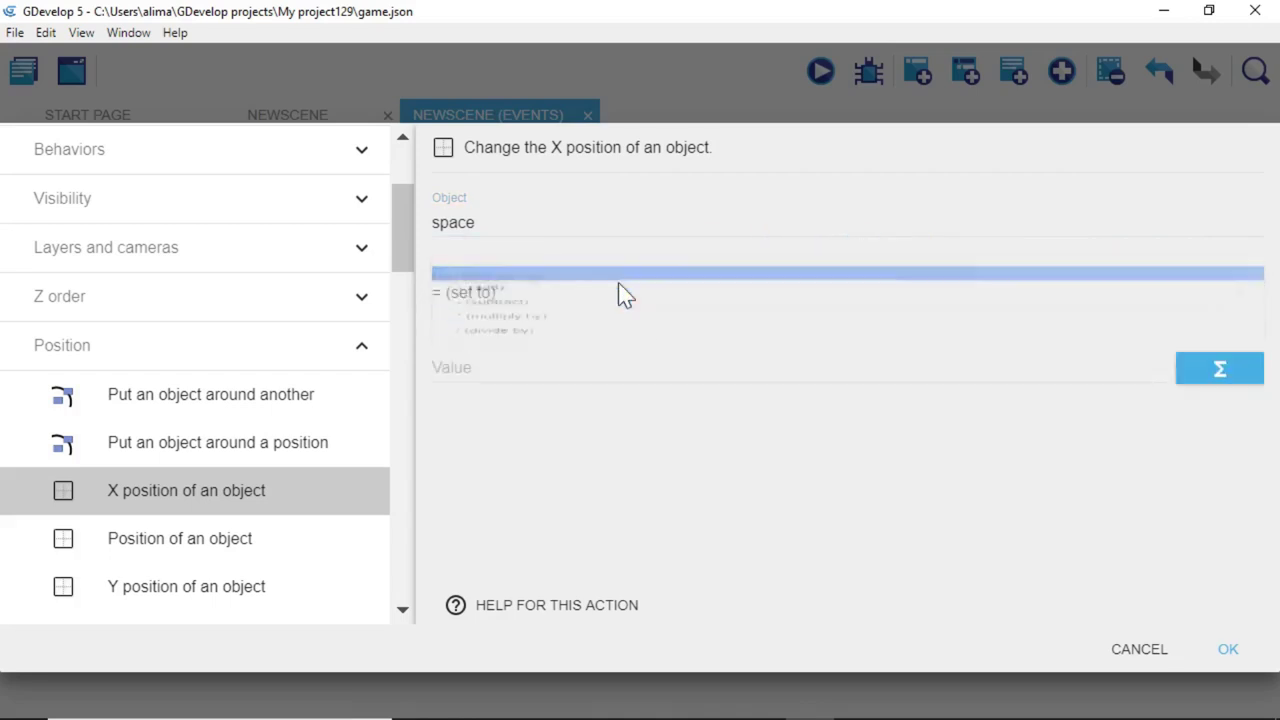
Fill the action's value with the Width expression of the space object, space.Width().
click(1190, 370)
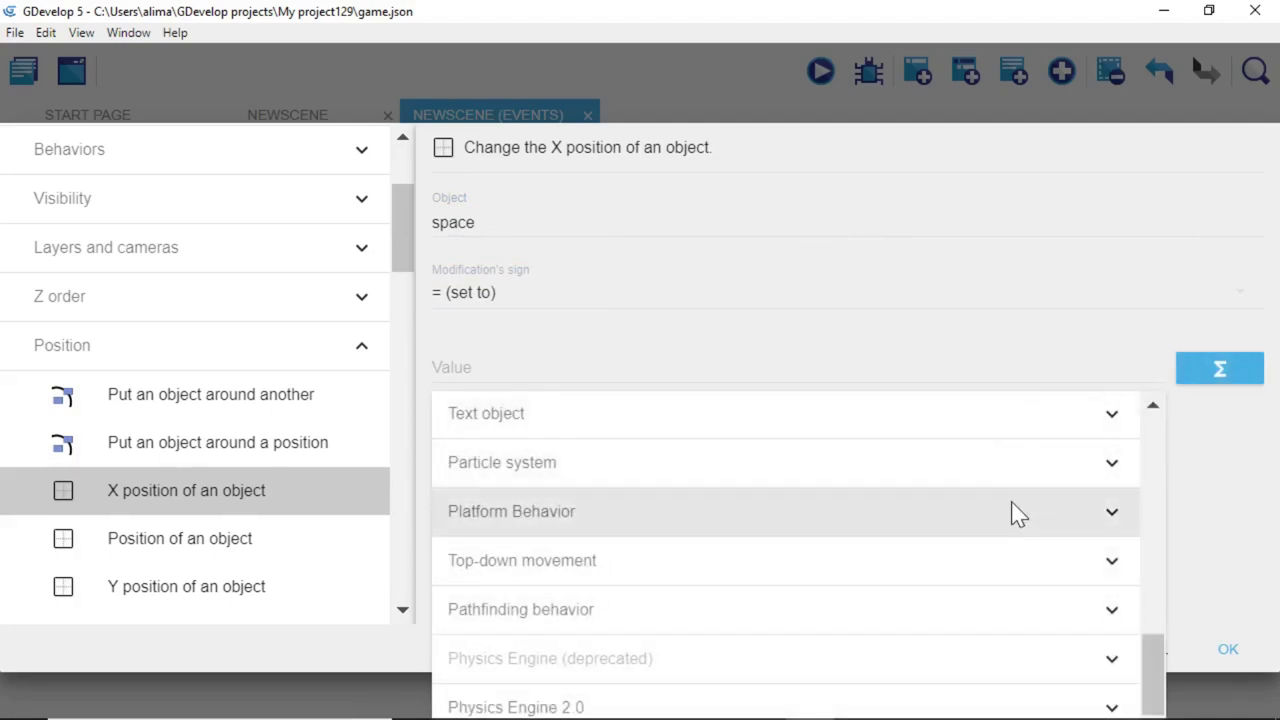
scroll(997, 534, up, 8)
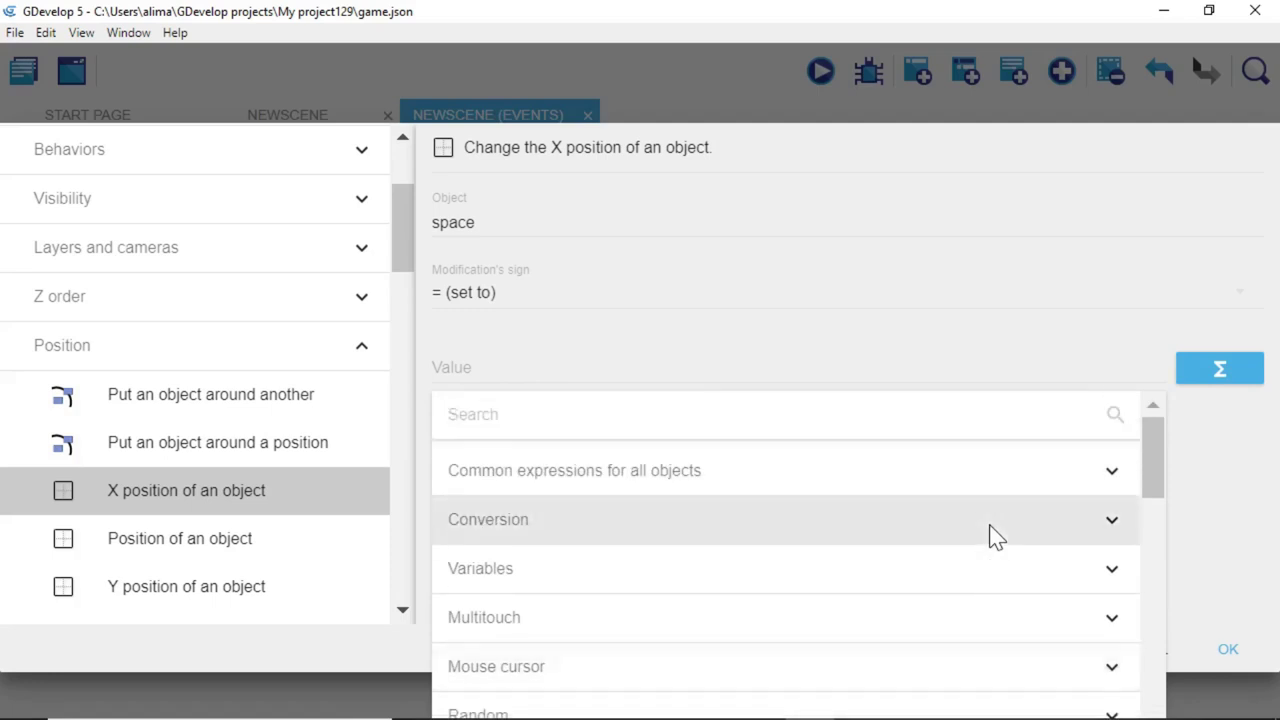
click(806, 480)
scroll(812, 550, down, 2)
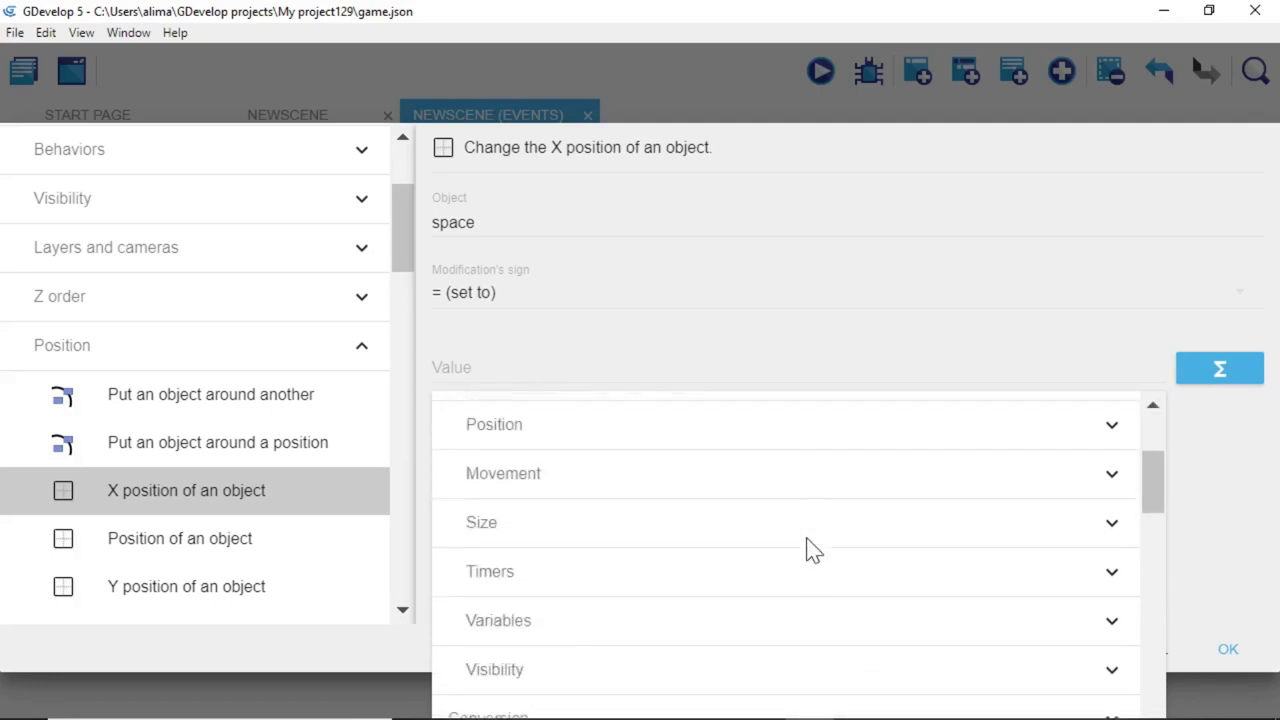
scroll(812, 550, down, 1)
click(711, 520)
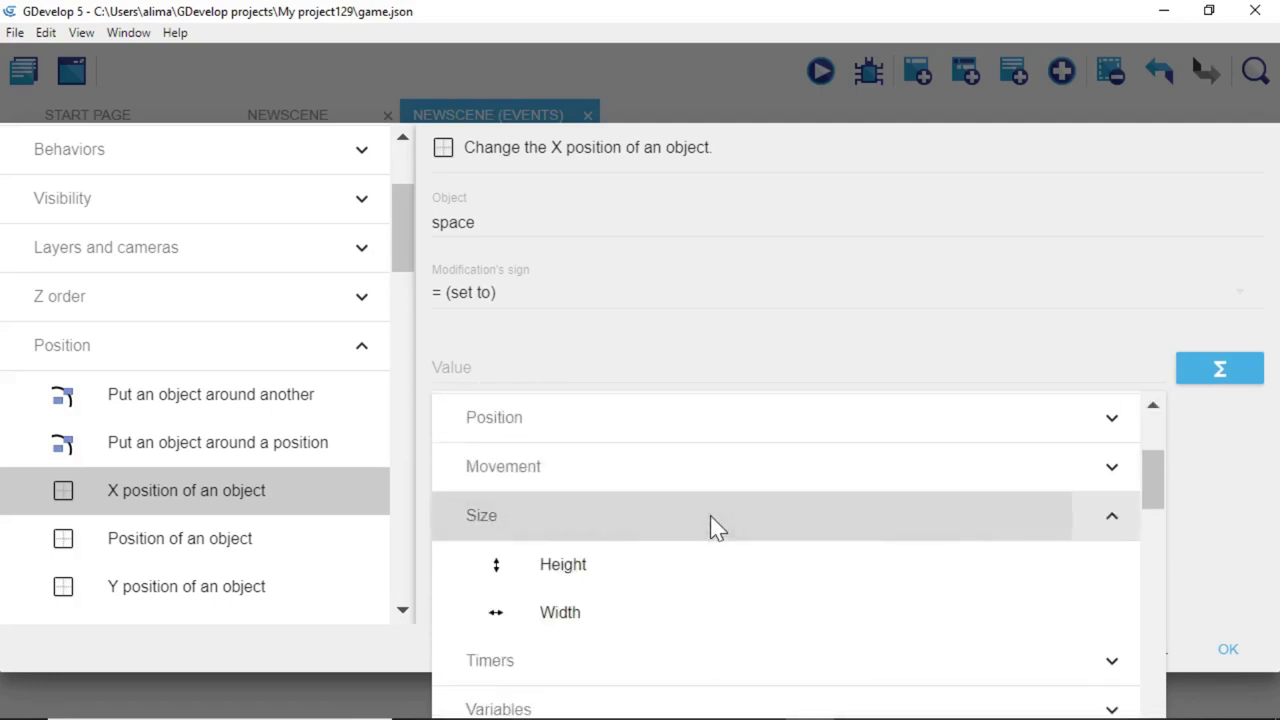
click(701, 614)
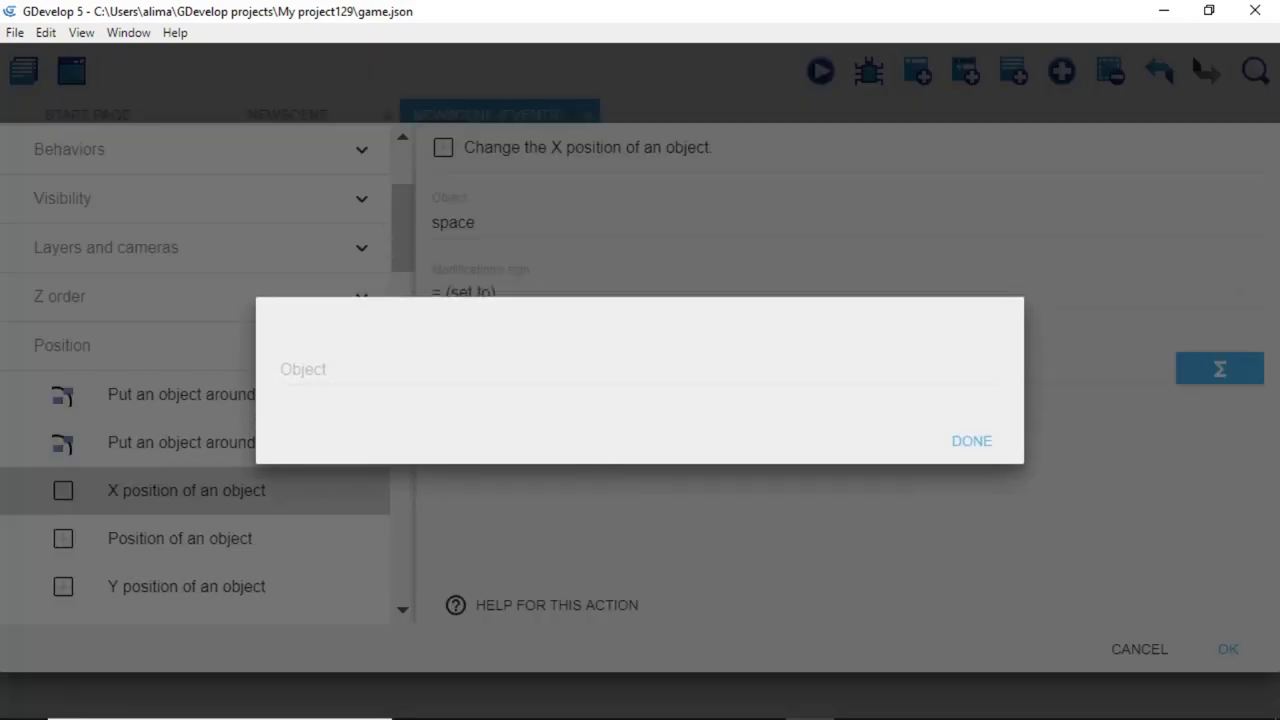
click(410, 432)
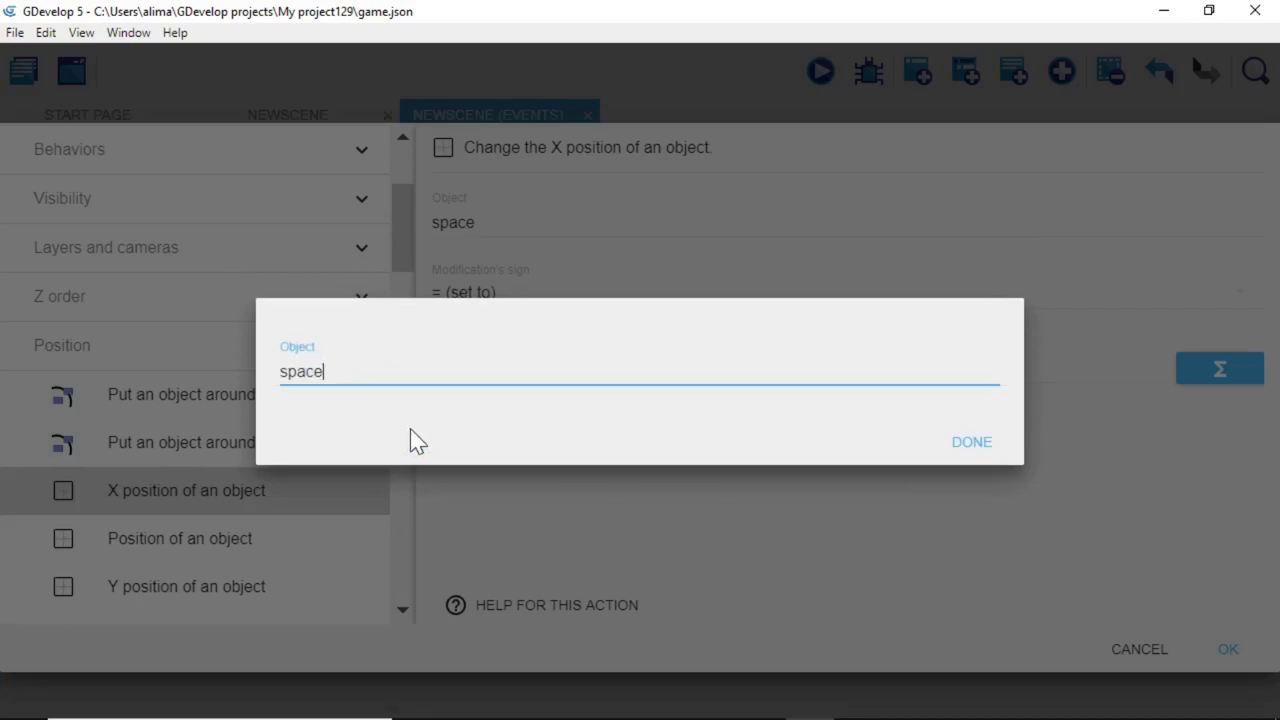
click(962, 449)
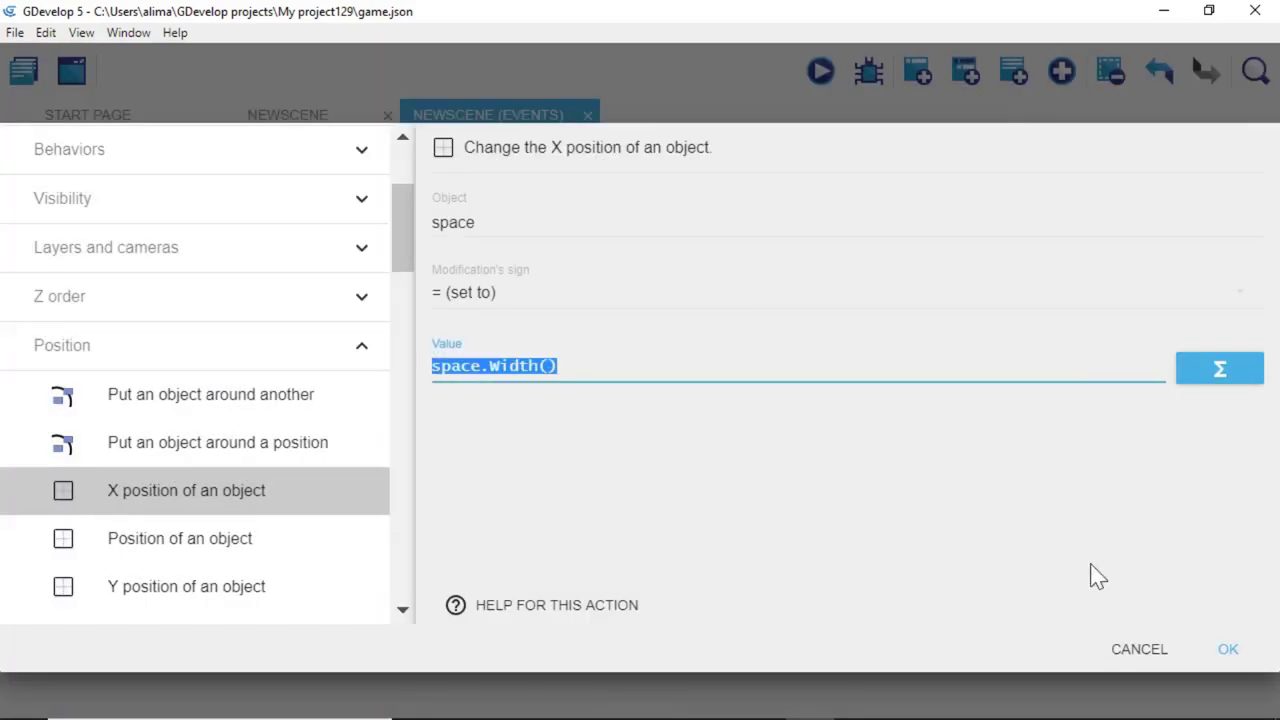
Confirm the second event's X position action and add a third, empty event below it.
click(1225, 652)
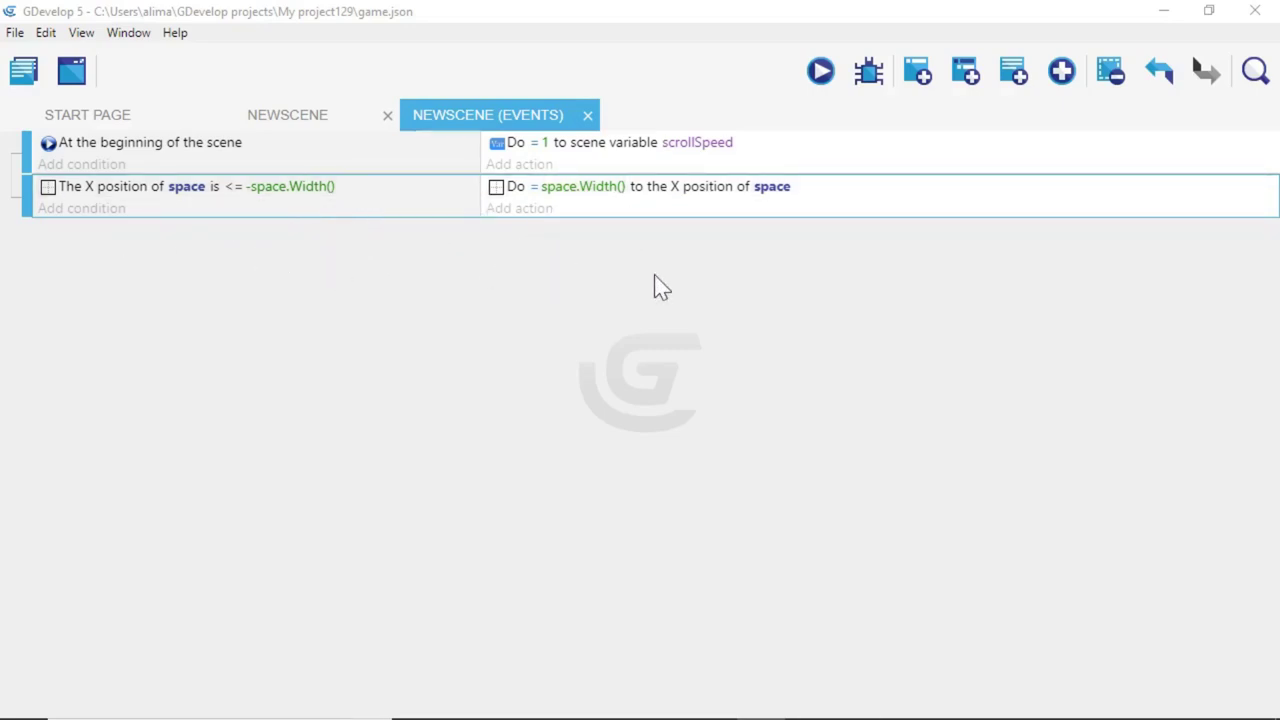
click(915, 75)
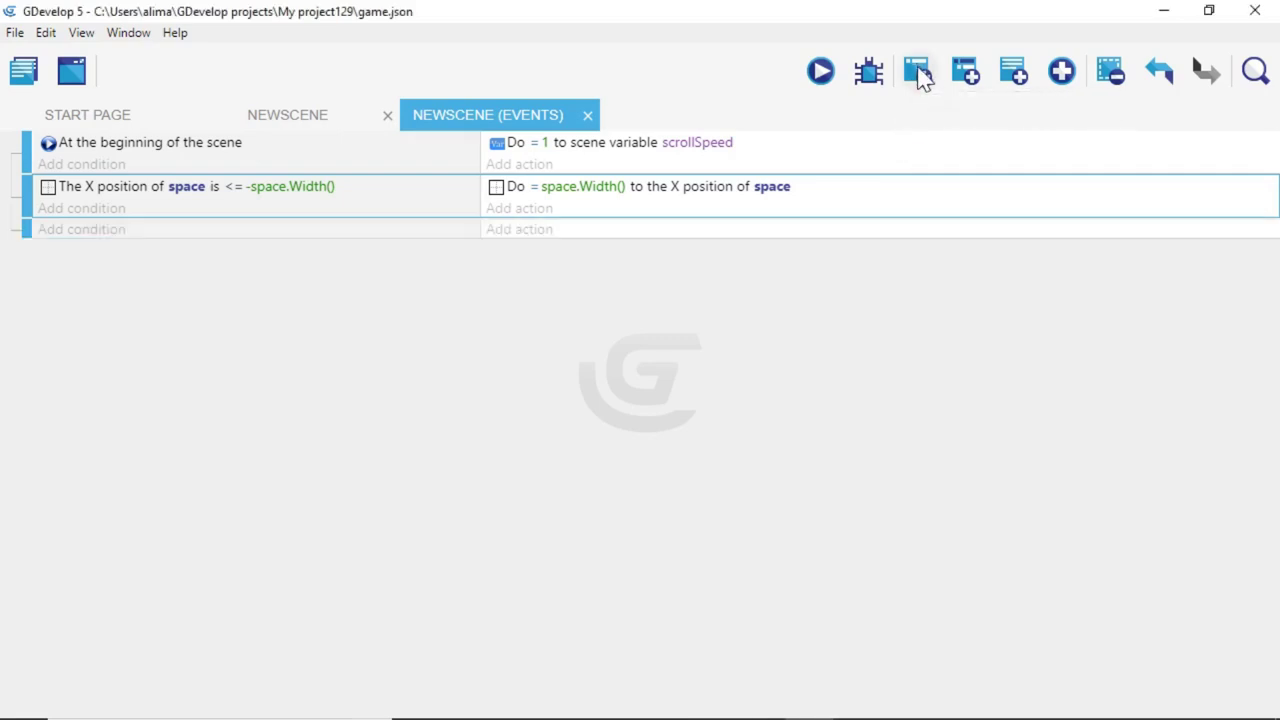
click(738, 231)
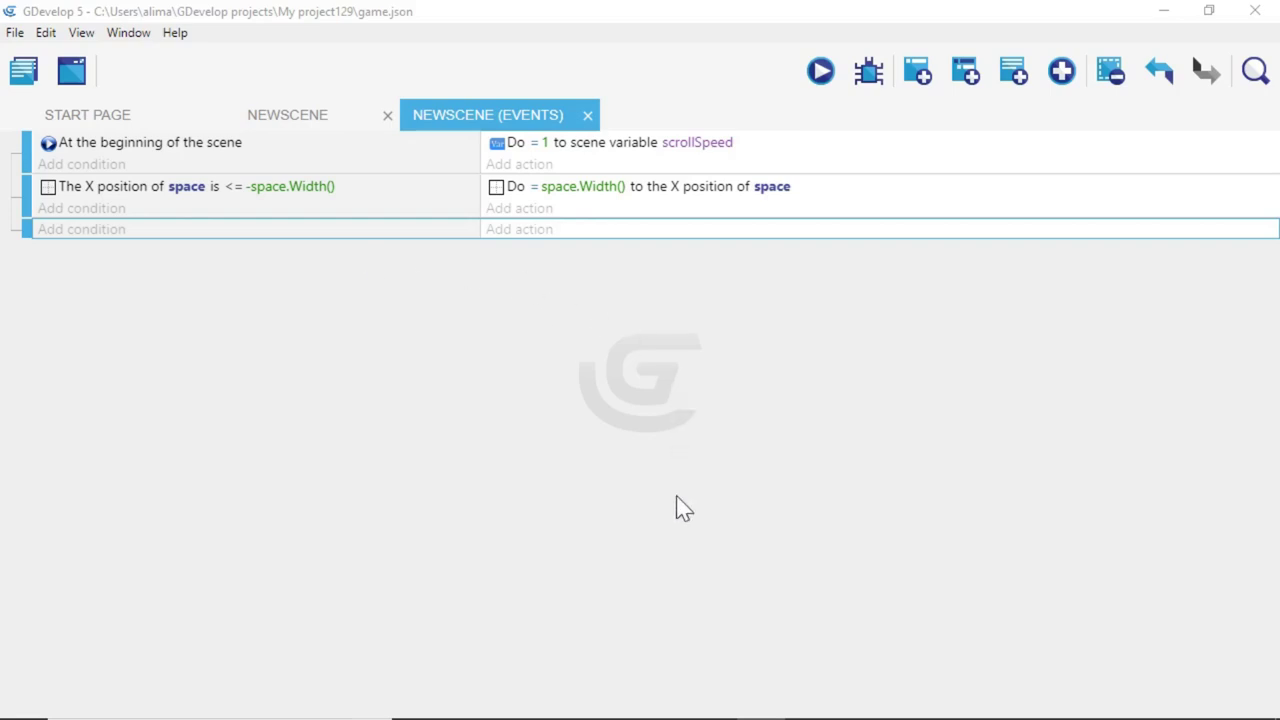
click(872, 566)
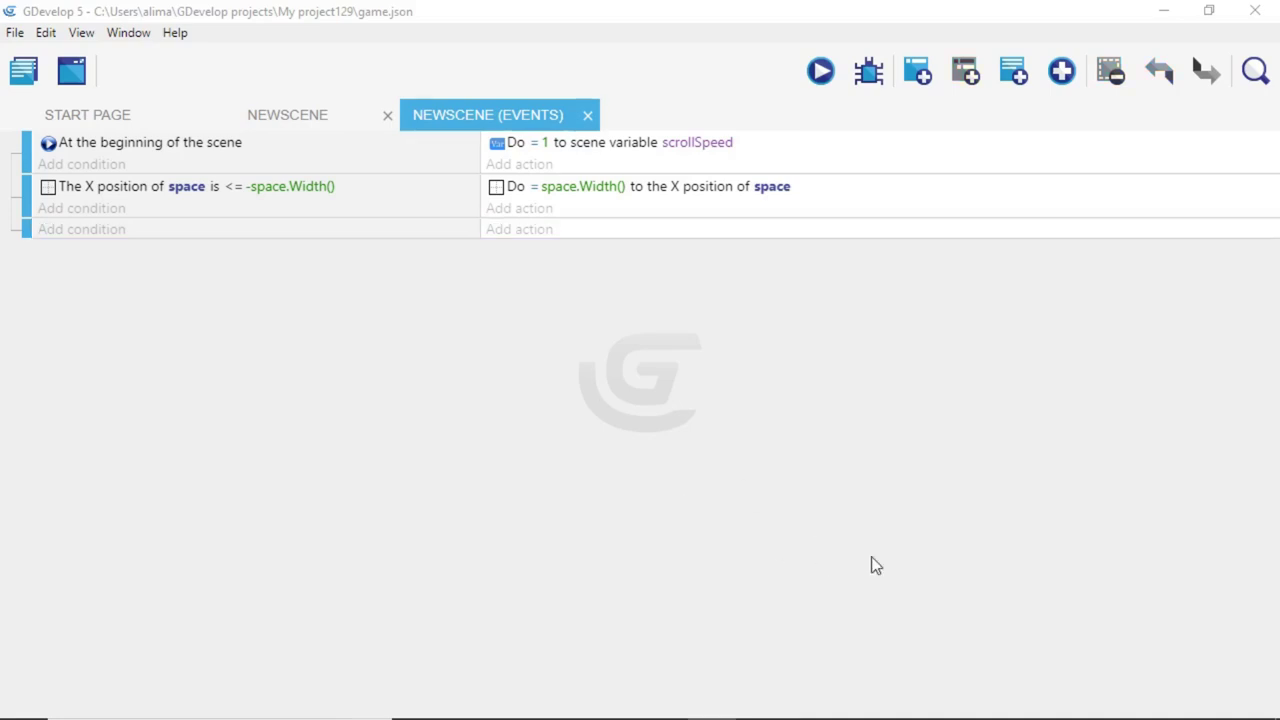
click(690, 236)
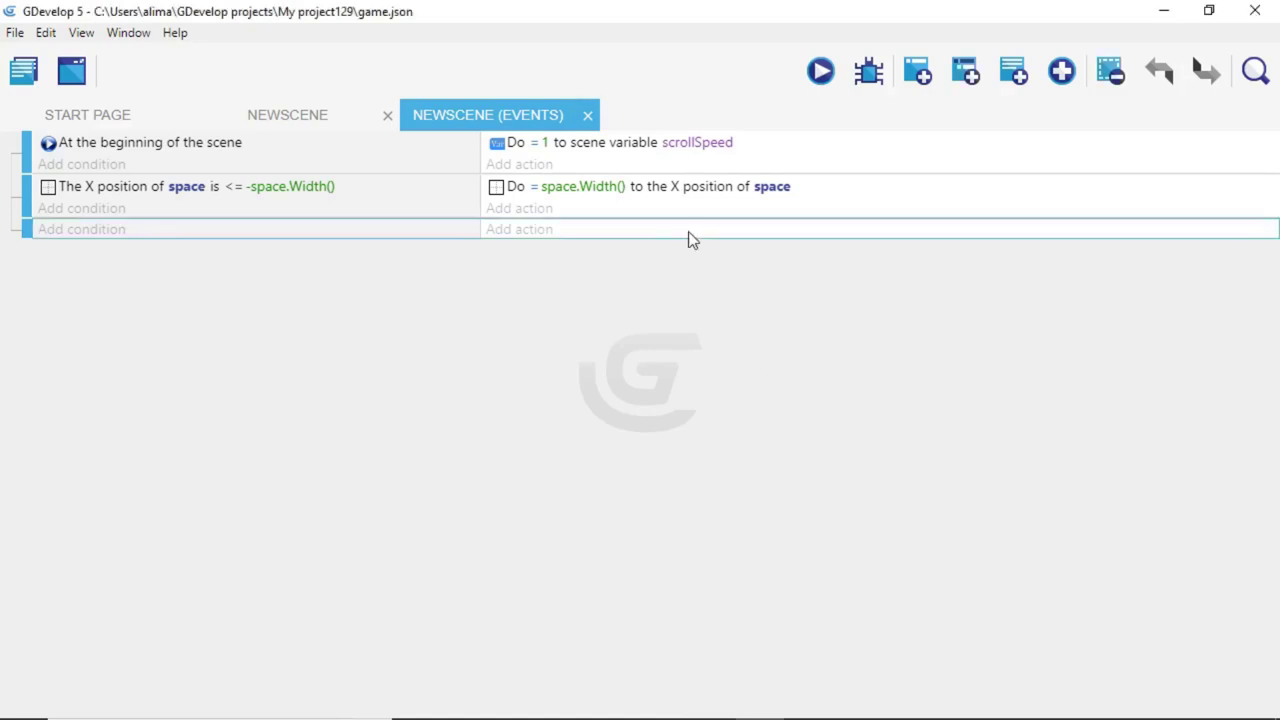
Start an "X position of an object" action for the third event, targeting space with "- (subtract)".
click(496, 232)
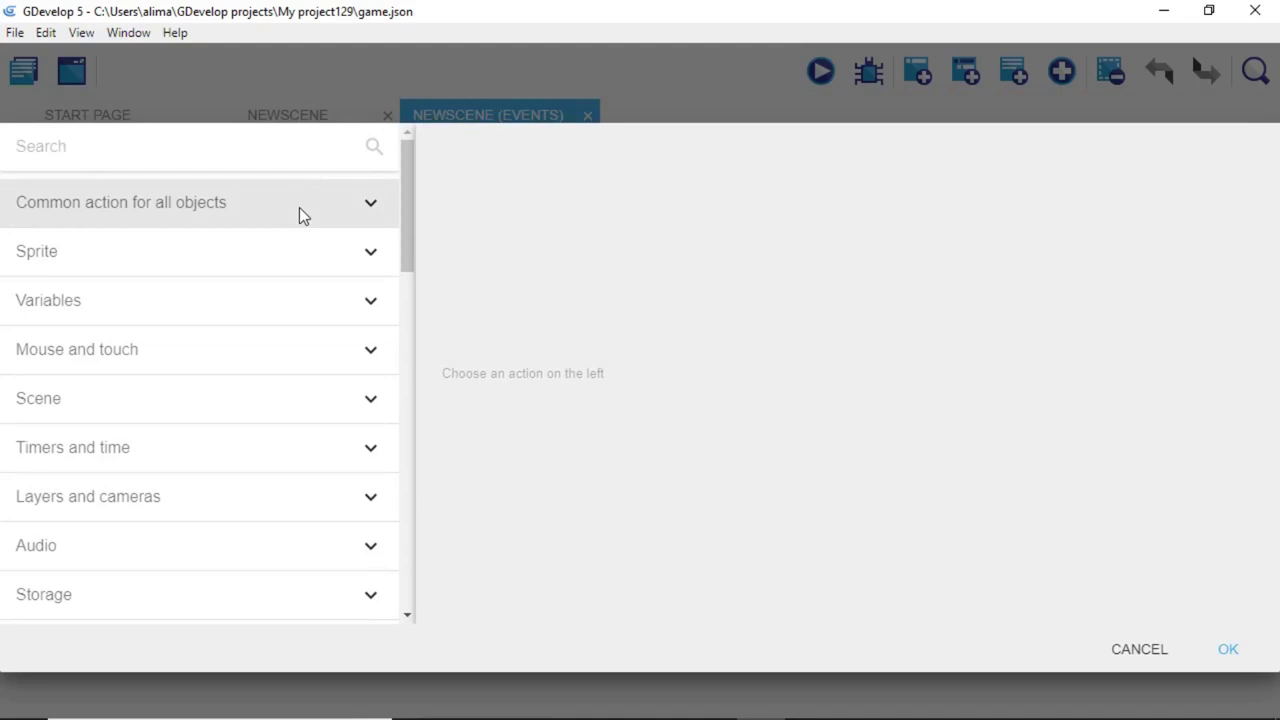
click(299, 208)
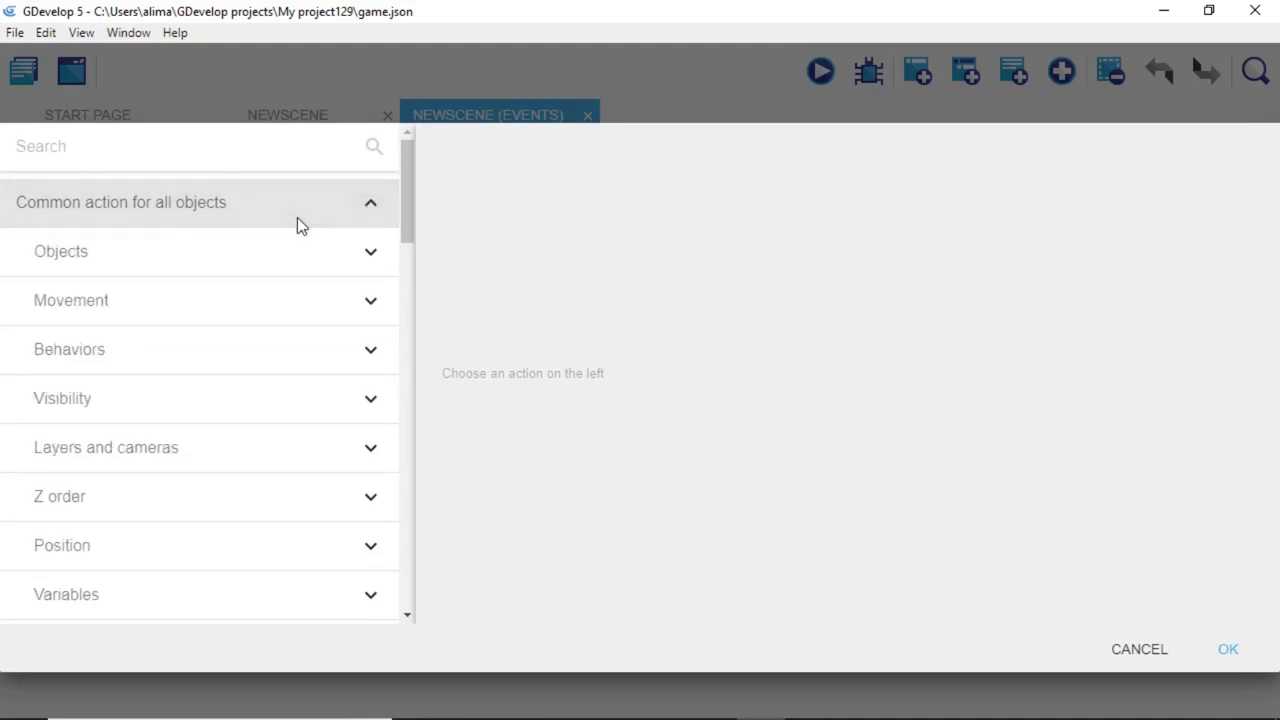
click(237, 553)
scroll(278, 505, down, 2)
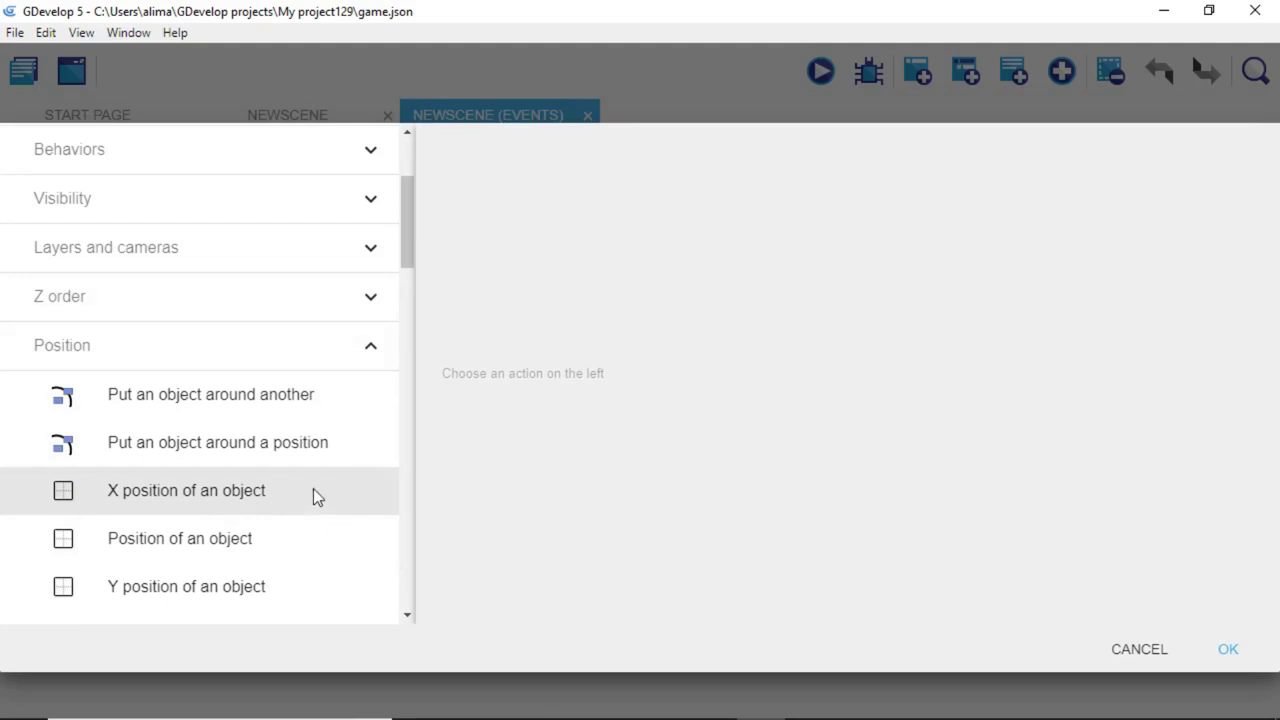
click(313, 490)
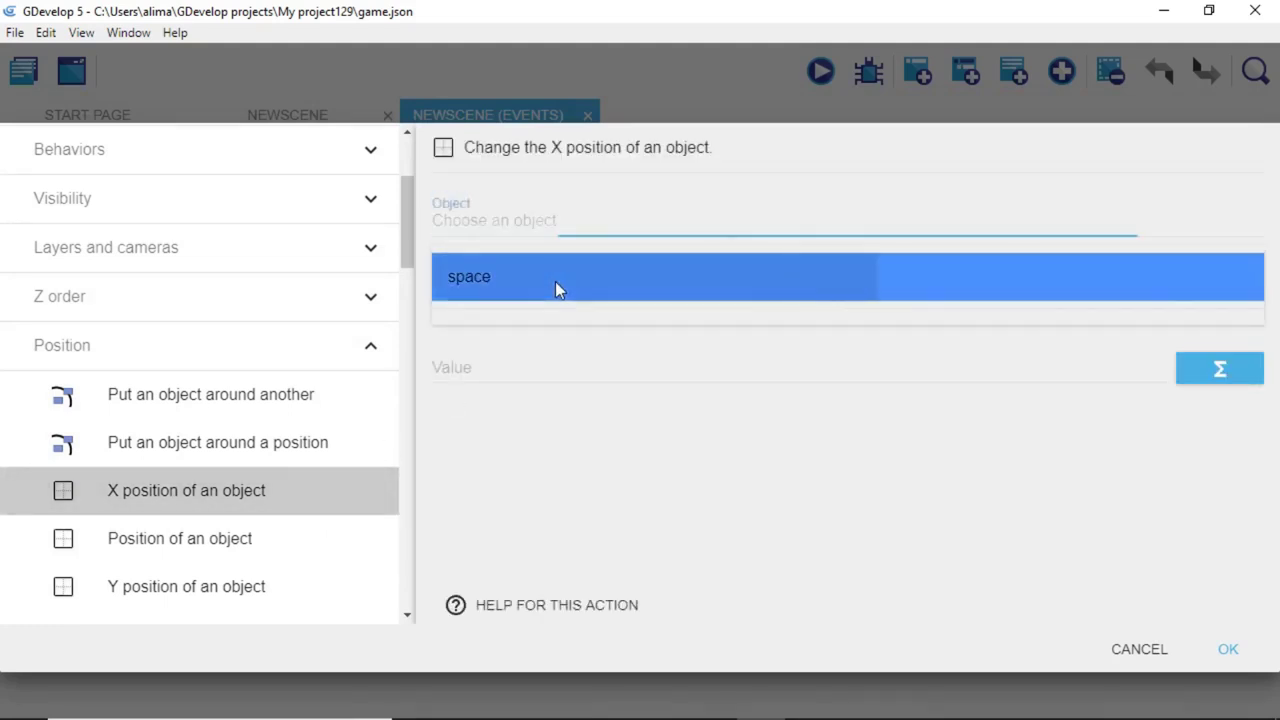
click(555, 280)
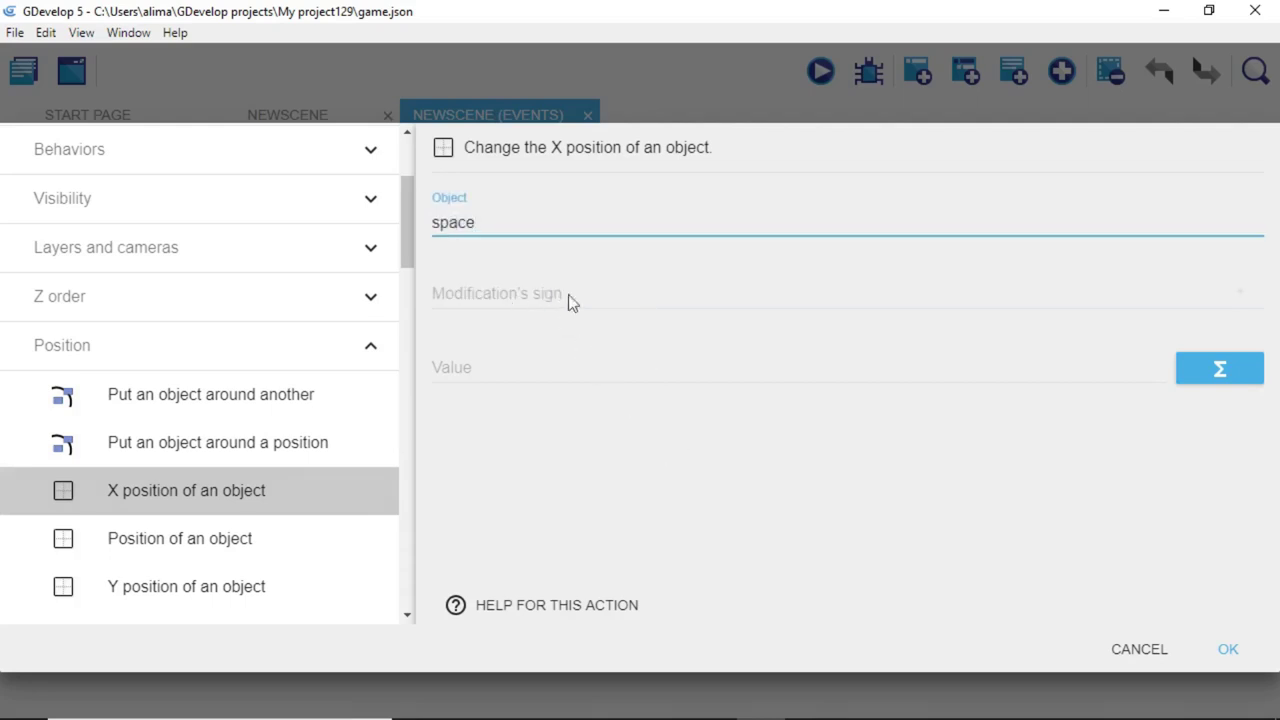
click(613, 289)
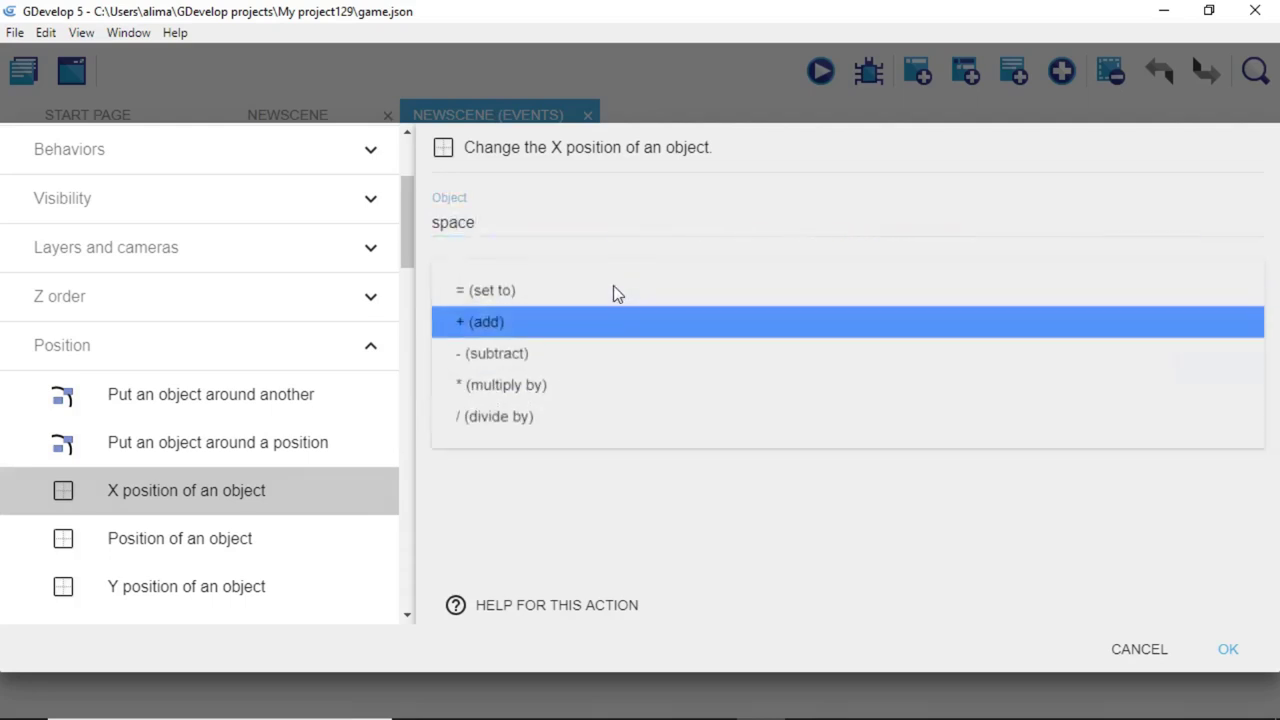
click(613, 355)
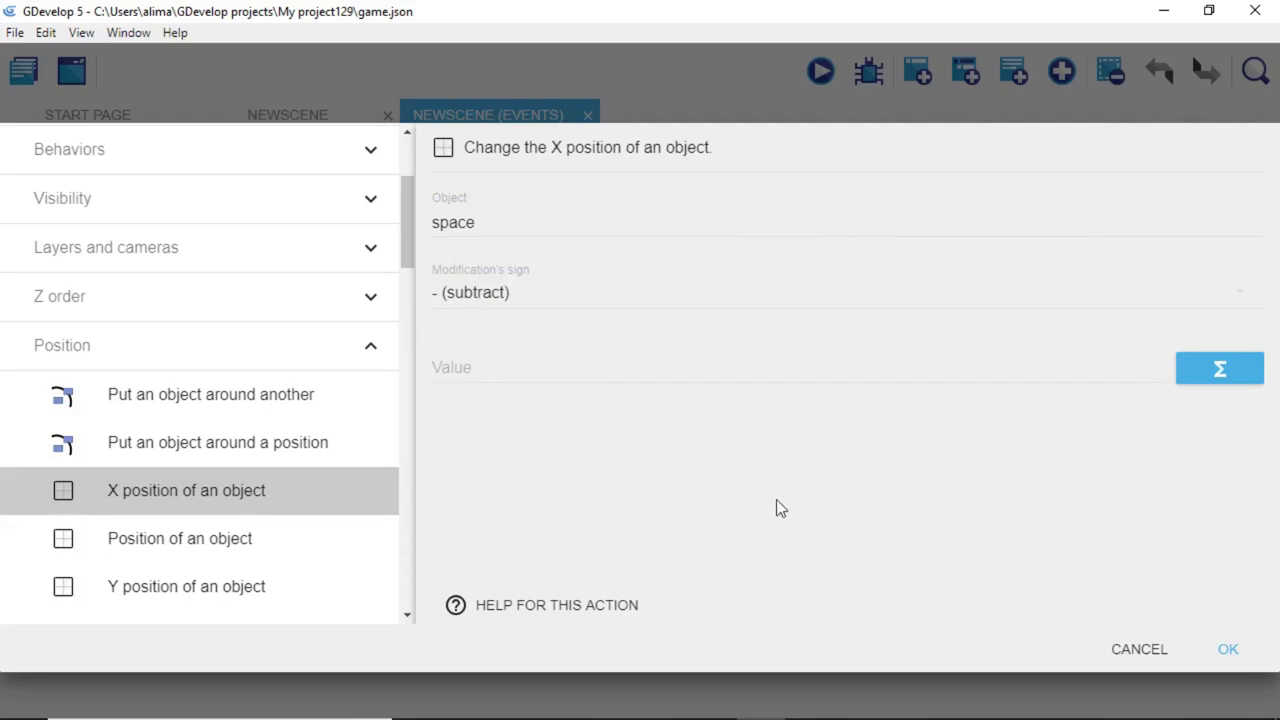
Fill the action's value with the scene variable expression Variable(scrollSpeed) and confirm the action.
click(1196, 374)
scroll(1060, 547, up, 2)
scroll(1055, 540, up, 5)
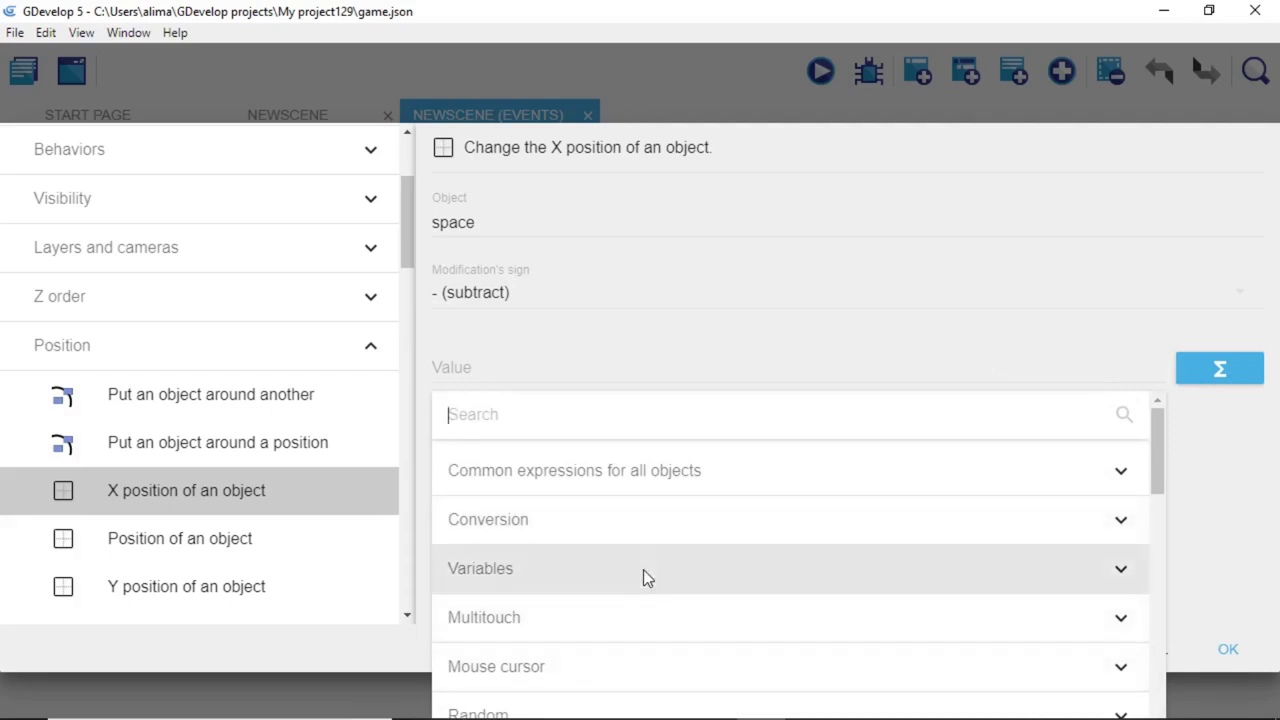
click(643, 575)
scroll(875, 605, down, 1)
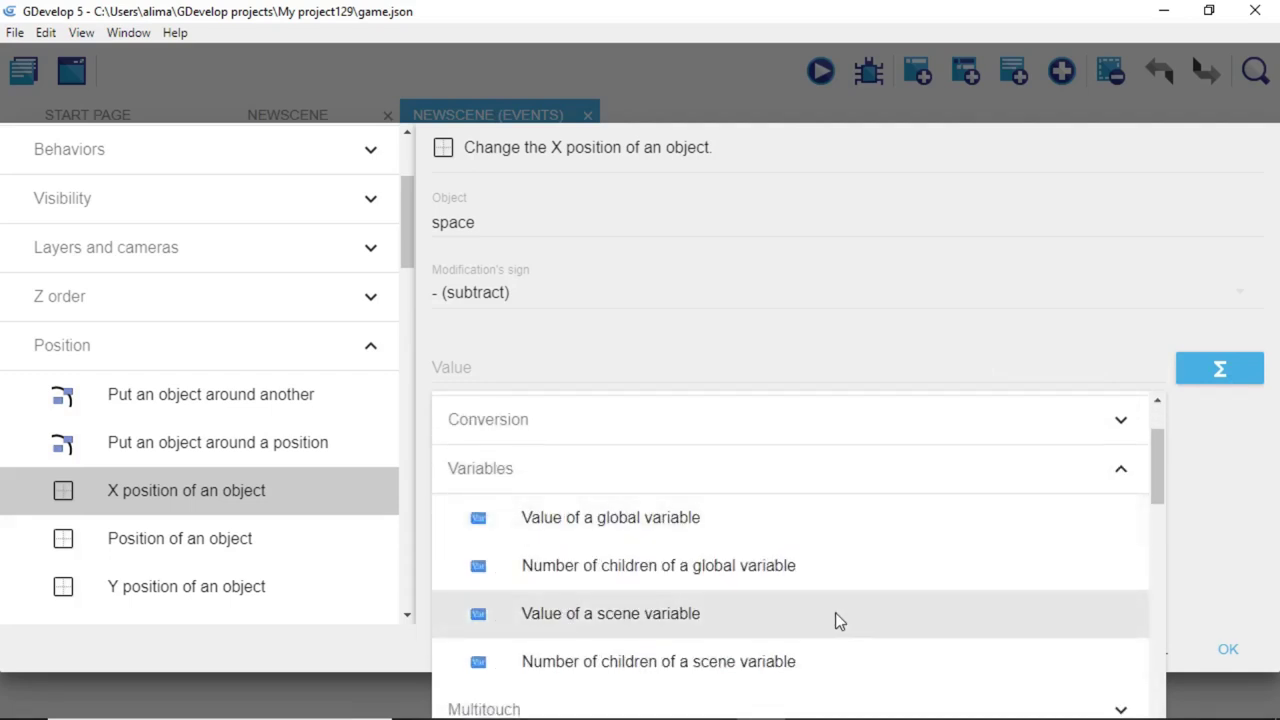
click(765, 614)
click(579, 373)
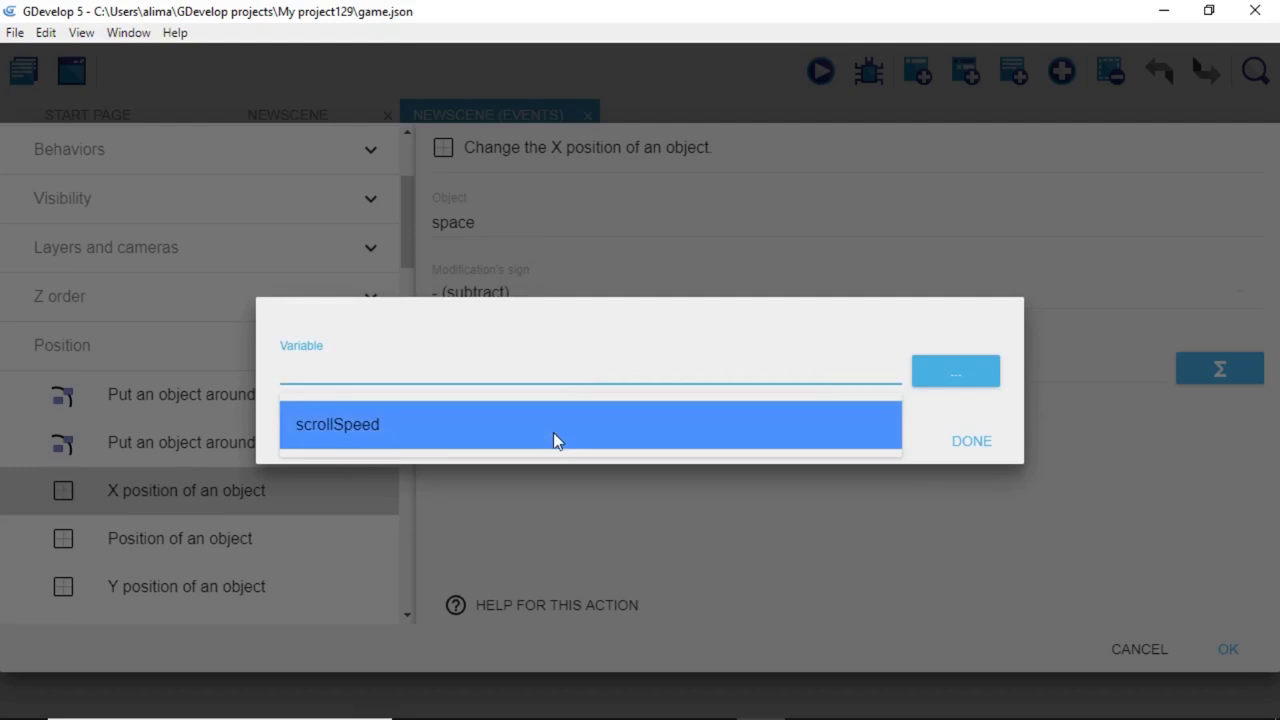
click(558, 430)
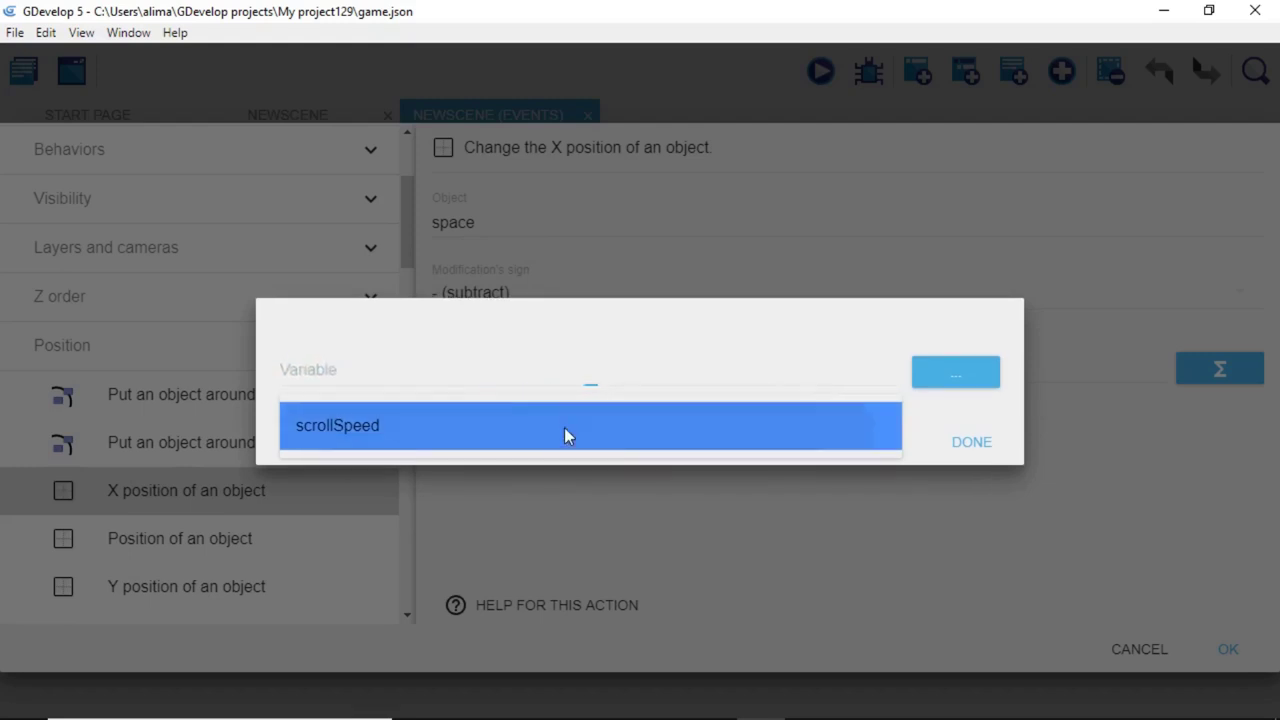
click(955, 444)
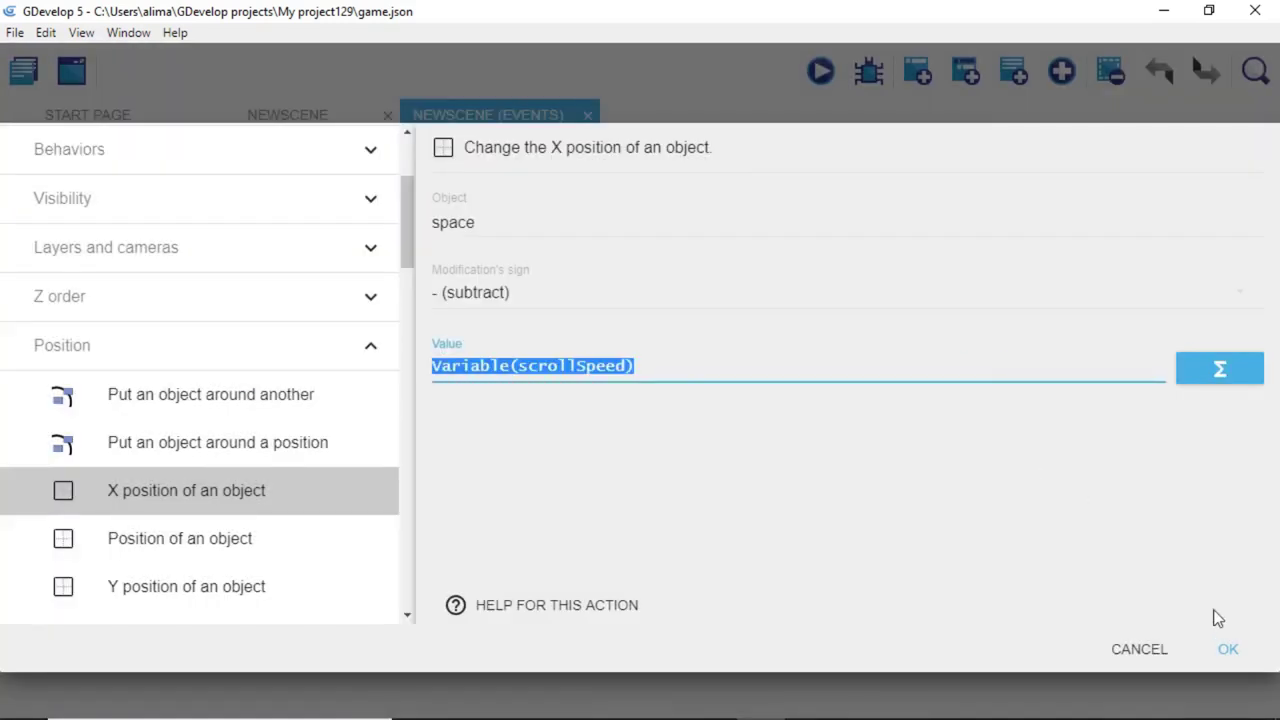
click(1227, 651)
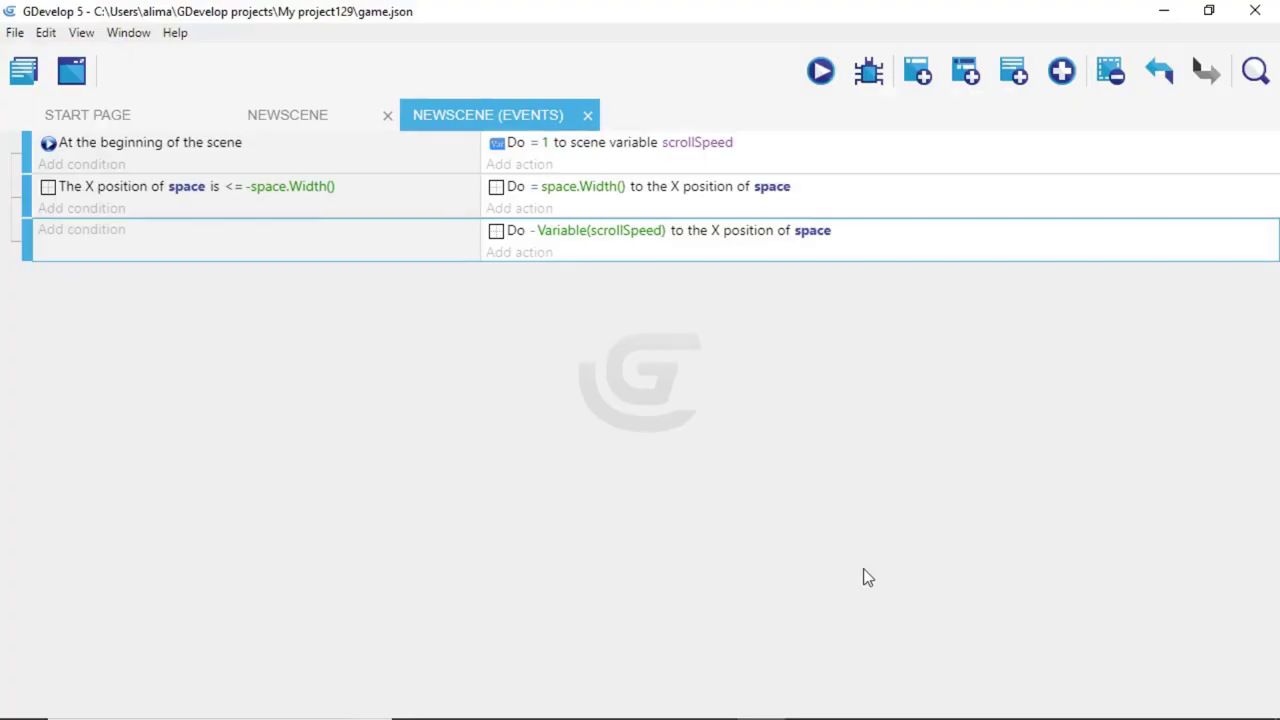
Preview the game to check the scrolling background and the seam between the sprites, and close the preview.
click(821, 72)
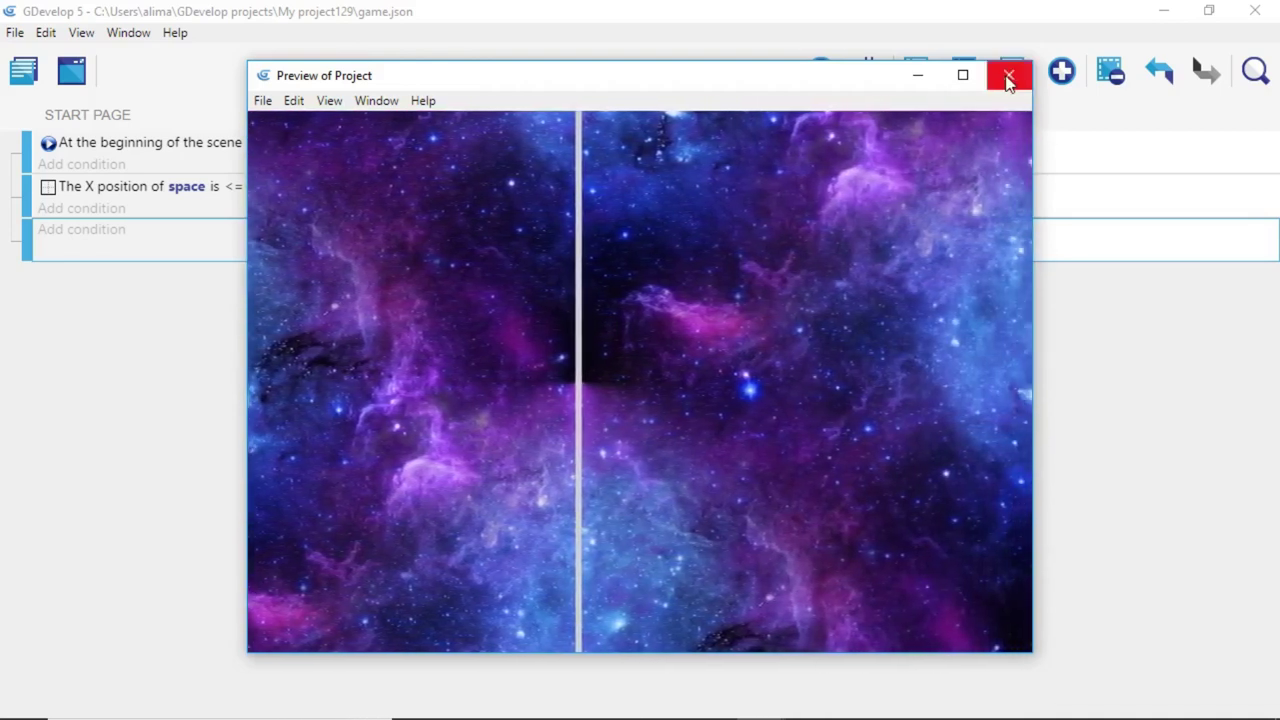
click(1007, 76)
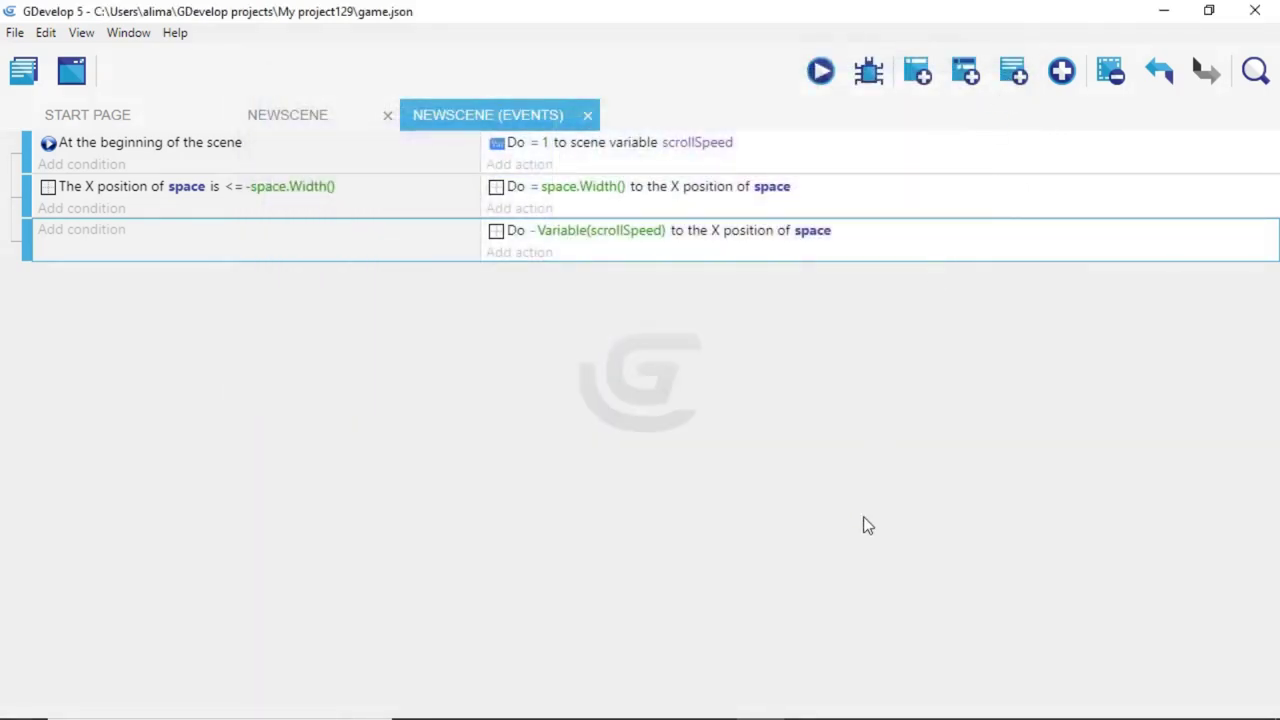
click(986, 589)
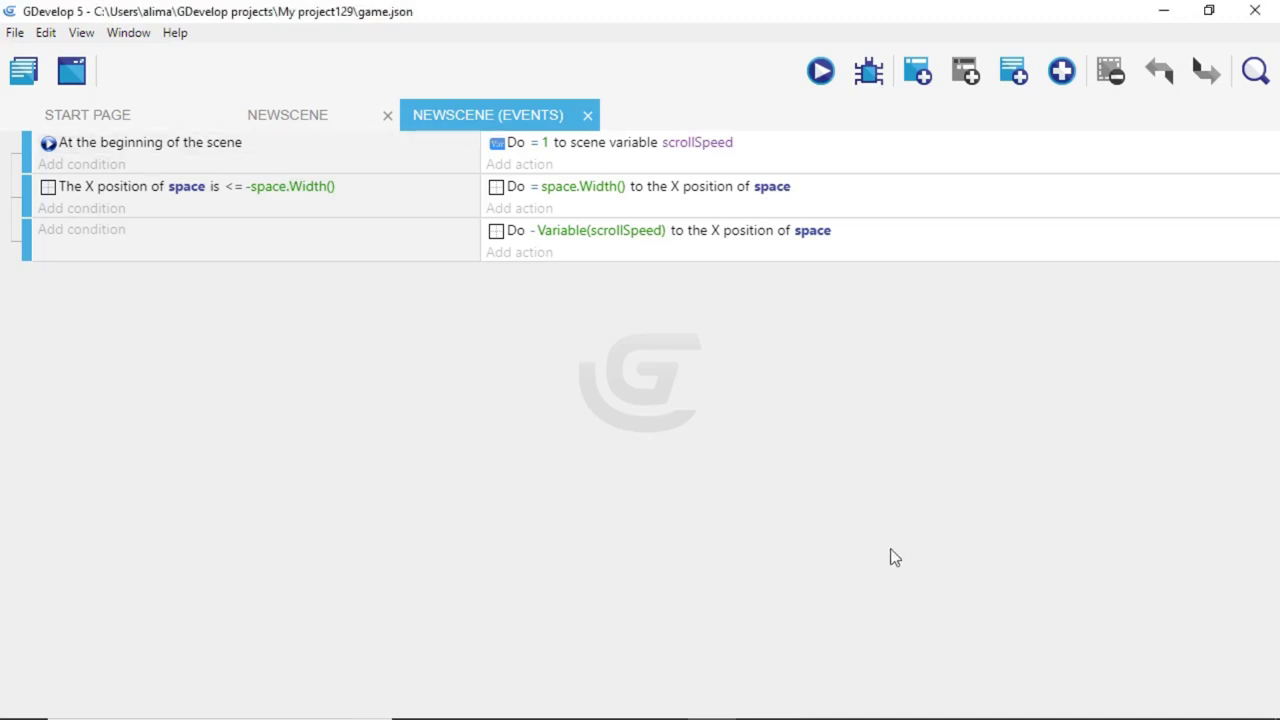
In NewScene, pull the second space sprite away to about X 1197 and reposition the first at about X -3, Y -25.
click(330, 118)
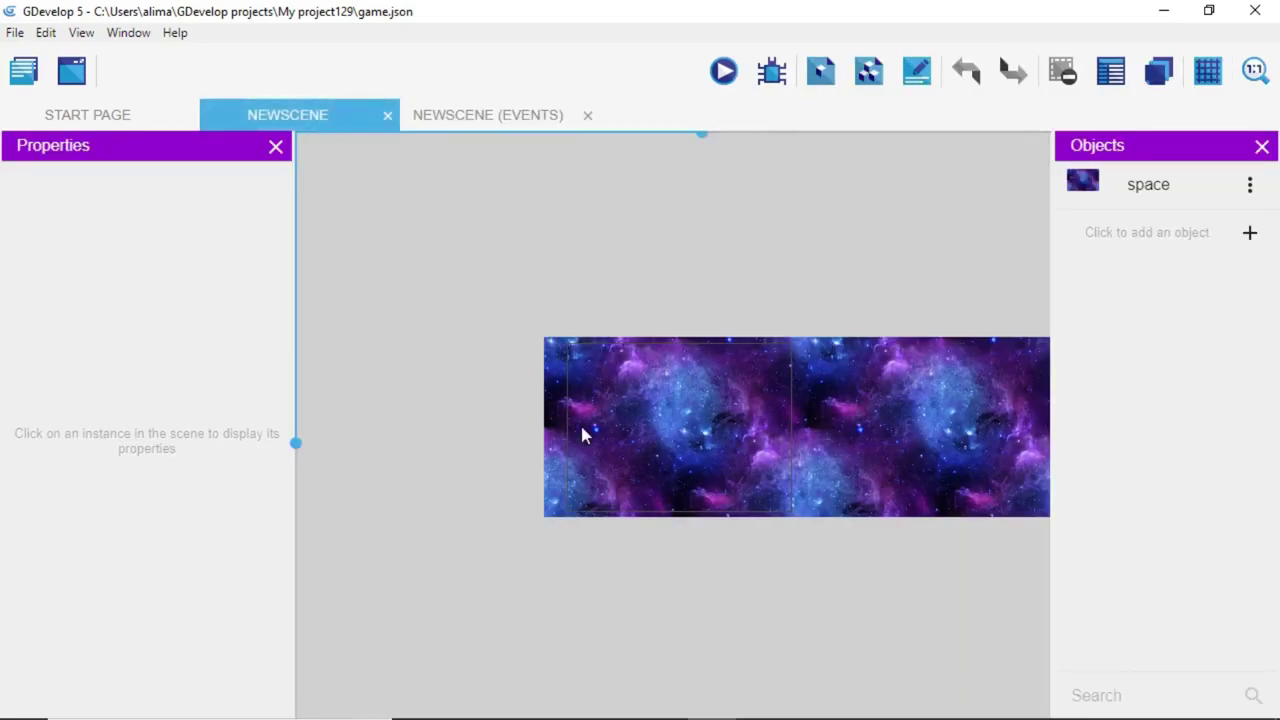
scroll(621, 487, up, 5)
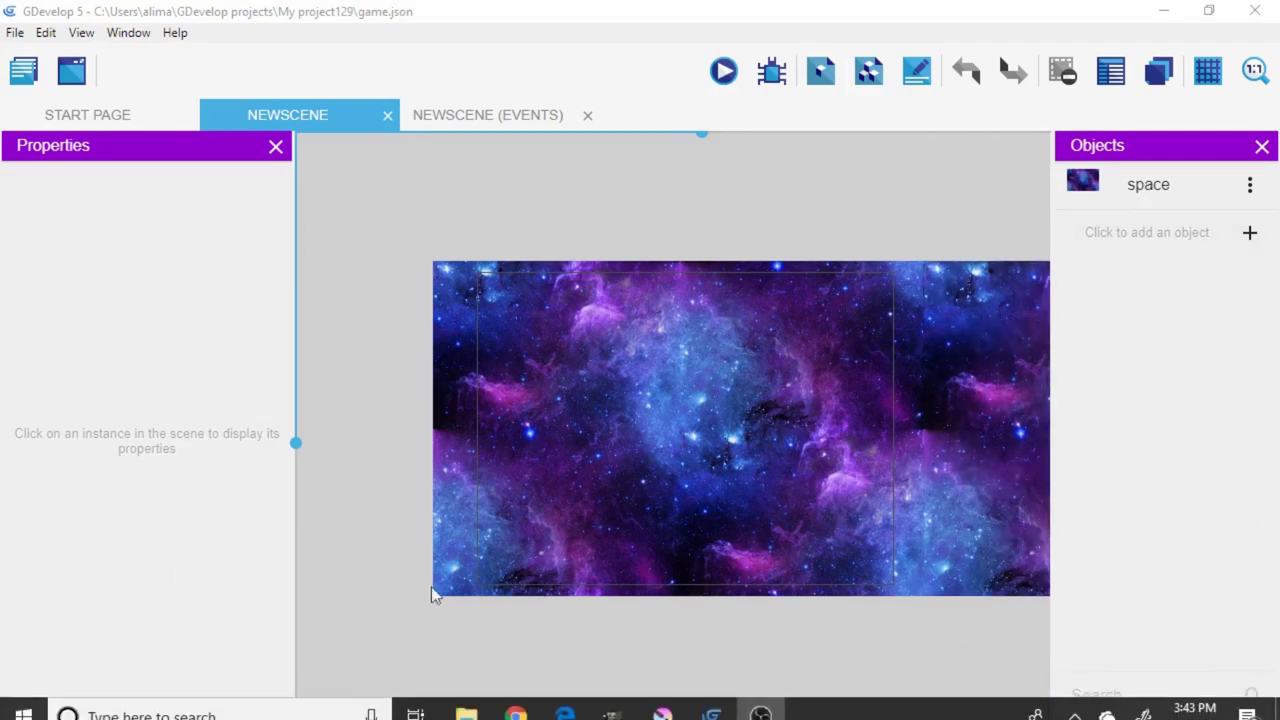
scroll(725, 685, down, 5)
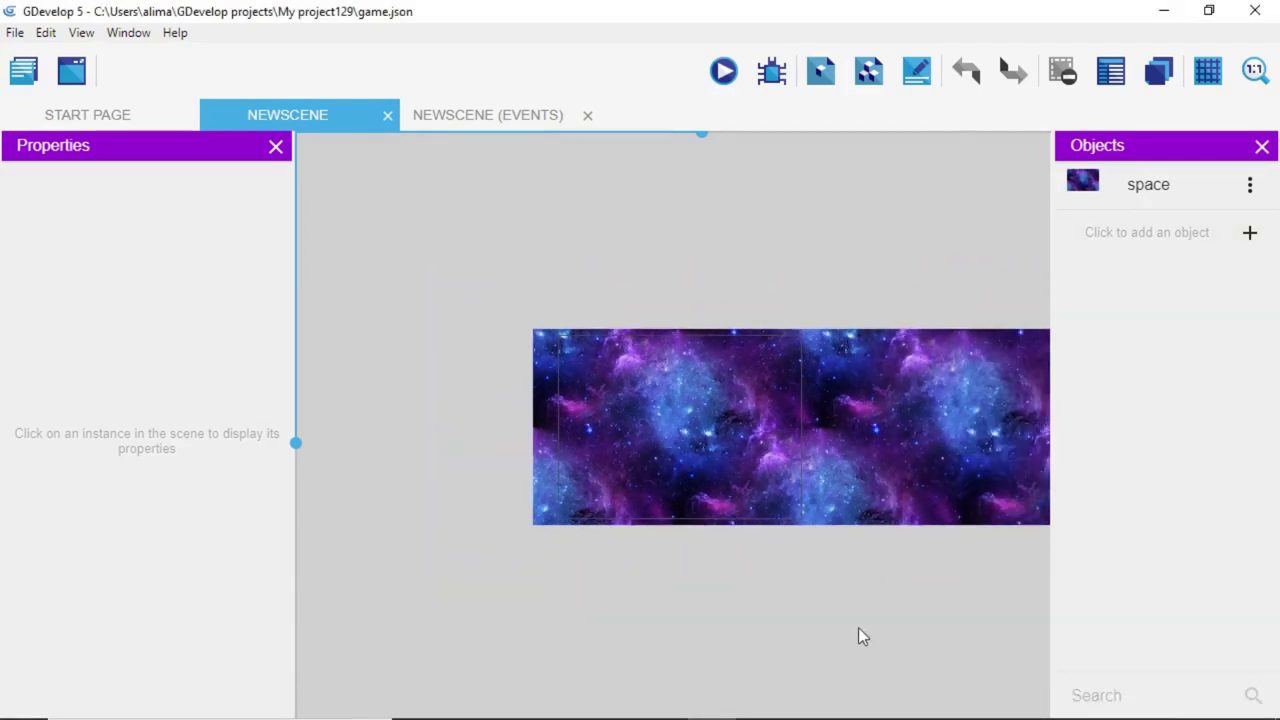
drag(780, 454, 873, 454)
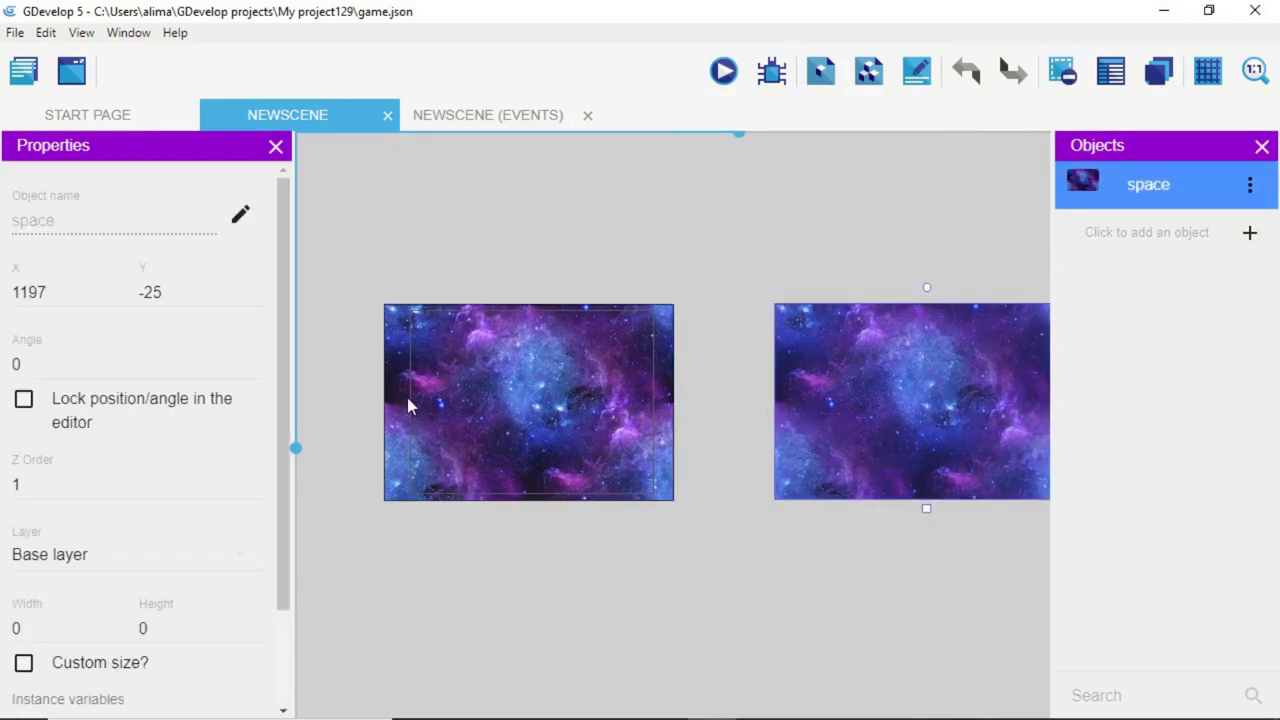
click(457, 422)
drag(457, 422, 483, 421)
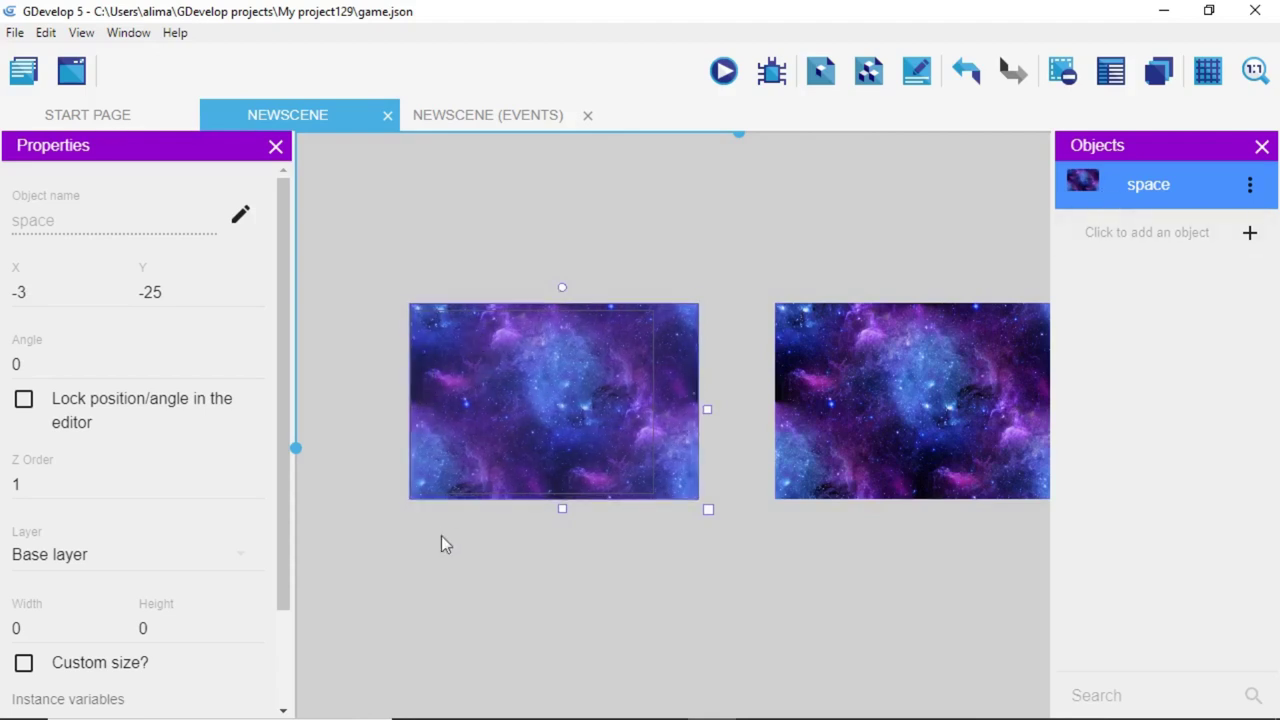
scroll(445, 556, up, 2)
middle_drag(381, 578, 476, 598)
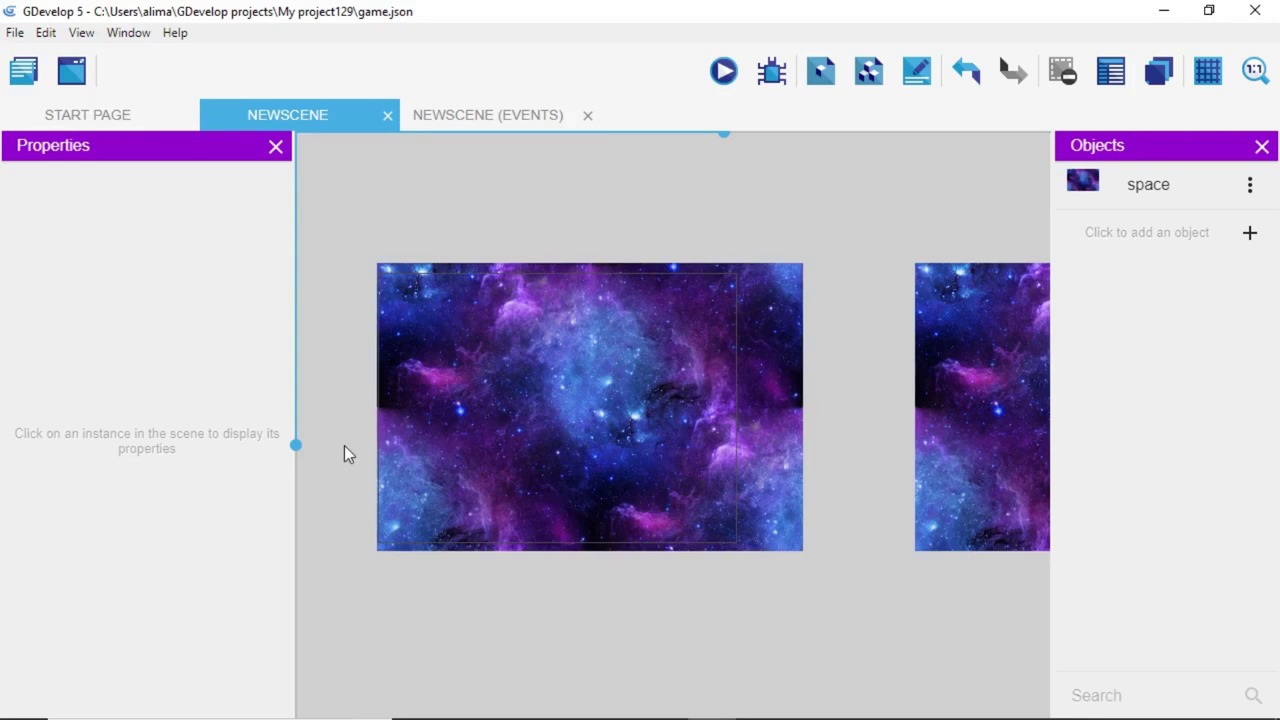
Move the second space sprite back against the first one's right edge, at about X 946, Y -24.
scroll(689, 593, right, 2)
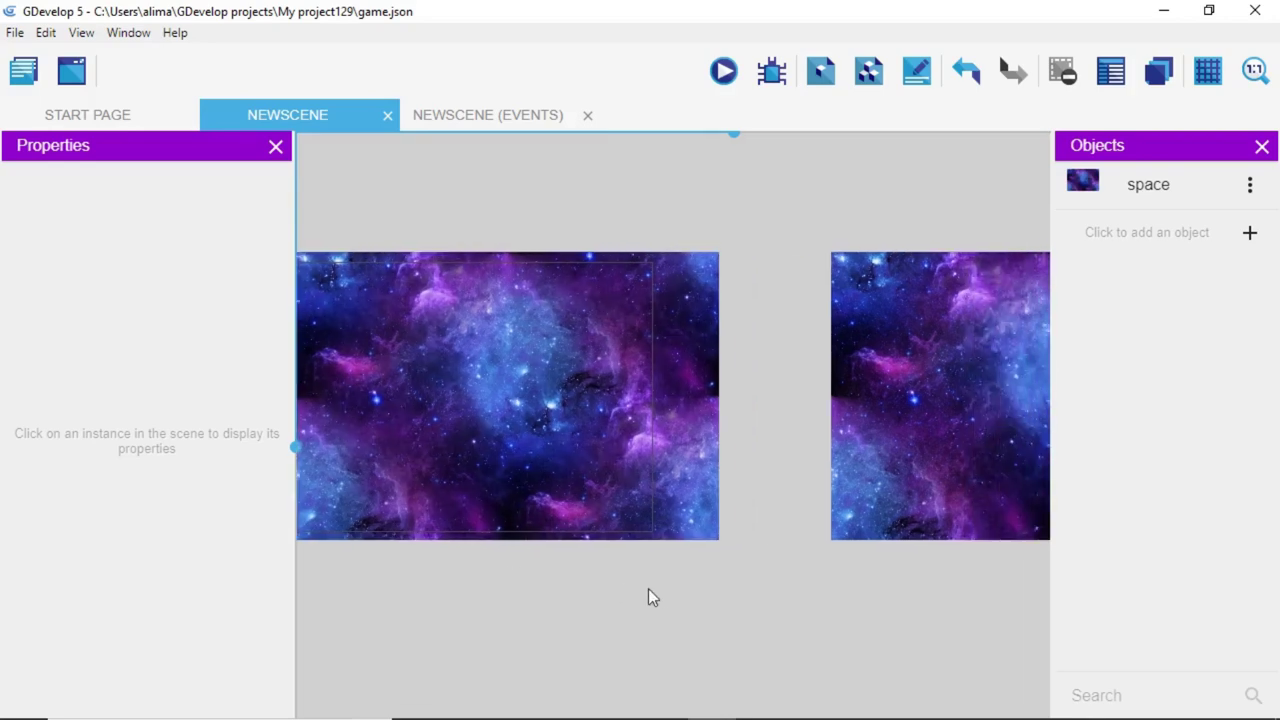
drag(875, 456, 775, 454)
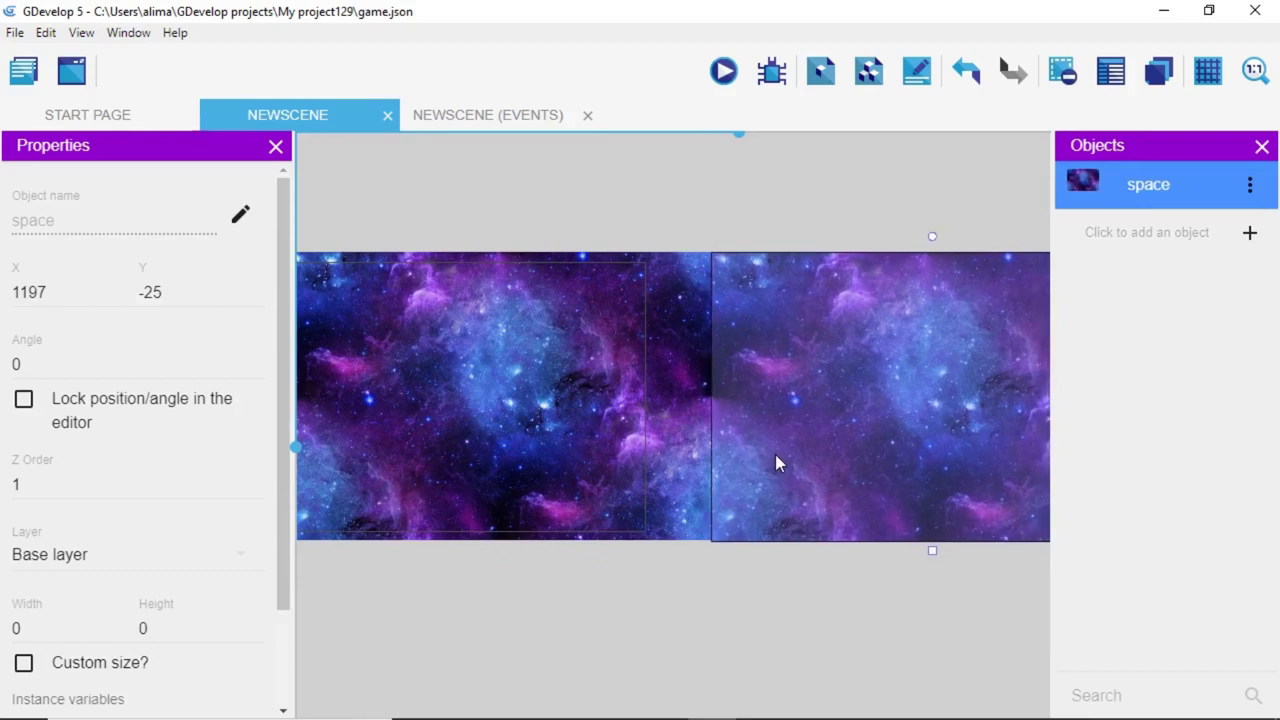
drag(775, 454, 775, 452)
scroll(734, 538, up, 5)
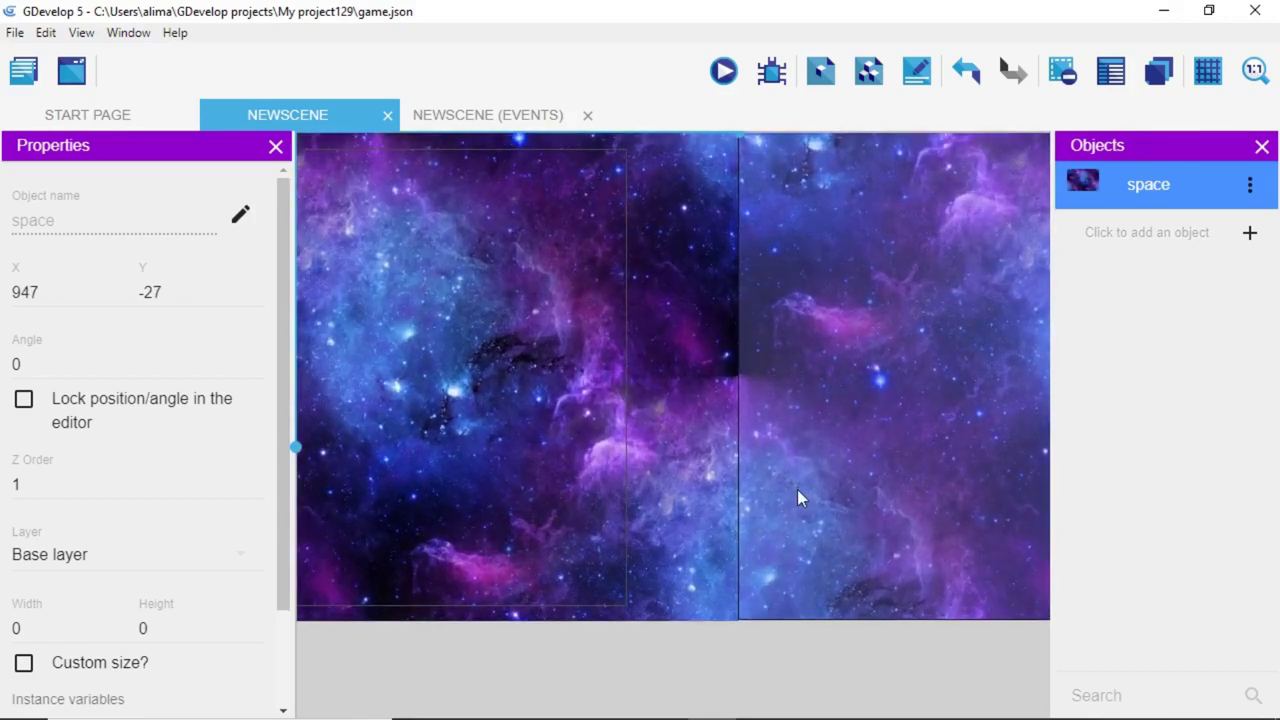
middle_drag(800, 497, 791, 554)
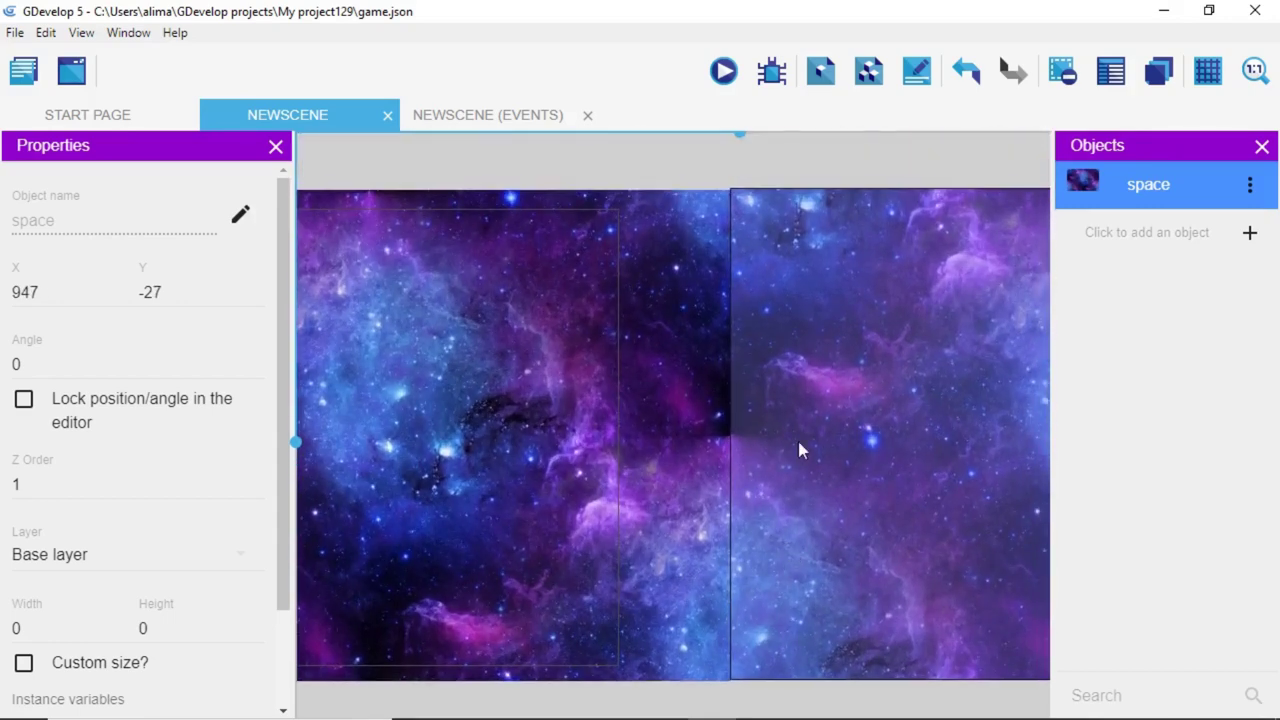
drag(798, 443, 798, 445)
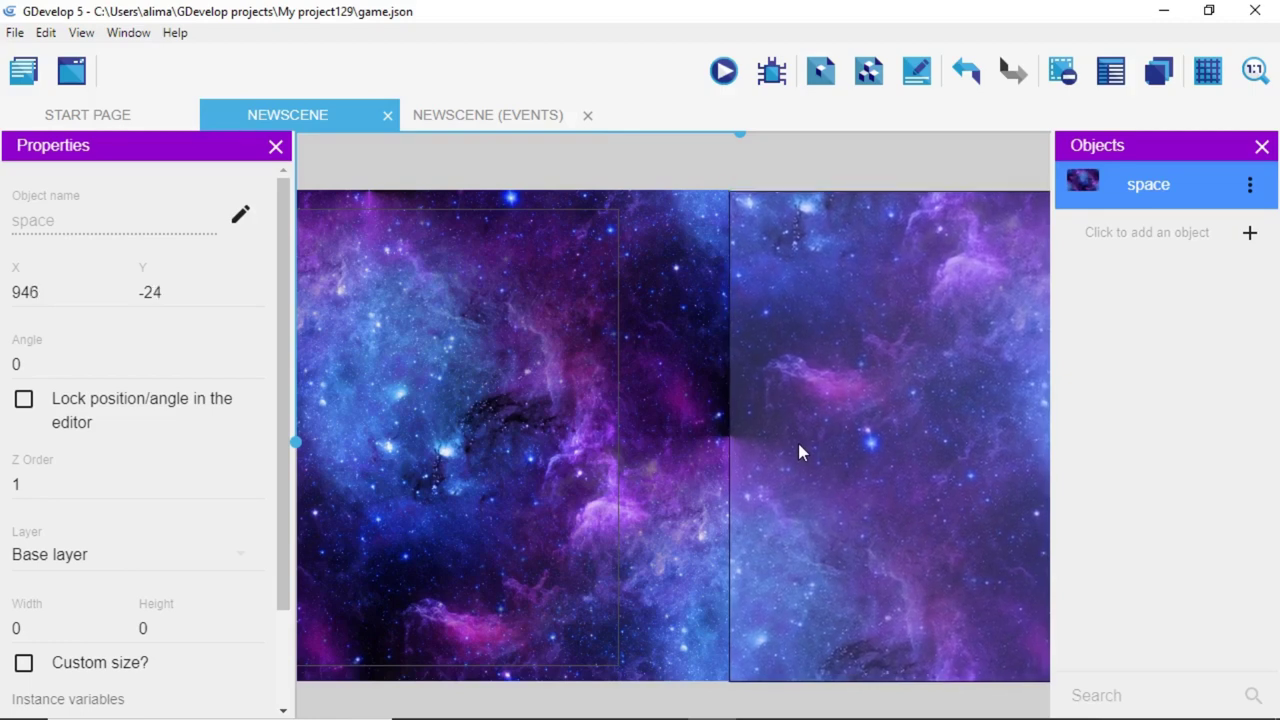
Dismiss the Low Disk Space notification and deselect the space sprite.
scroll(811, 486, down, 3)
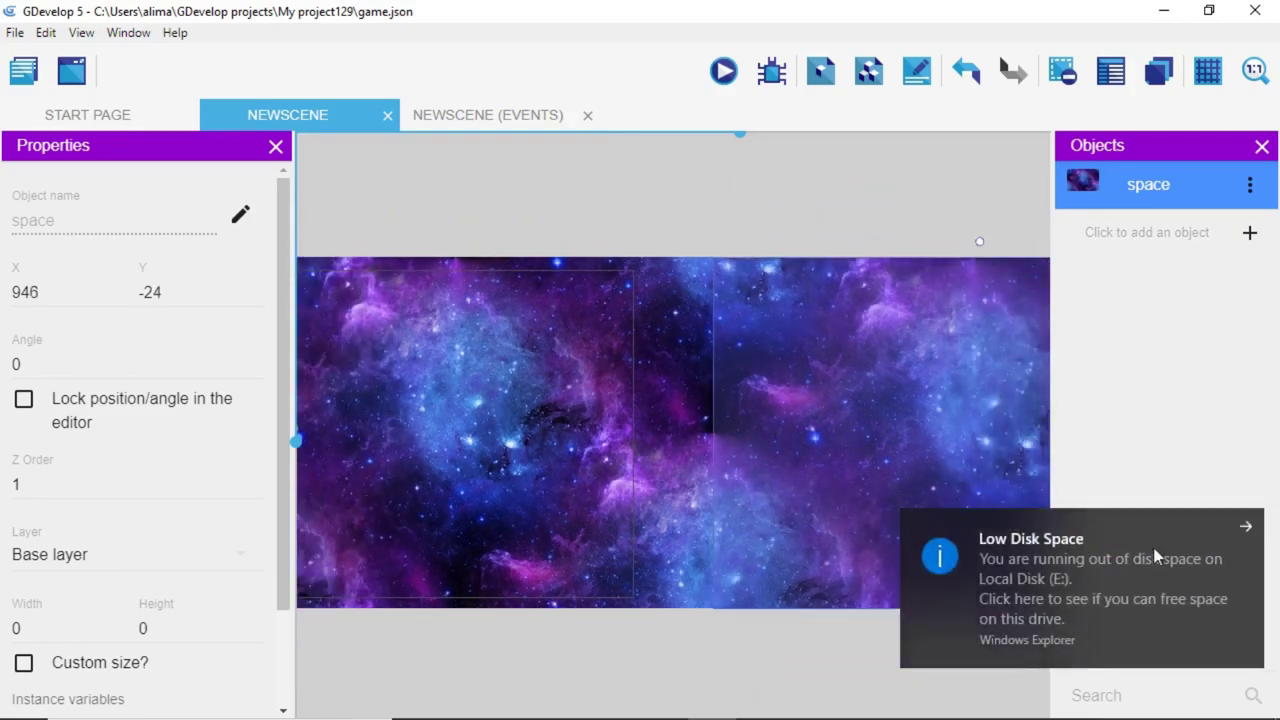
click(1248, 530)
click(889, 663)
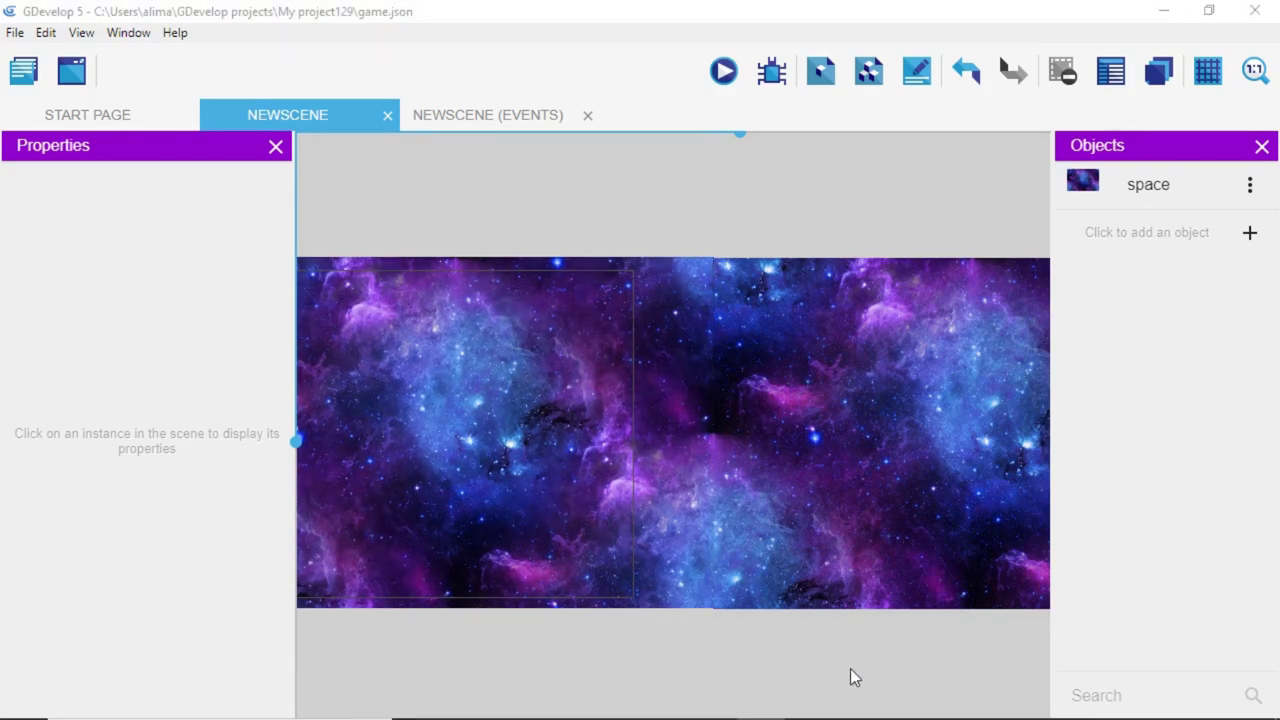
click(849, 667)
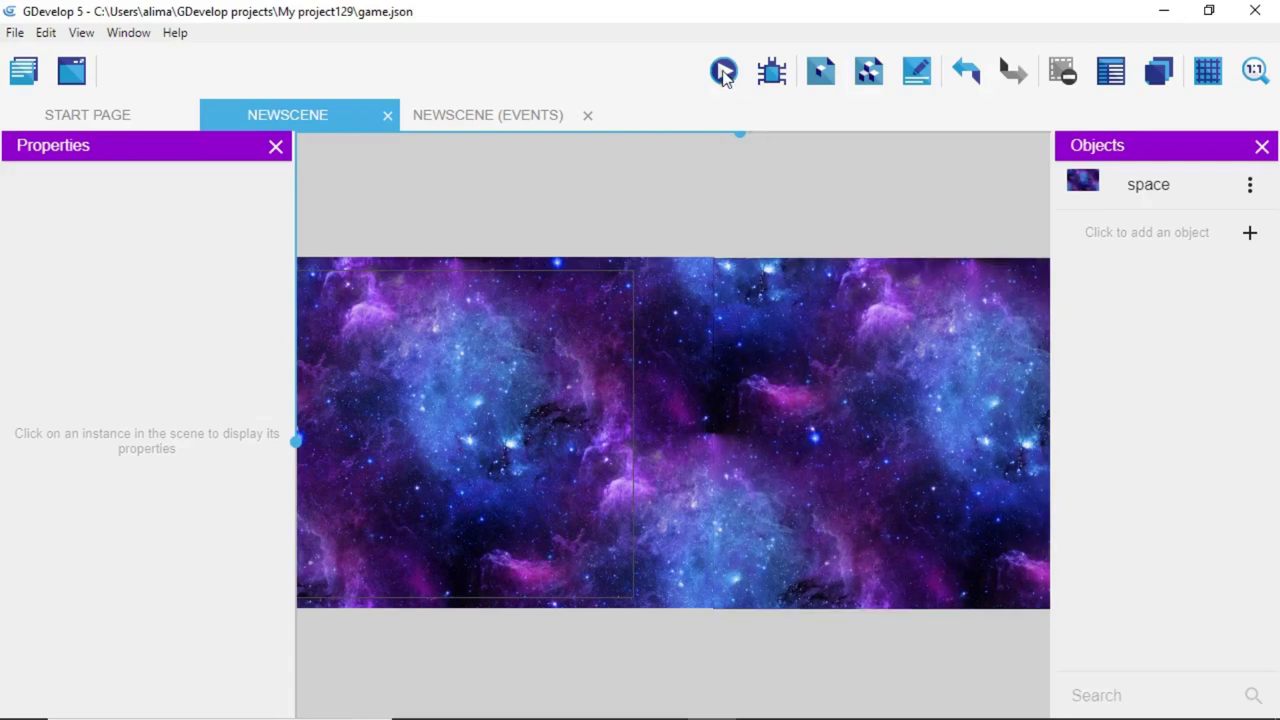
Preview the game to check the seam between the two space sprites as the background scrolls, and close the preview.
click(724, 71)
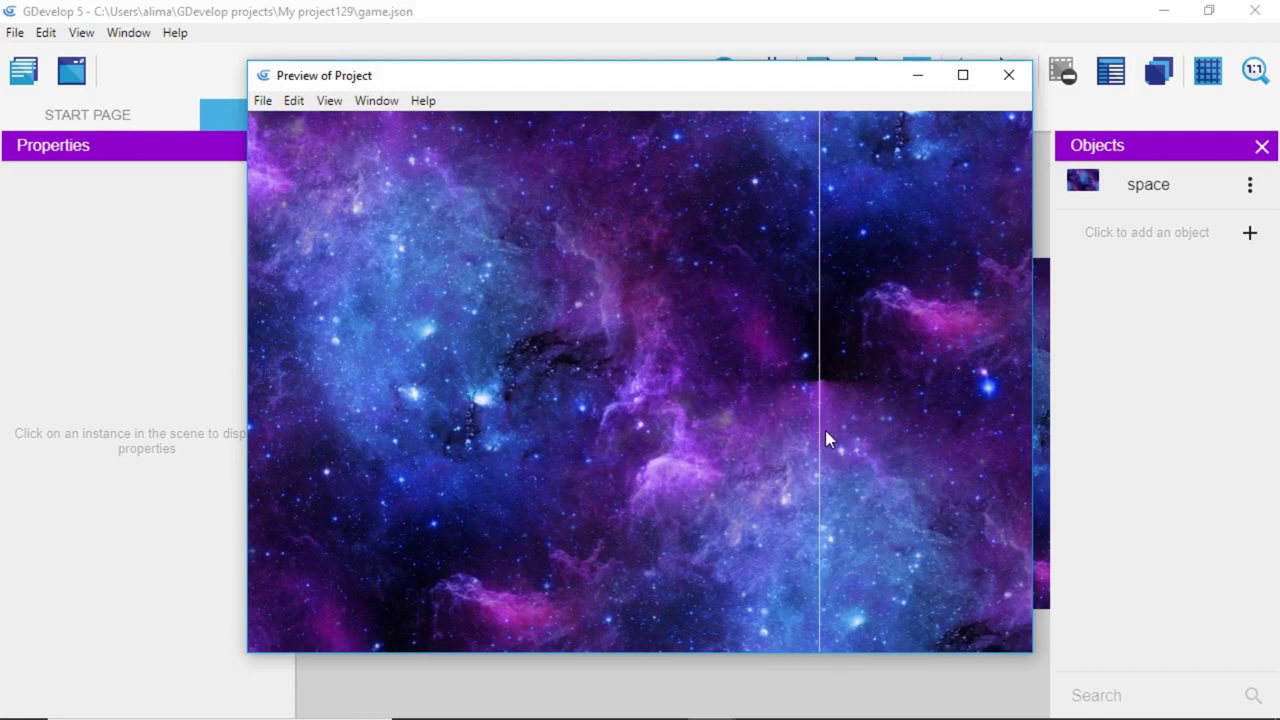
key(alt+F4)
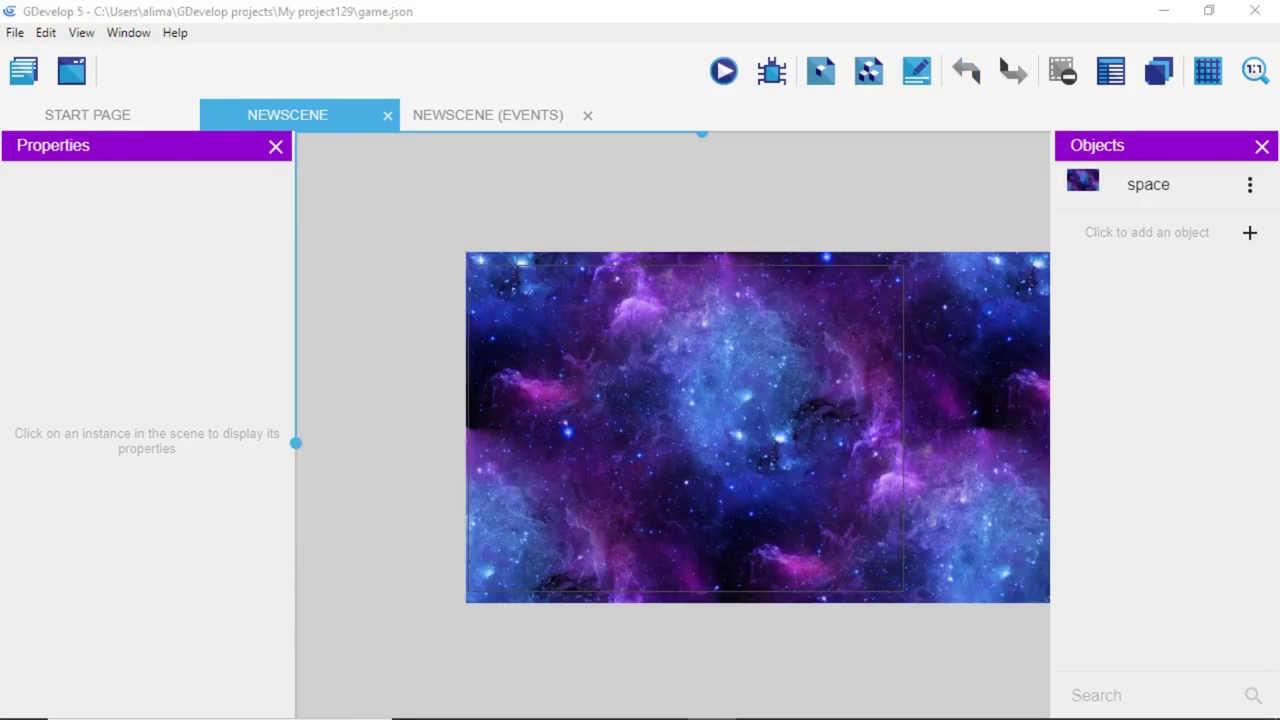
click(815, 630)
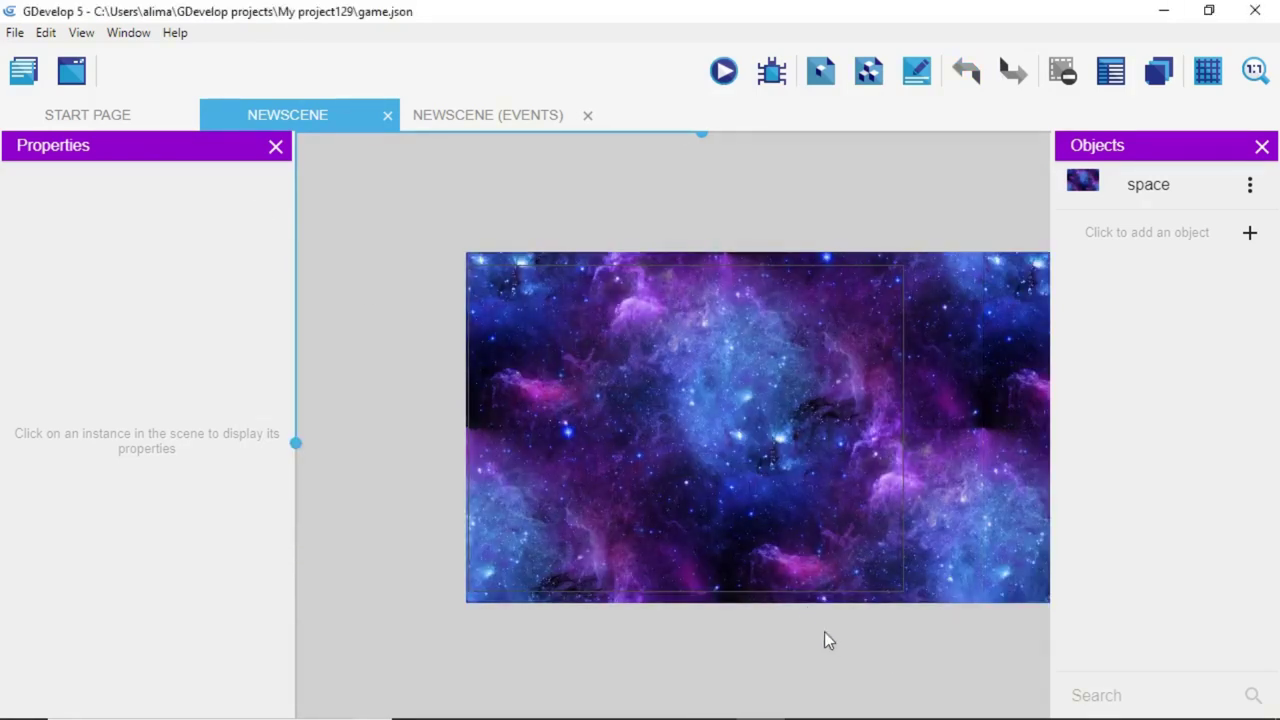
Overlap the second space sprite onto the first one's right edge by moving it to X 909, Y -26.
middle_drag(960, 634, 797, 631)
click(631, 499)
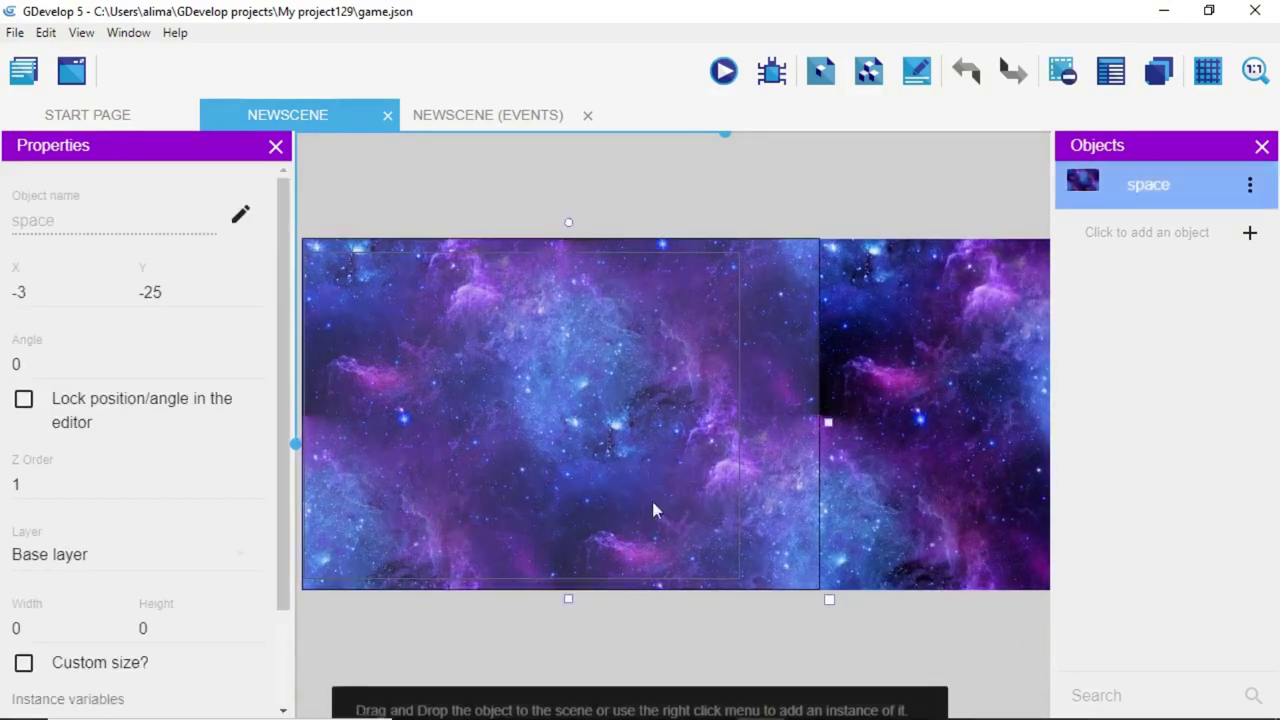
click(857, 524)
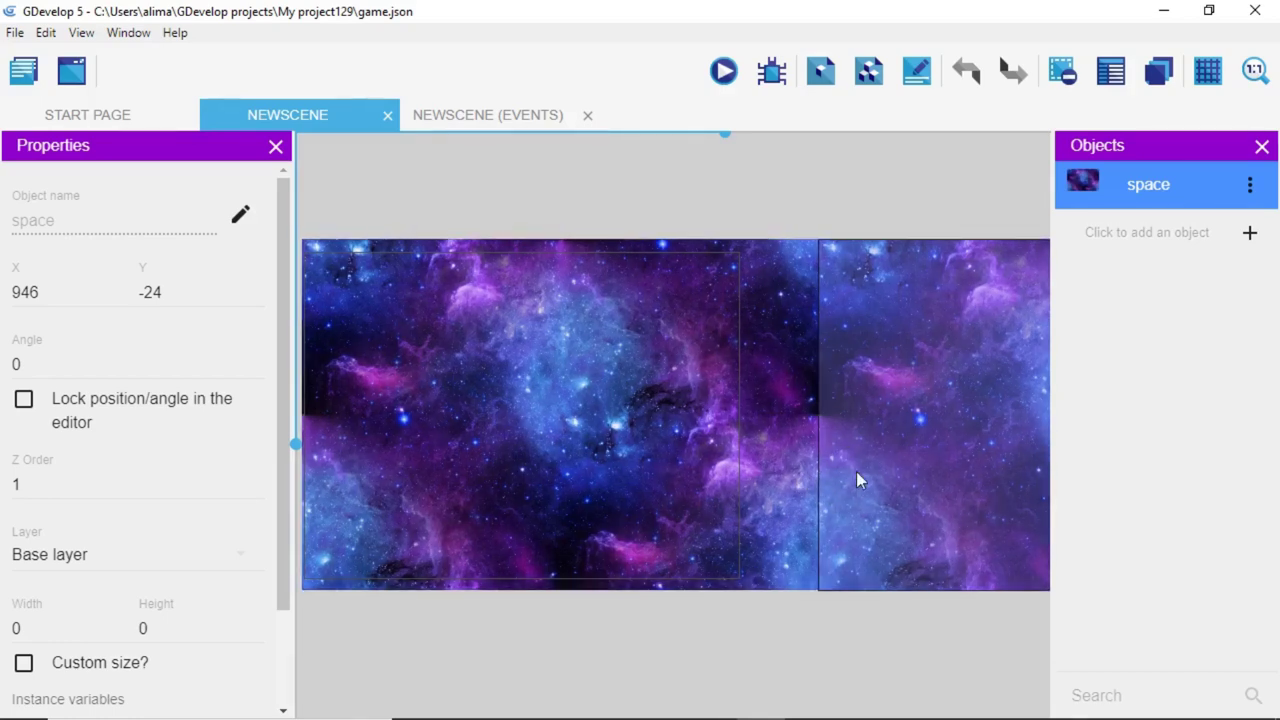
drag(851, 472, 824, 464)
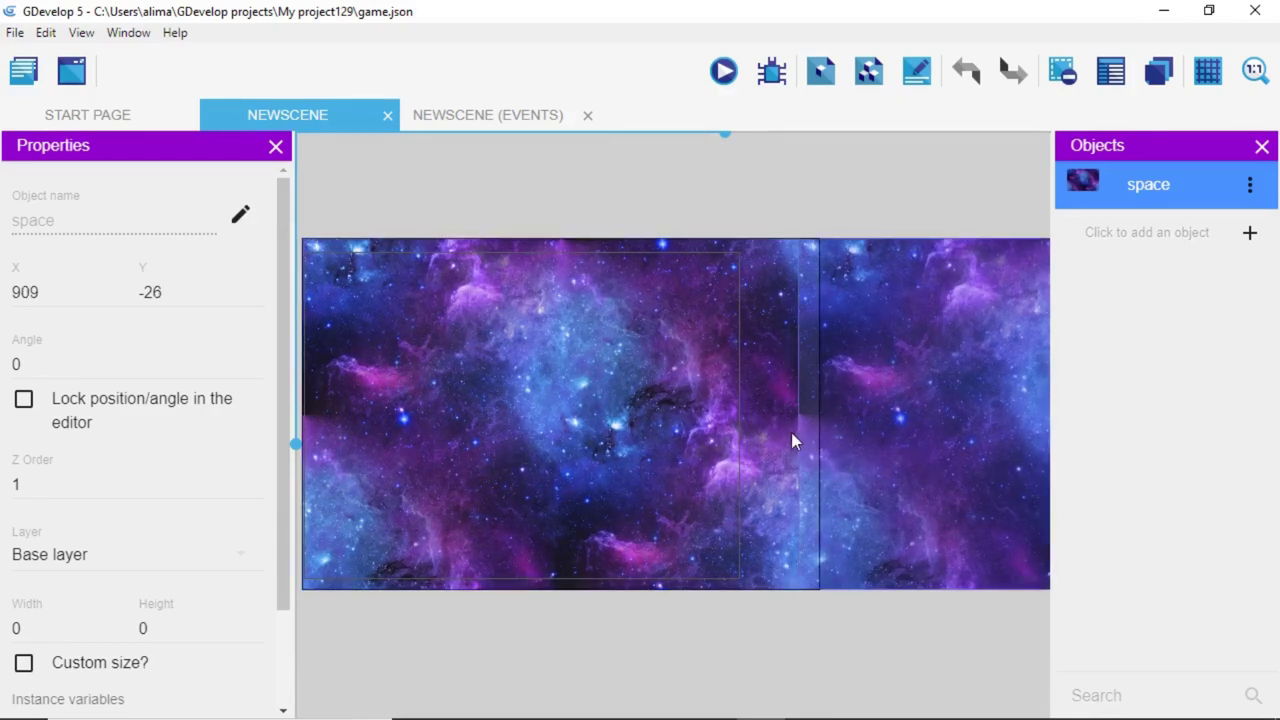
Run the game preview to check the scrolling with the overlapping sprites, and close it.
click(723, 71)
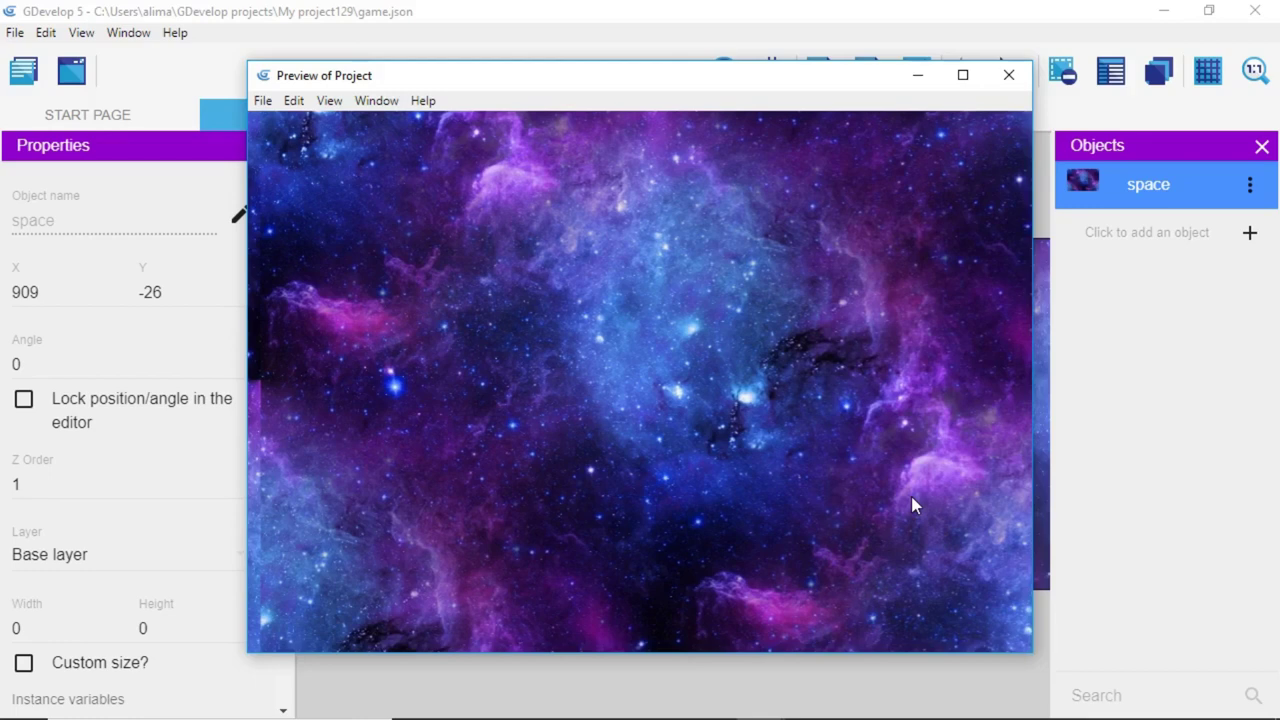
key(alt+F4)
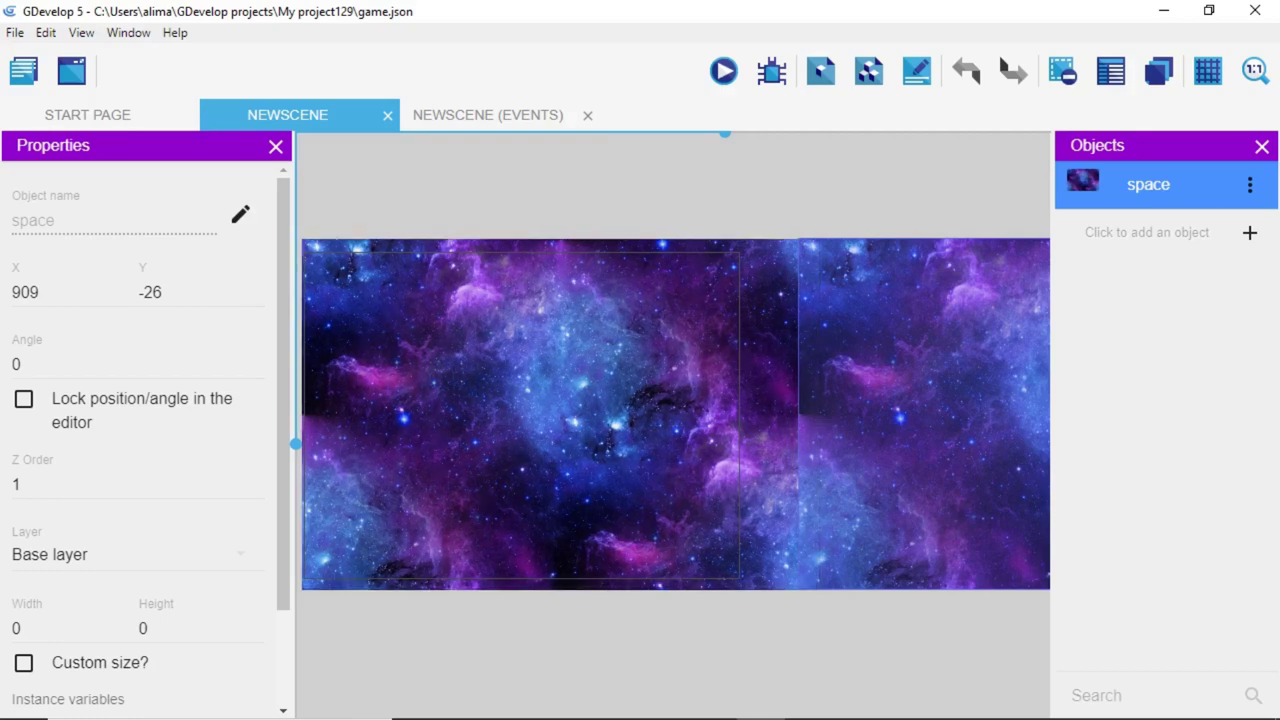
key(ctrl+z)
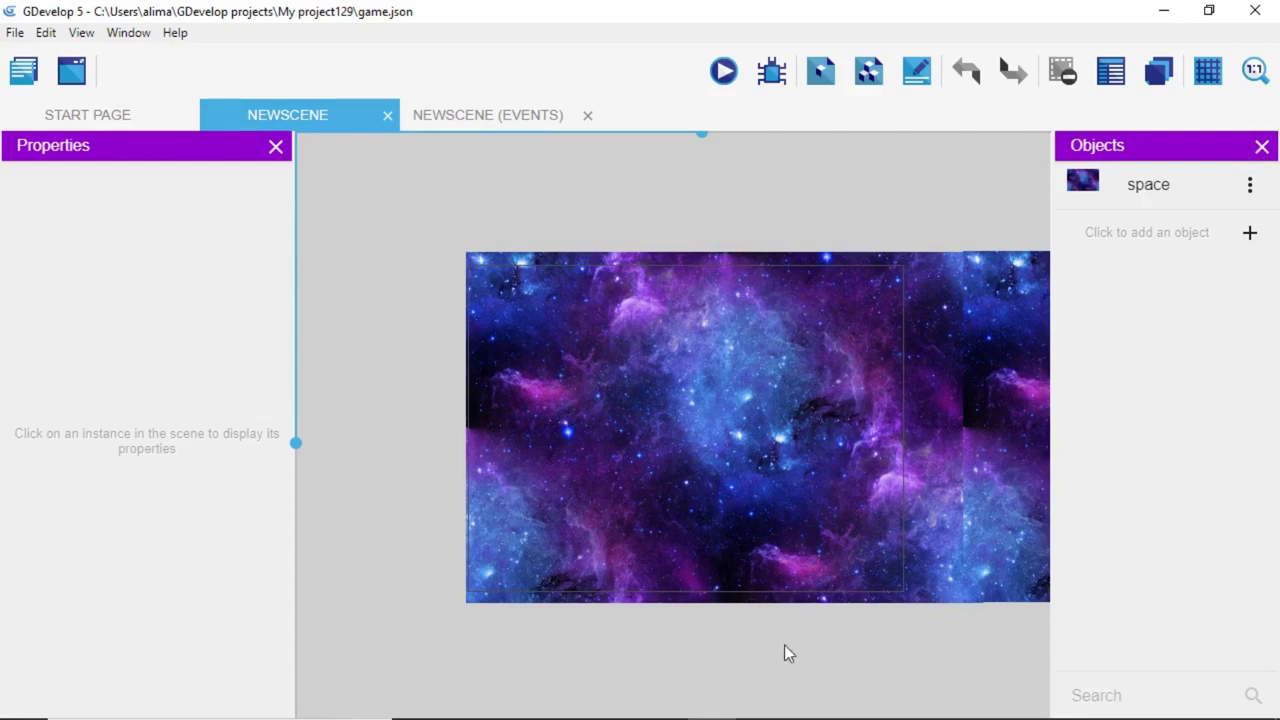
Delete both space sprite instances from the scene.
scroll(819, 652, down, 2)
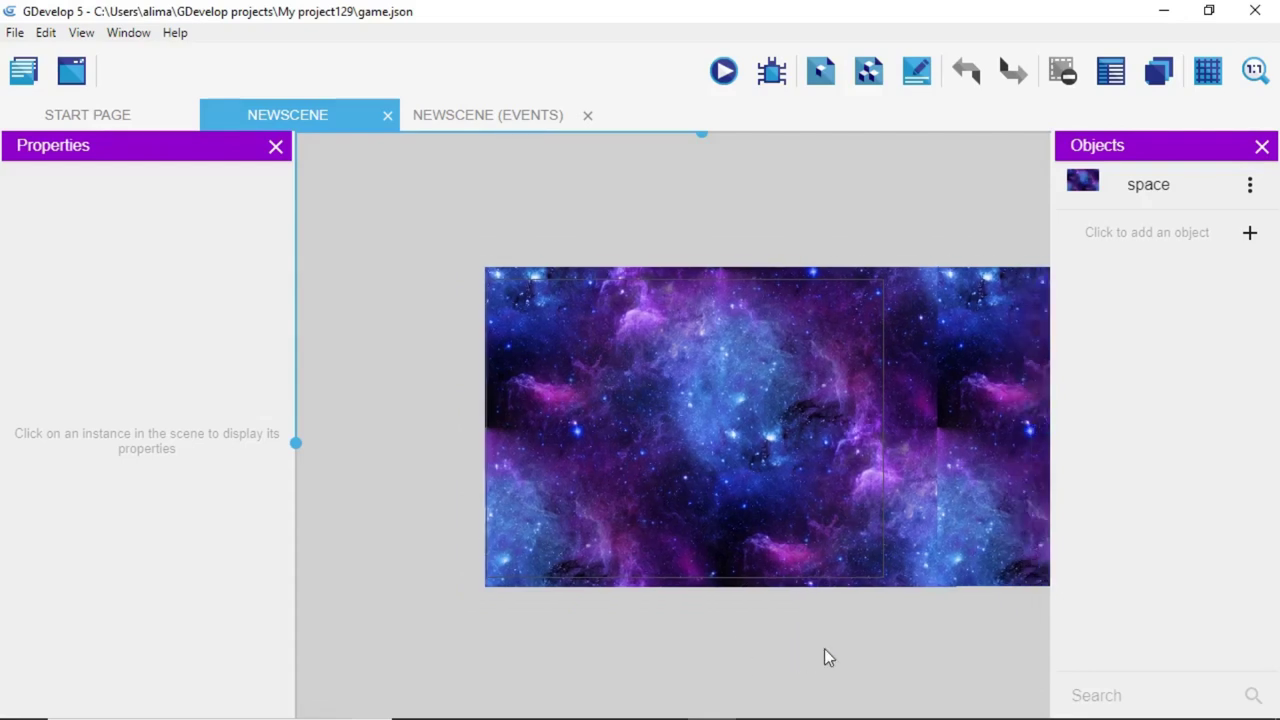
middle_drag(906, 612, 782, 592)
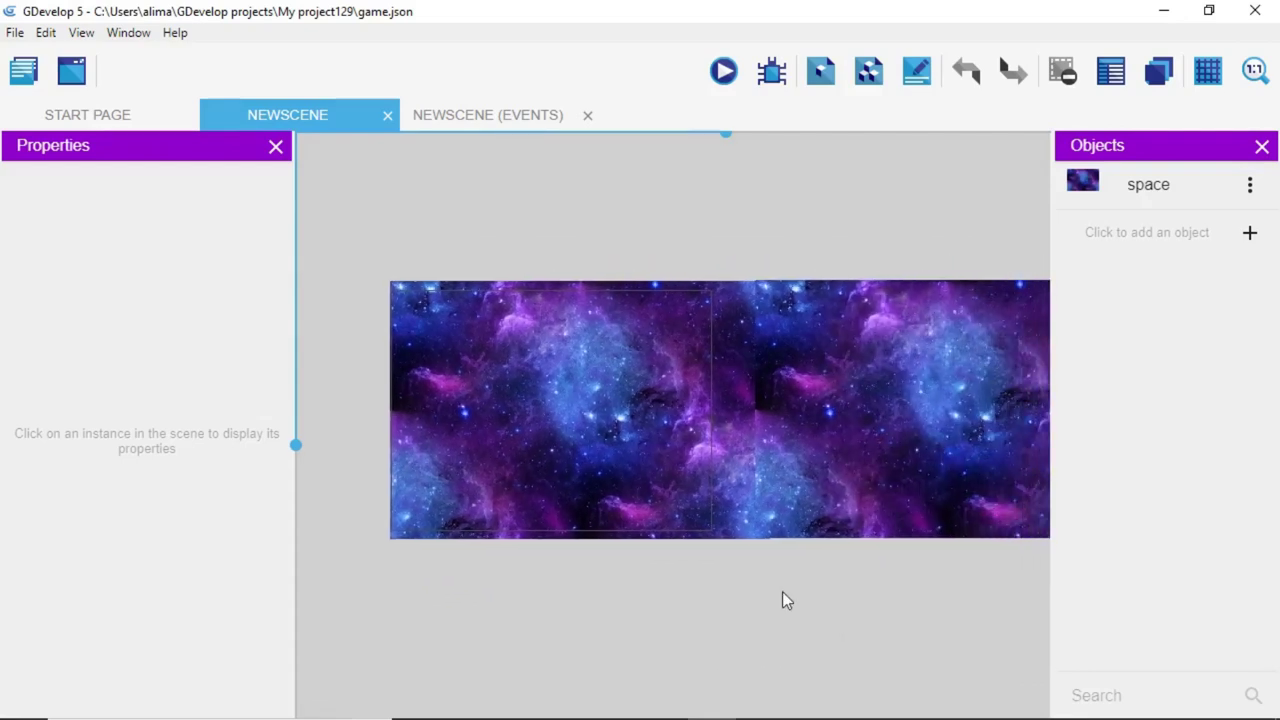
scroll(782, 592, down, 1)
scroll(785, 592, down, 2)
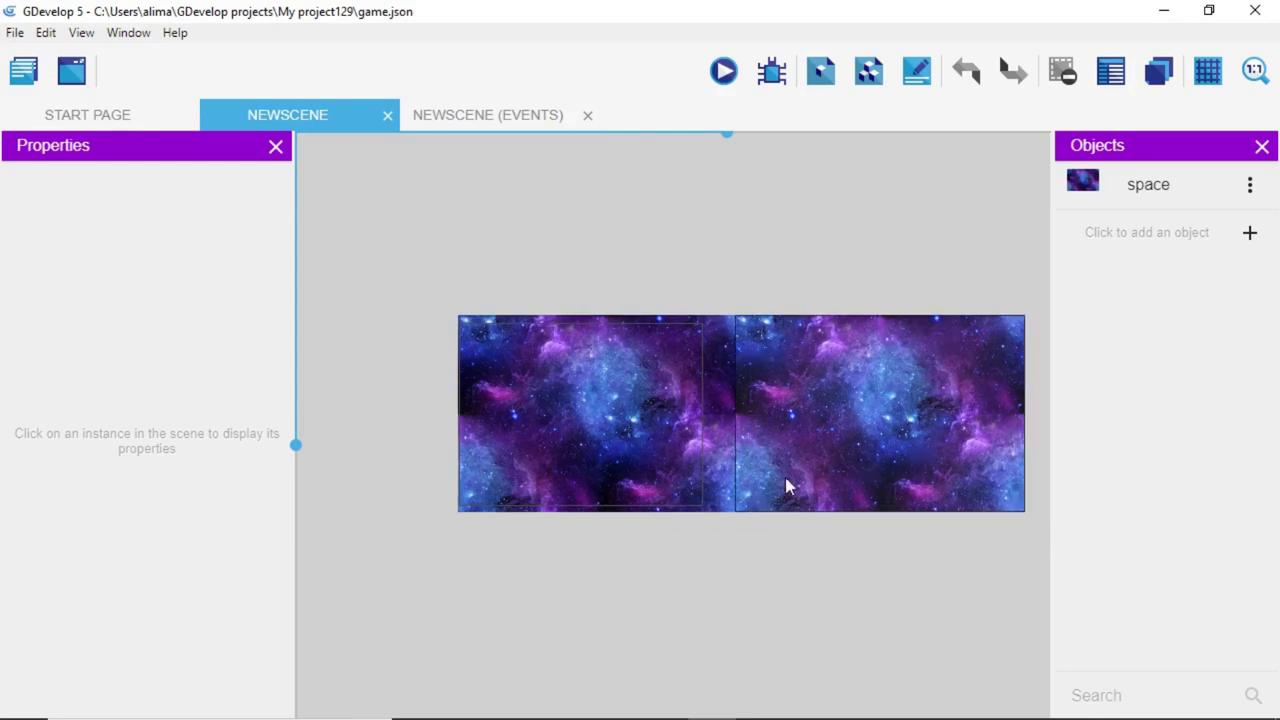
click(613, 447)
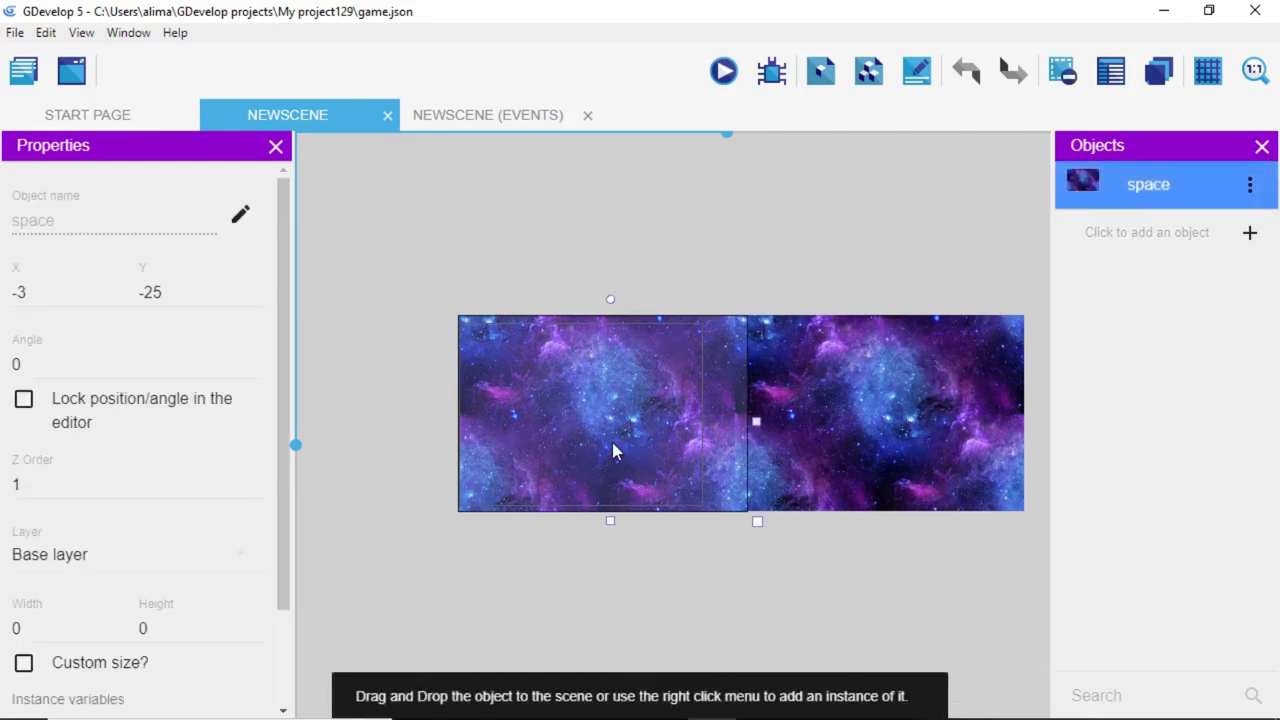
right_click(613, 447)
click(685, 670)
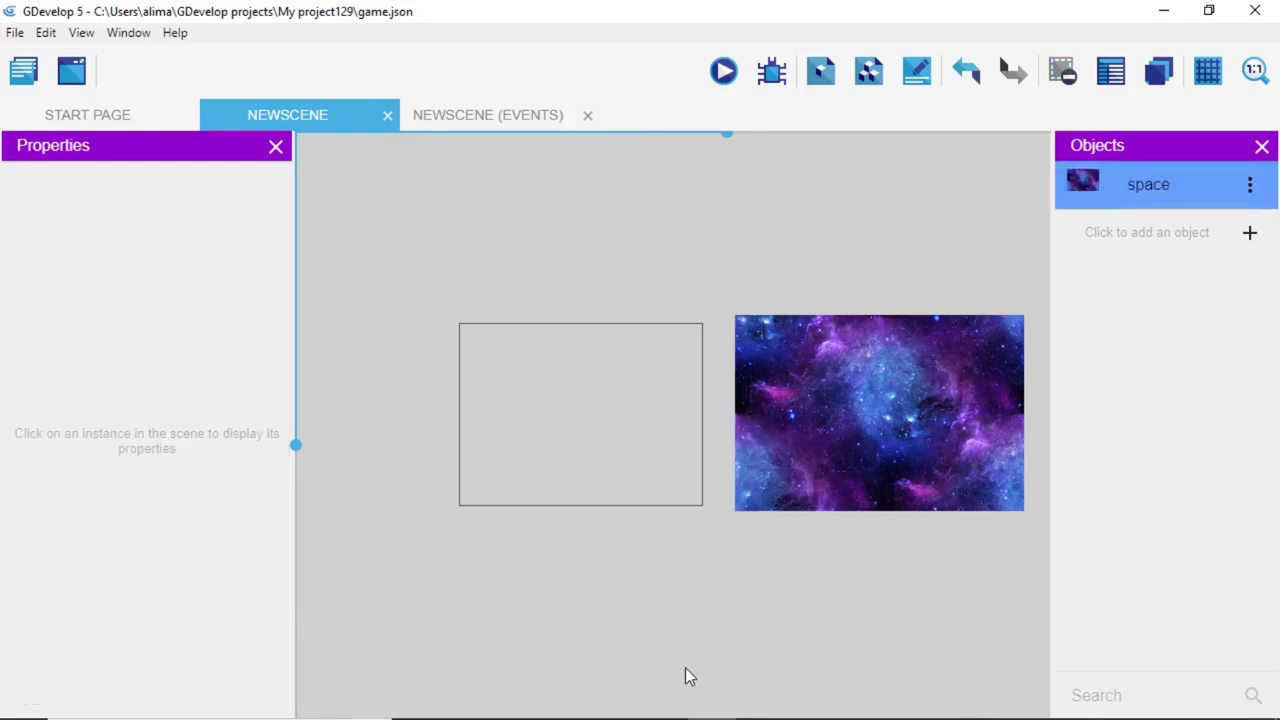
click(844, 484)
right_click(844, 484)
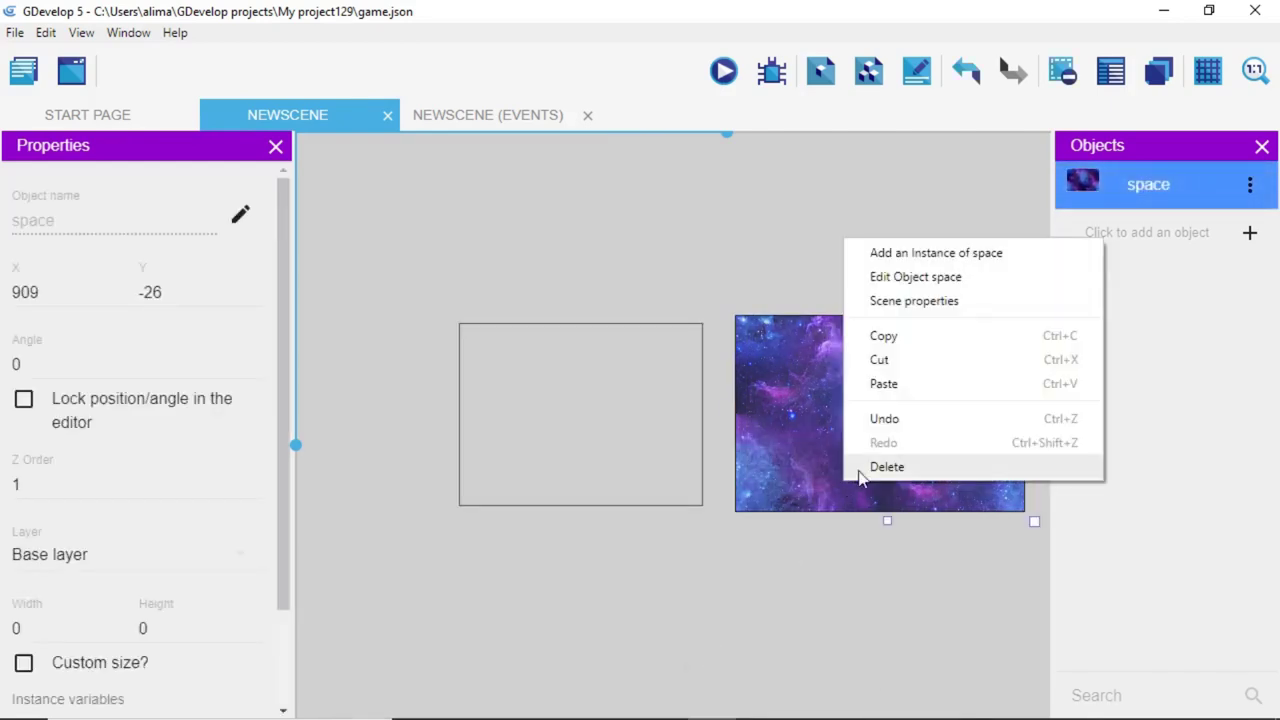
click(863, 465)
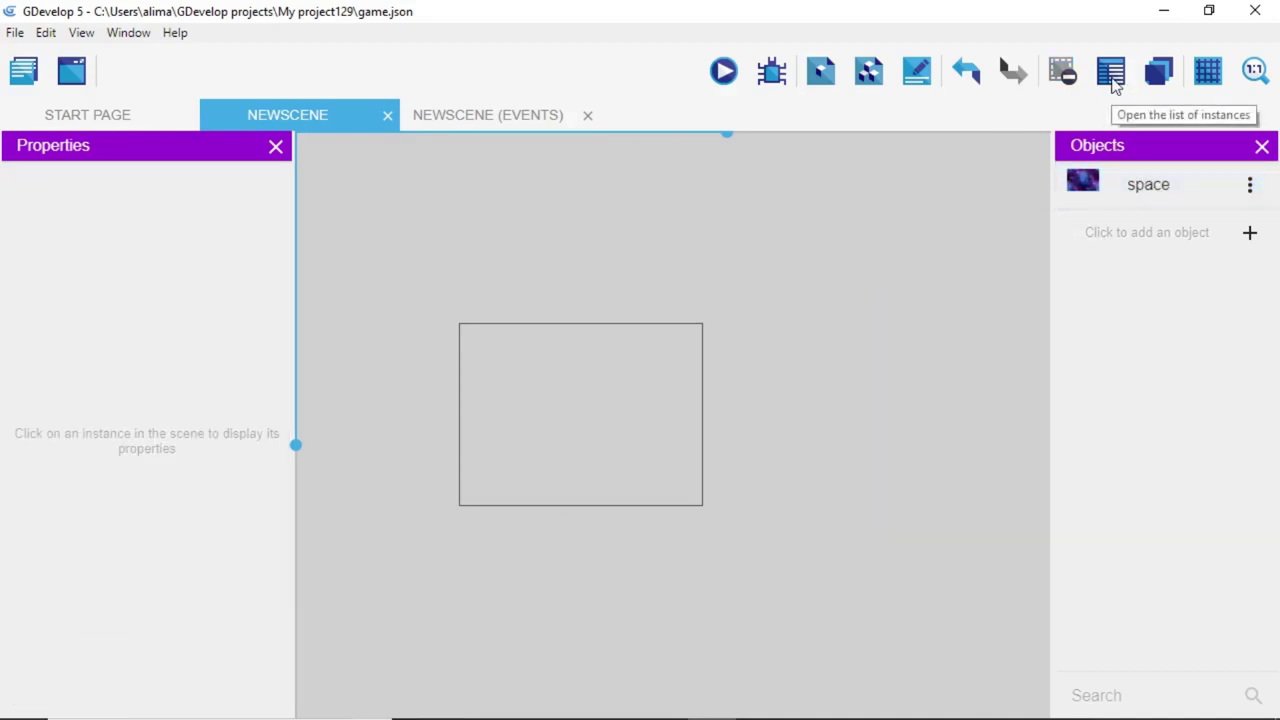
Show the grid and place a new space sprite instance at the scene origin, X 0, Y 0.
click(1210, 78)
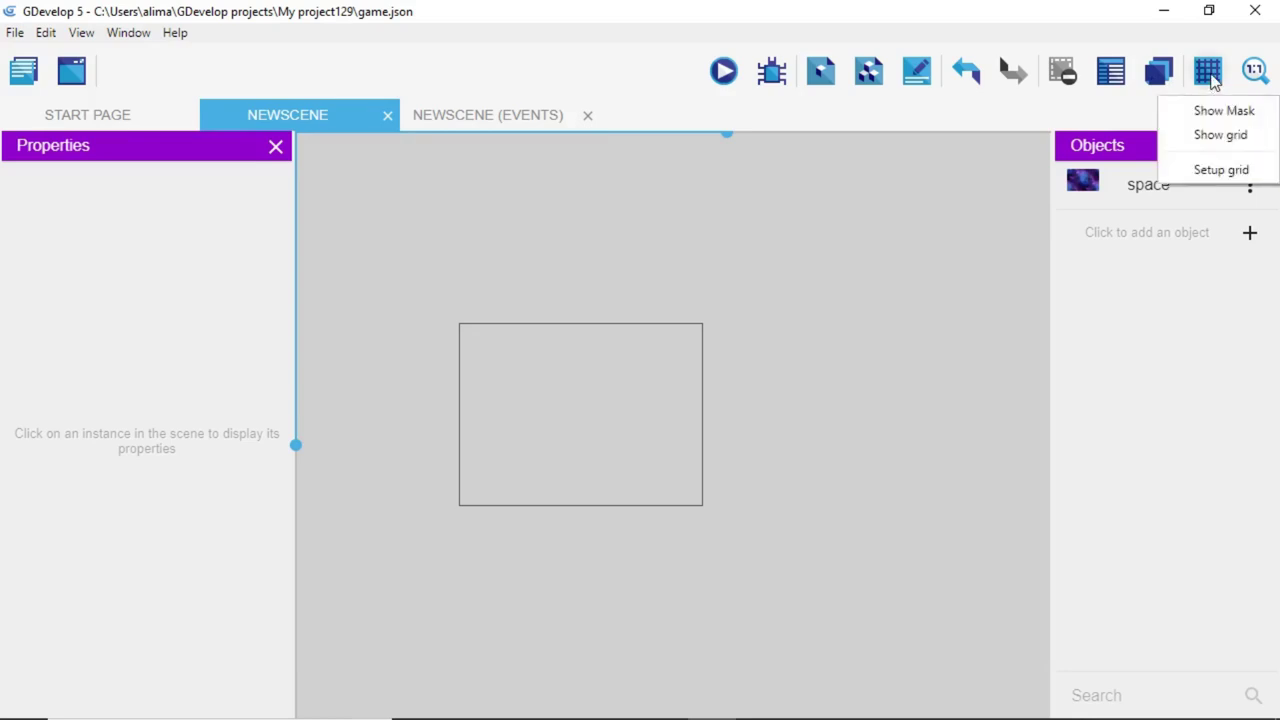
click(1213, 136)
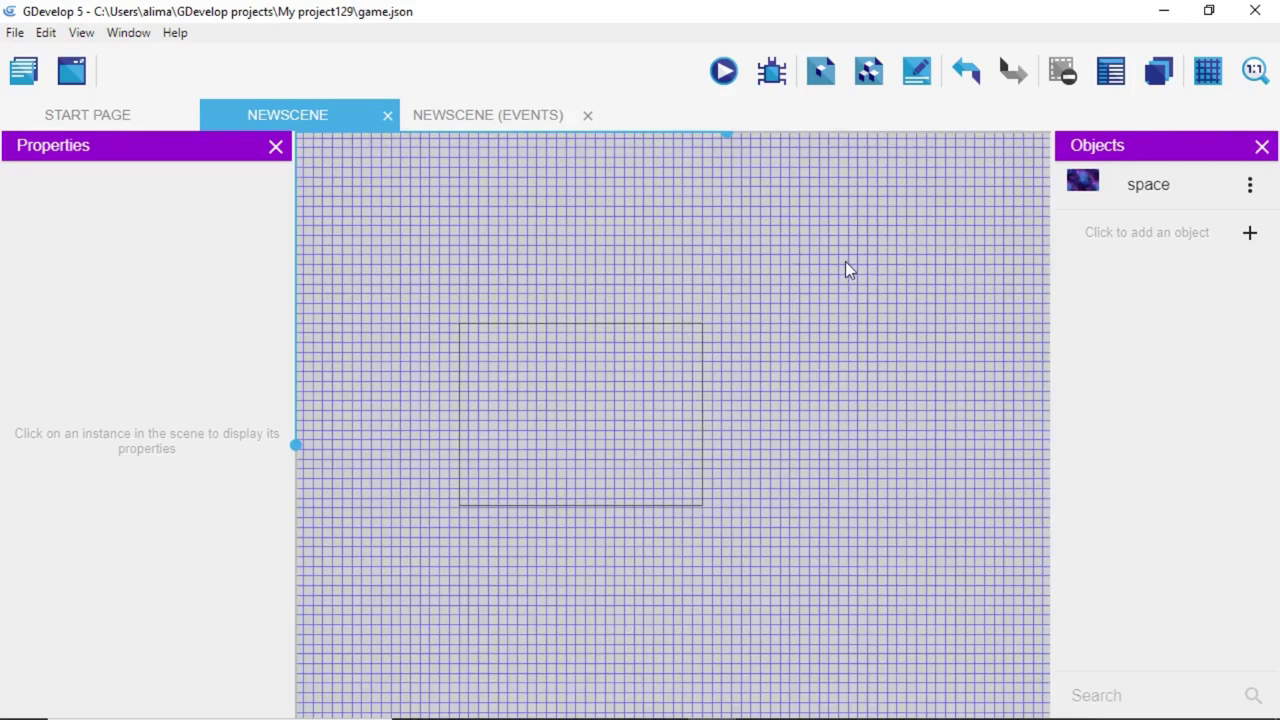
click(1080, 188)
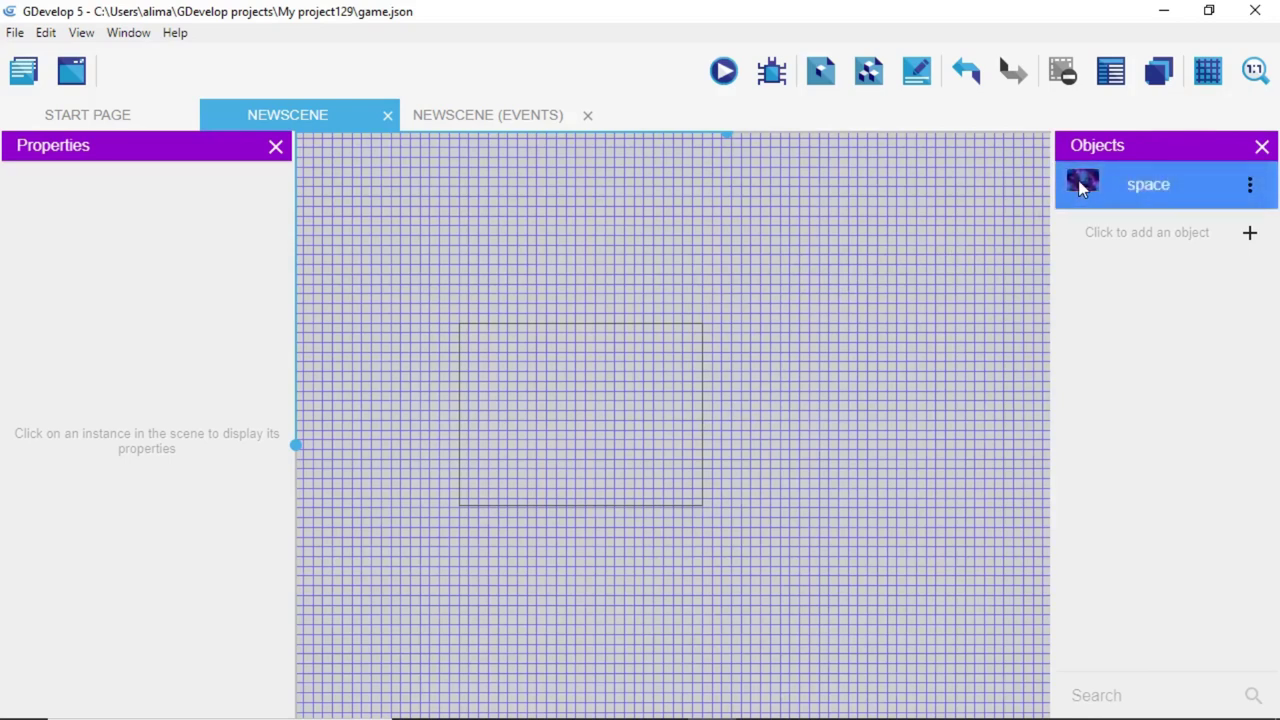
drag(1080, 188, 472, 411)
drag(543, 470, 535, 394)
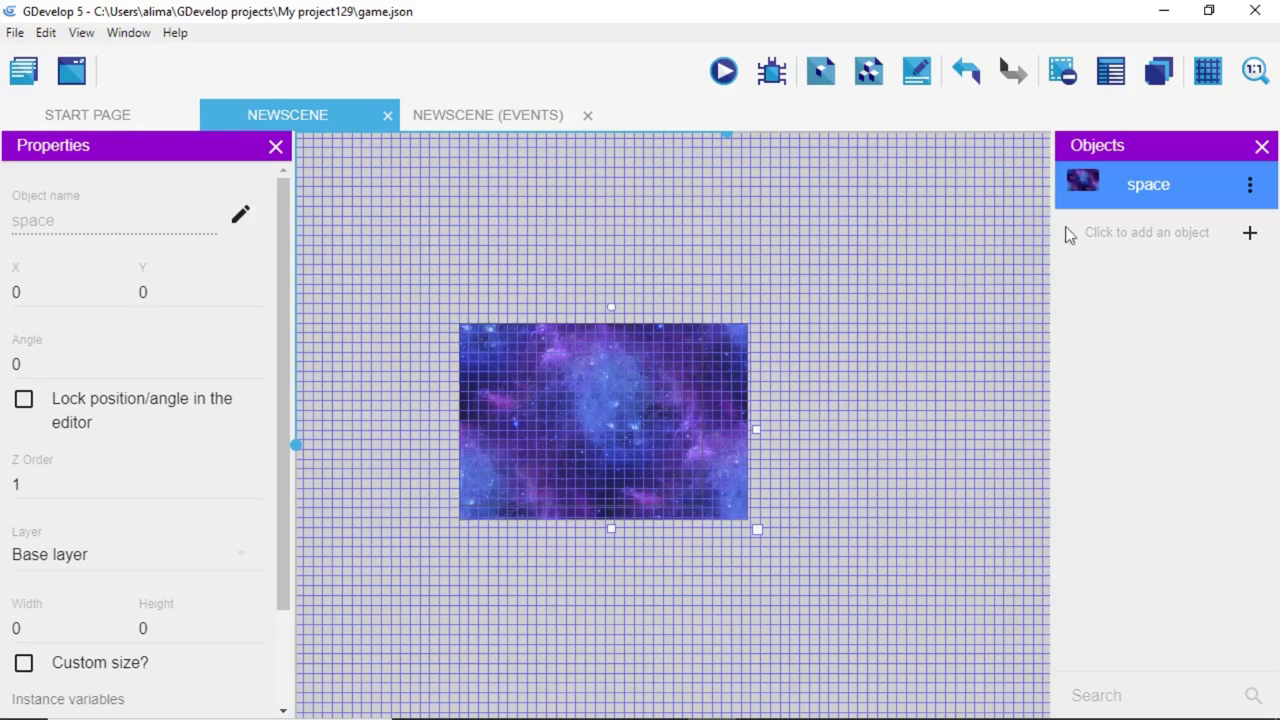
Copy the space sprite and paste a second instance to its right at X 992, Y 0.
right_click(685, 396)
click(763, 491)
right_click(880, 424)
click(945, 563)
drag(812, 466, 921, 450)
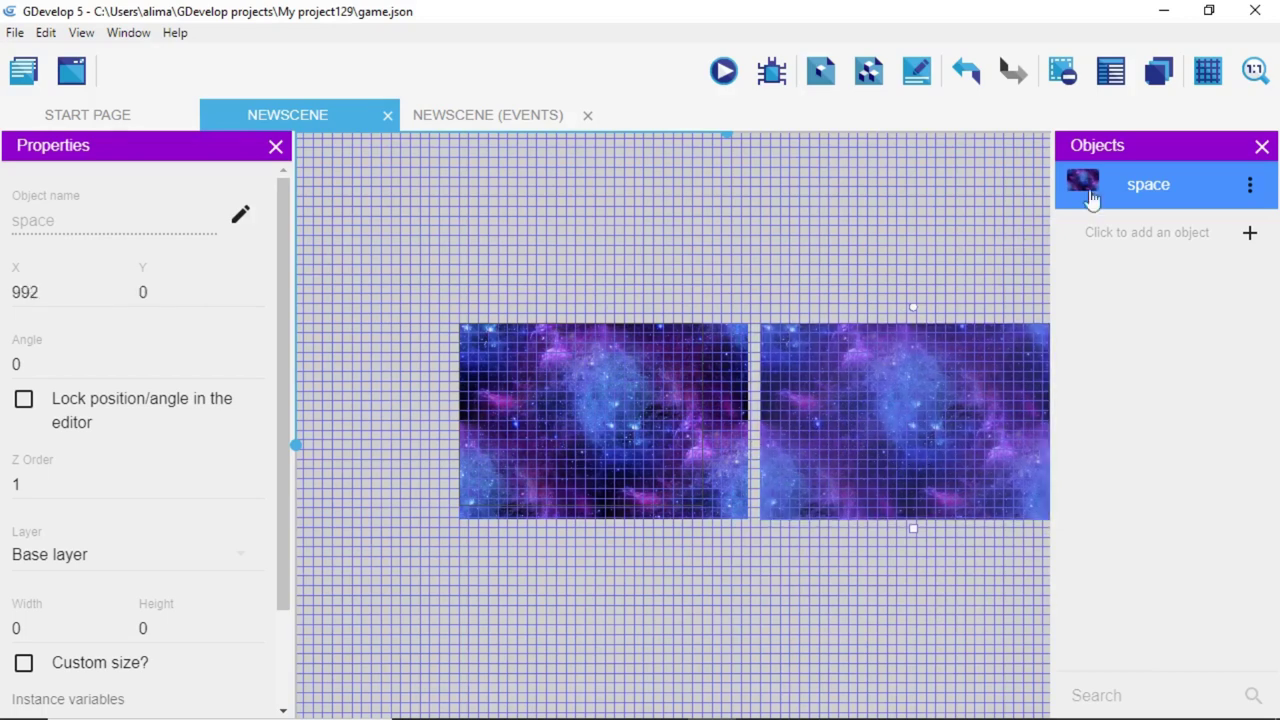
Resize the first space sprite to 928 × 640, and place the second against its right edge at X 928, Y 0, sized 960 × 640.
click(736, 420)
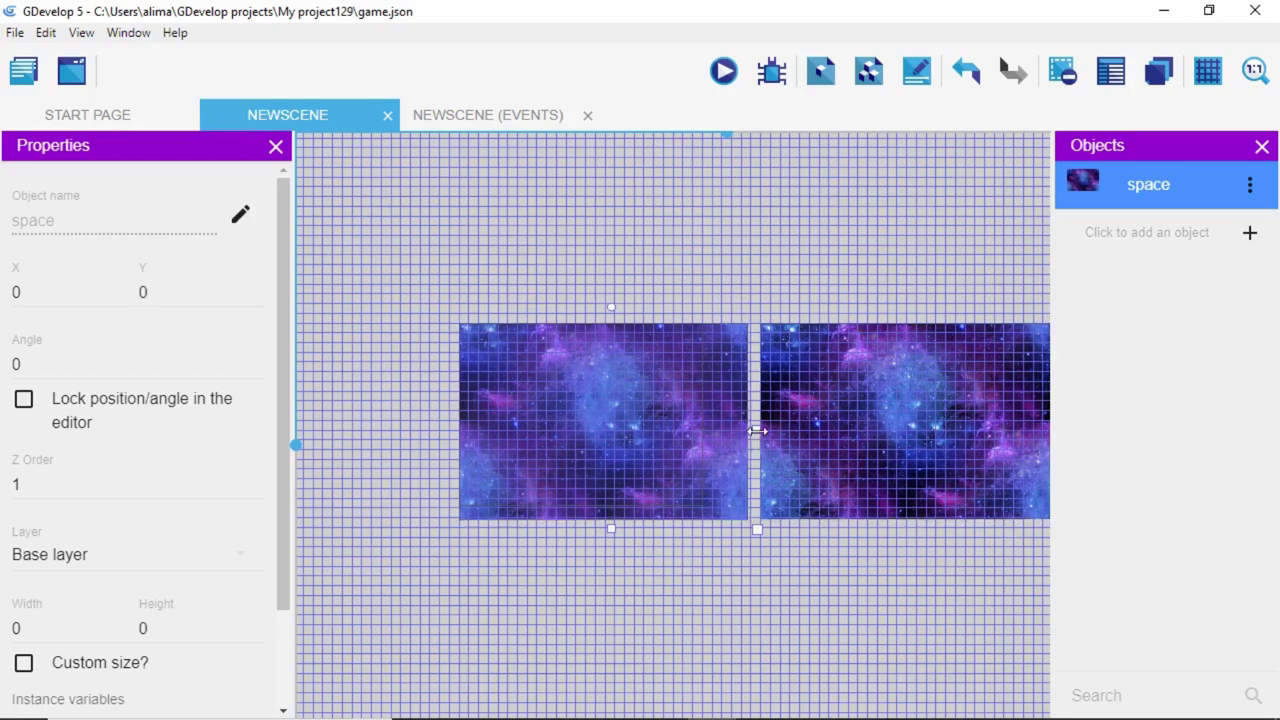
drag(874, 460, 894, 276)
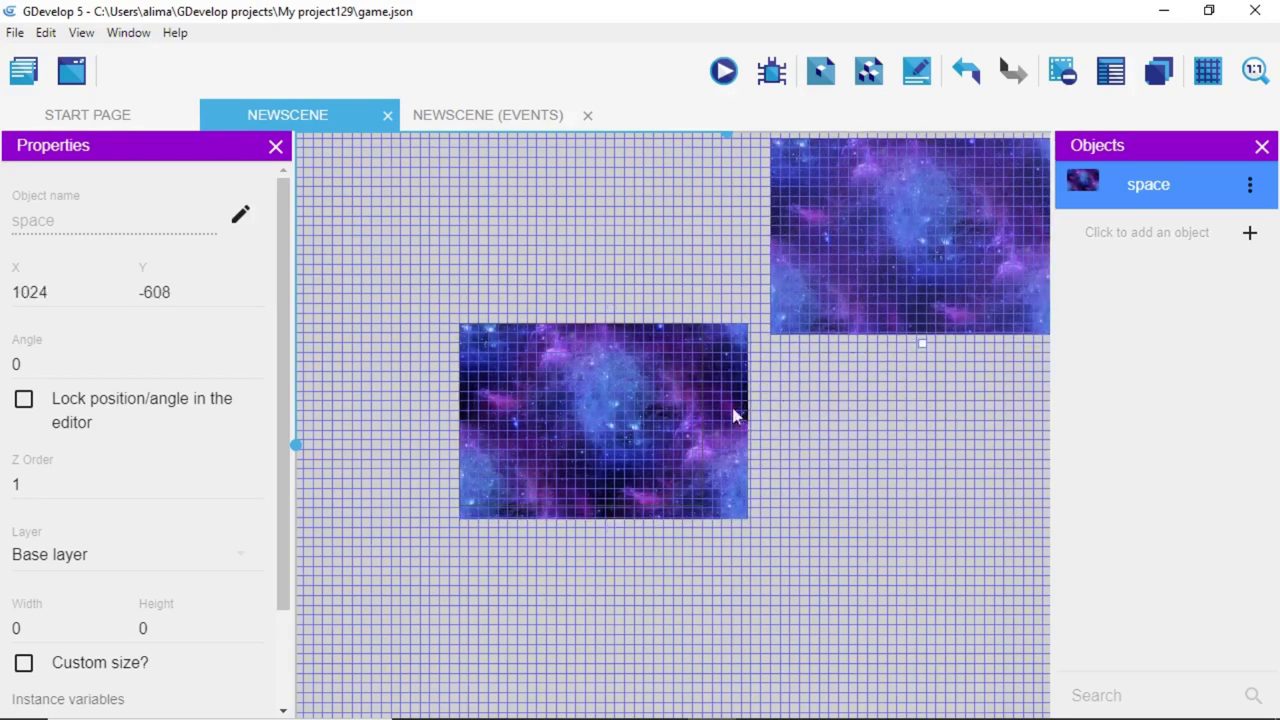
click(714, 436)
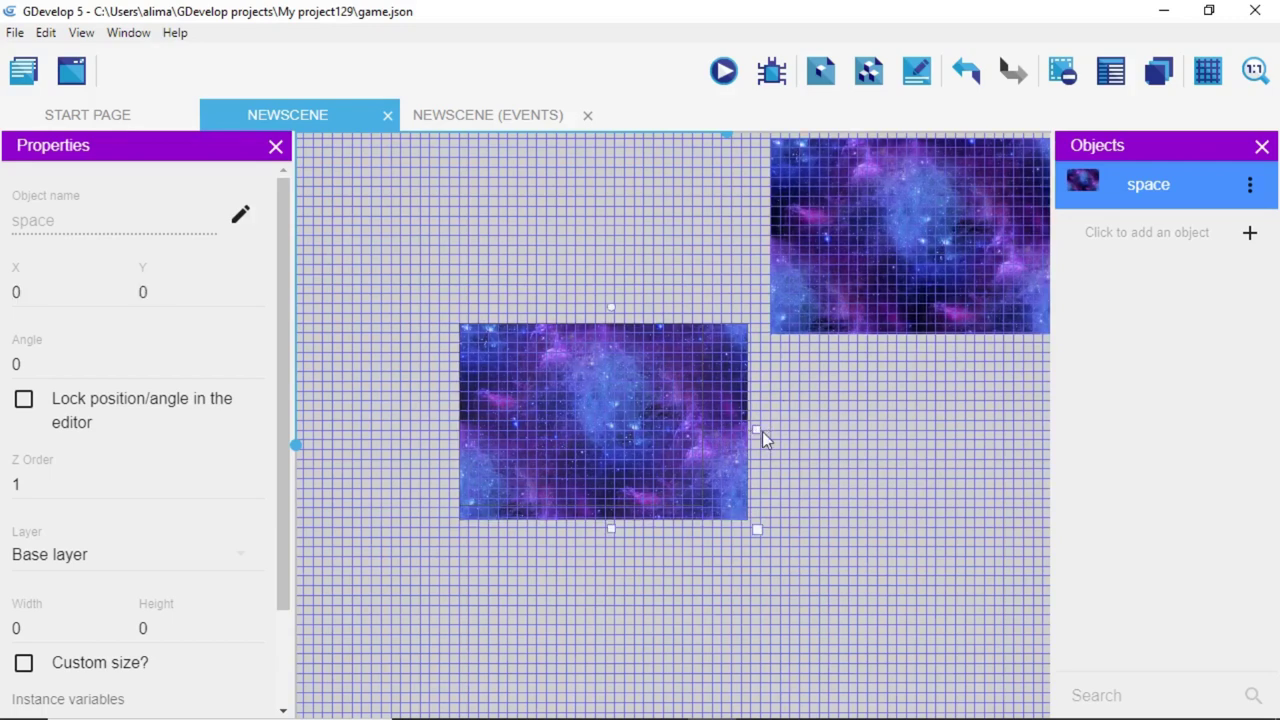
drag(757, 430, 750, 428)
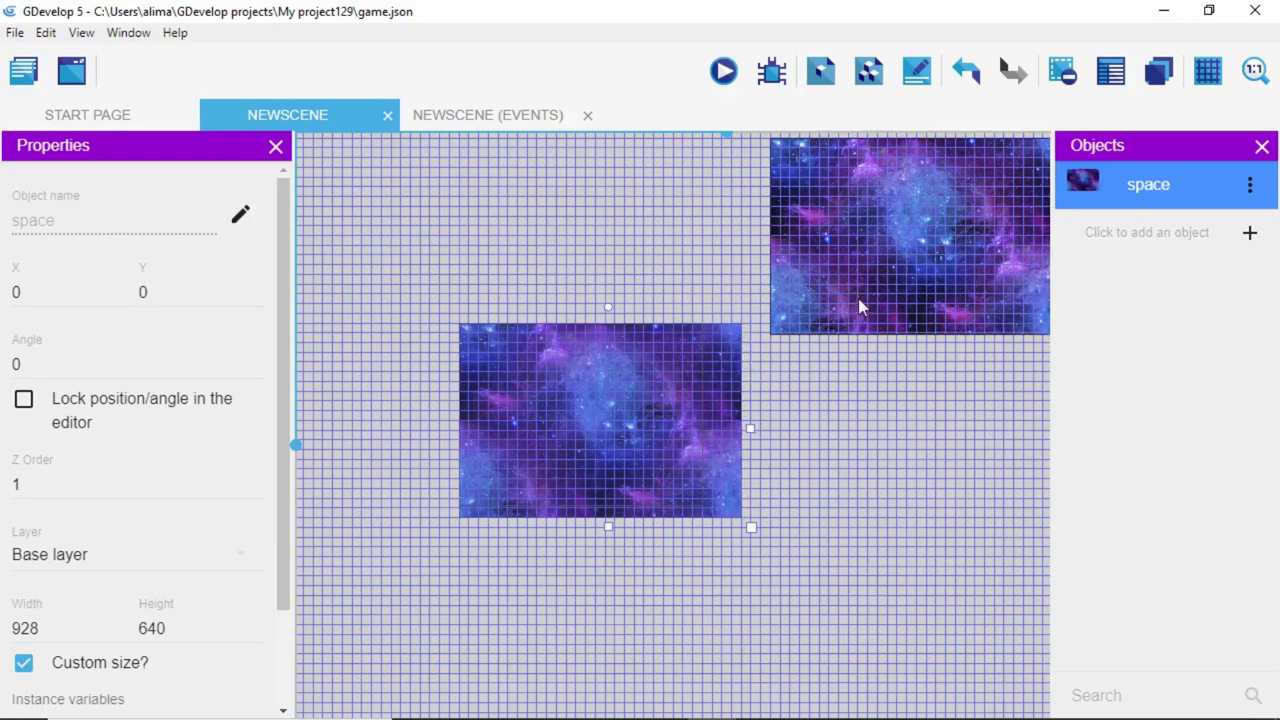
drag(860, 290, 848, 471)
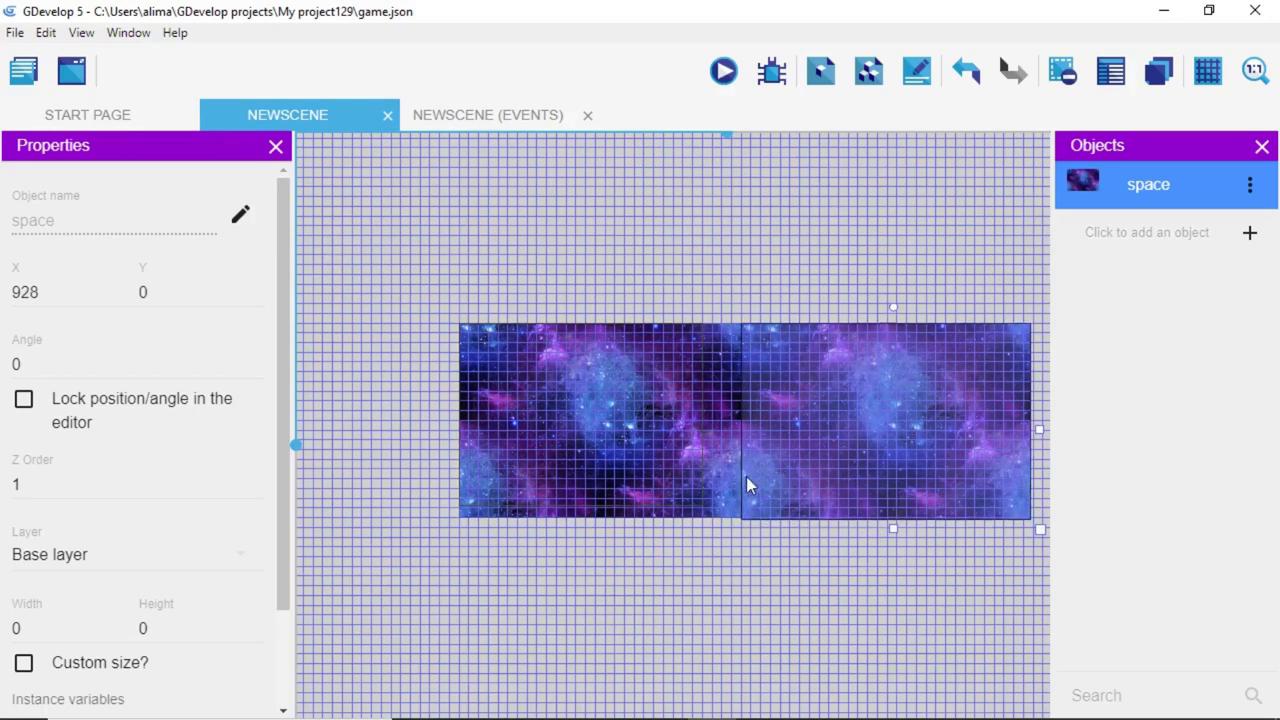
click(893, 528)
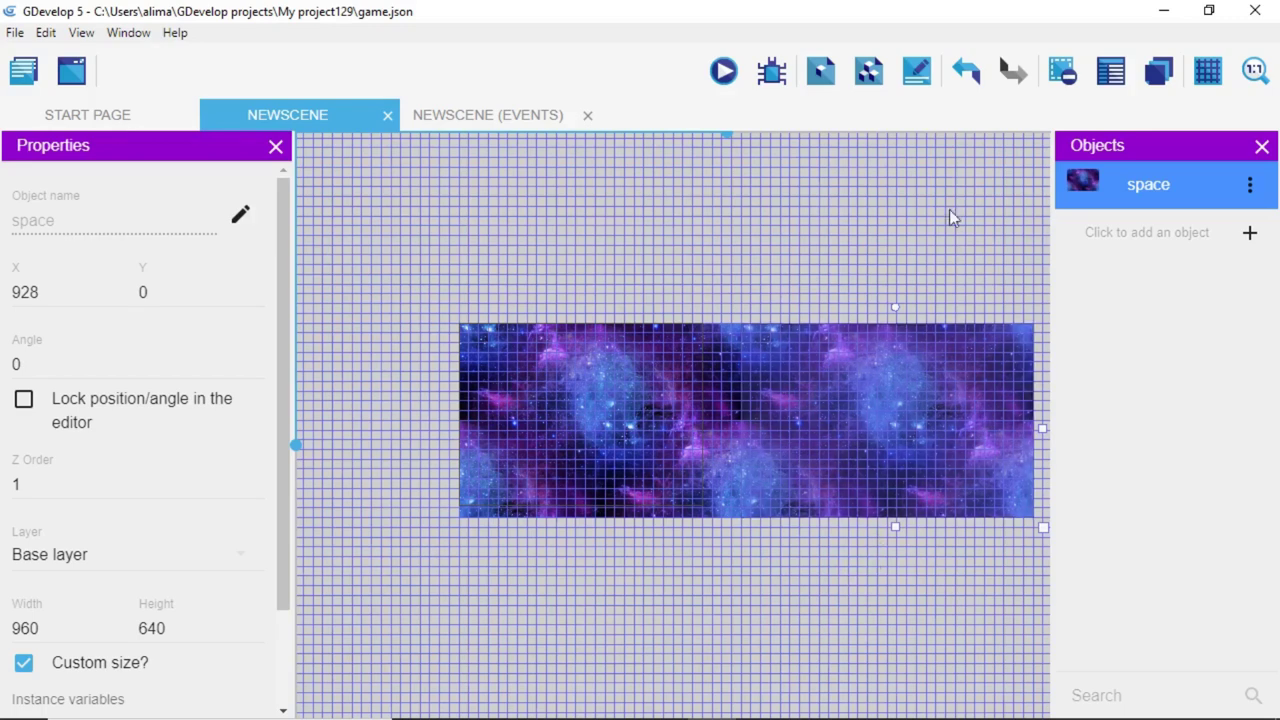
Hide the grid and deselect the second space sprite.
click(1208, 72)
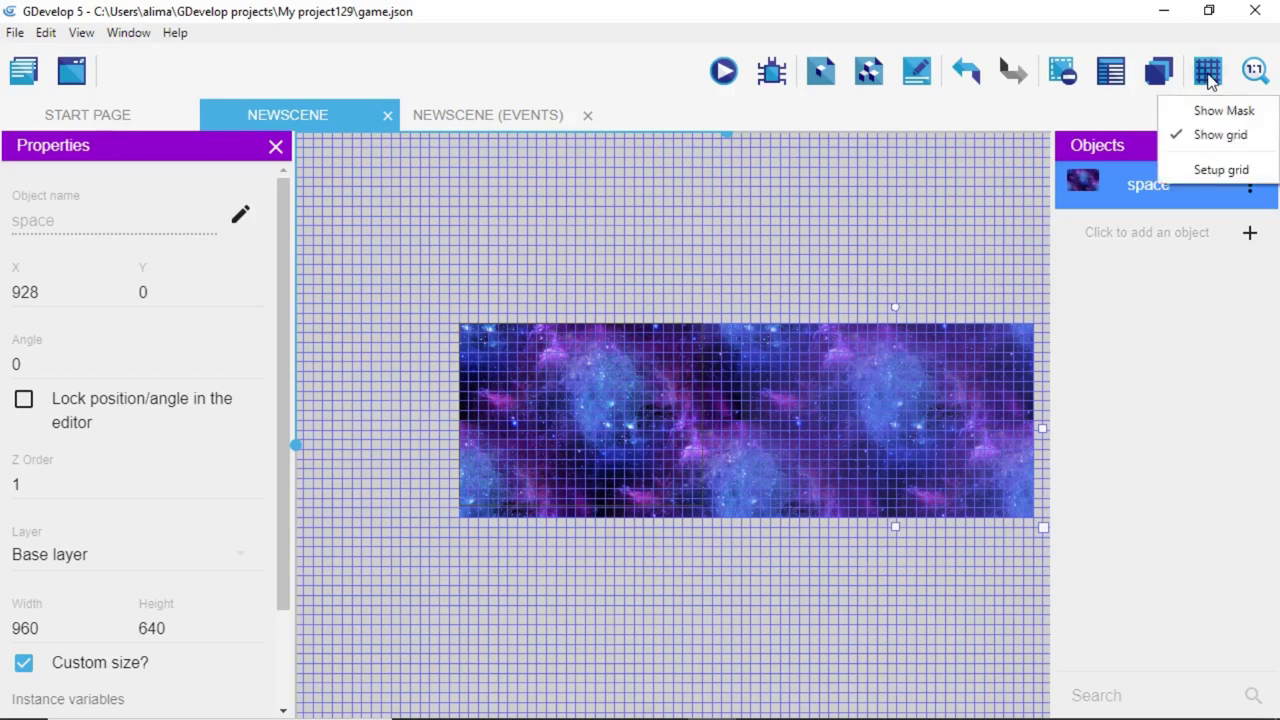
click(1180, 143)
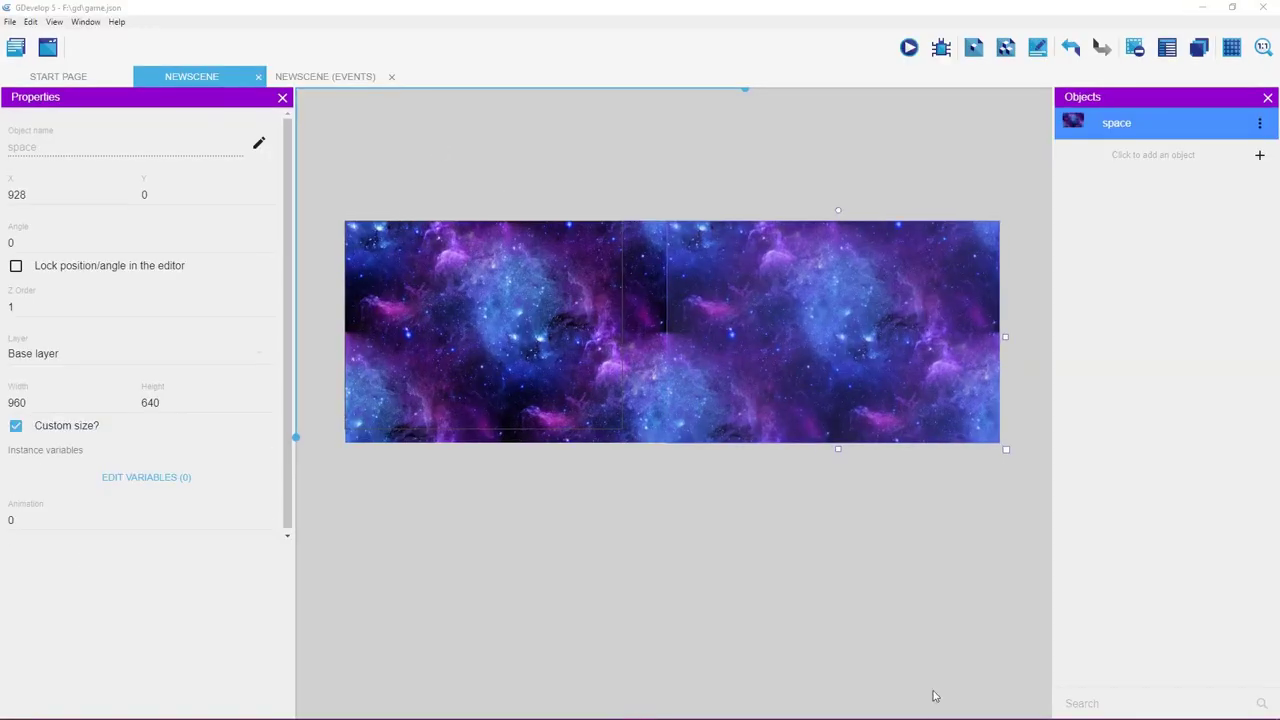
click(893, 650)
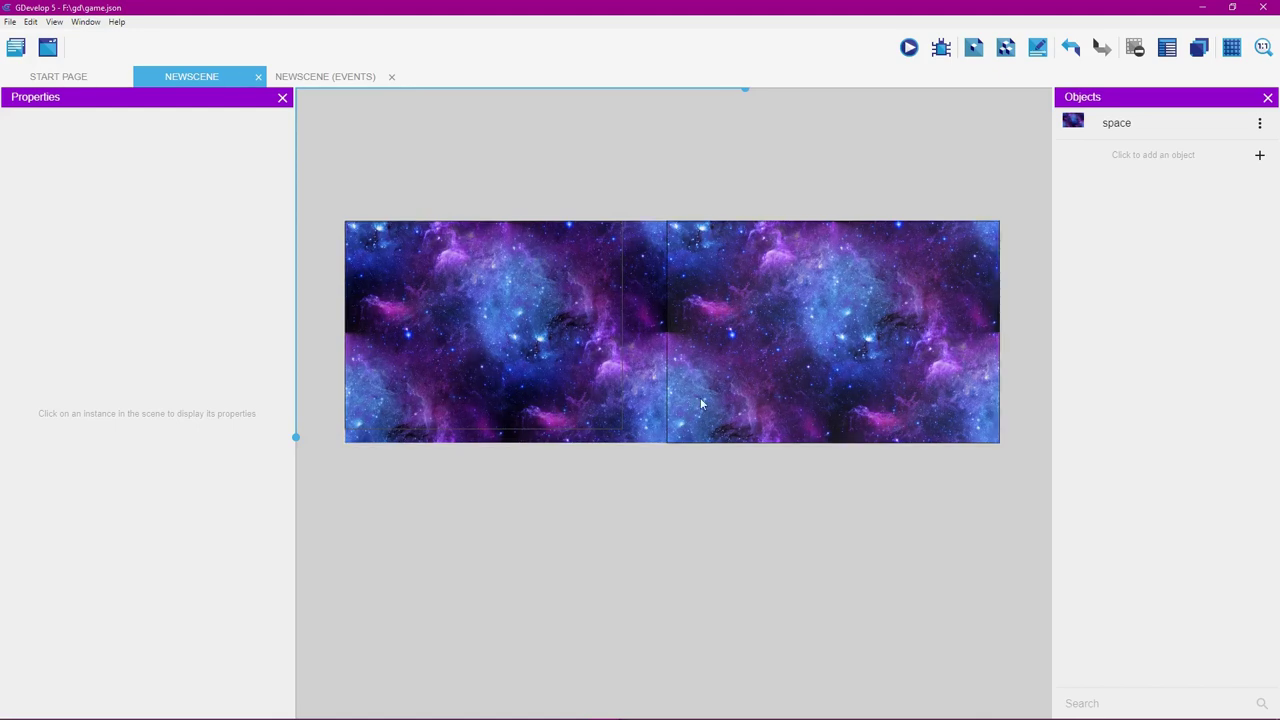
Show the grid again and shift both space sprites one grid cell left, the second to X 896, Y 0.
click(614, 393)
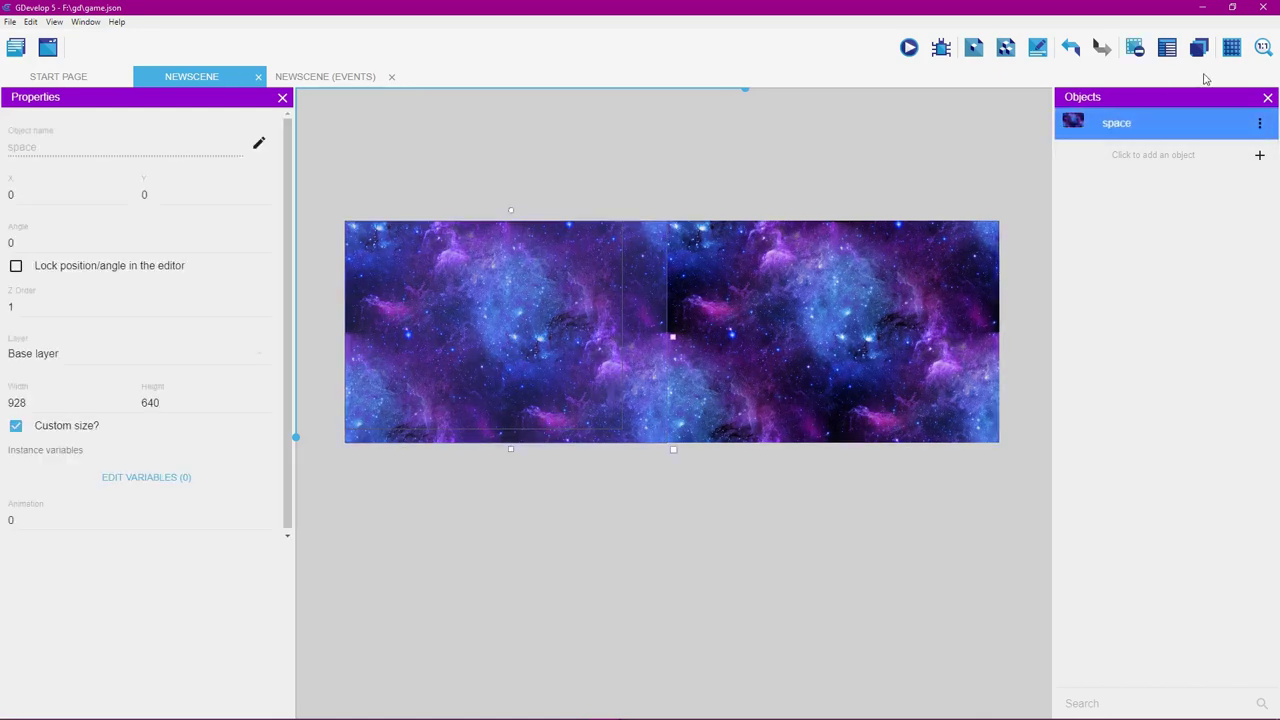
click(1230, 52)
click(1220, 88)
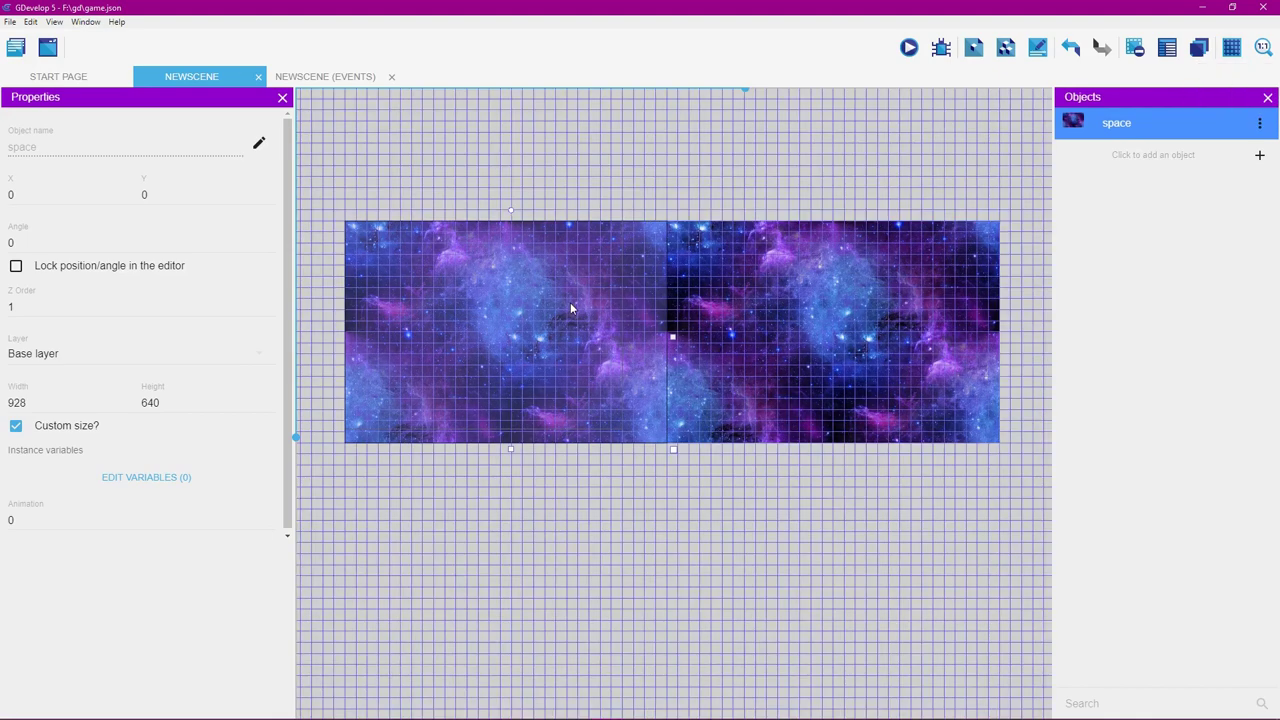
drag(570, 302, 568, 302)
click(724, 305)
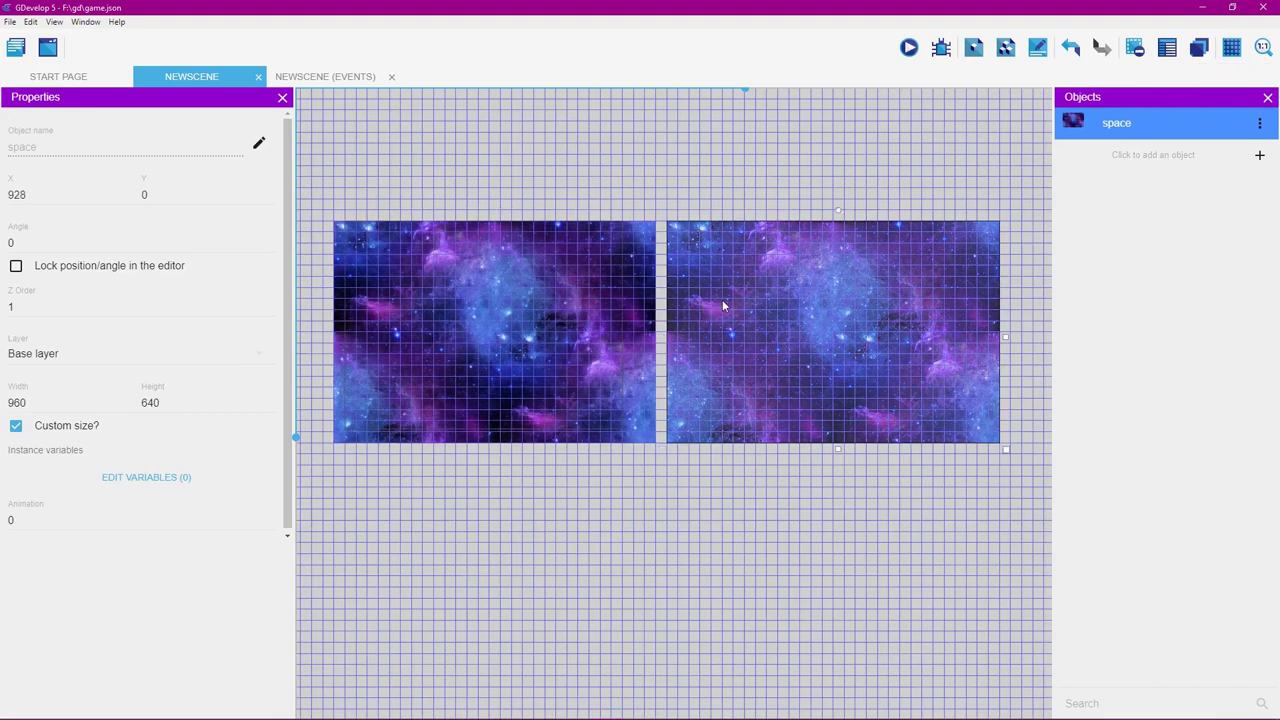
drag(724, 305, 717, 305)
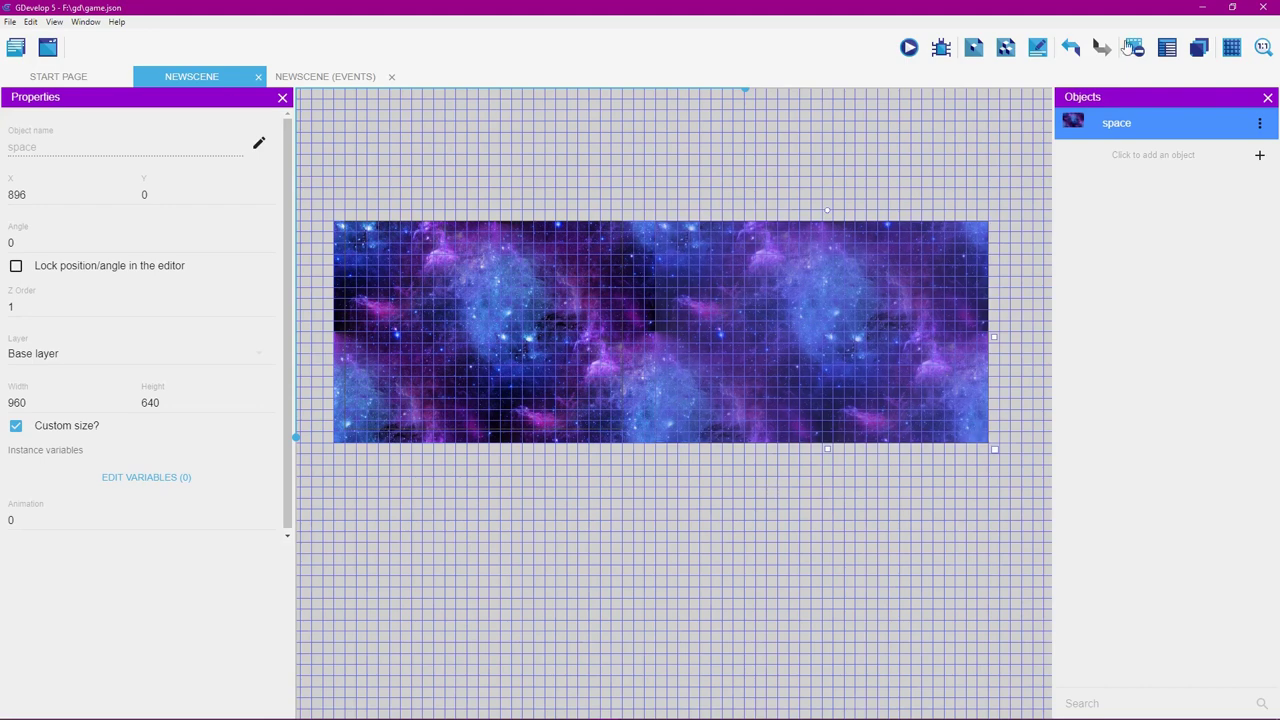
Hide the grid and preview the scrolling background, closing the preview after checking the seam between the space sprites.
click(1230, 50)
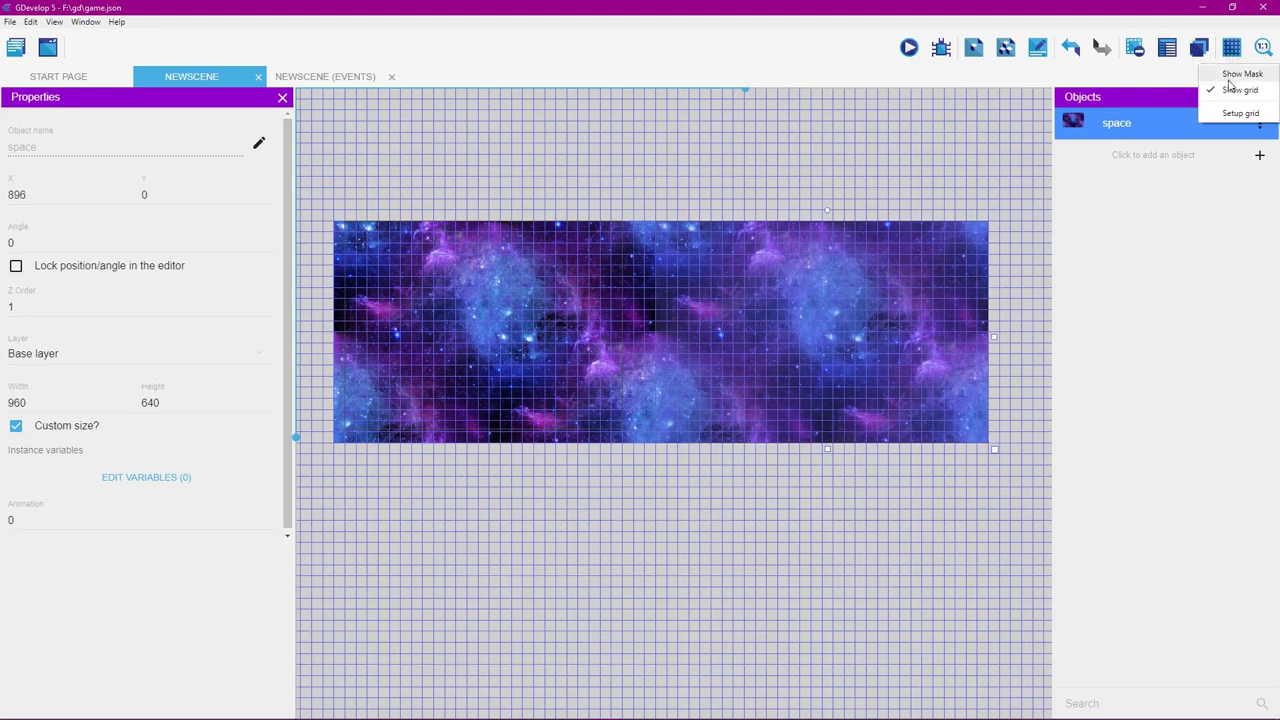
click(1228, 89)
click(908, 48)
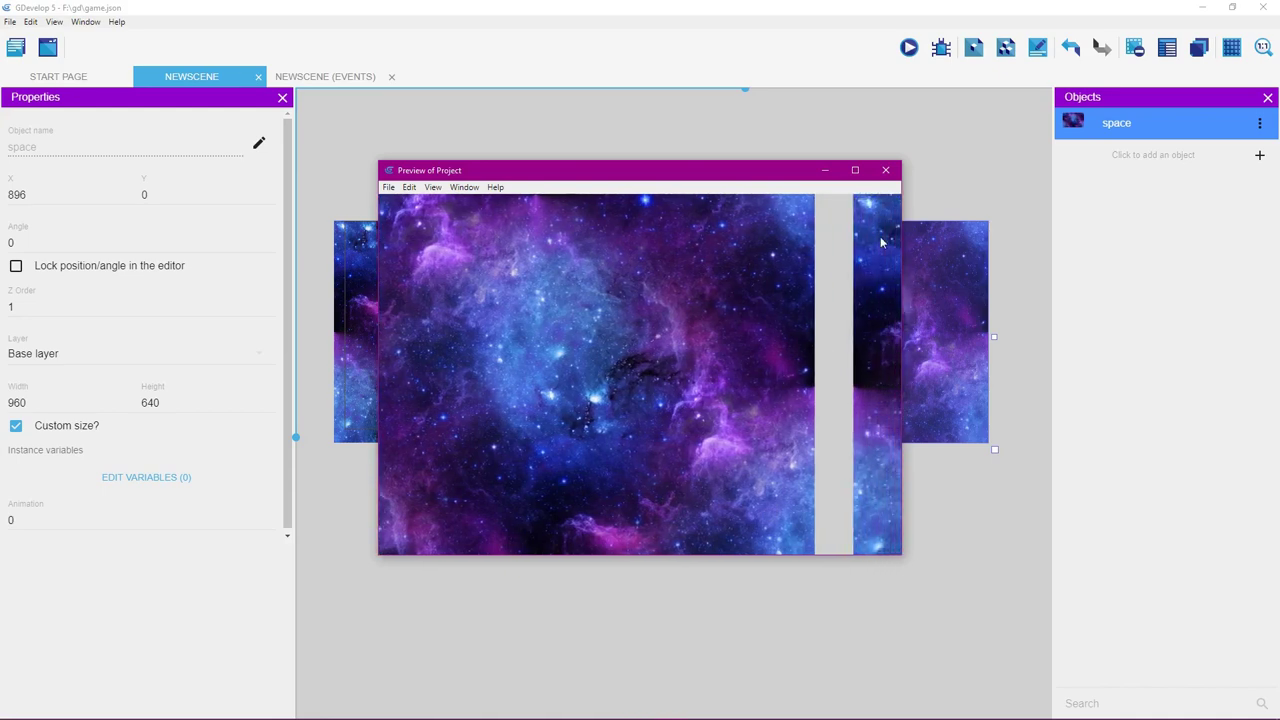
click(885, 170)
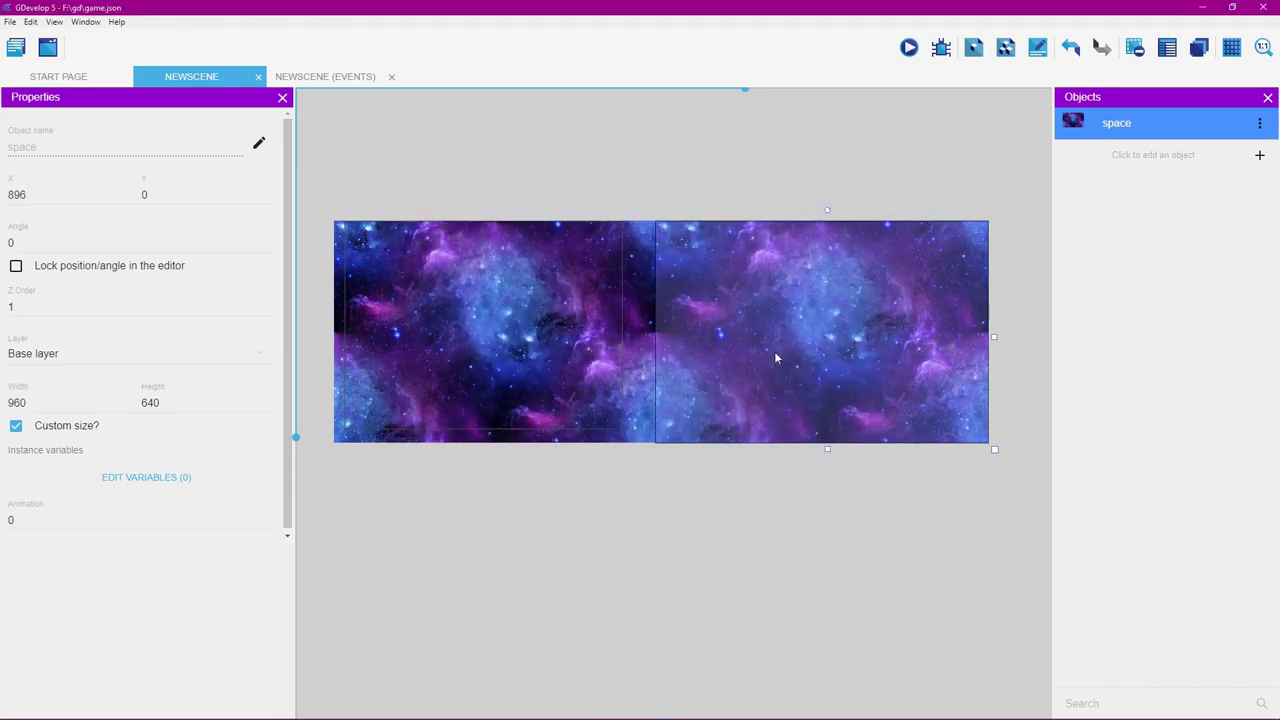
Delete the second space sprite and, with the grid shown, widen the remaining one to 1152 × 640.
right_click(797, 345)
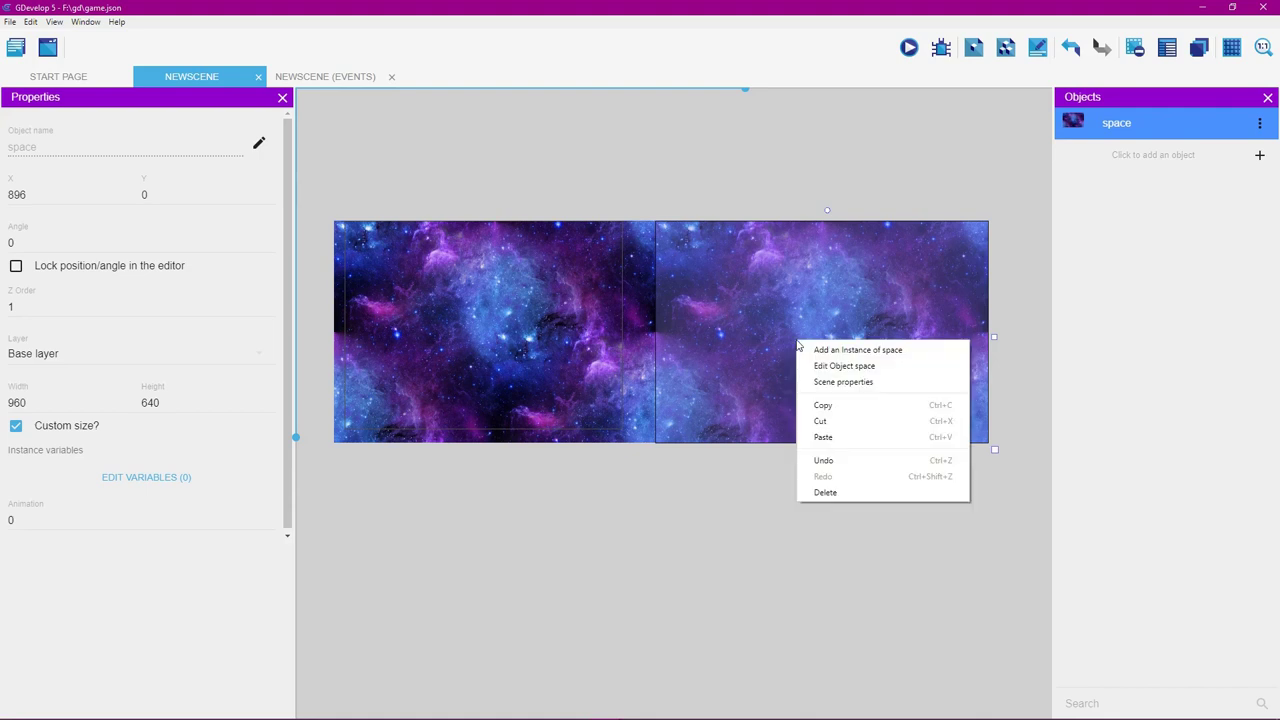
click(838, 497)
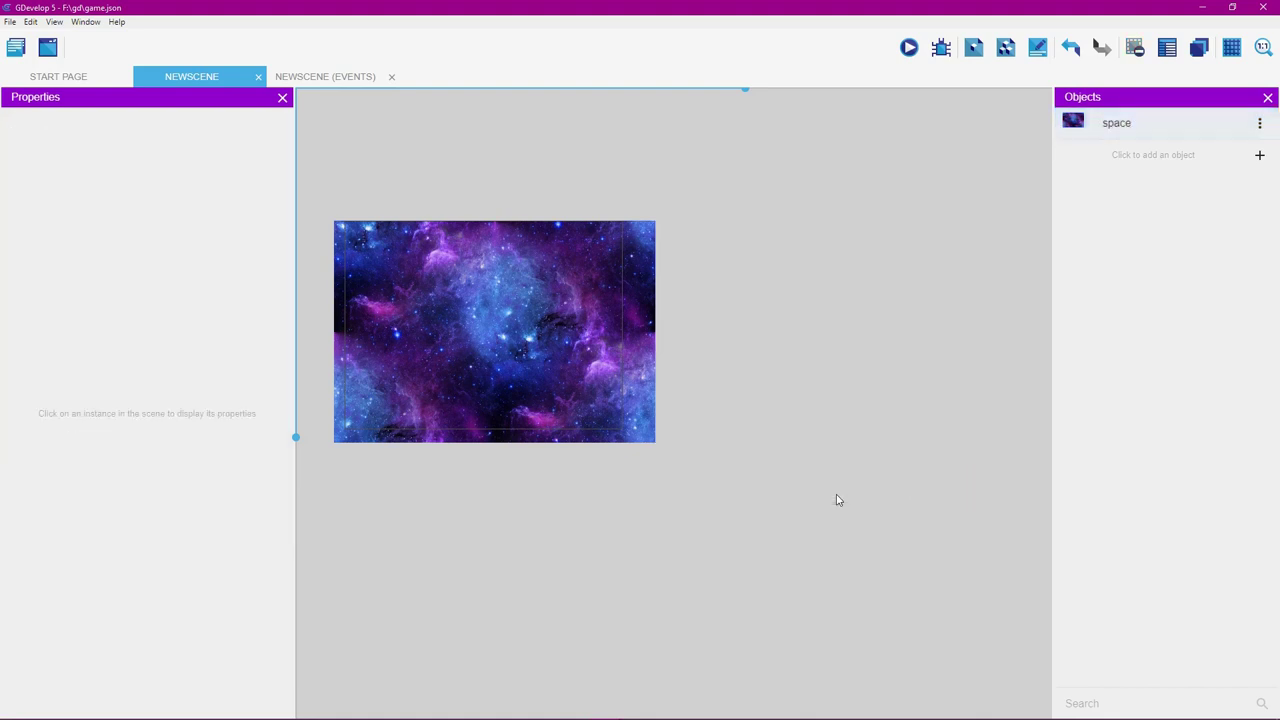
click(534, 357)
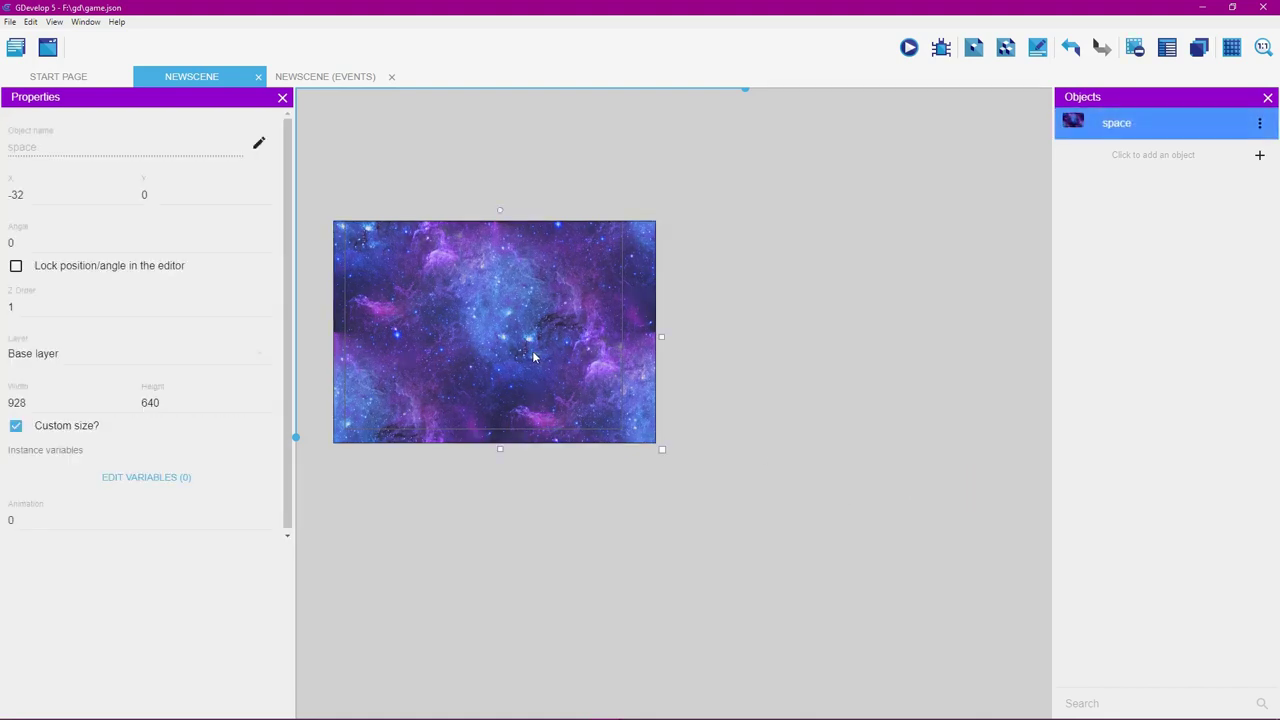
click(1233, 52)
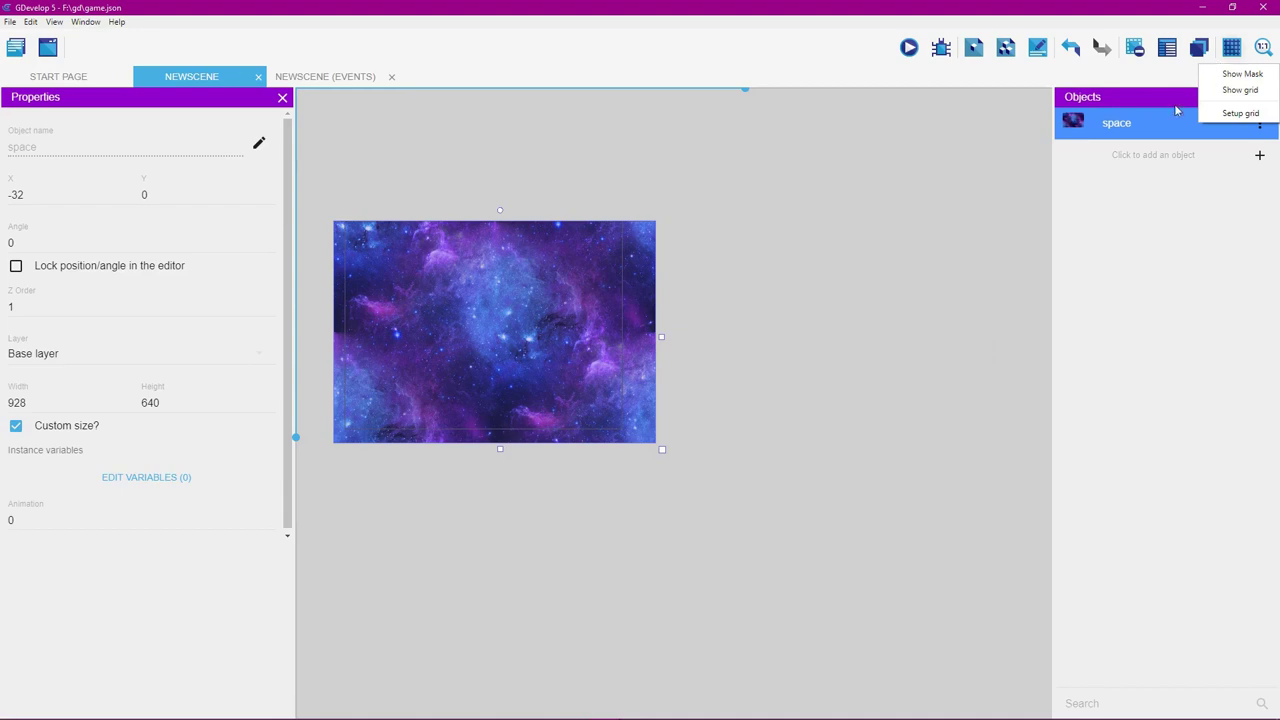
click(1236, 90)
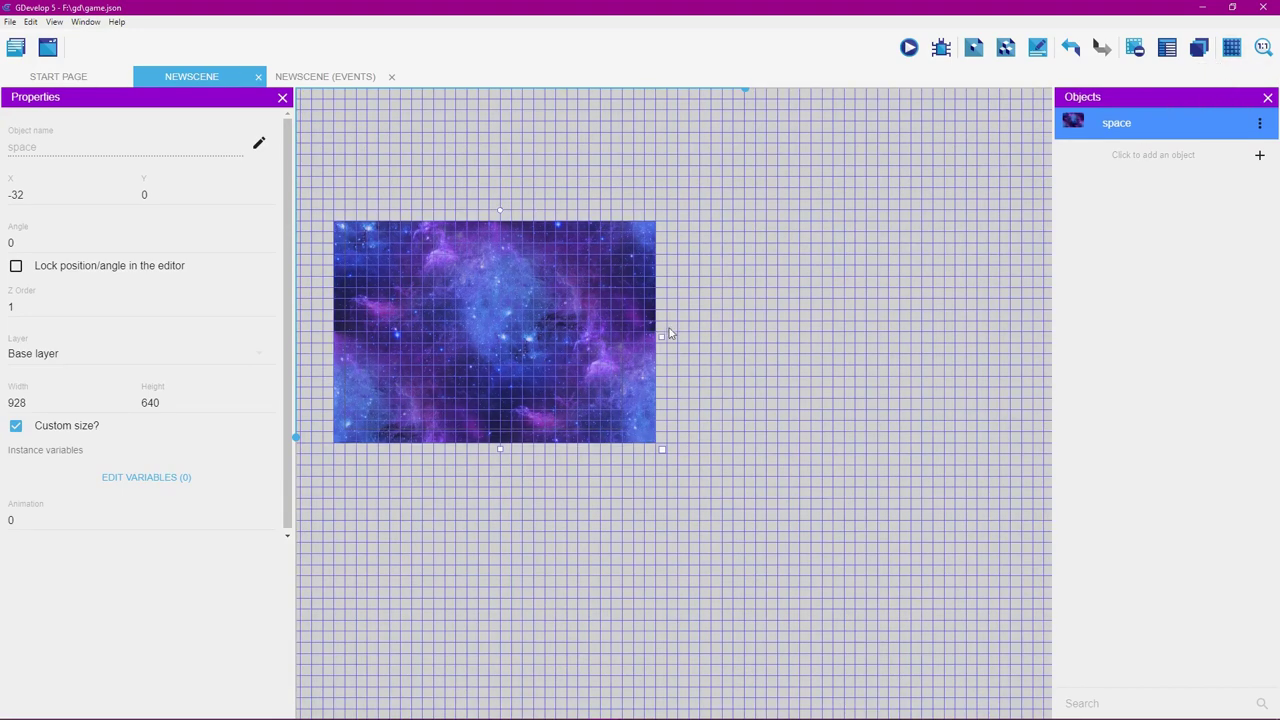
drag(663, 337, 743, 347)
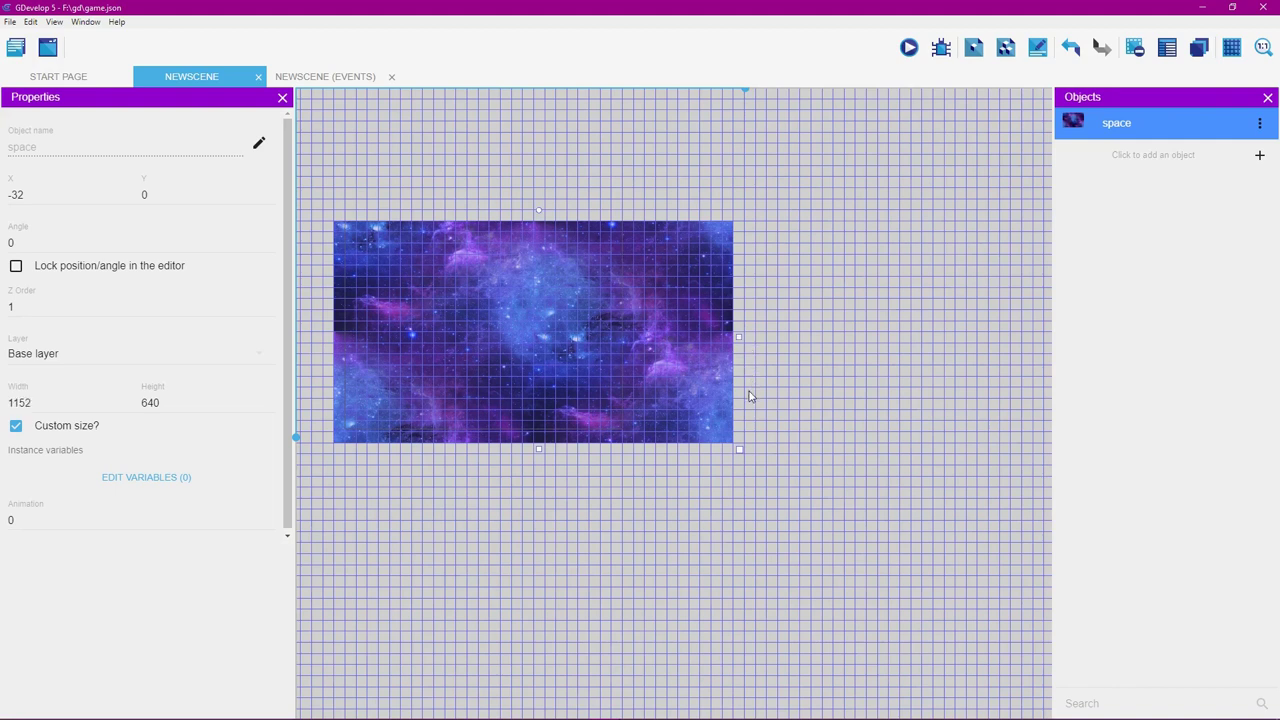
Copy the widened space sprite and place the pasted instance against its right edge at X 1120, Y 0.
right_click(705, 381)
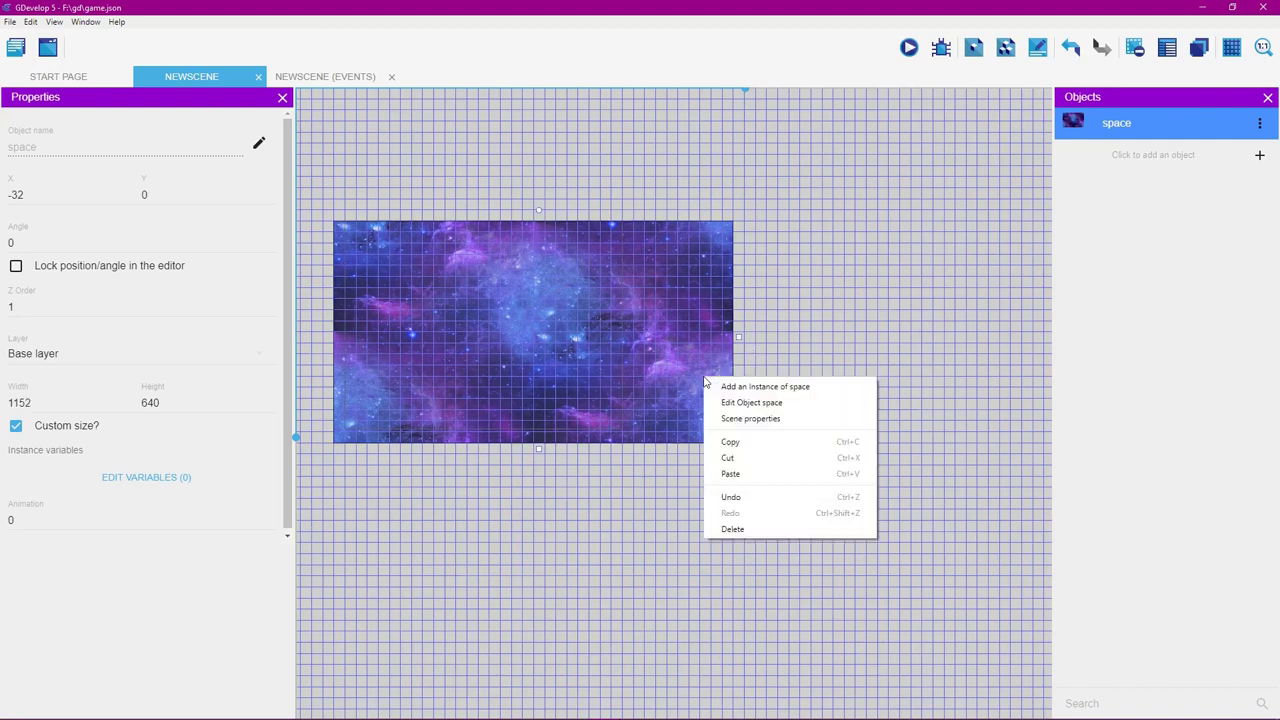
click(741, 444)
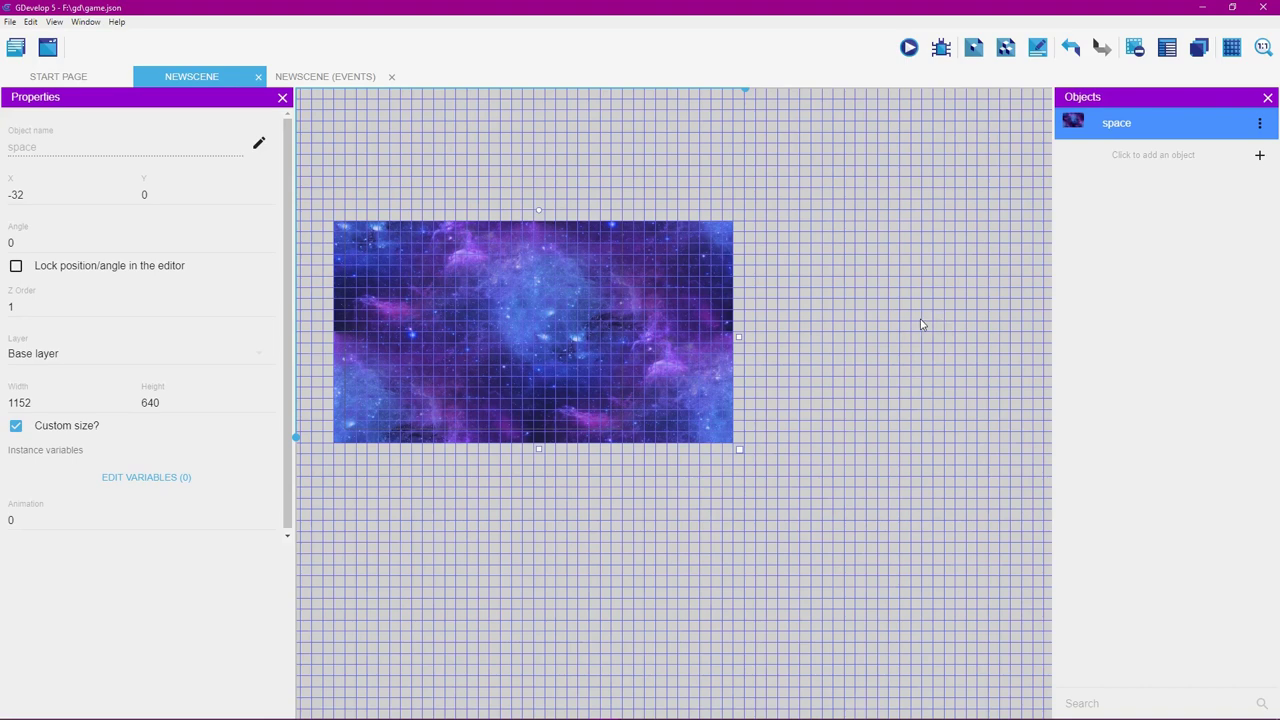
right_click(922, 324)
click(960, 418)
drag(729, 265, 890, 315)
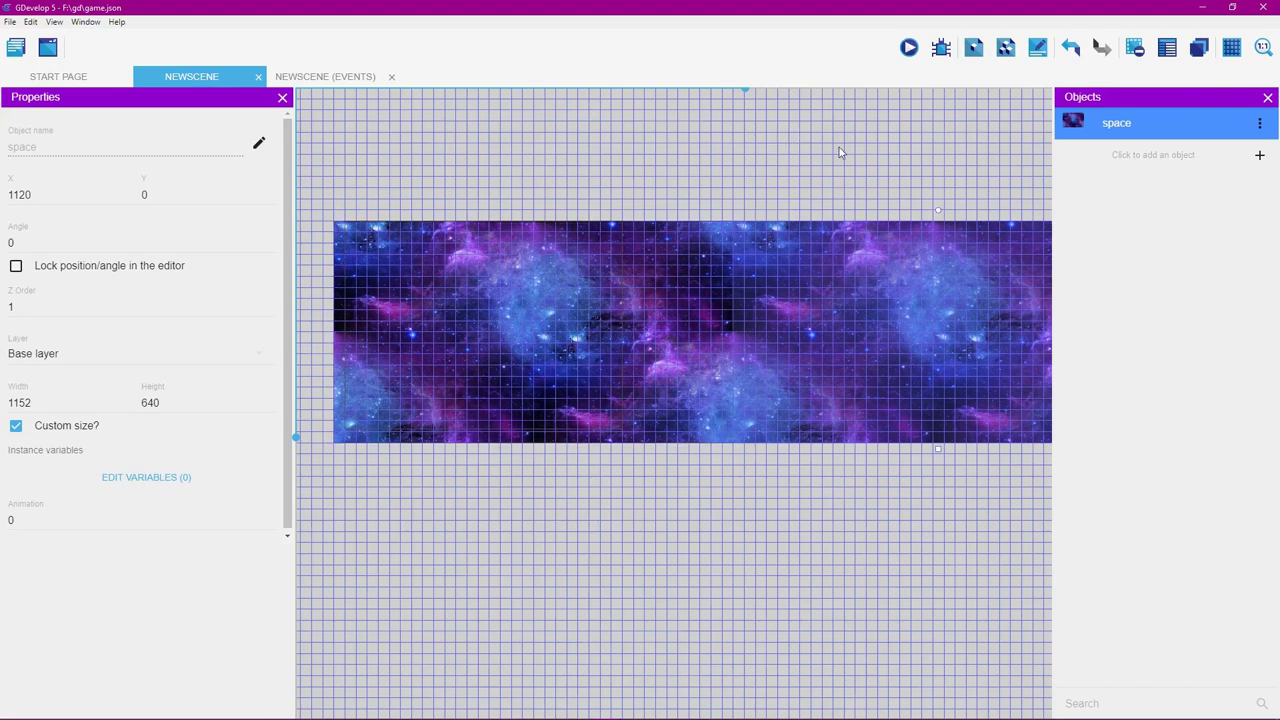
click(849, 151)
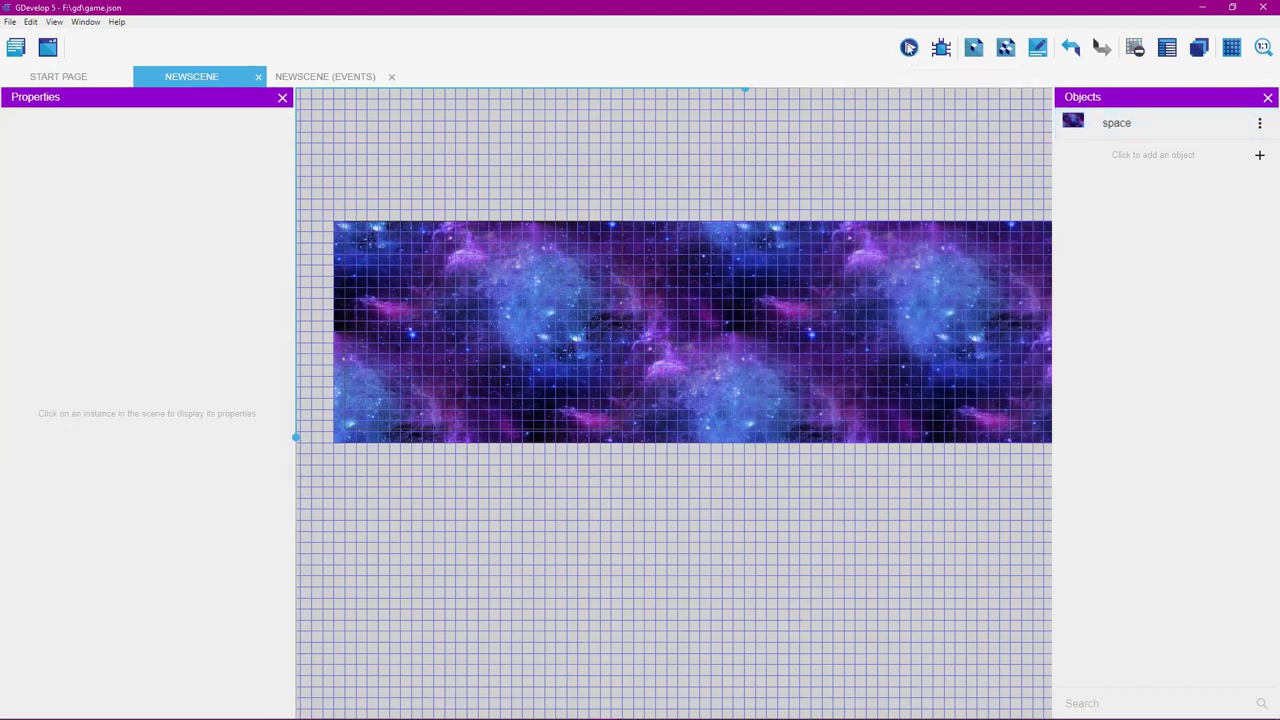
Preview the game to check the scrolling of the widened space sprites, and close the preview.
click(909, 47)
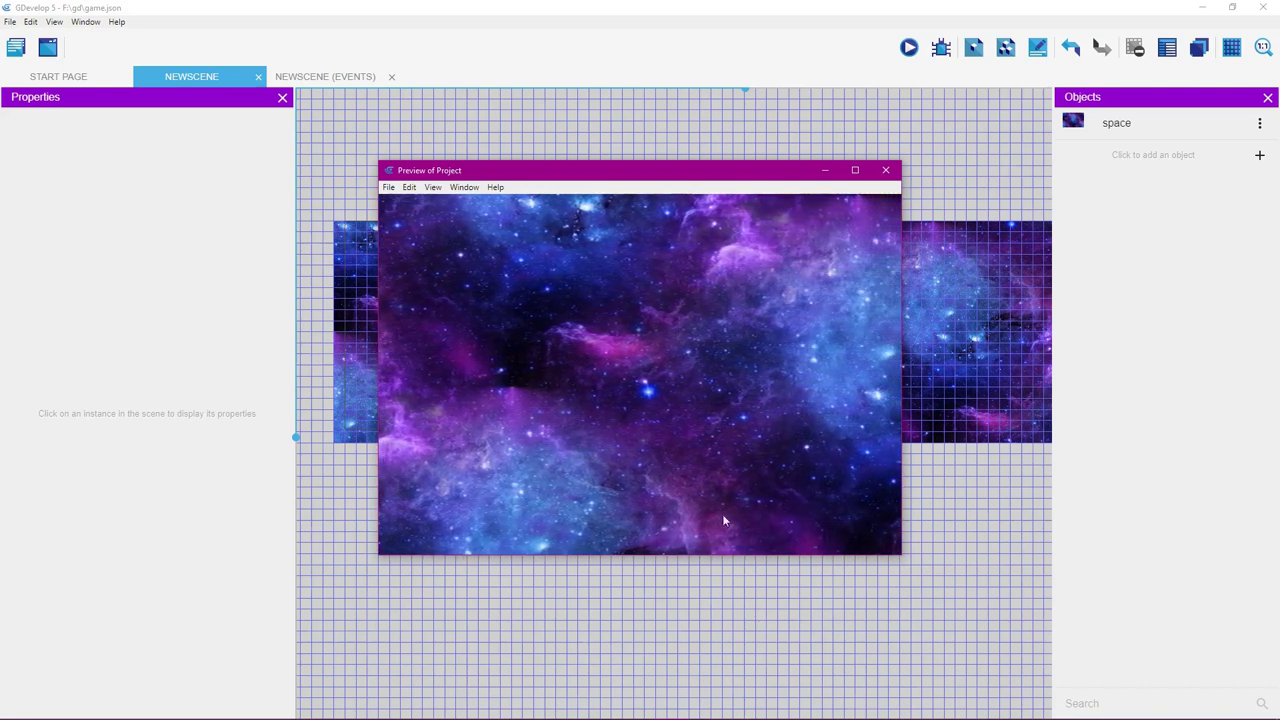
click(886, 172)
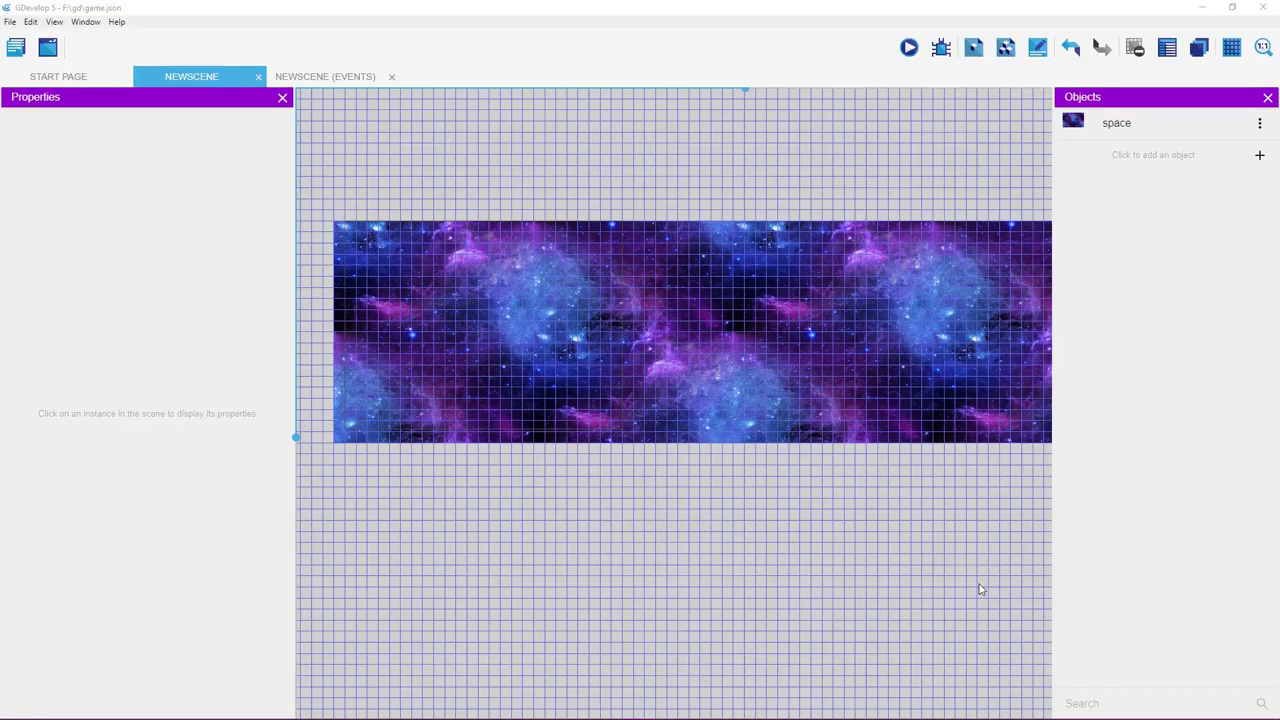
click(905, 610)
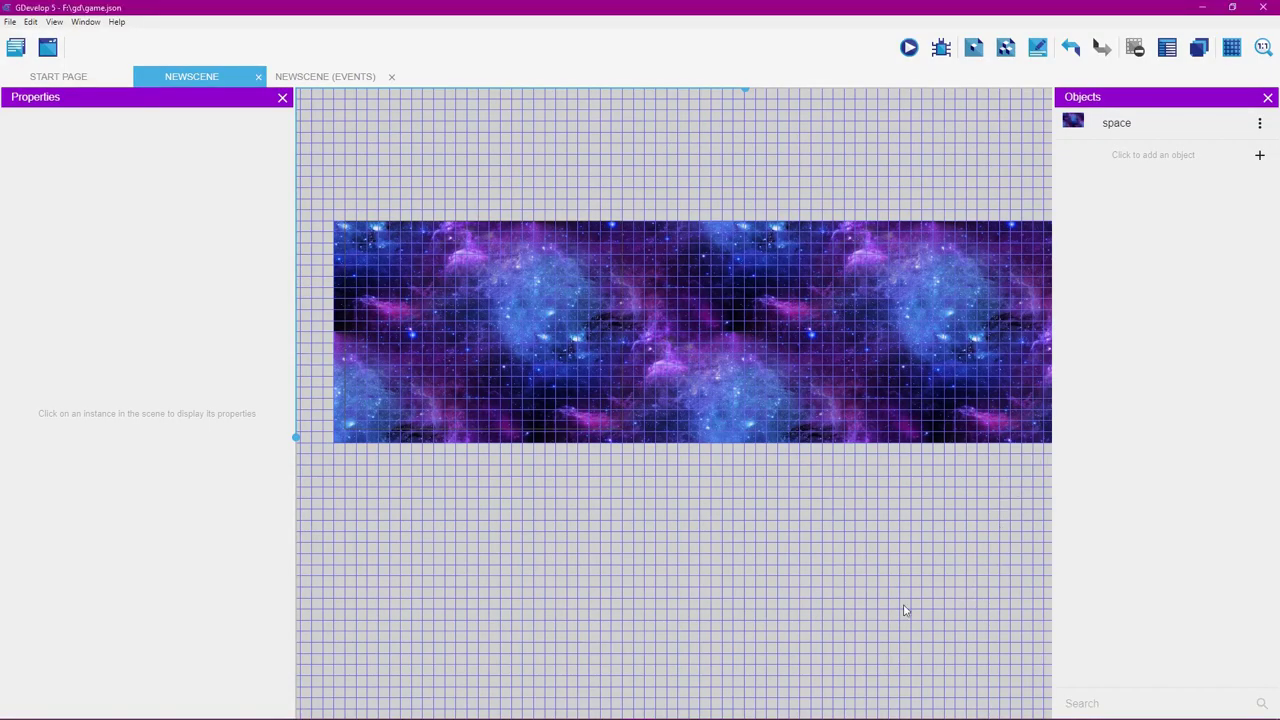
Hide the grid and add a new Sprite object named player.
click(1229, 54)
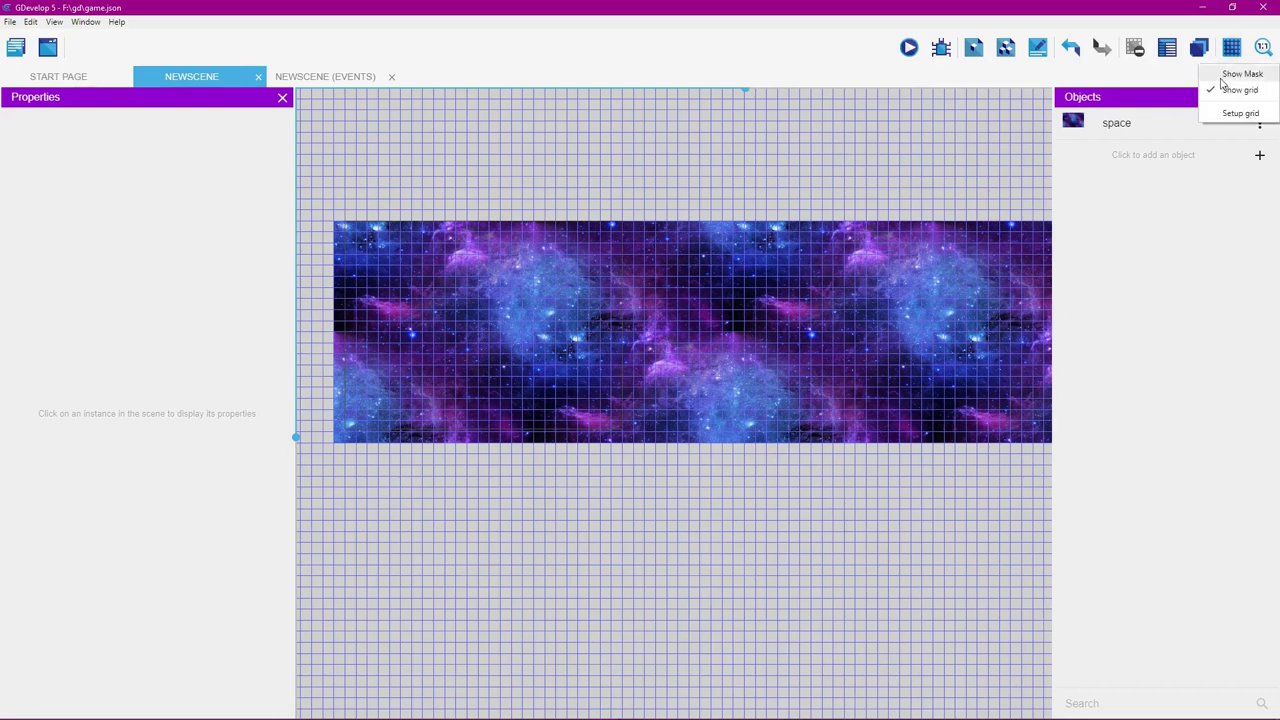
click(1213, 91)
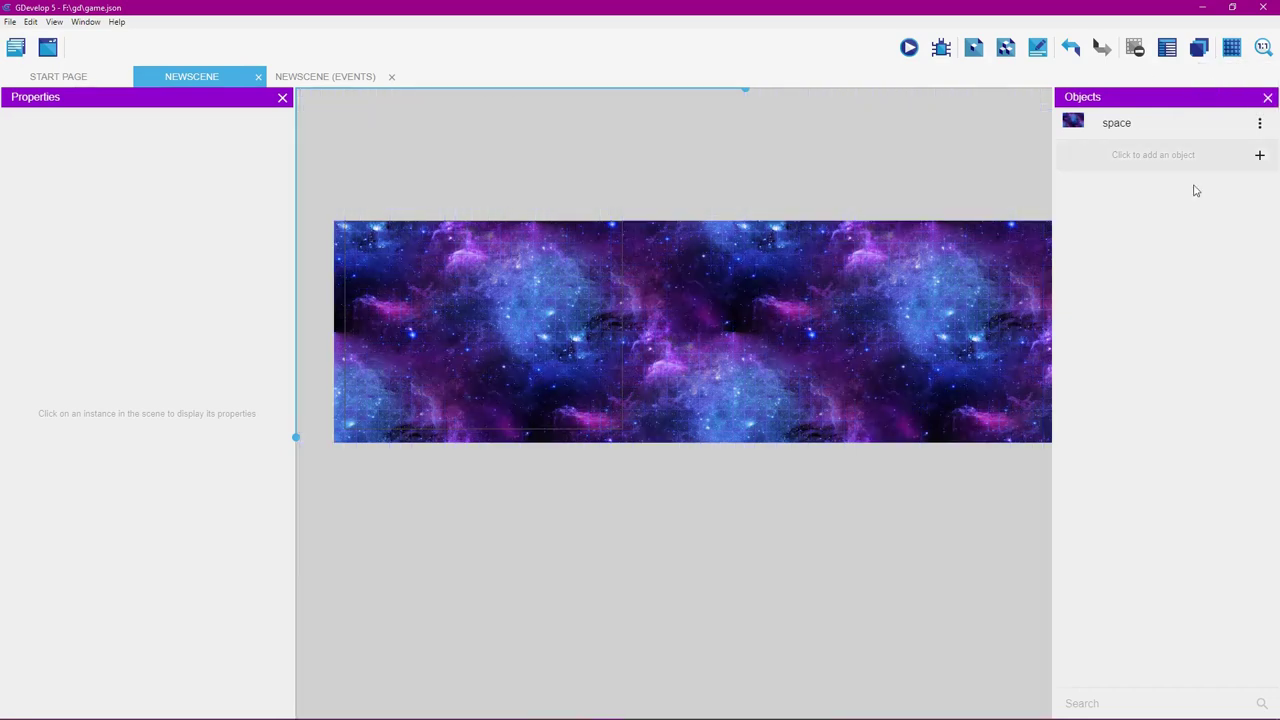
click(1260, 157)
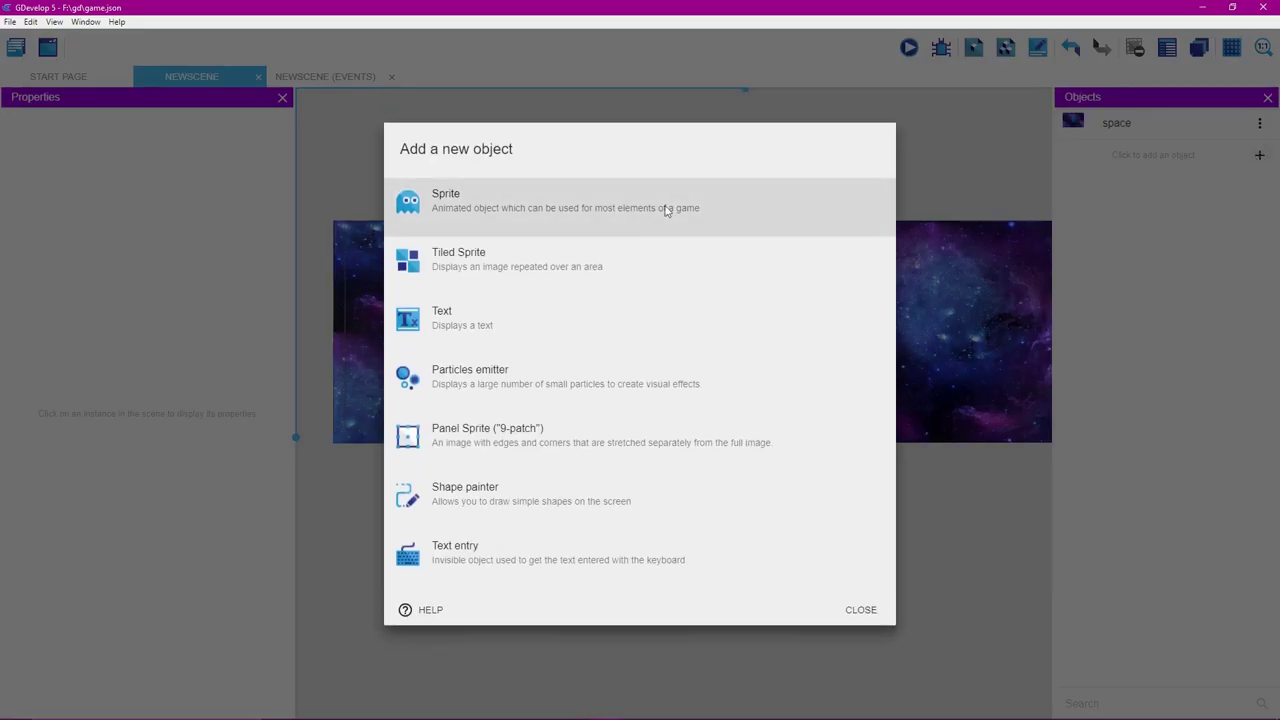
click(720, 205)
double_click(541, 358)
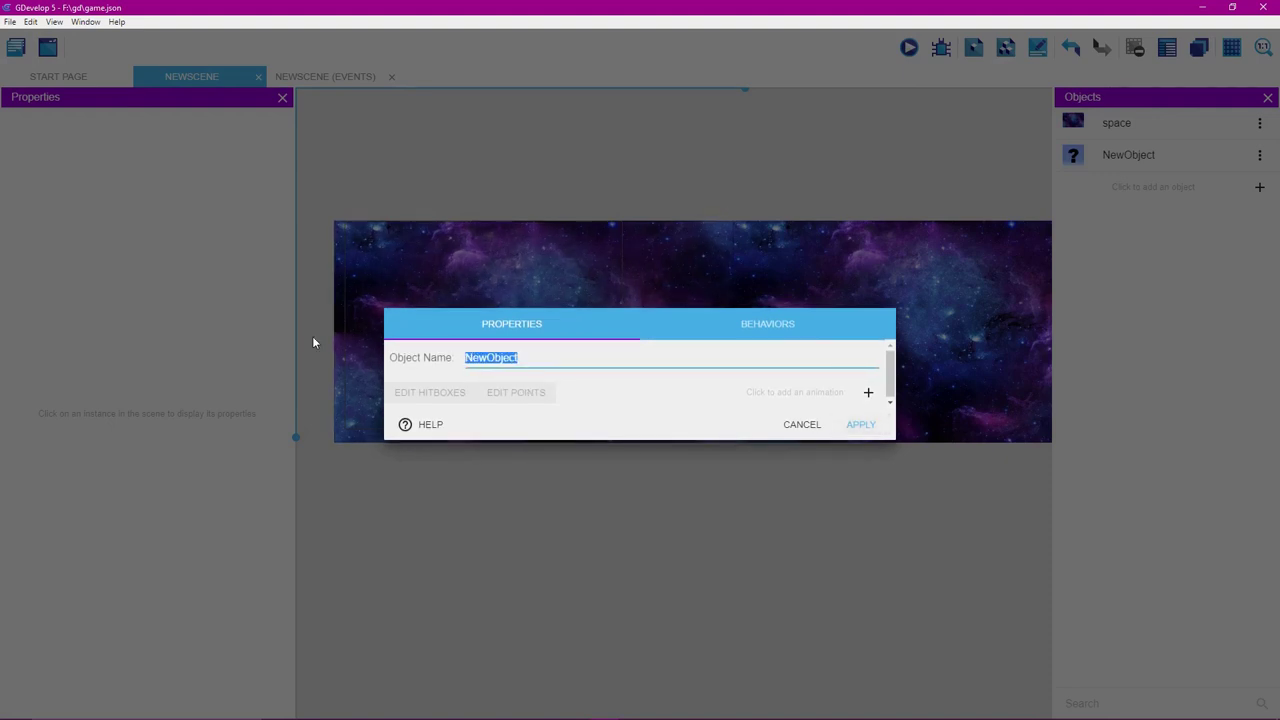
key(BackSpace)
text(player)
Add a first animation named idle to the player, using the idlejet image from the Desktop folder space shooter\idle jet.
click(868, 394)
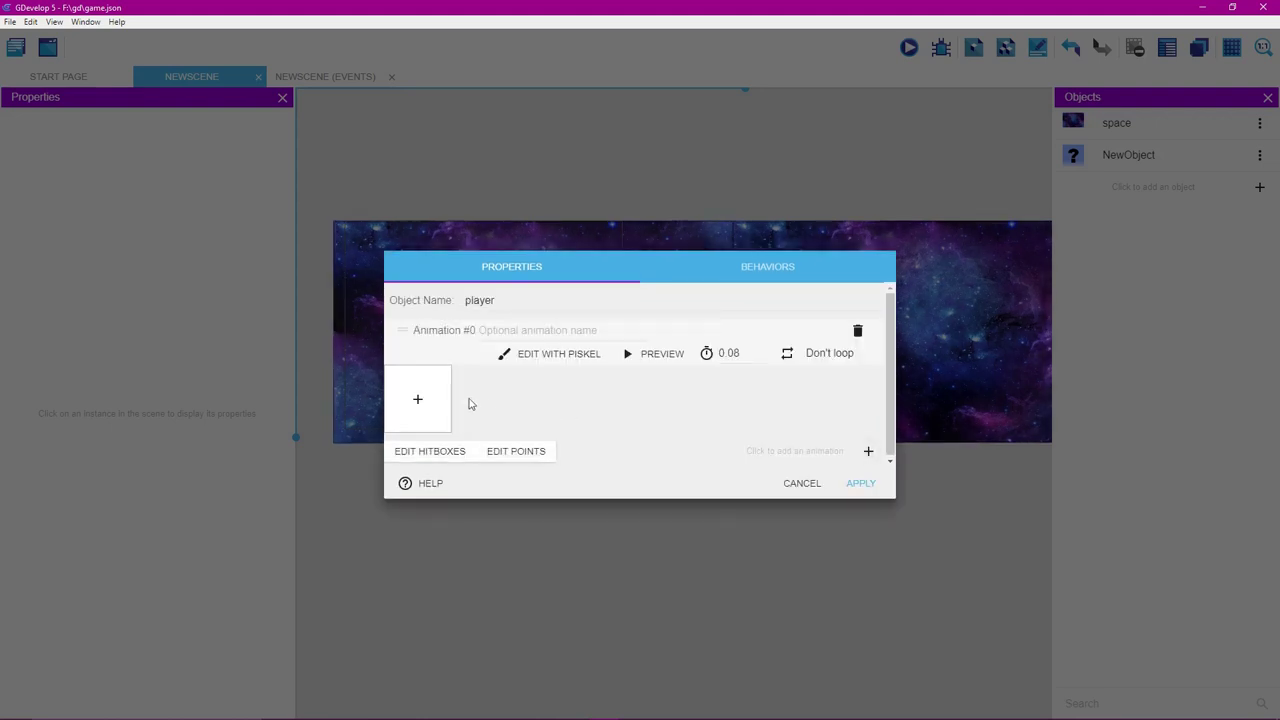
click(418, 401)
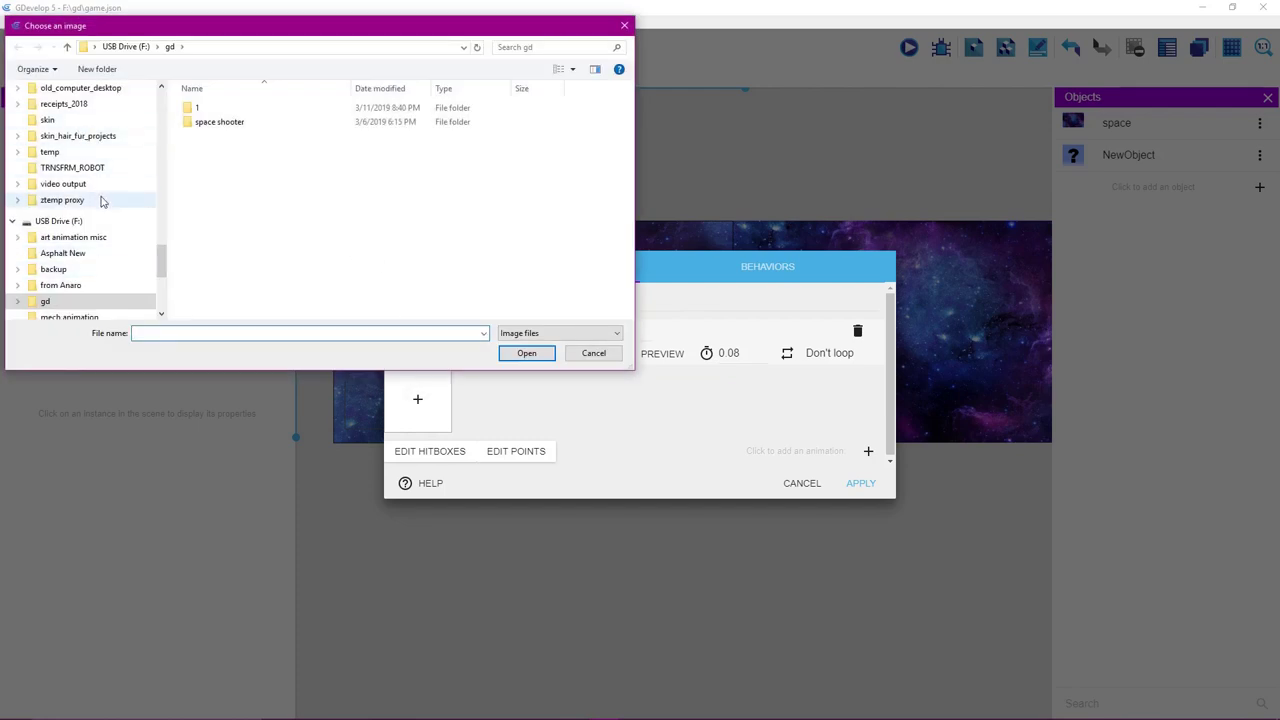
scroll(101, 200, up, 8)
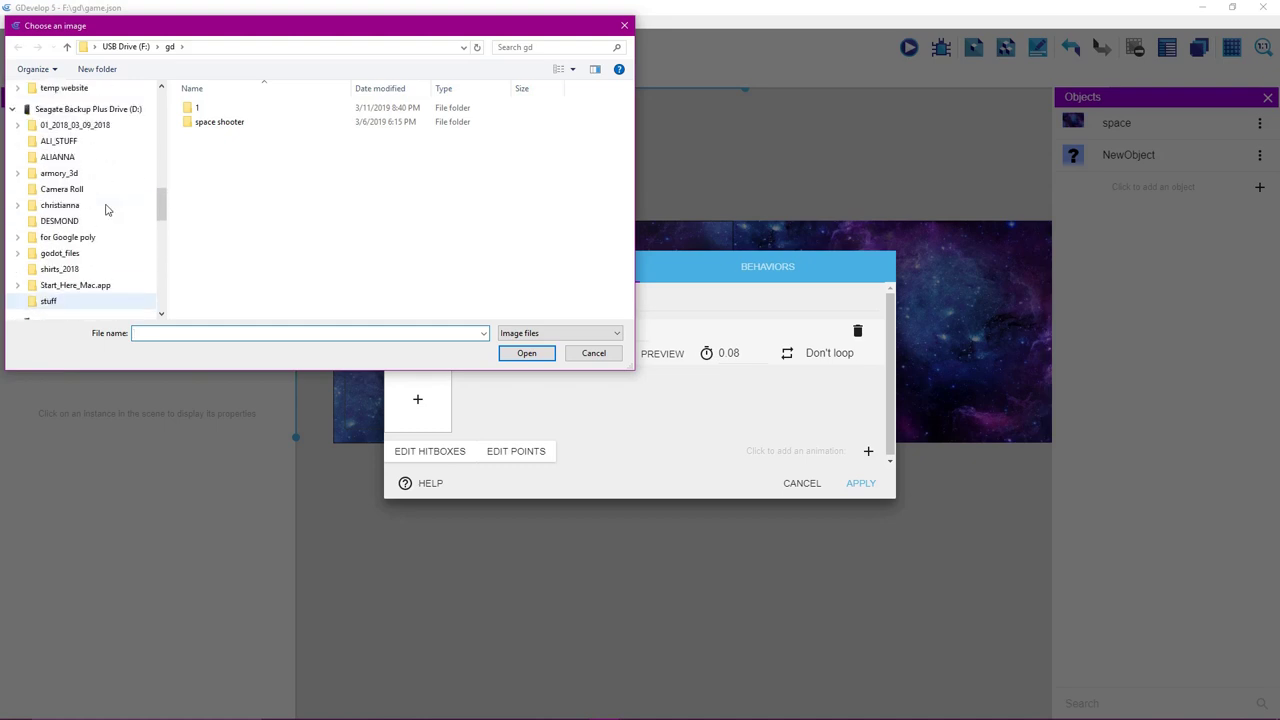
scroll(107, 207, up, 6)
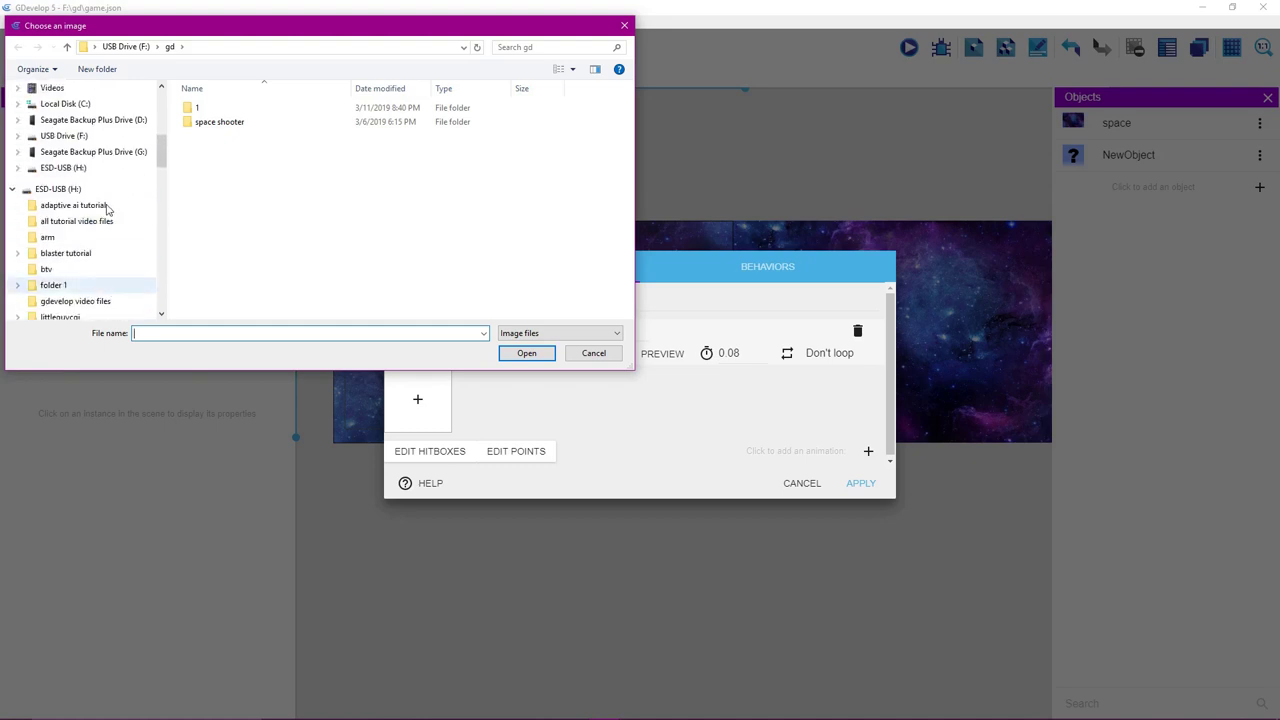
scroll(107, 207, up, 5)
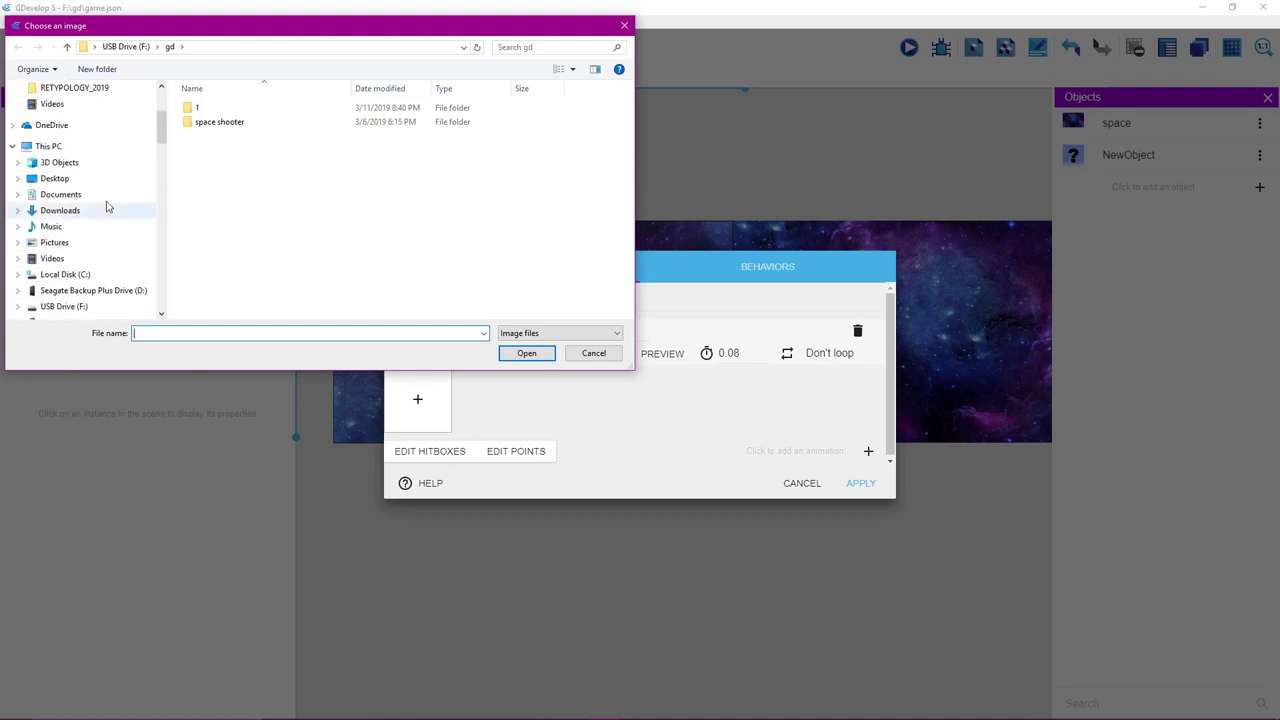
click(99, 183)
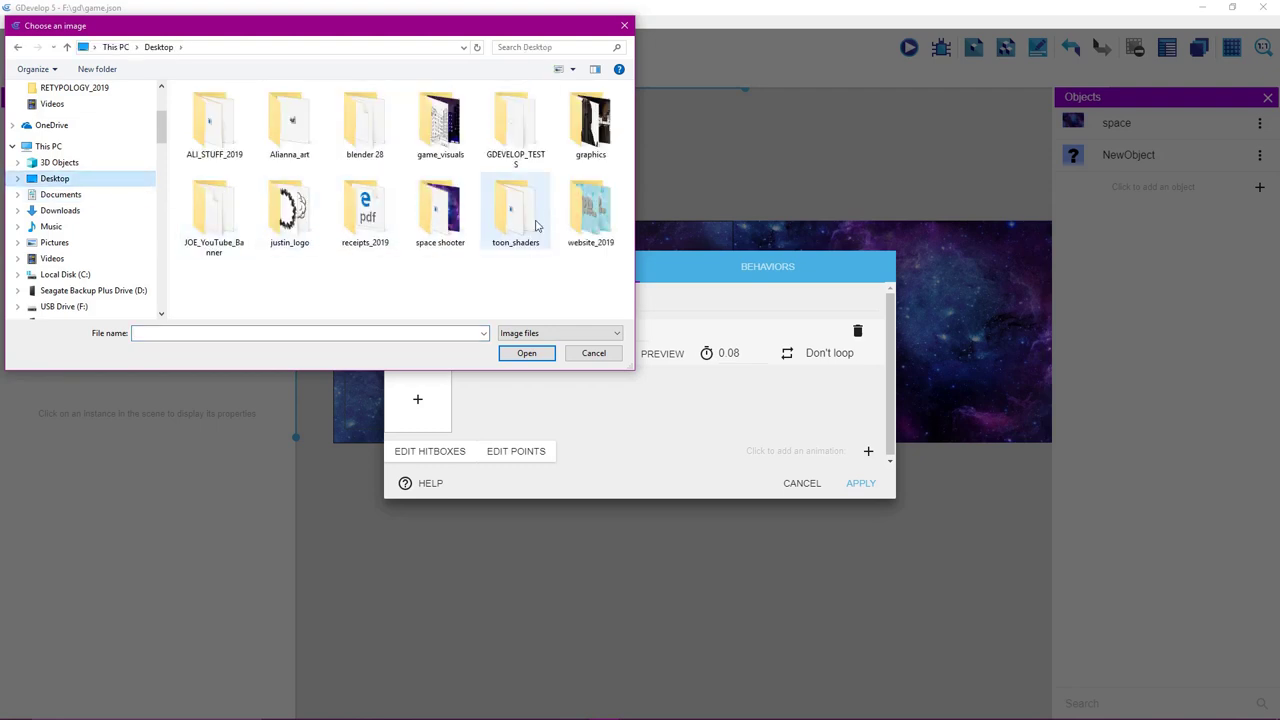
click(437, 215)
double_click(435, 222)
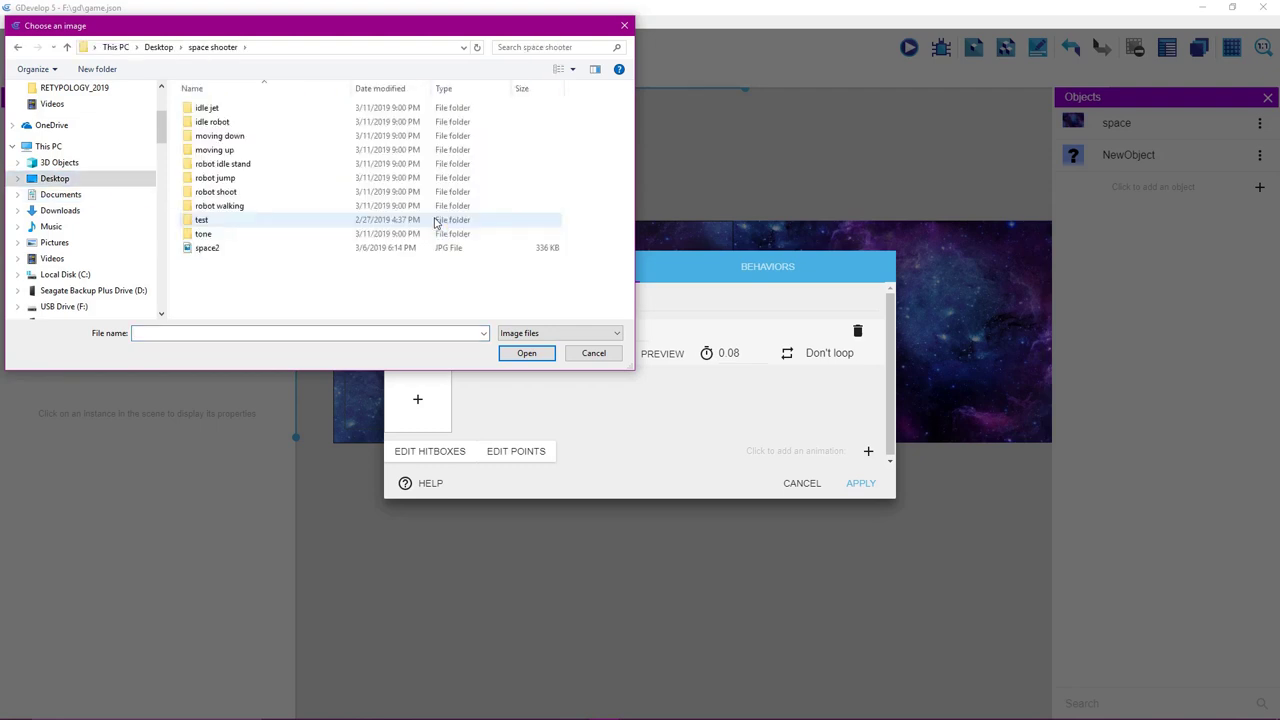
double_click(250, 112)
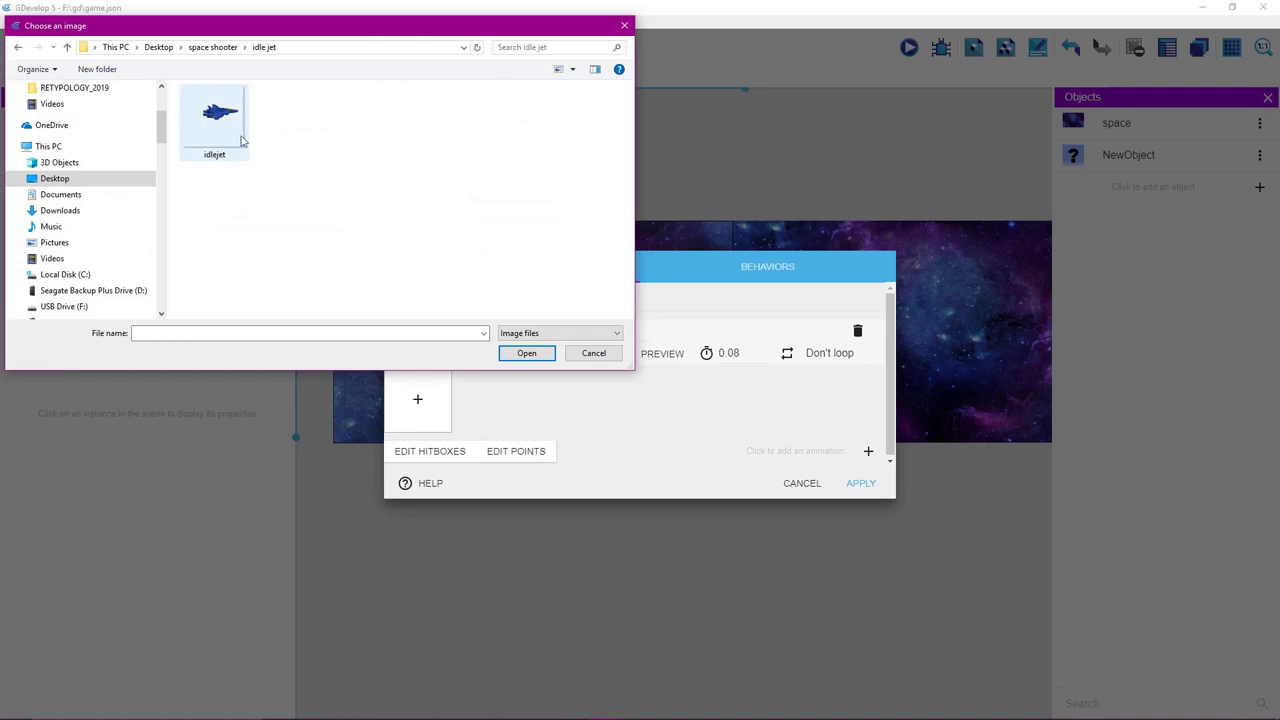
click(234, 131)
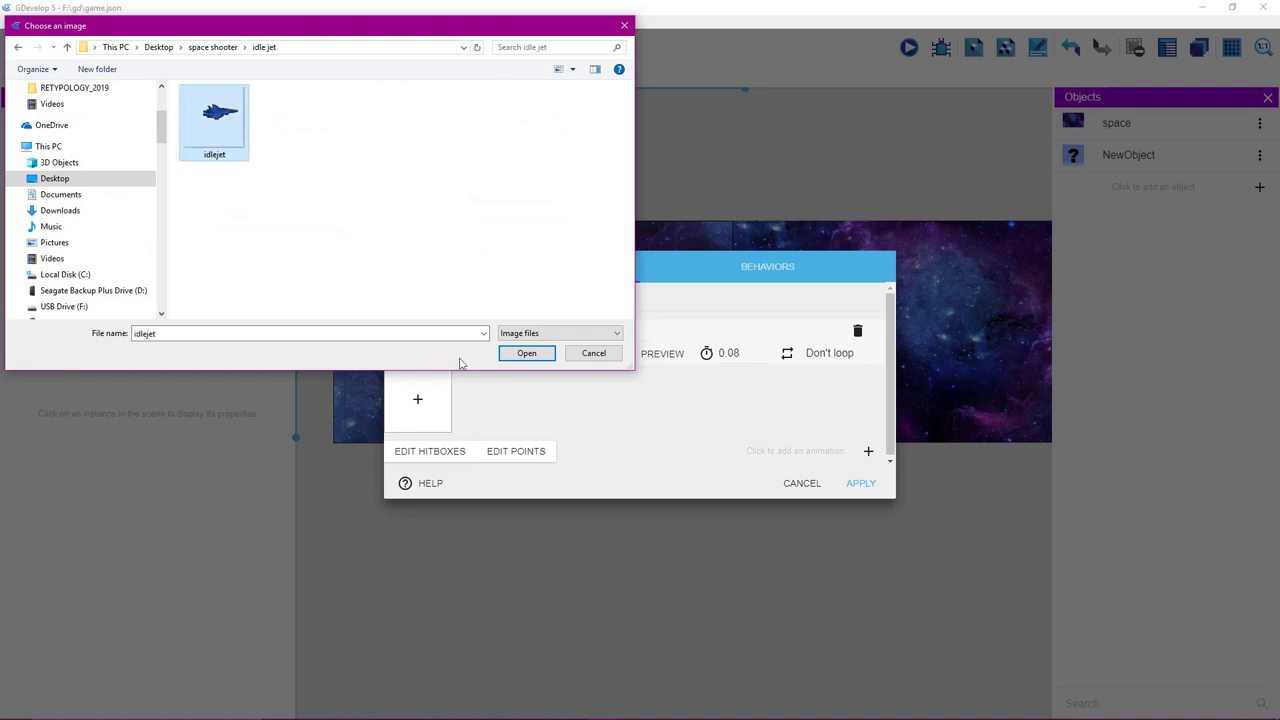
click(518, 356)
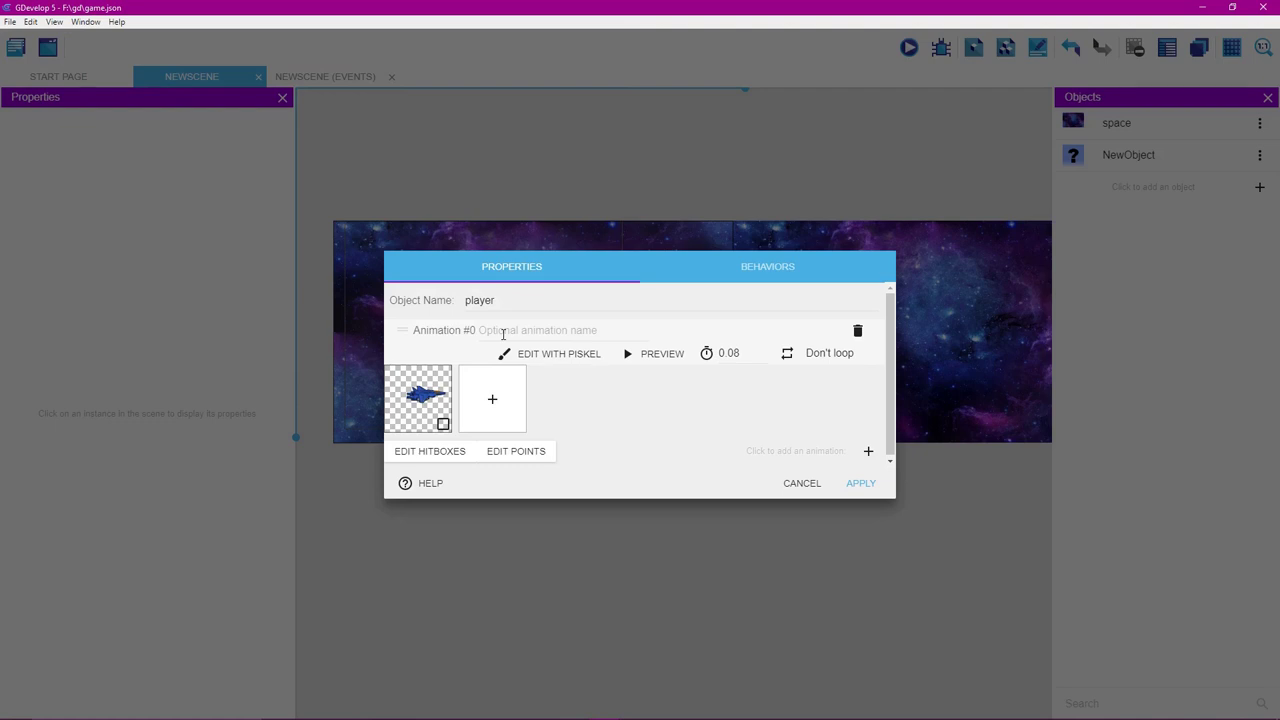
click(503, 334)
text(idle)
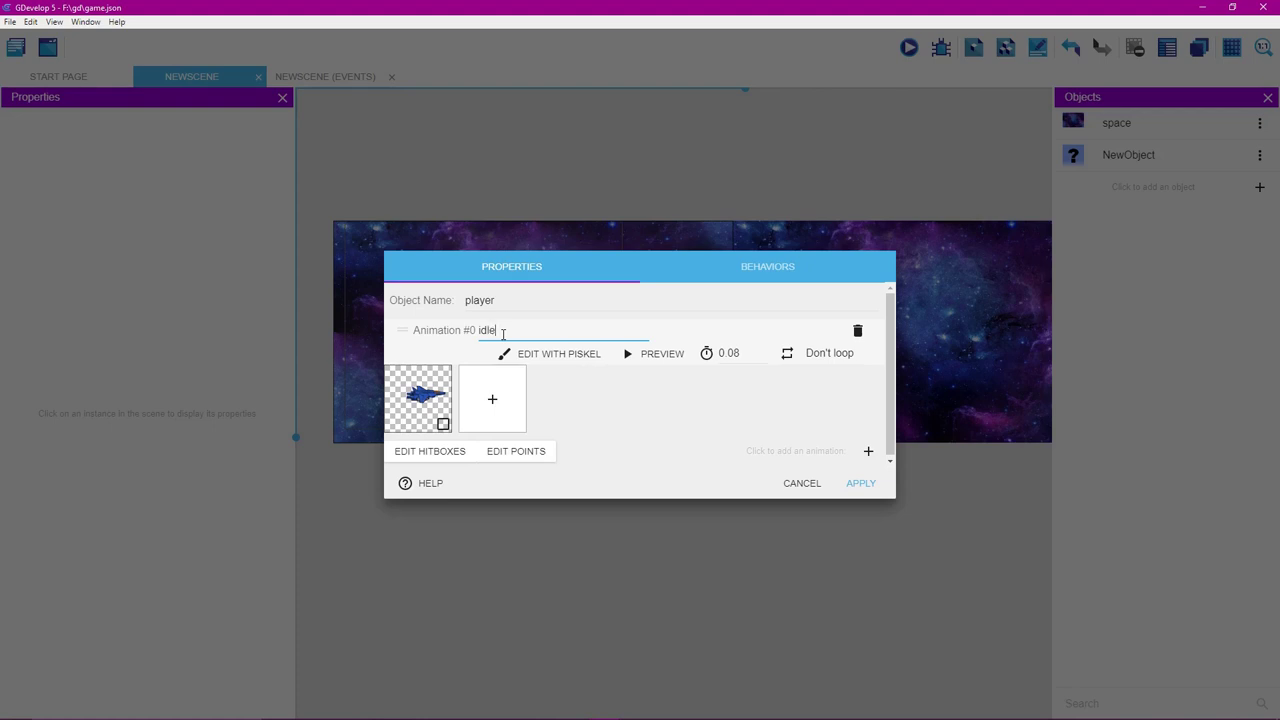
Add a second animation named up to the player, using all images from the Desktop folder space shooter\moving up.
click(868, 453)
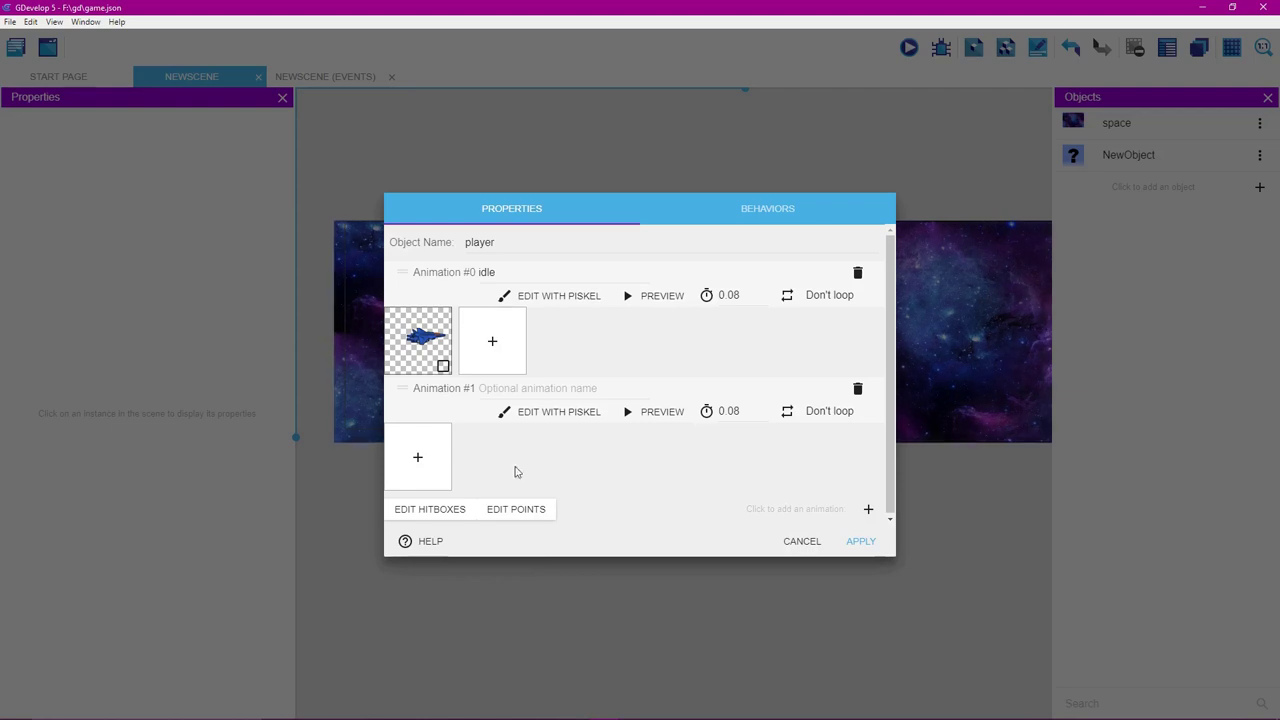
click(418, 458)
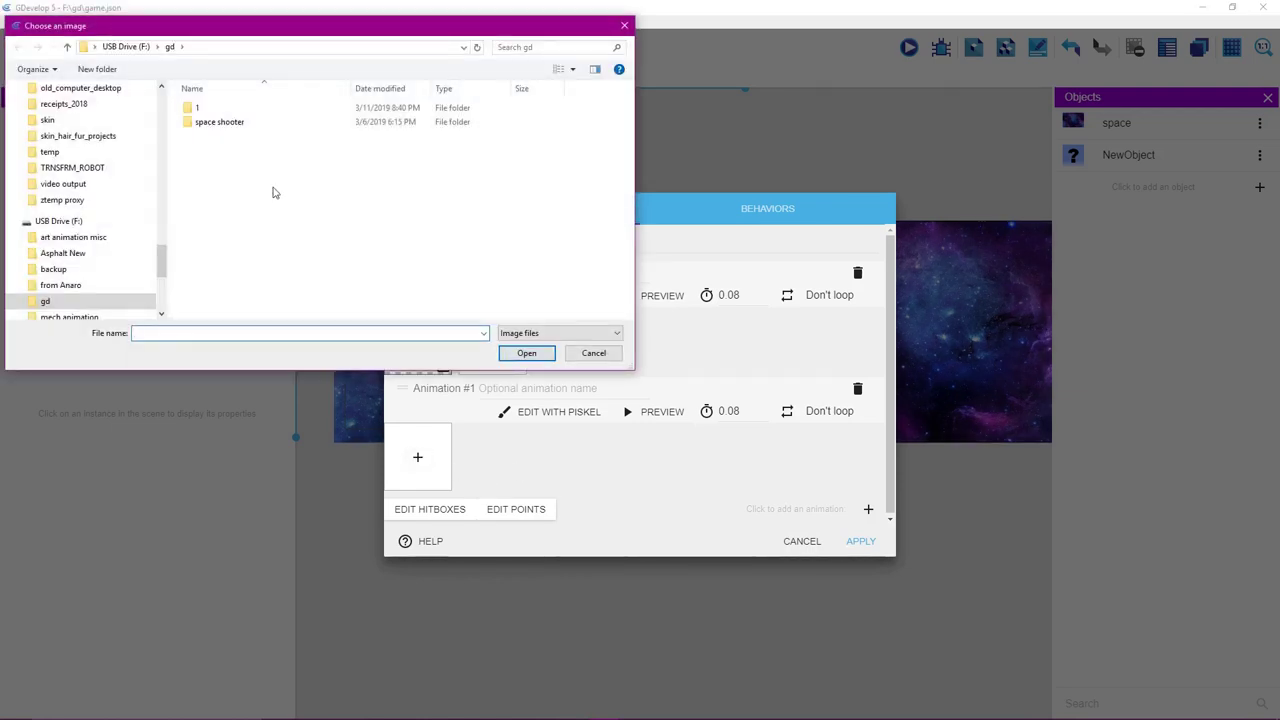
scroll(122, 247, up, 2)
scroll(122, 247, up, 5)
scroll(122, 237, up, 10)
scroll(122, 237, up, 2)
click(100, 127)
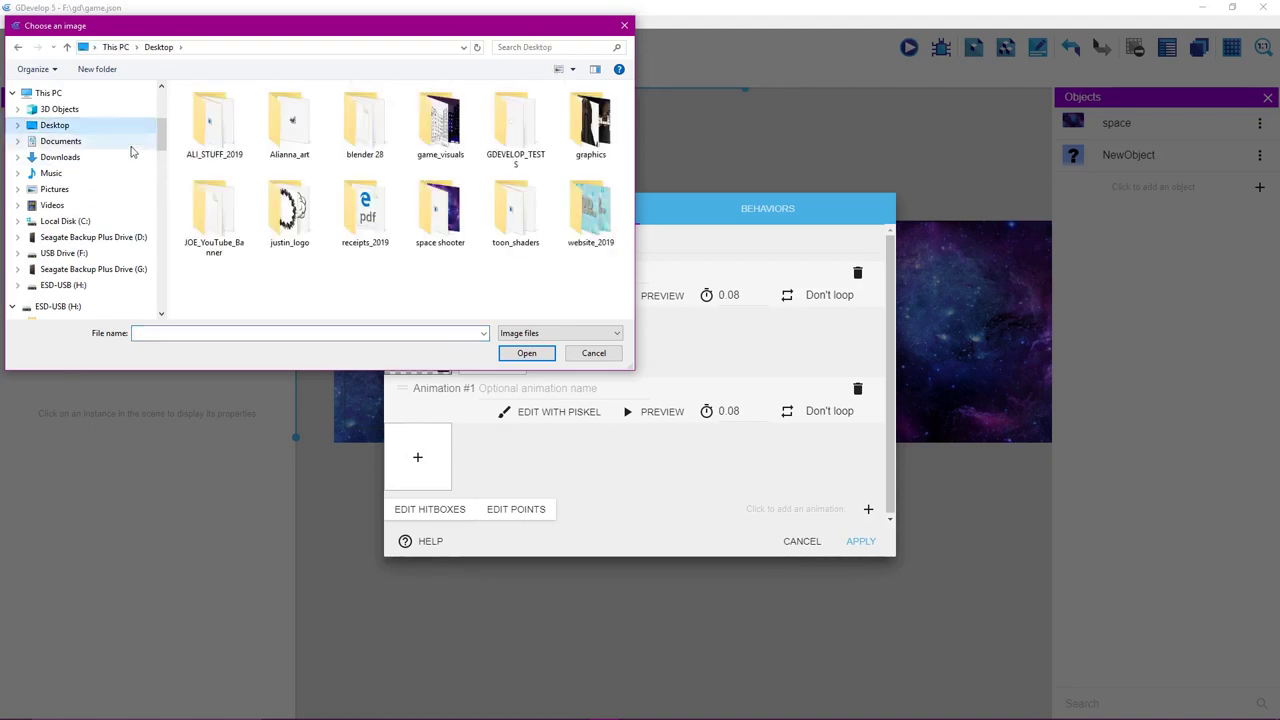
double_click(445, 218)
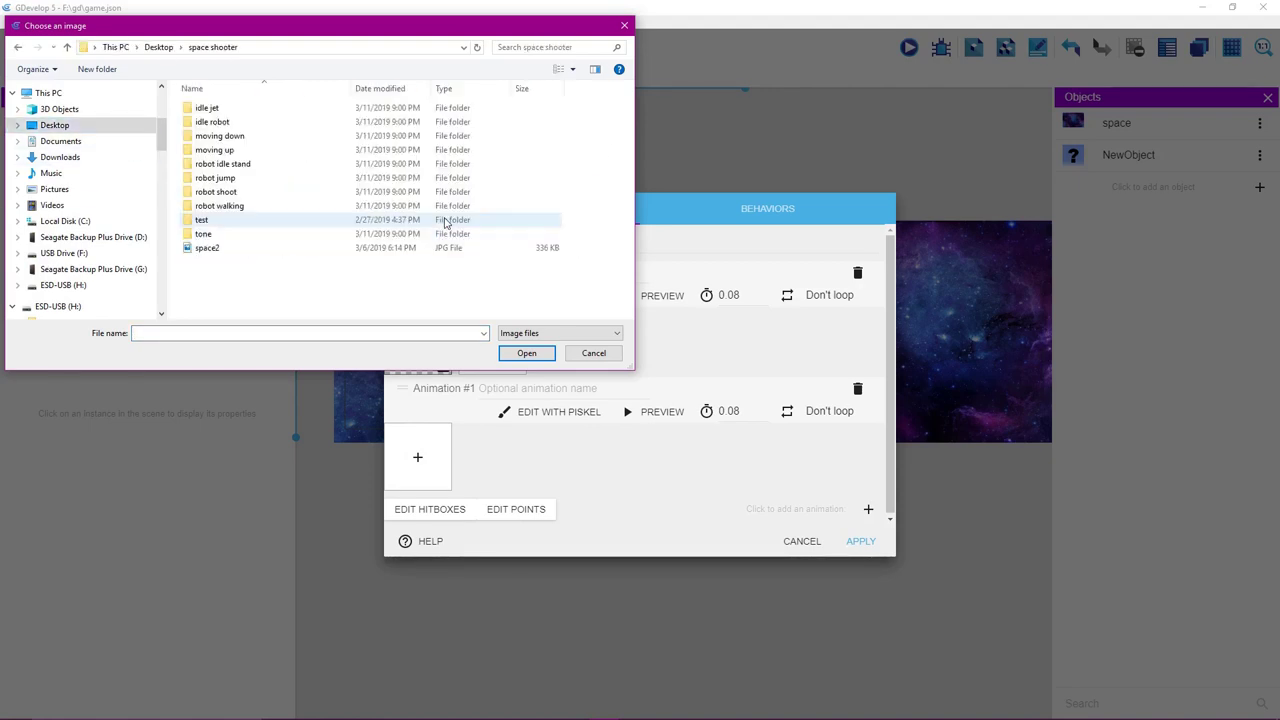
double_click(272, 150)
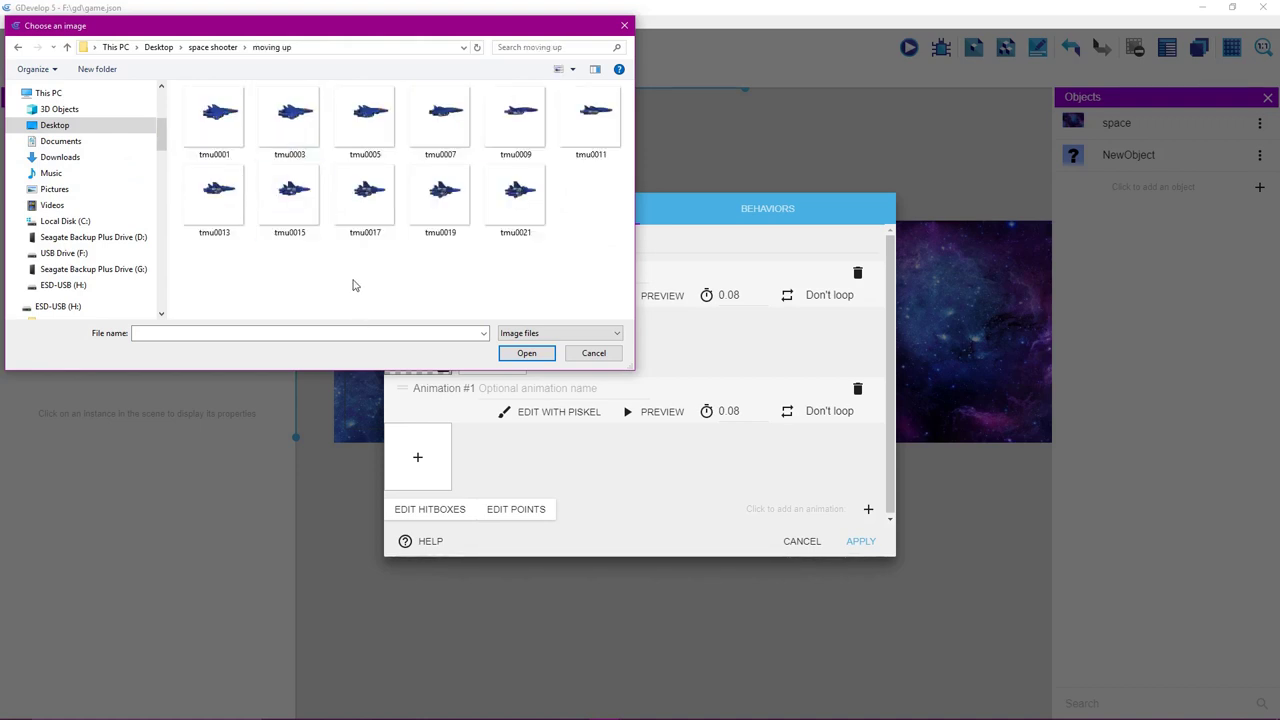
key(ctrl+a)
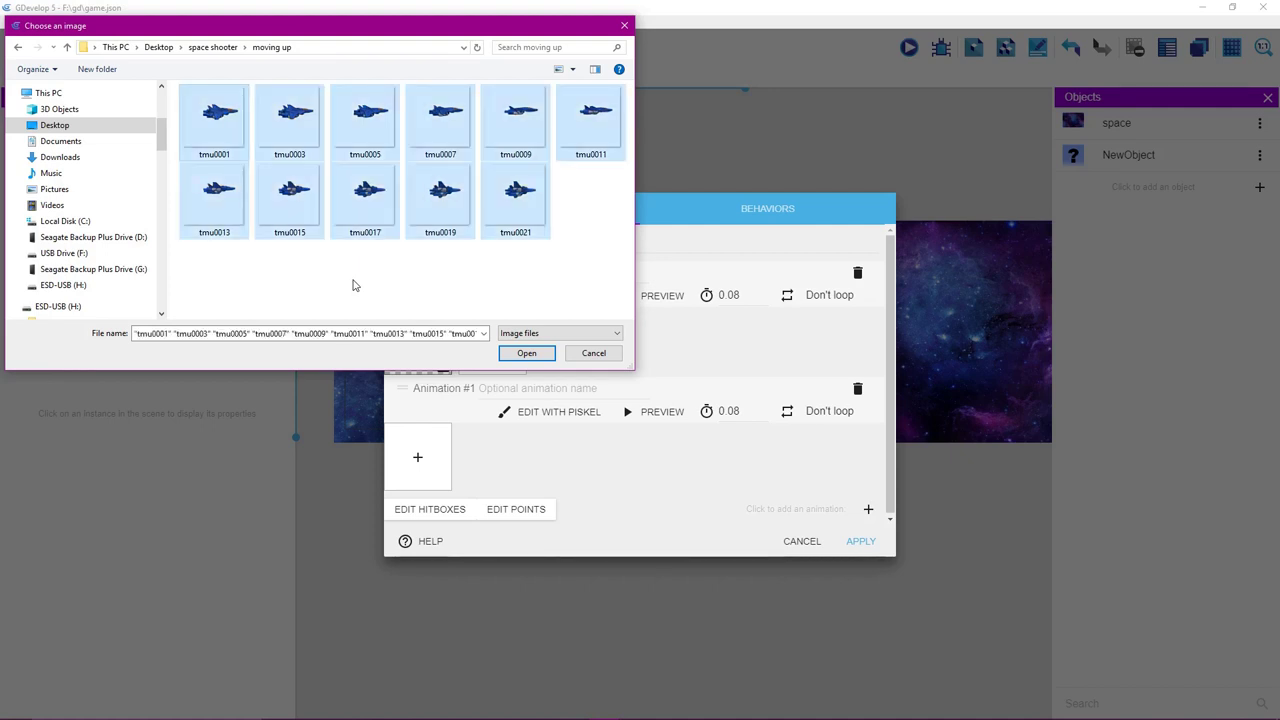
click(525, 355)
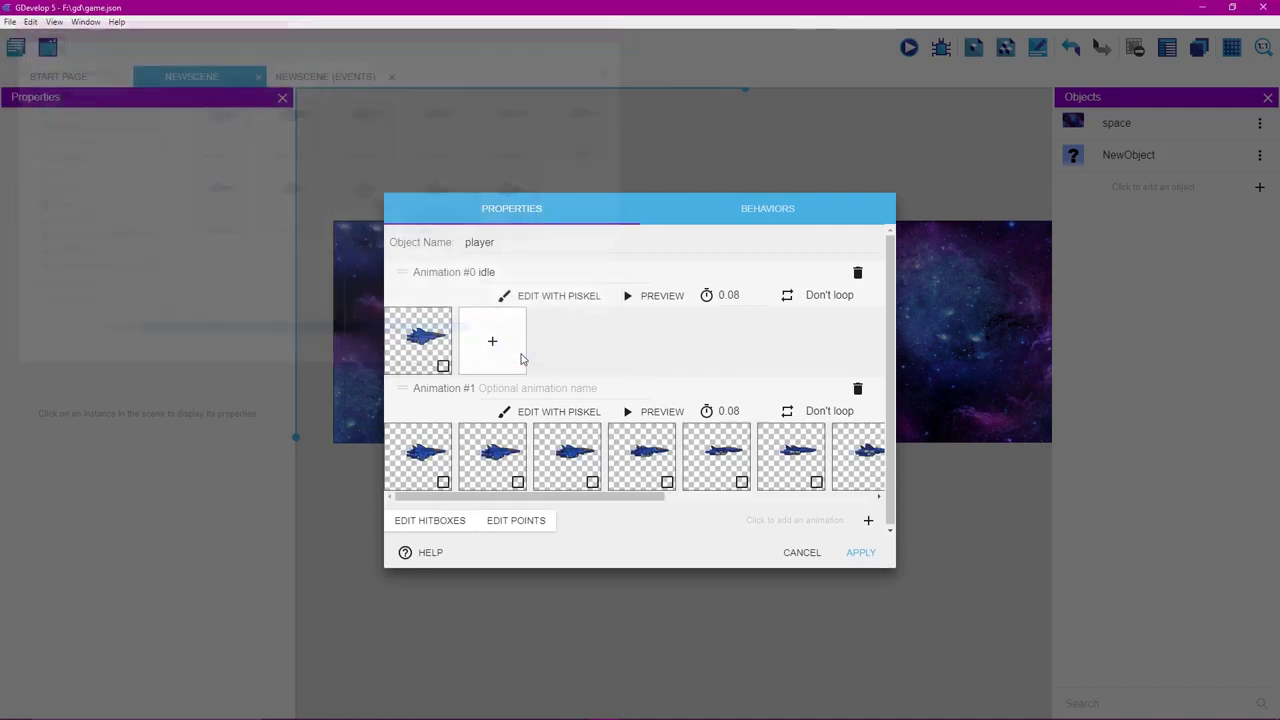
click(553, 391)
text(up)
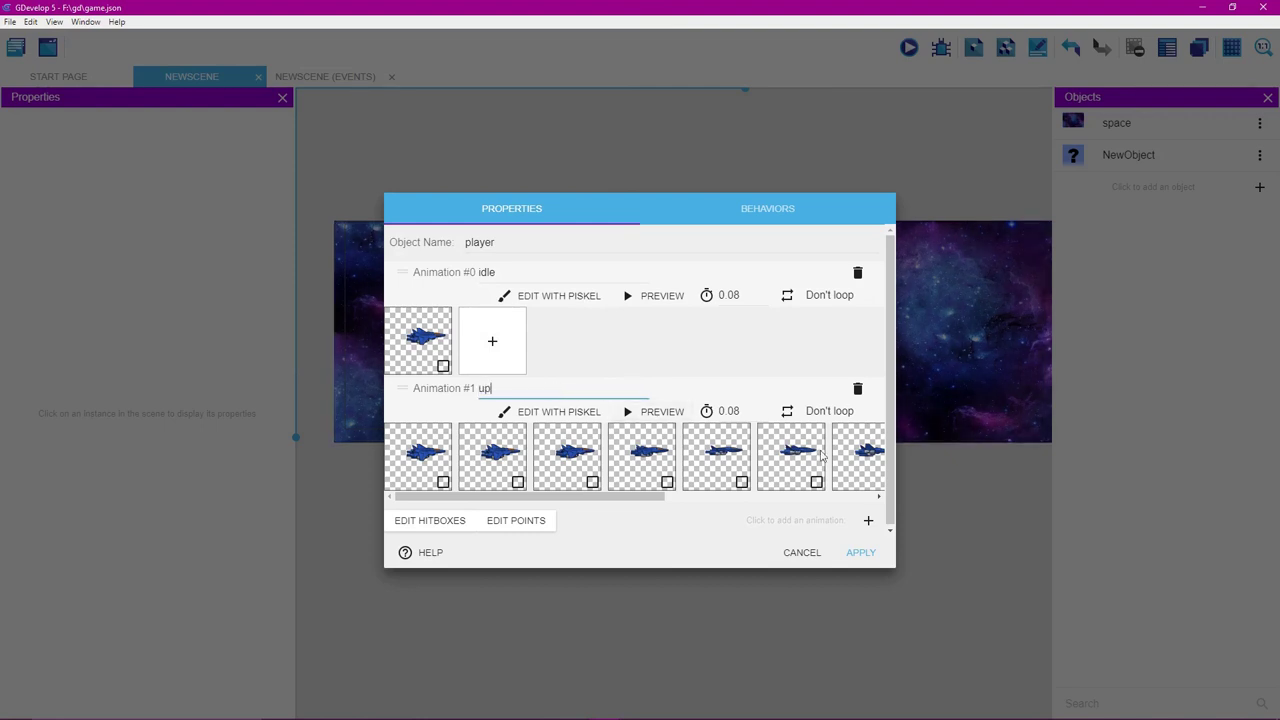
Add a third animation named down to the player, using all images from the Desktop folder space shooter\moving down.
click(868, 523)
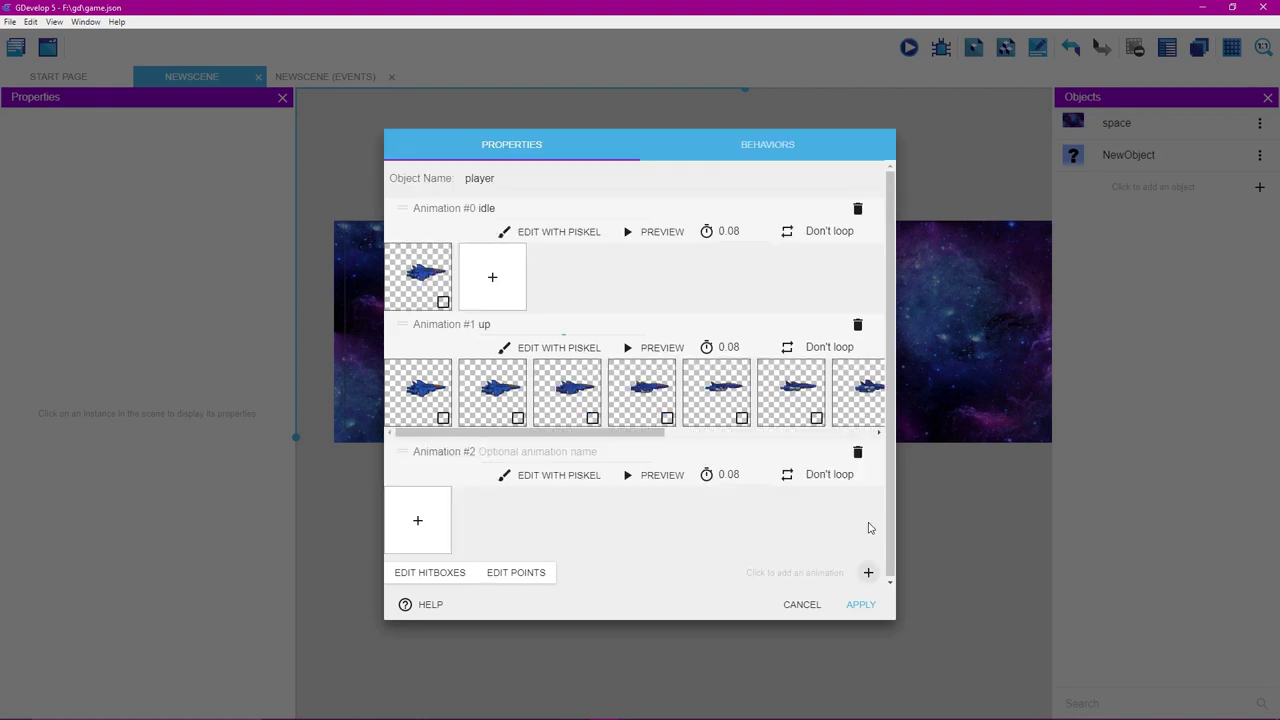
click(418, 522)
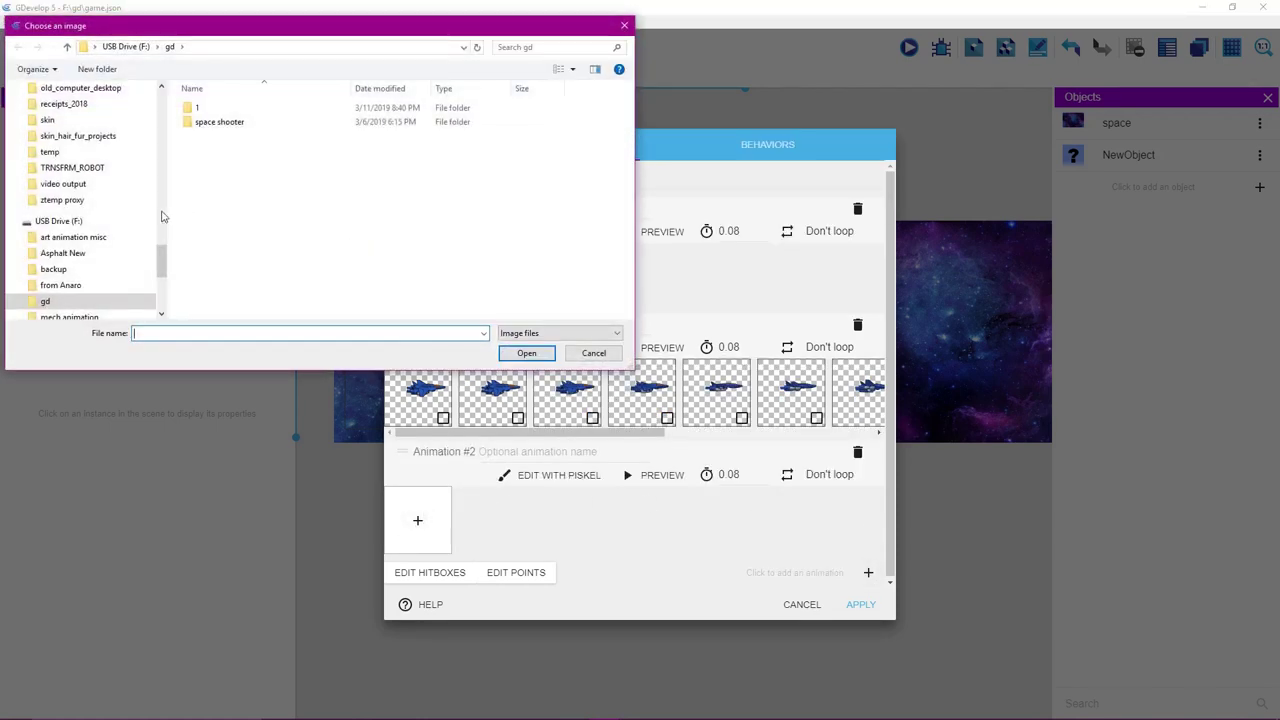
scroll(100, 160, up, 10)
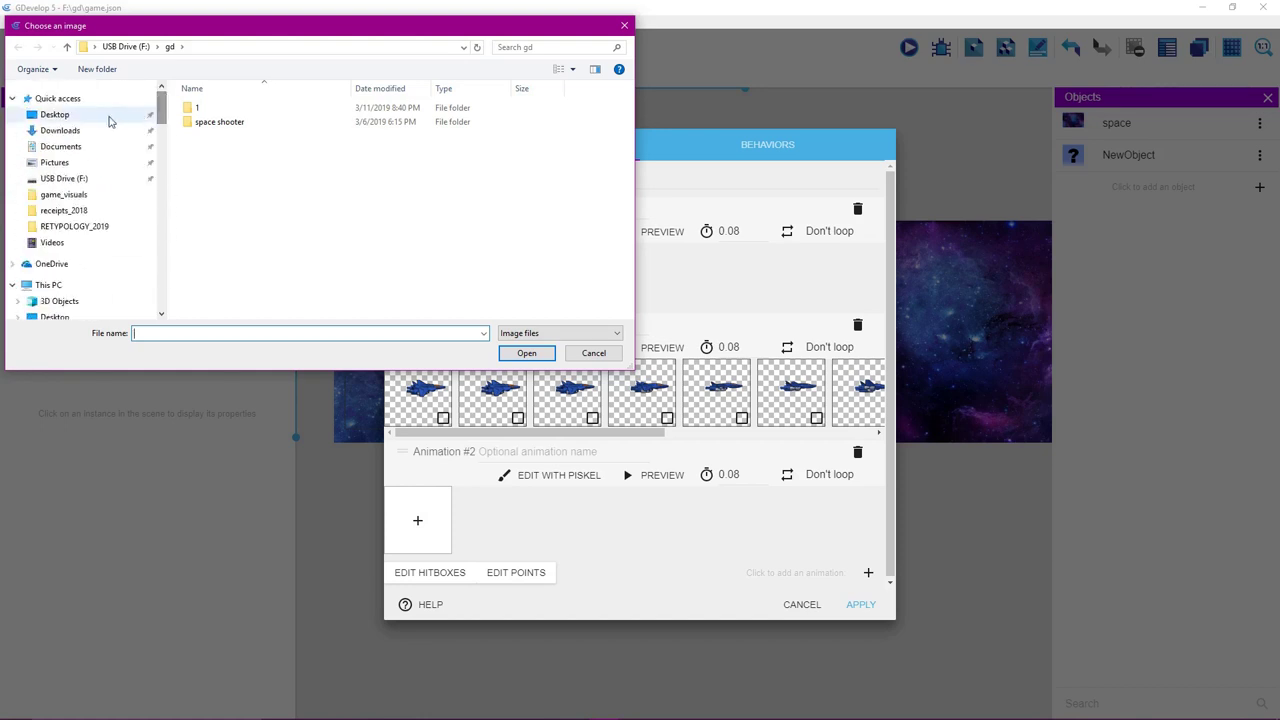
click(55, 115)
click(445, 225)
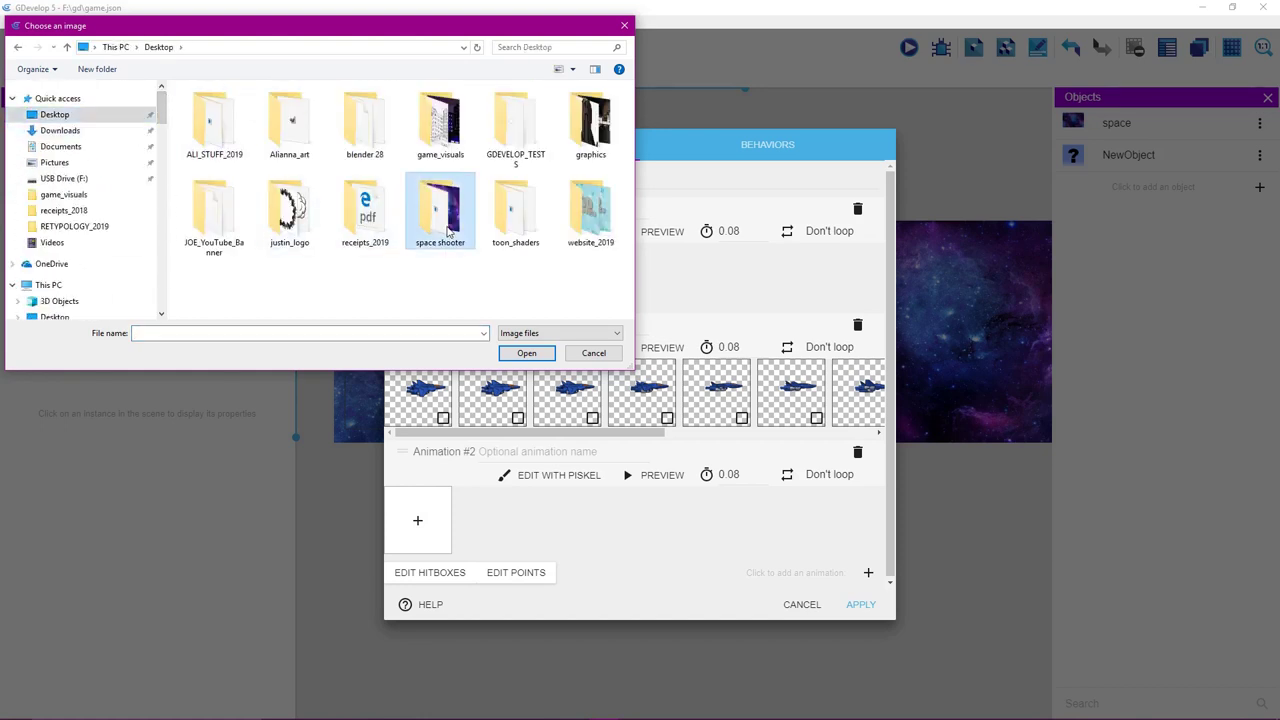
double_click(448, 232)
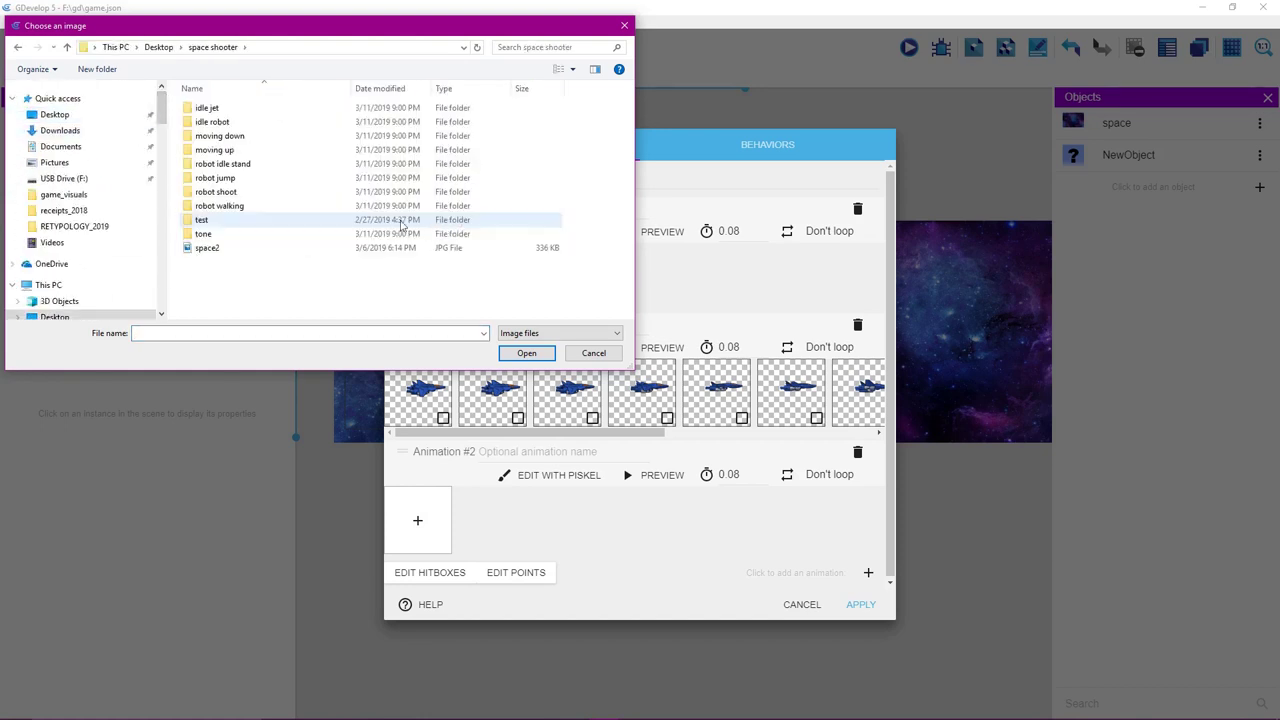
click(263, 141)
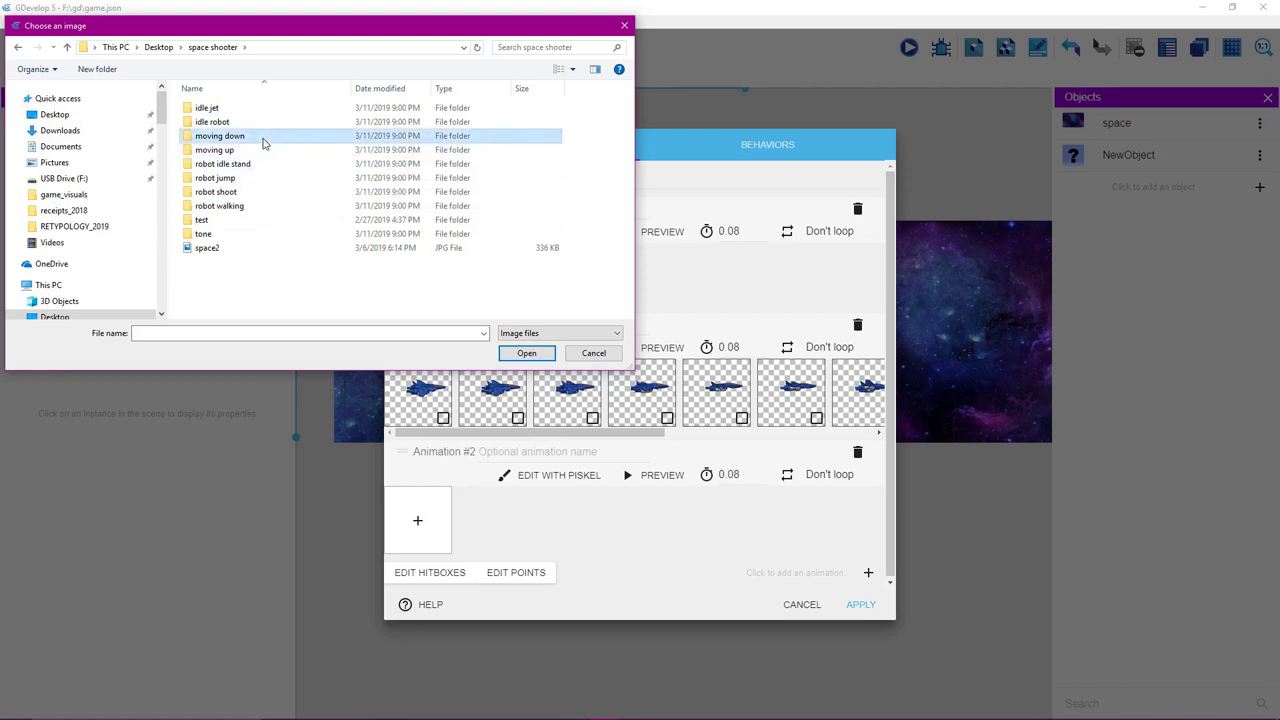
double_click(263, 143)
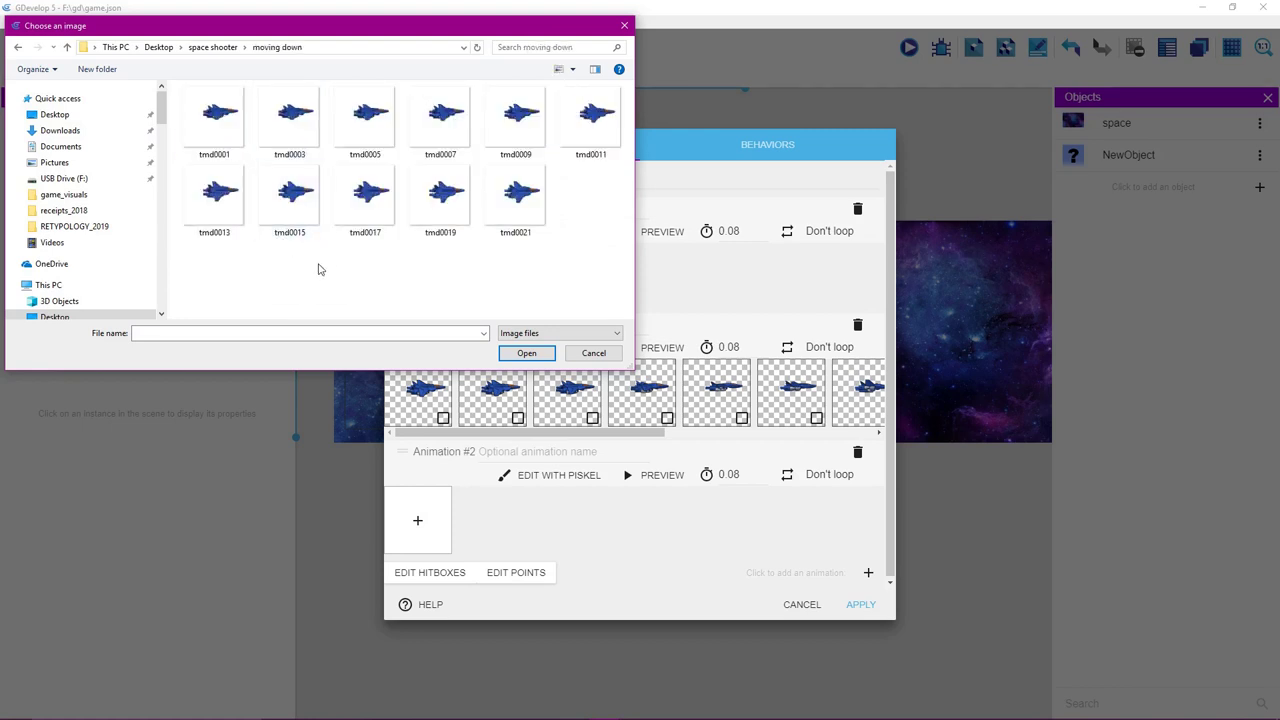
key(ctrl+a)
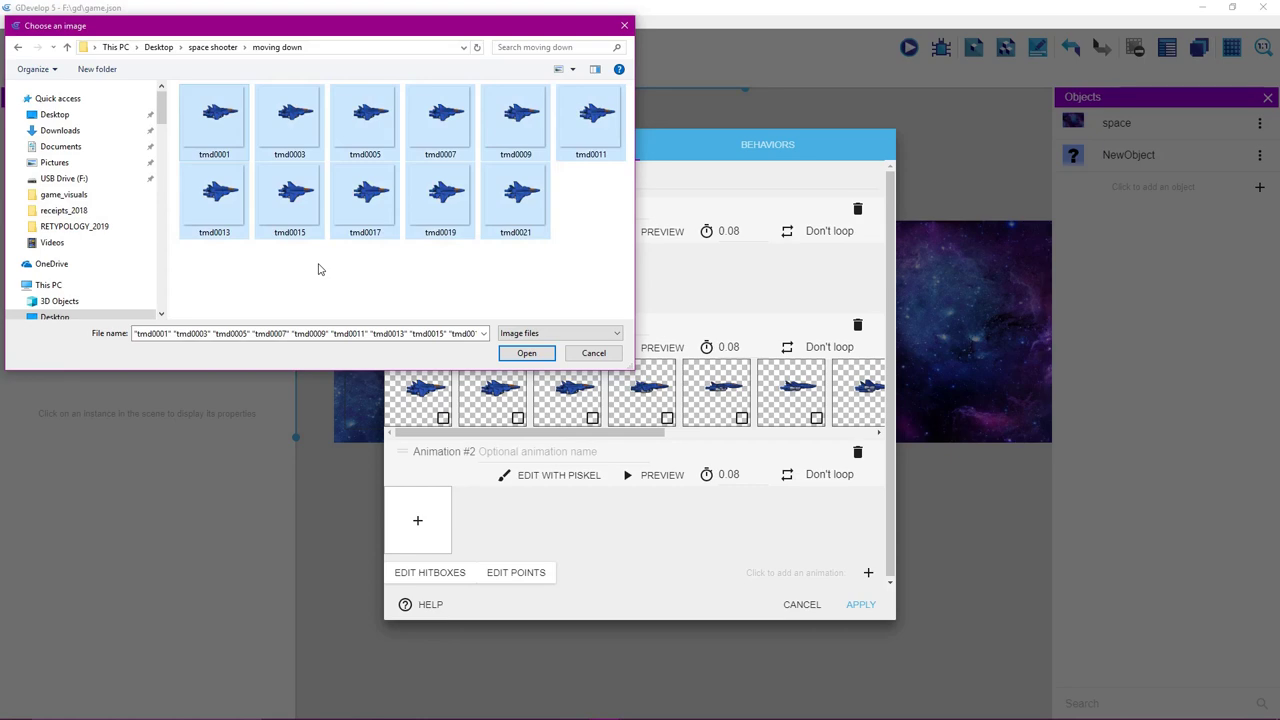
click(524, 354)
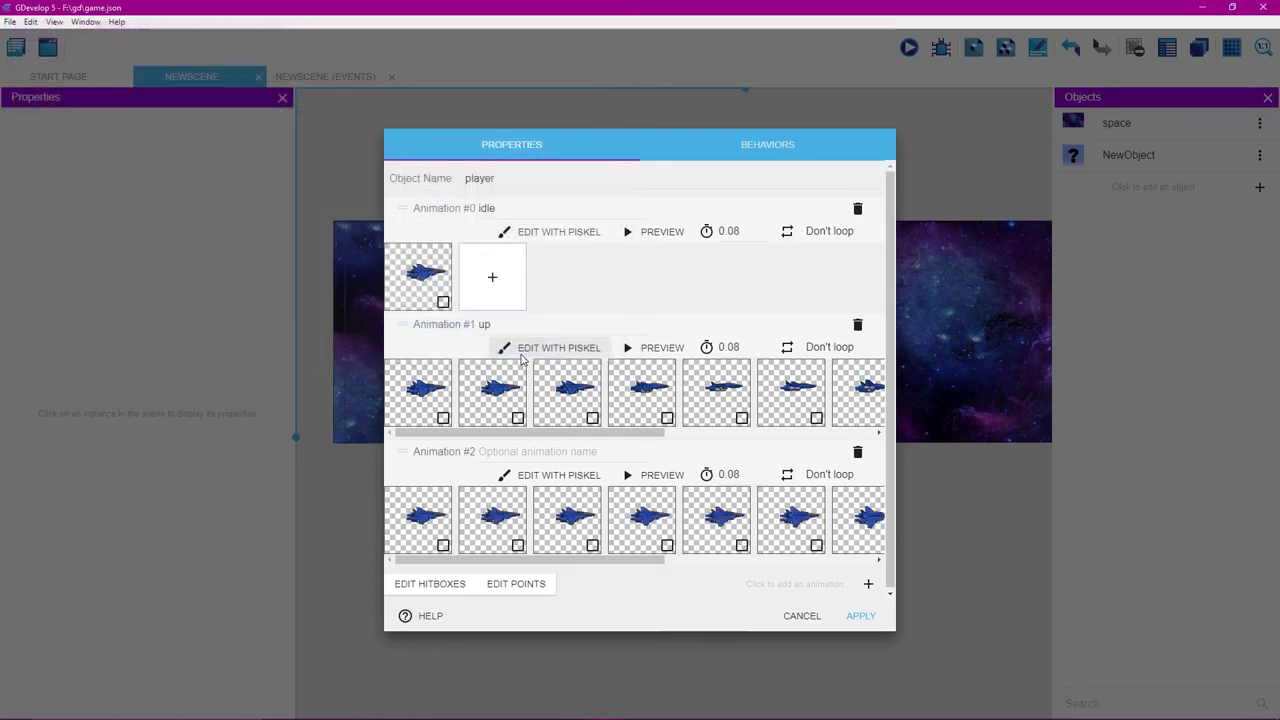
click(536, 451)
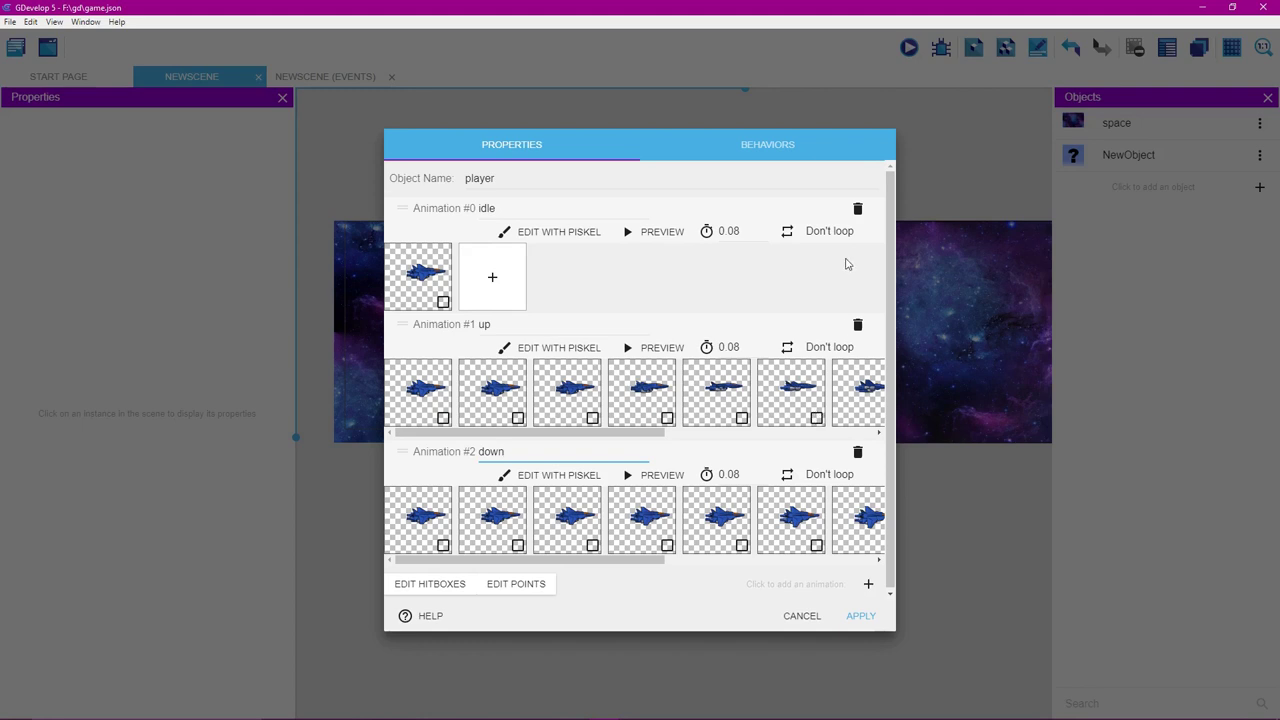
Add the Top-down movement behavior to the player with default controls and object rotation disabled, and apply the object's settings.
click(758, 147)
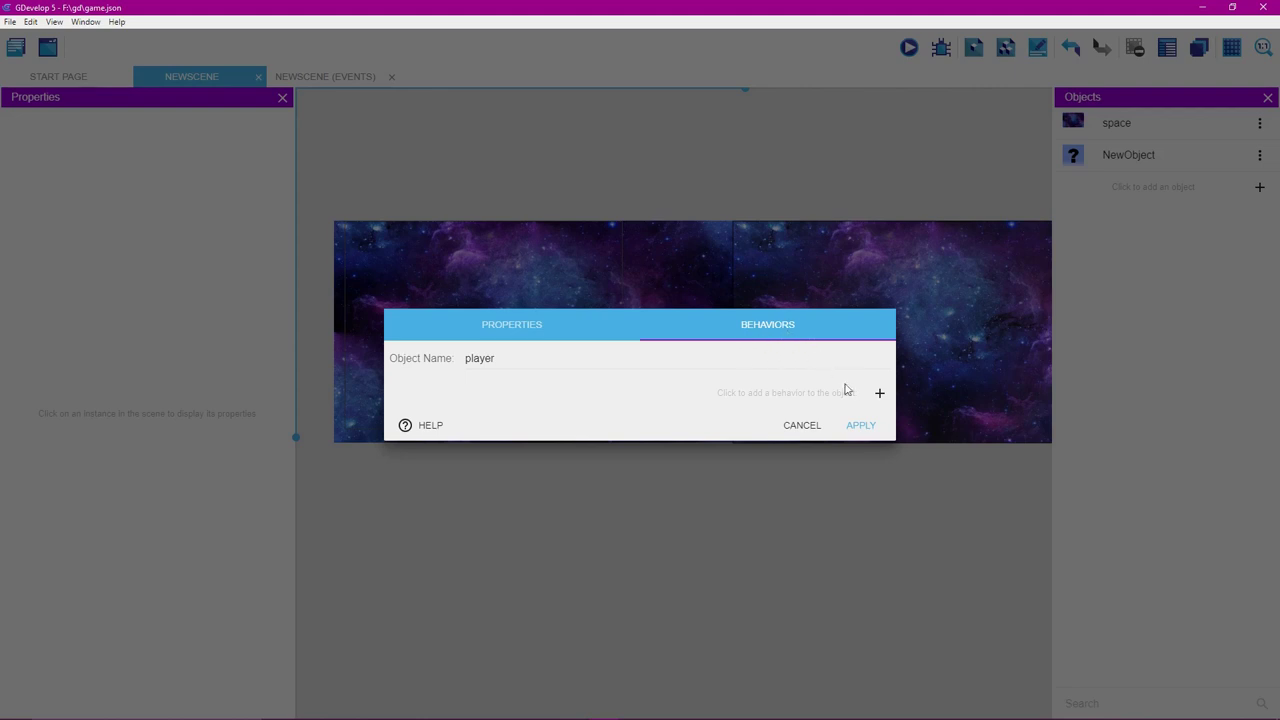
click(880, 393)
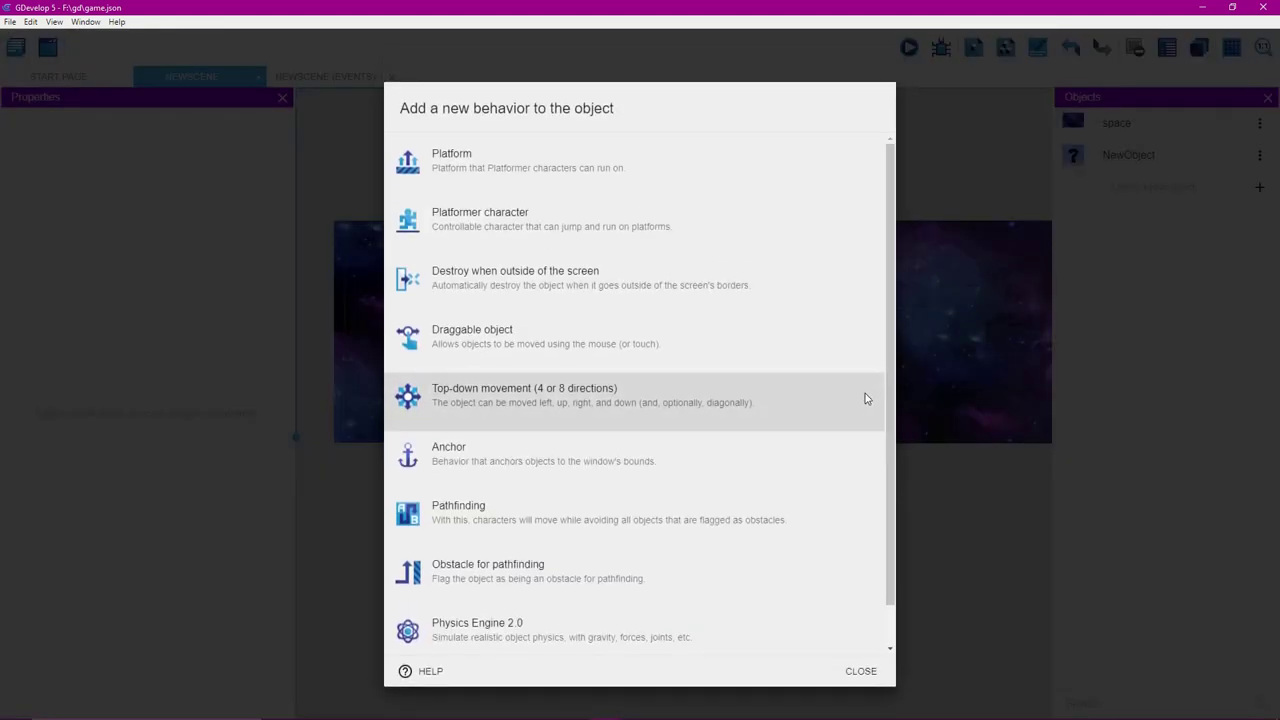
click(779, 401)
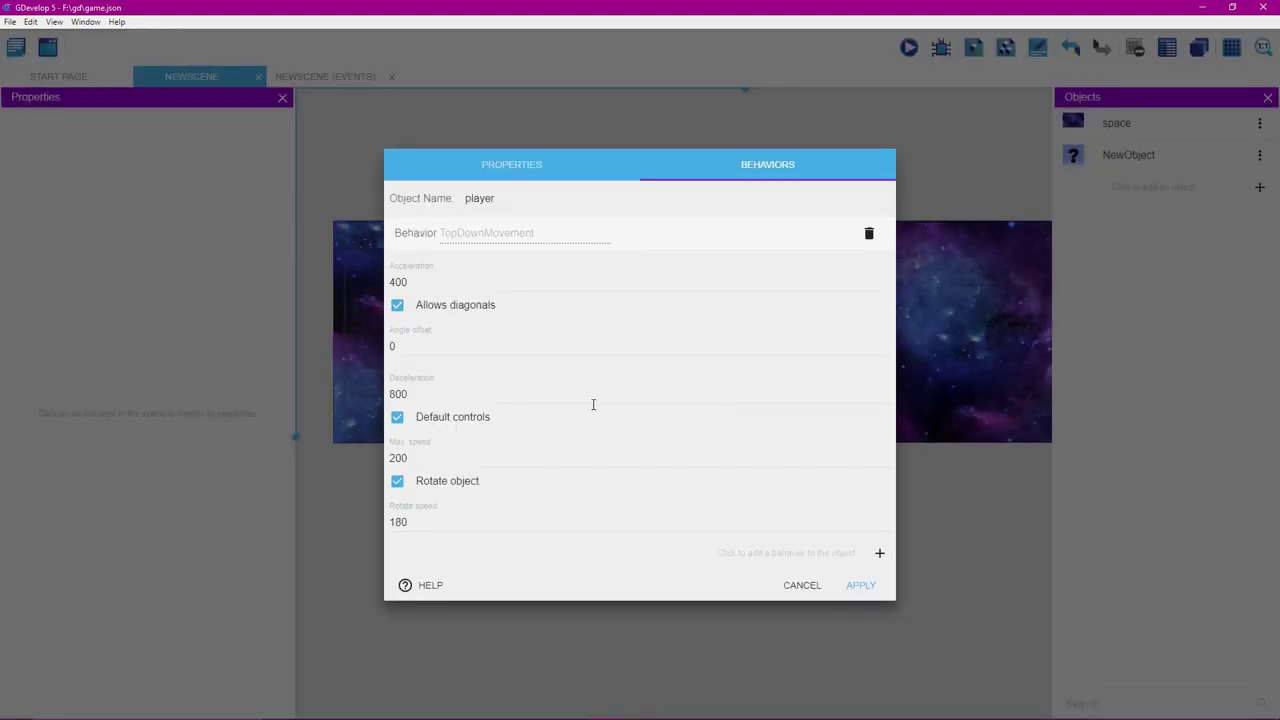
click(398, 420)
click(397, 482)
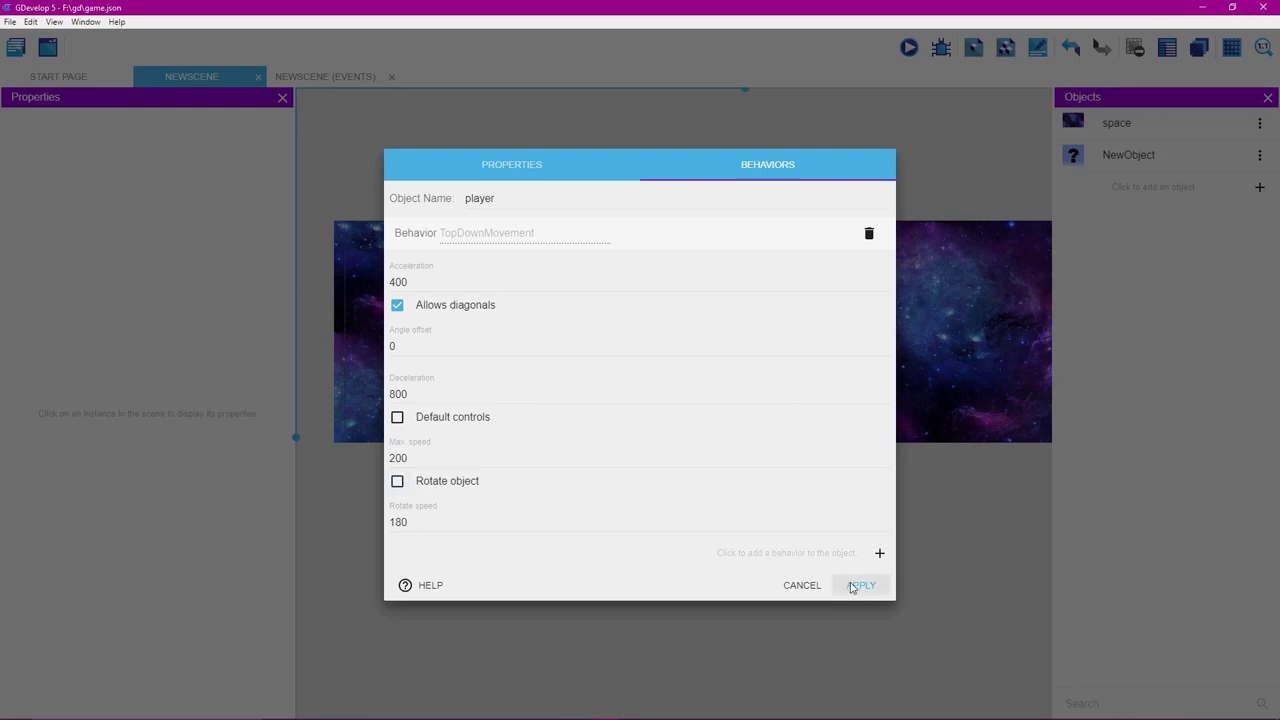
click(853, 586)
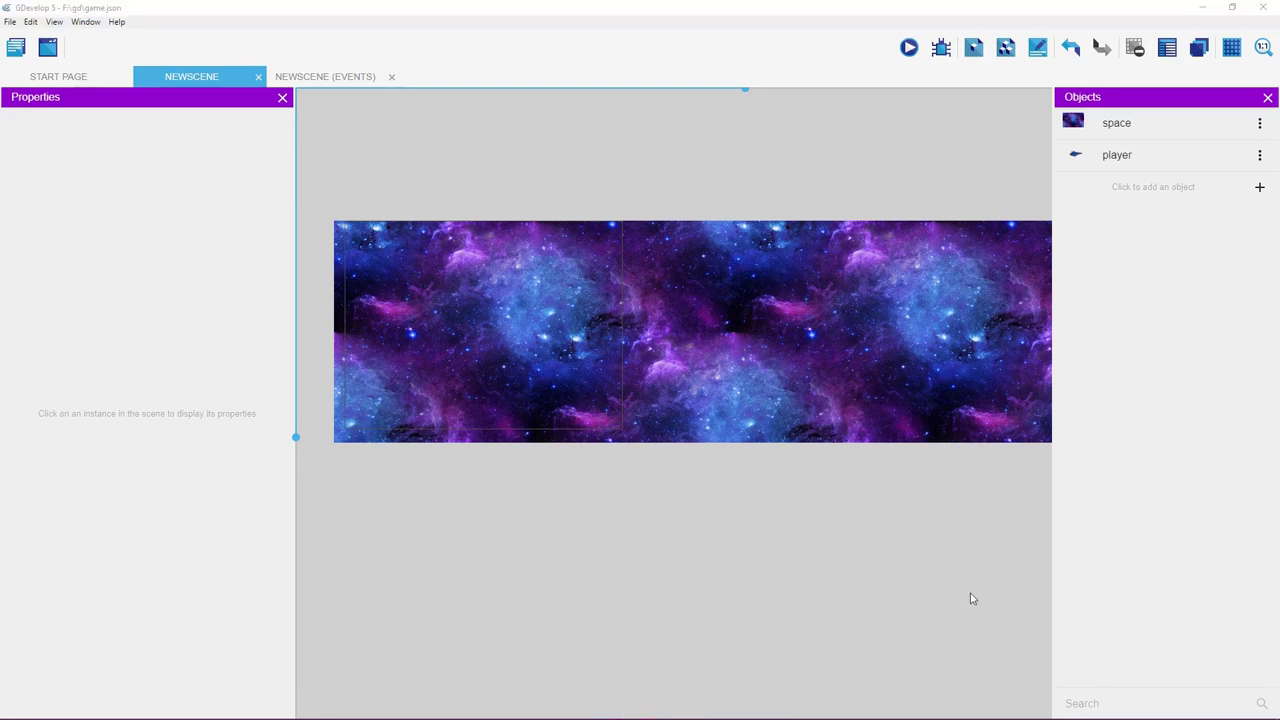
Place a player instance over the first space sprite at X -16, Y 117, and scale it down to 226 by 226.
click(1148, 154)
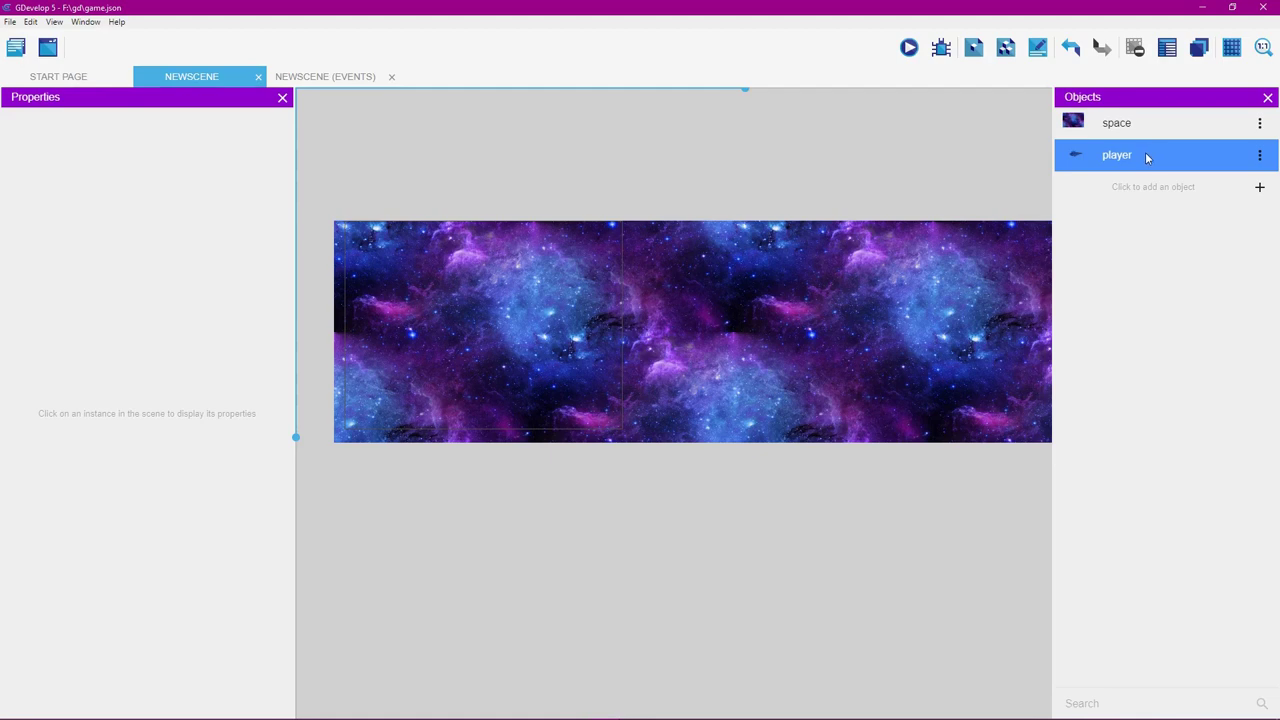
drag(1097, 157, 420, 316)
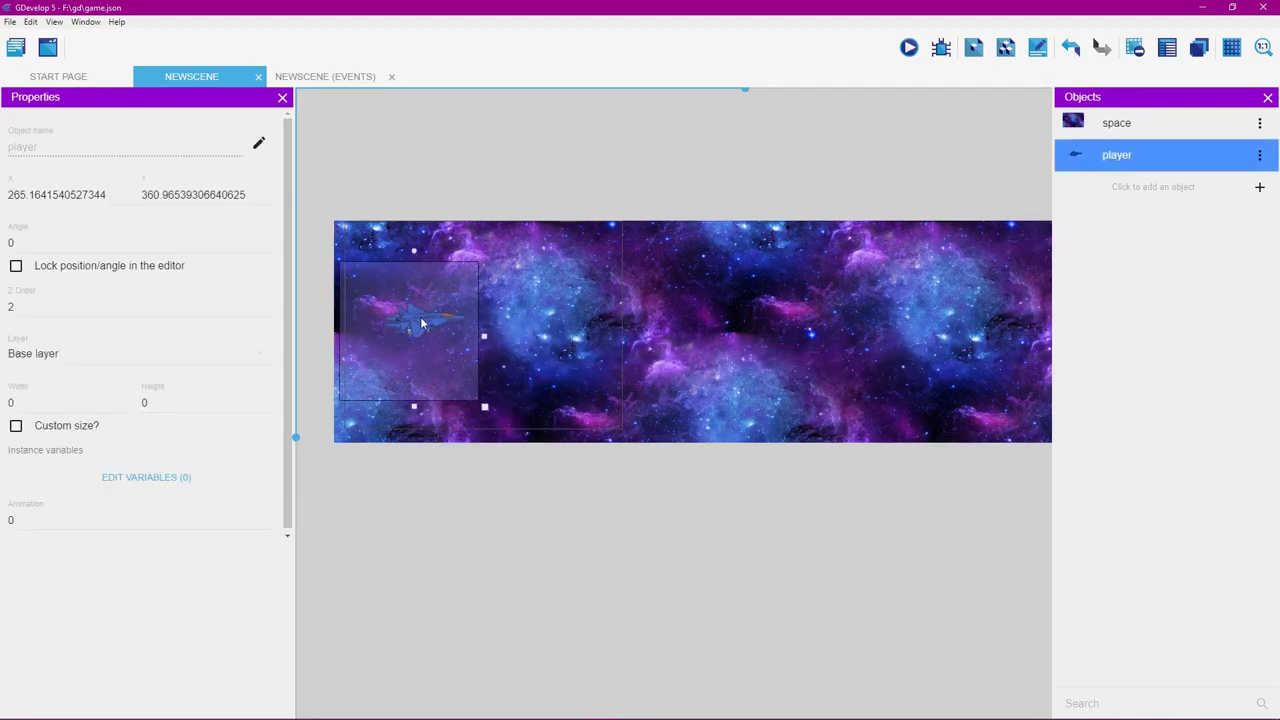
click(562, 399)
middle_drag(562, 395, 687, 408)
scroll(688, 413, up, 5)
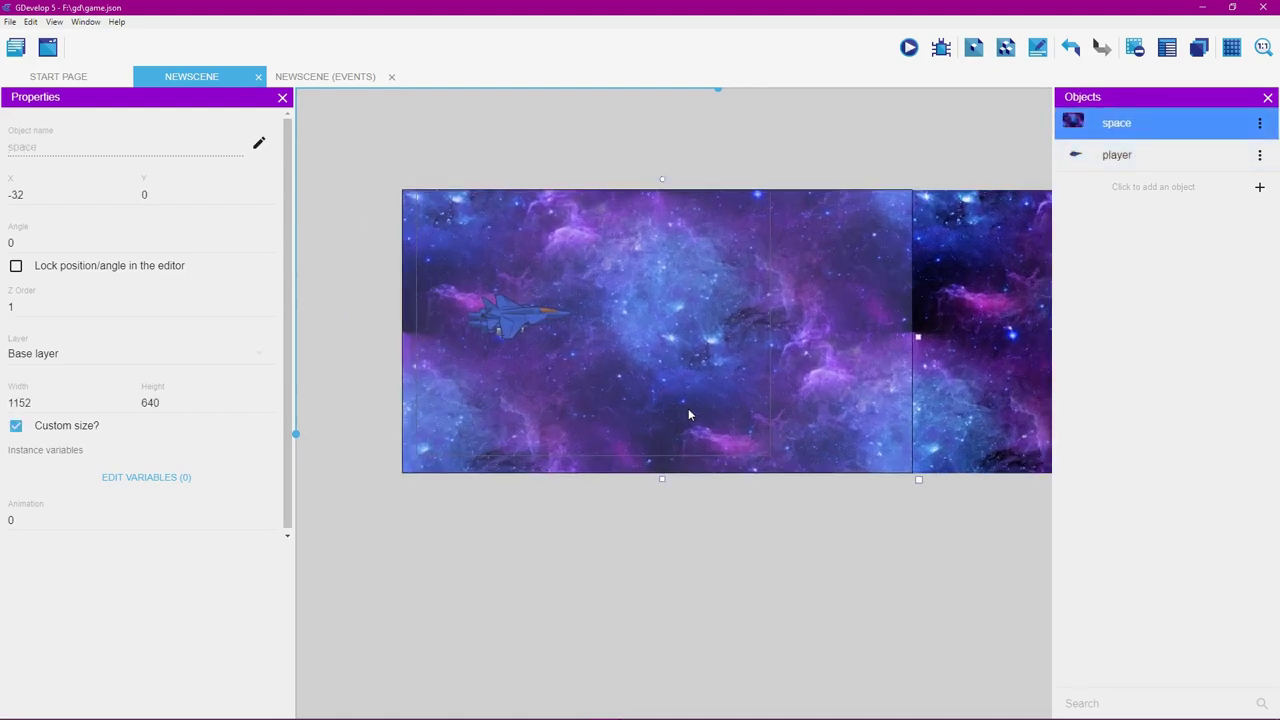
click(470, 305)
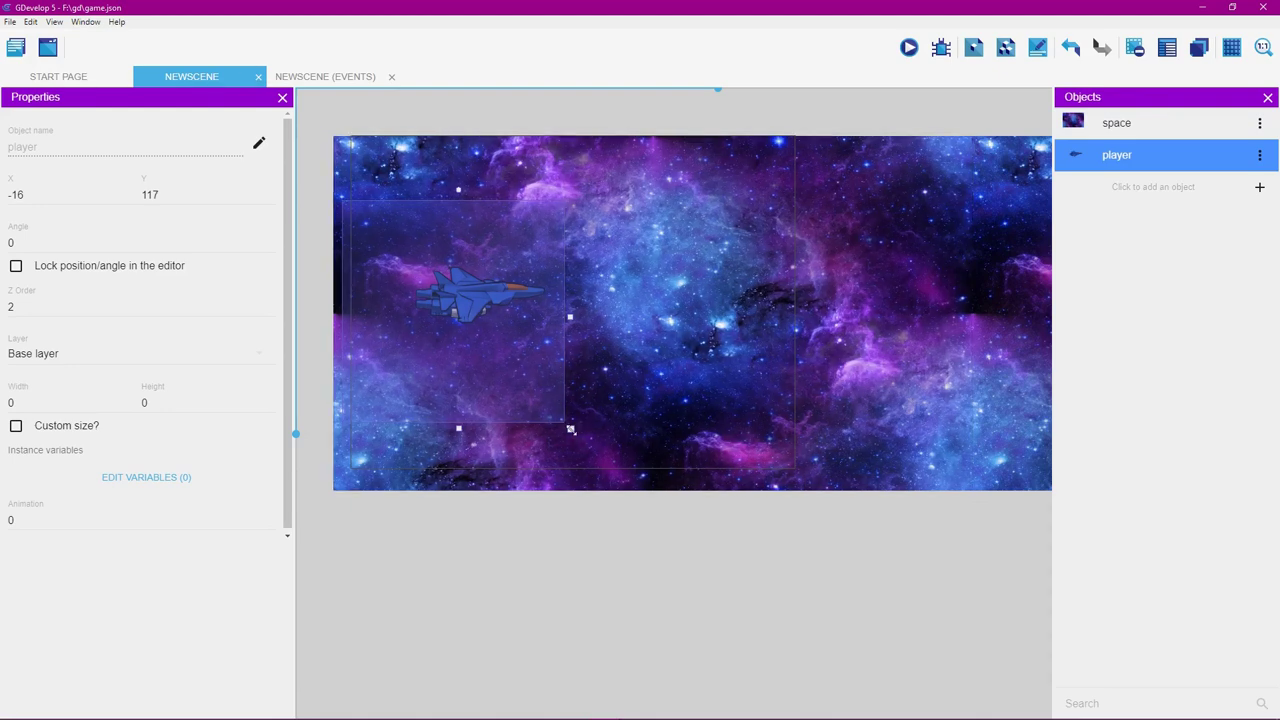
drag(571, 429, 491, 340)
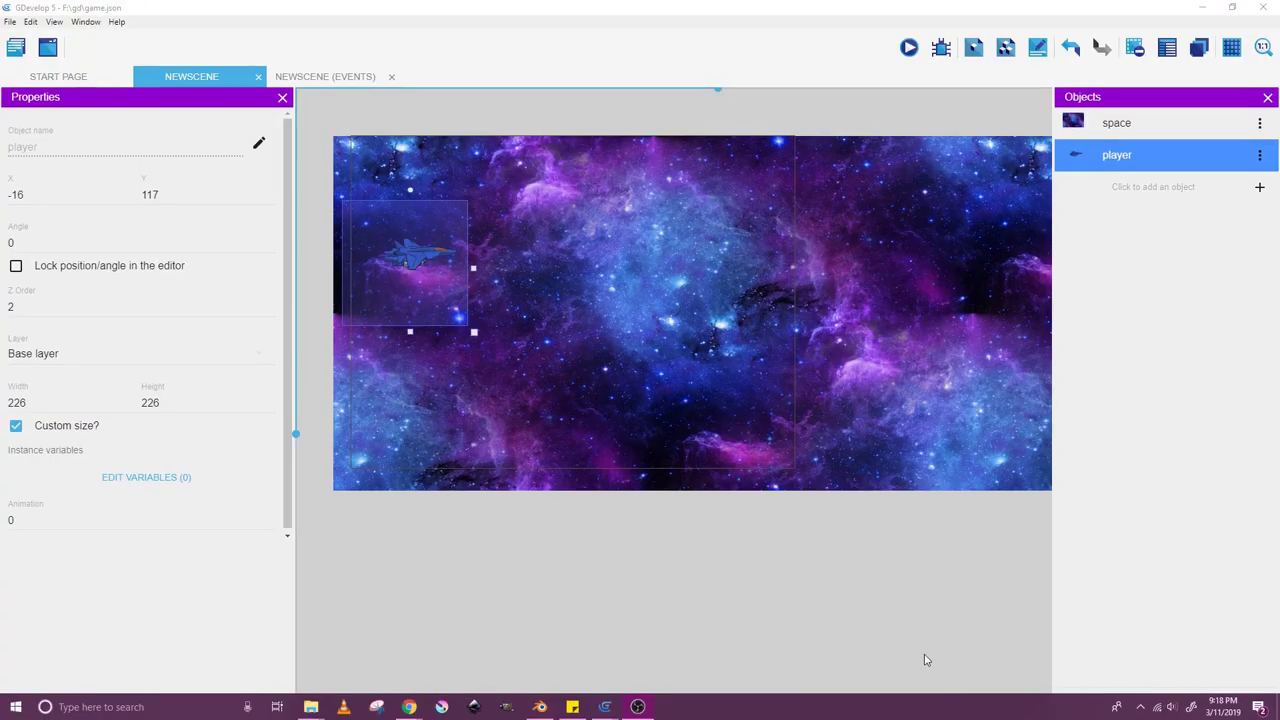
Preview the game to check the player jet against the scrolling background, close the preview, and deselect the jet.
click(909, 50)
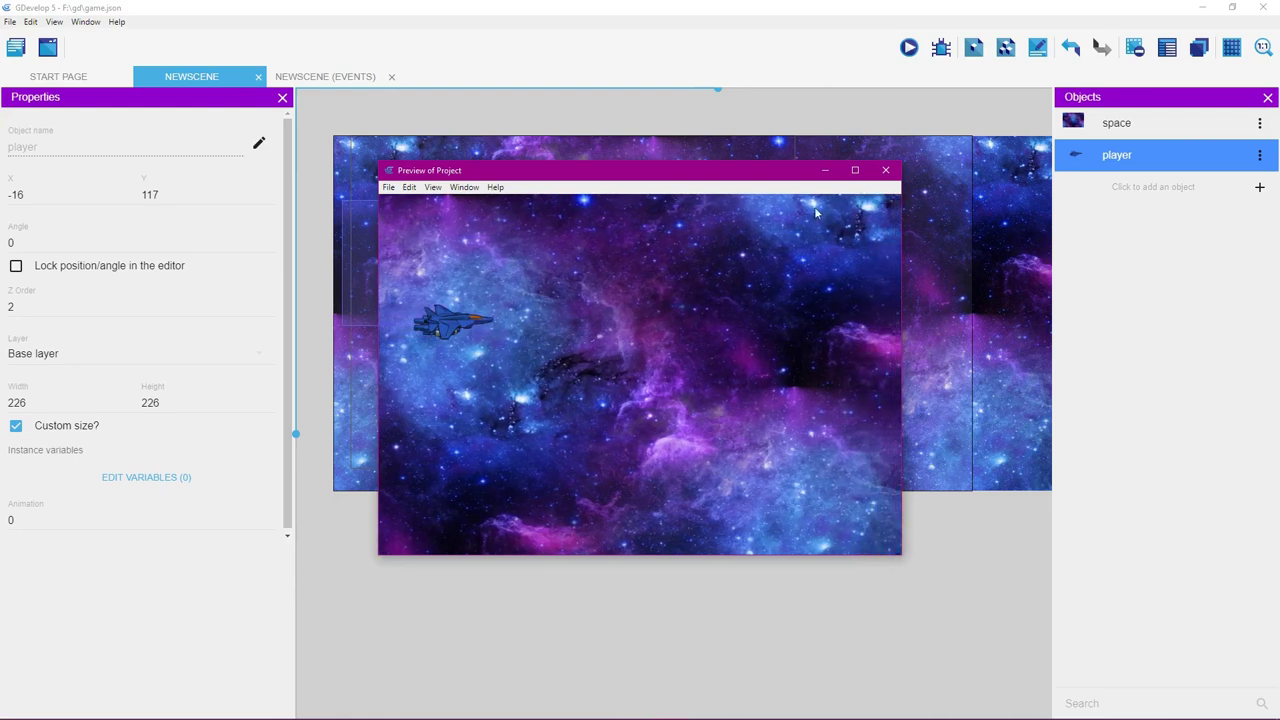
click(885, 170)
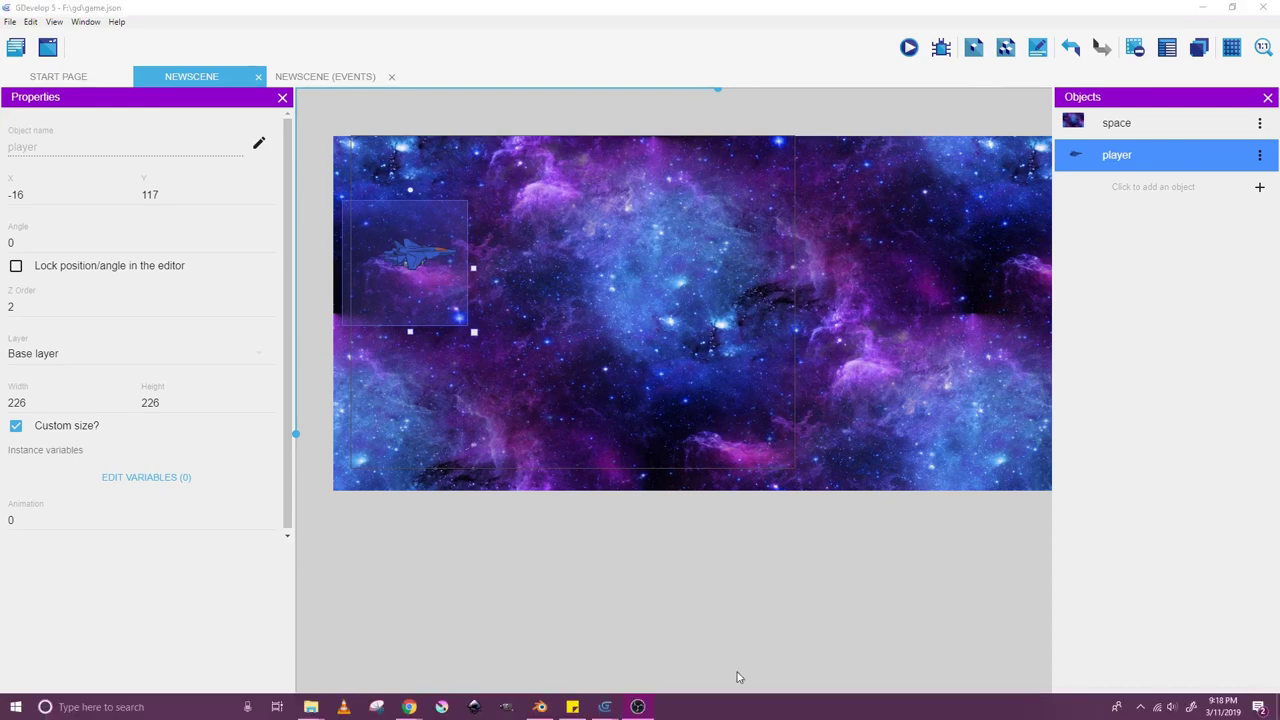
click(681, 460)
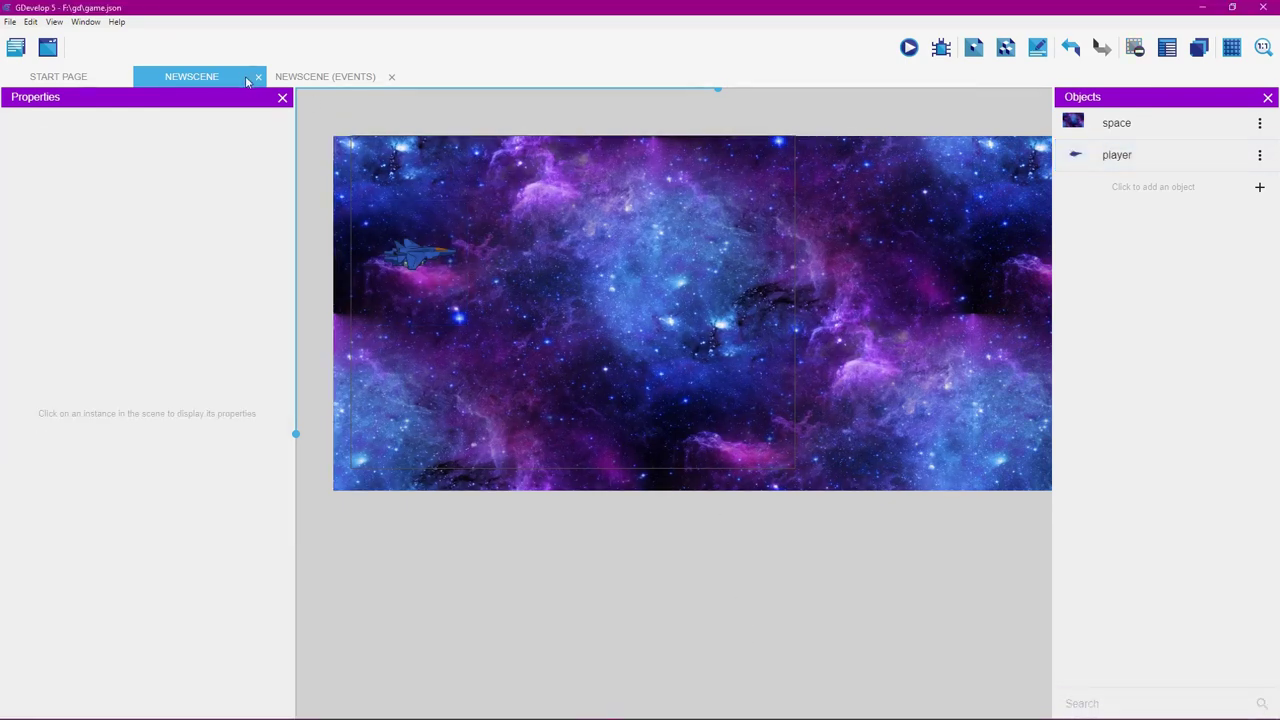
Add an empty event at the end of the NewScene event sheet, below the space scrolling event.
click(336, 80)
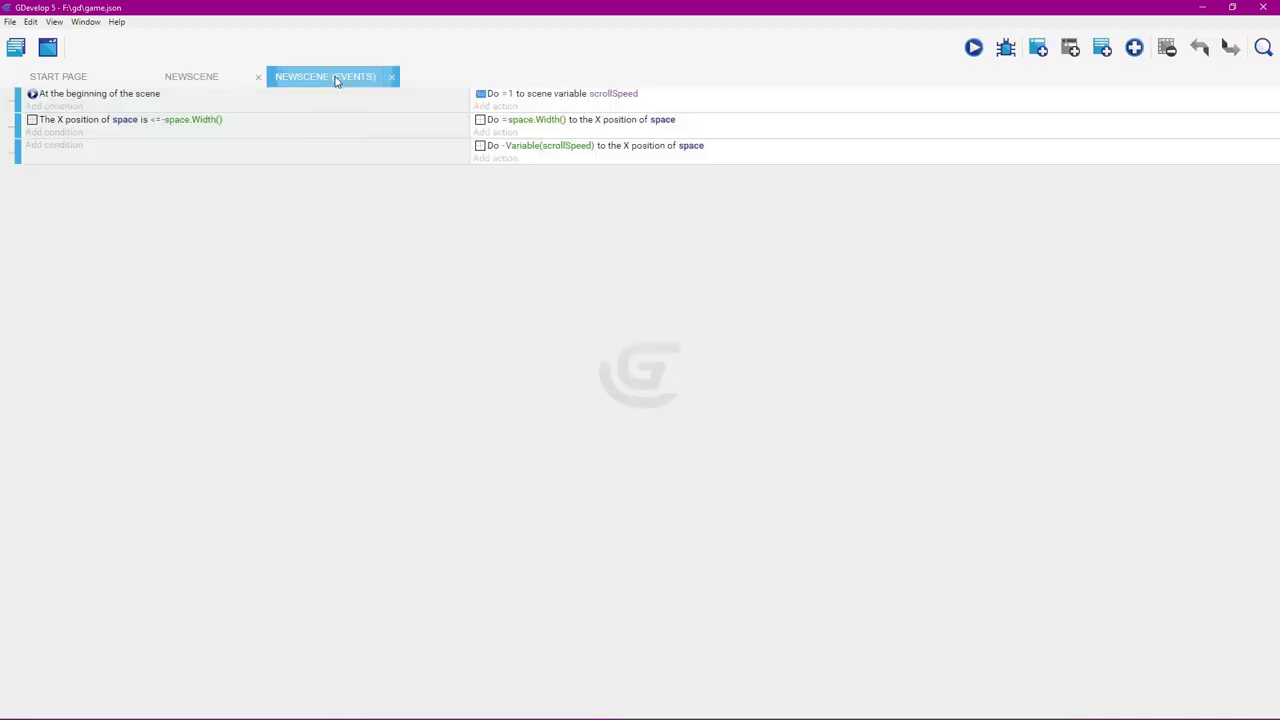
click(766, 160)
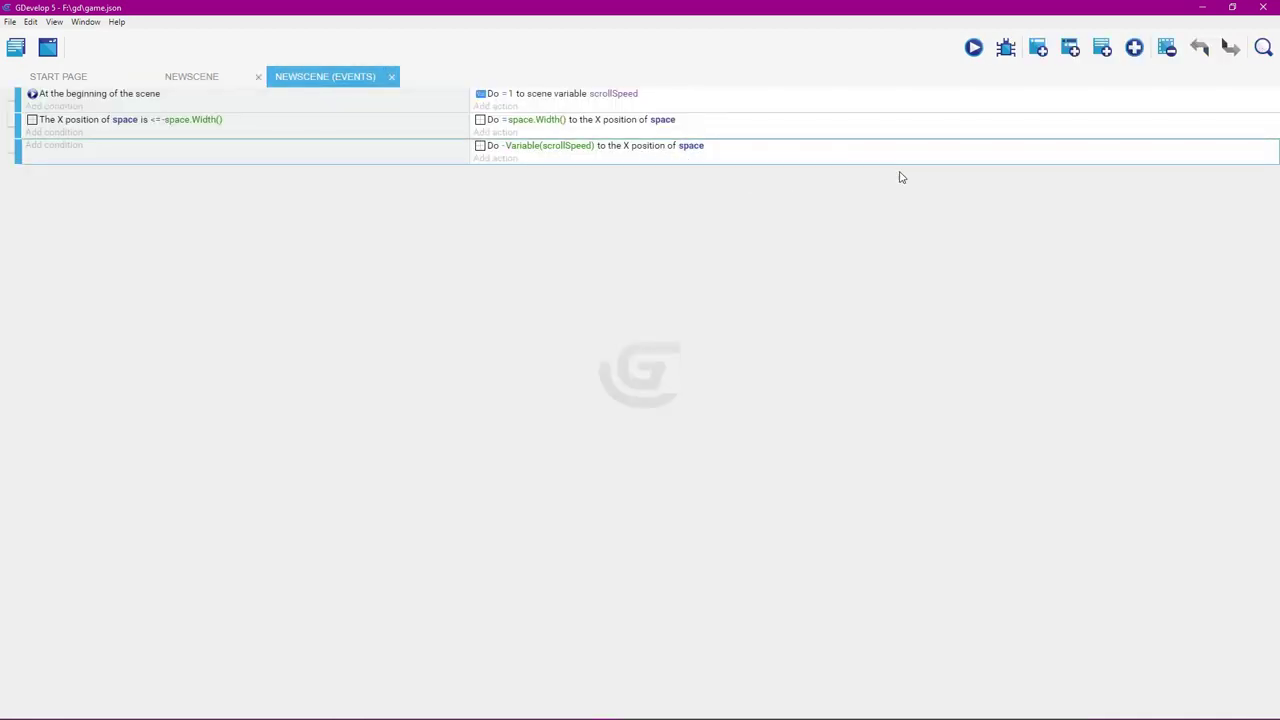
click(1040, 49)
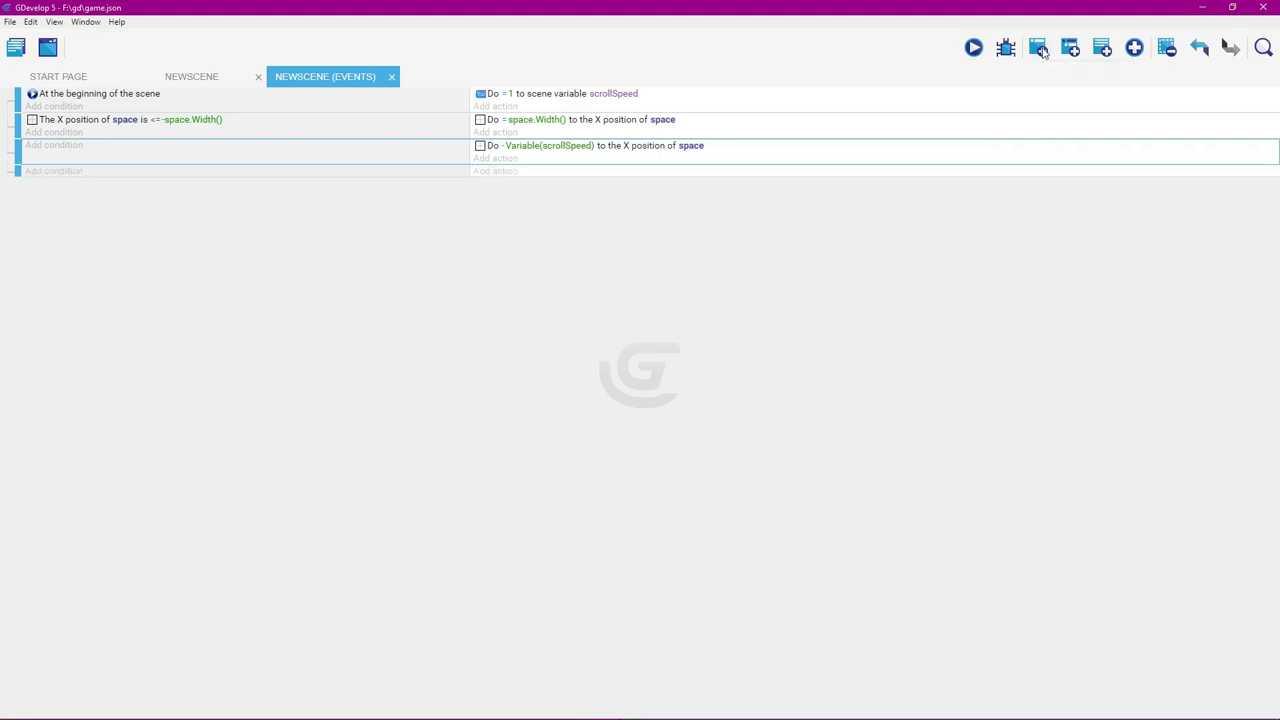
click(655, 177)
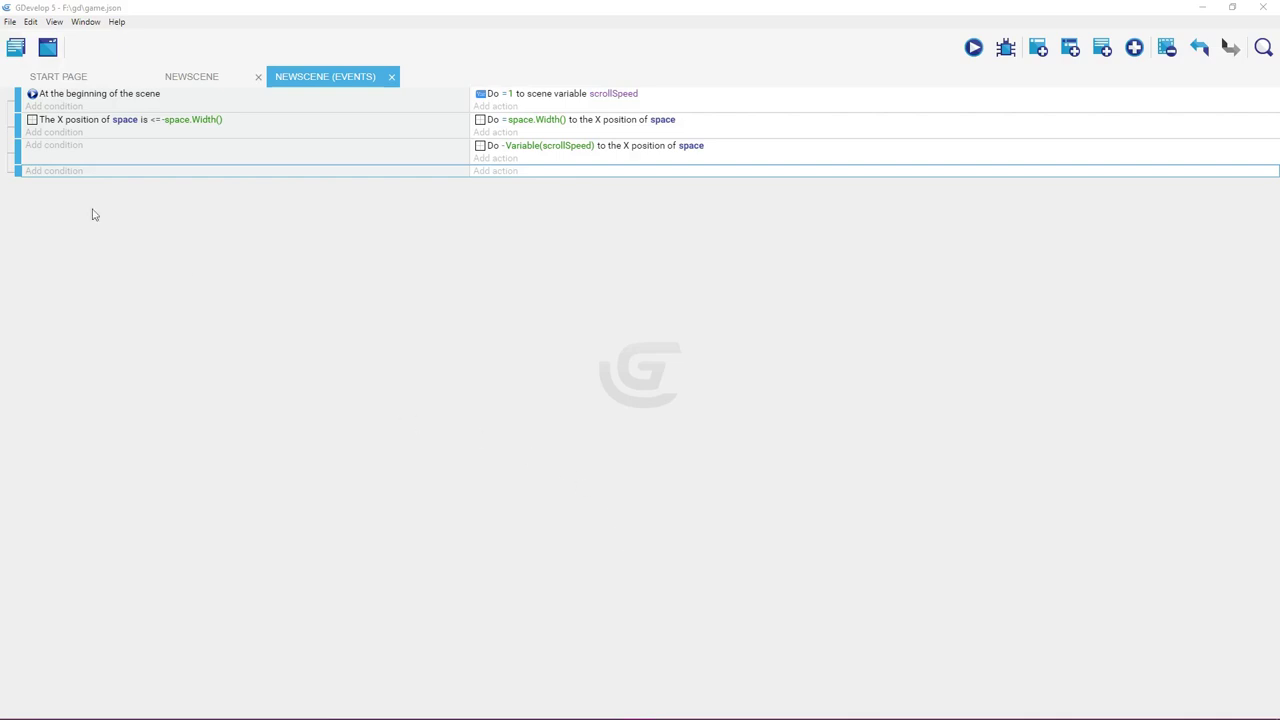
Give the empty event a keyboard Key pressed condition for the Up key.
click(46, 172)
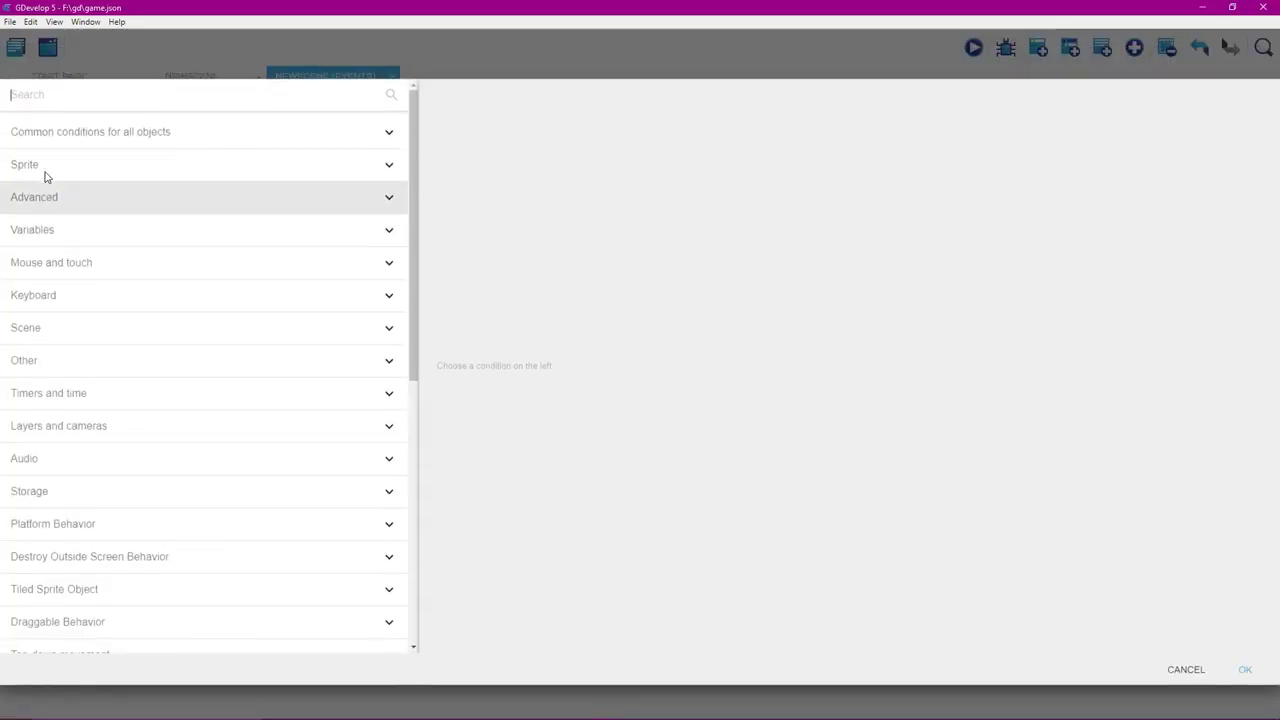
click(154, 298)
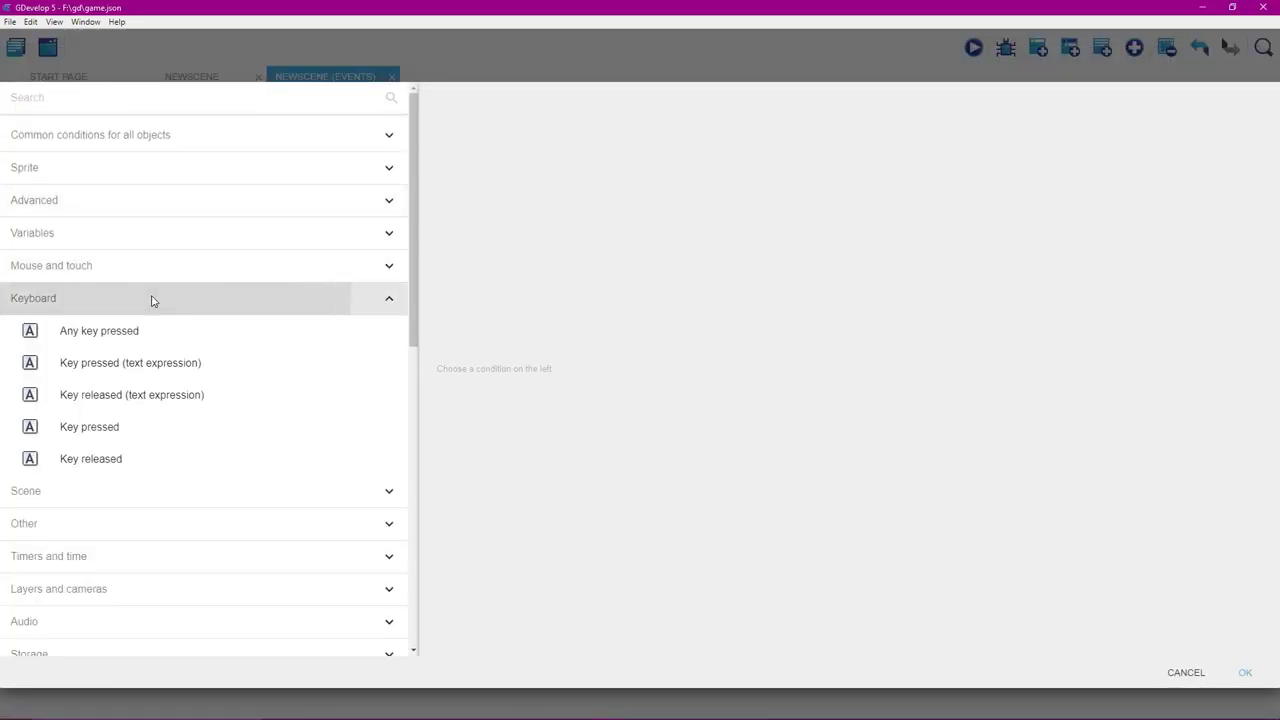
click(176, 424)
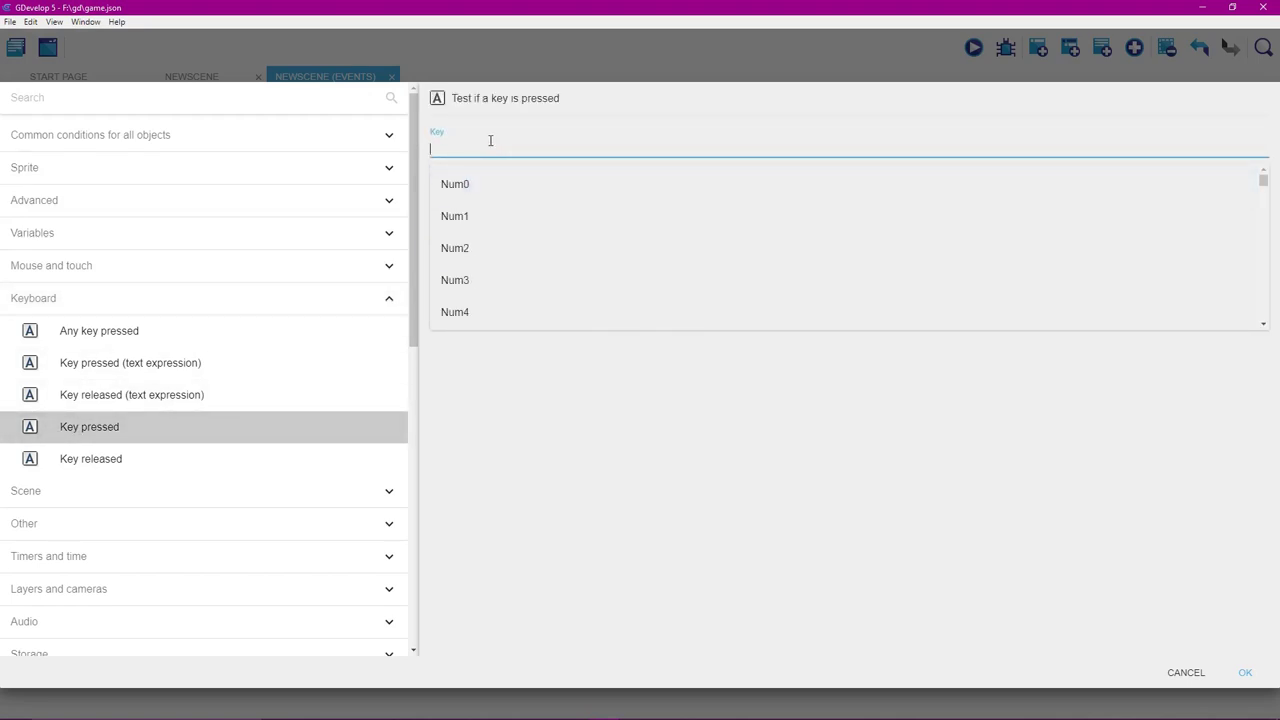
text(up)
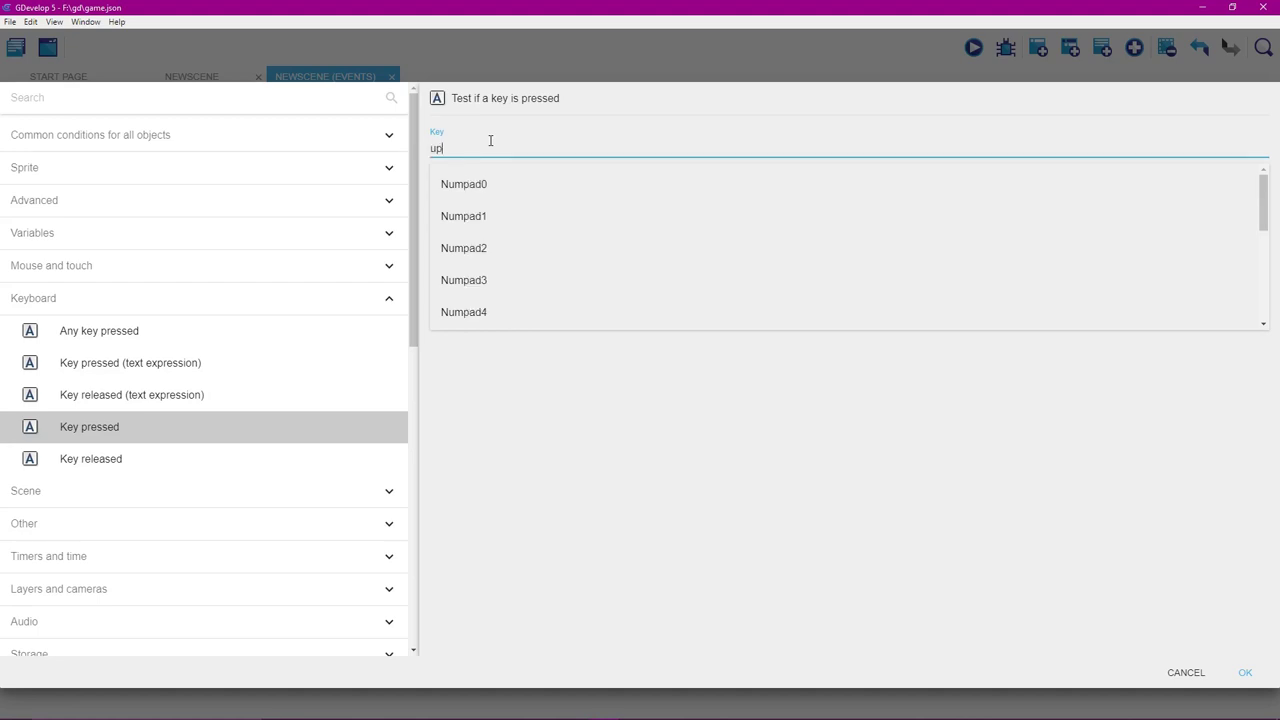
key(BackSpace)
key(BackSpace)
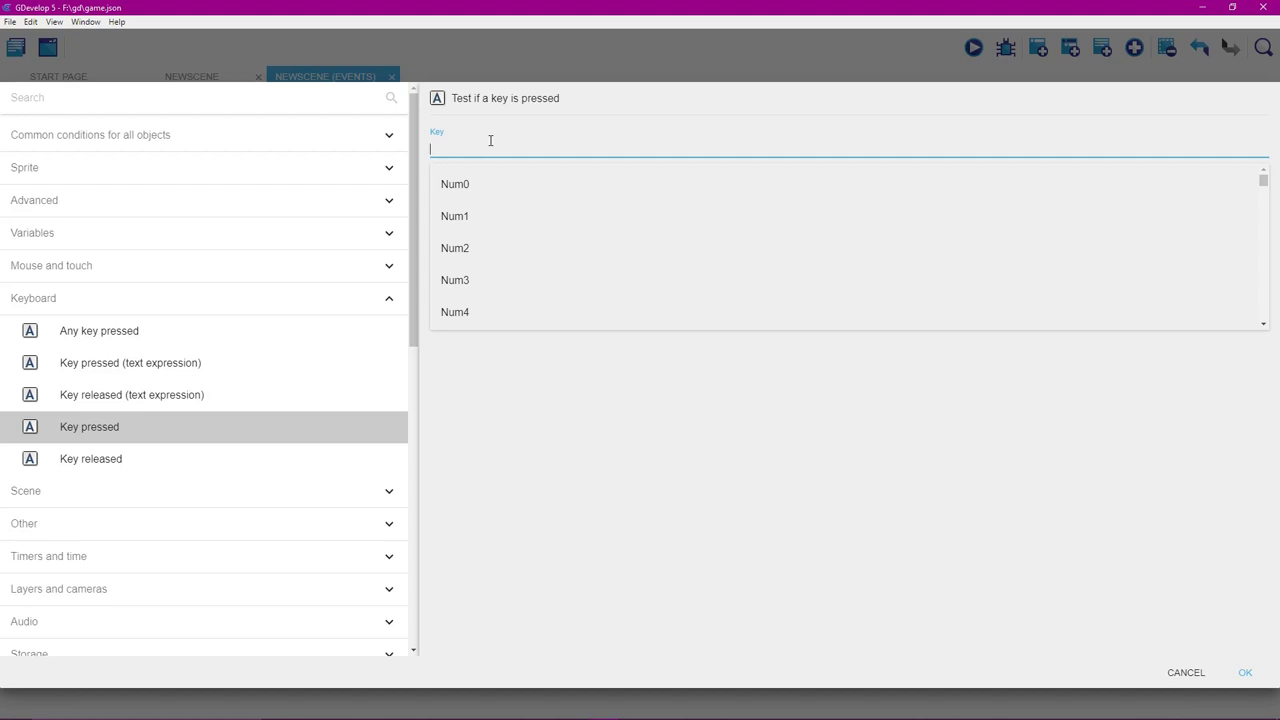
text(Up)
scroll(640, 251, down, 5)
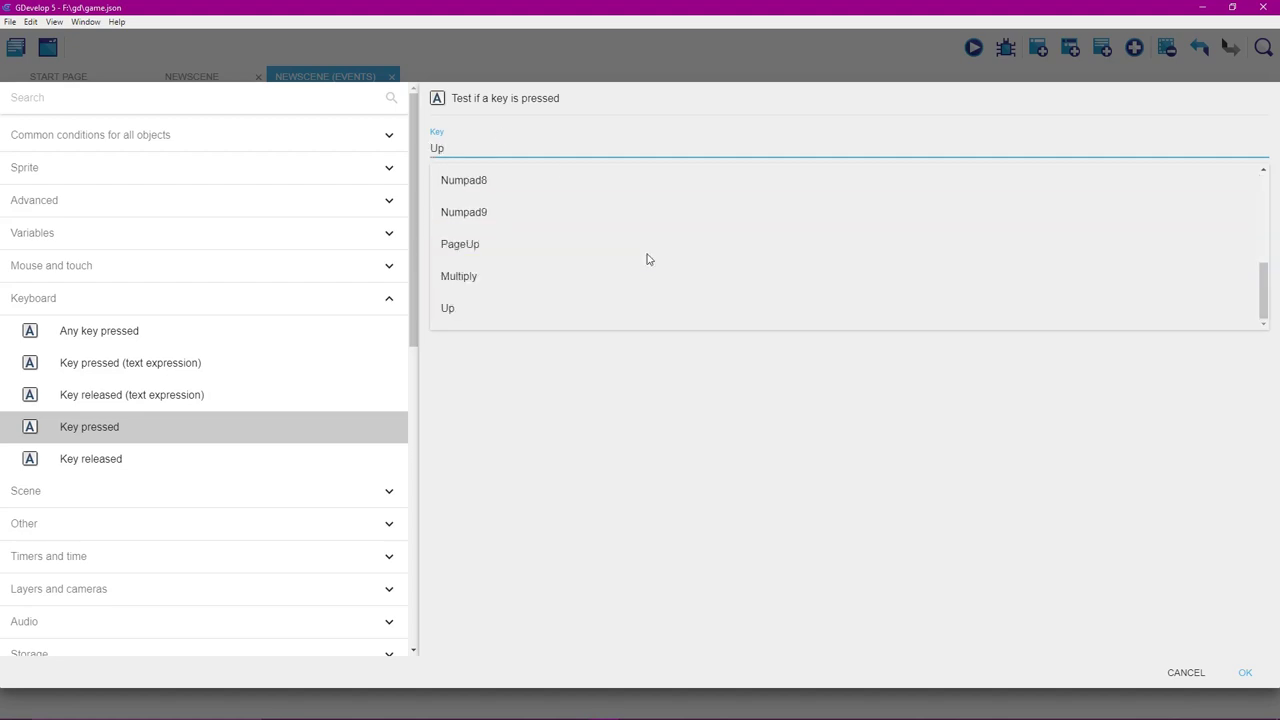
click(509, 306)
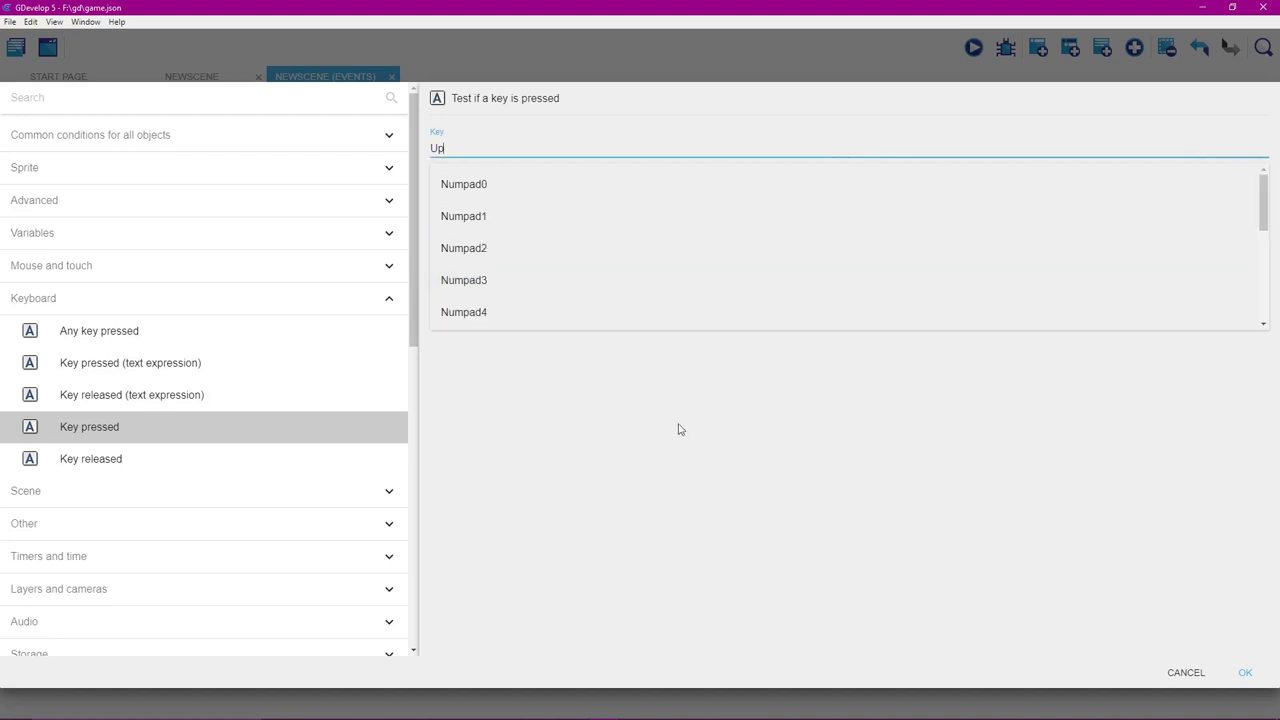
click(1245, 674)
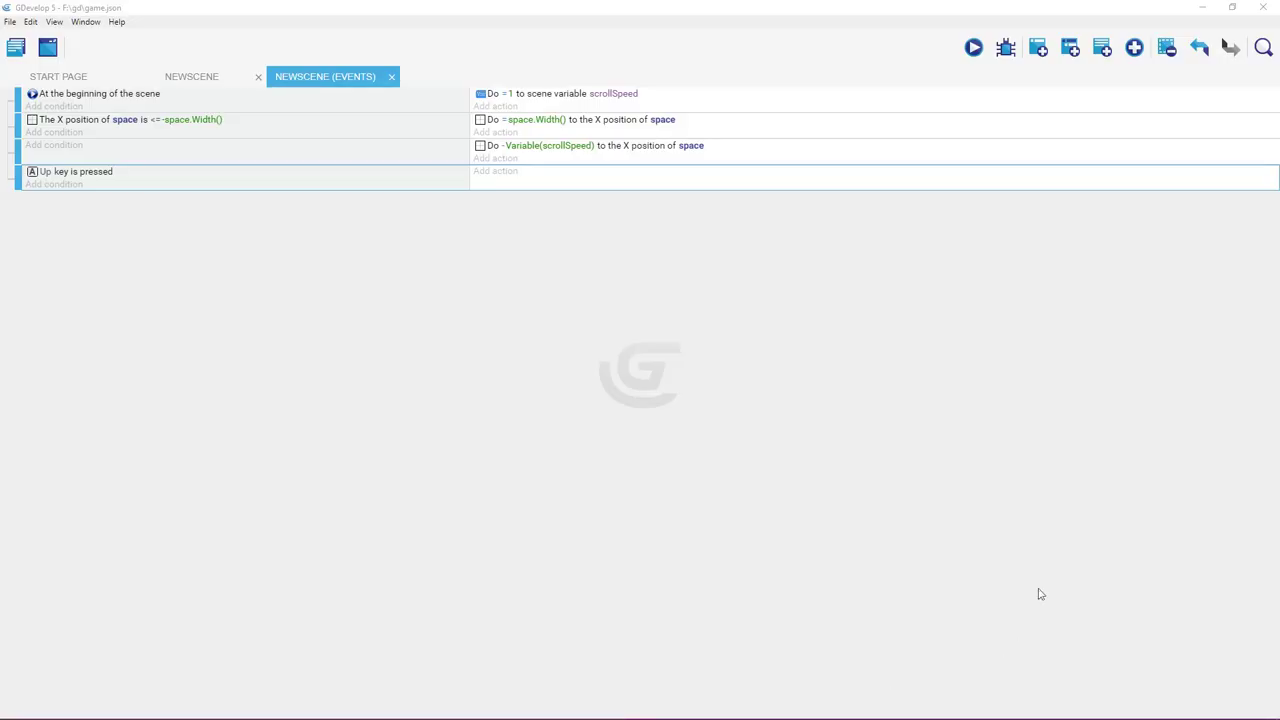
click(914, 598)
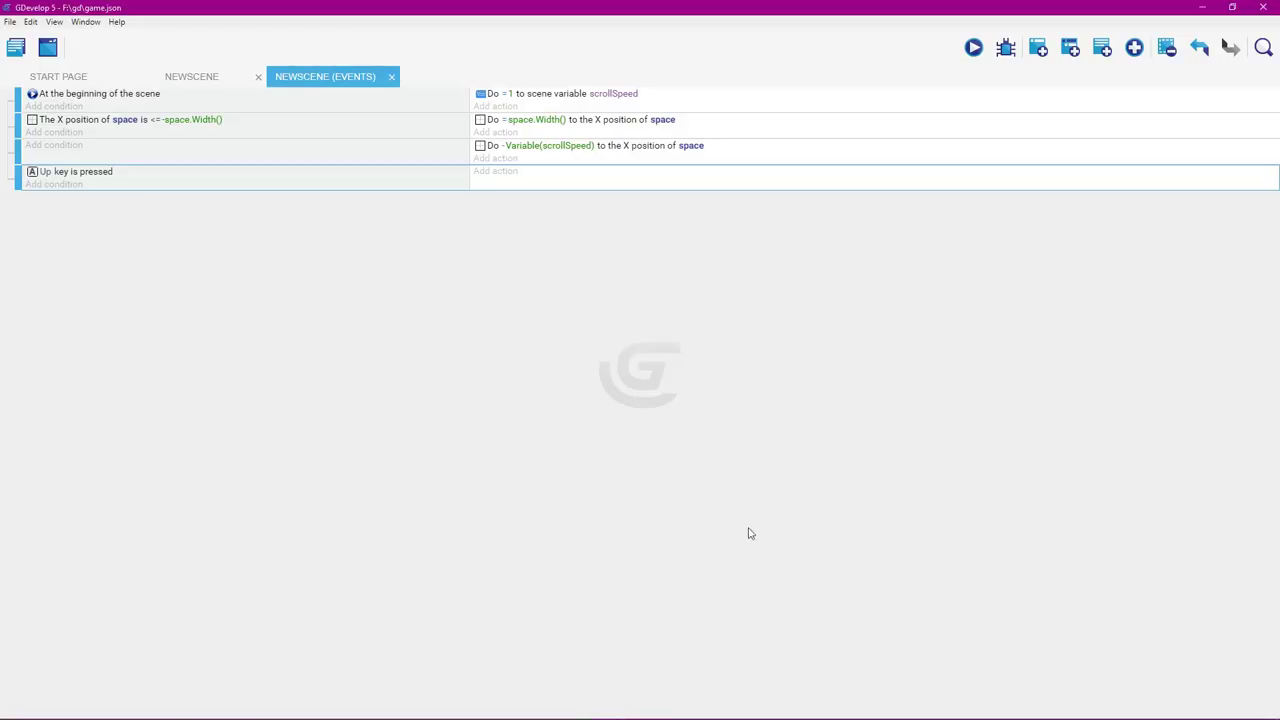
Add a top-down movement action to the Up key event that simulates an up key press for the player object.
click(484, 178)
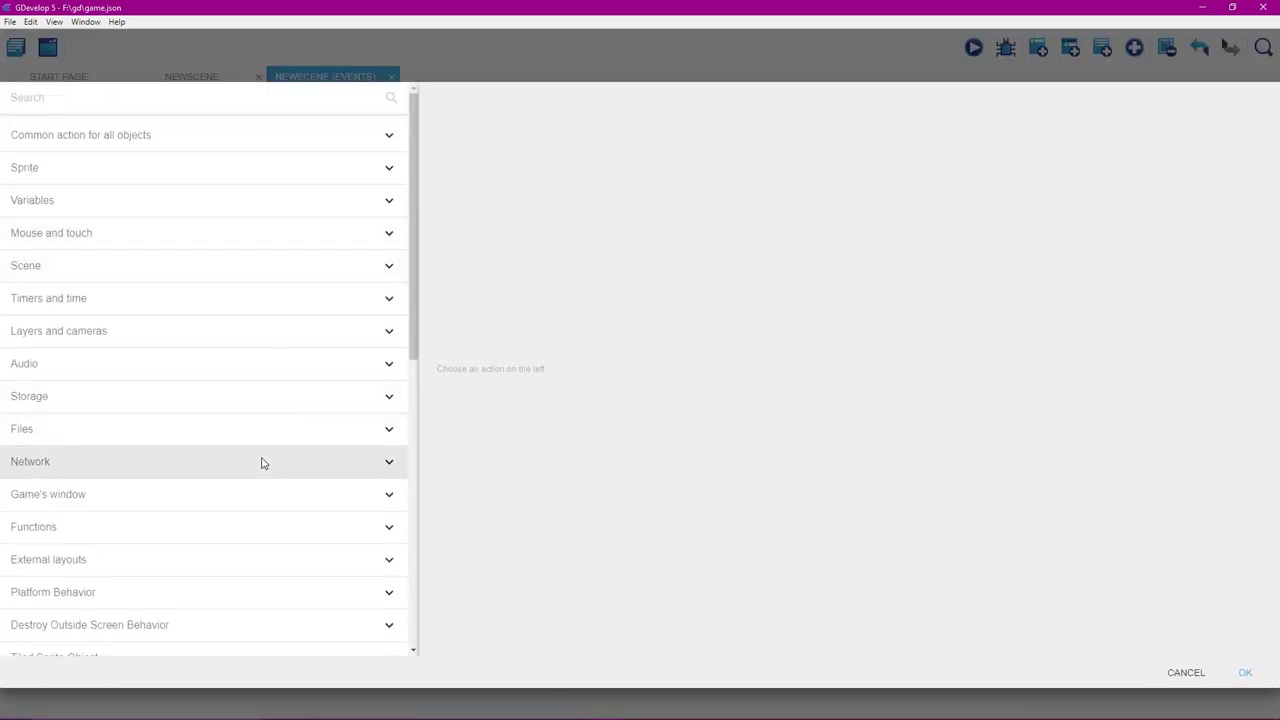
scroll(263, 463, down, 3)
click(195, 489)
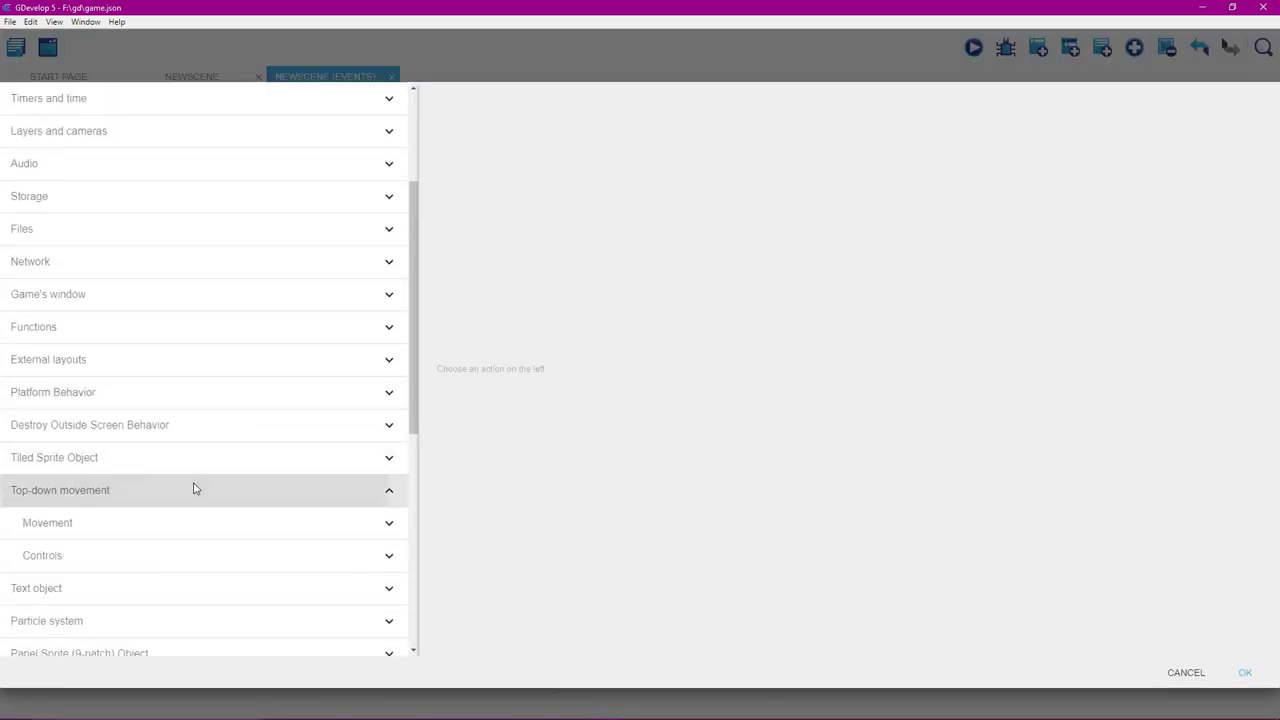
click(178, 556)
scroll(211, 574, down, 2)
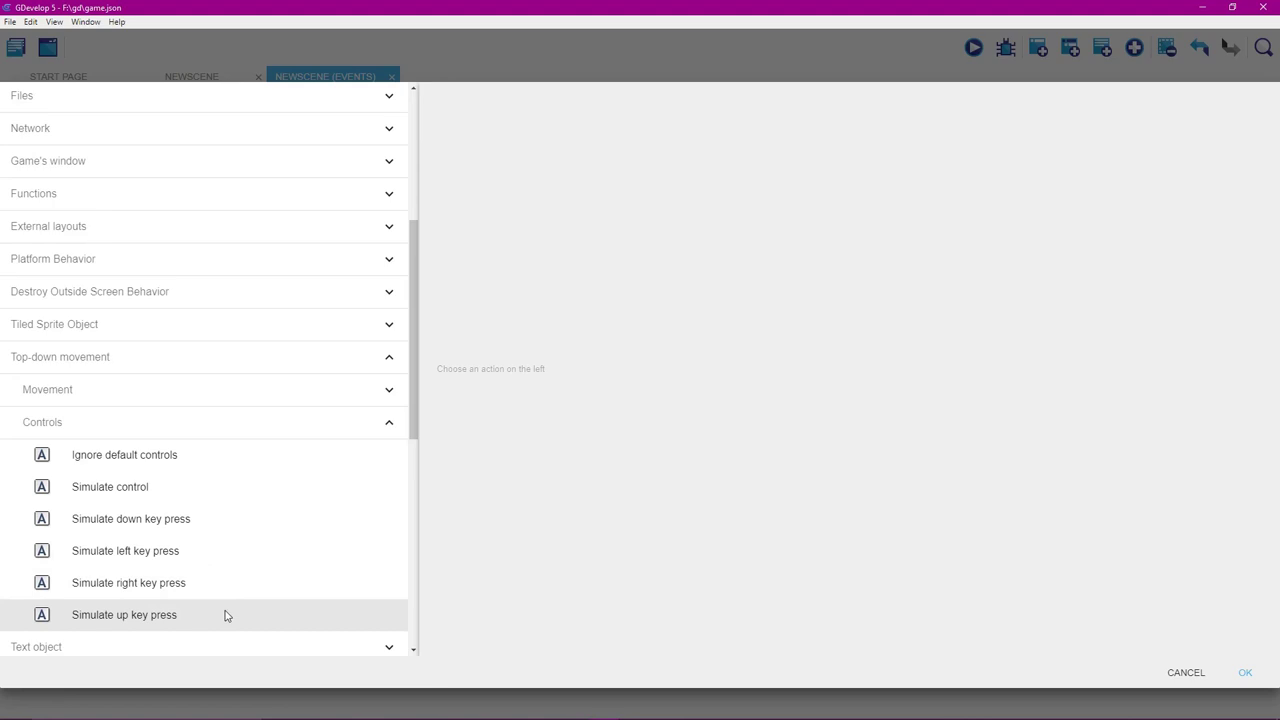
click(225, 615)
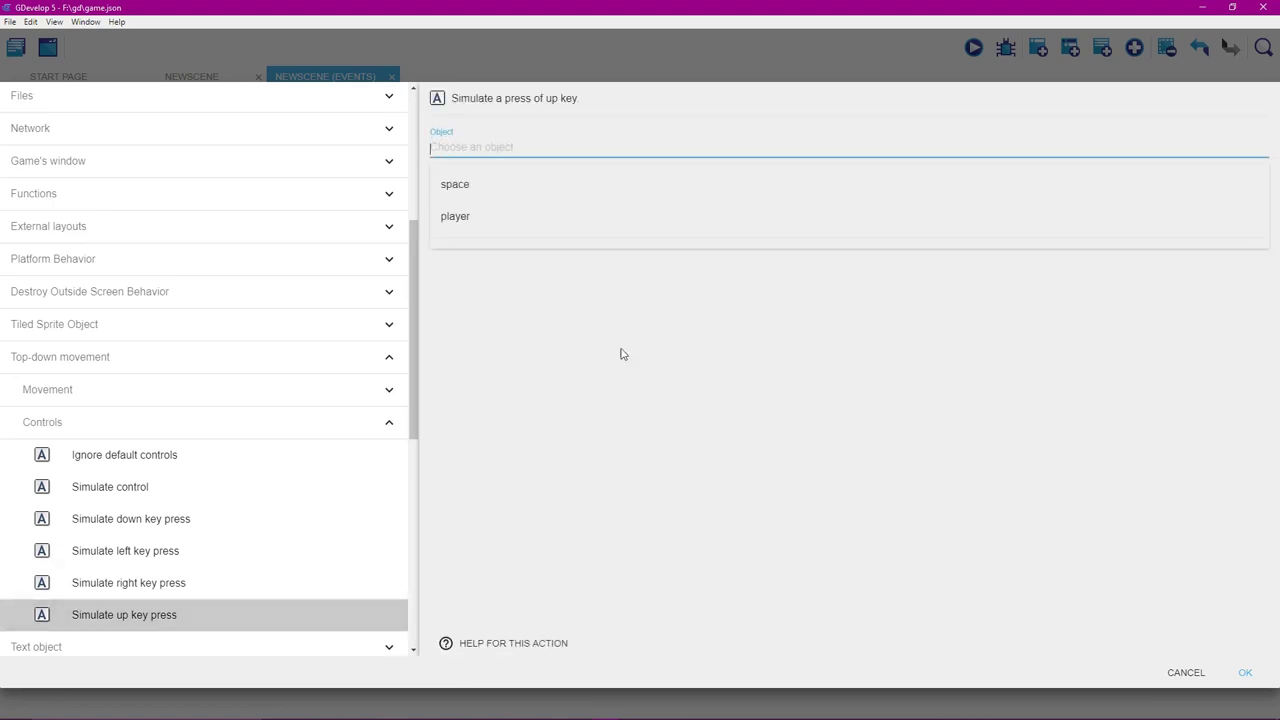
click(538, 228)
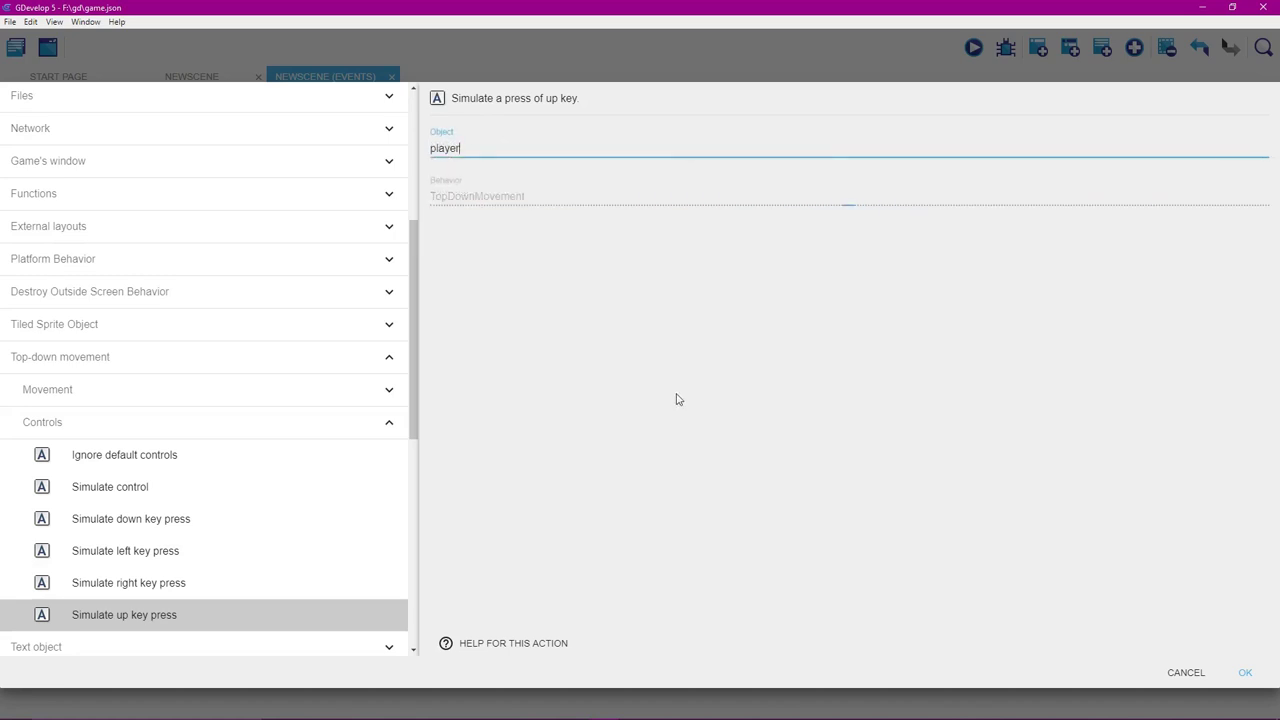
click(1242, 673)
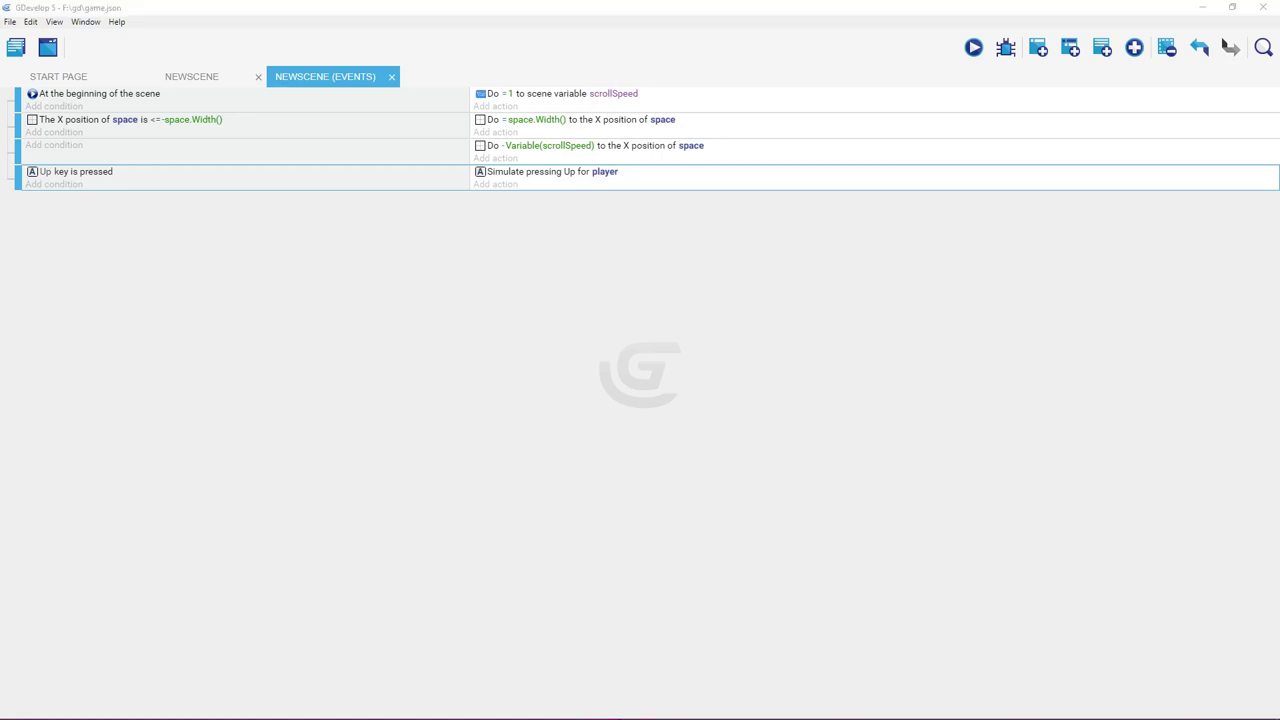
Add a sprite action to the Up key event that changes the player's animation by name to "up".
click(485, 186)
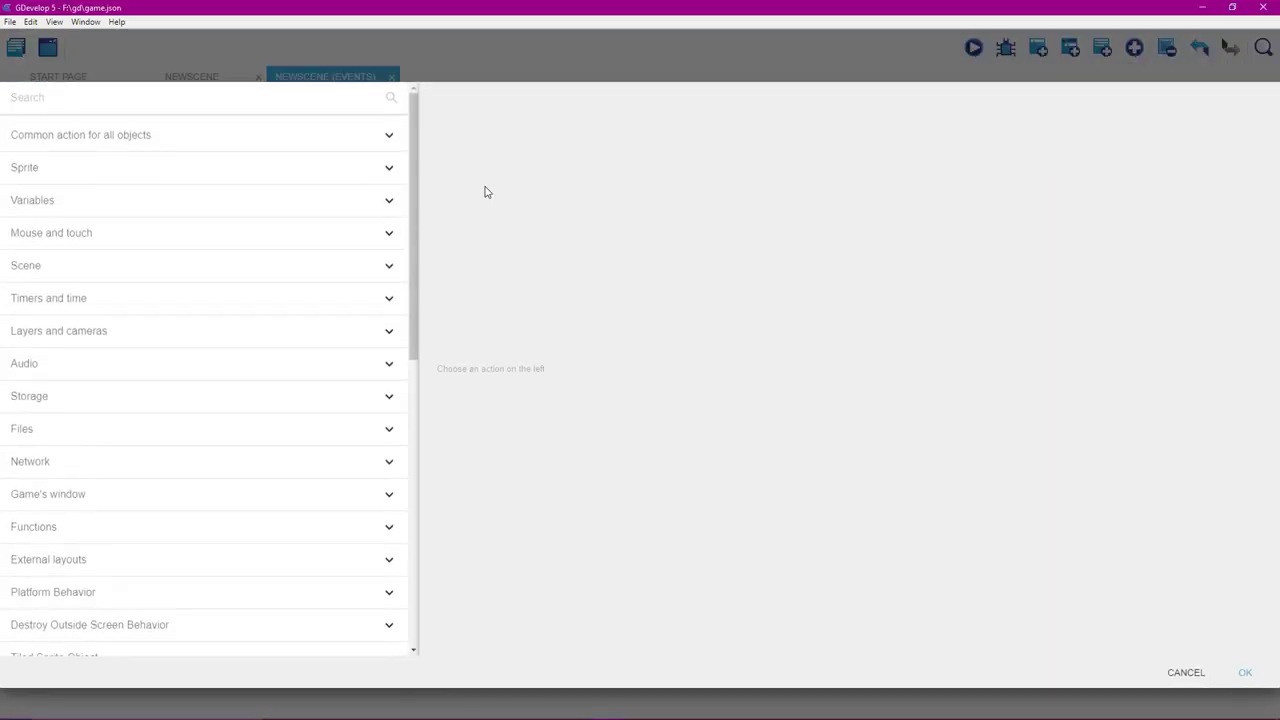
click(142, 179)
click(170, 211)
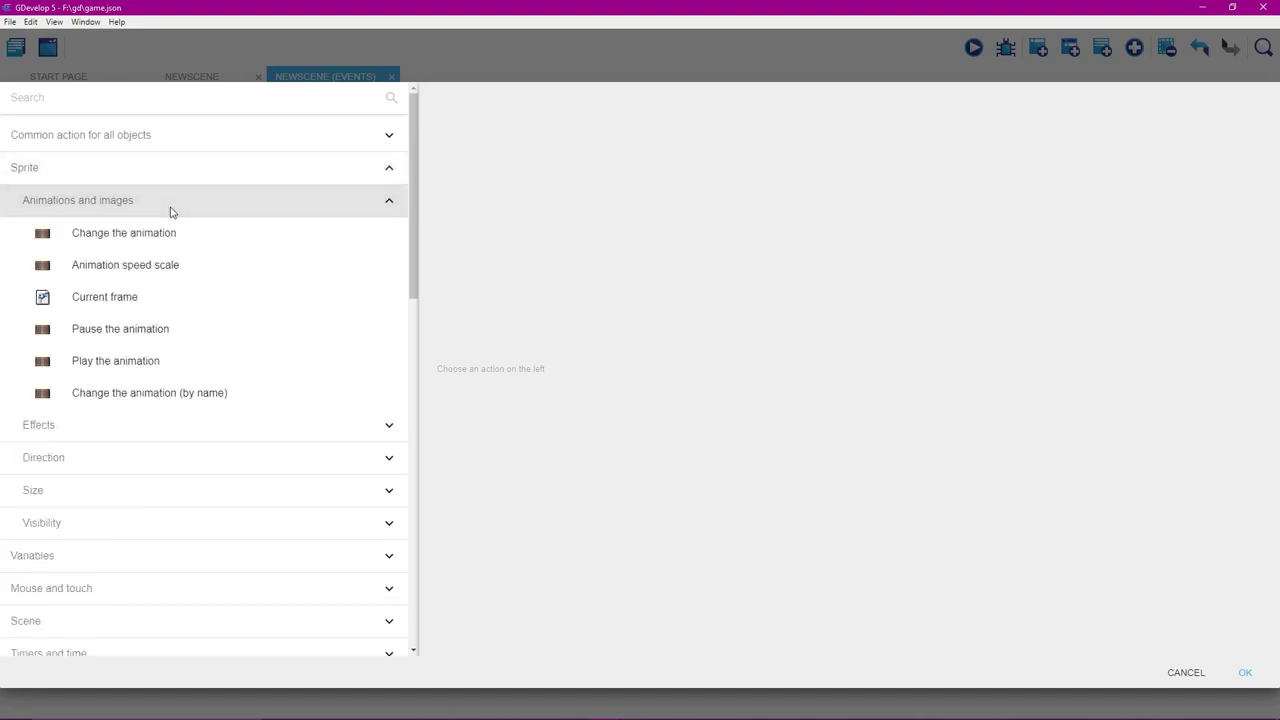
click(283, 403)
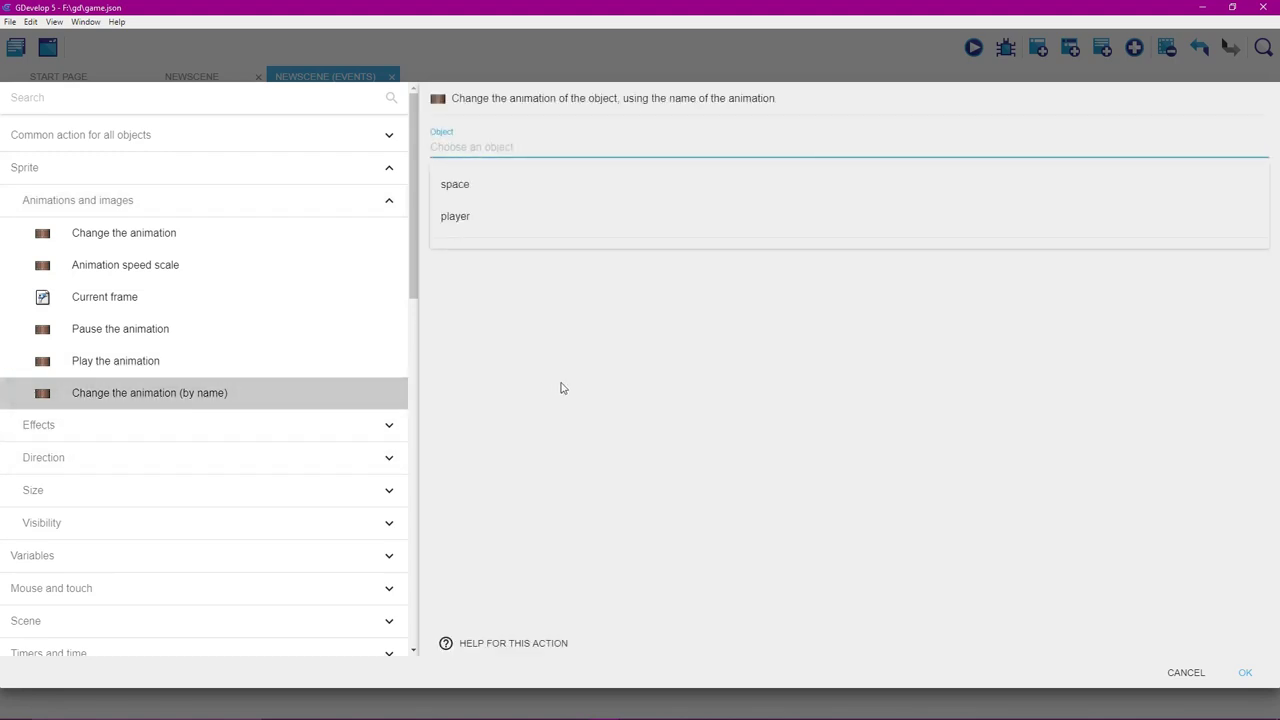
click(521, 230)
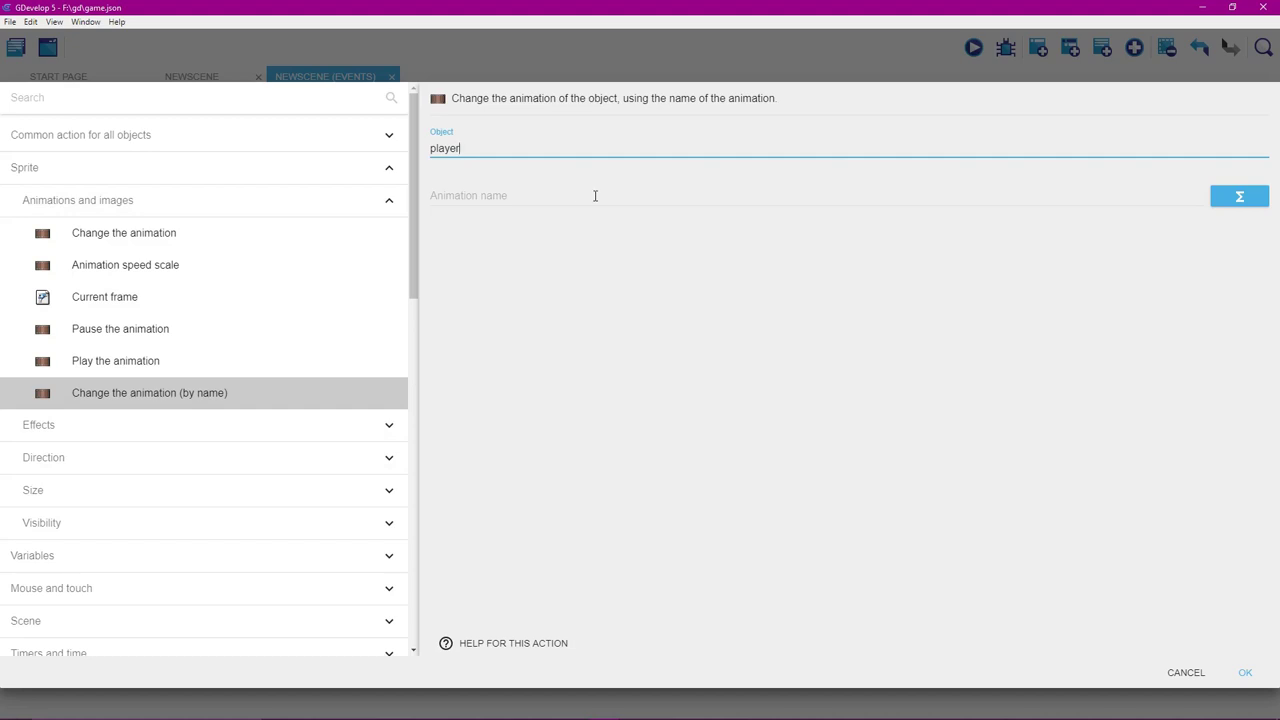
click(532, 197)
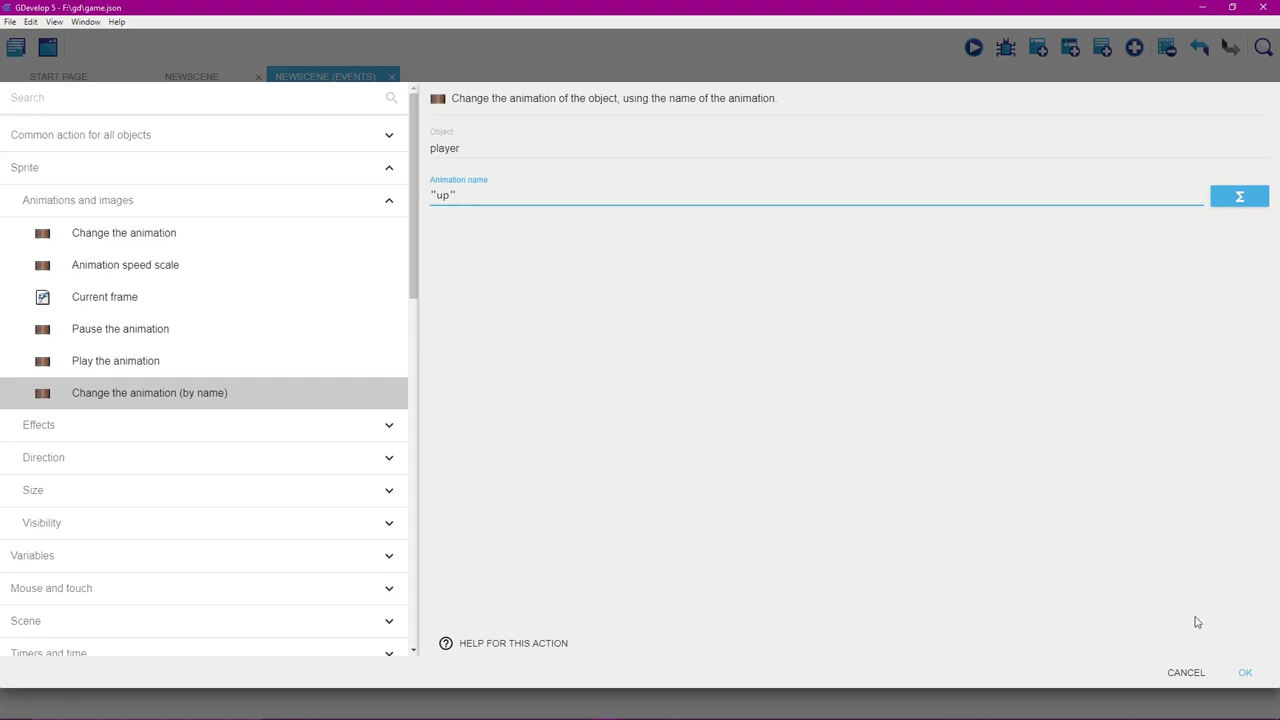
click(1245, 673)
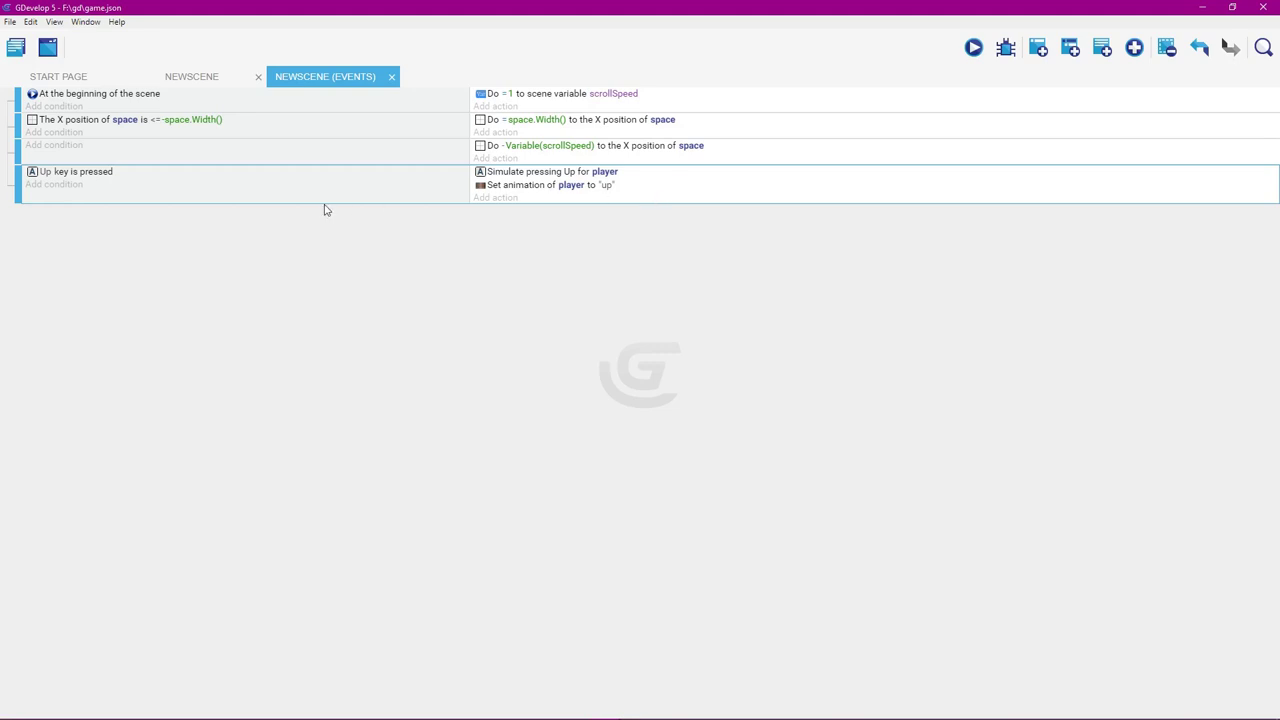
Add an empty event at the end of the sheet and paste a copy of the Up key event above it.
click(1039, 48)
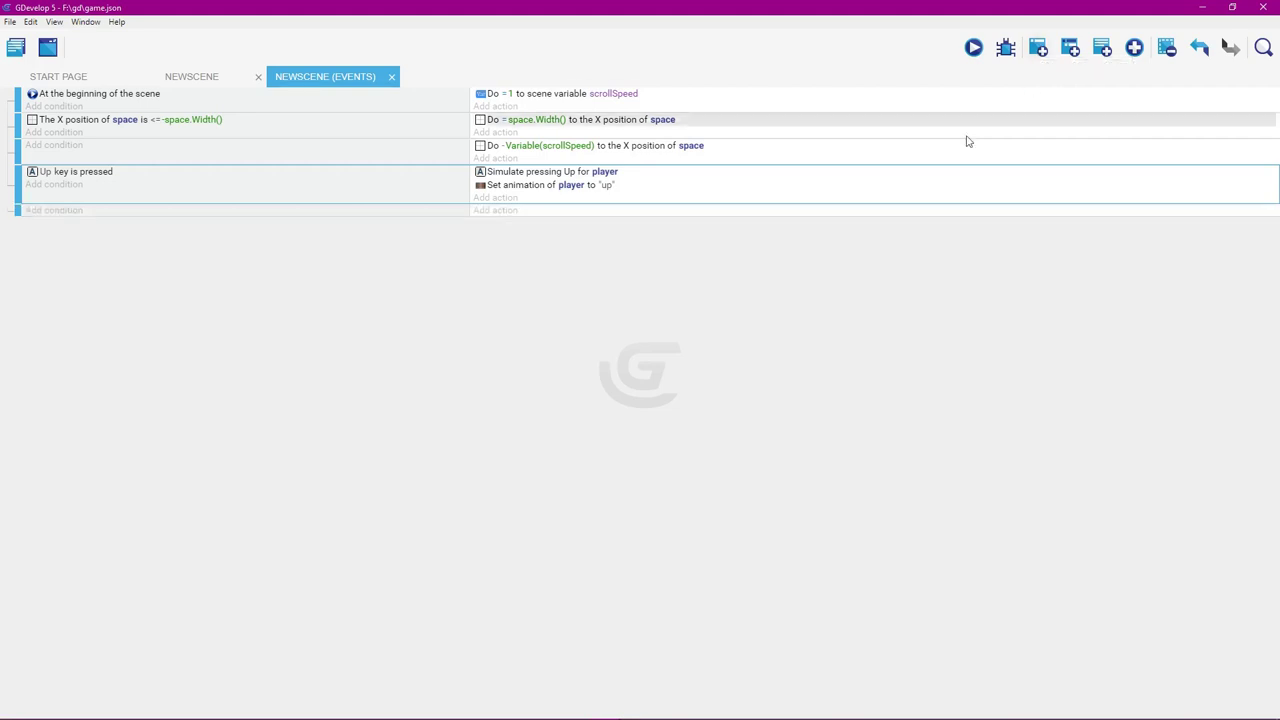
right_click(746, 198)
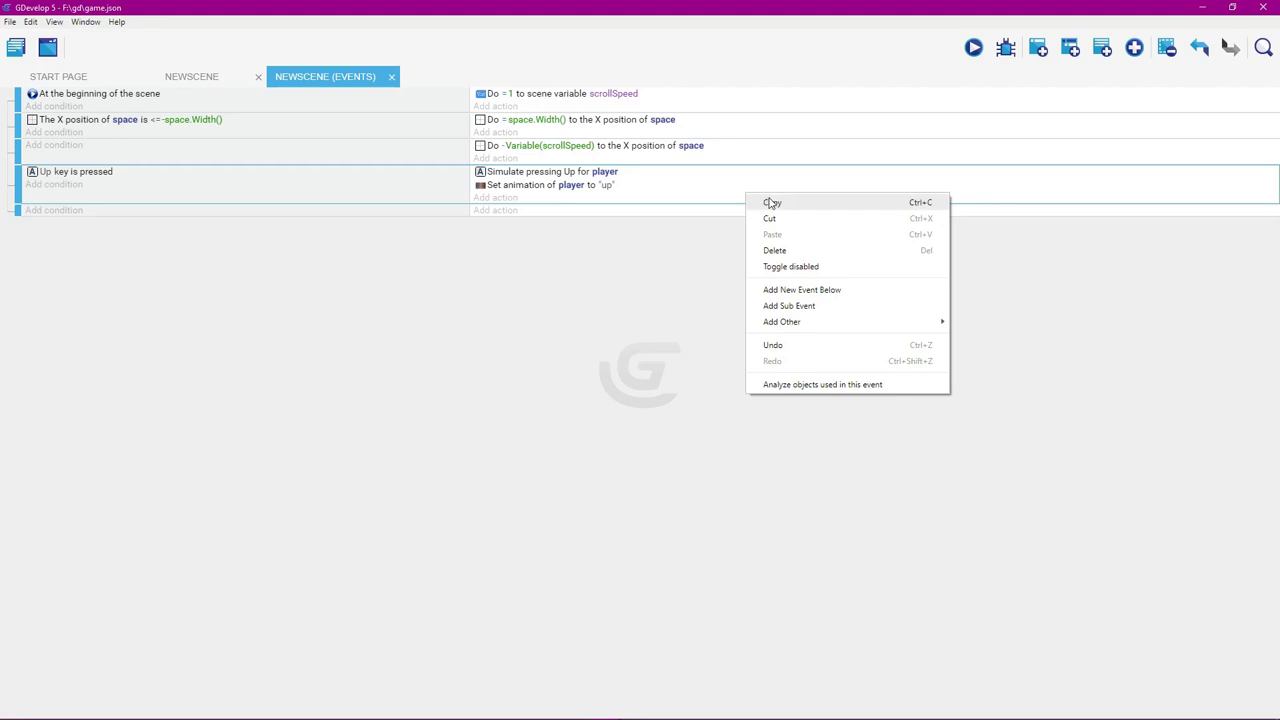
click(771, 203)
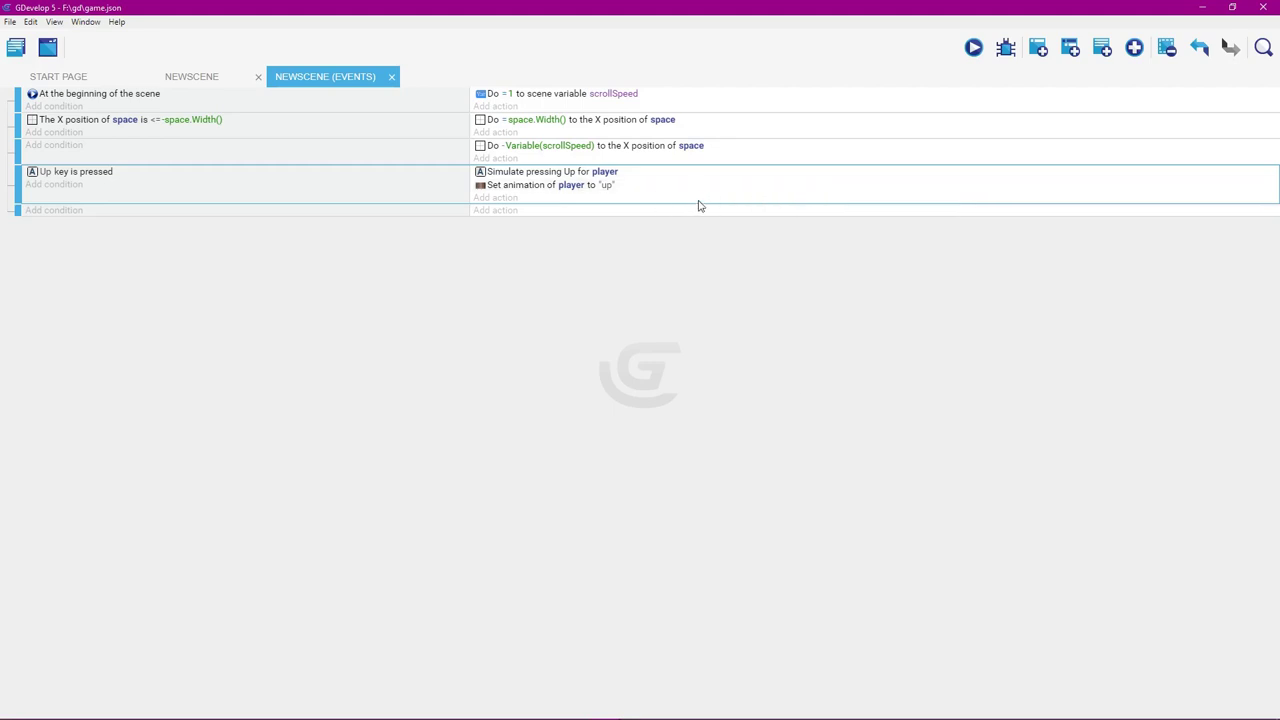
click(643, 220)
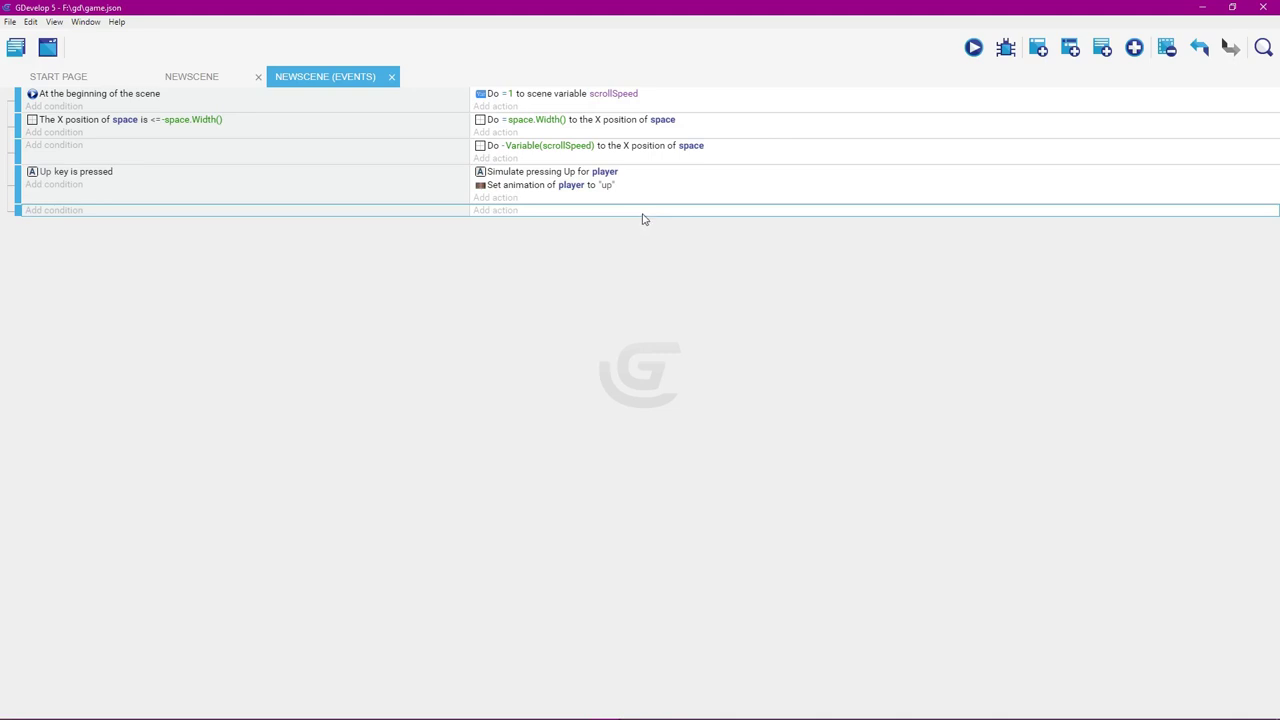
right_click(643, 218)
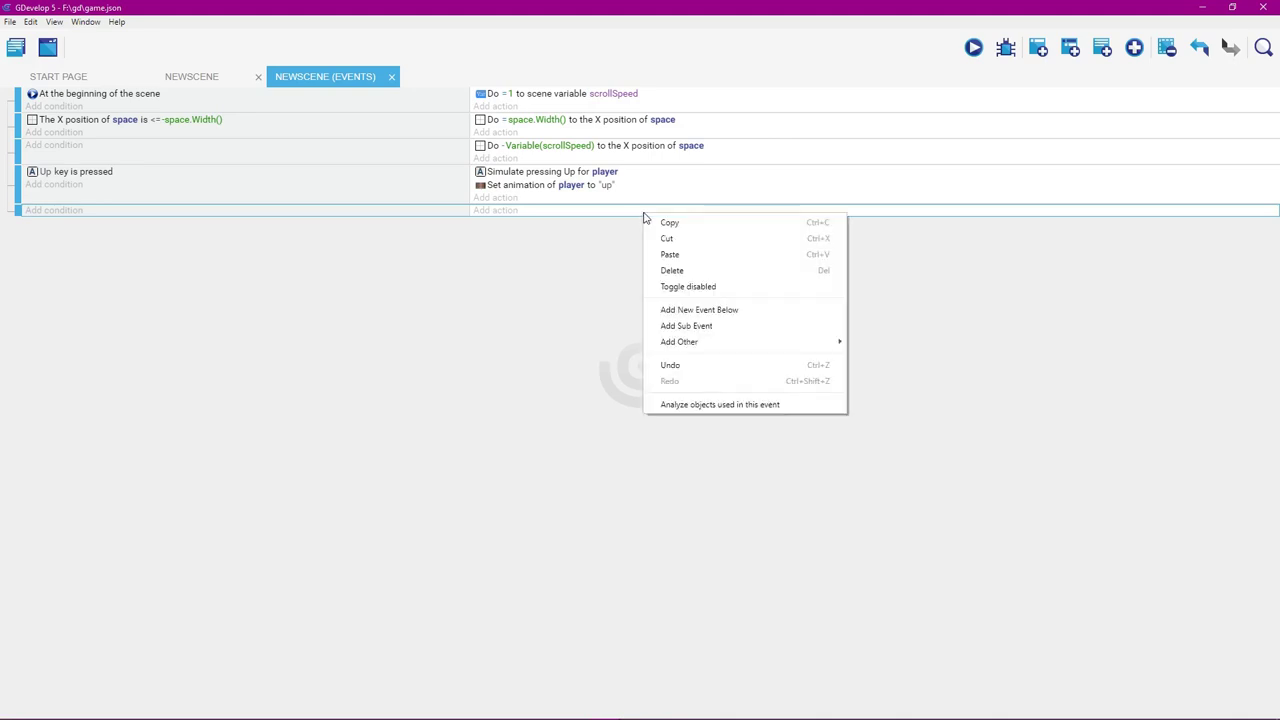
click(690, 254)
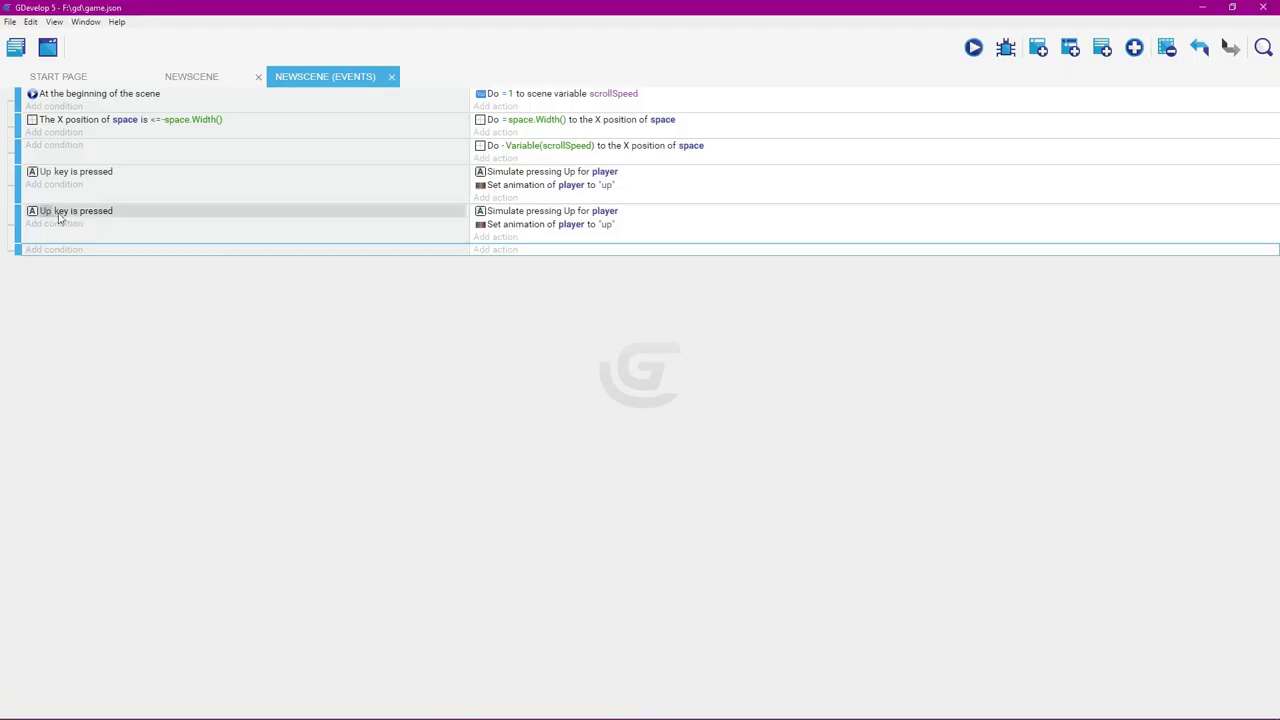
Change the key in the pasted event's Key pressed condition to Down.
double_click(136, 219)
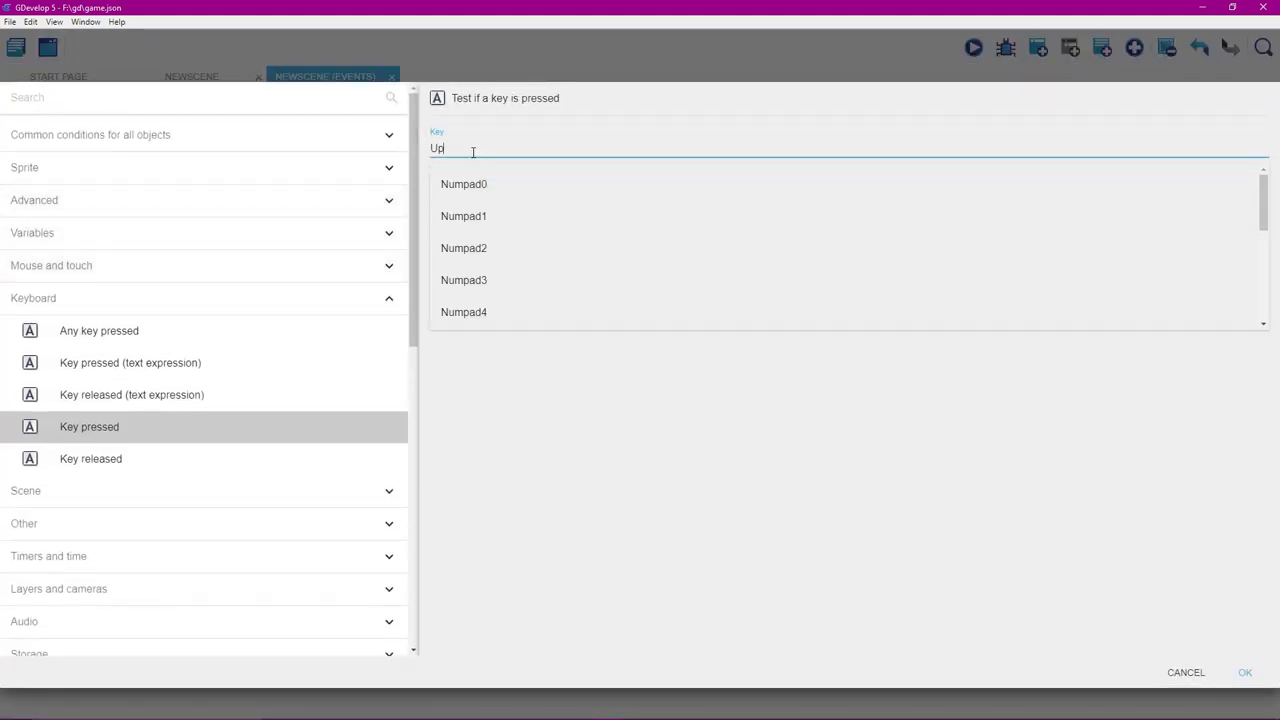
key(BackSpace)
key(BackSpace)
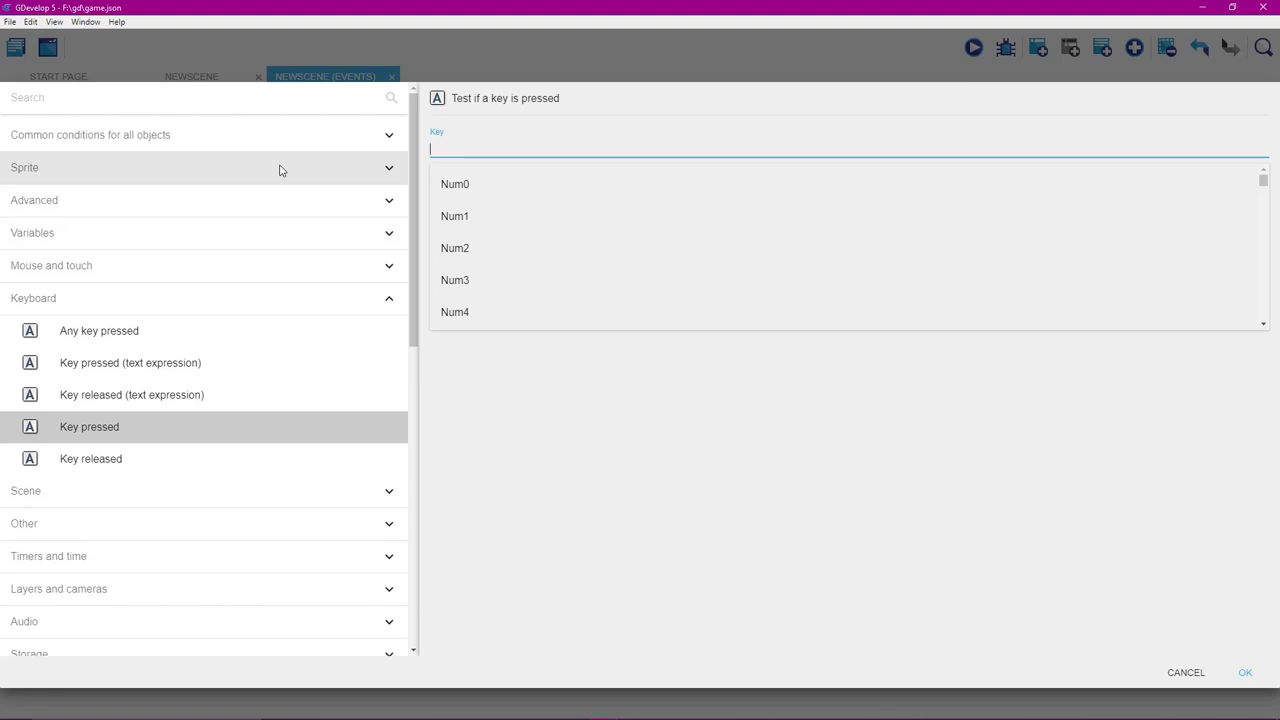
text(D)
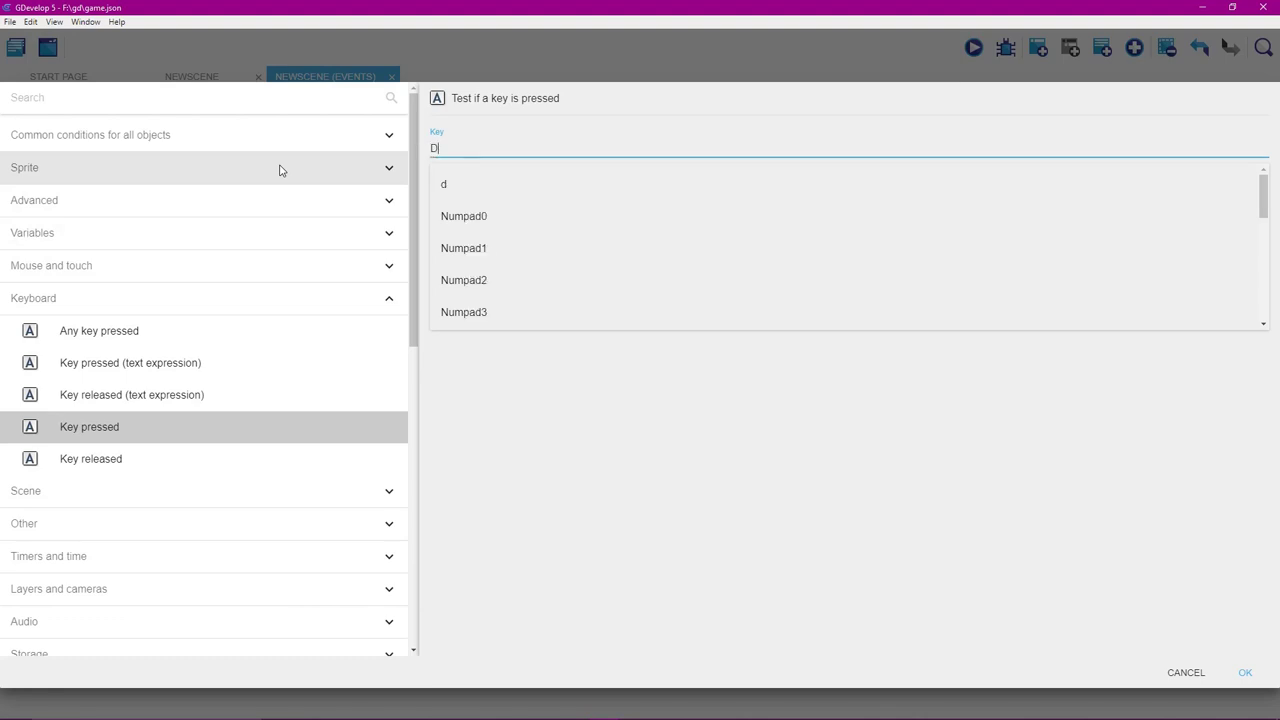
text(own)
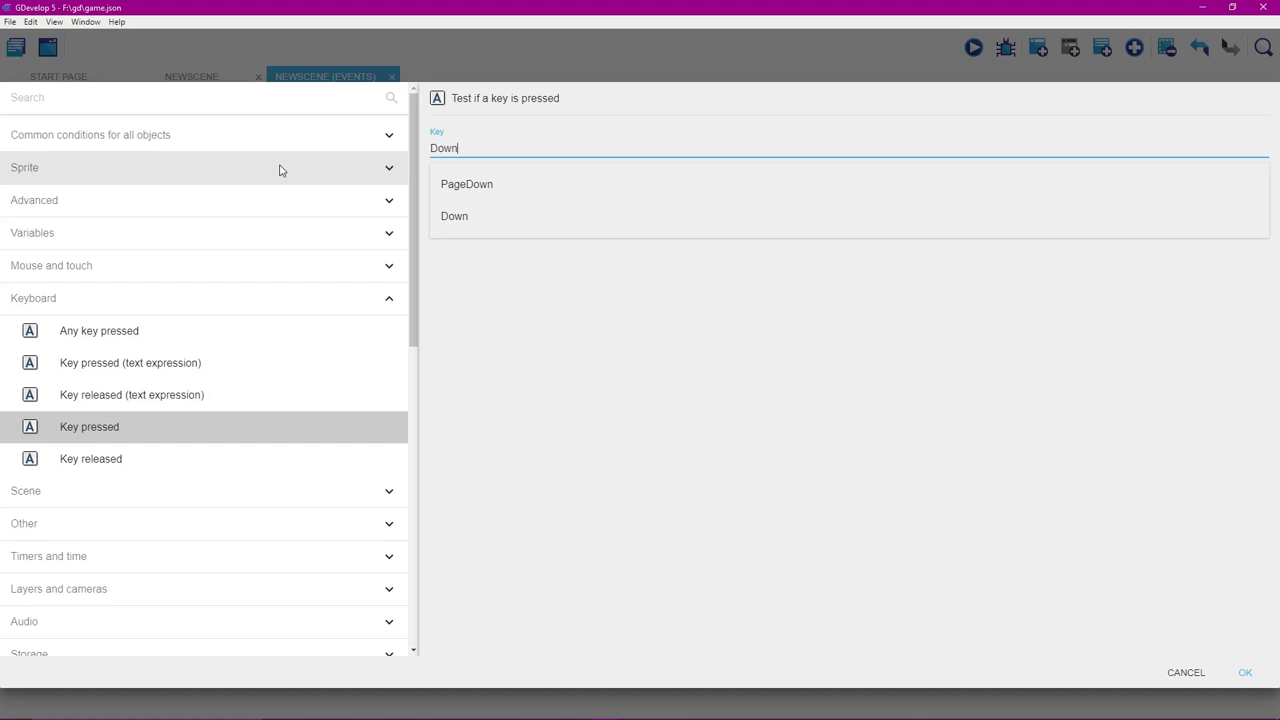
click(485, 219)
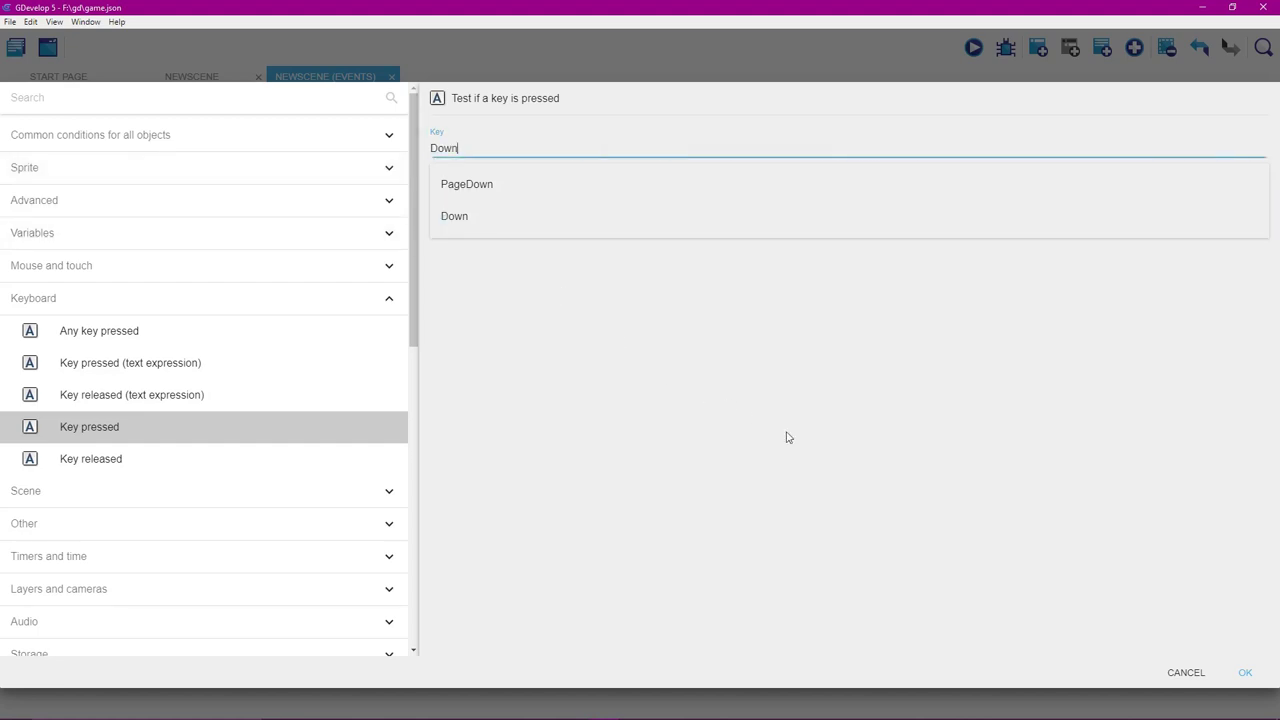
click(815, 443)
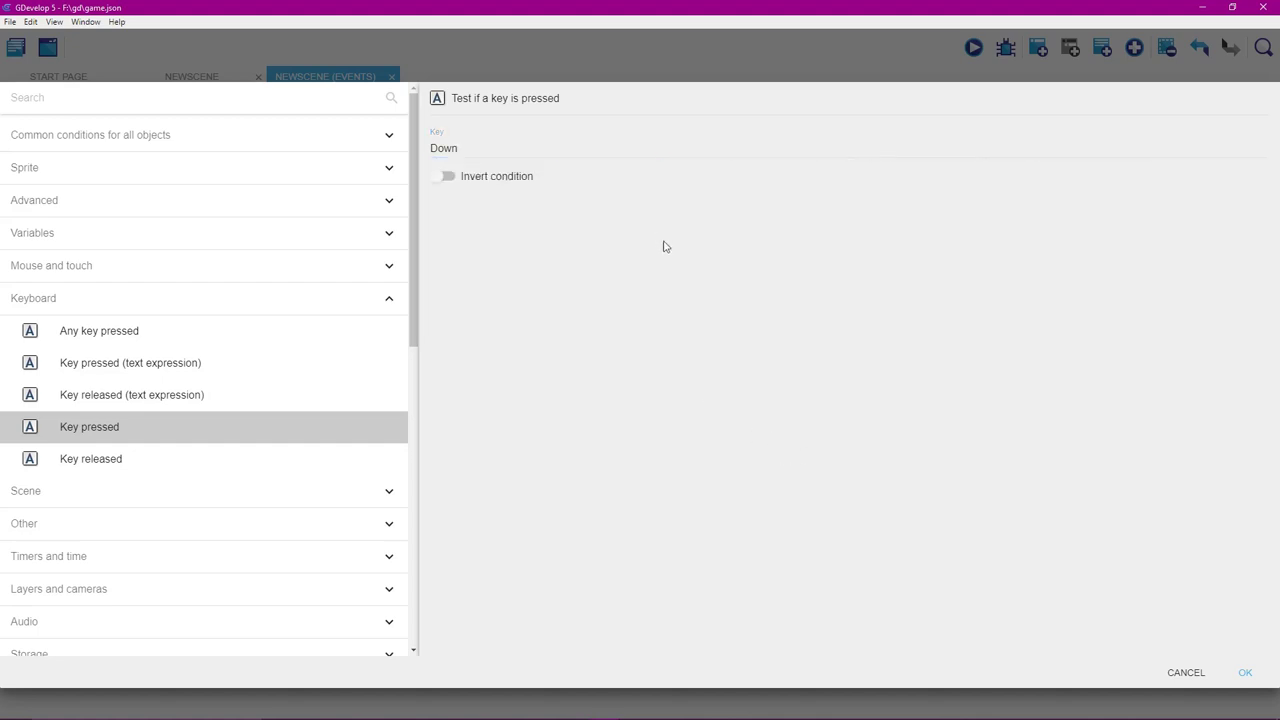
click(1243, 673)
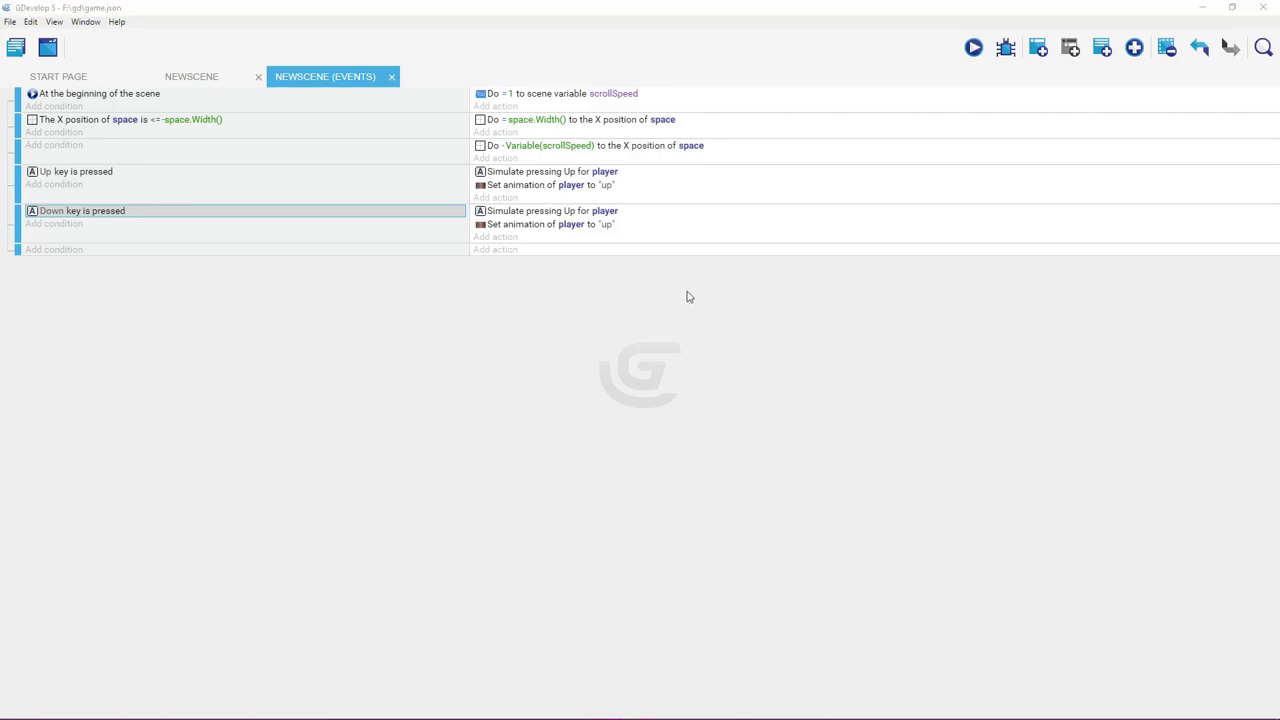
Change the Down key event's movement action to simulate a down key press for the player object.
double_click(651, 216)
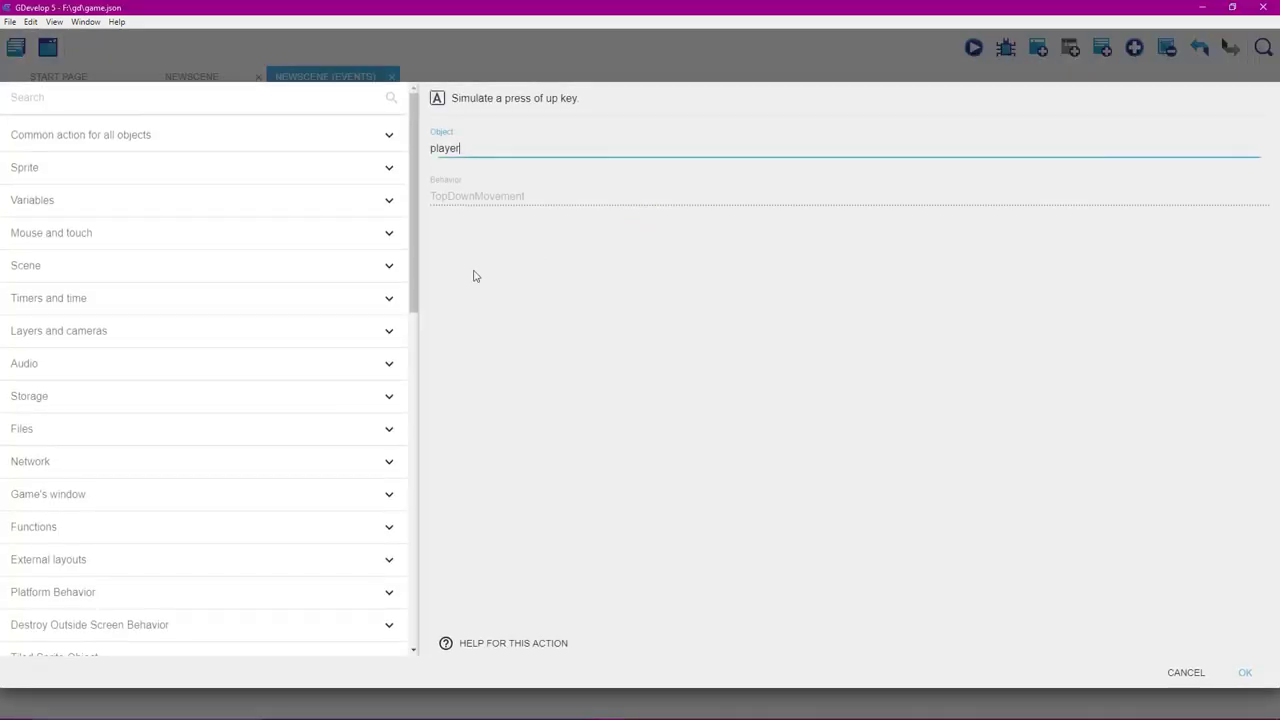
scroll(284, 495, down, 2)
scroll(284, 497, down, 2)
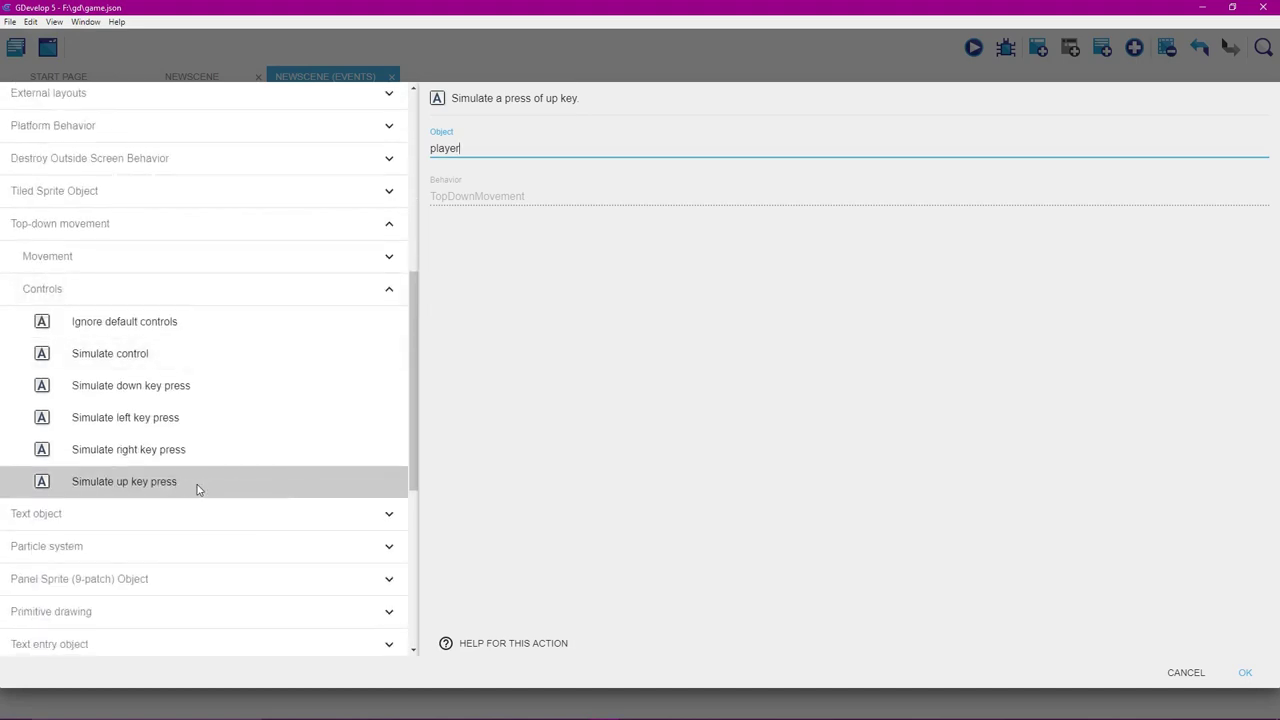
click(214, 389)
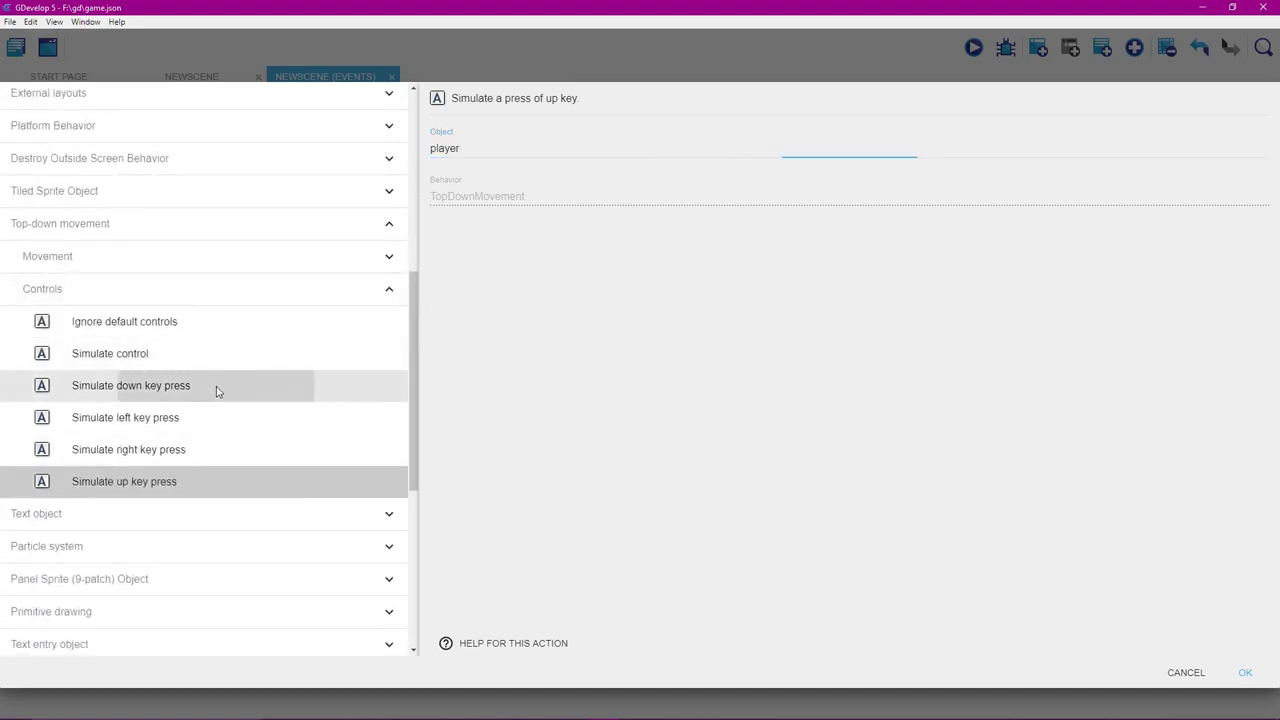
click(1245, 676)
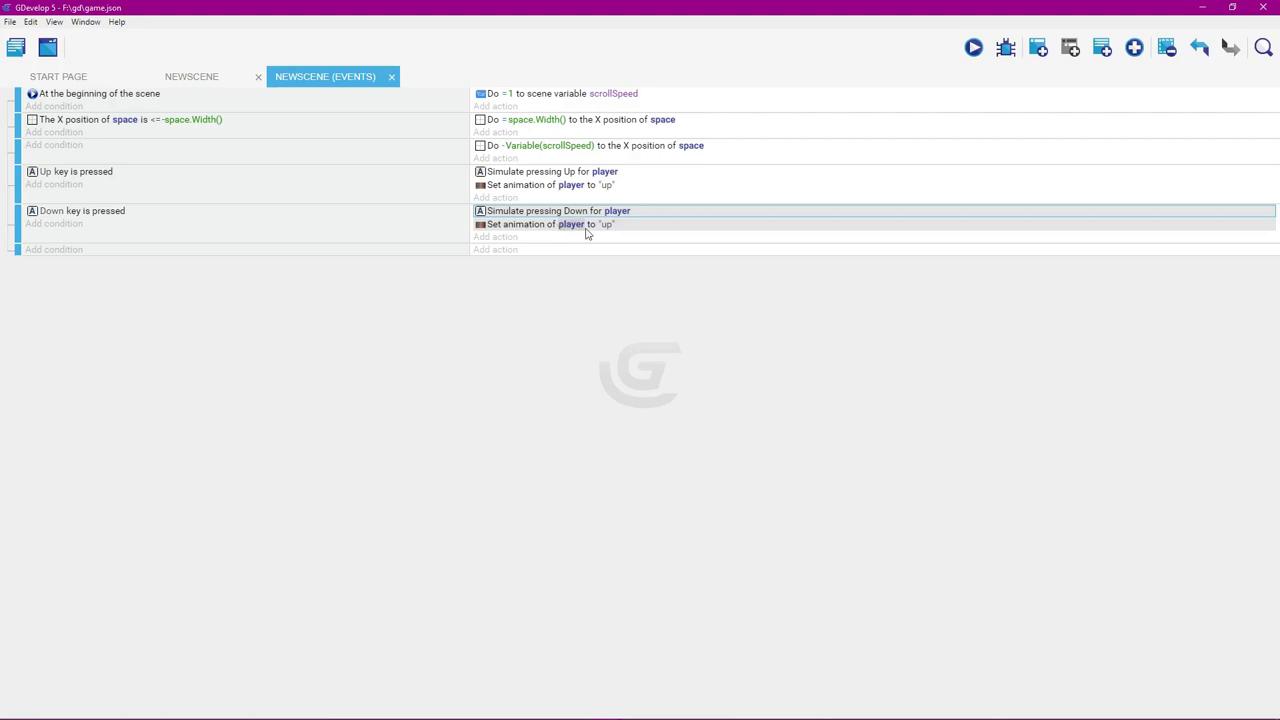
Set the animation name in the Down key event's player animation action to "down".
double_click(628, 229)
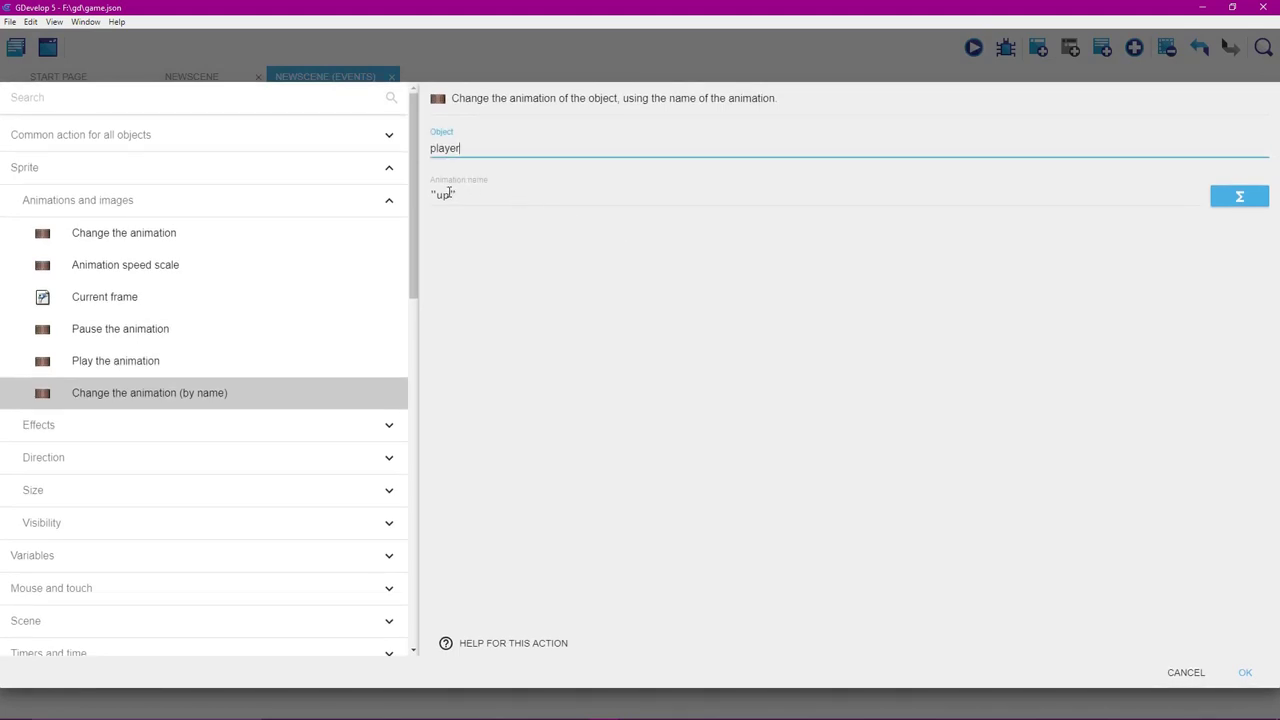
click(466, 195)
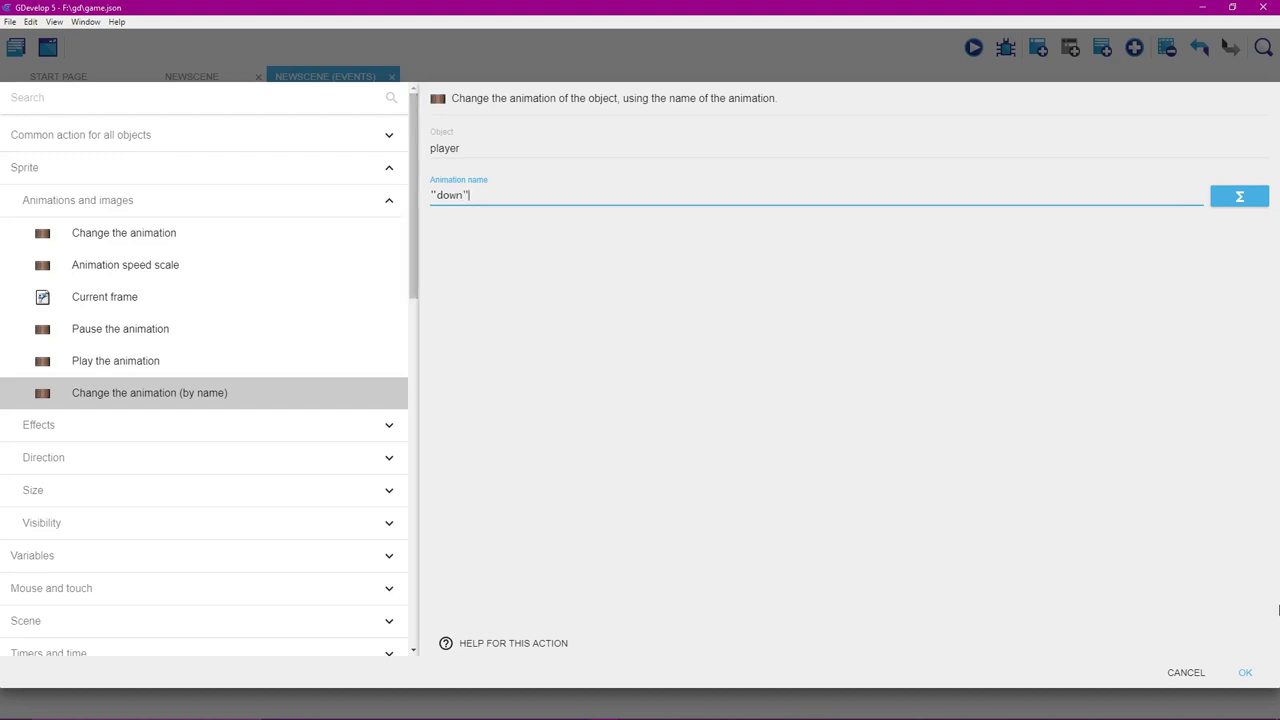
click(1246, 673)
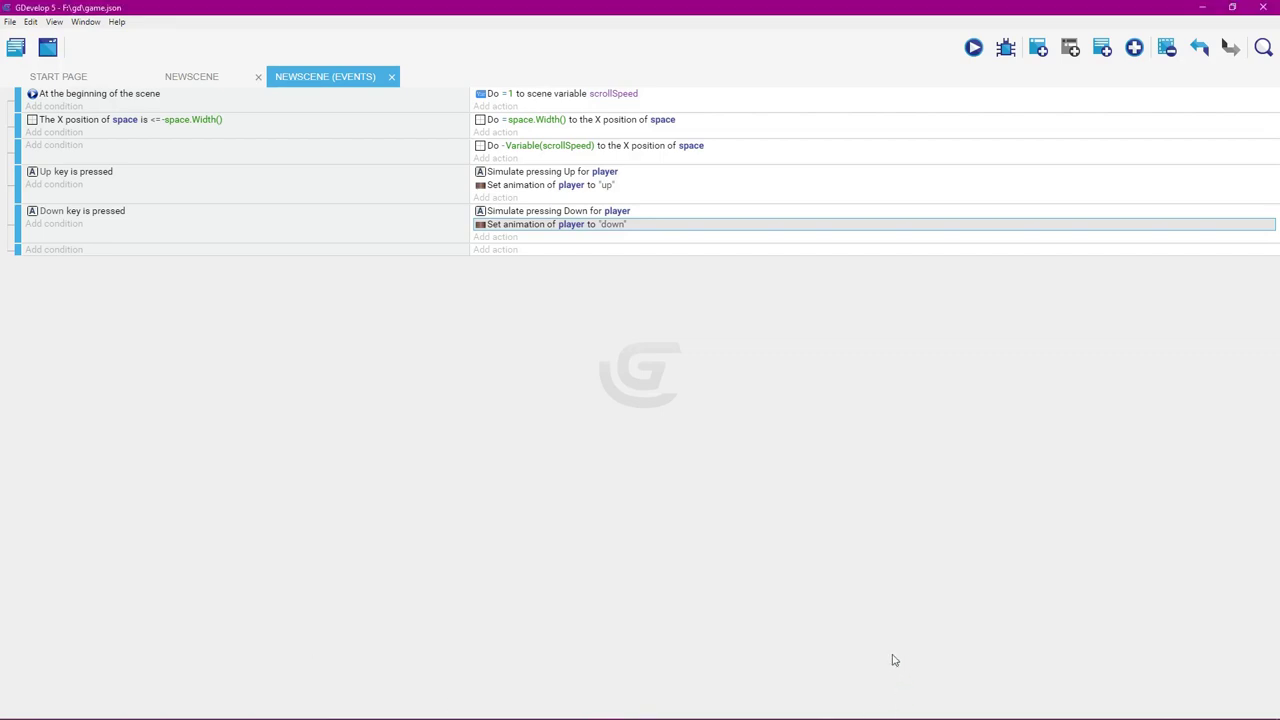
Preview the game, test the player ship's up and down movement and animations with the arrow keys, and close the preview.
click(973, 48)
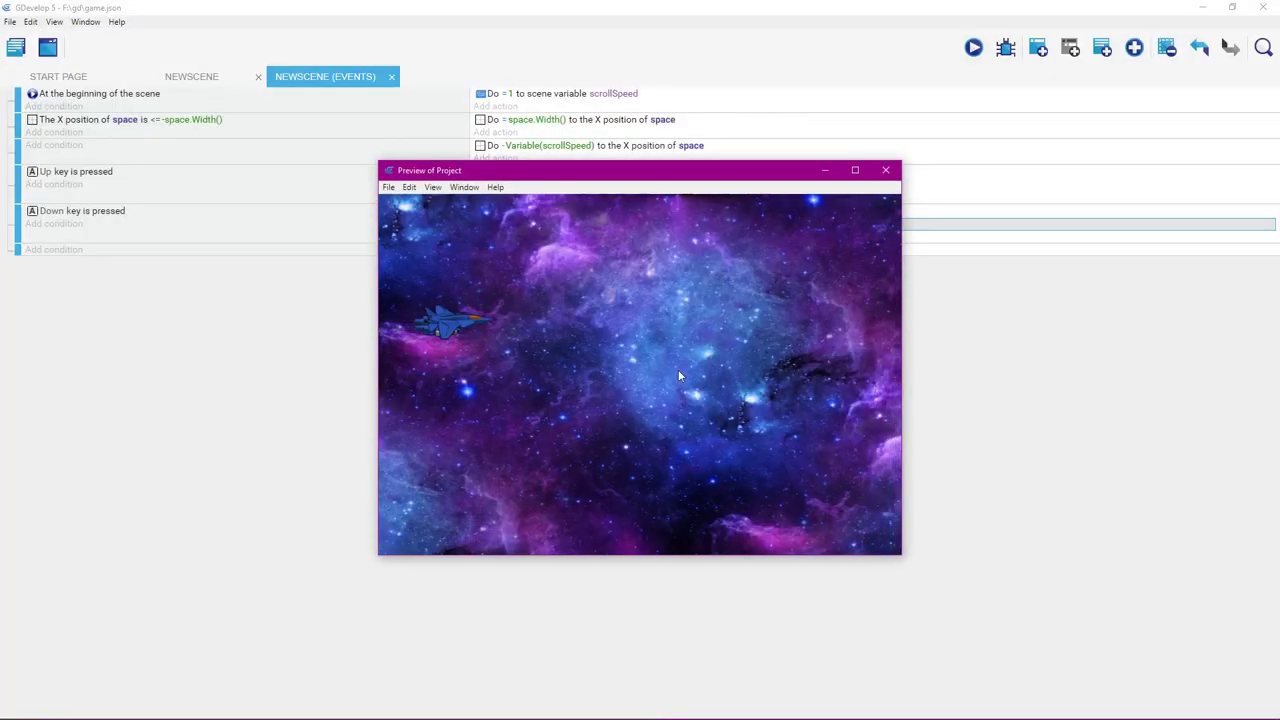
key(Up)
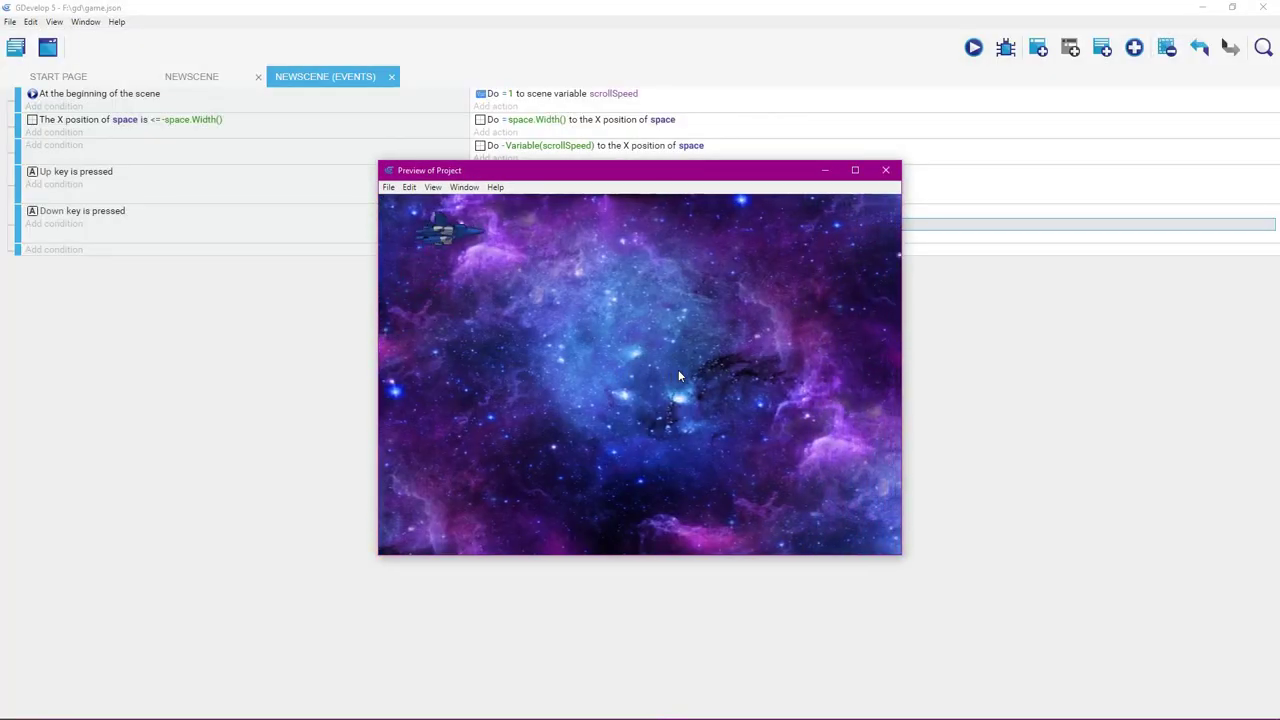
key(Down)
key(Down)
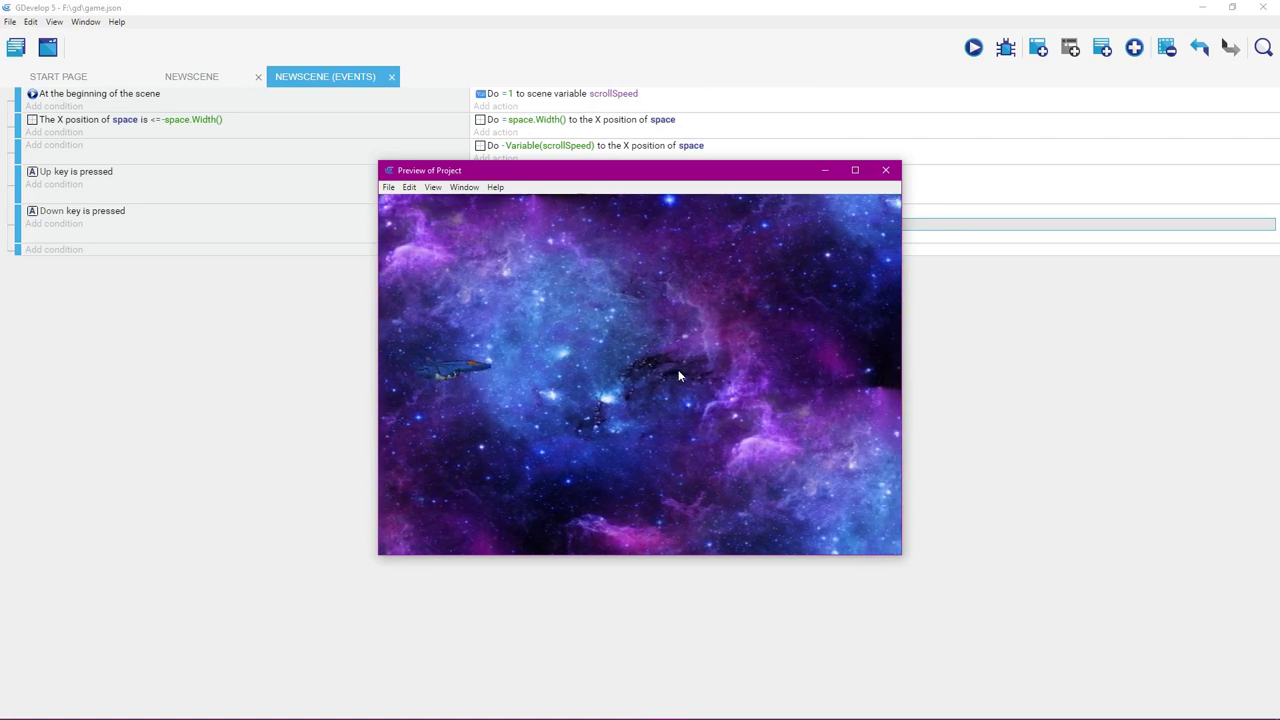
key(Up)
key(Up)
key(Down)
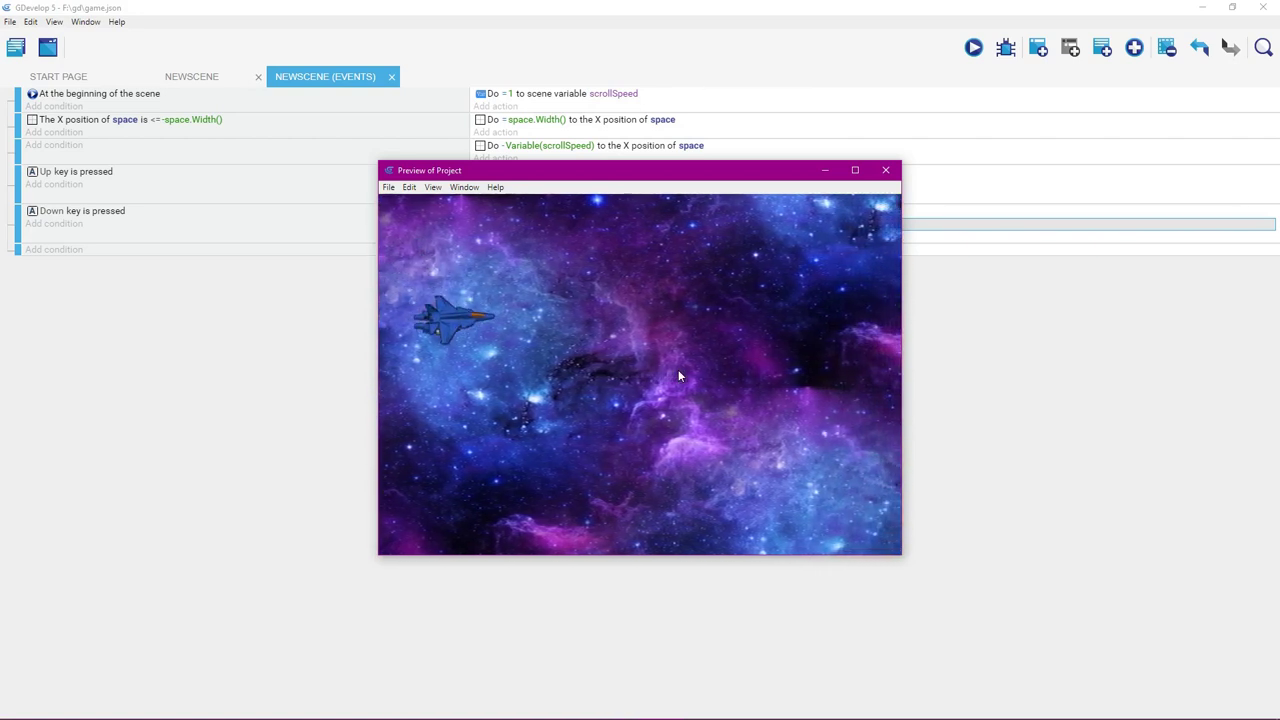
key(Up)
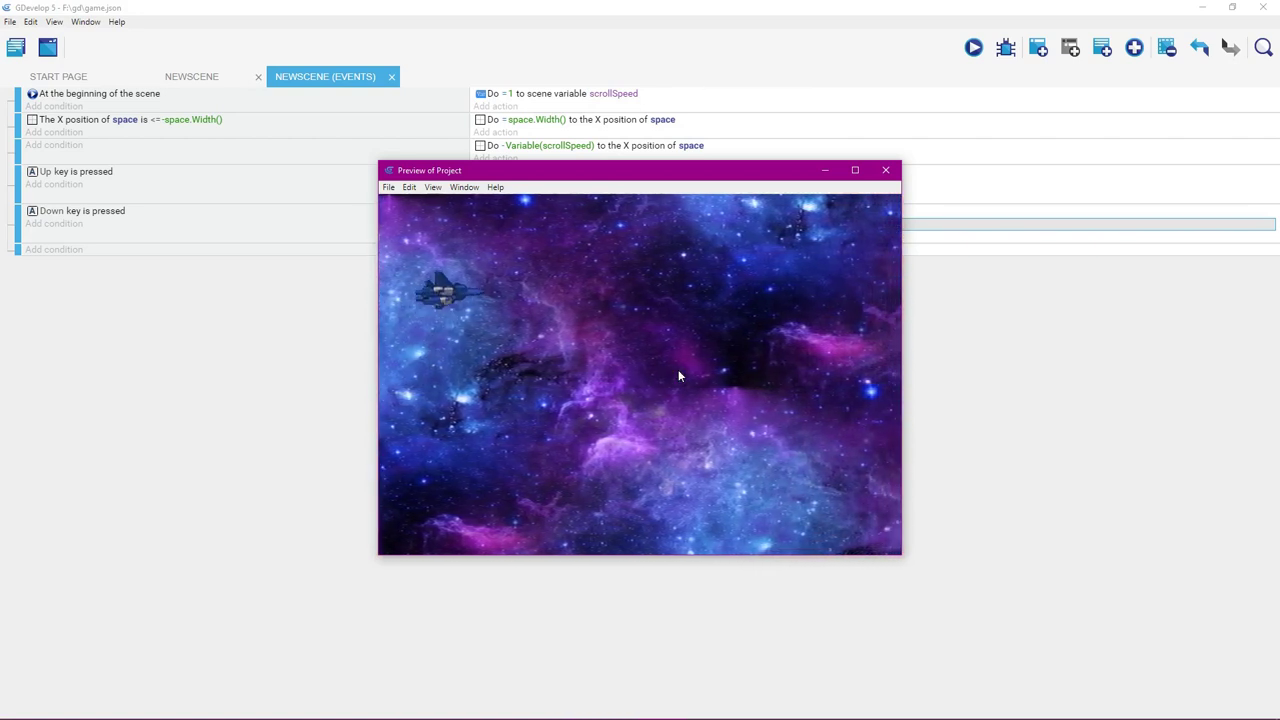
key(Down)
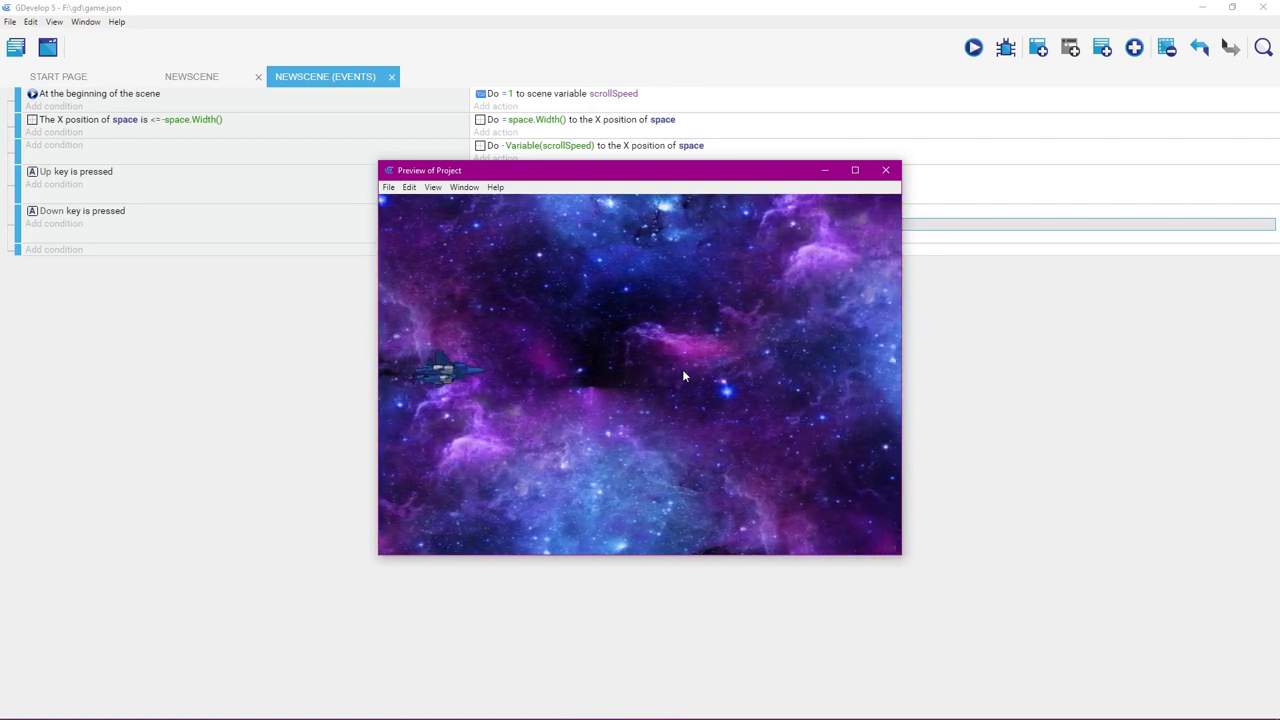
key(Down)
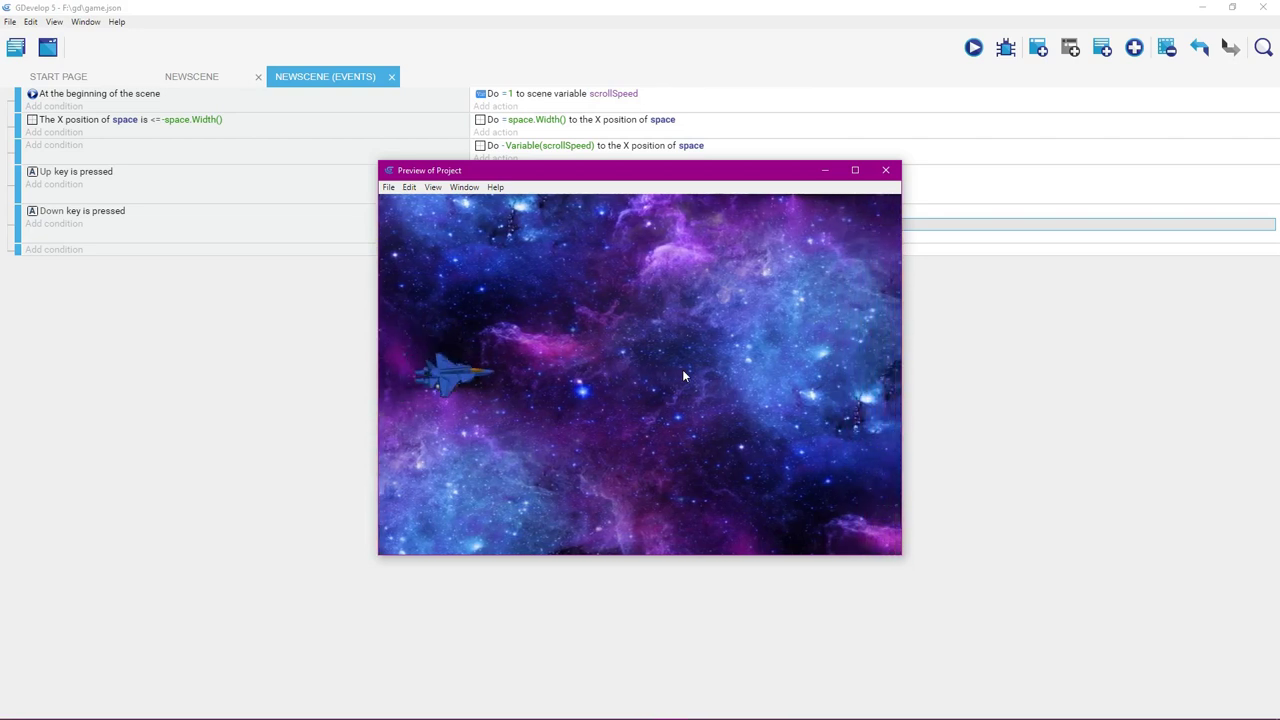
key(Down)
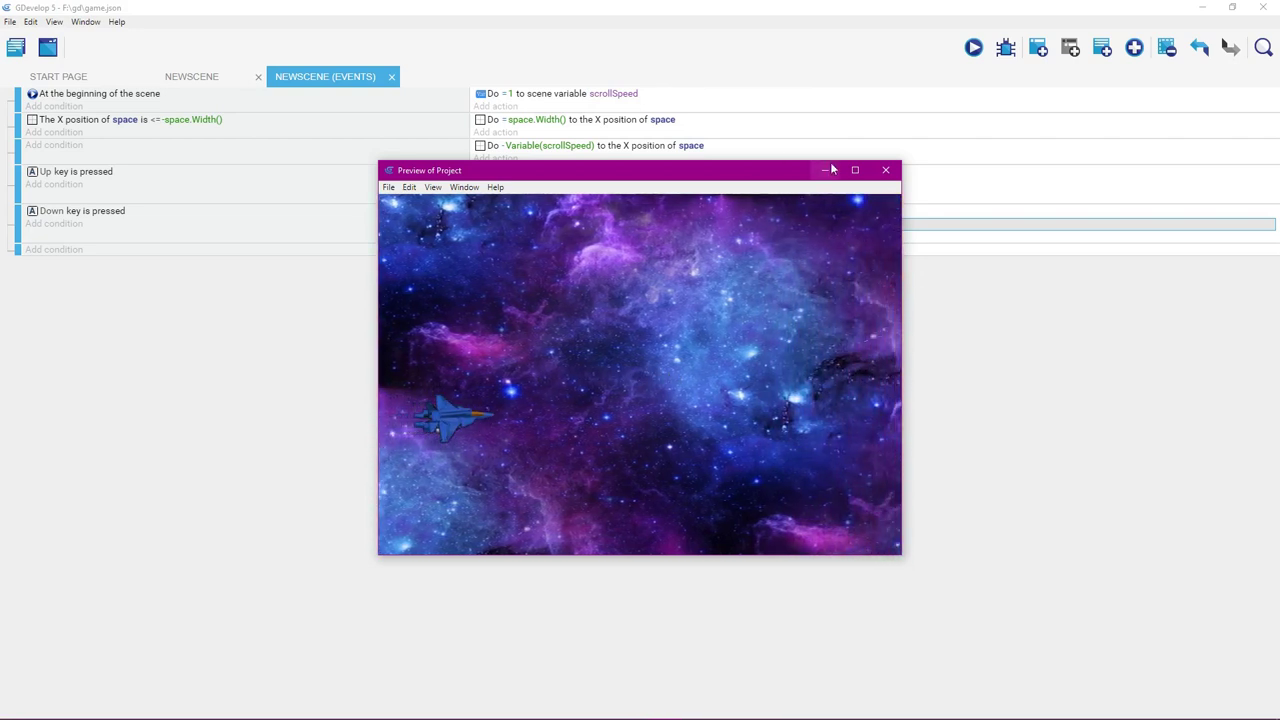
click(883, 172)
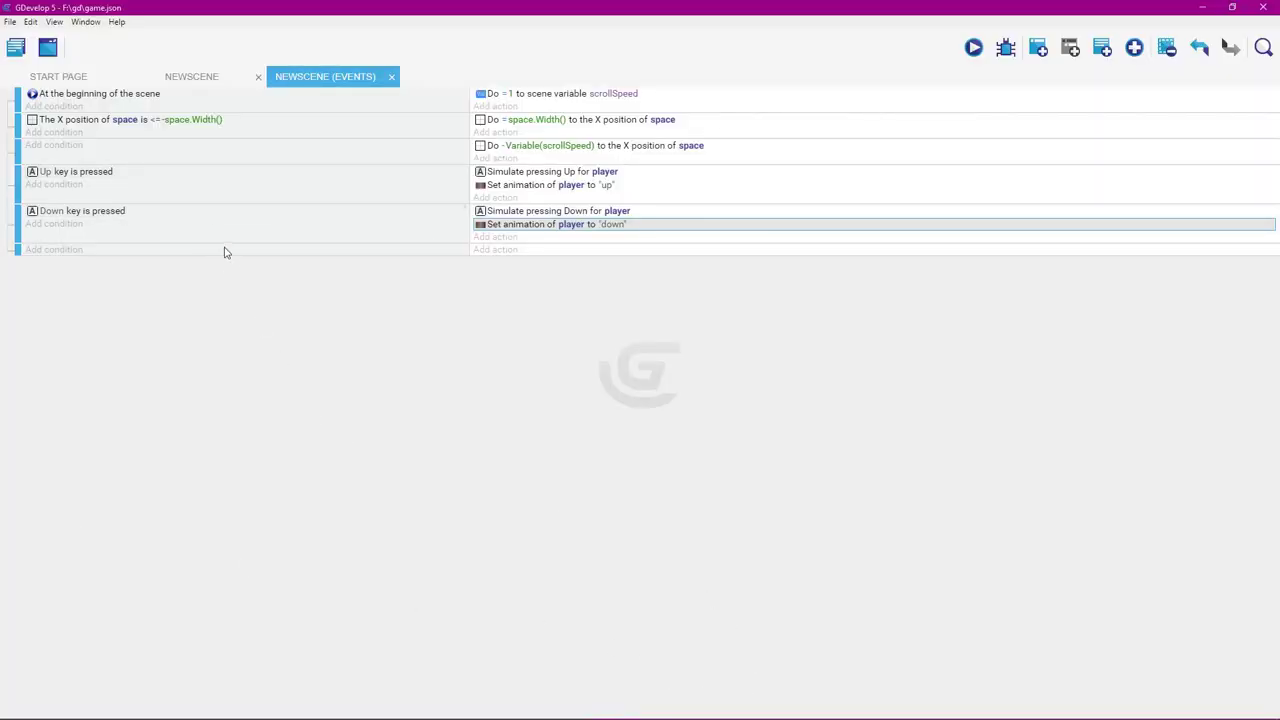
Copy the Up key event and paste it twice above the empty event at the end of the sheet.
right_click(662, 197)
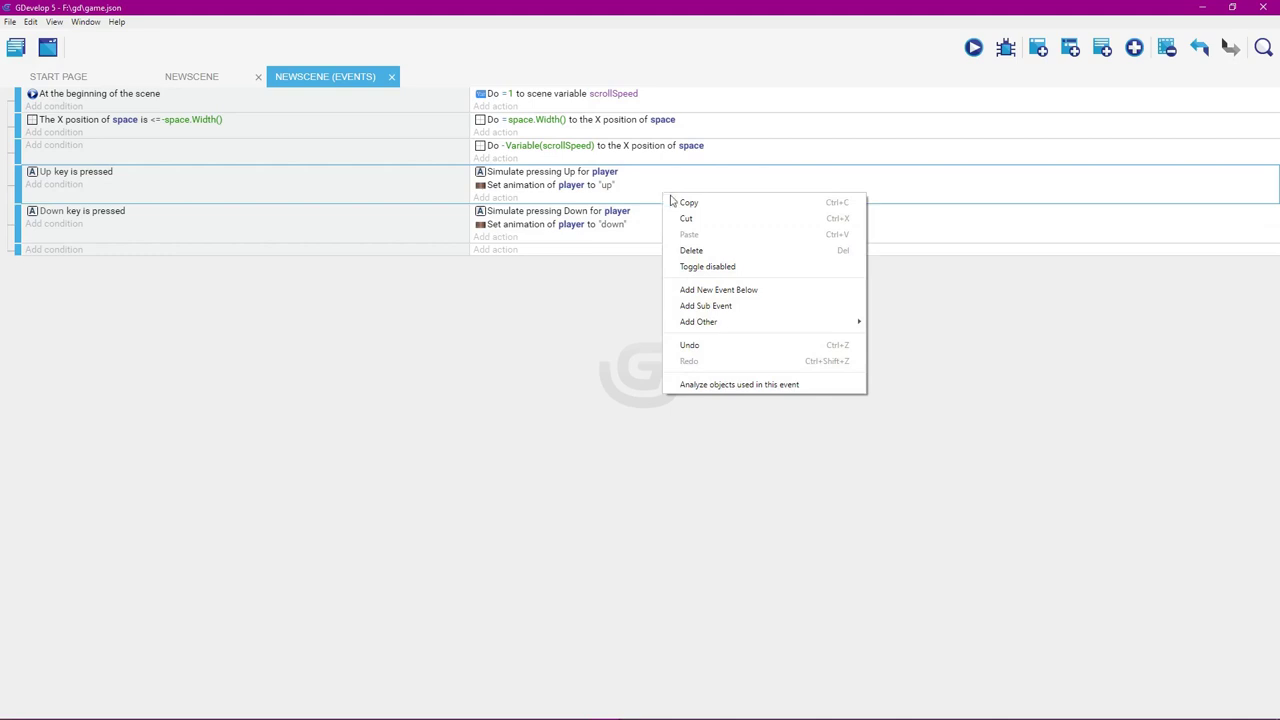
click(720, 212)
click(622, 252)
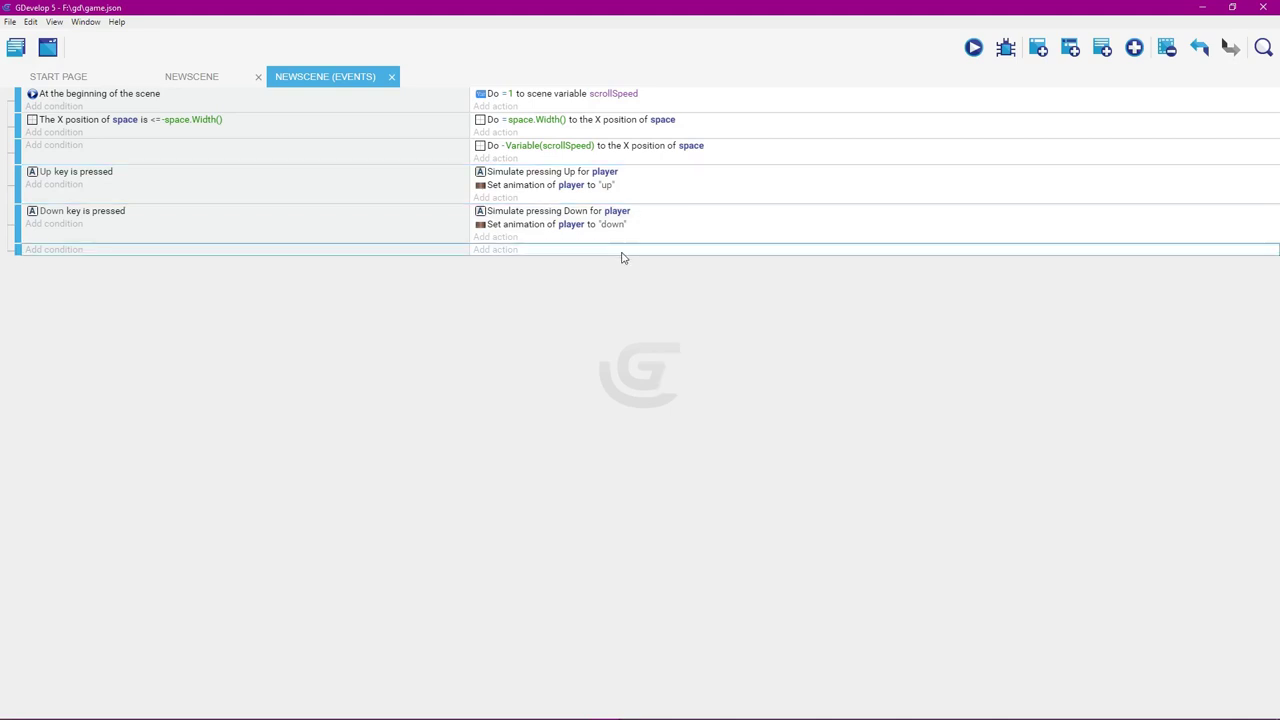
right_click(621, 257)
click(650, 294)
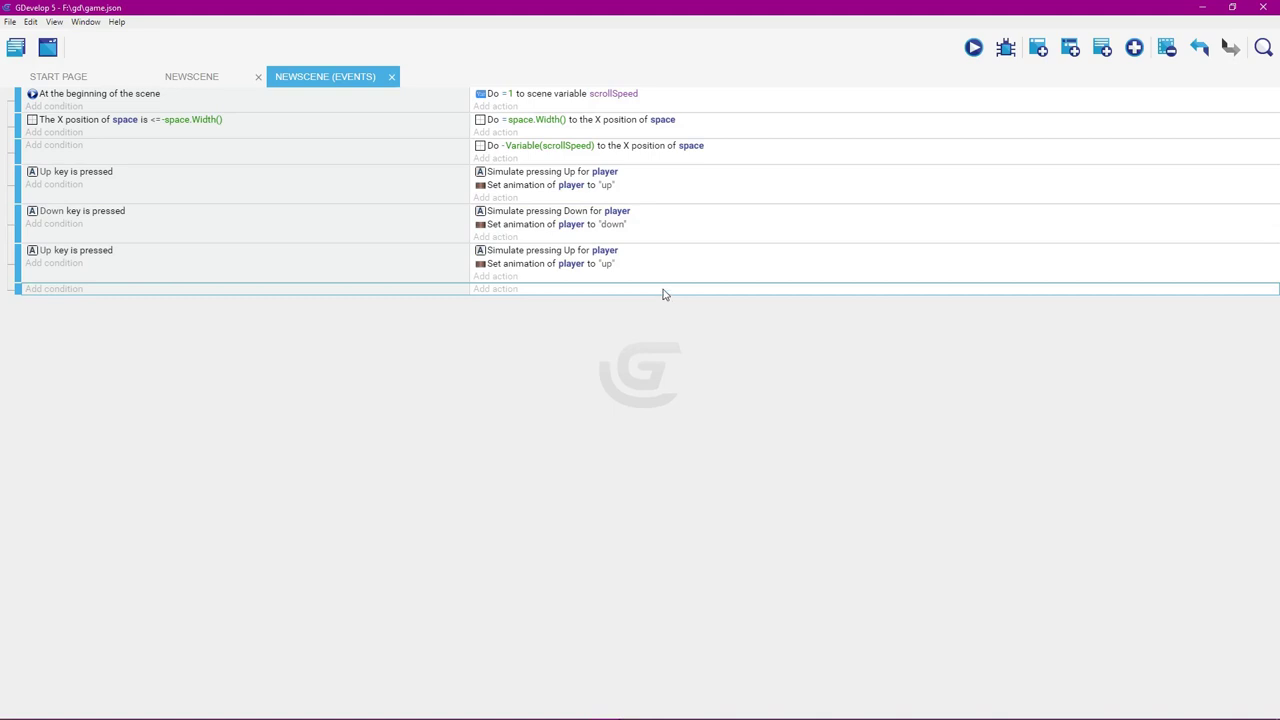
right_click(663, 294)
click(708, 337)
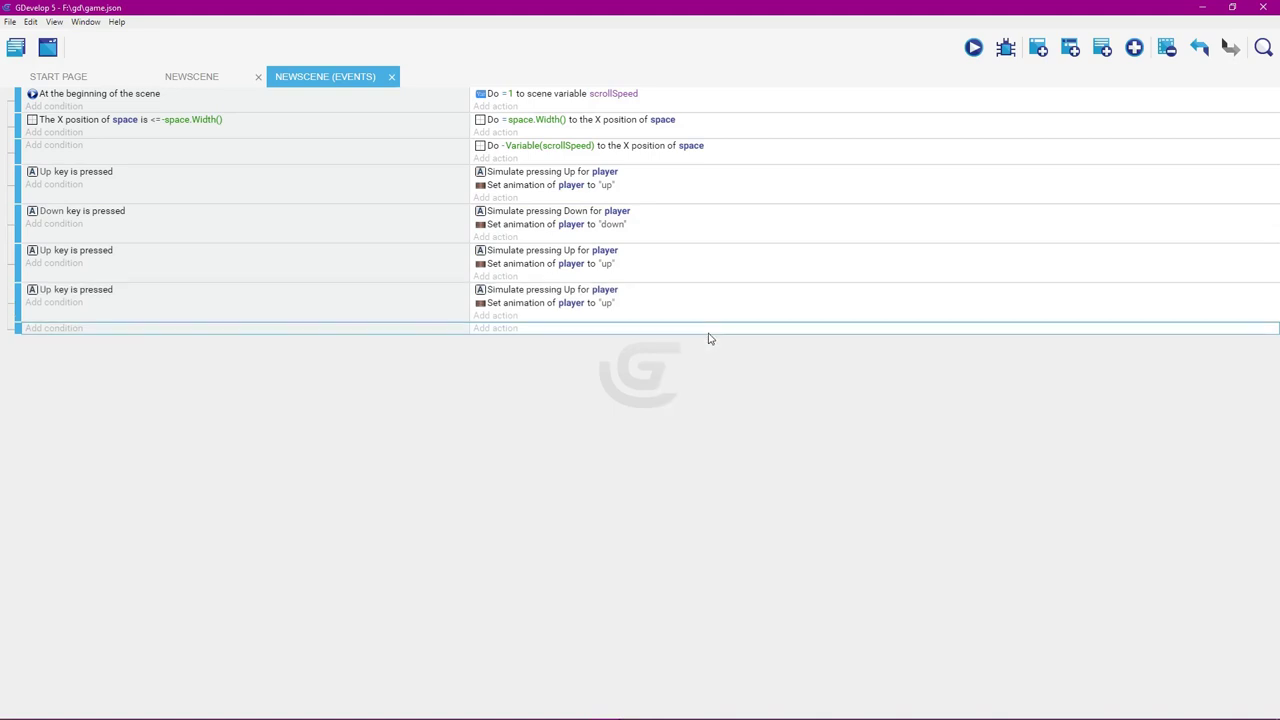
Change the key in the first pasted event's Key pressed condition to Right.
click(128, 258)
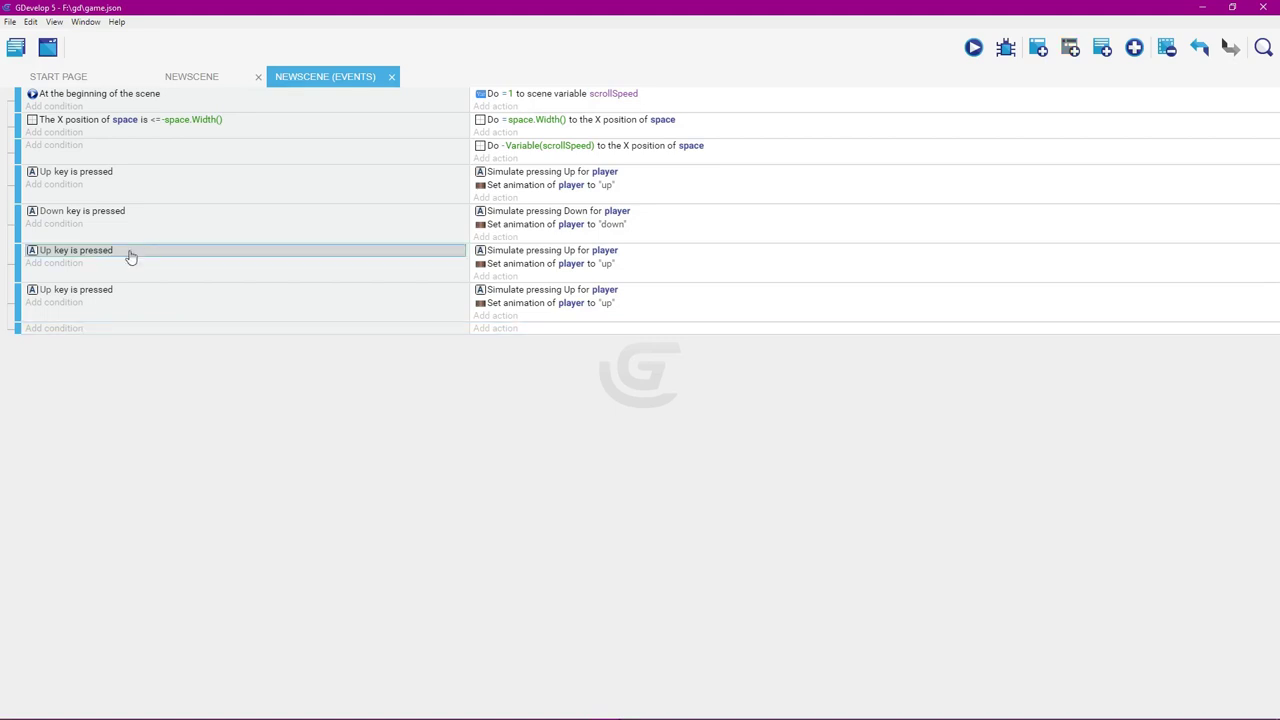
double_click(130, 257)
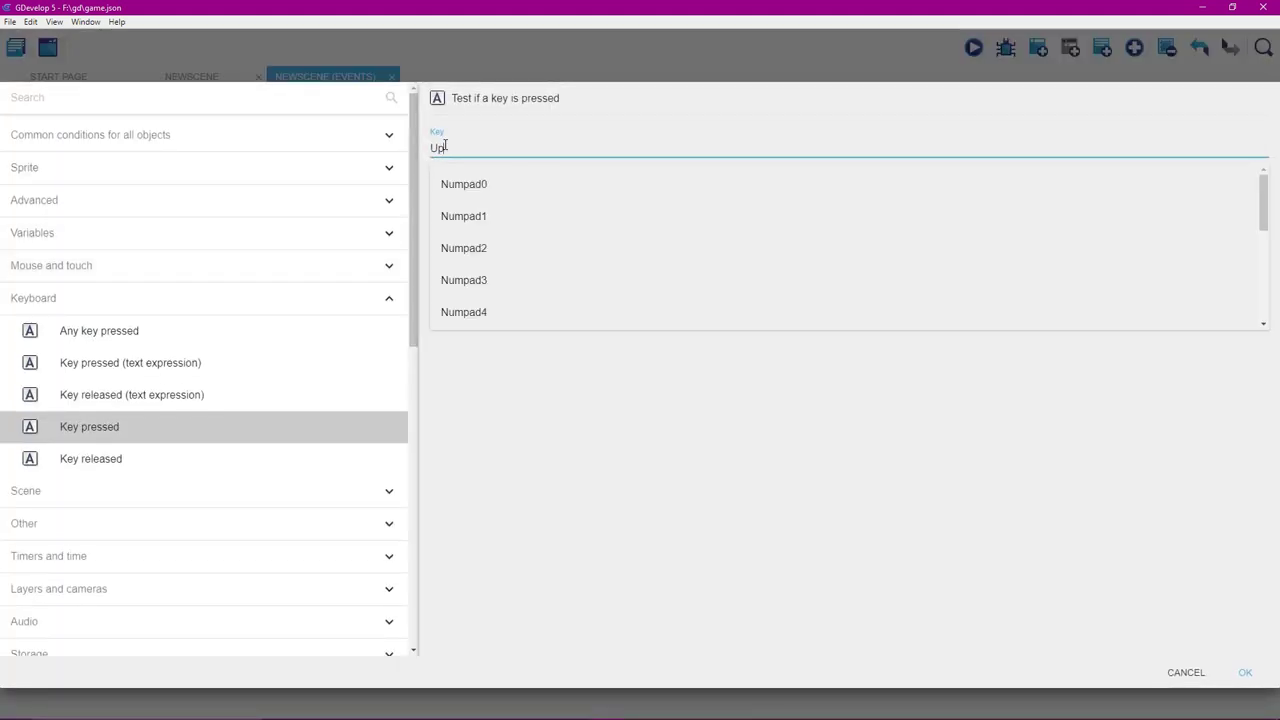
key(BackSpace)
key(BackSpace)
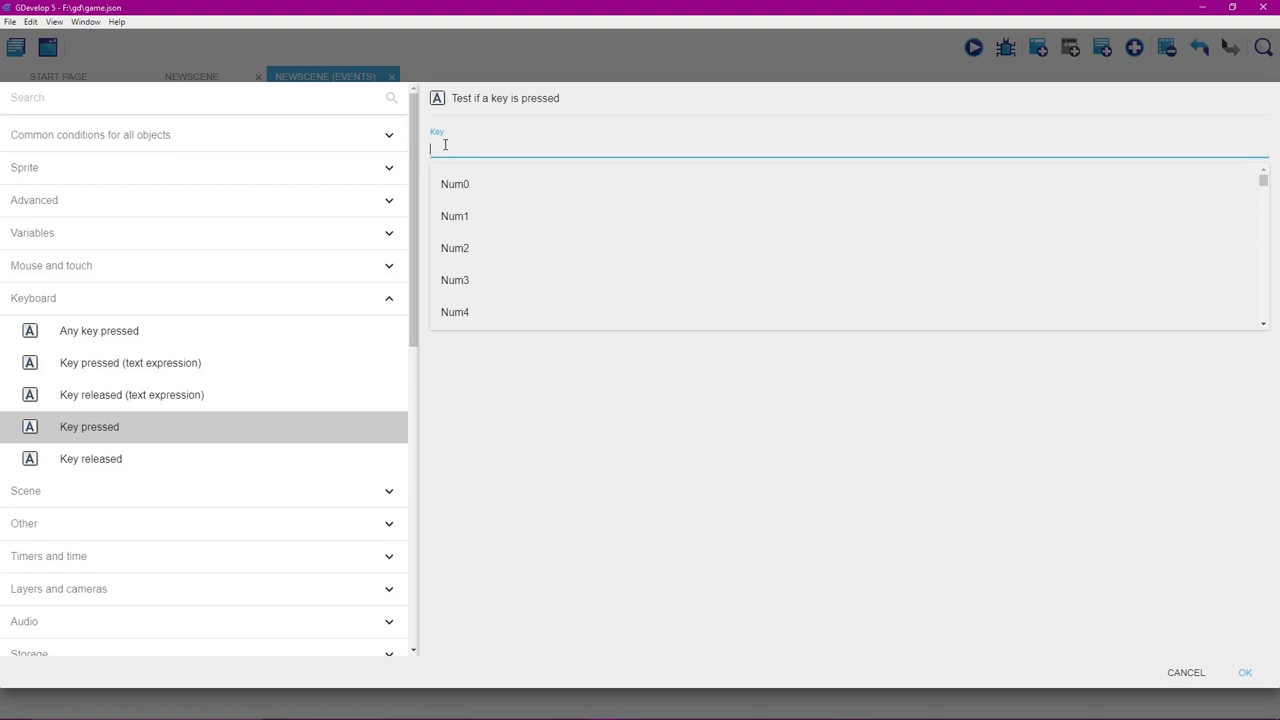
text(Right)
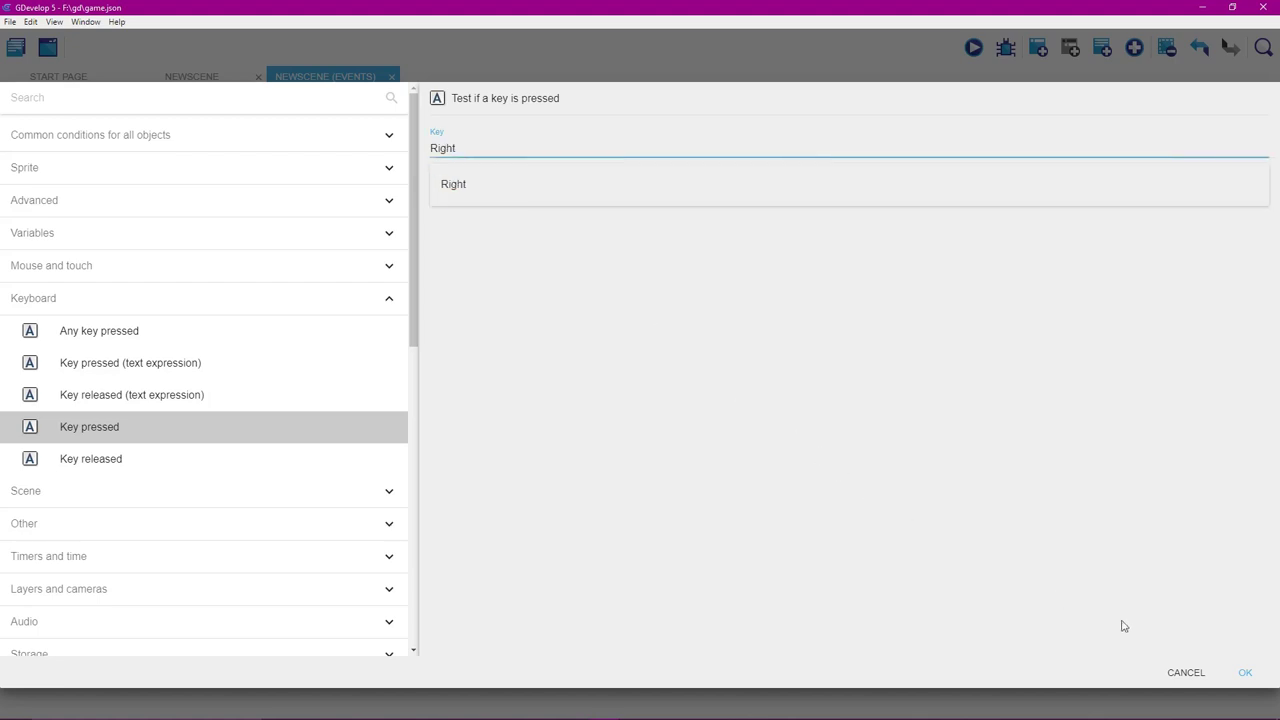
click(1245, 674)
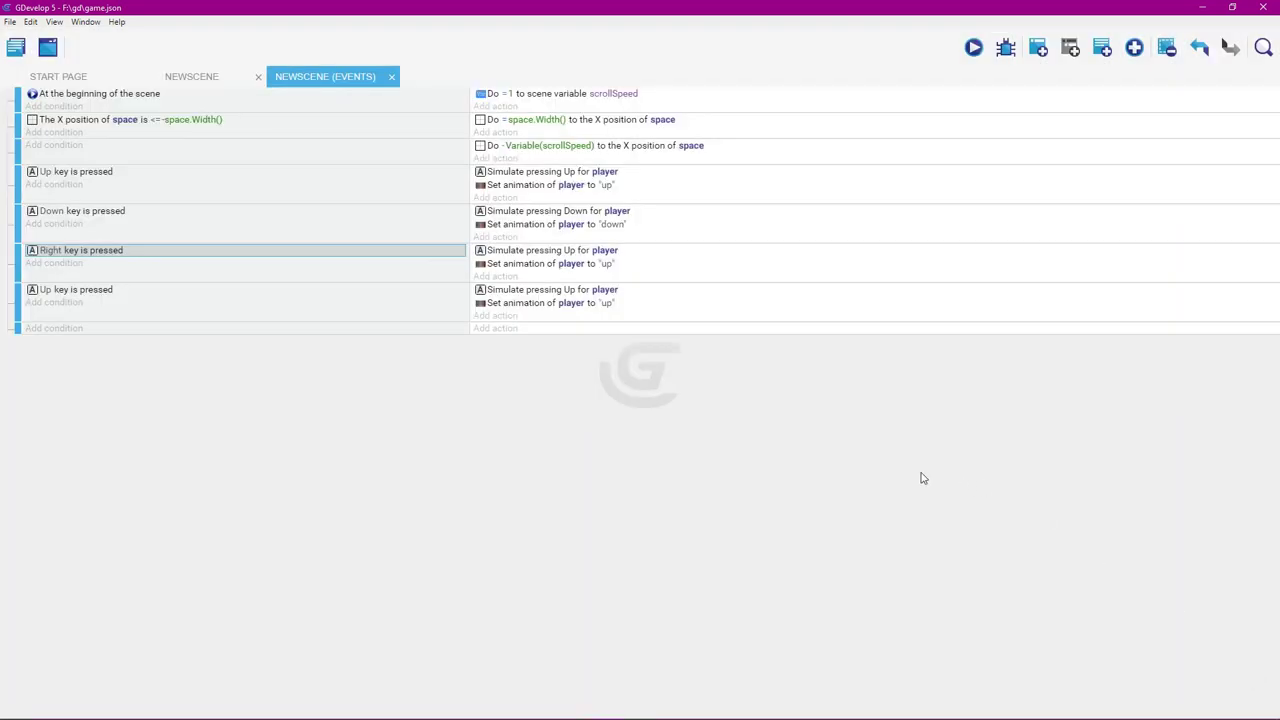
Change the Right key event's movement action to simulate a right key press for the player object.
double_click(634, 254)
drag(414, 300, 420, 457)
click(286, 495)
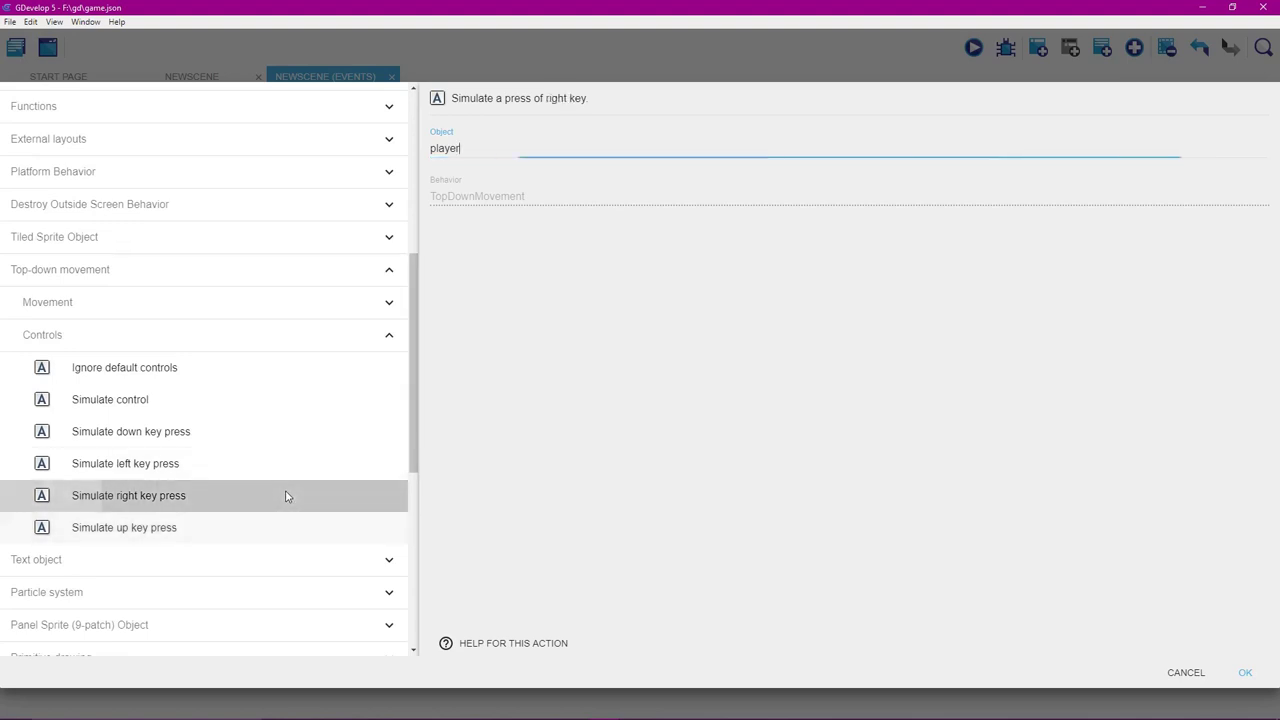
click(1245, 672)
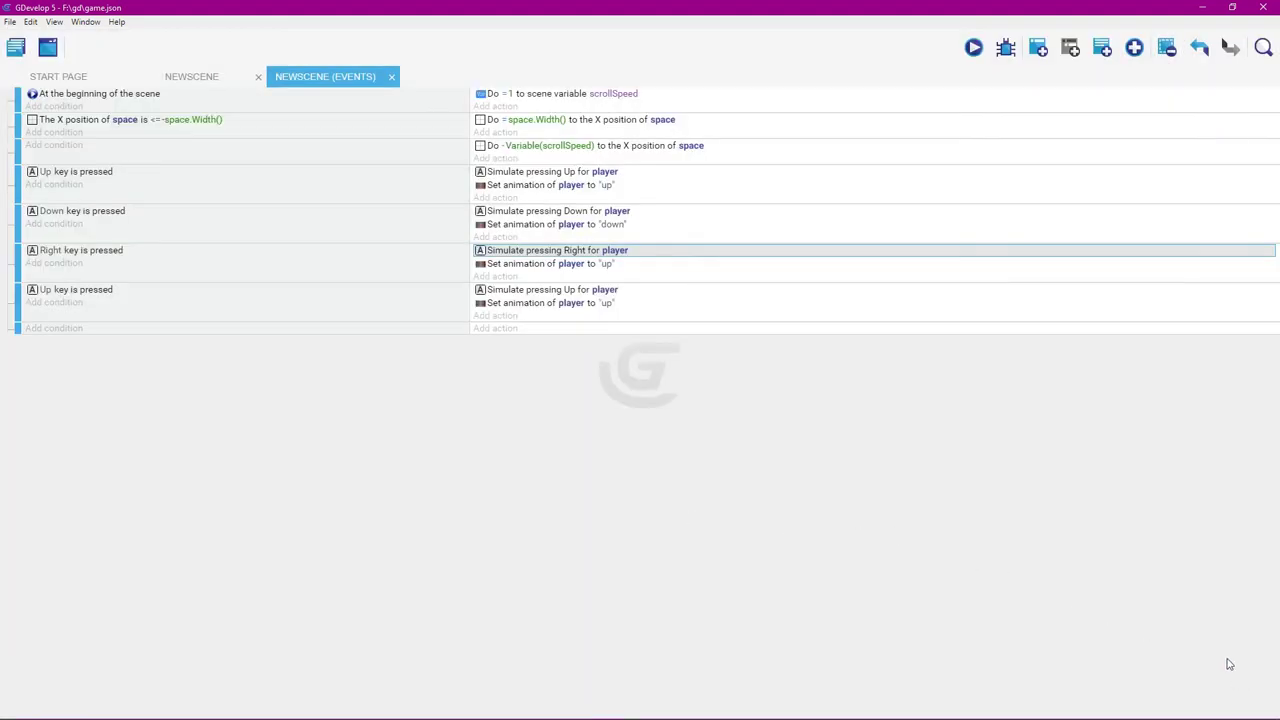
Set the animation name in the Right key event's player animation action to "idle".
double_click(632, 270)
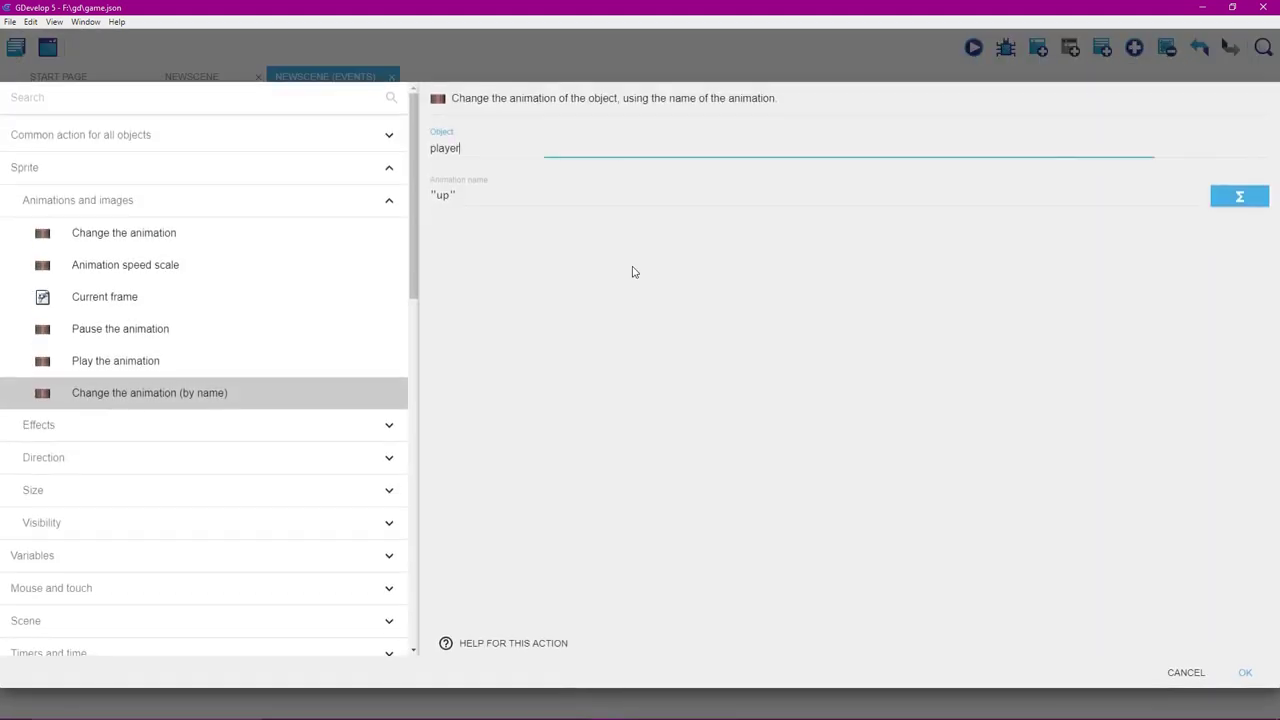
click(452, 194)
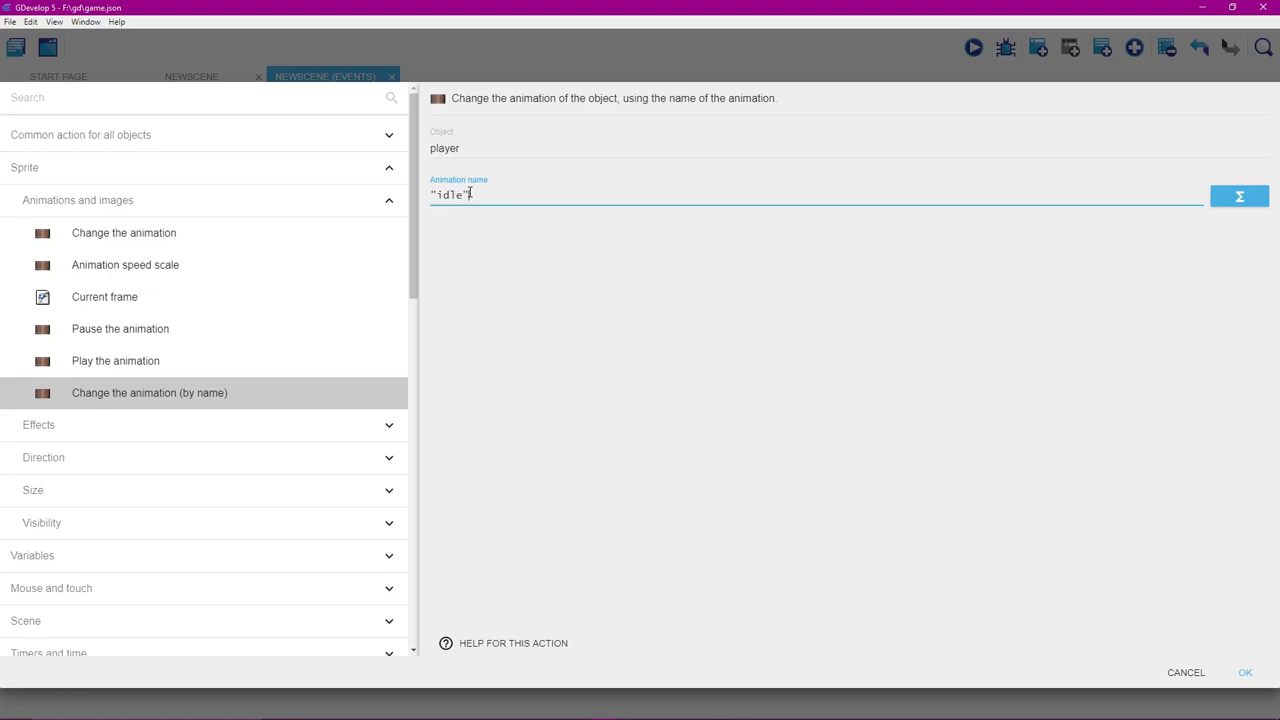
click(1243, 672)
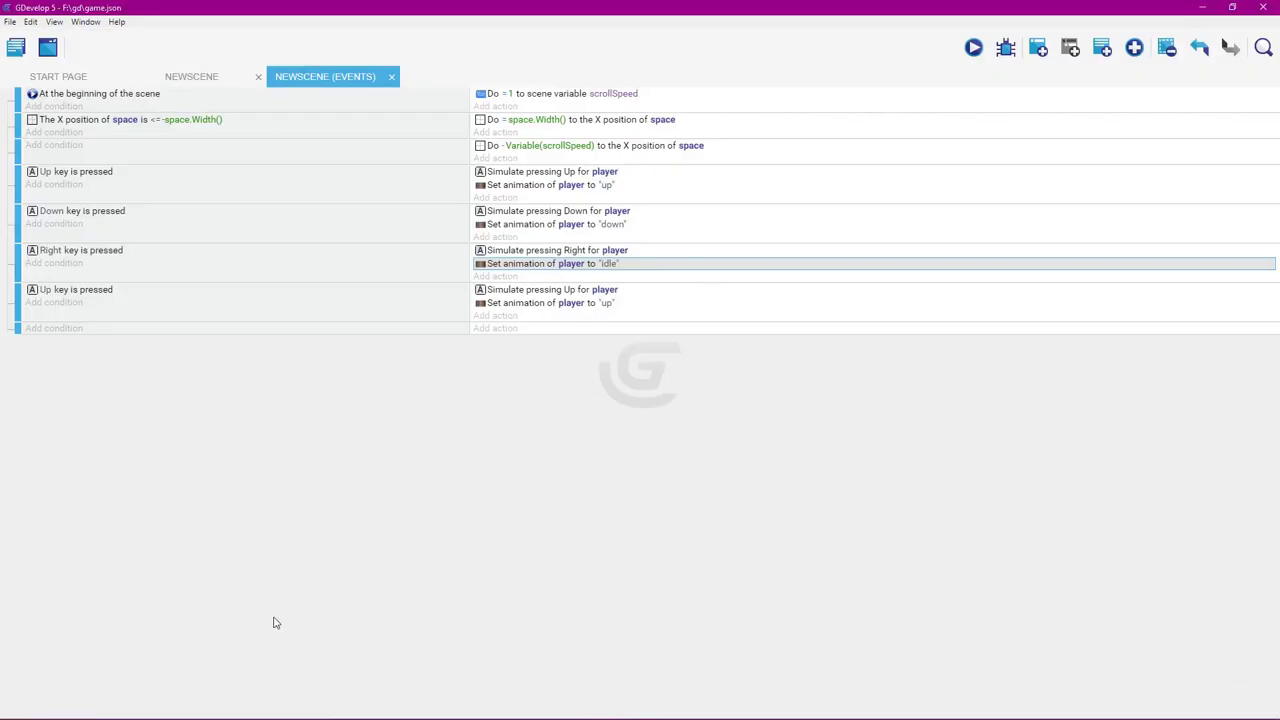
Change the key in the second pasted event's Key pressed condition to Left.
double_click(134, 297)
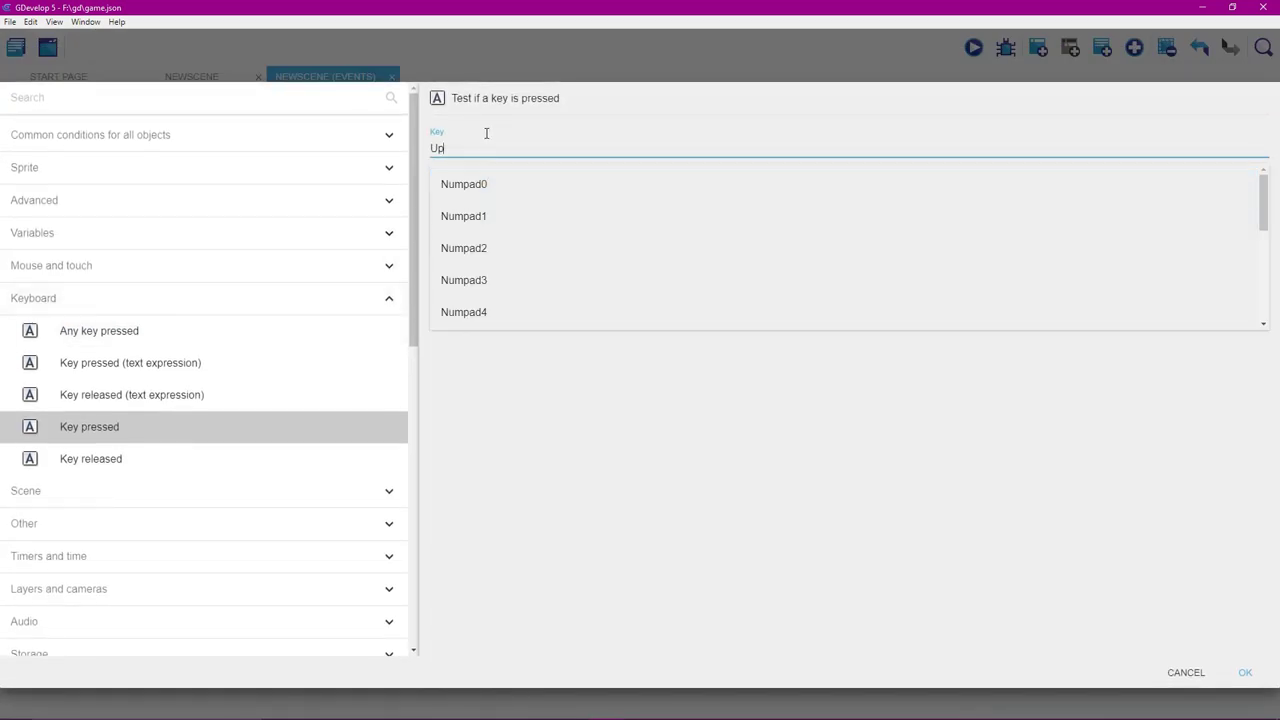
key(BackSpace)
key(BackSpace)
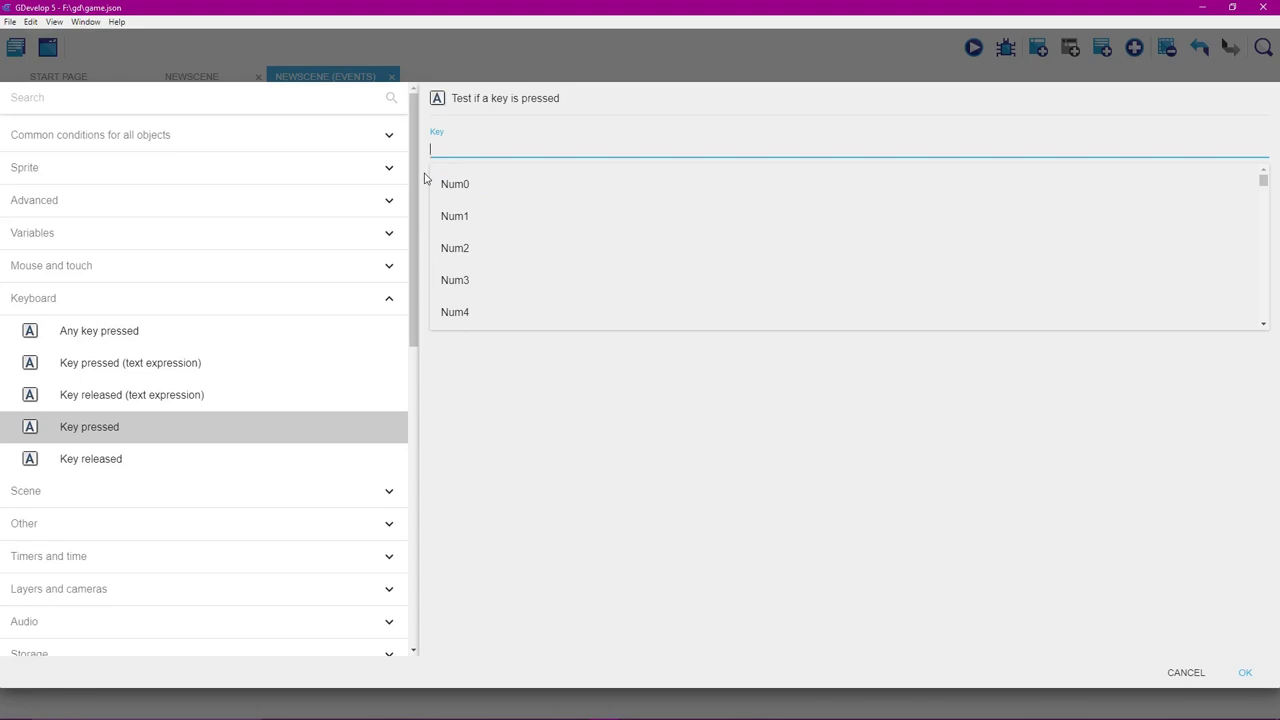
text(L)
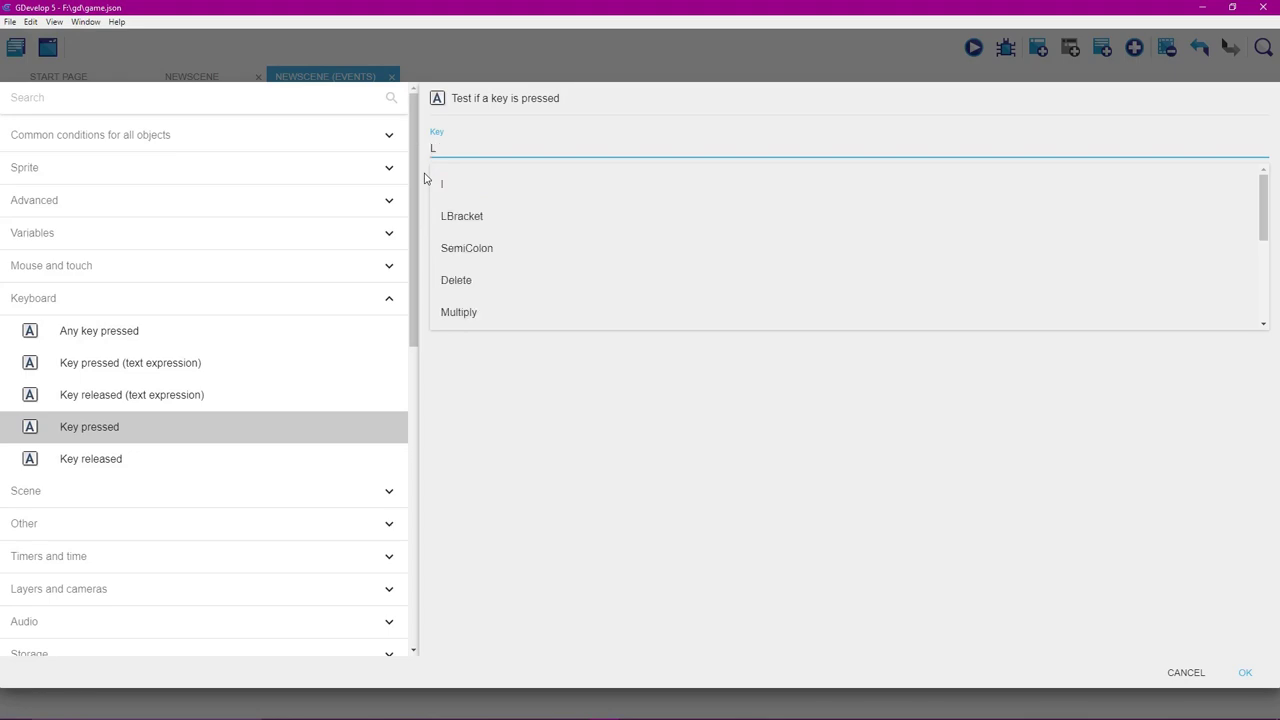
text(eft)
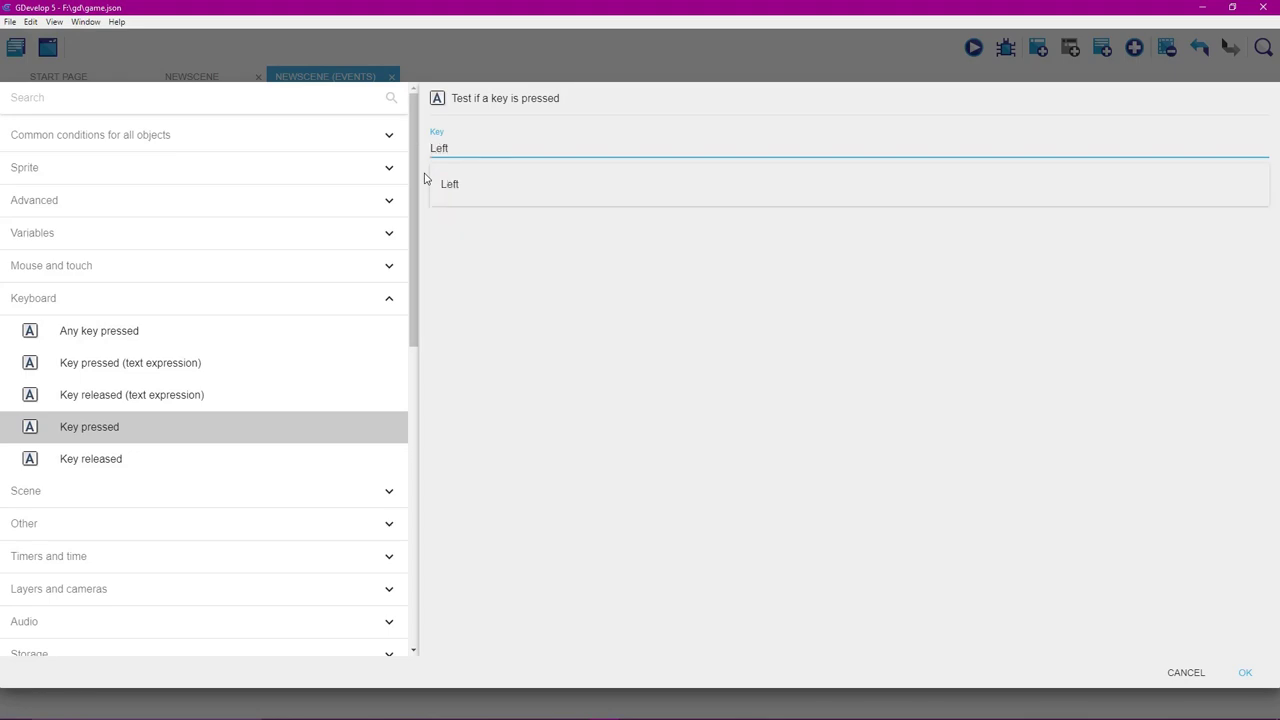
click(1079, 570)
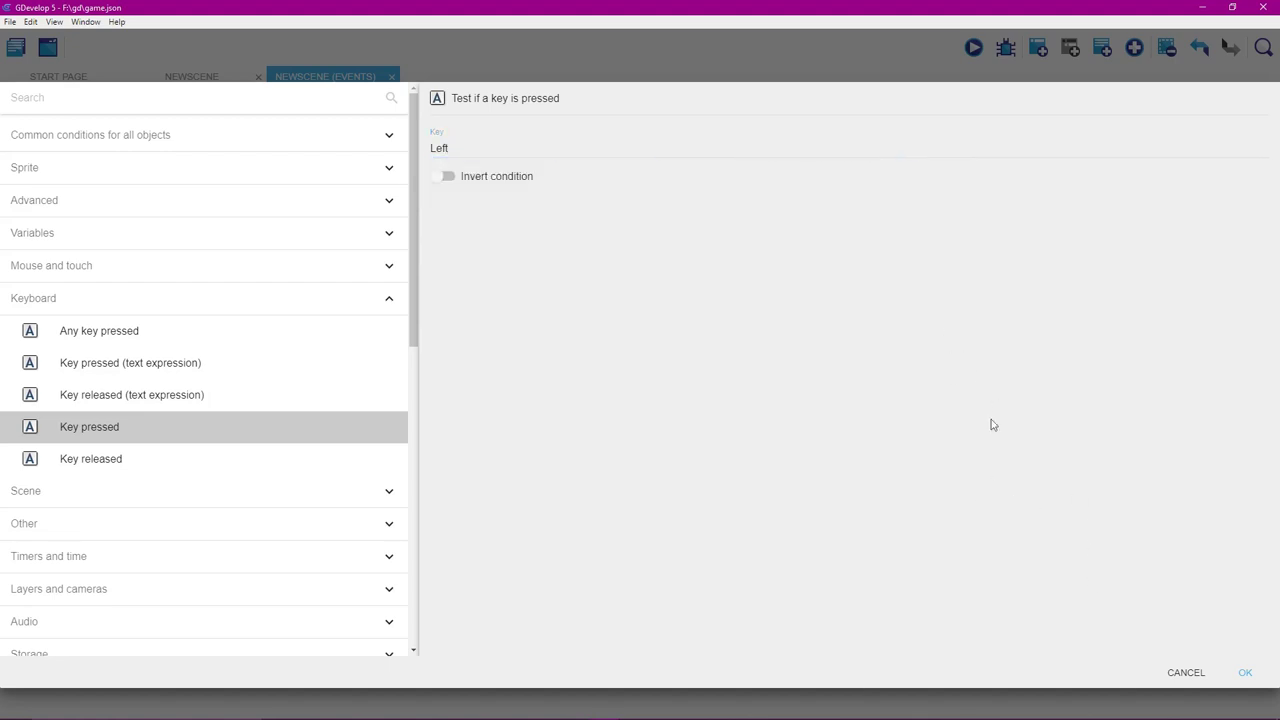
click(1244, 672)
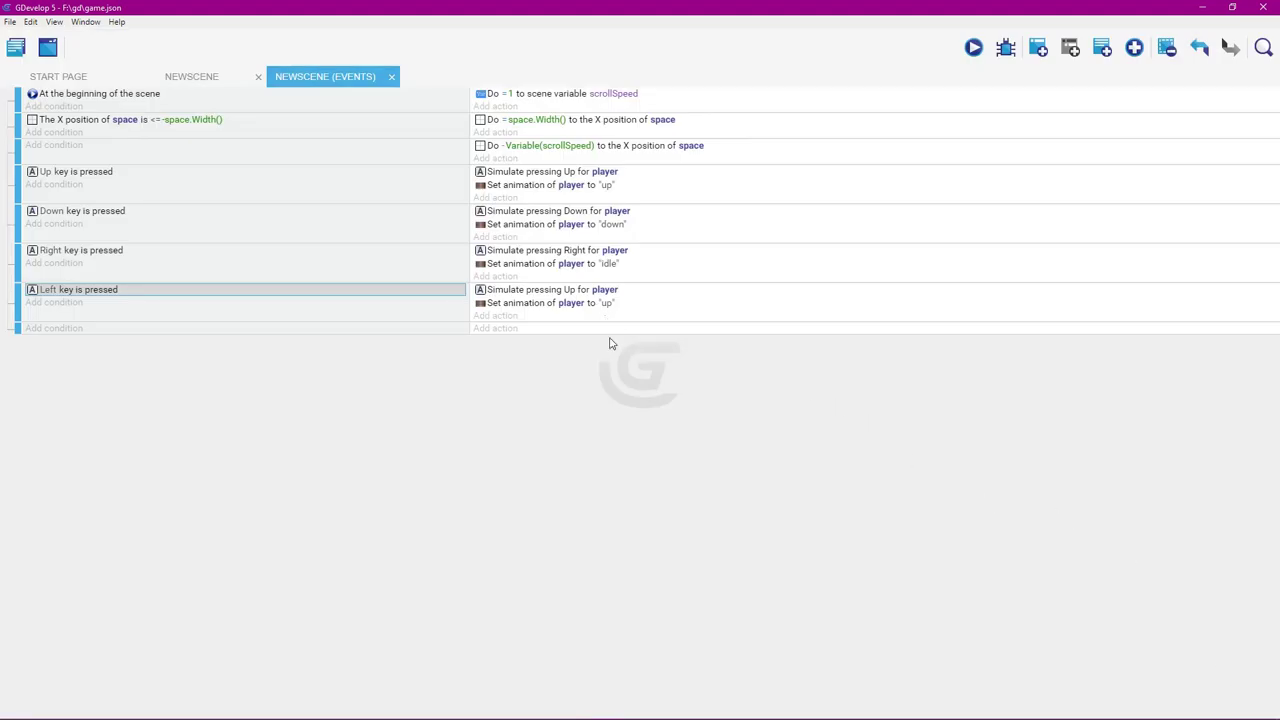
Change the Left key event's movement action to simulate a left key press for the player object.
double_click(633, 295)
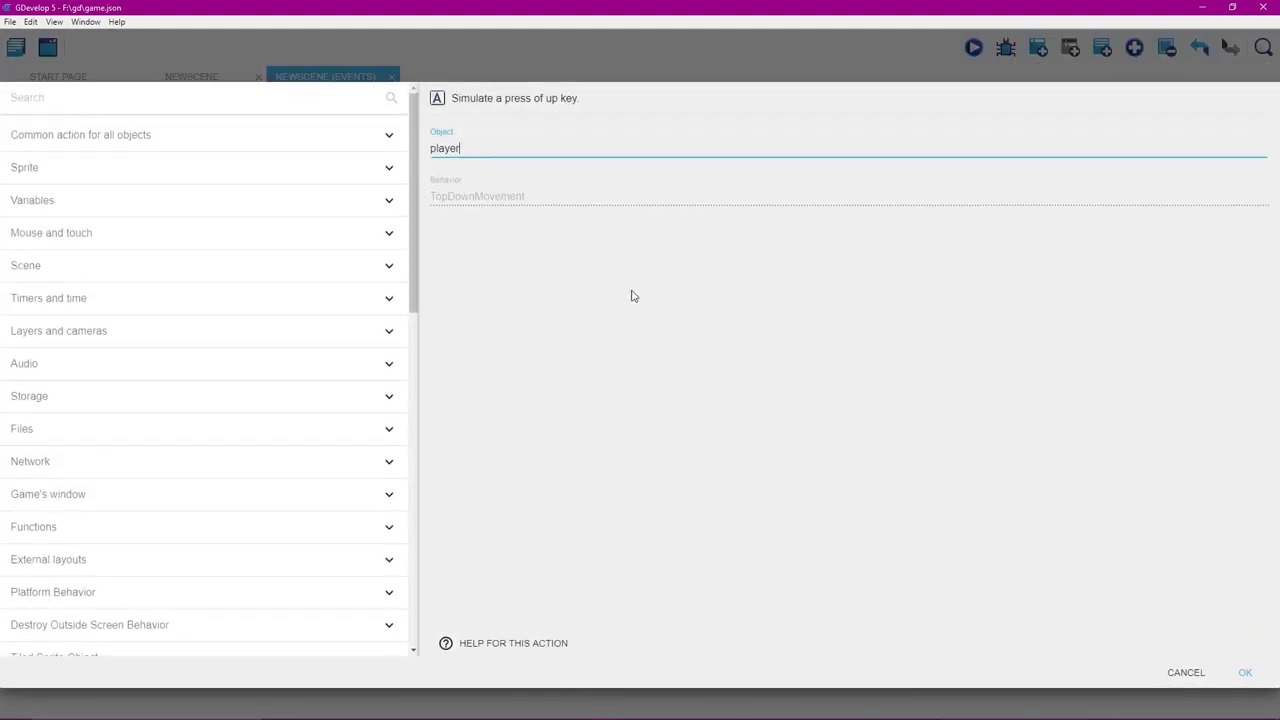
scroll(265, 392, down, 4)
scroll(275, 395, down, 1)
click(258, 418)
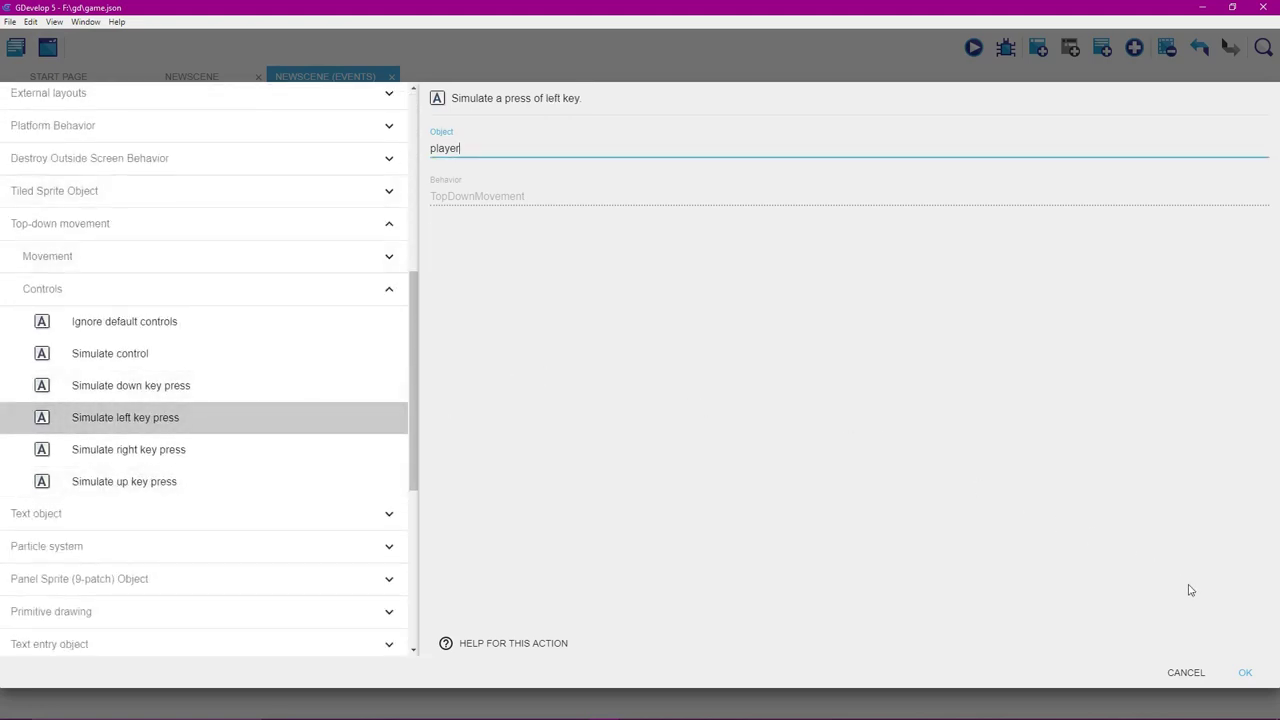
click(1245, 671)
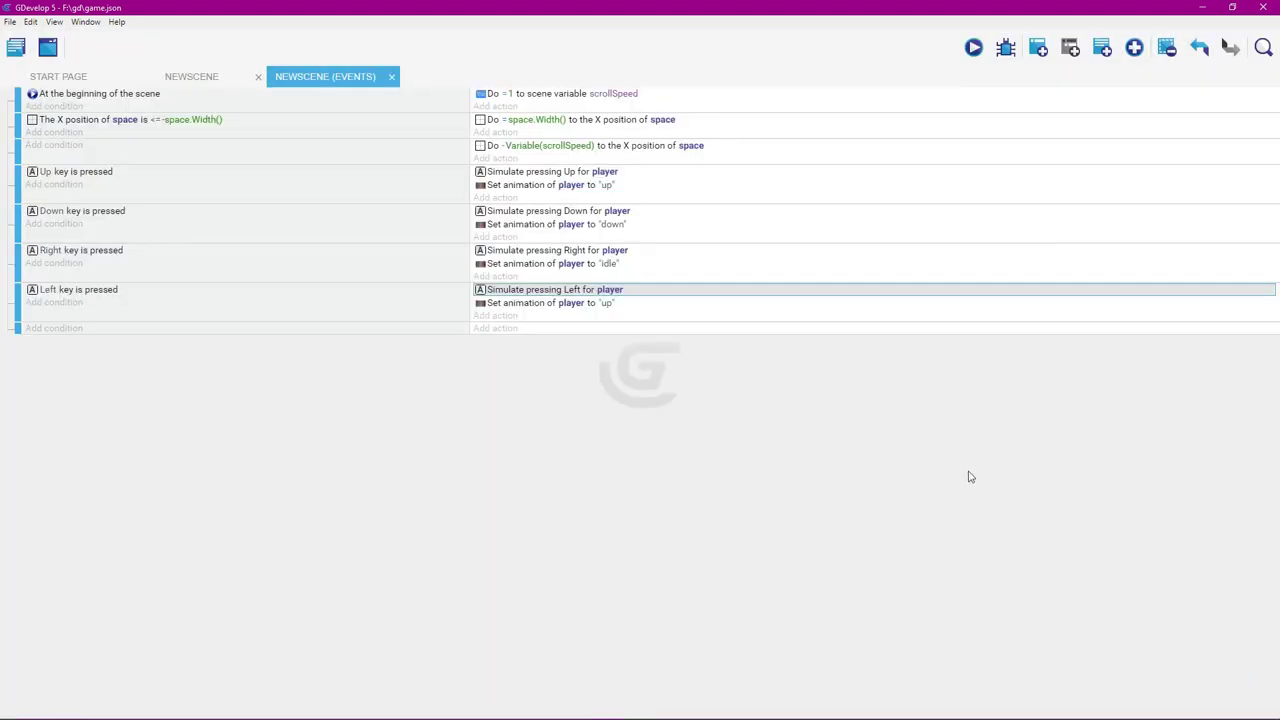
Set the animation name in the Left key event's player animation action to "idle".
double_click(620, 306)
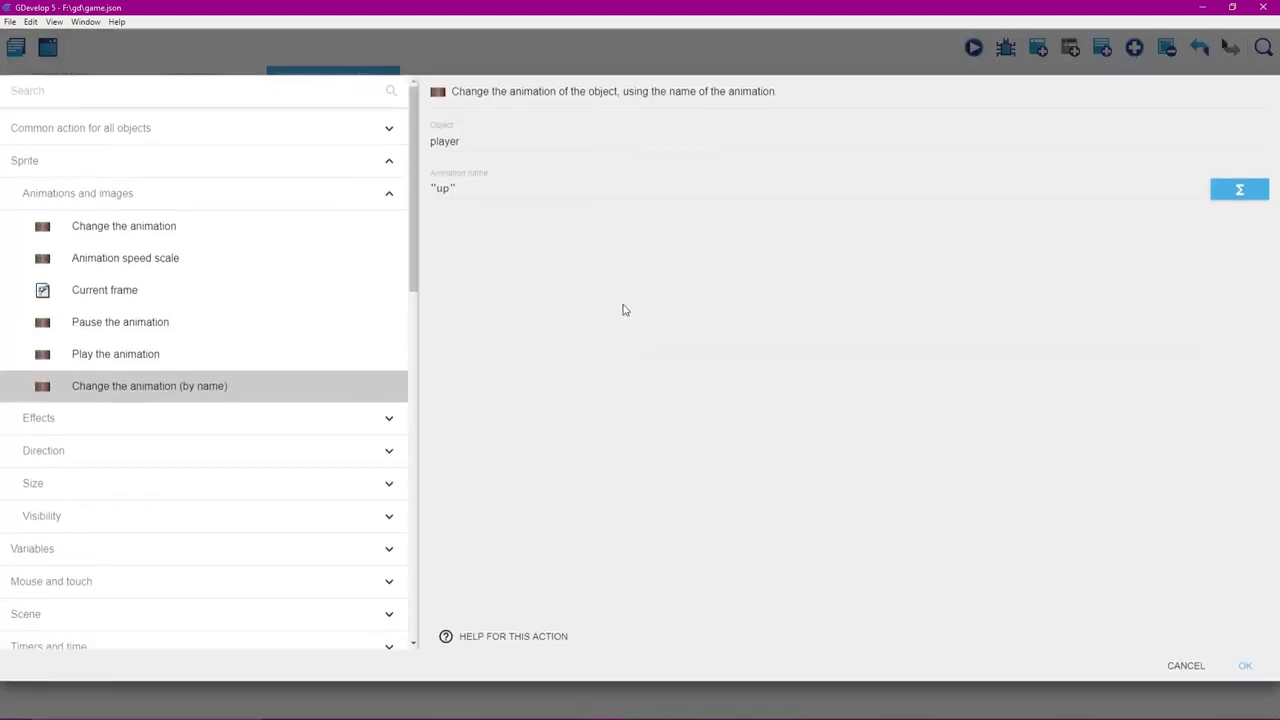
click(472, 194)
key(BackSpace)
key(BackSpace)
key(BackSpace)
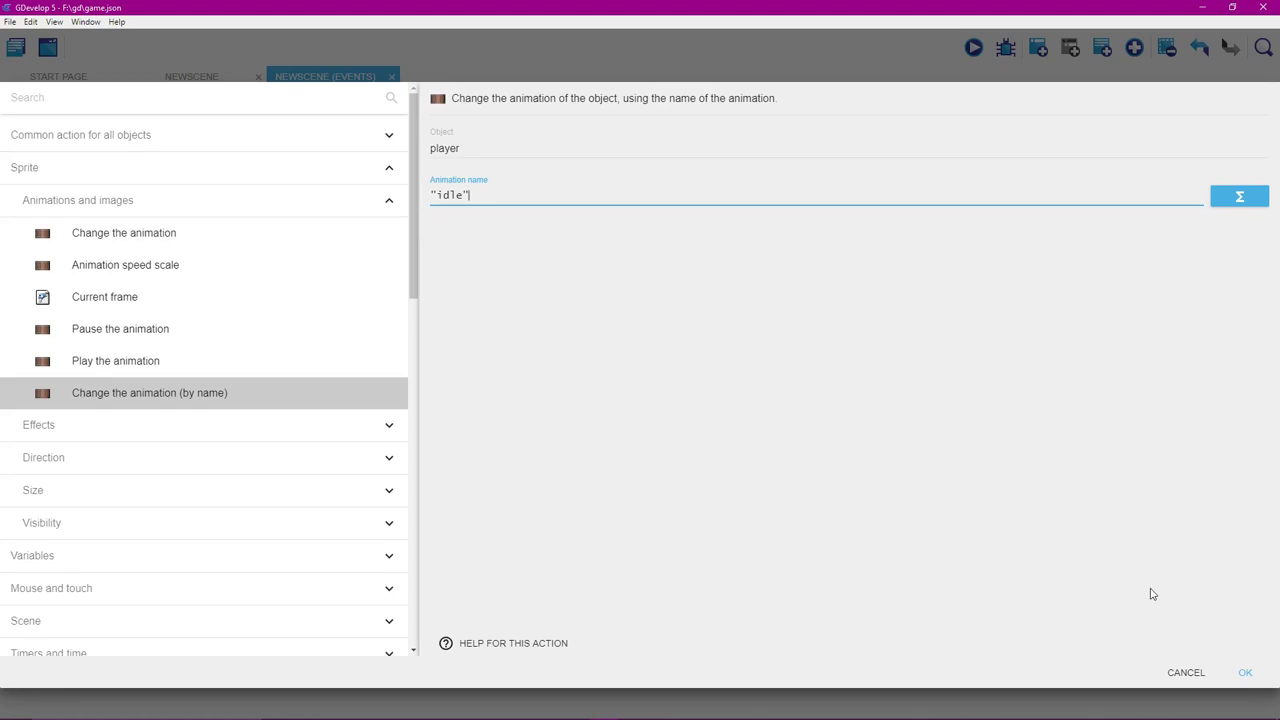
click(1244, 672)
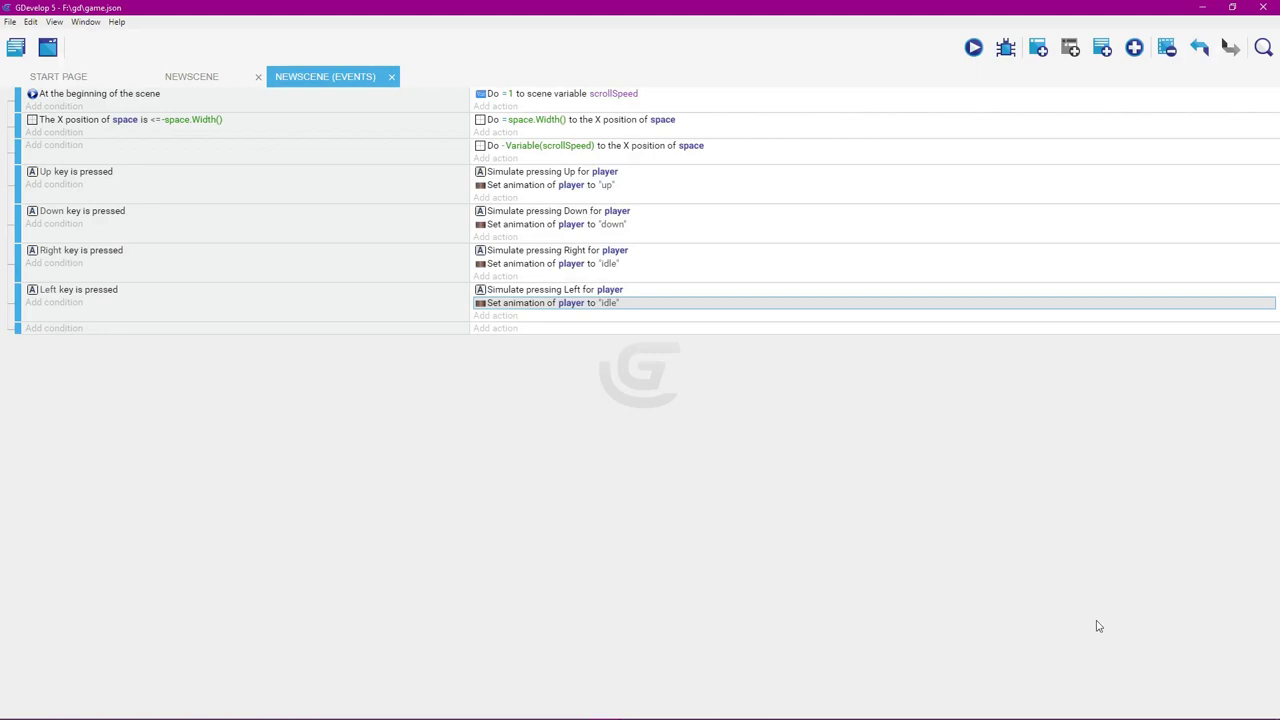
Preview the game, test the player ship's movement and animations in all four directions with the arrow keys, and close the preview.
click(973, 48)
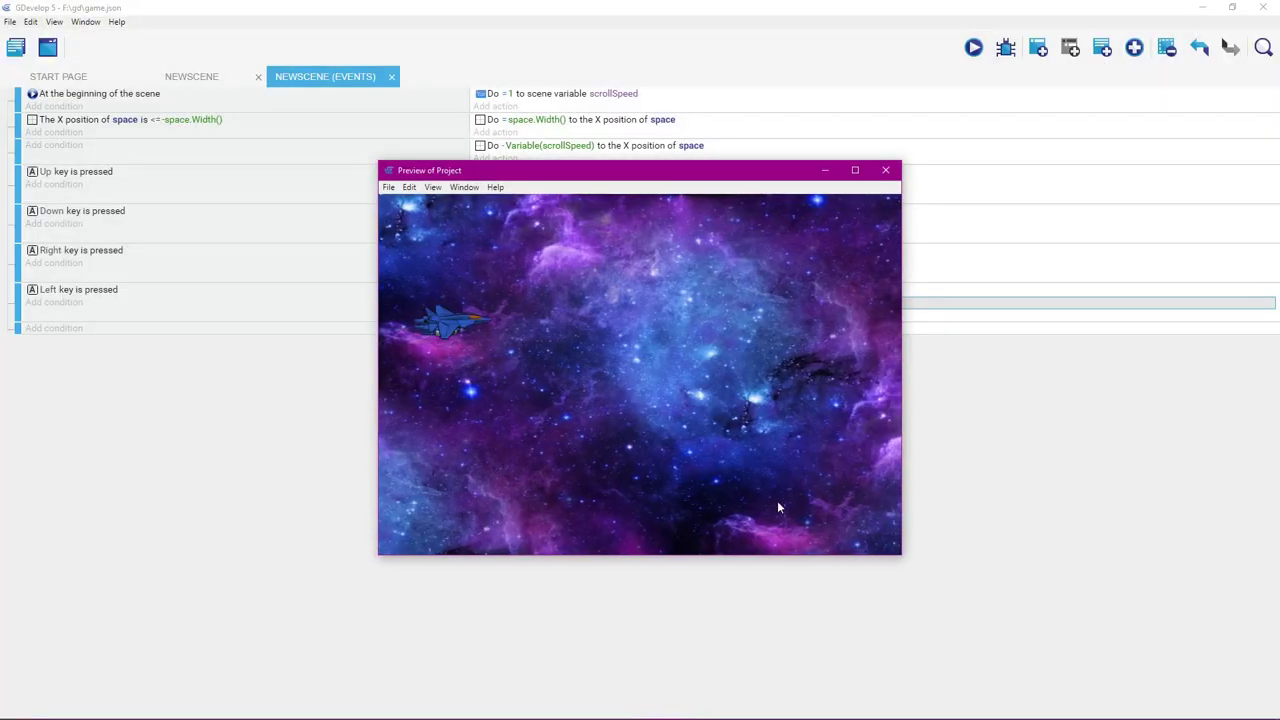
key(Down)
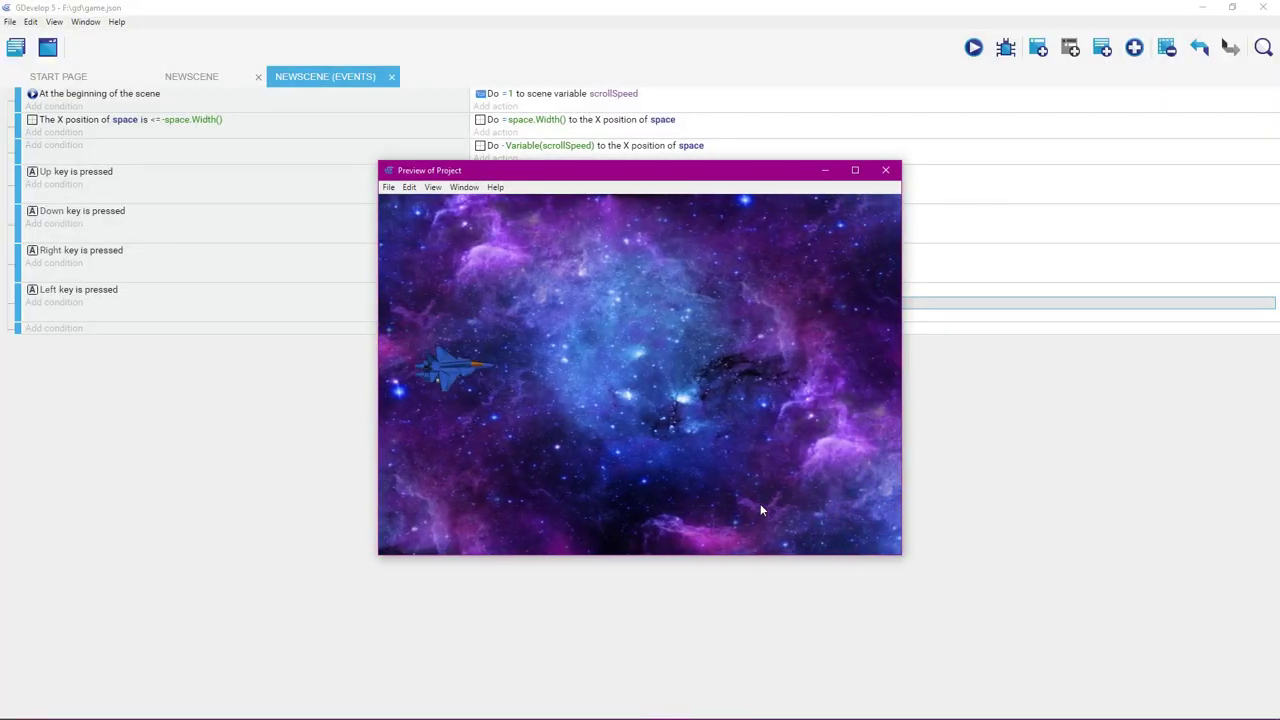
key(Up)
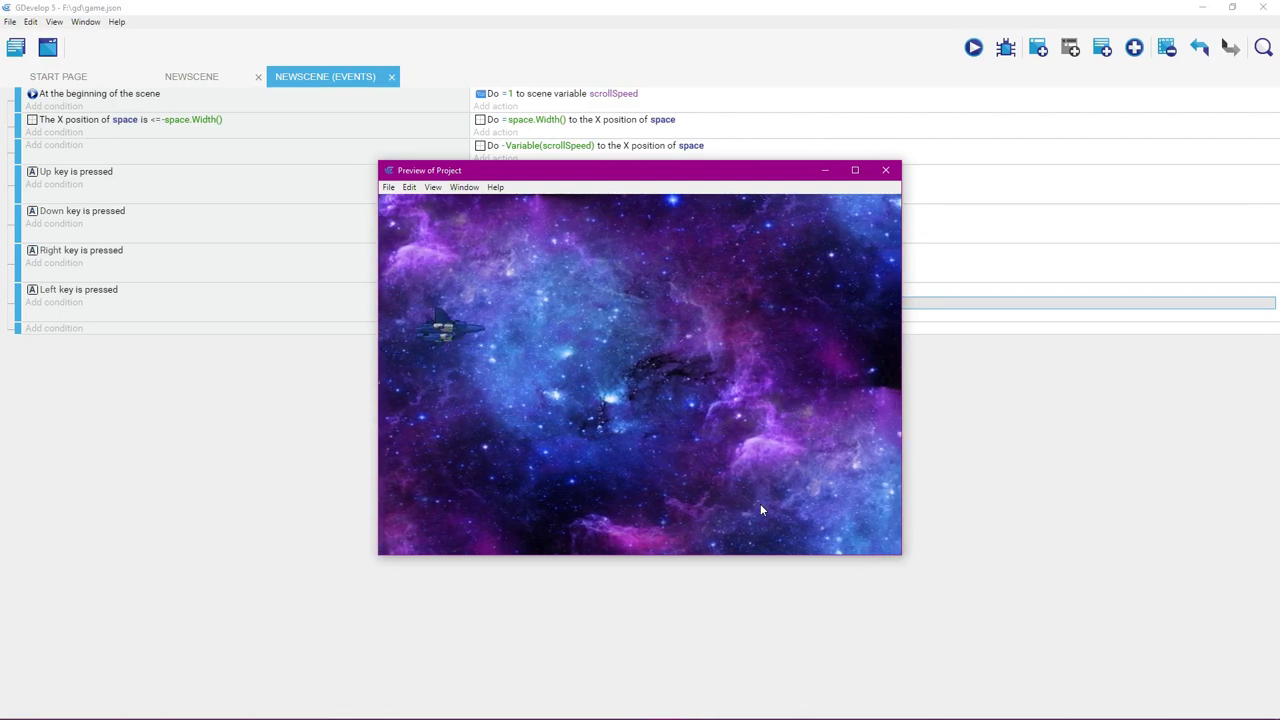
key(Down)
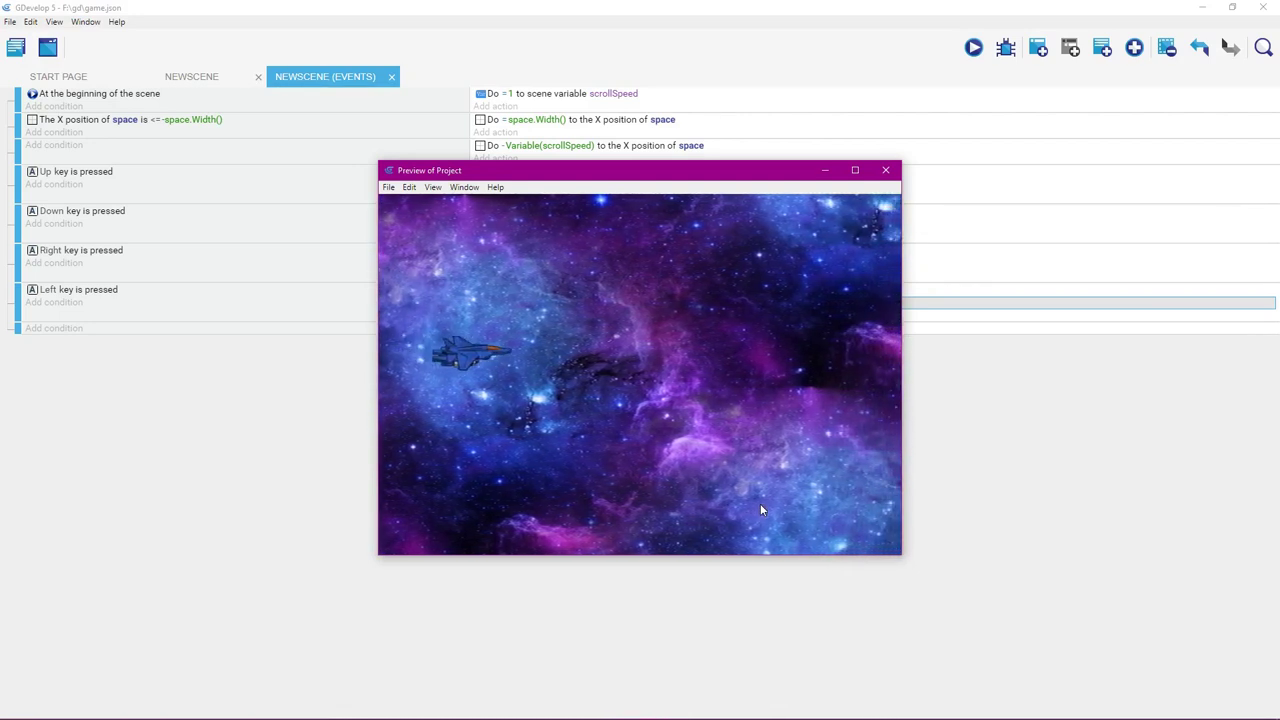
key(Right)
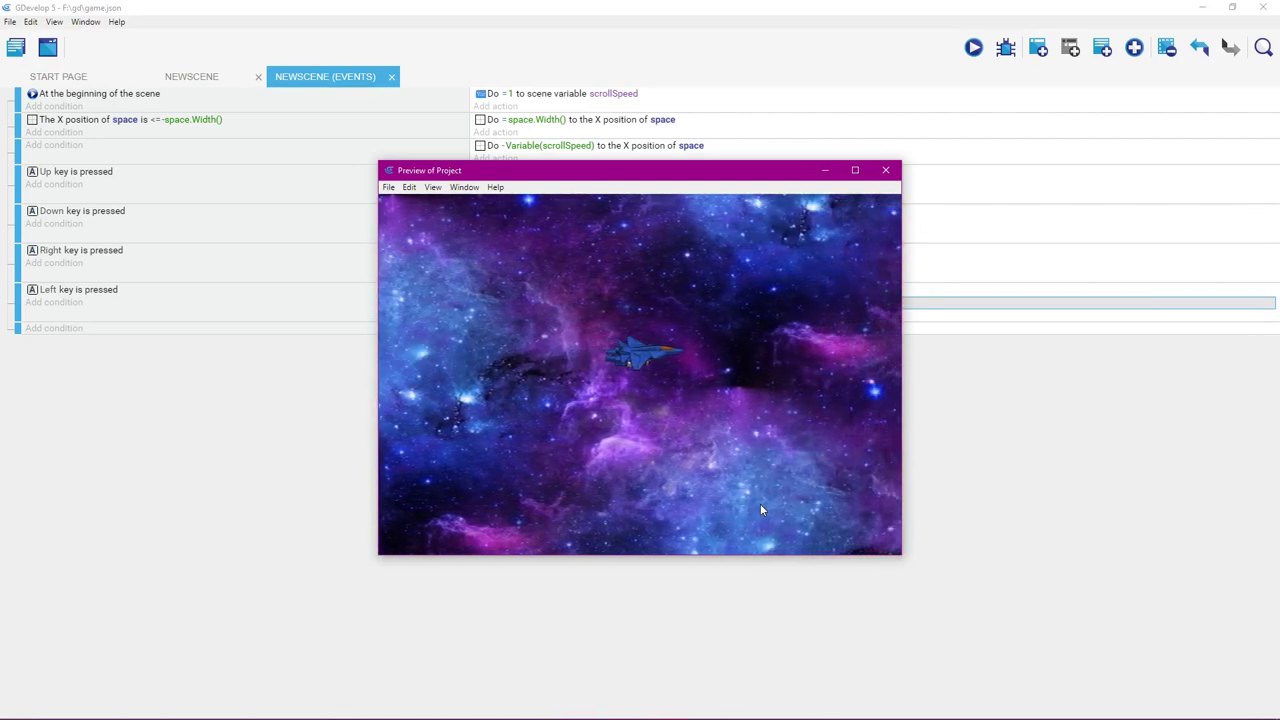
key(Left)
key(Down)
key(Left)
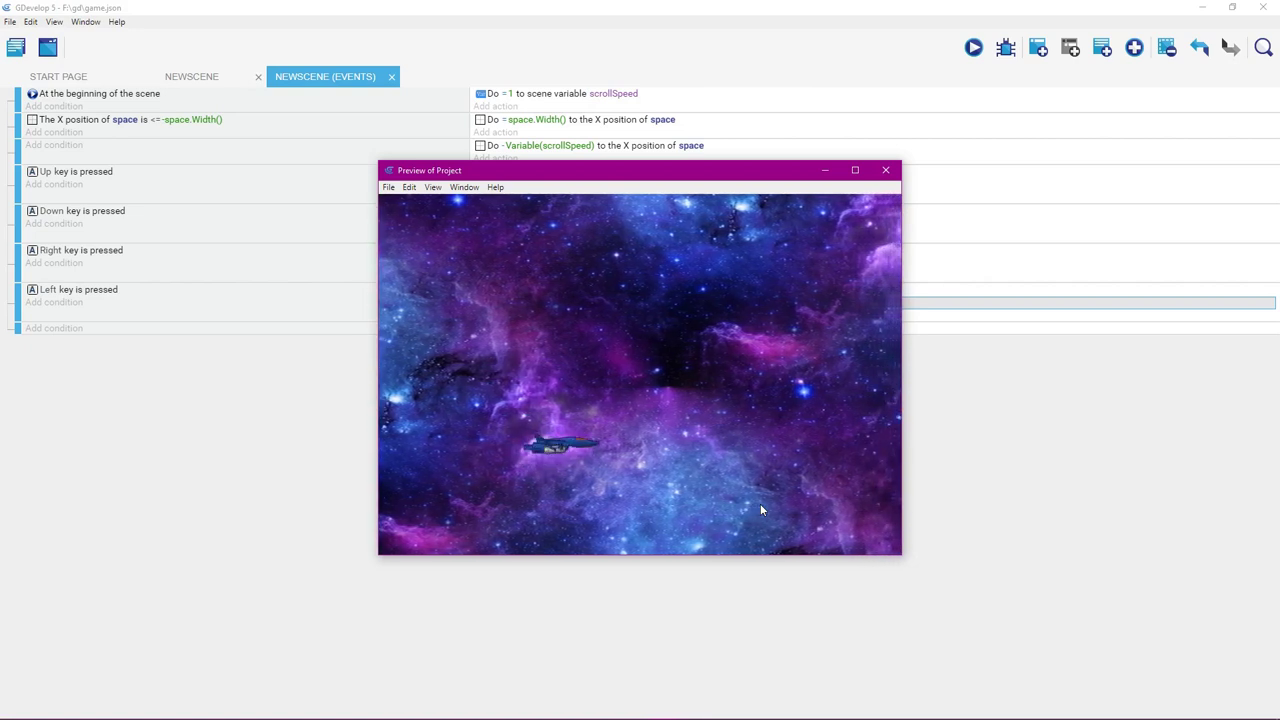
key(Up)
key(Up)
key(Right)
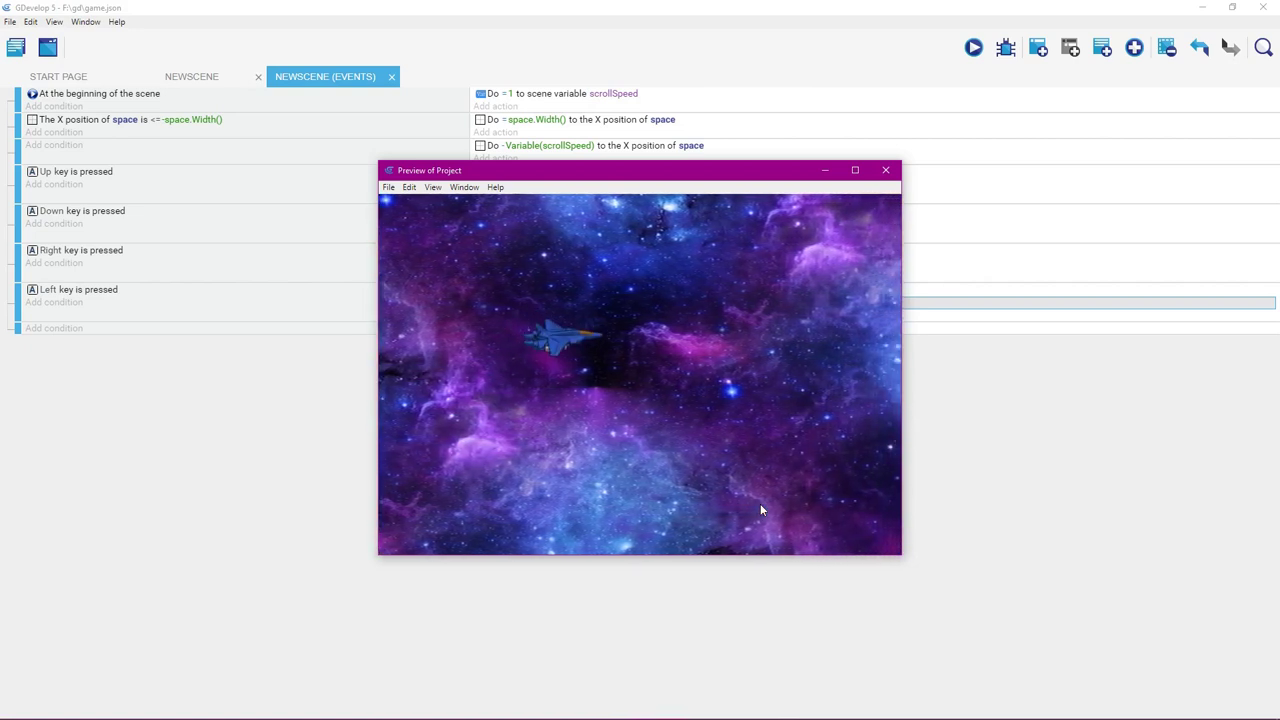
key(Down)
key(Down)
key(Up)
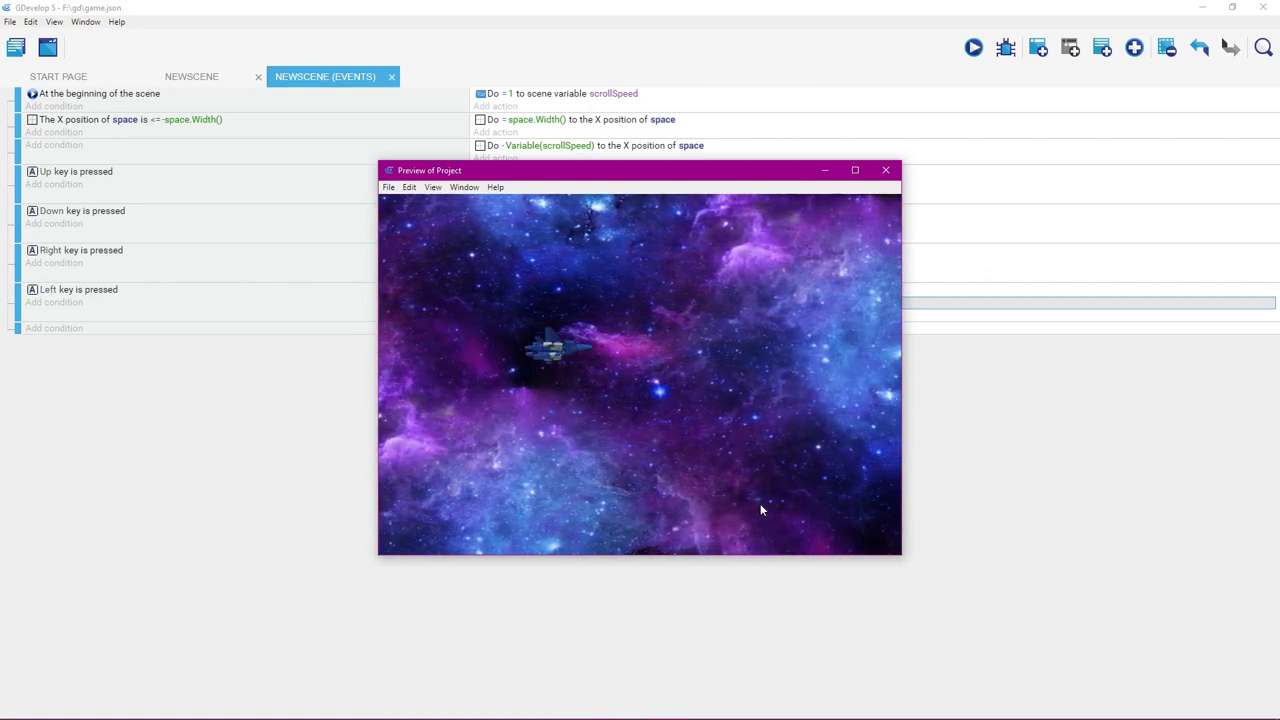
key(Down)
key(Right)
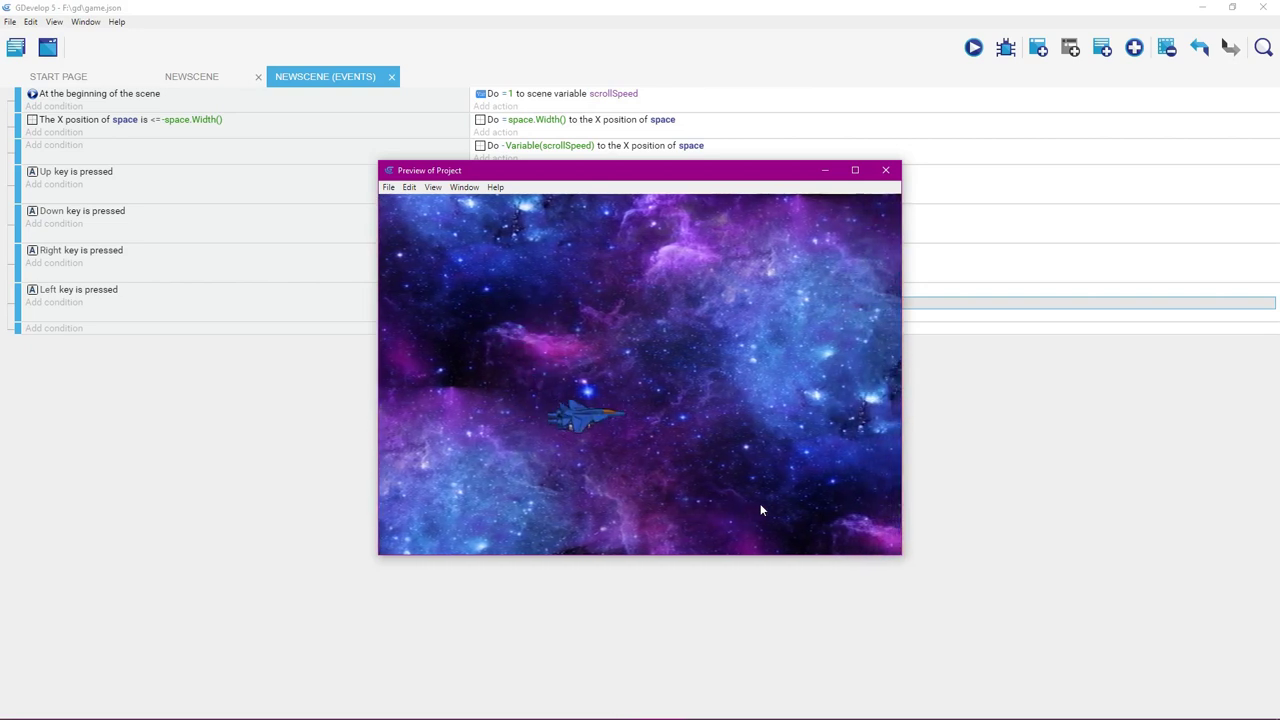
key(Up)
key(Left)
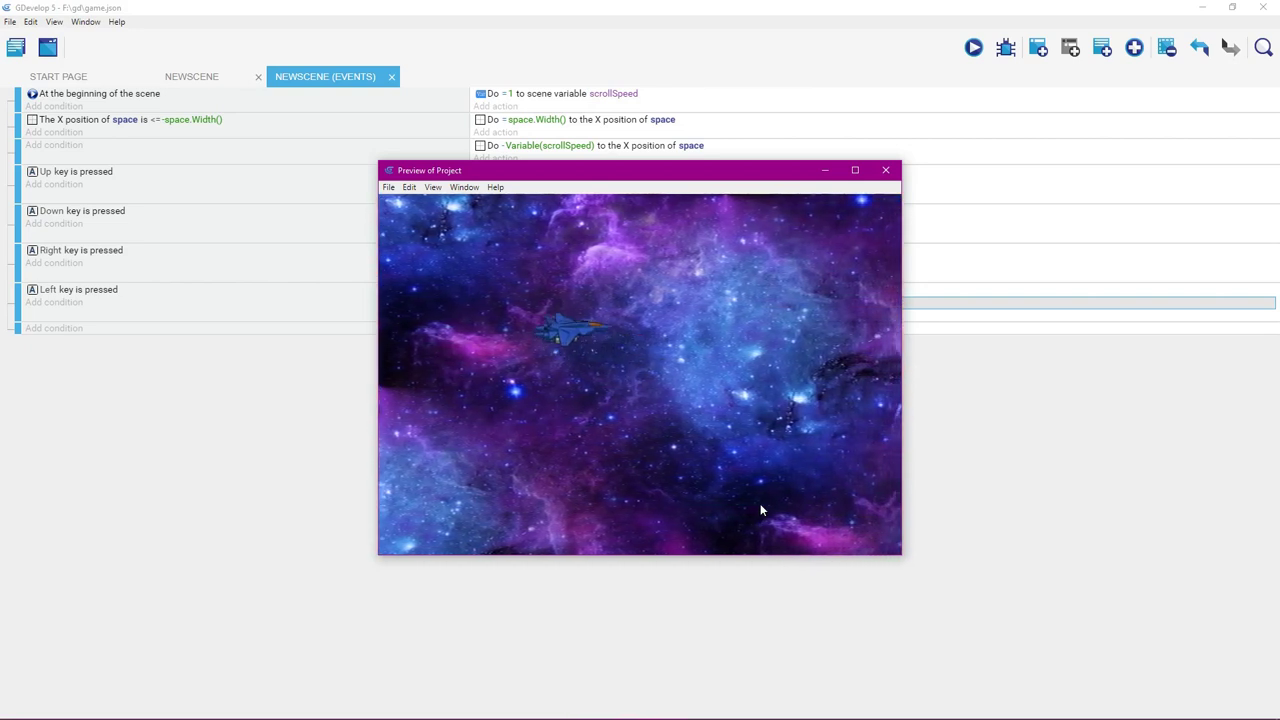
key(Down)
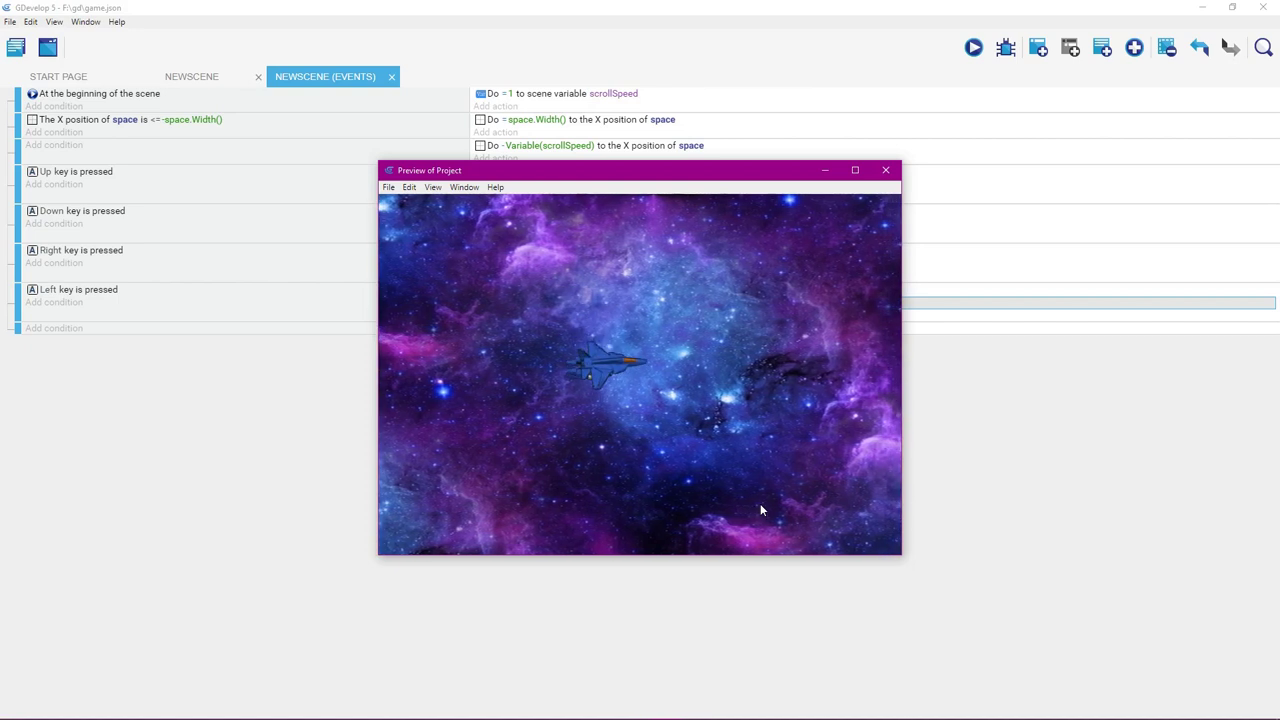
key(Up)
key(Right)
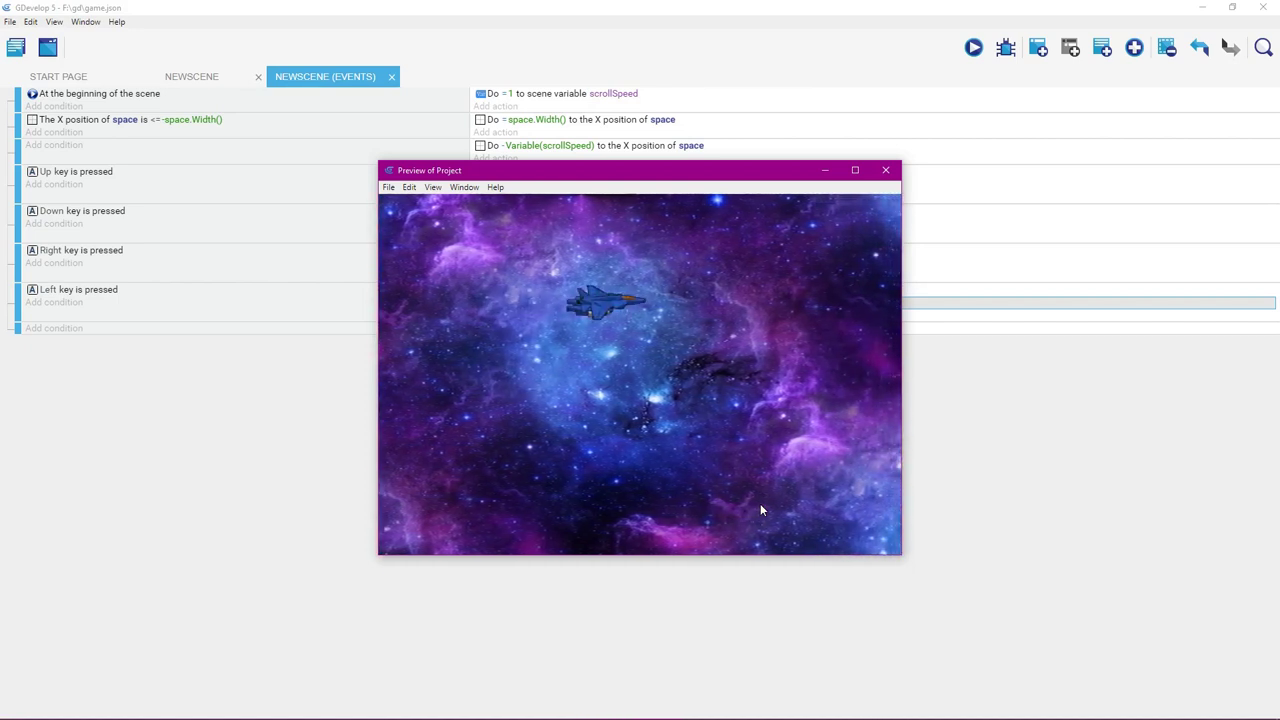
key(Down)
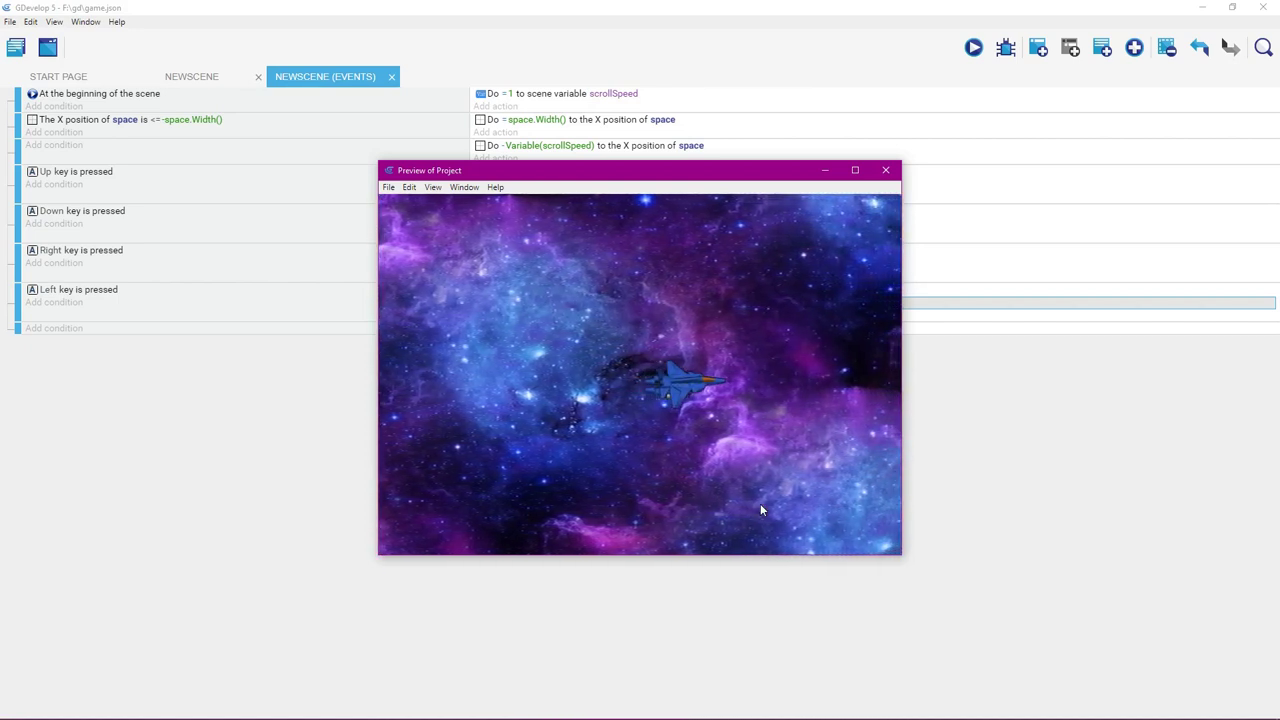
click(886, 172)
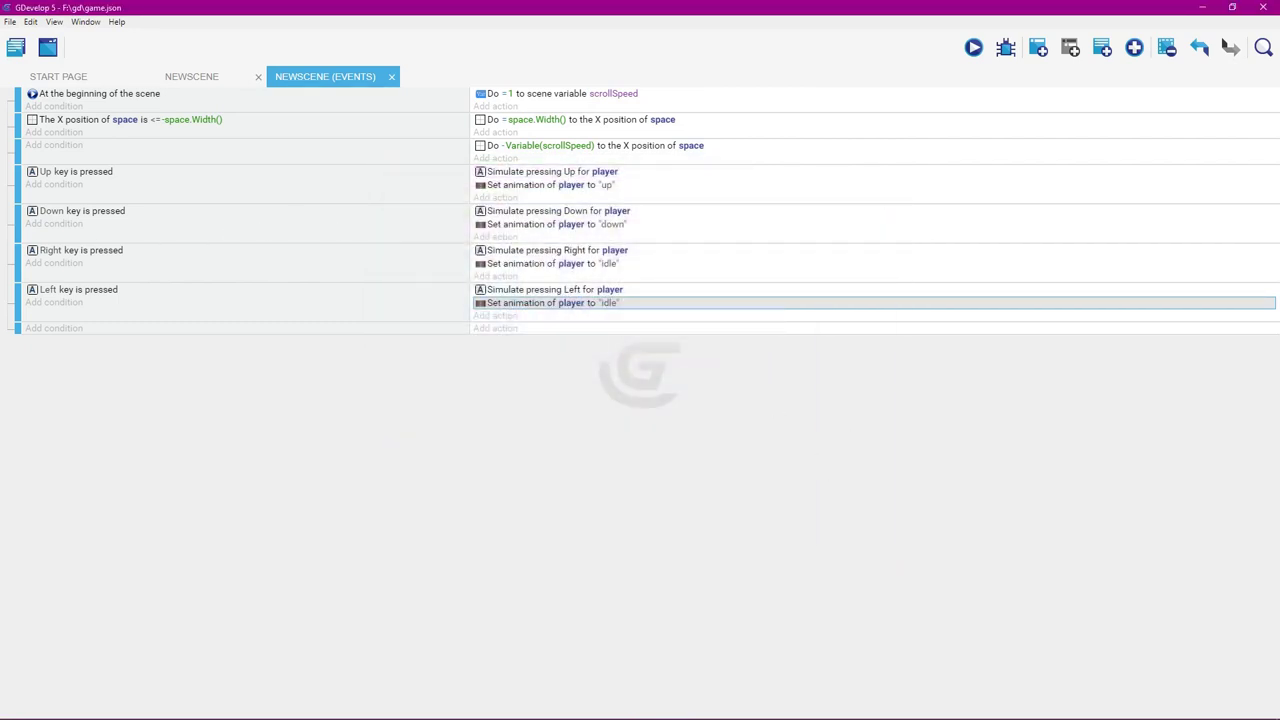
Copy the Up key pressed condition and paste it into the empty event at the end of the sheet.
click(838, 649)
click(158, 178)
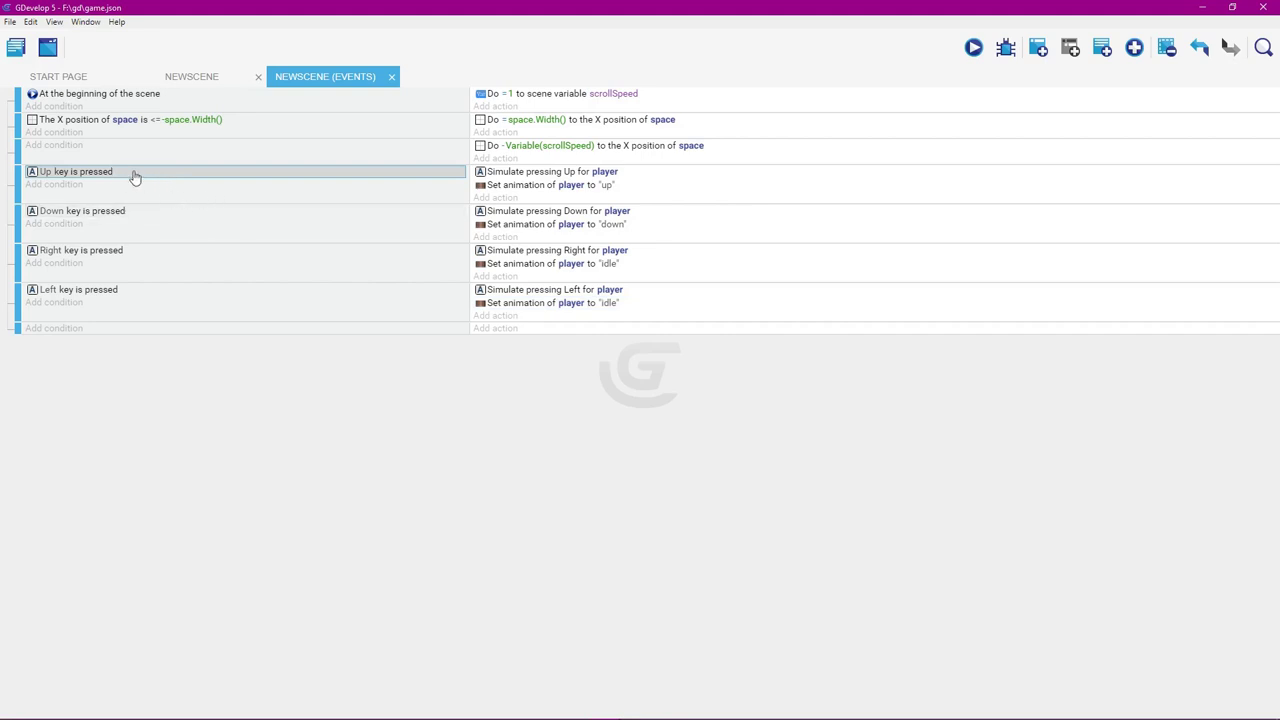
right_click(135, 177)
click(188, 183)
click(94, 334)
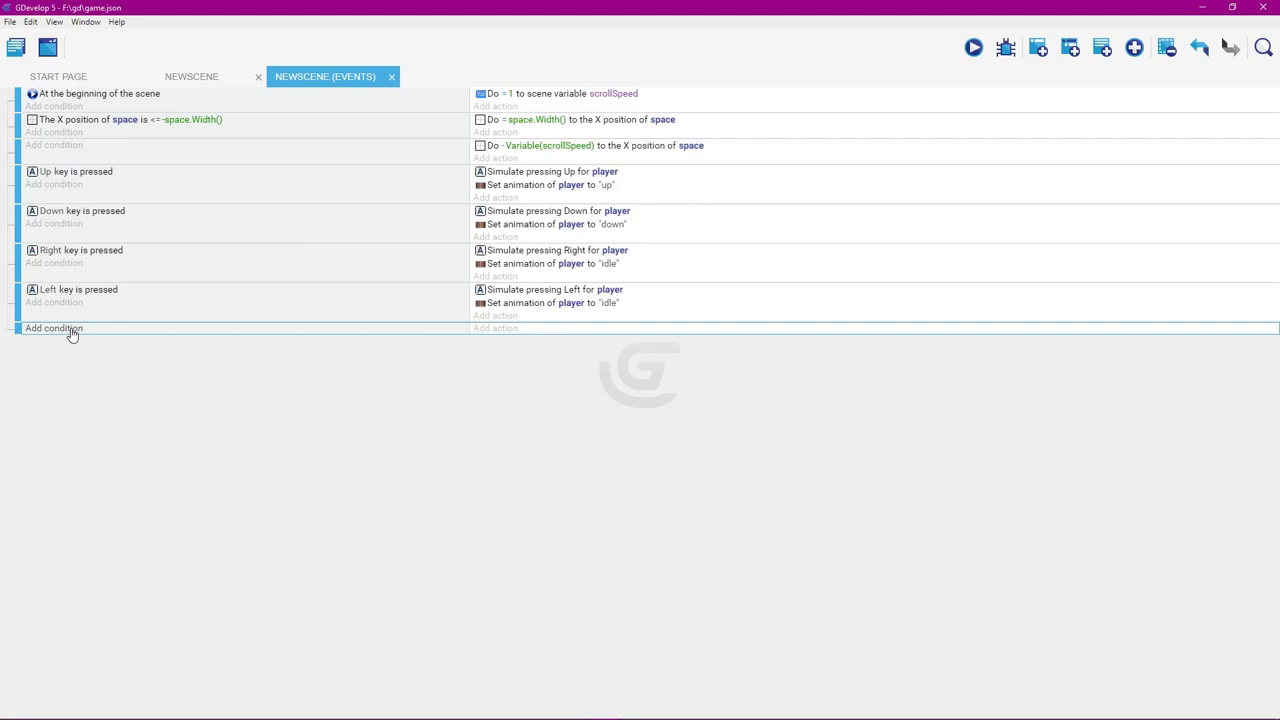
right_click(72, 334)
click(94, 337)
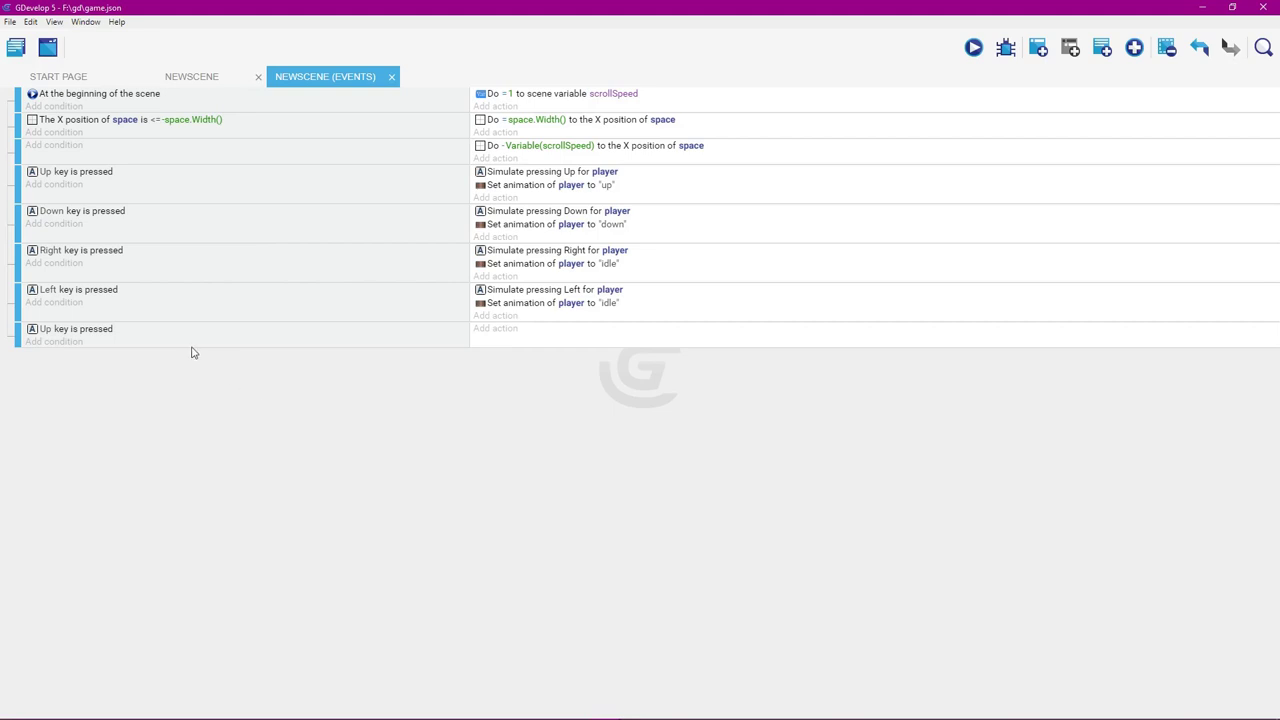
Invert the Up key pressed condition in the last event.
double_click(143, 338)
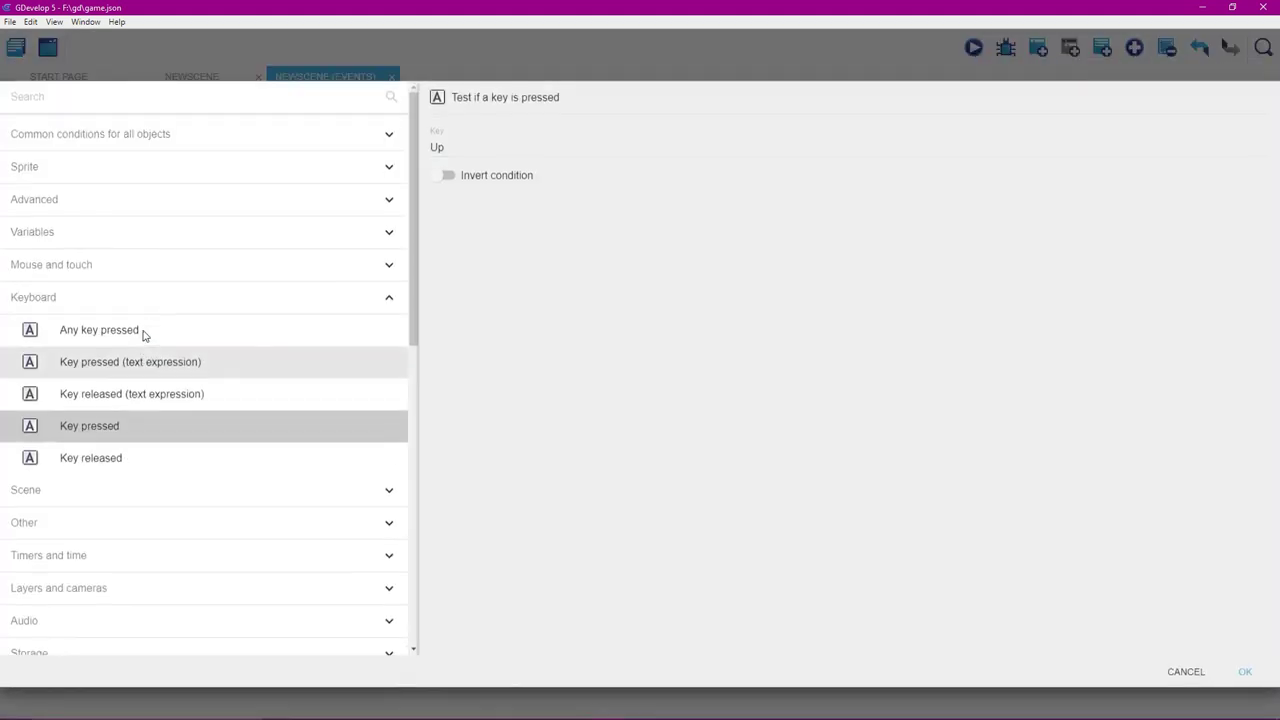
click(523, 152)
click(546, 437)
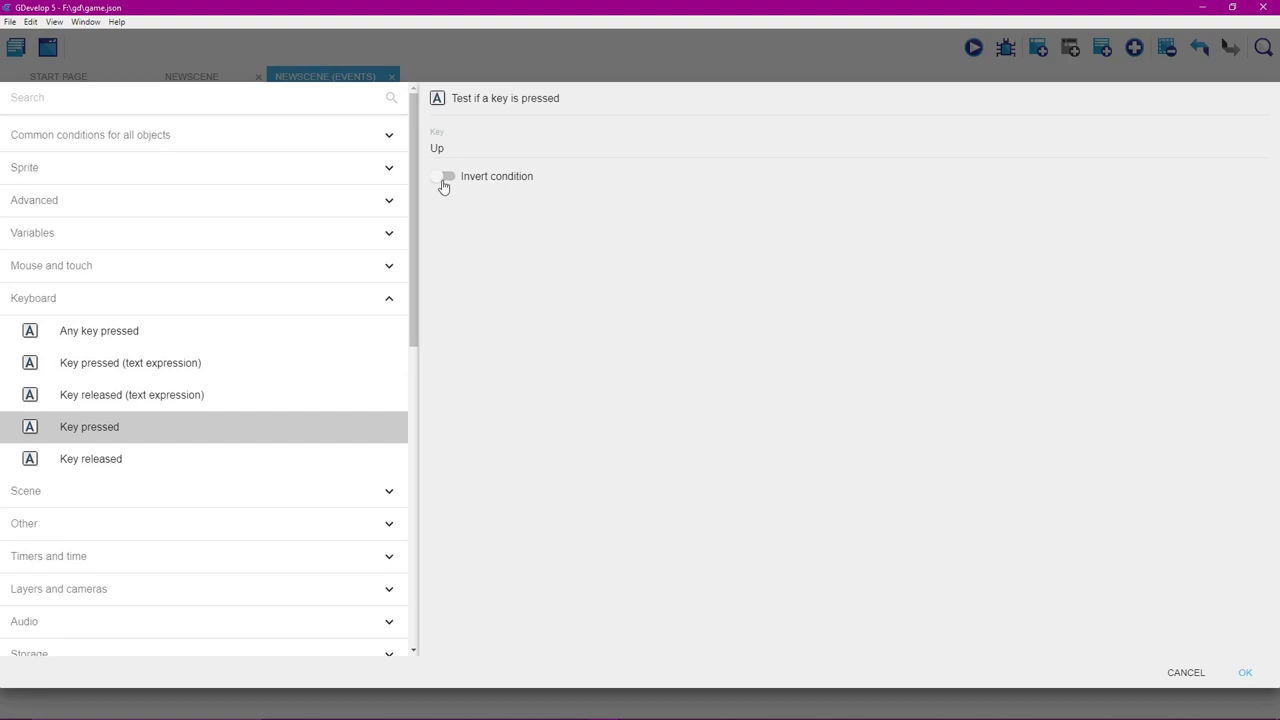
click(442, 180)
click(1238, 671)
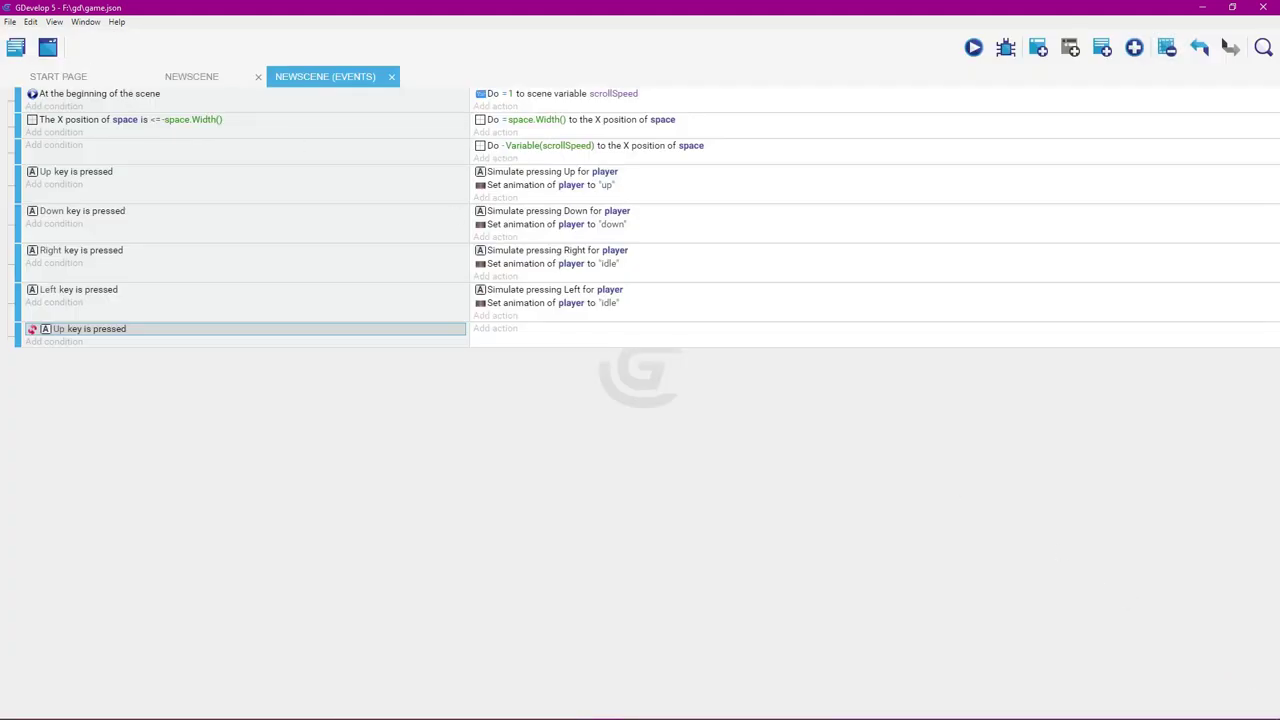
Copy the player "idle" animation action from the Right key event into the inverted Up key event at the end.
click(574, 577)
click(632, 268)
right_click(632, 270)
click(652, 281)
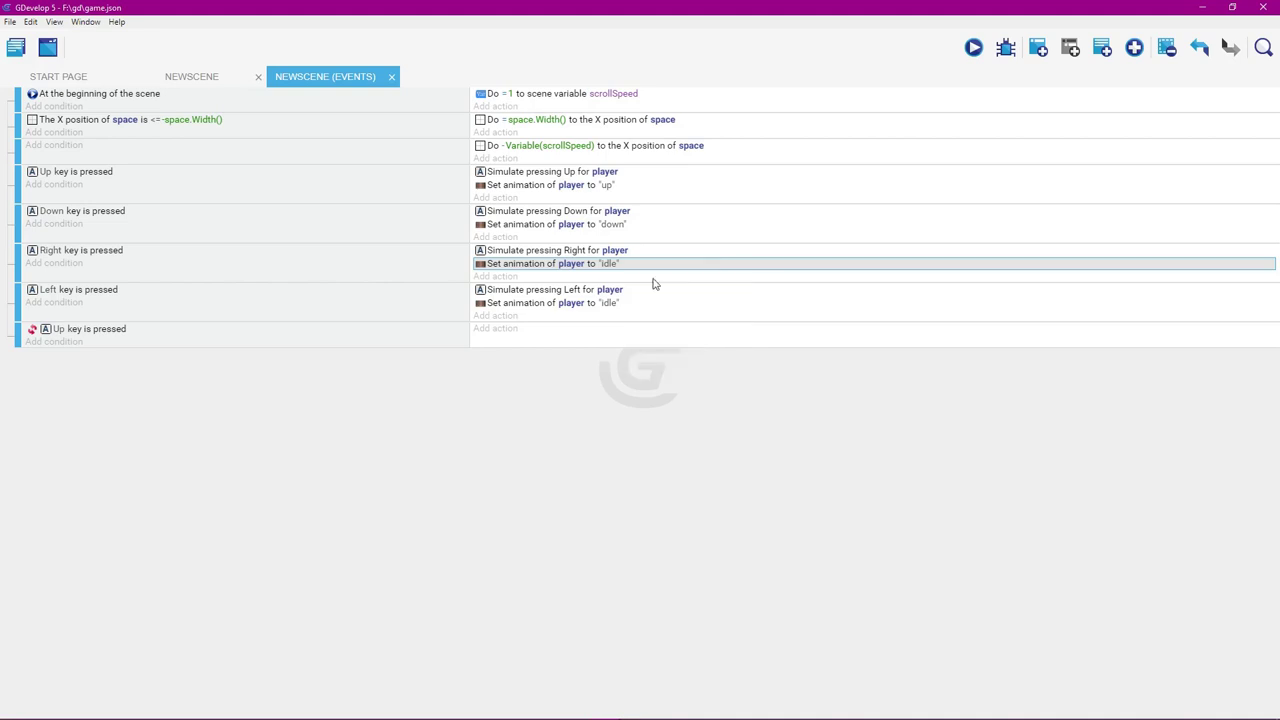
right_click(503, 336)
click(522, 342)
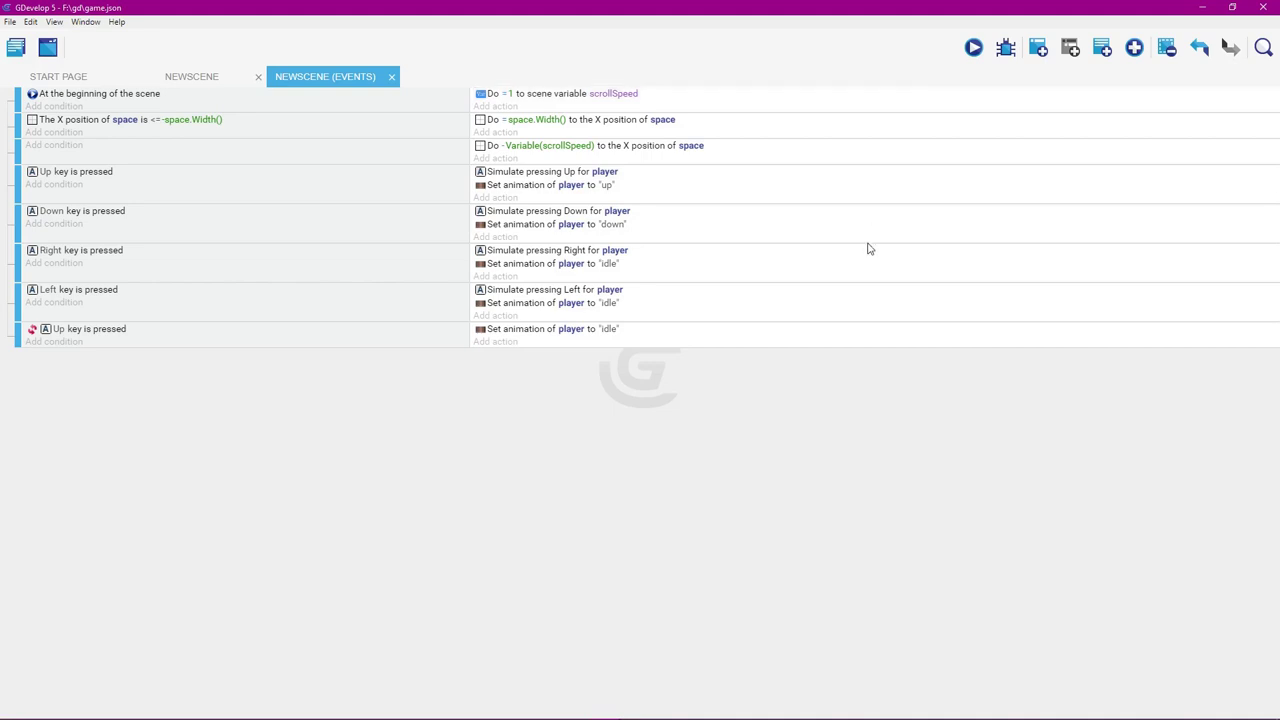
Add an empty event at the end of the sheet, paste a copy of the inverted Up key event above it, and save the project.
click(680, 344)
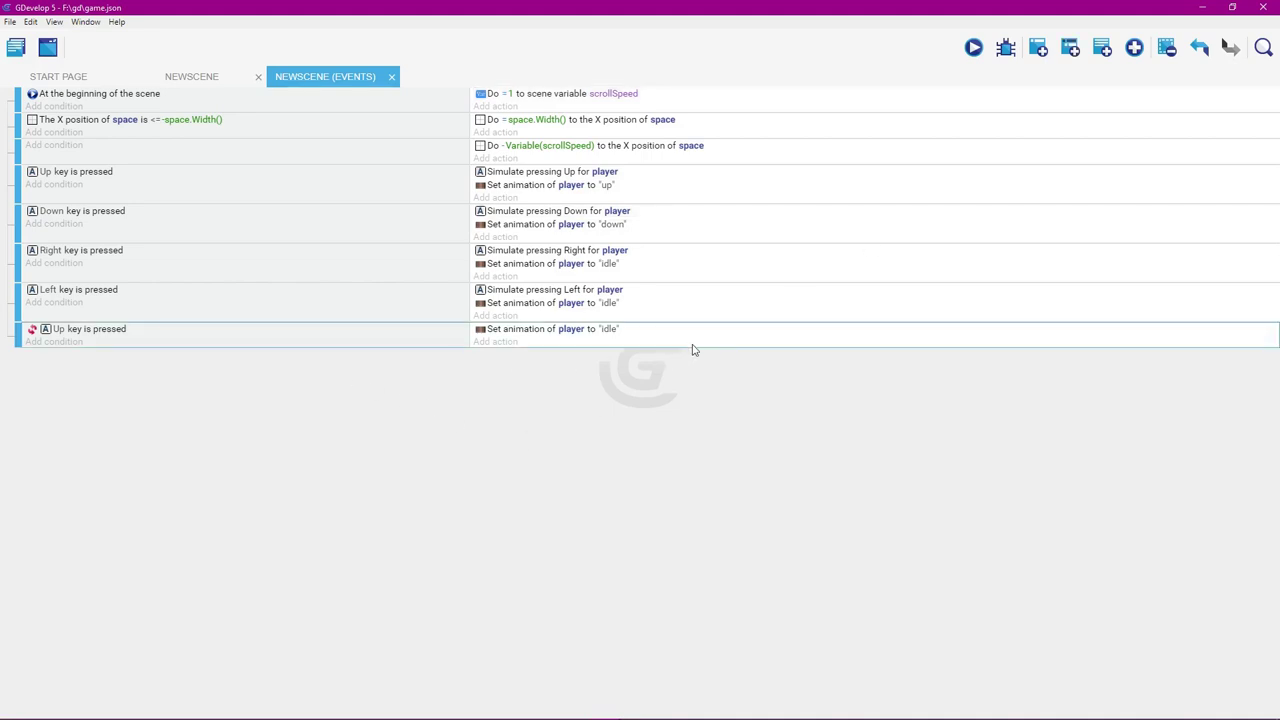
click(1039, 49)
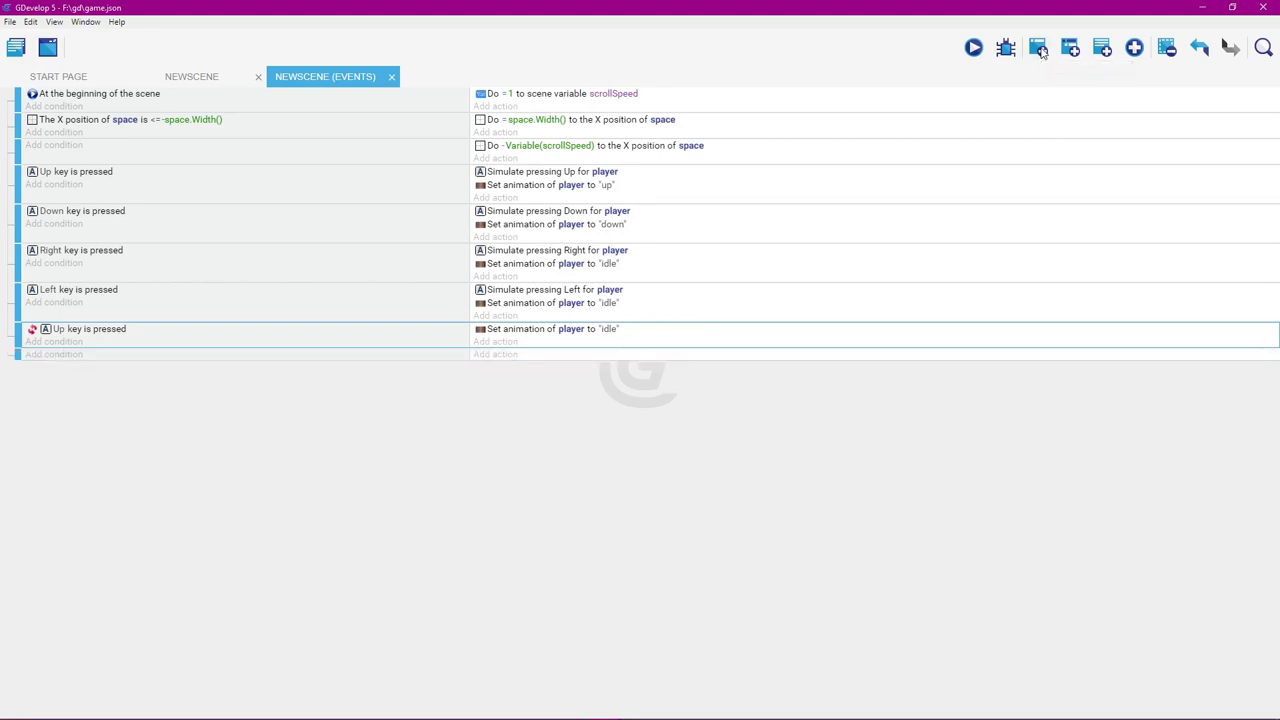
right_click(644, 342)
click(708, 347)
click(588, 358)
right_click(588, 360)
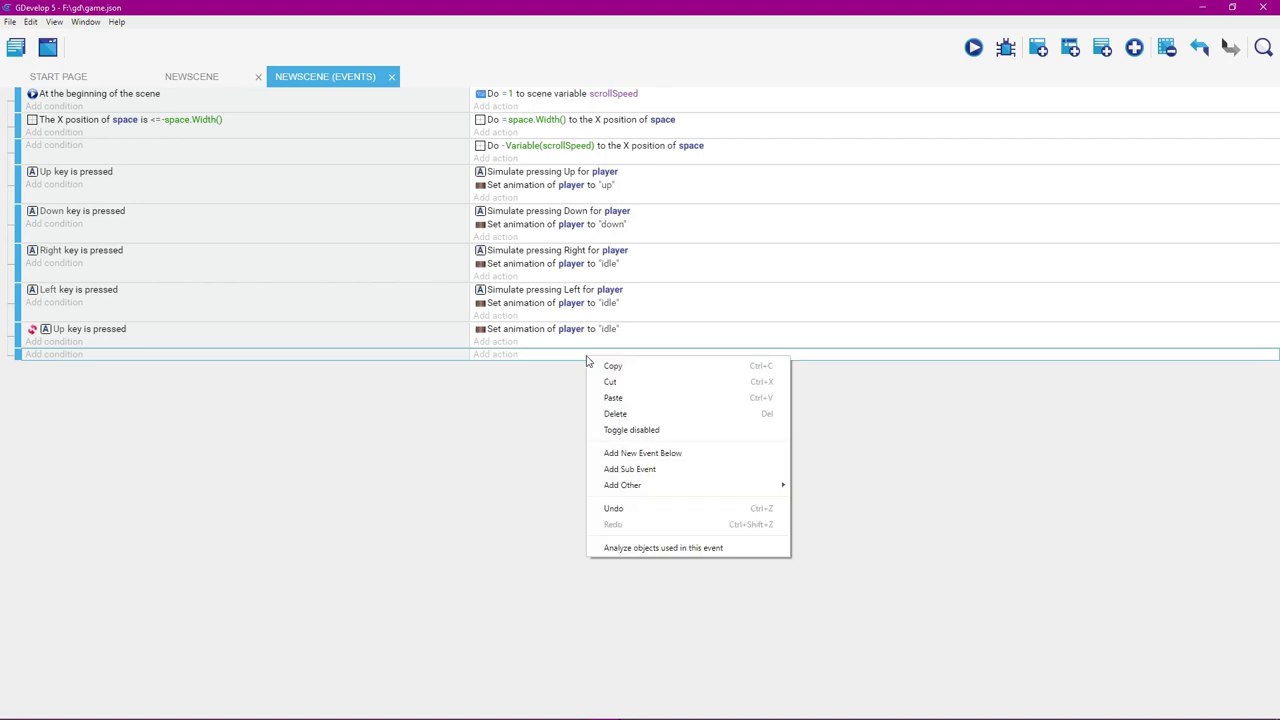
click(634, 401)
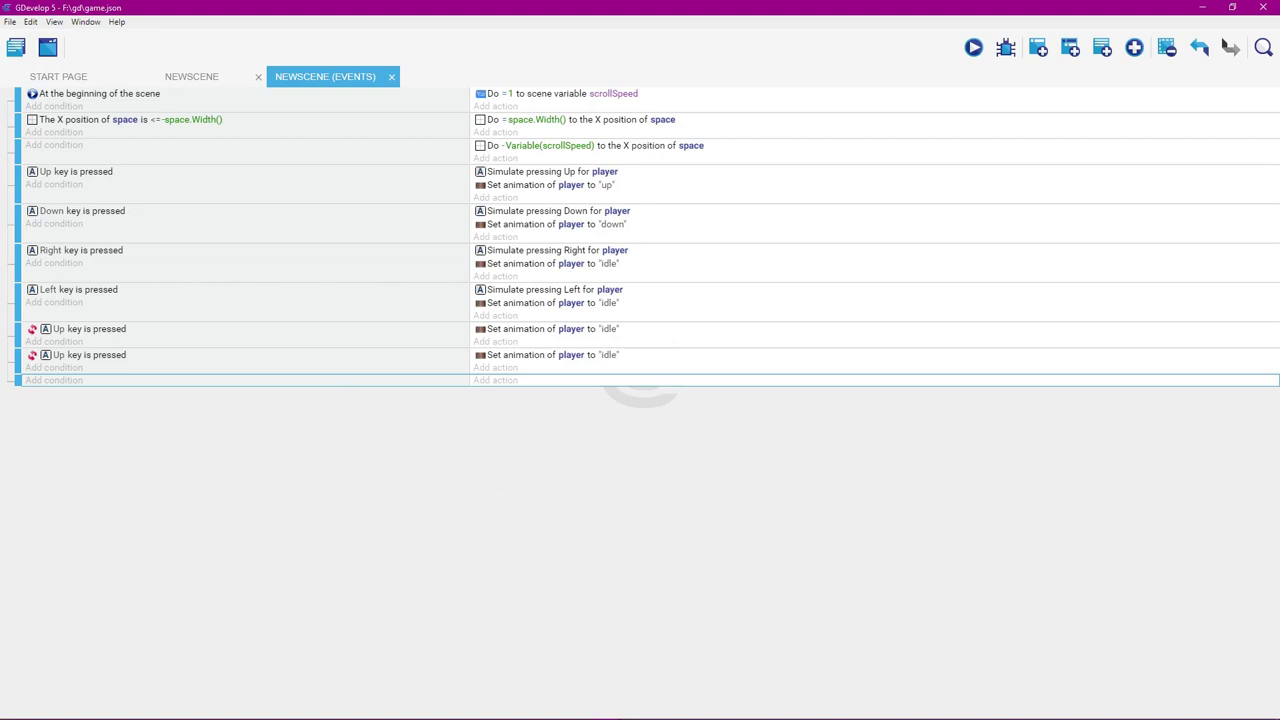
key(ctrl+s)
Change the key in the copied inverted event's condition to Down.
double_click(142, 358)
click(450, 148)
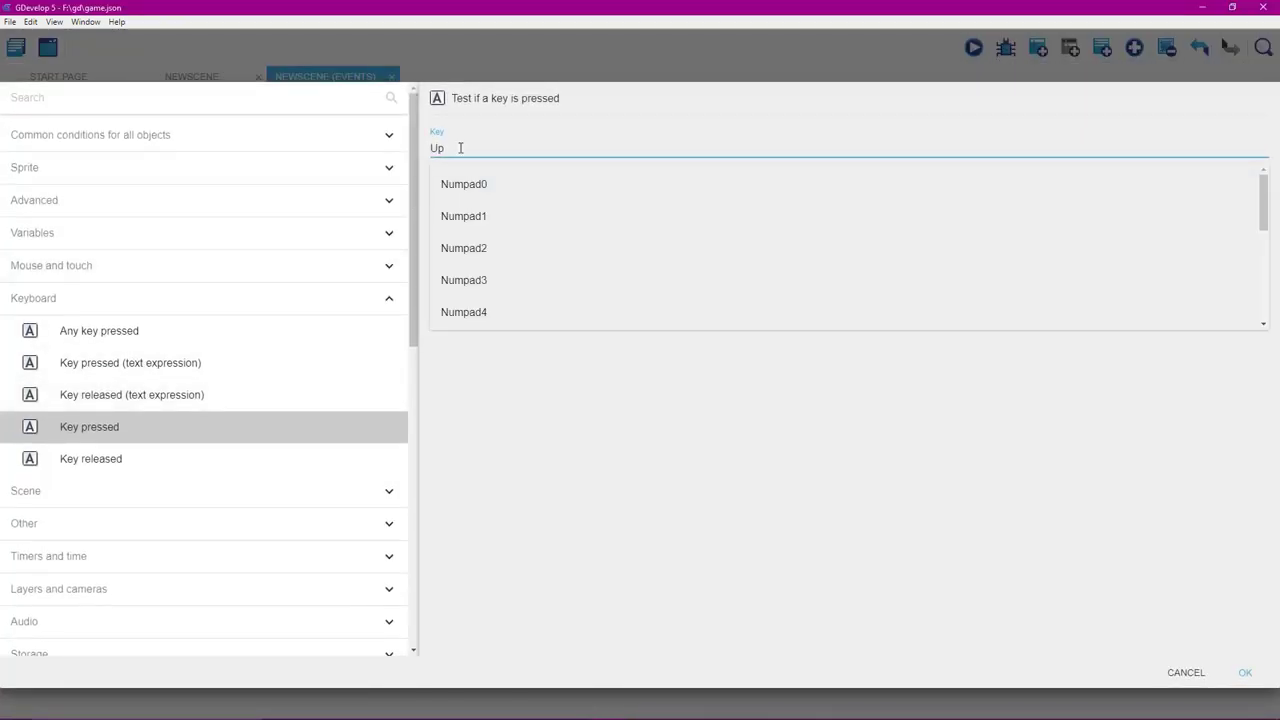
key(BackSpace)
key(BackSpace)
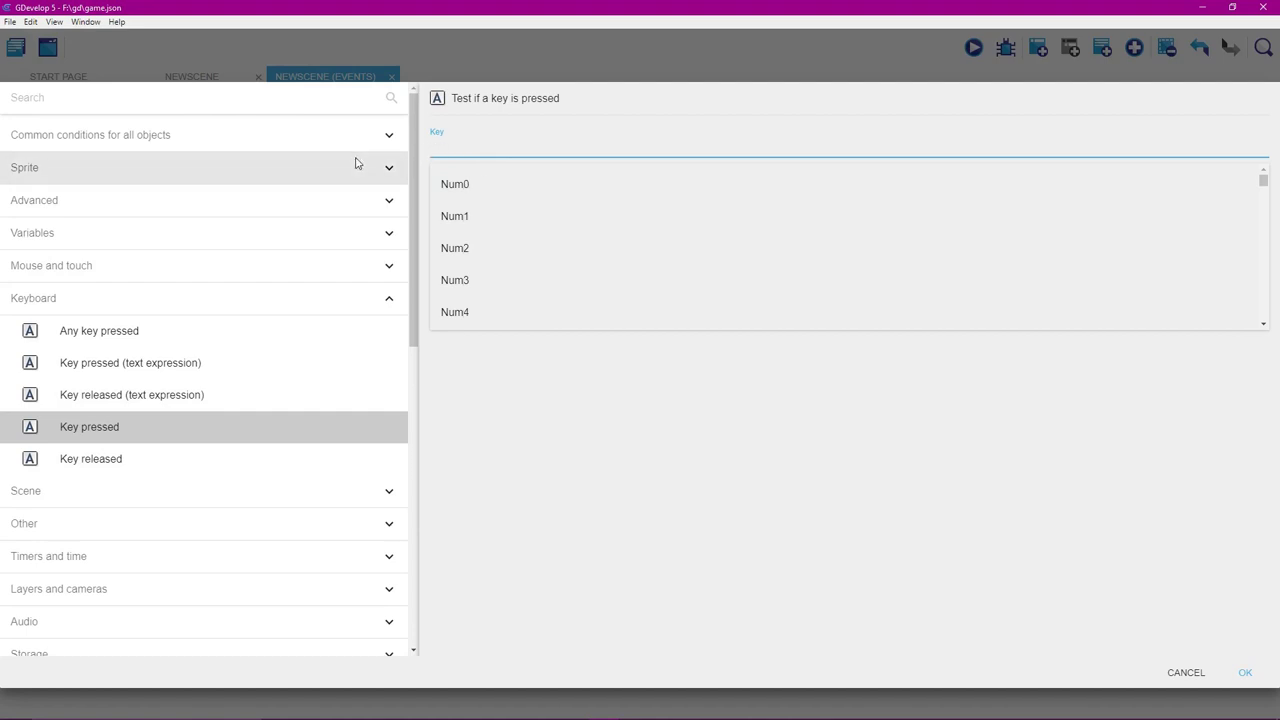
text(Down)
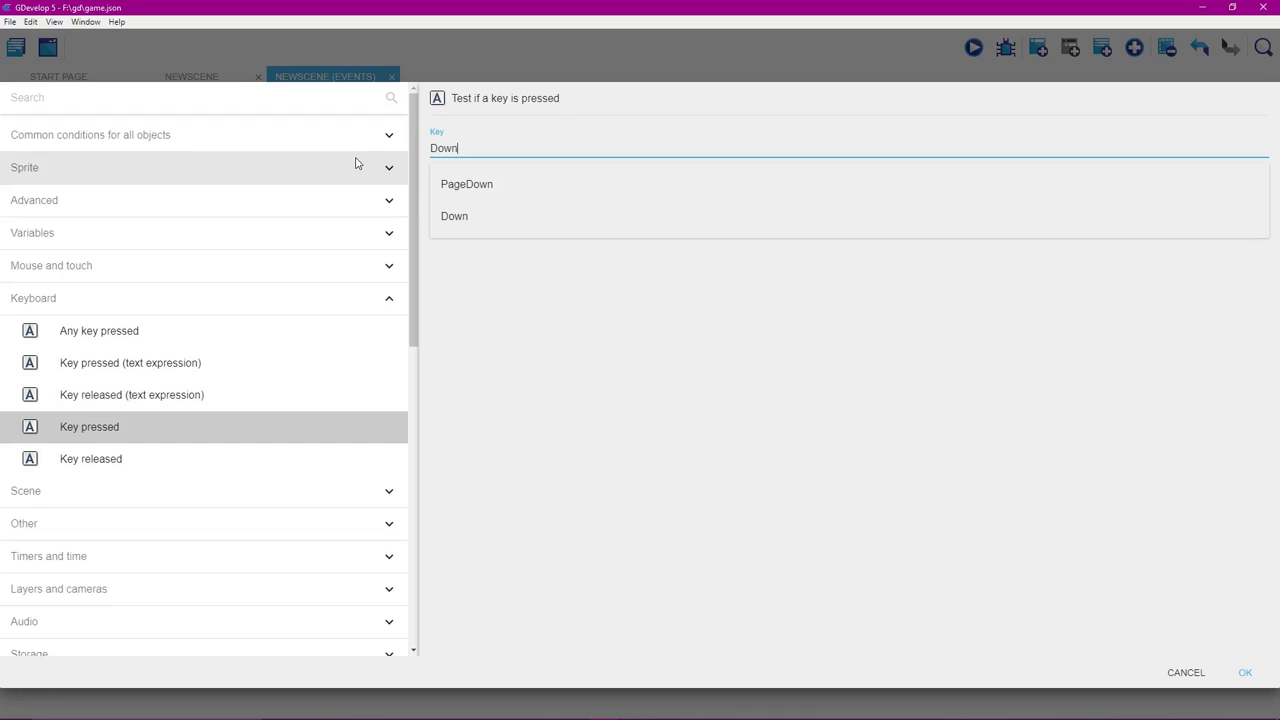
click(594, 222)
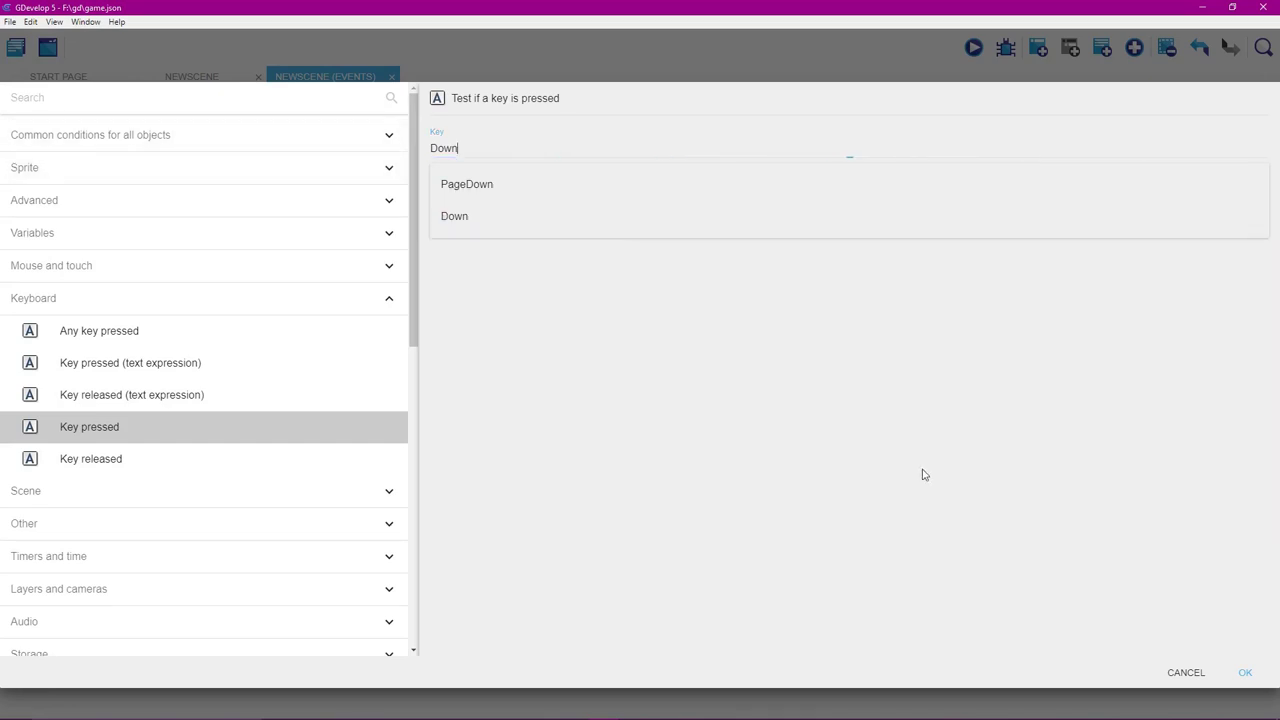
click(1246, 675)
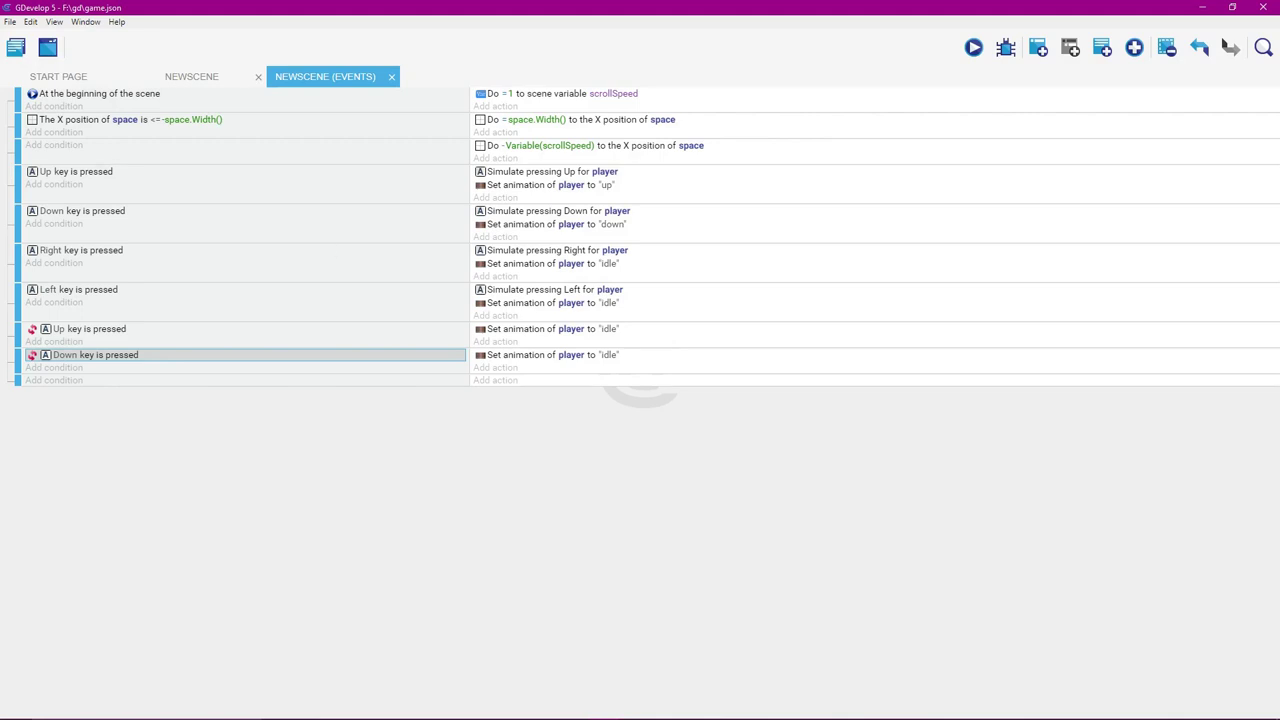
click(406, 618)
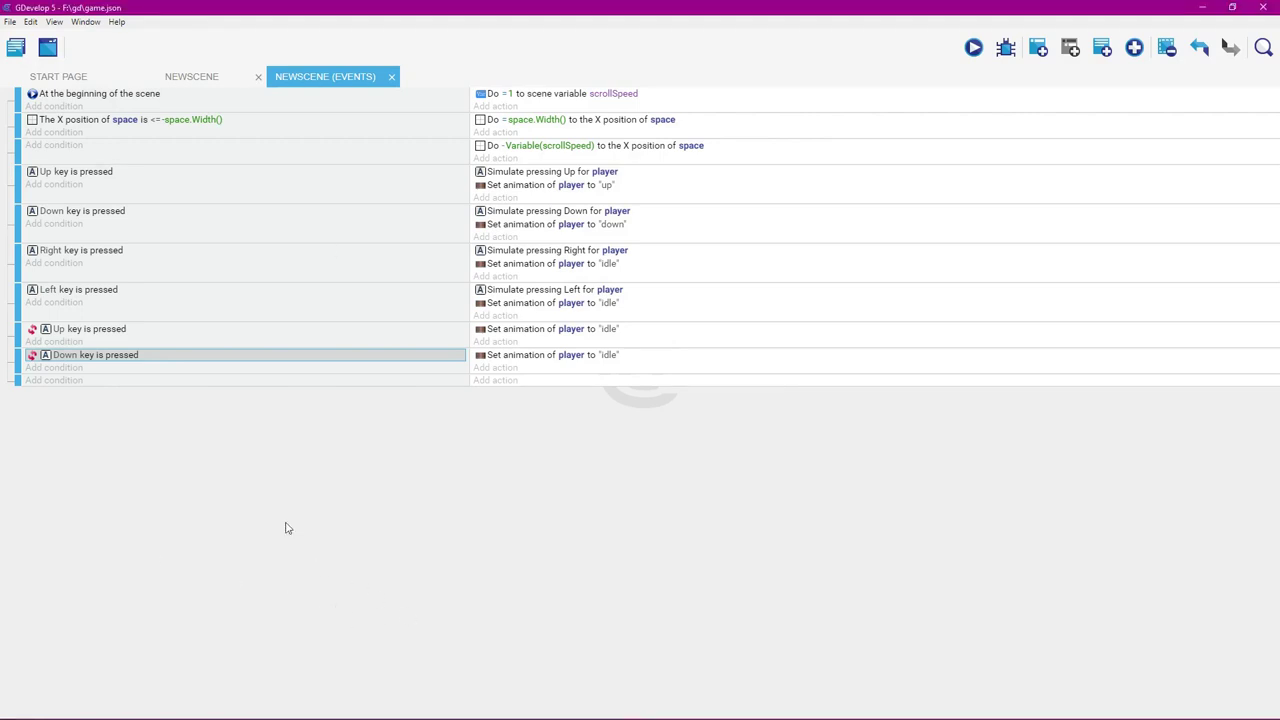
Change the inverted Up key condition to a non-inverted Key released condition for Up.
double_click(140, 332)
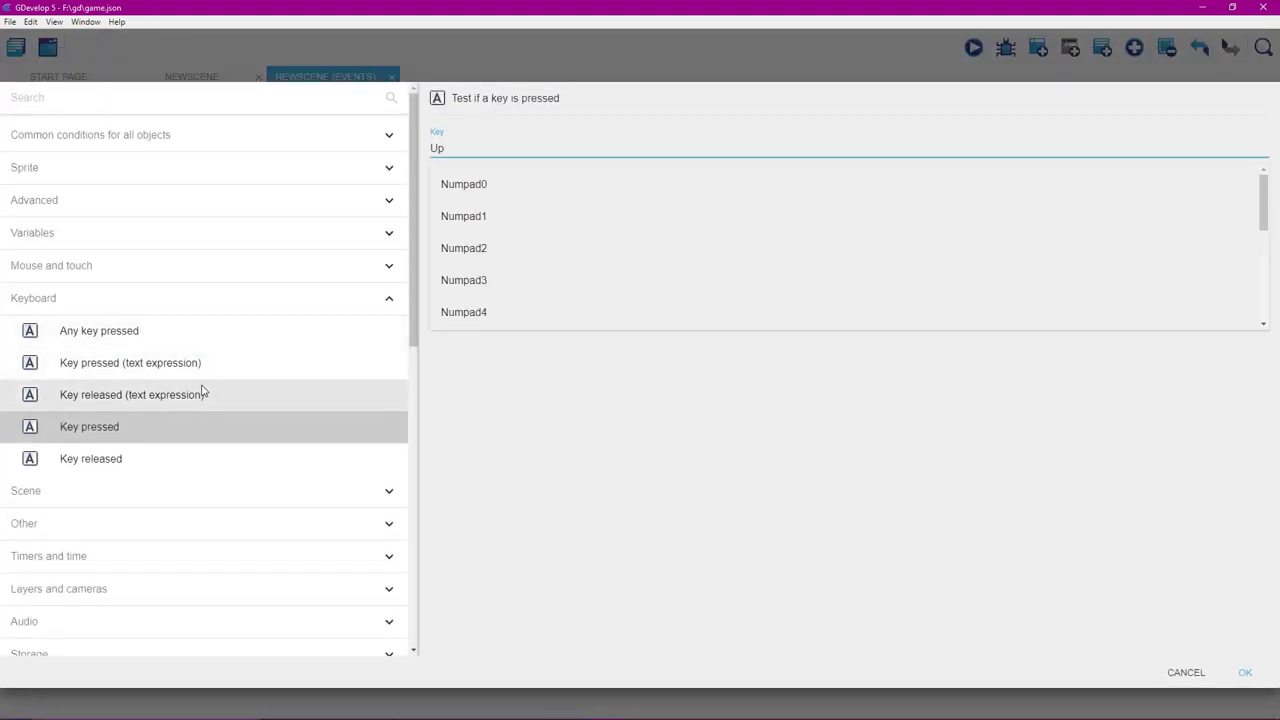
click(170, 460)
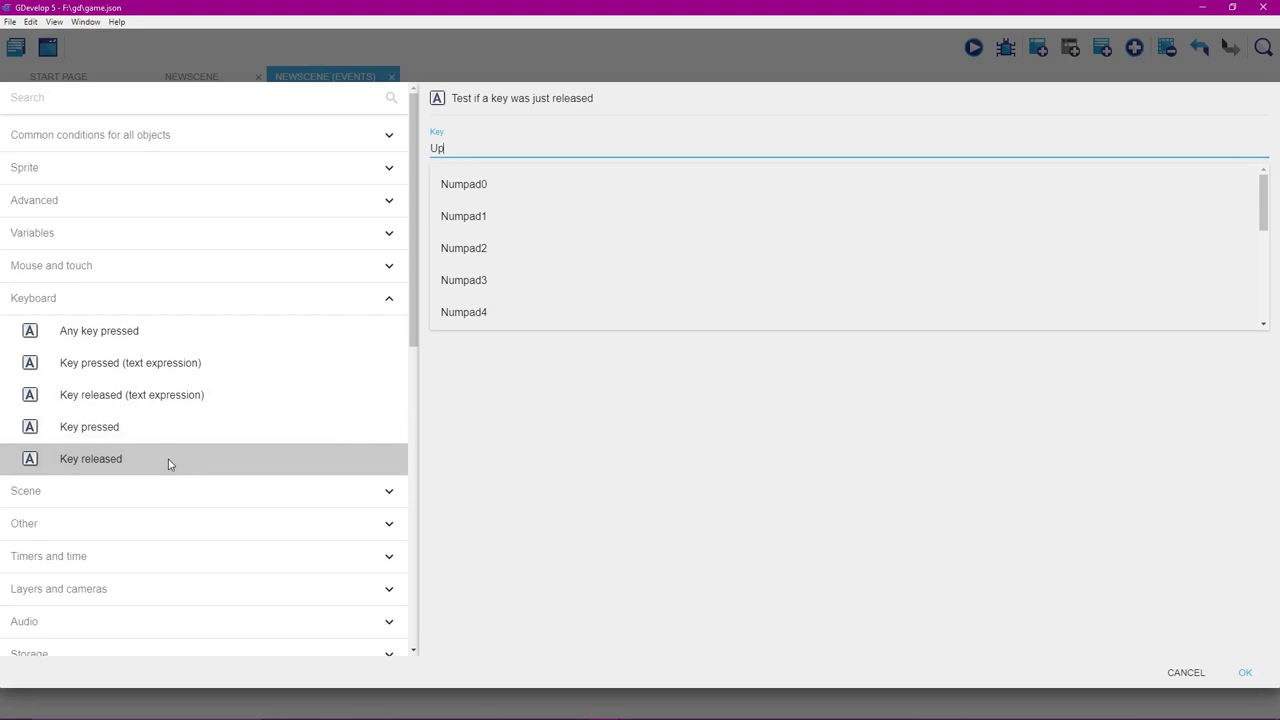
click(591, 509)
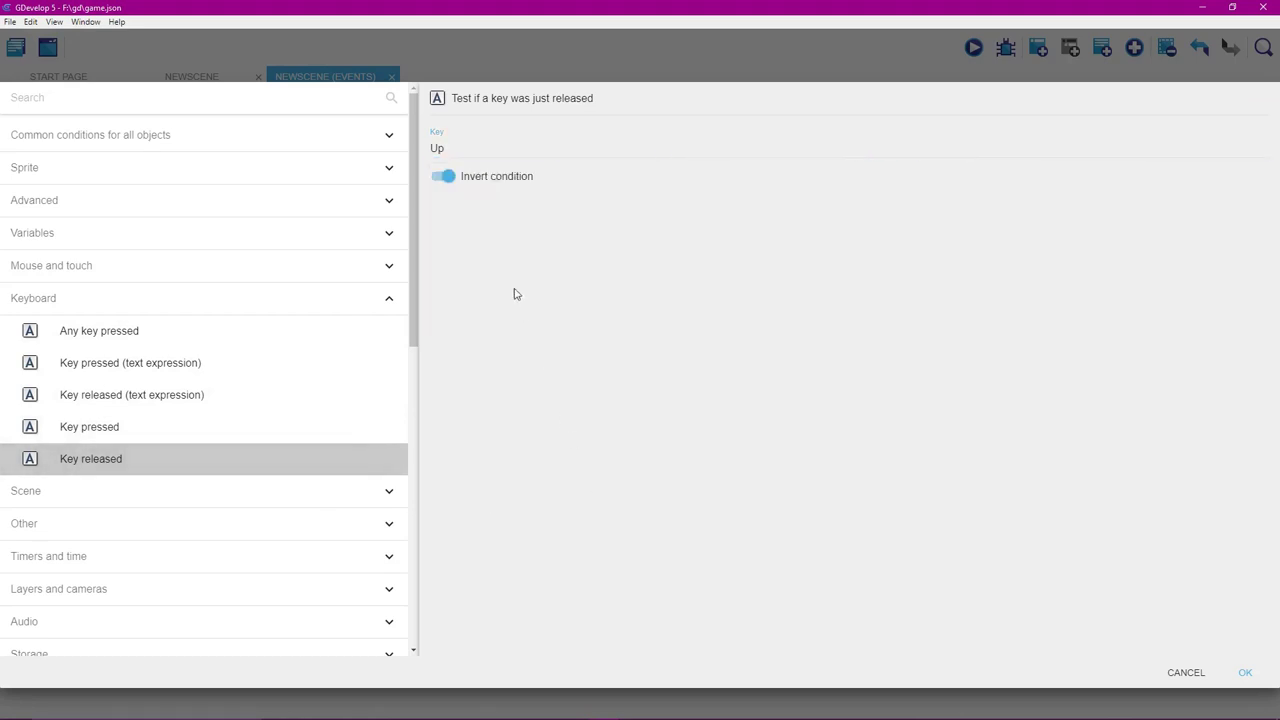
click(447, 177)
click(1245, 675)
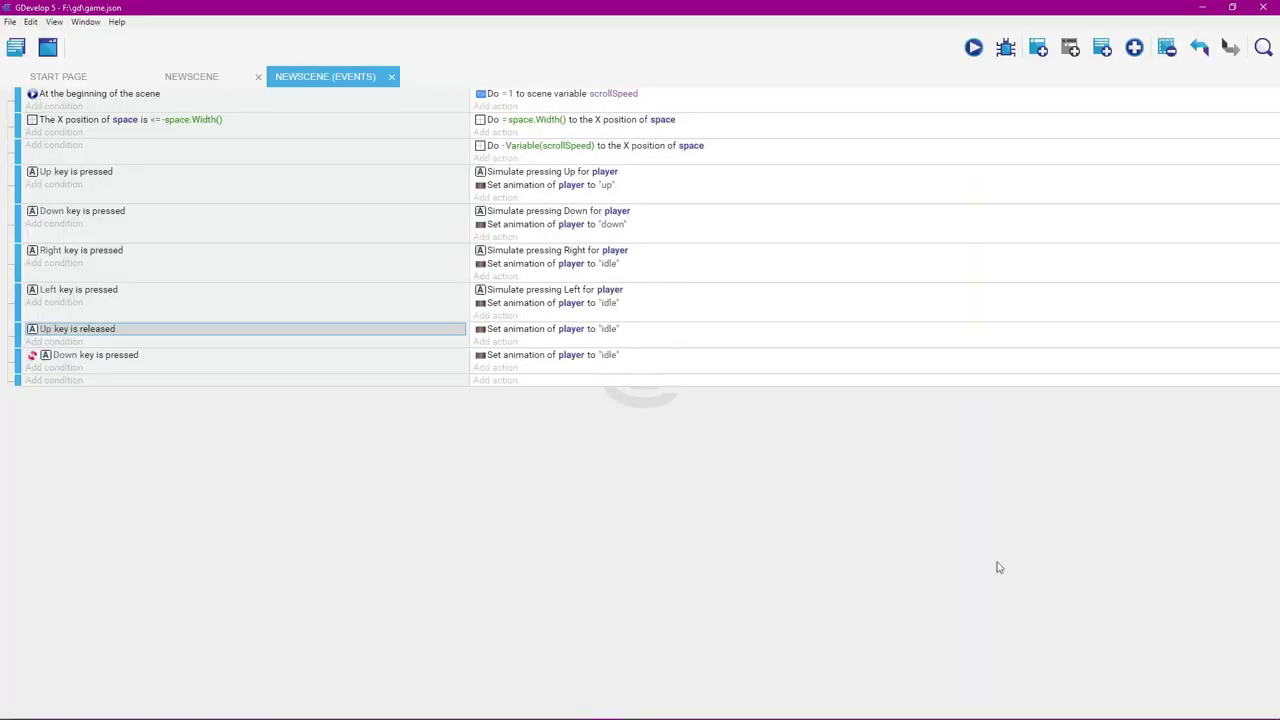
Change the inverted Down key condition to a non-inverted Key released condition for Down.
double_click(156, 358)
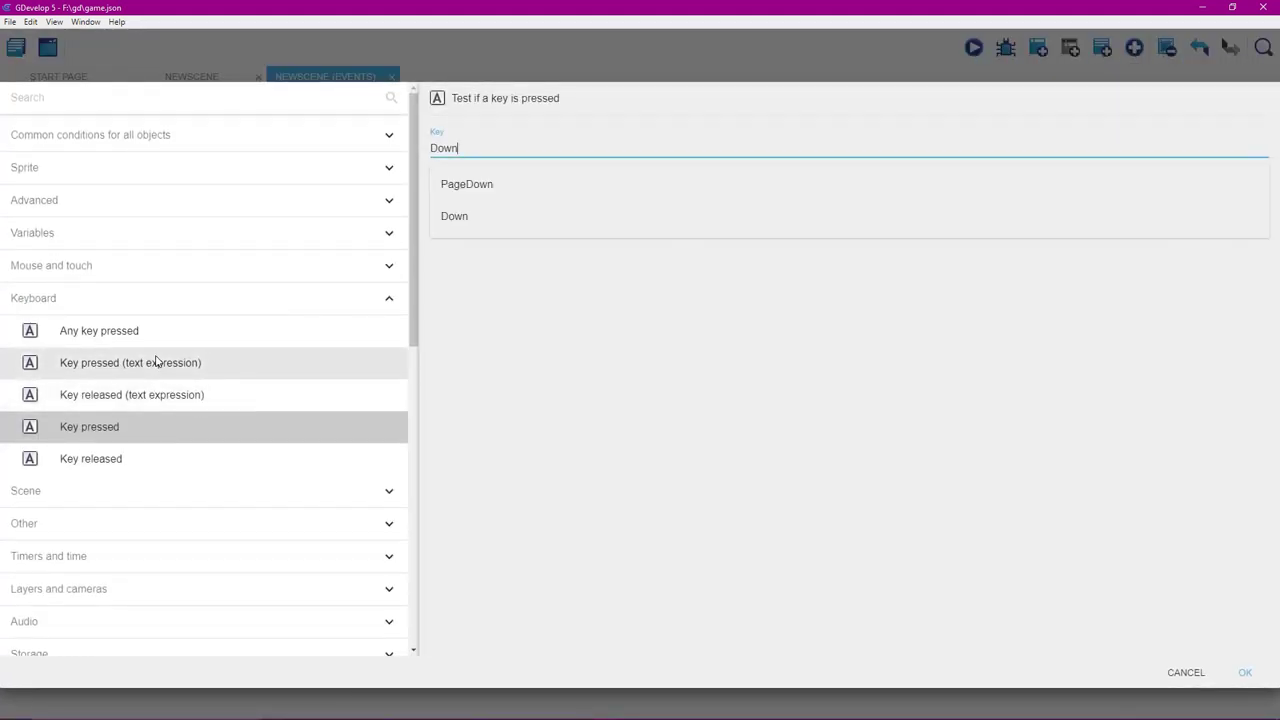
click(171, 459)
click(501, 179)
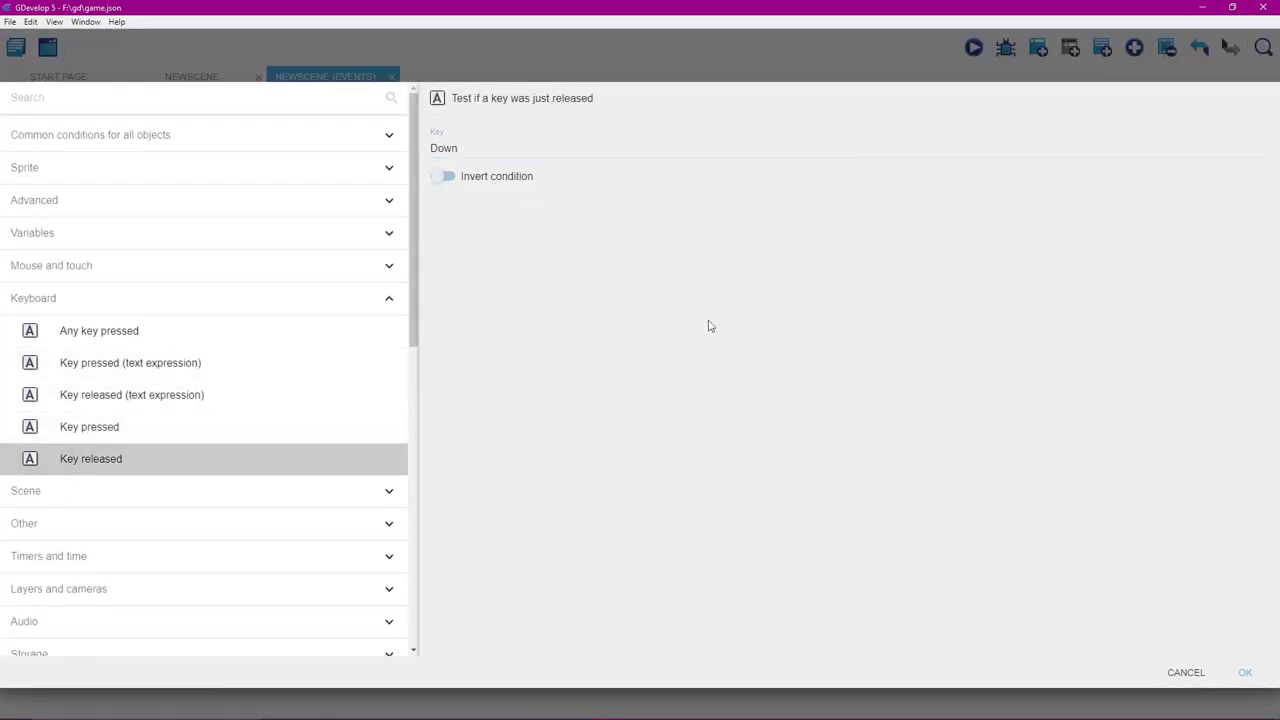
click(1245, 673)
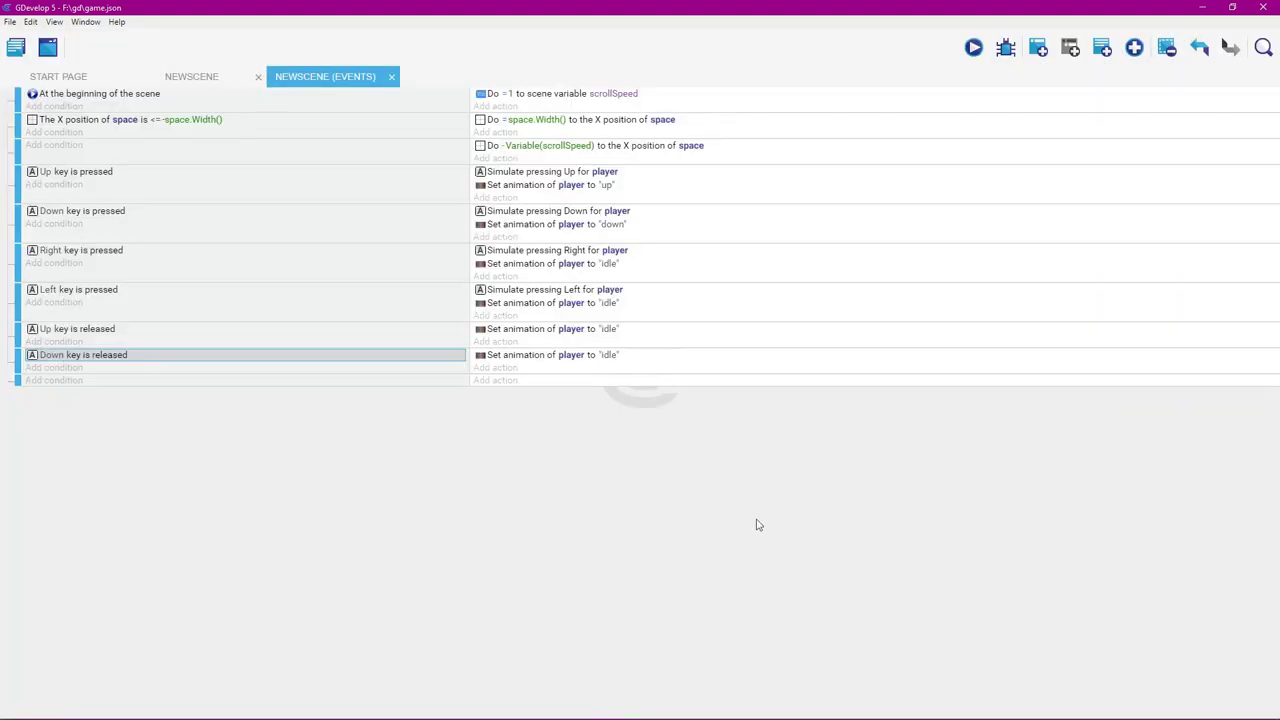
Preview the game, fly the ship in all four directions to test the return to the idle animation, and close the preview.
click(972, 47)
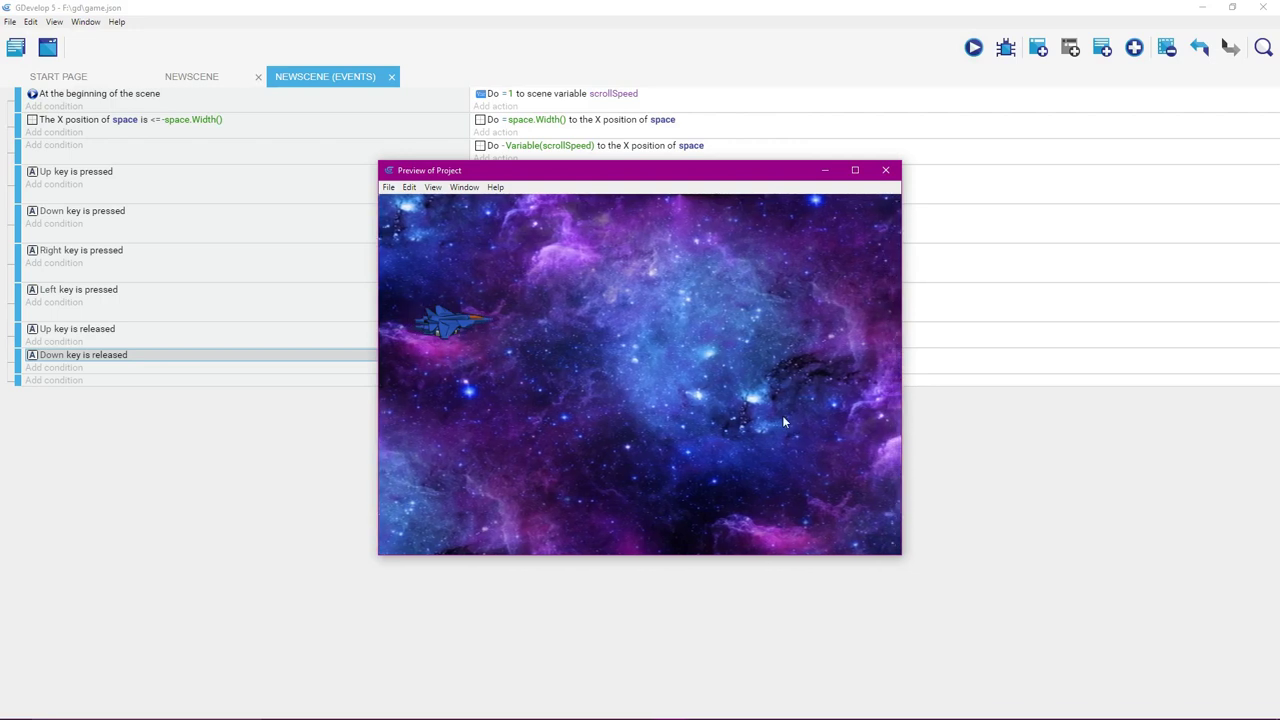
key(Up)
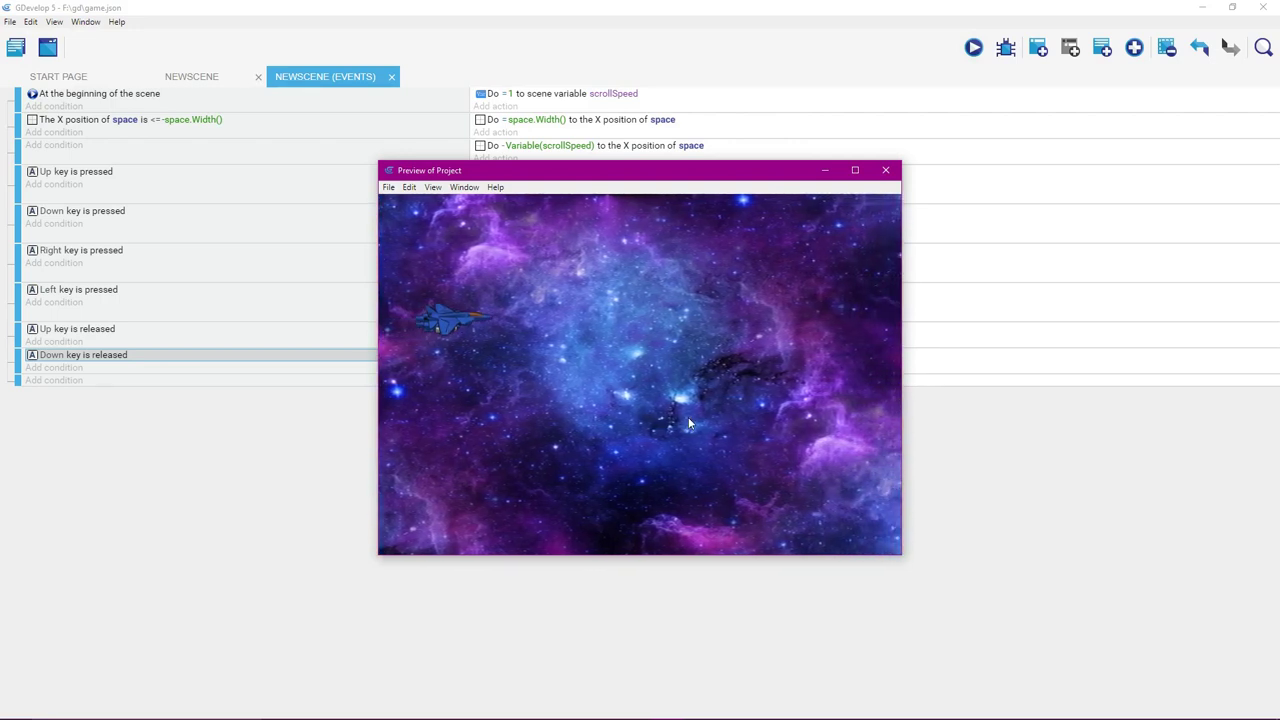
key(Down)
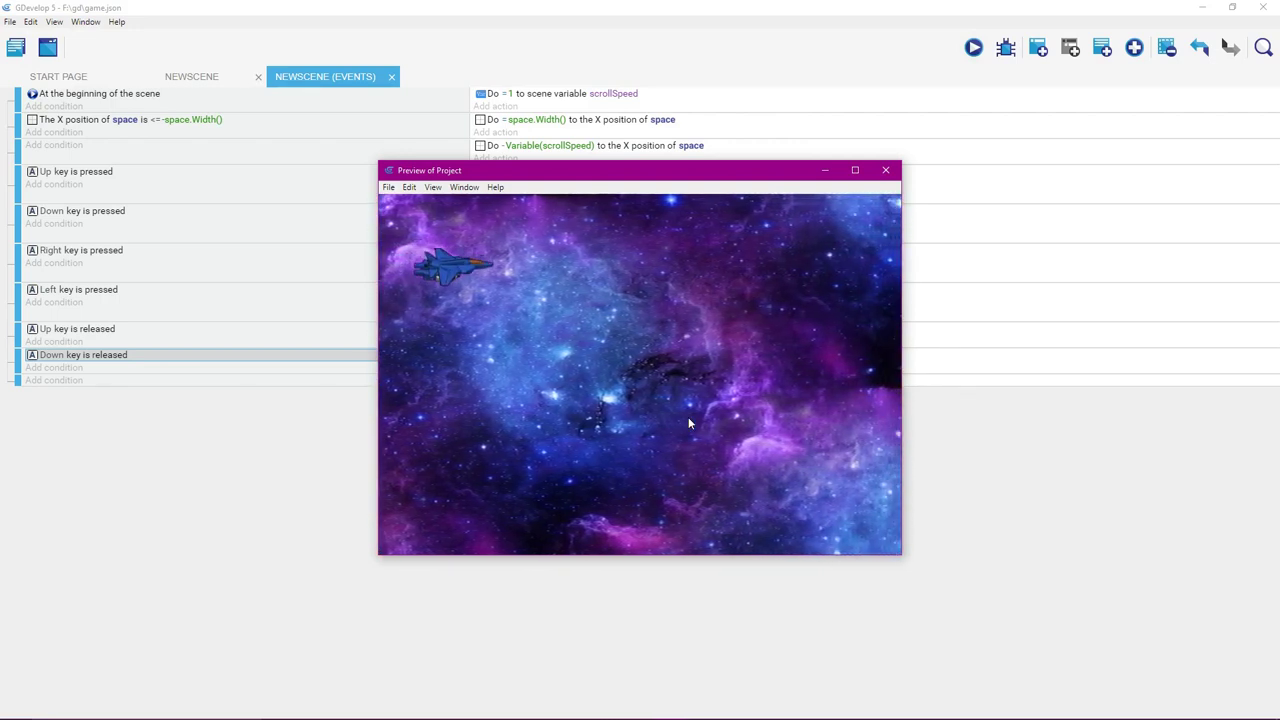
key(Up)
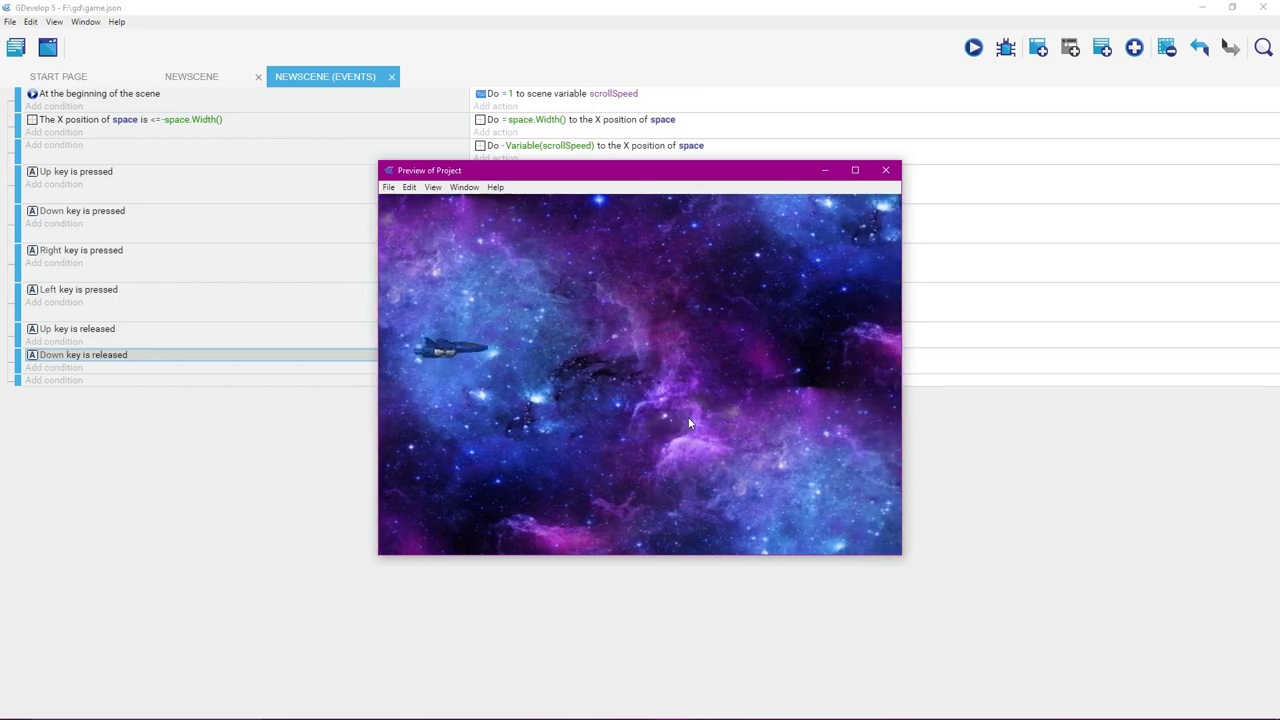
key(Down)
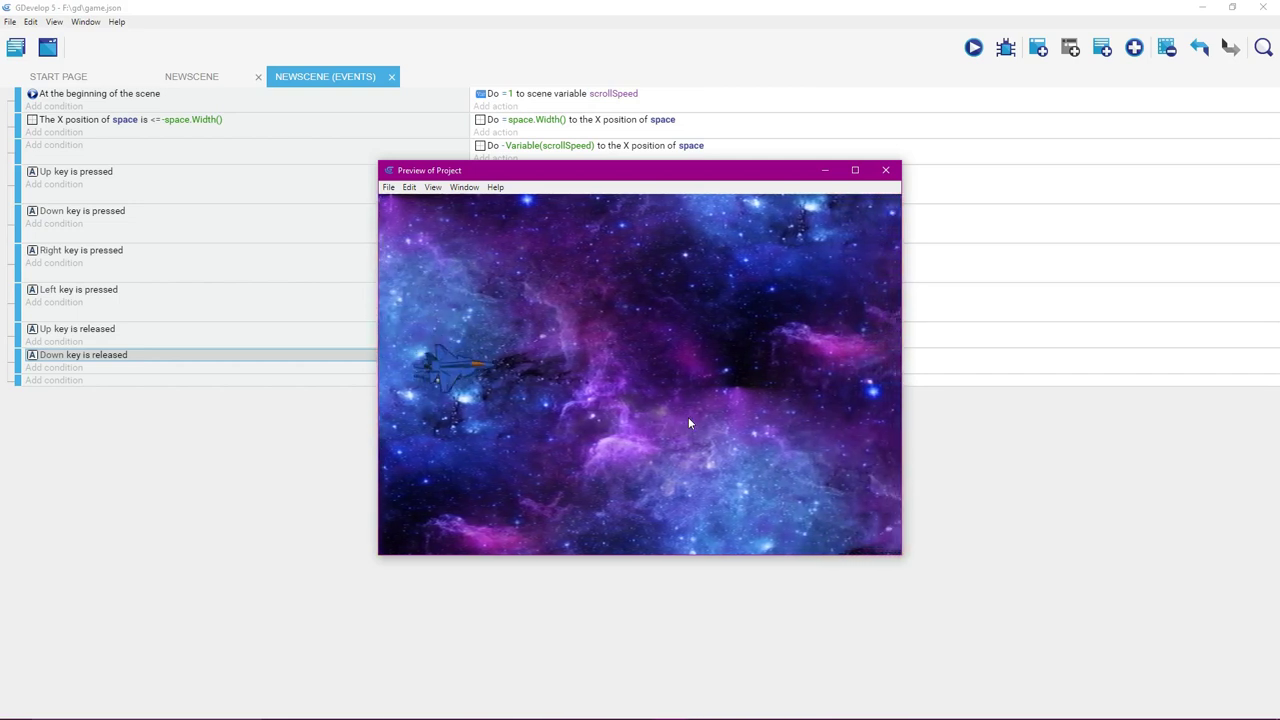
key(Right)
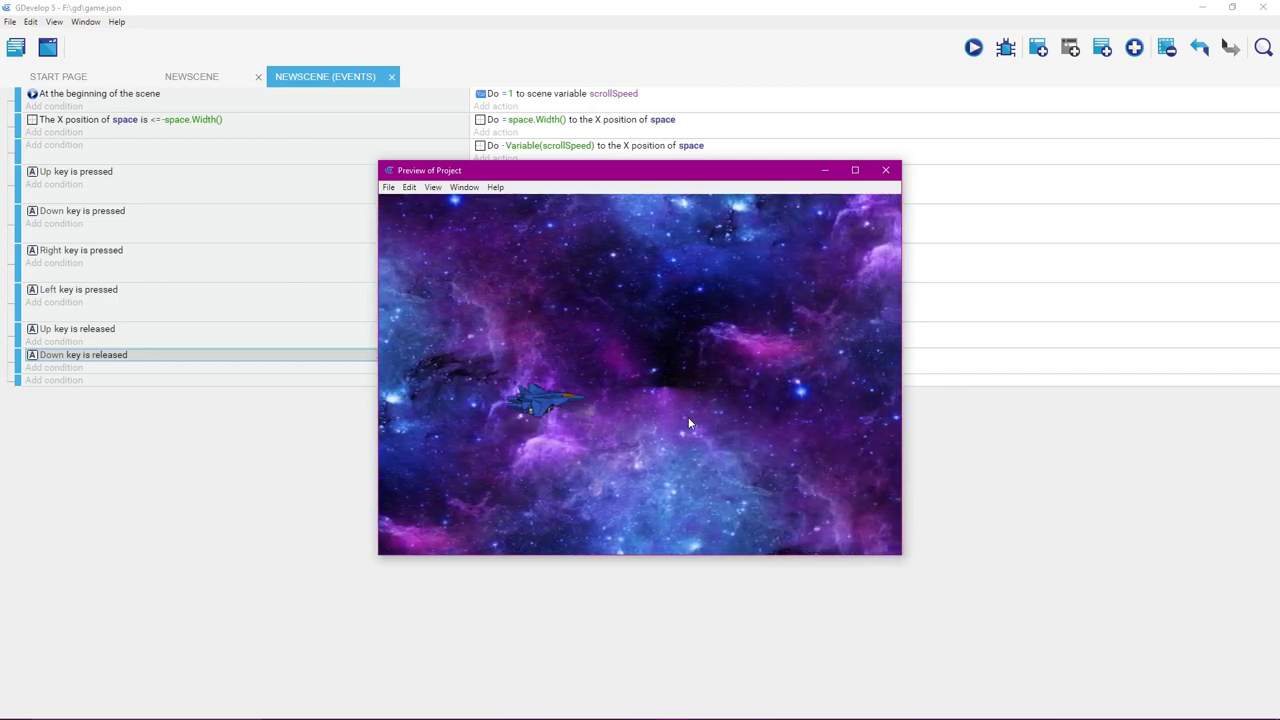
key(Left)
key(Up)
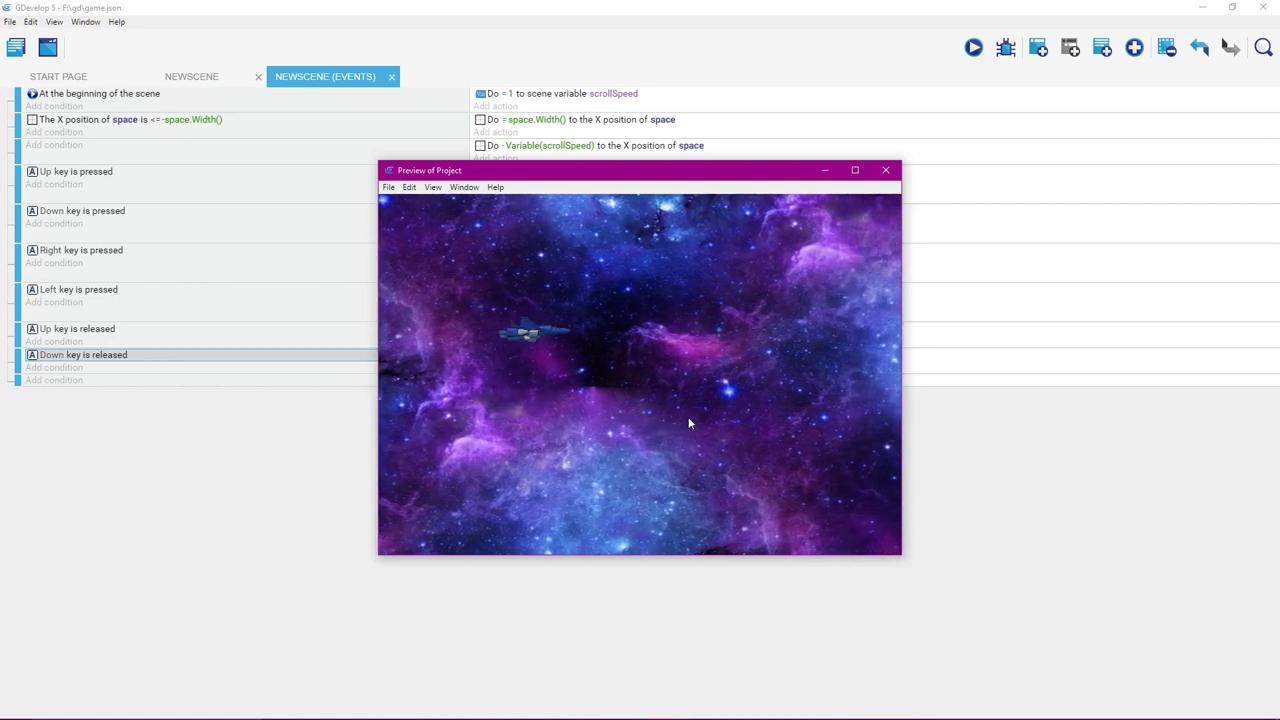
key(Down)
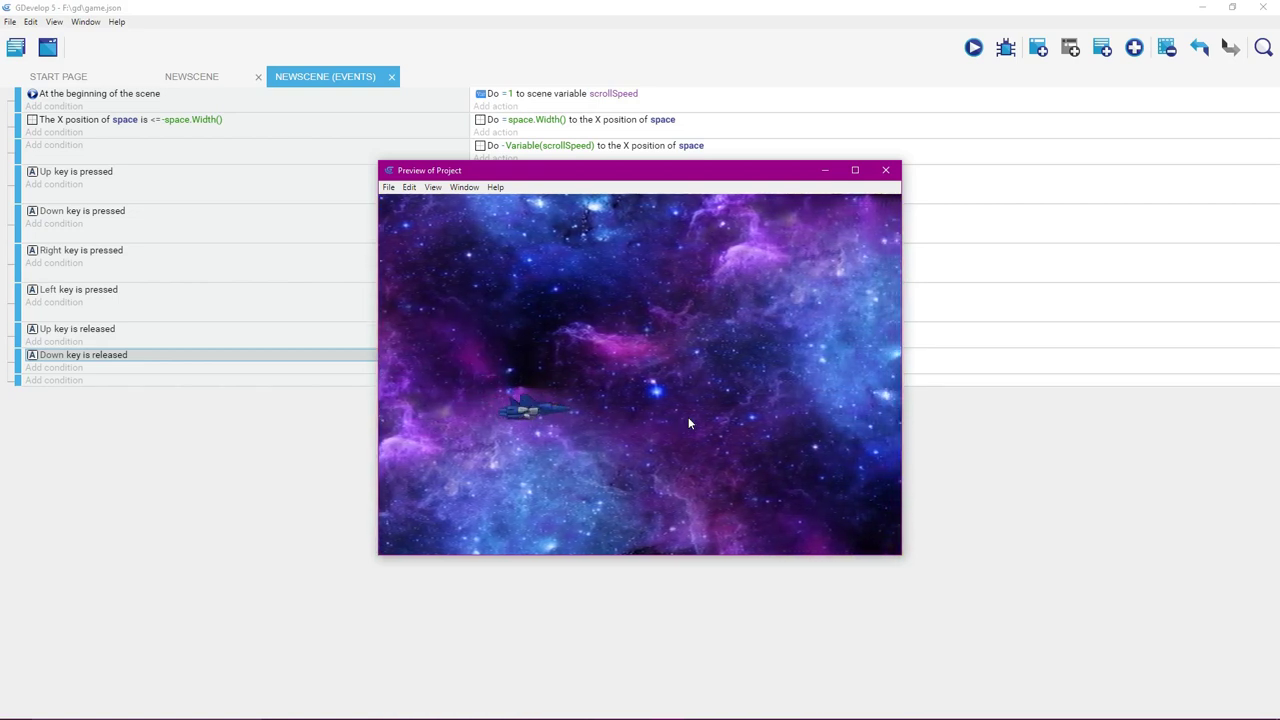
key(Up)
key(Down)
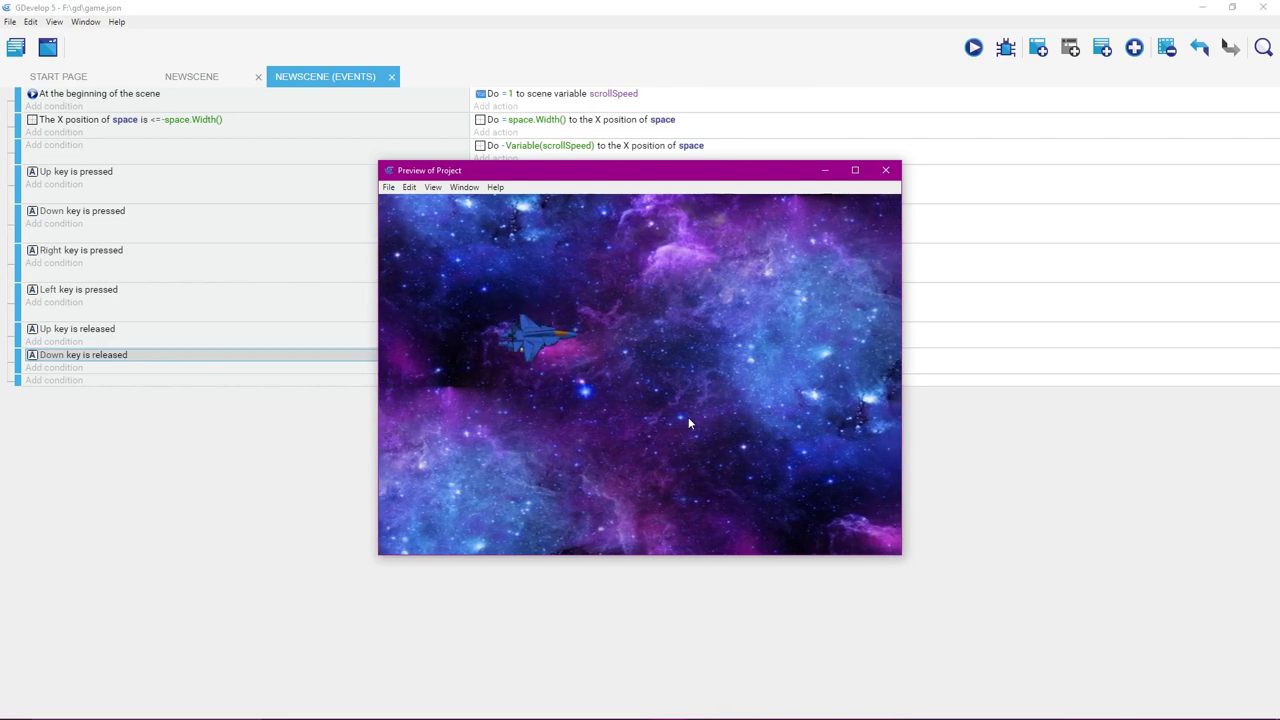
key(Up)
key(Right)
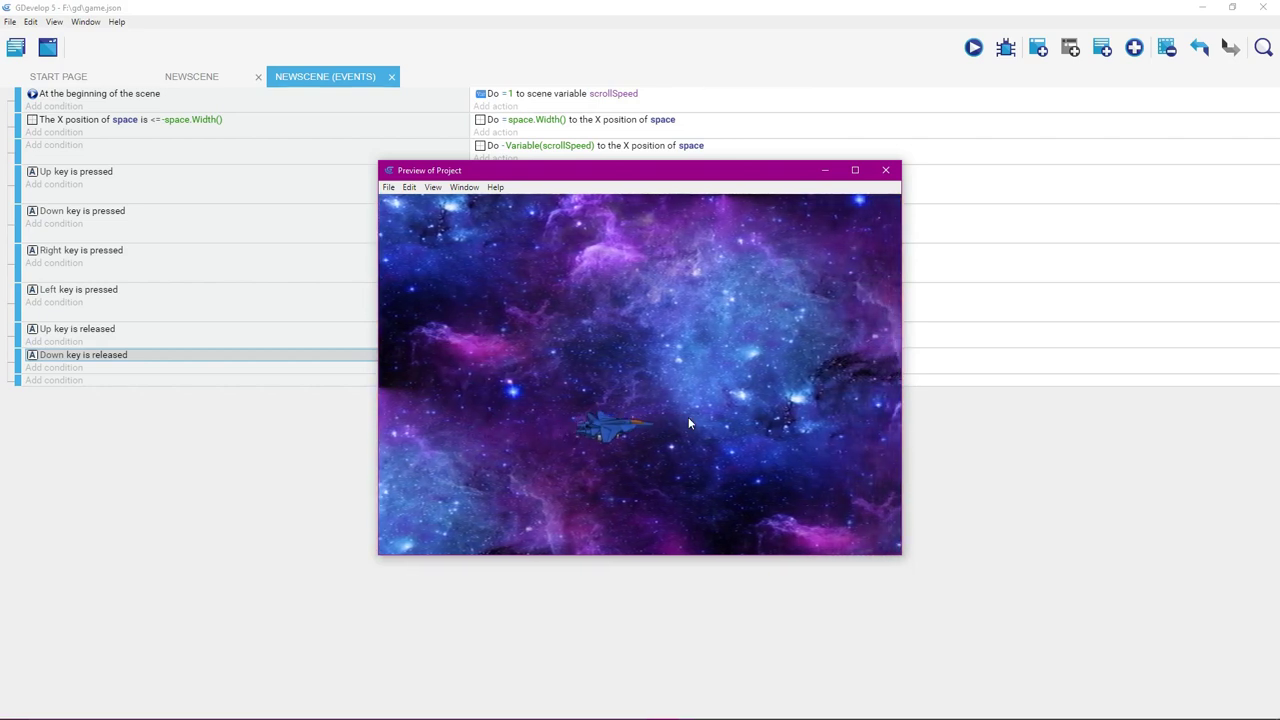
key(Up)
key(Left)
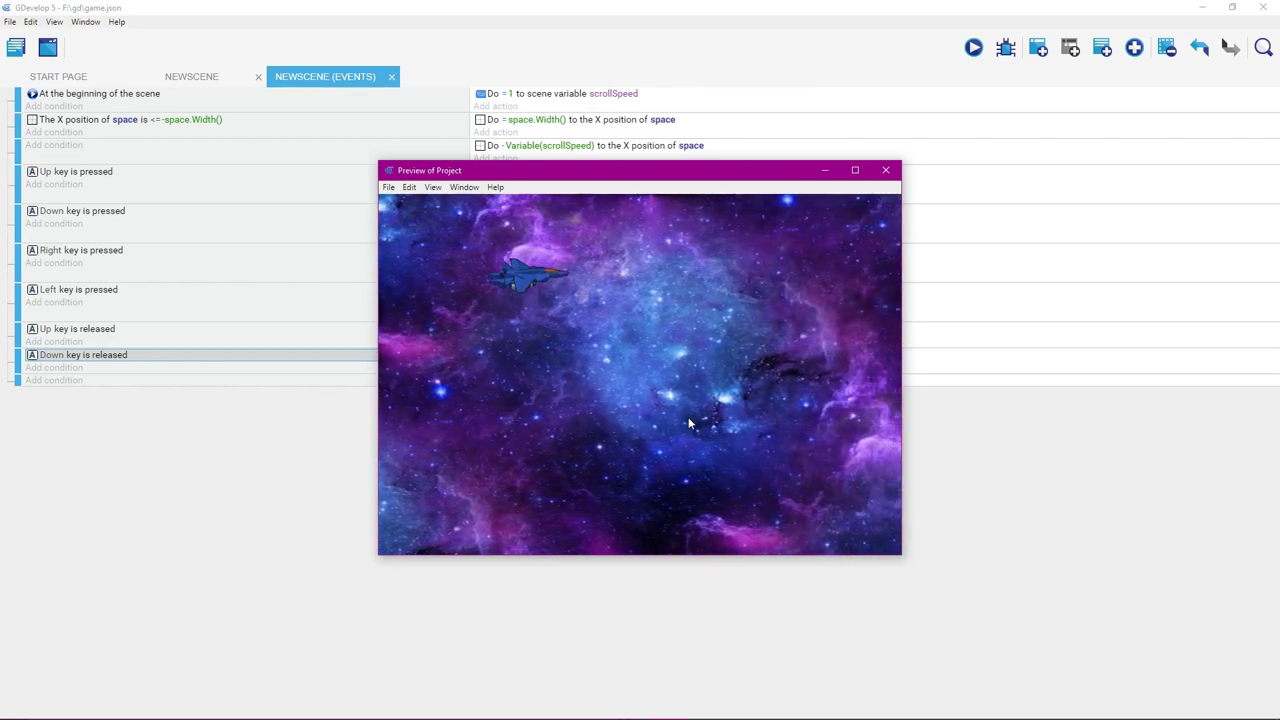
key(Down)
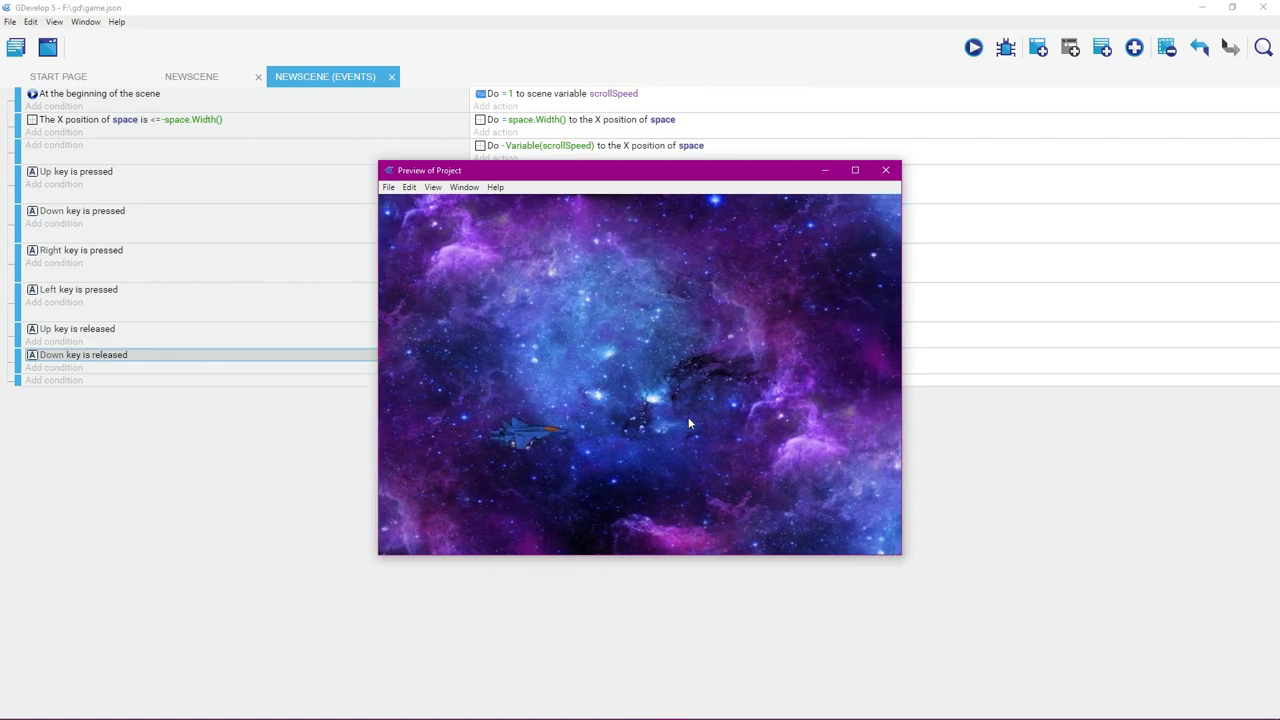
key(Up)
key(Up)
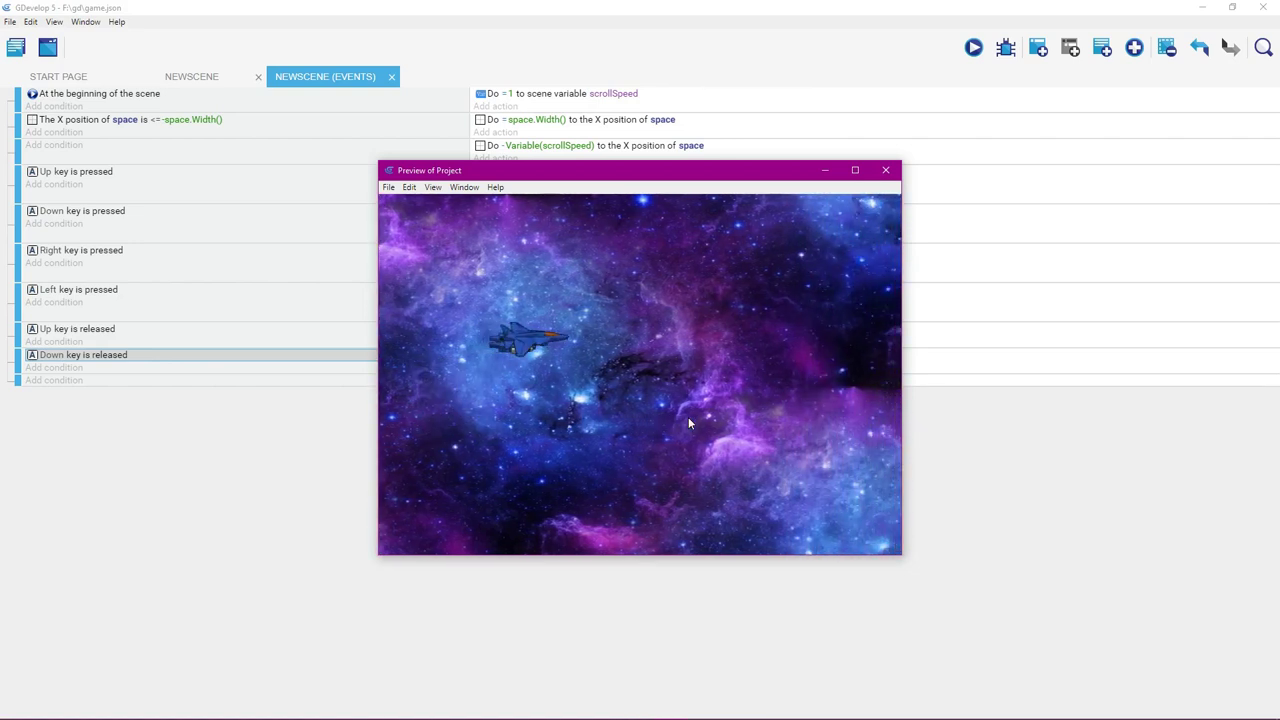
click(886, 170)
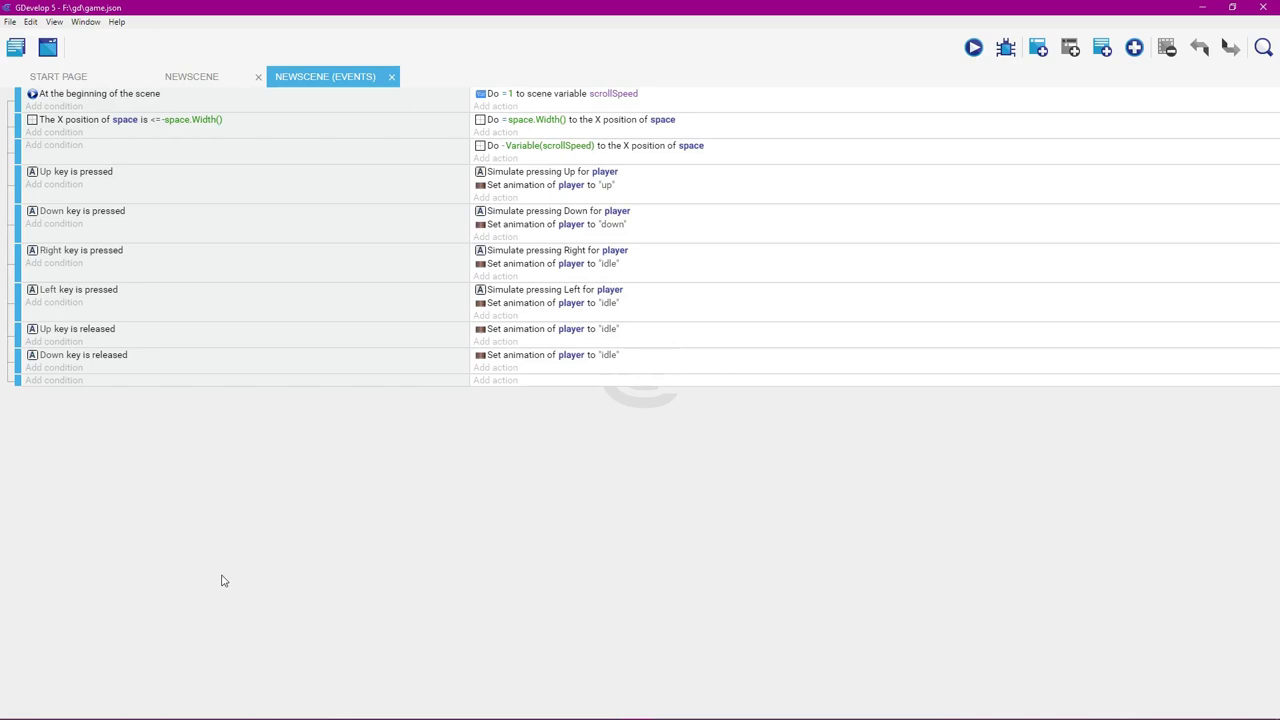
Add a Particles emitter object to the scene's object list with its particle start color set to blue (4A90E2).
click(194, 78)
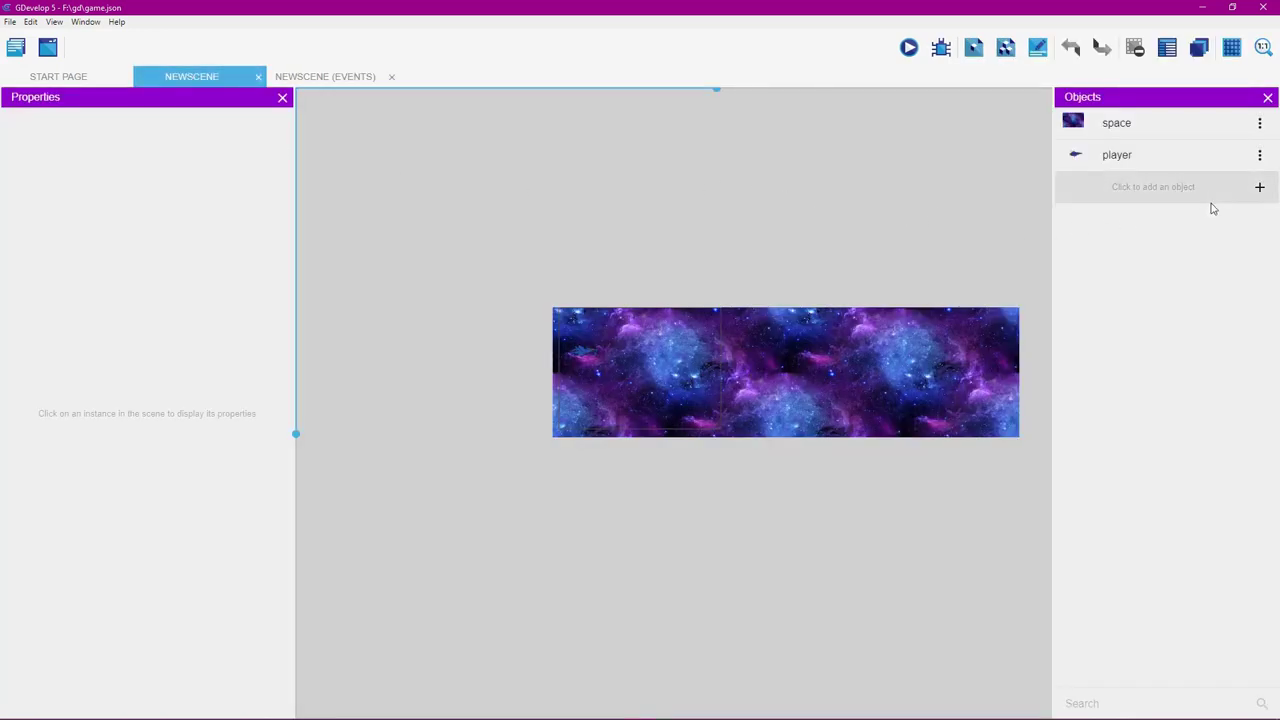
click(1260, 188)
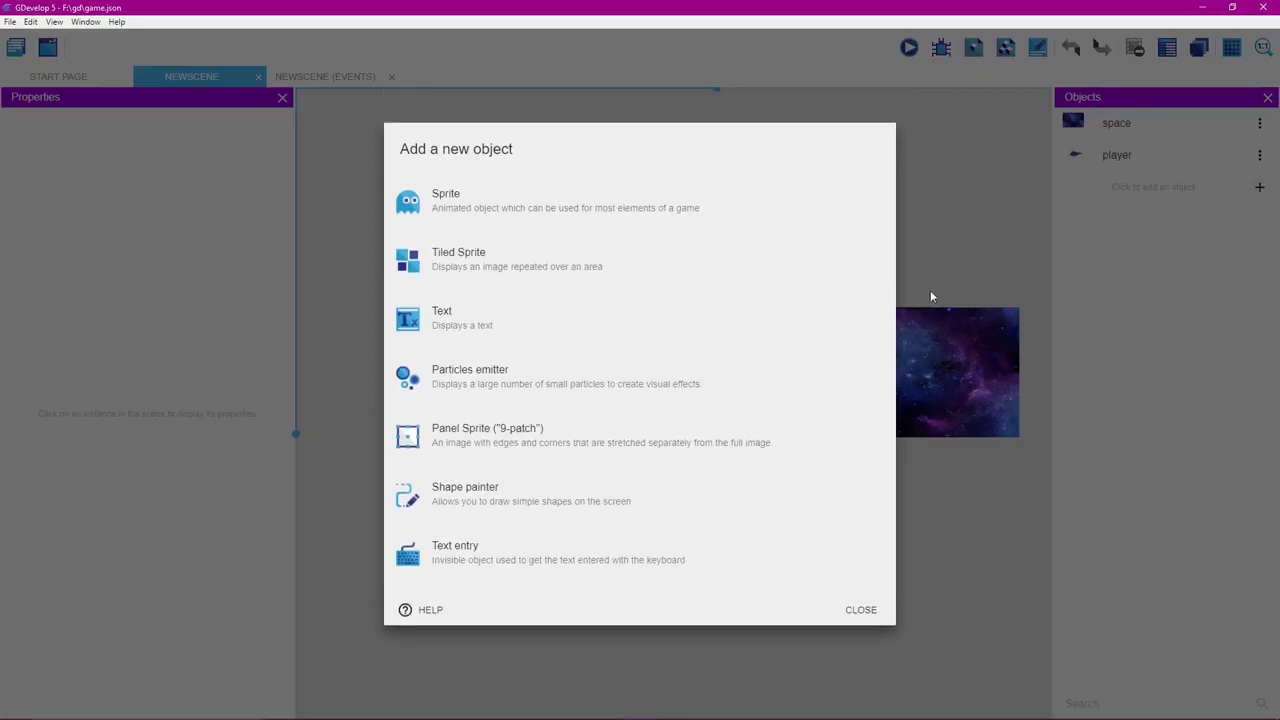
click(767, 392)
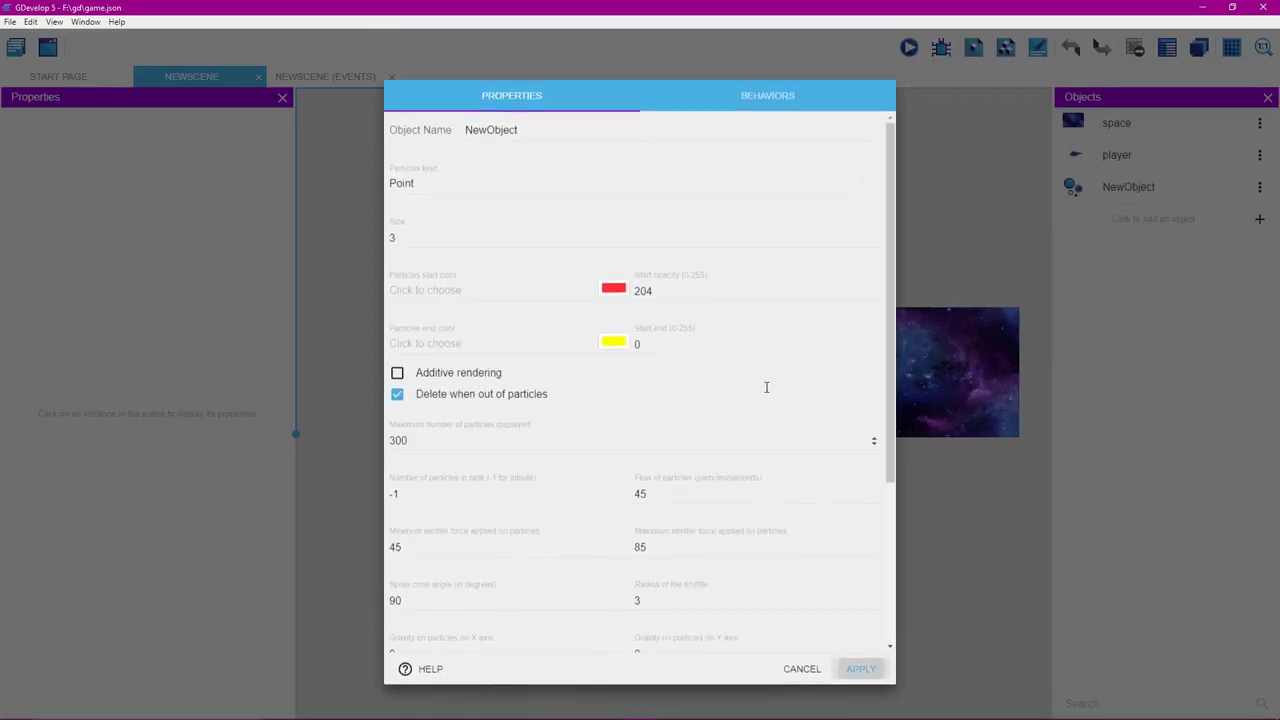
click(619, 294)
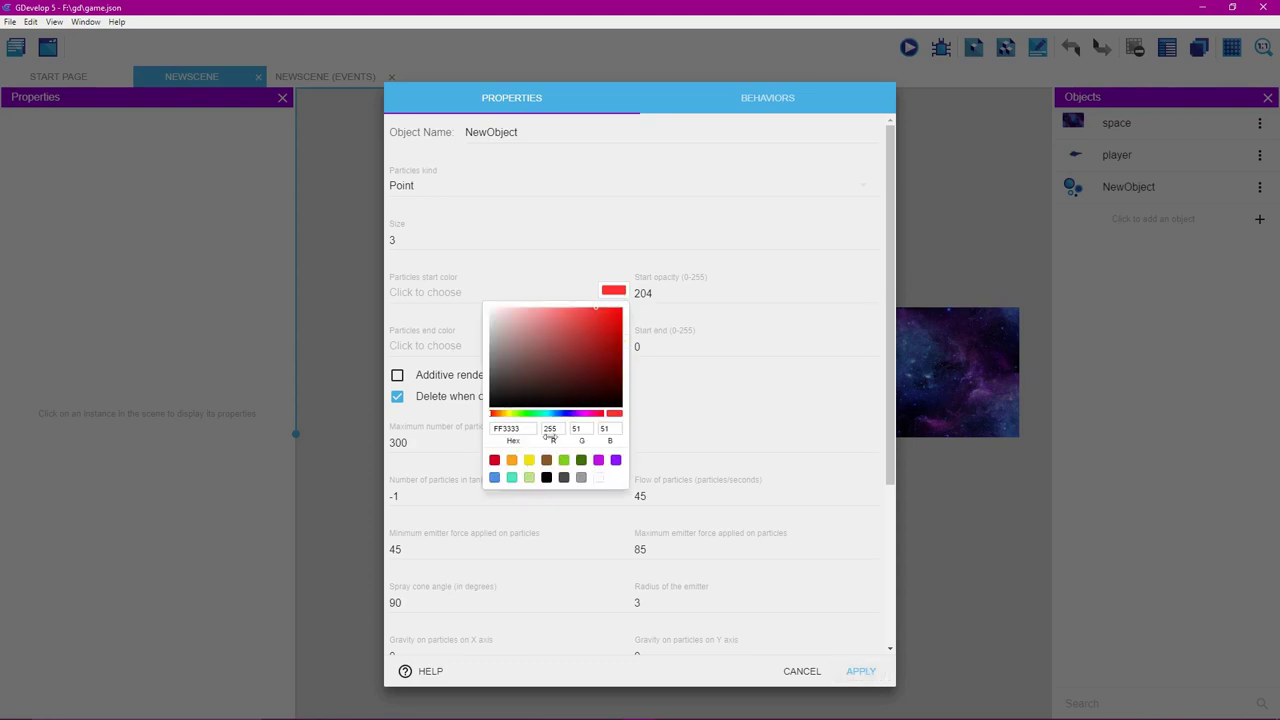
click(494, 477)
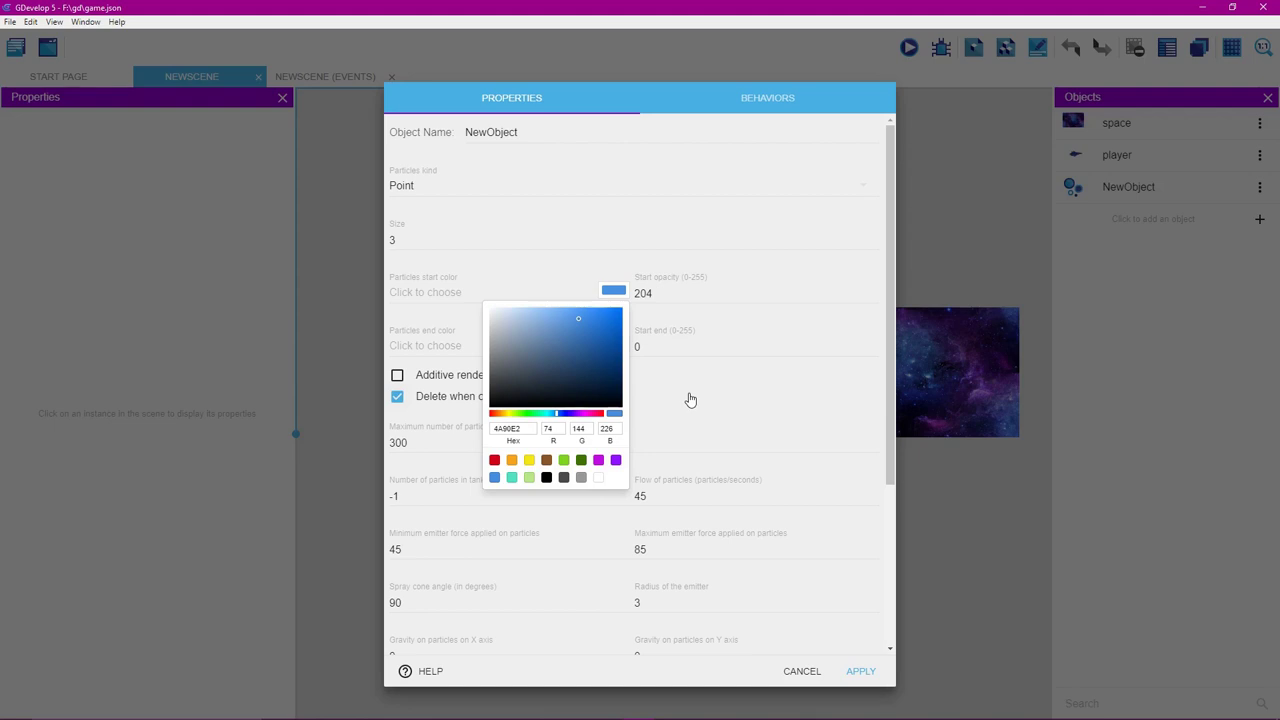
click(522, 245)
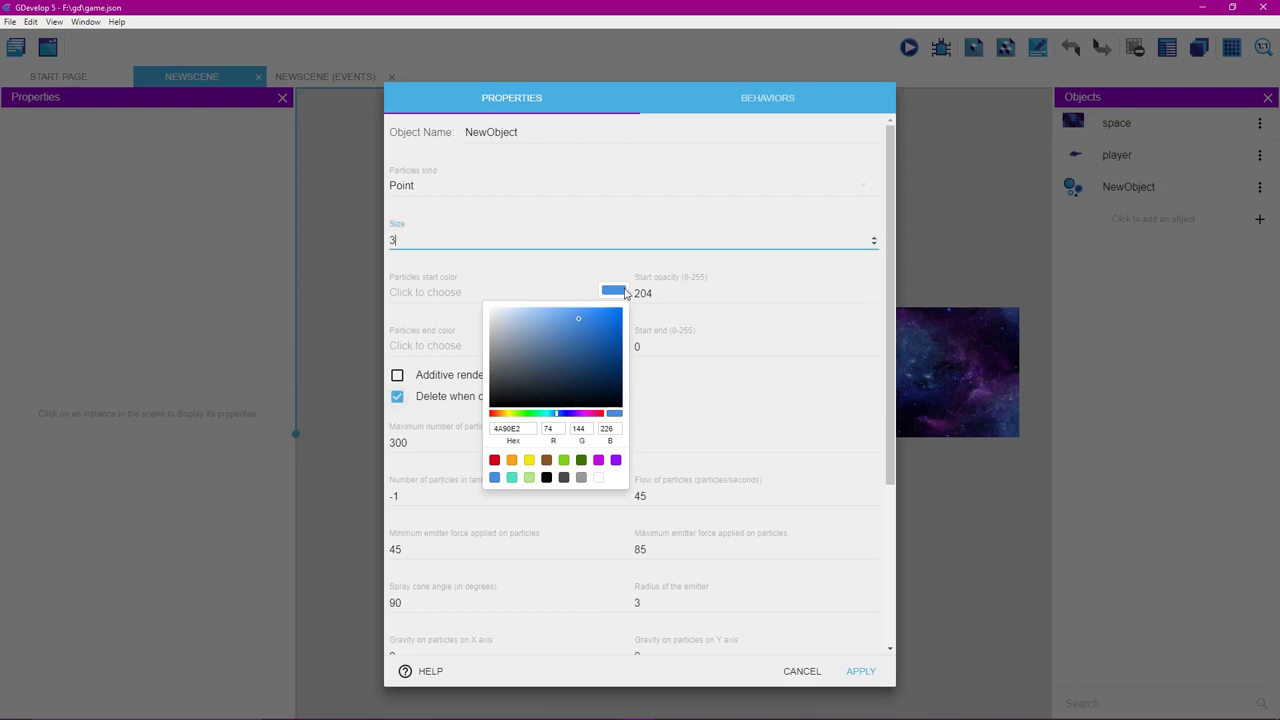
click(624, 293)
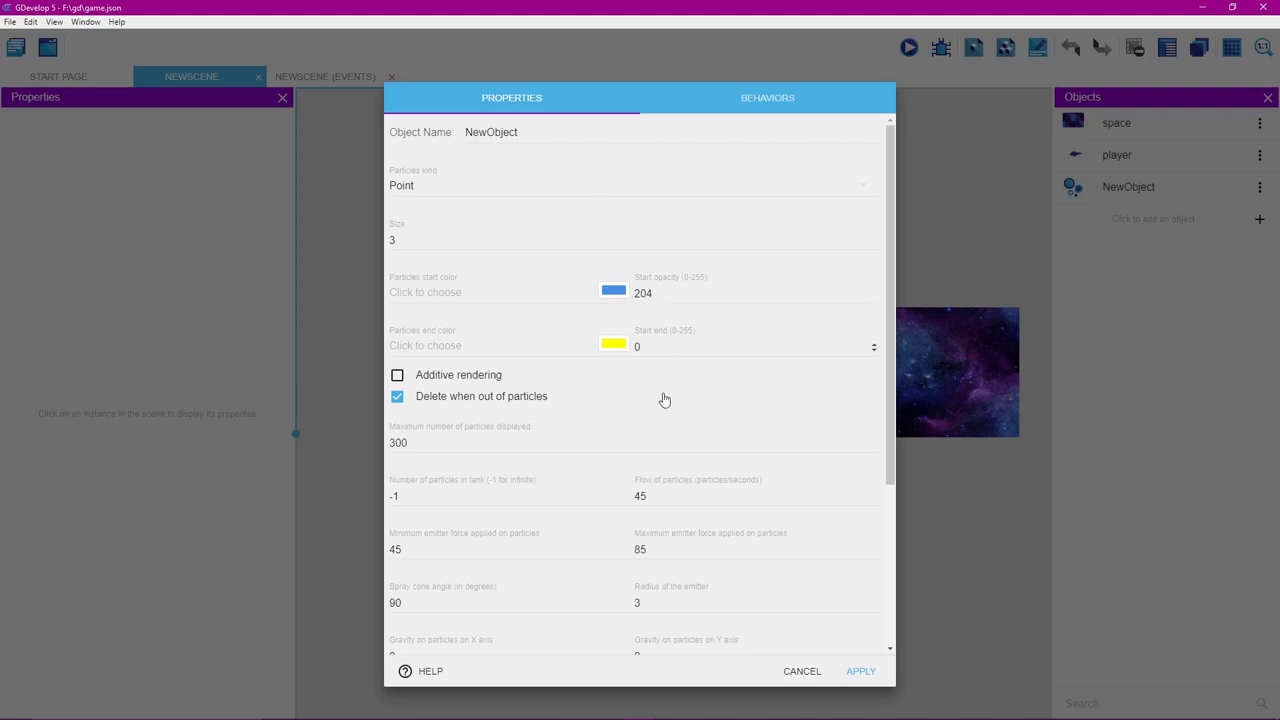
click(858, 672)
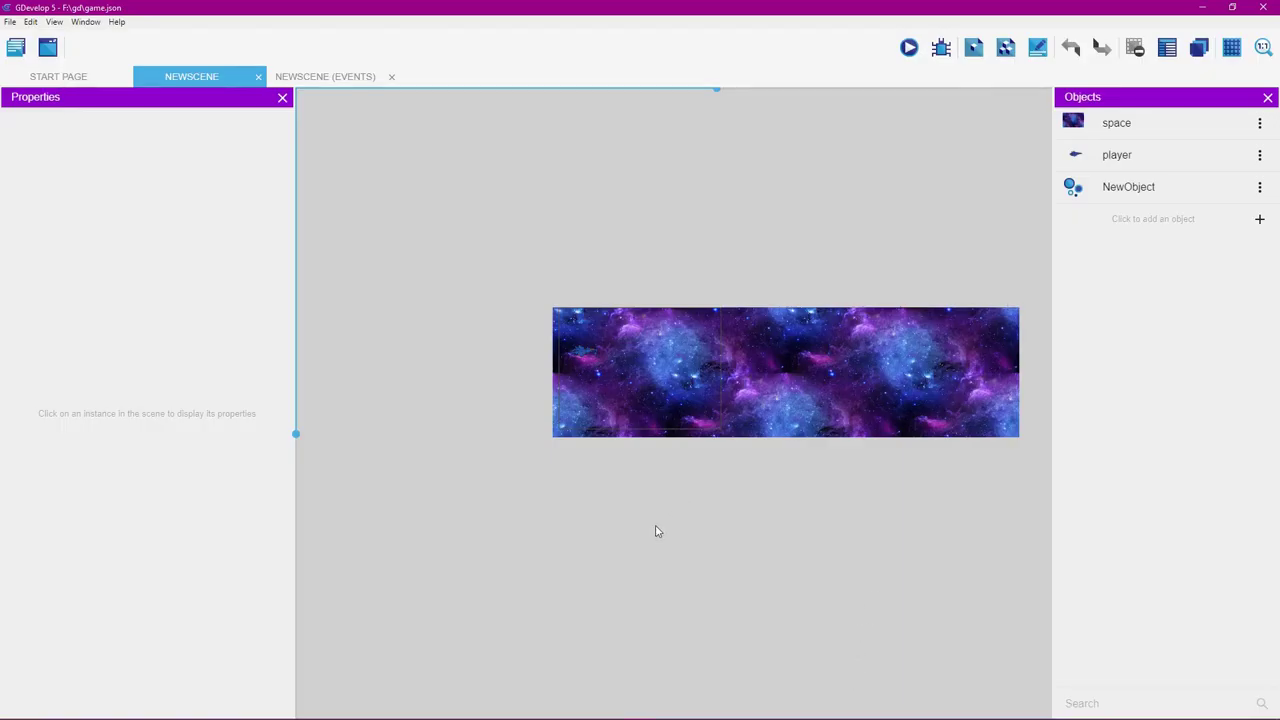
Rename the new particle emitter object as exhaust.
scroll(650, 542, up, 6)
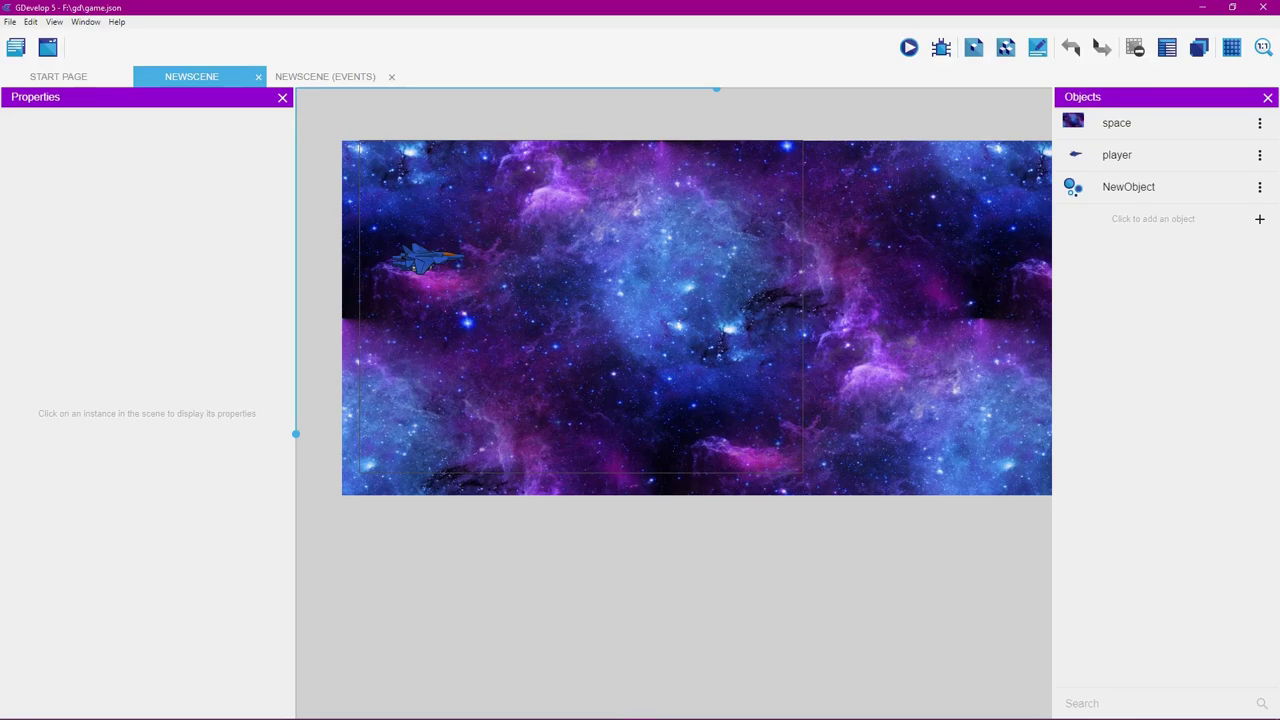
click(955, 652)
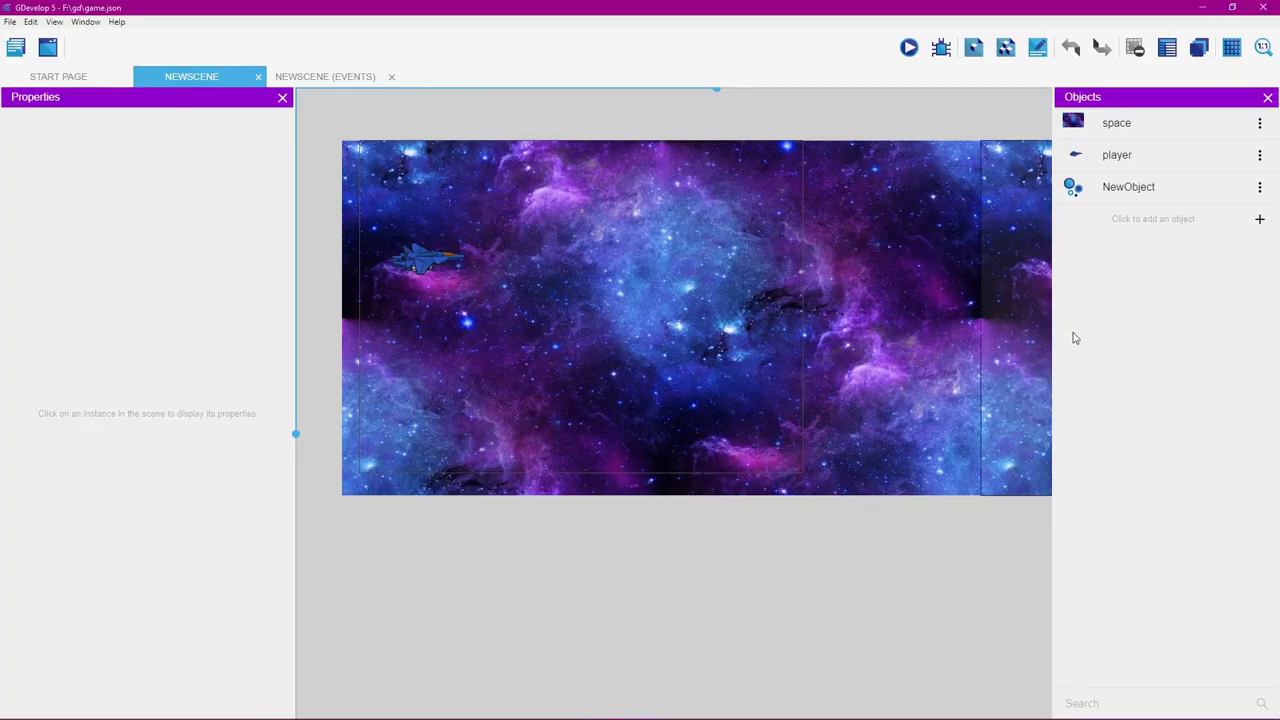
click(1120, 190)
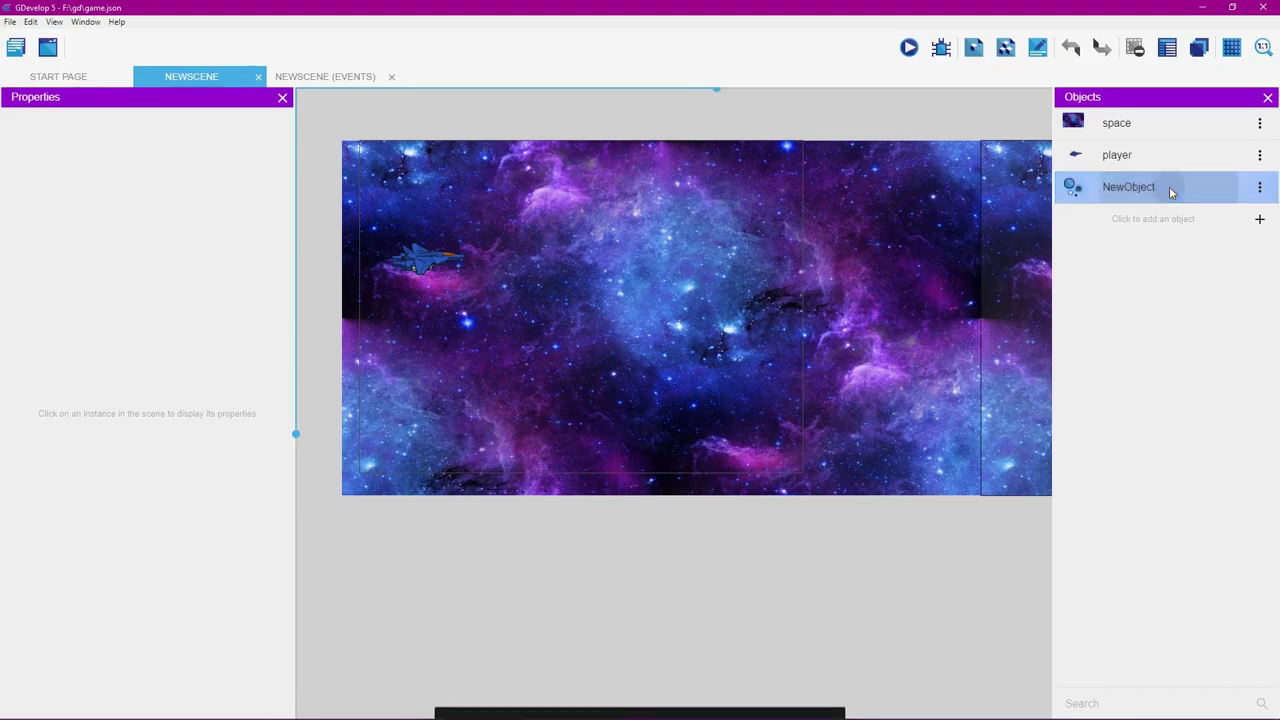
double_click(1126, 189)
drag(549, 131, 408, 121)
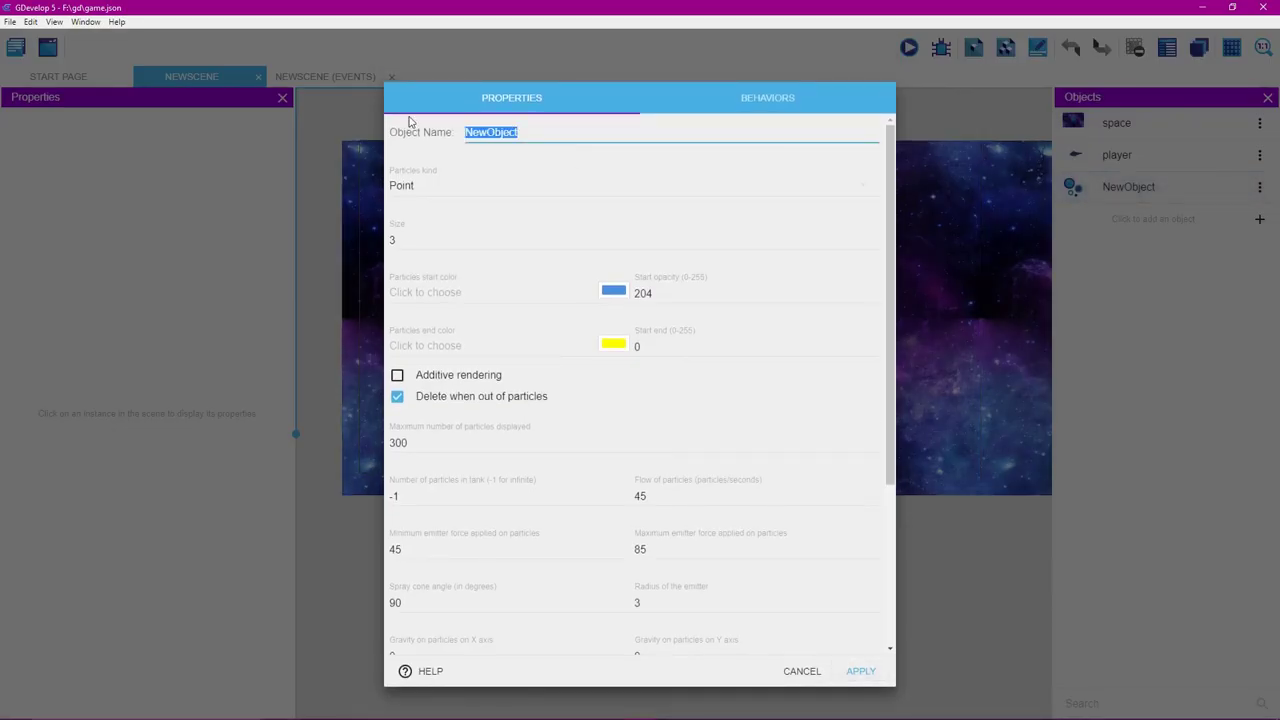
key(BackSpace)
text(exhaust)
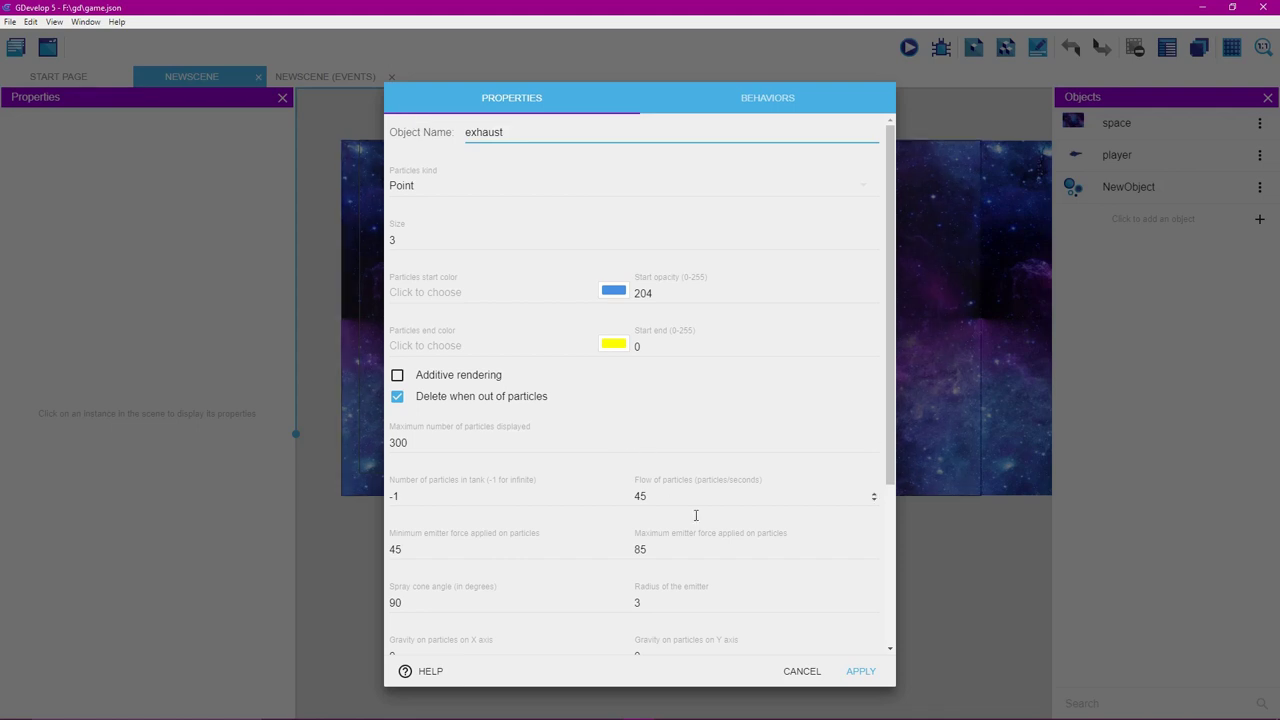
click(860, 671)
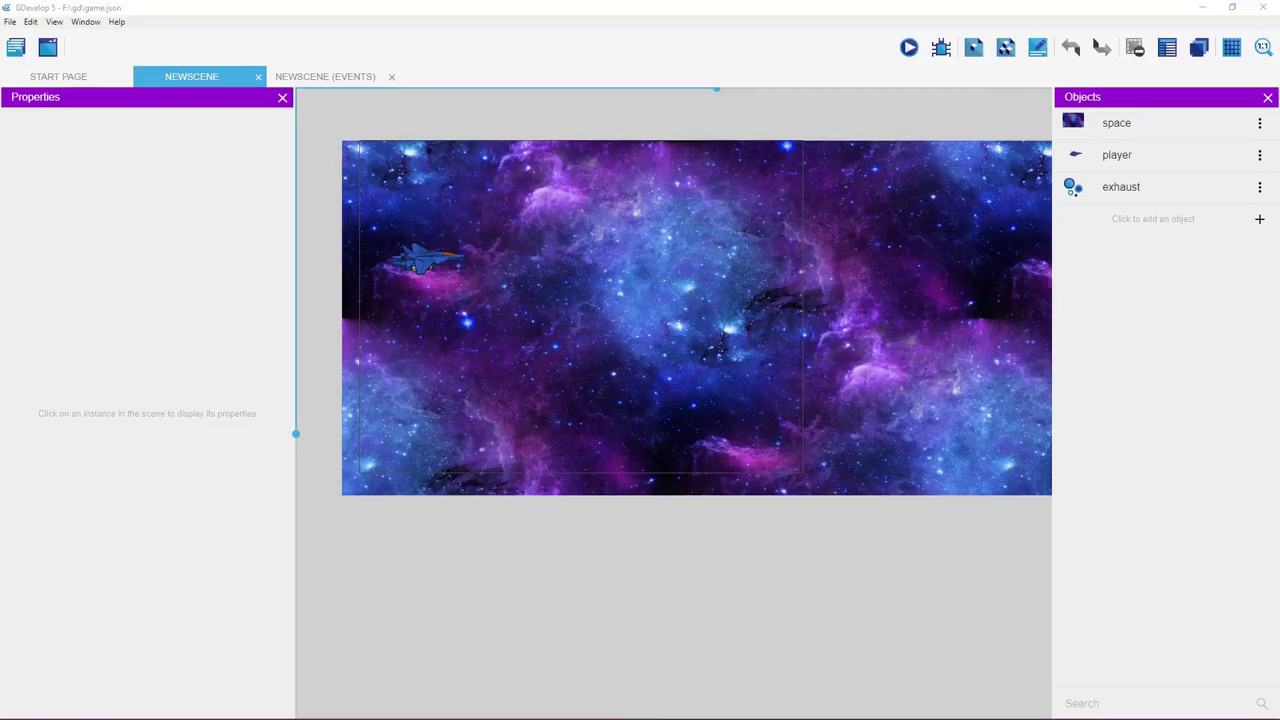
Place an exhaust emitter on the space background away from the ship, and preview the game to check its particles.
click(1150, 194)
drag(1147, 194, 683, 305)
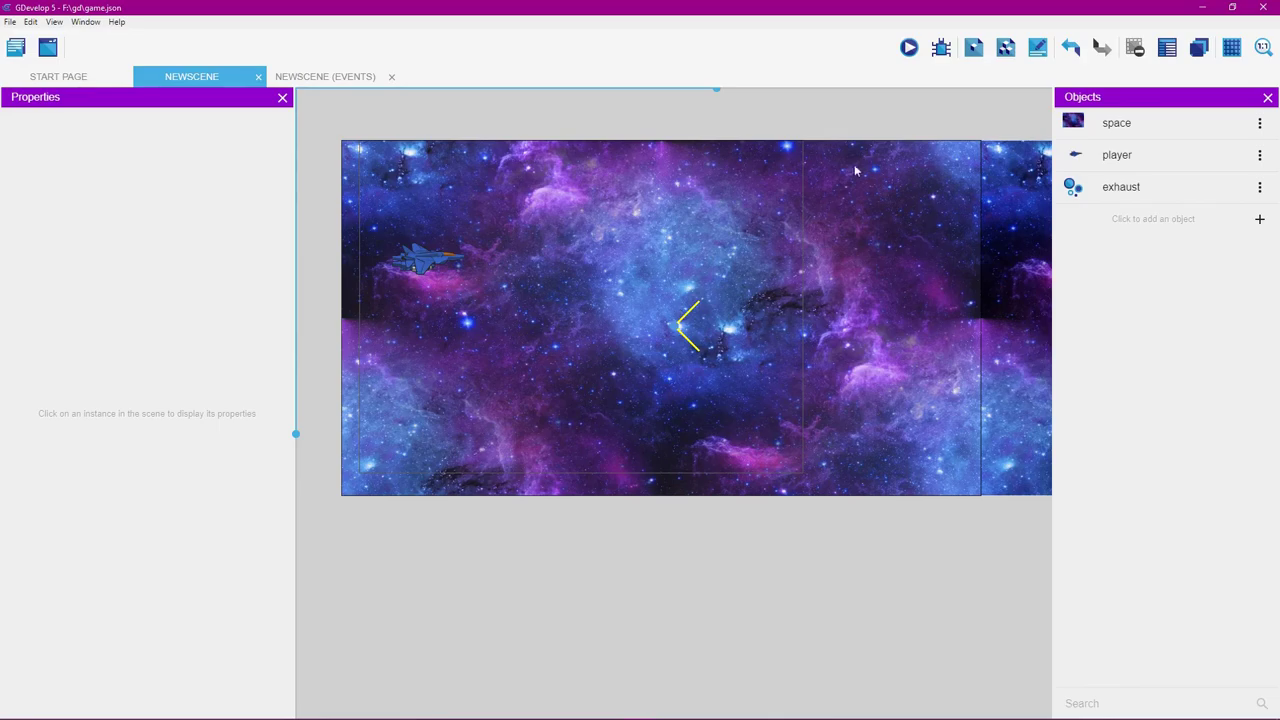
click(908, 47)
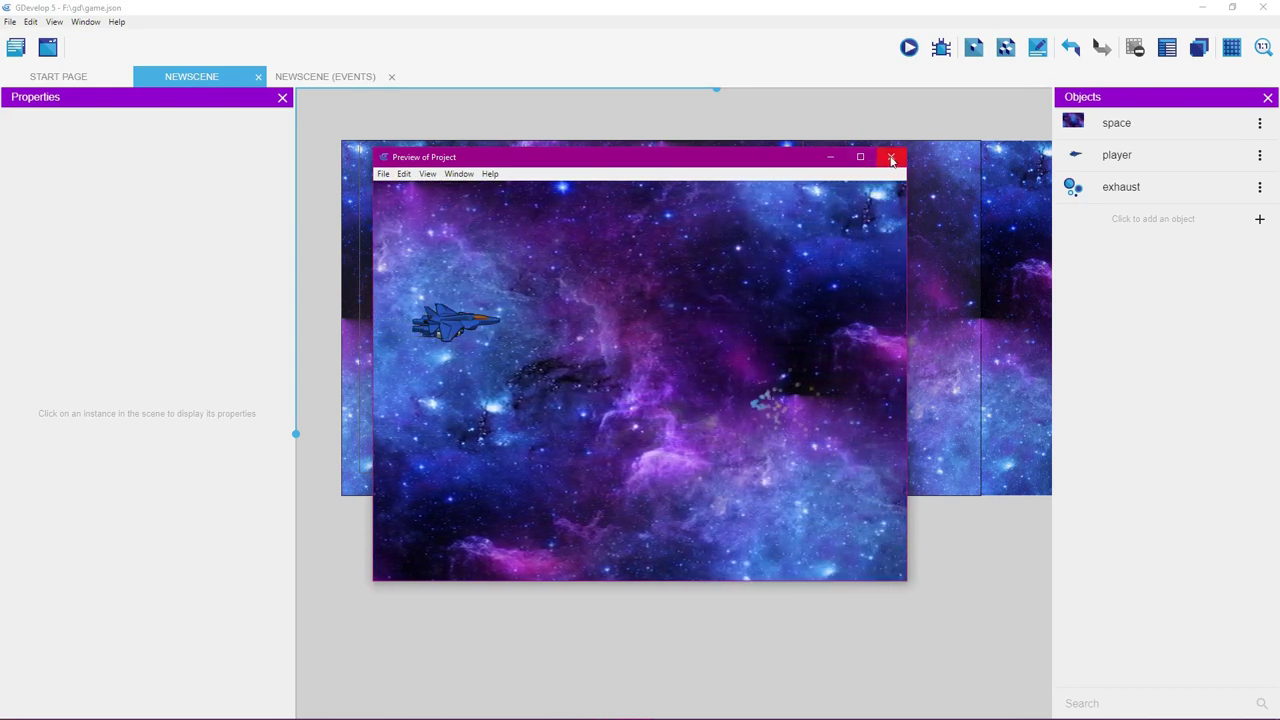
click(892, 158)
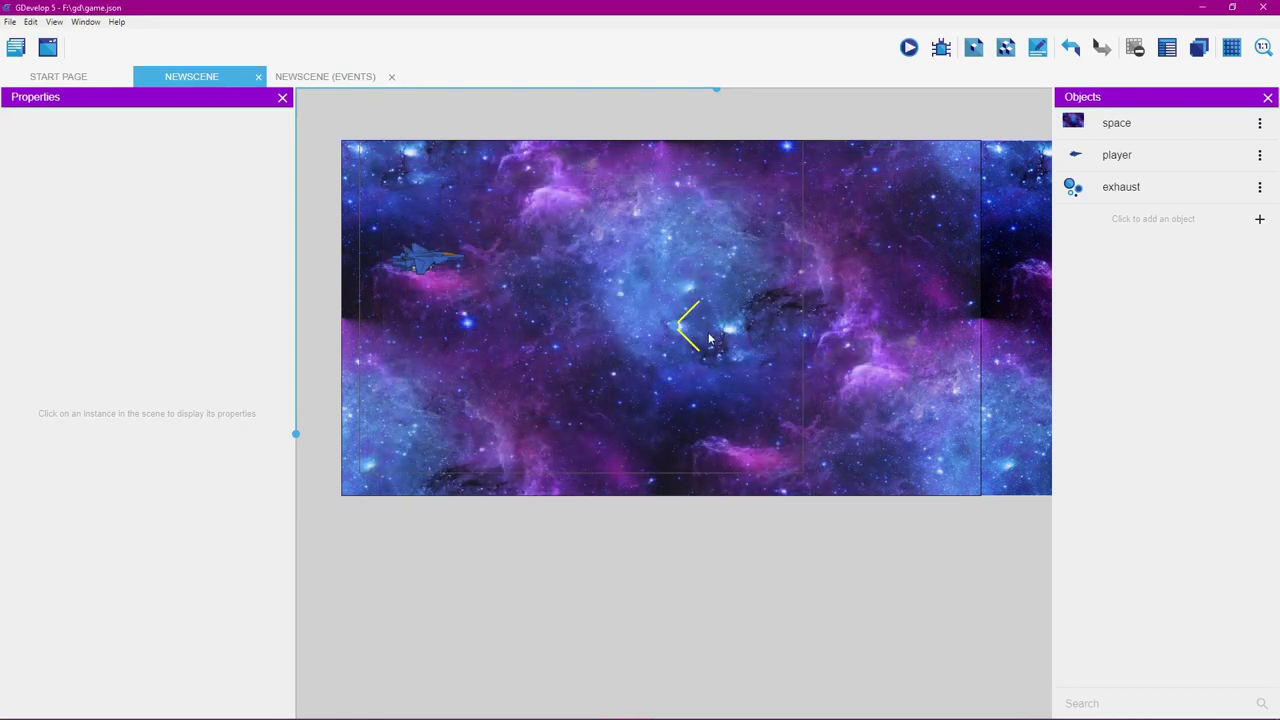
Set the exhaust emitter's particle start size to 200 percent.
double_click(1150, 187)
scroll(670, 519, down, 3)
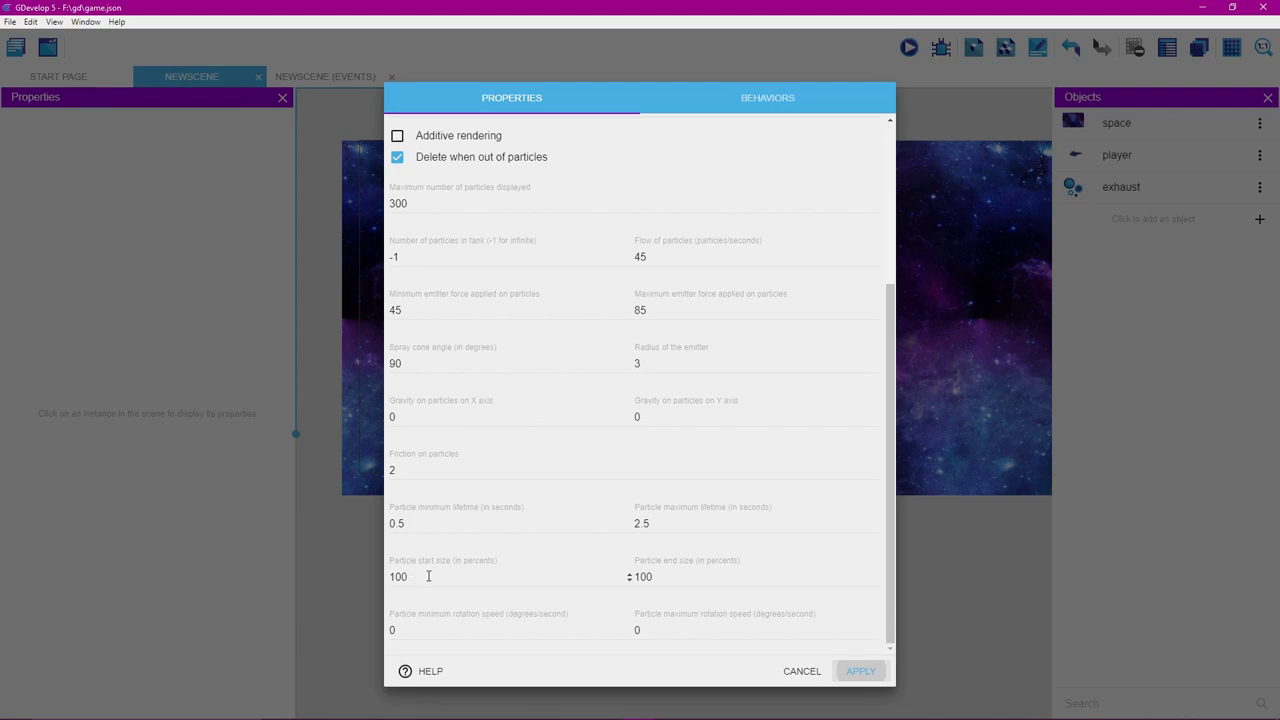
click(431, 576)
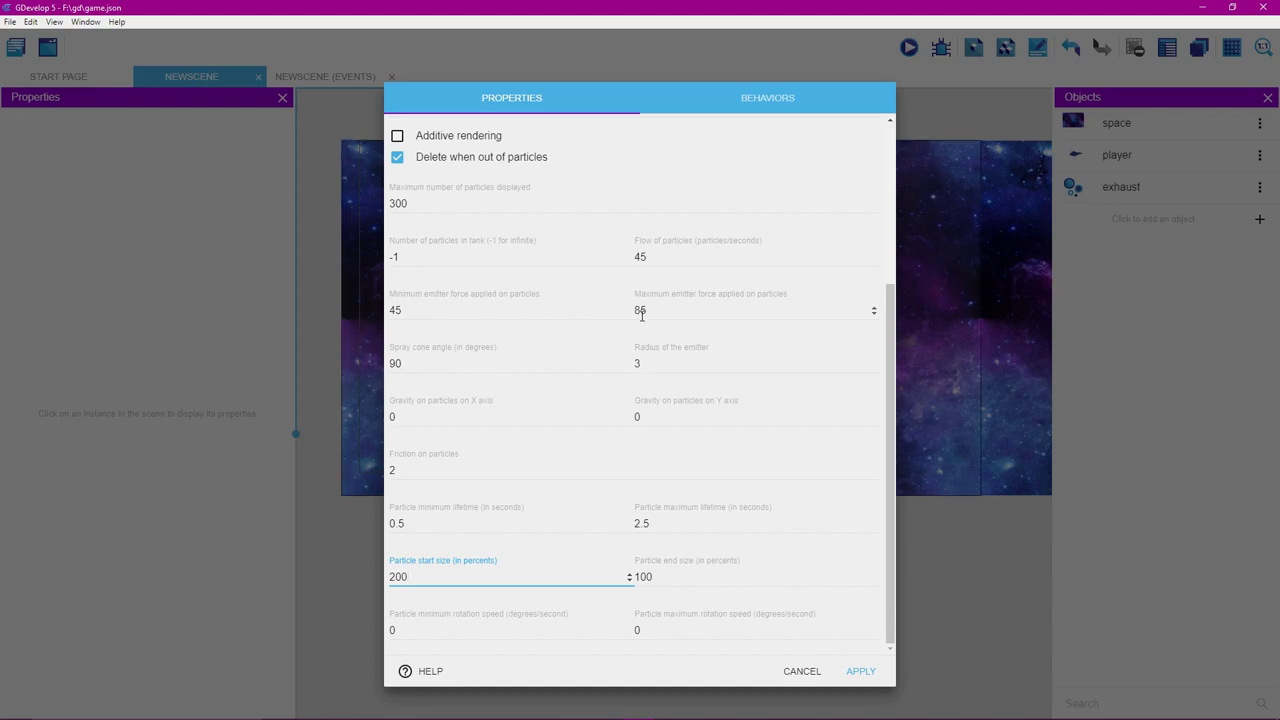
Set the exhaust's maximum emitter force to -85, minimum emitter force to -45 and spray cone angle to 25 degrees.
click(635, 310)
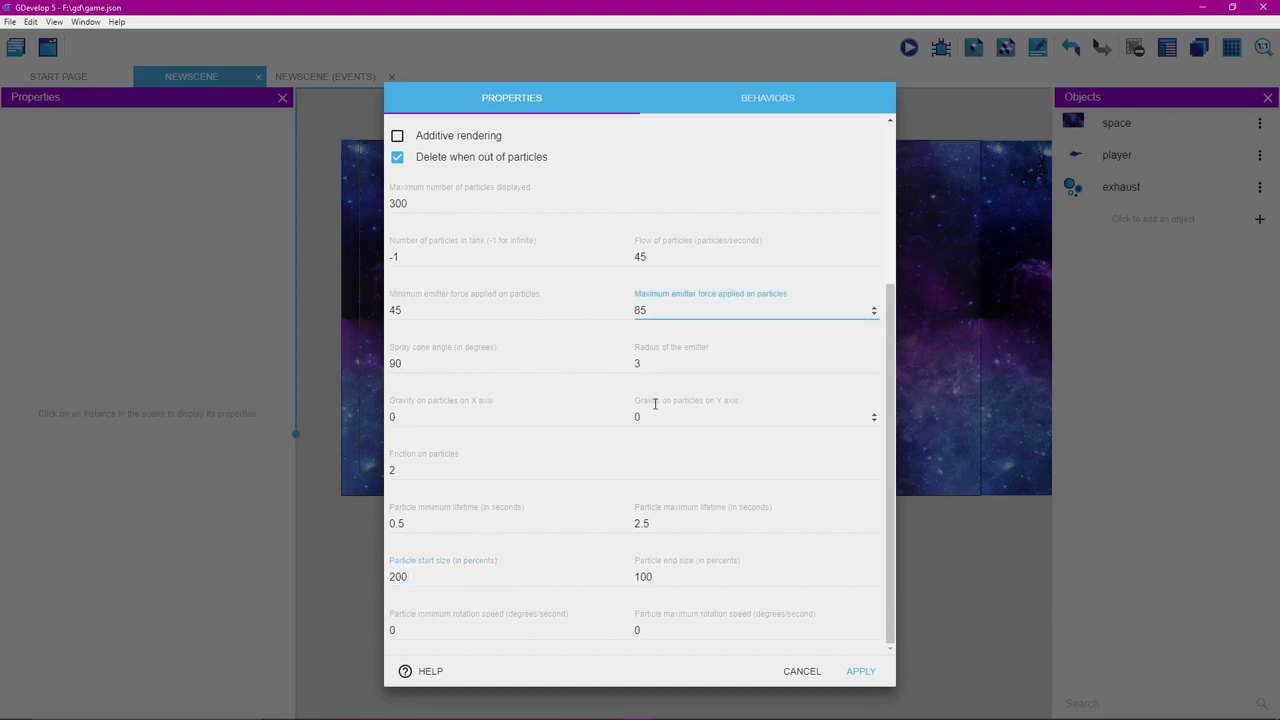
text(-)
click(391, 310)
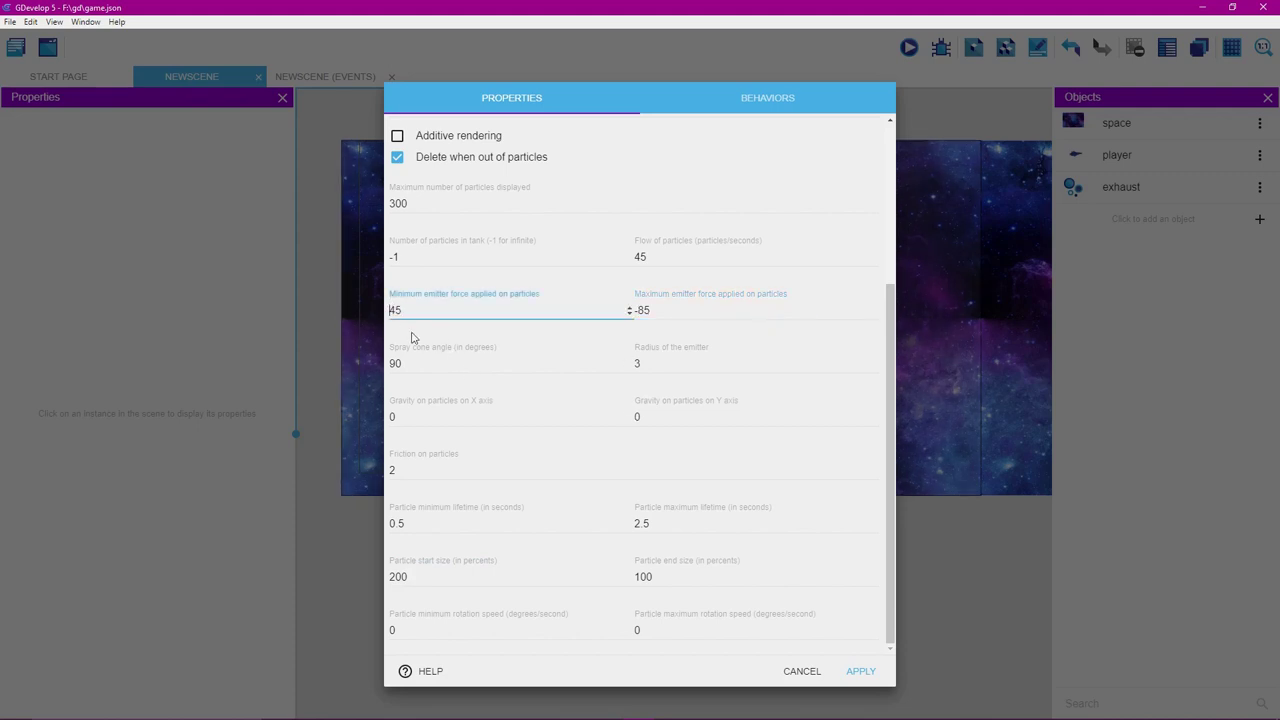
text(-)
click(408, 363)
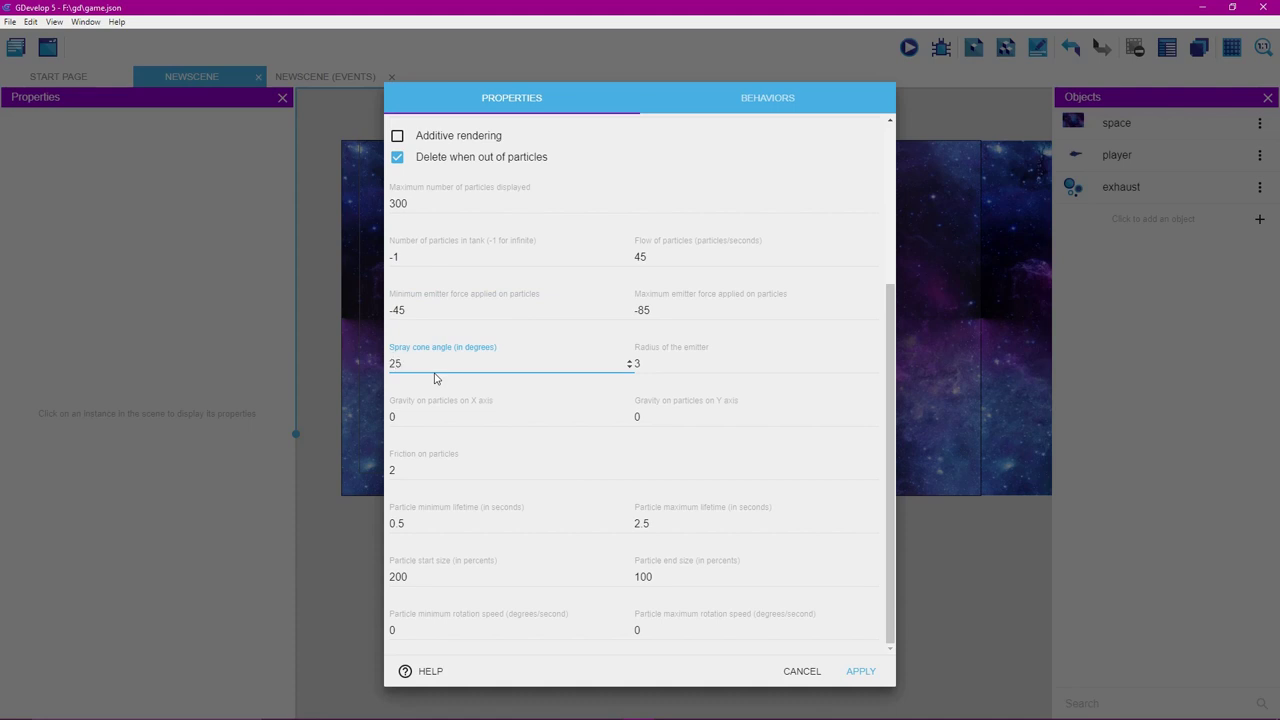
click(861, 671)
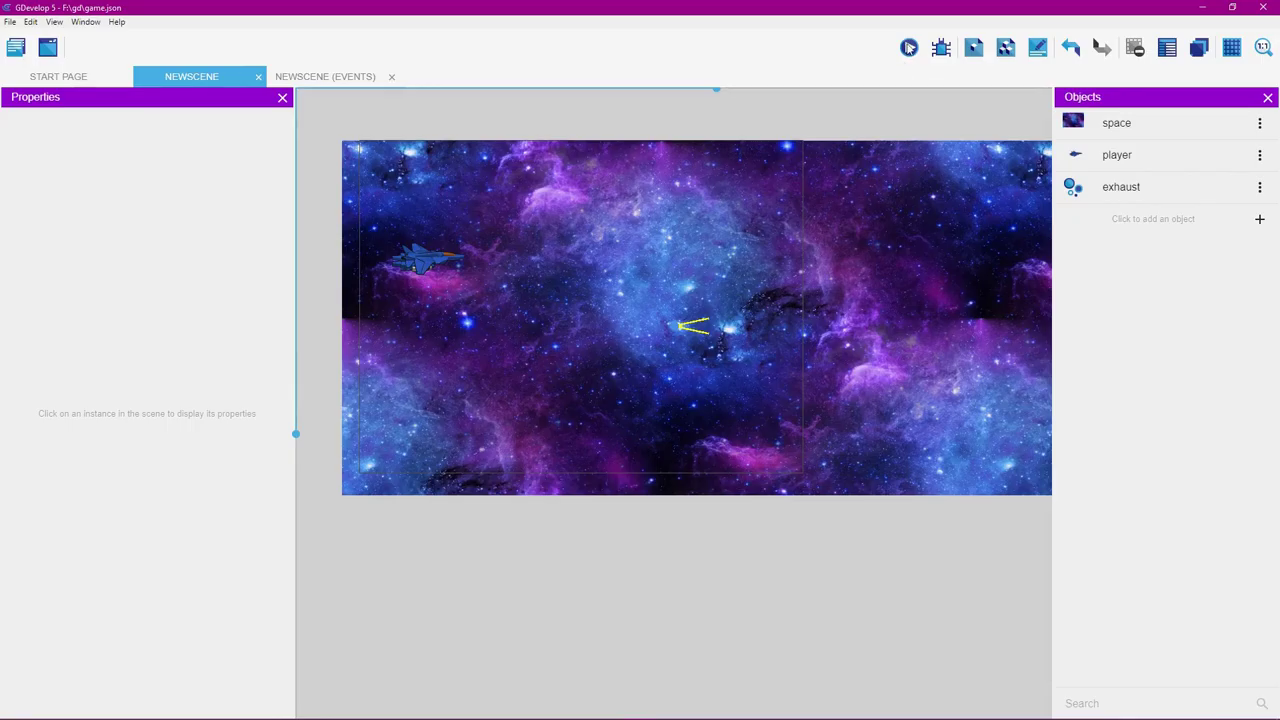
Preview the game to check the direction and spread of the exhaust particles, and close the preview.
click(908, 47)
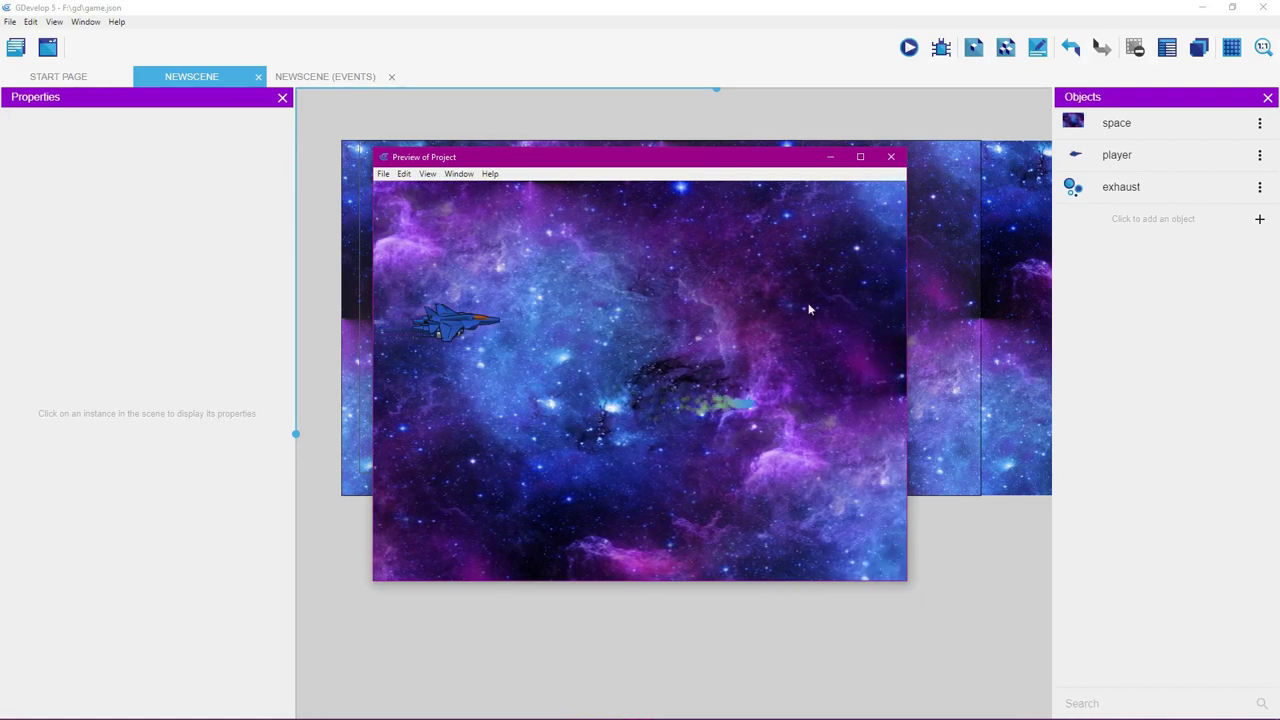
click(891, 157)
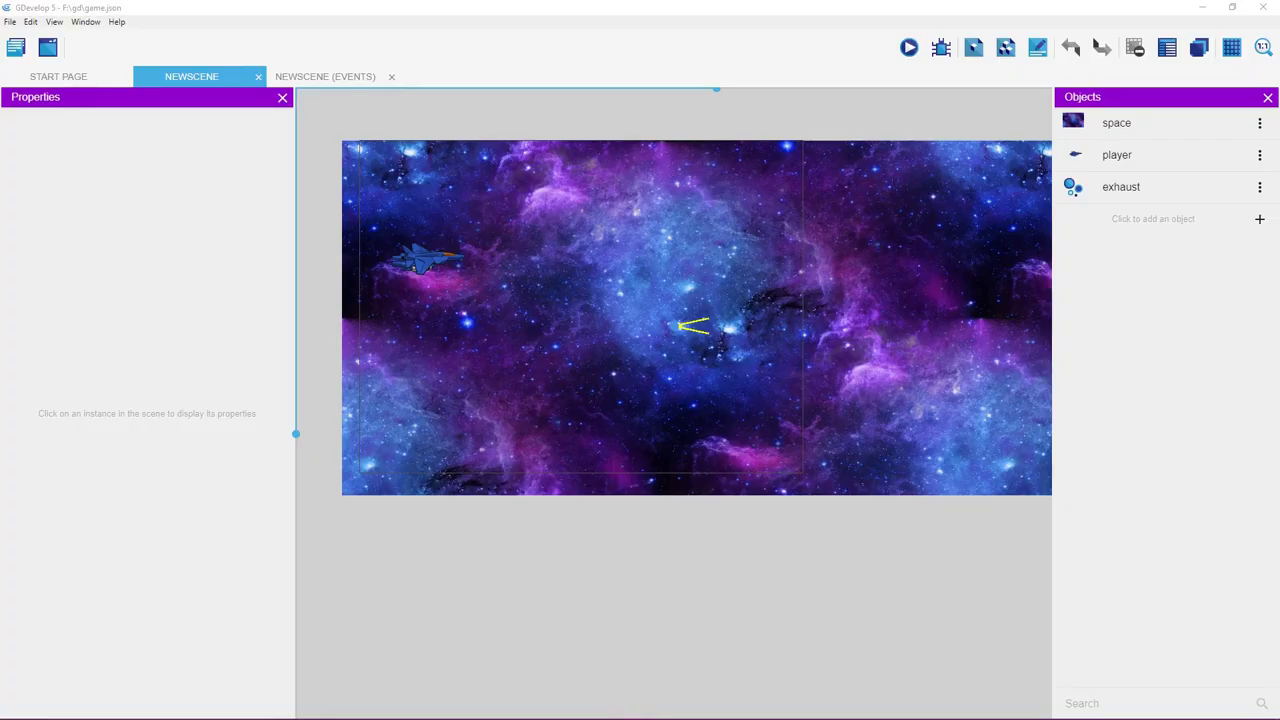
click(727, 636)
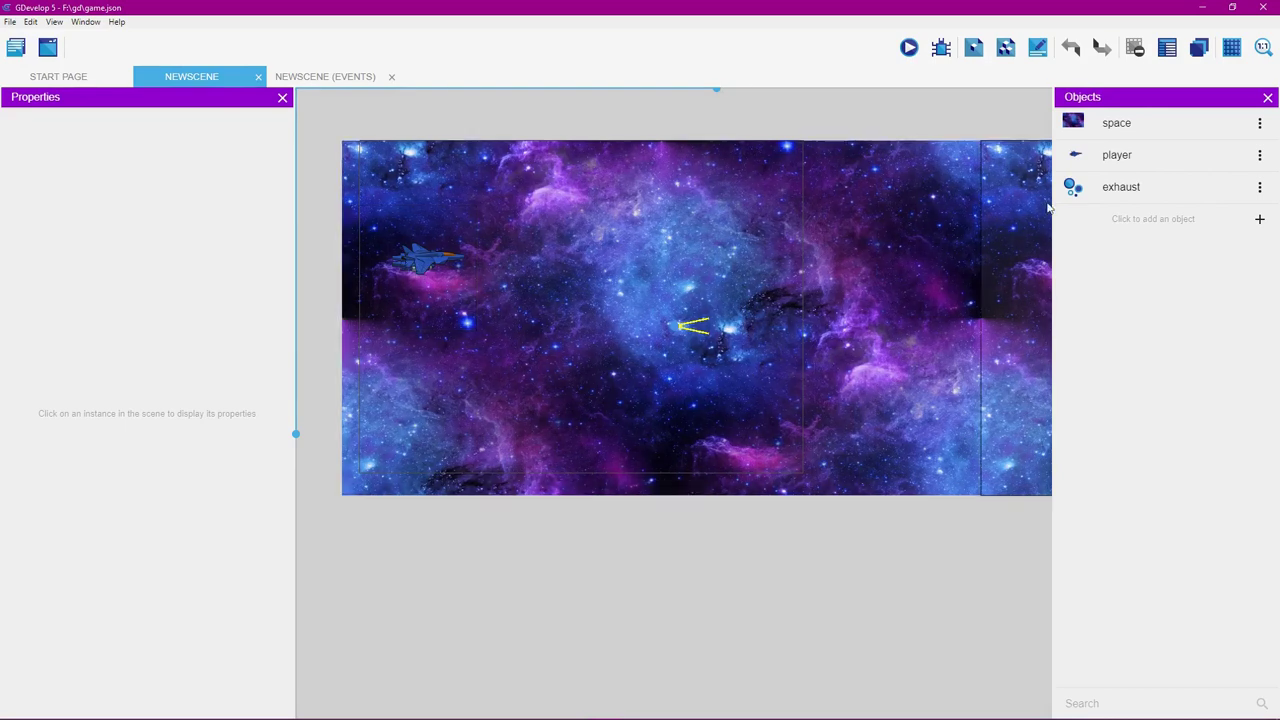
Add a new point named ePoint to the player's sprite.
click(1151, 160)
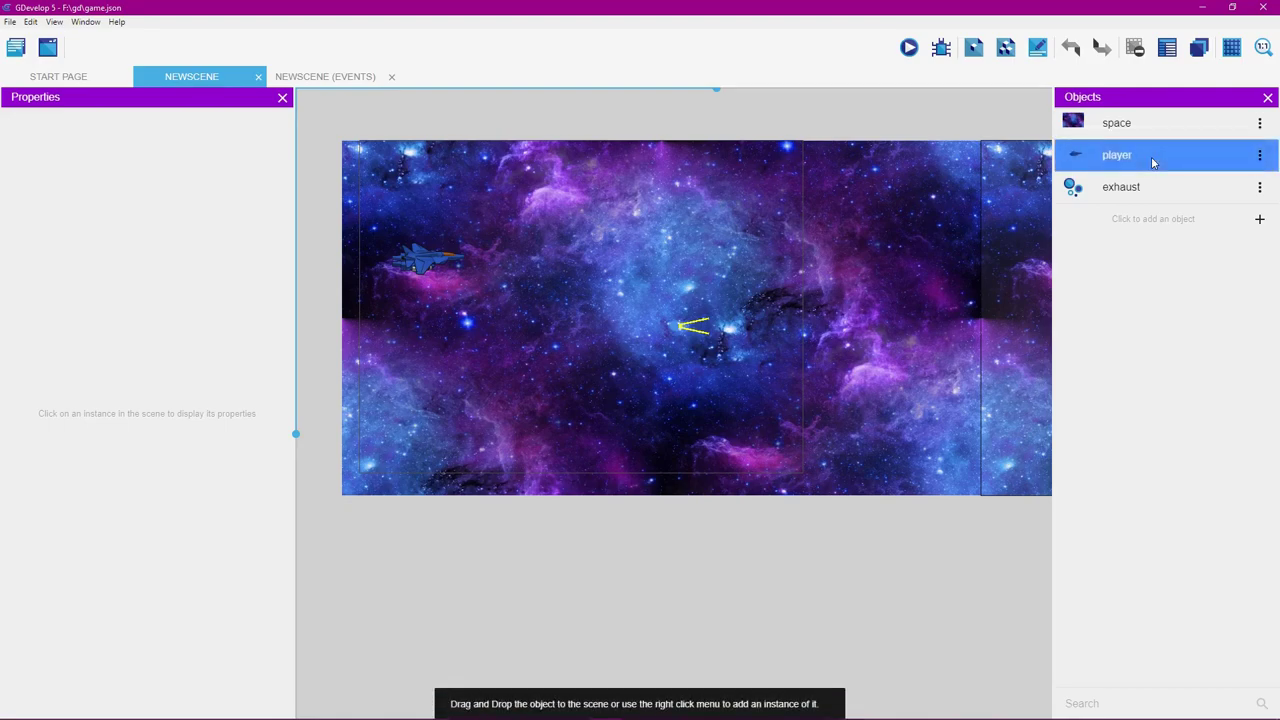
double_click(1151, 158)
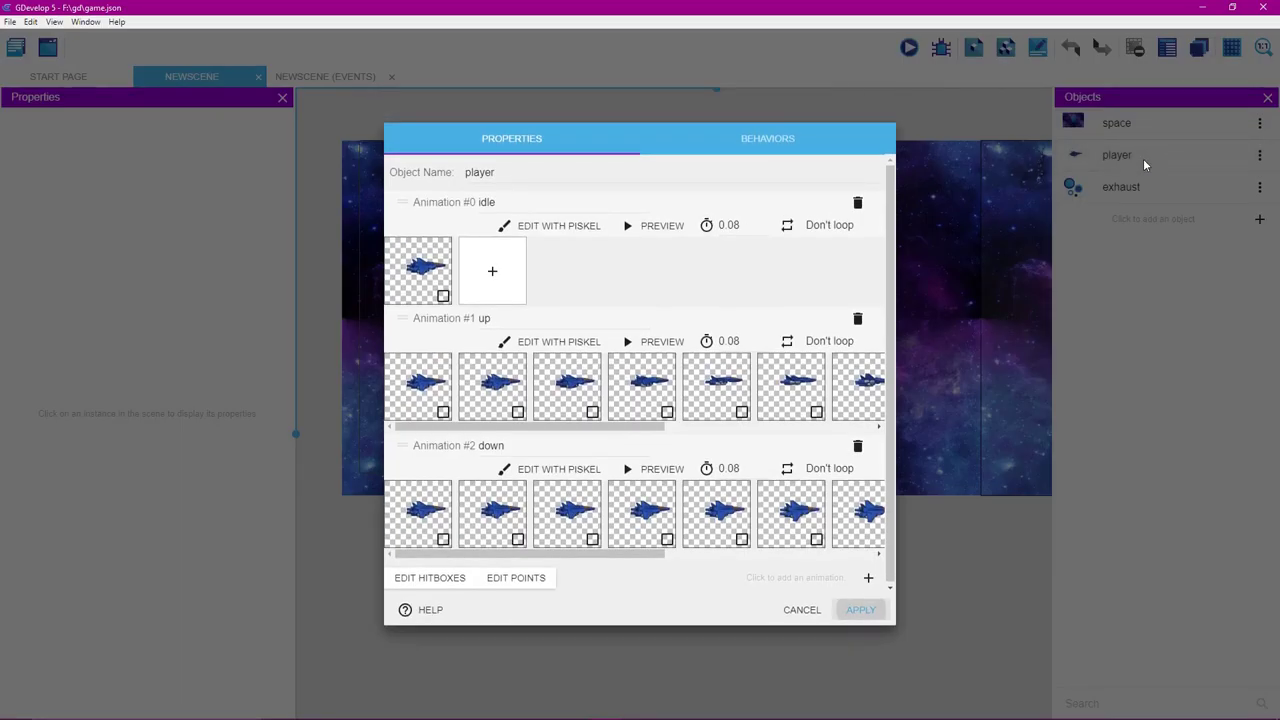
click(500, 578)
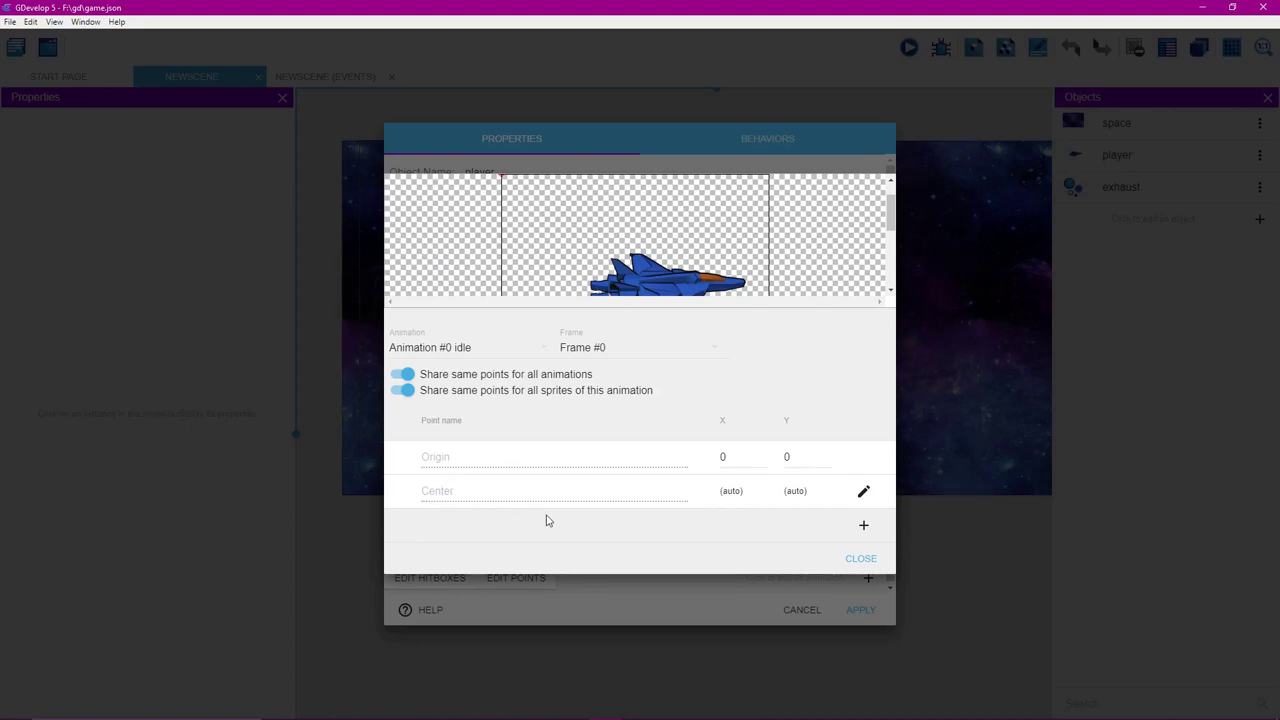
click(864, 527)
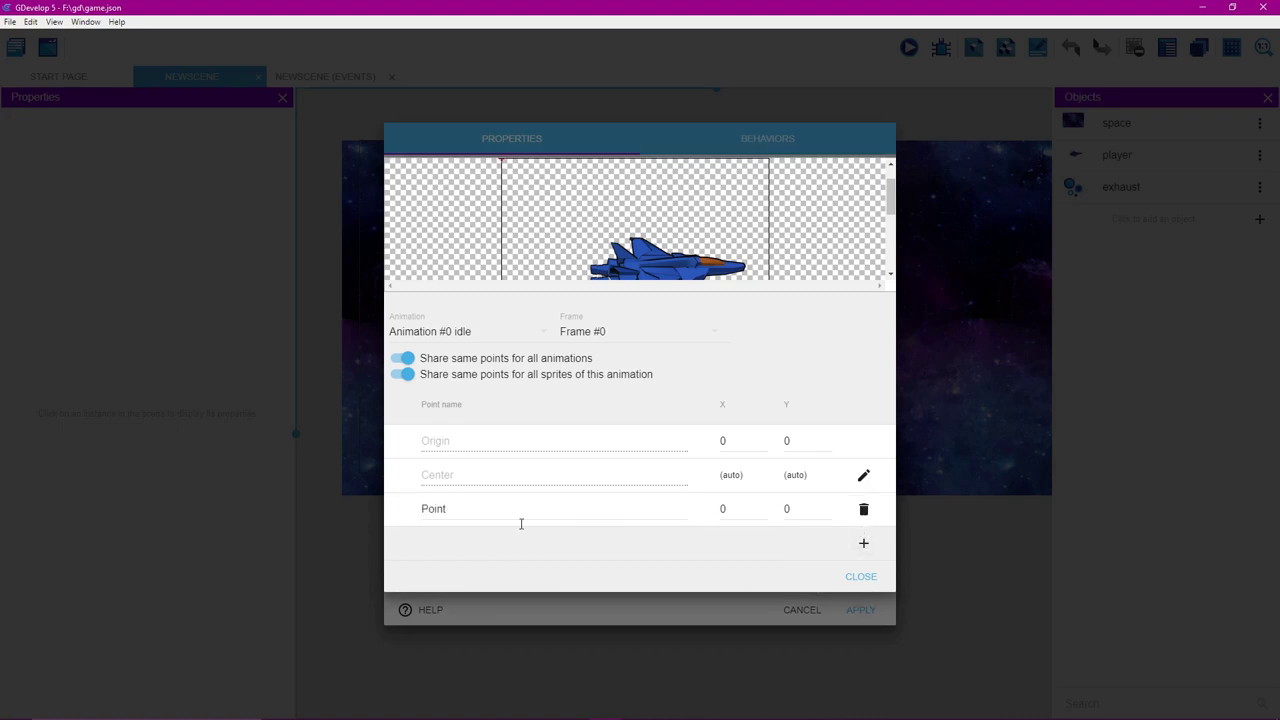
click(422, 508)
text(e)
Set both the X and Y coordinates of ePoint to 90.
click(723, 558)
text(0)
click(790, 510)
text(90)
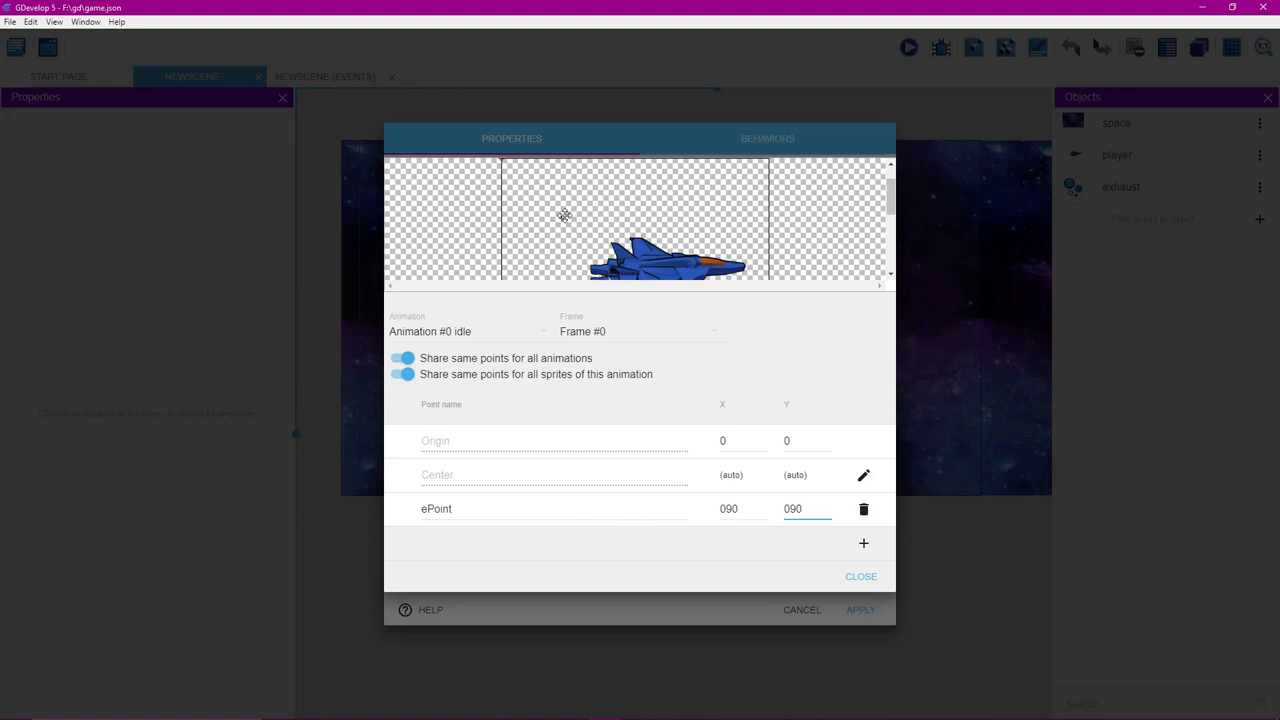
Move ePoint to the engines at the ship's rear, at about X 126.5 and Y 176.5, and close the point editor.
drag(562, 219, 566, 249)
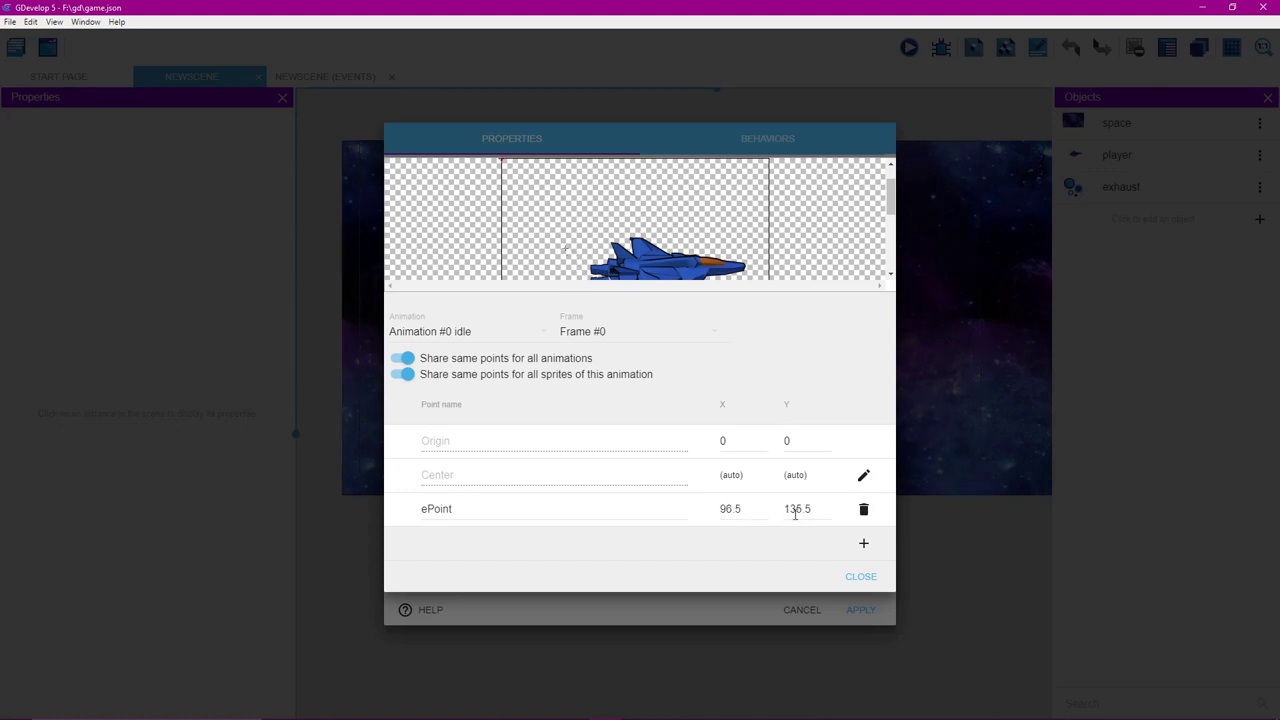
drag(882, 208, 887, 212)
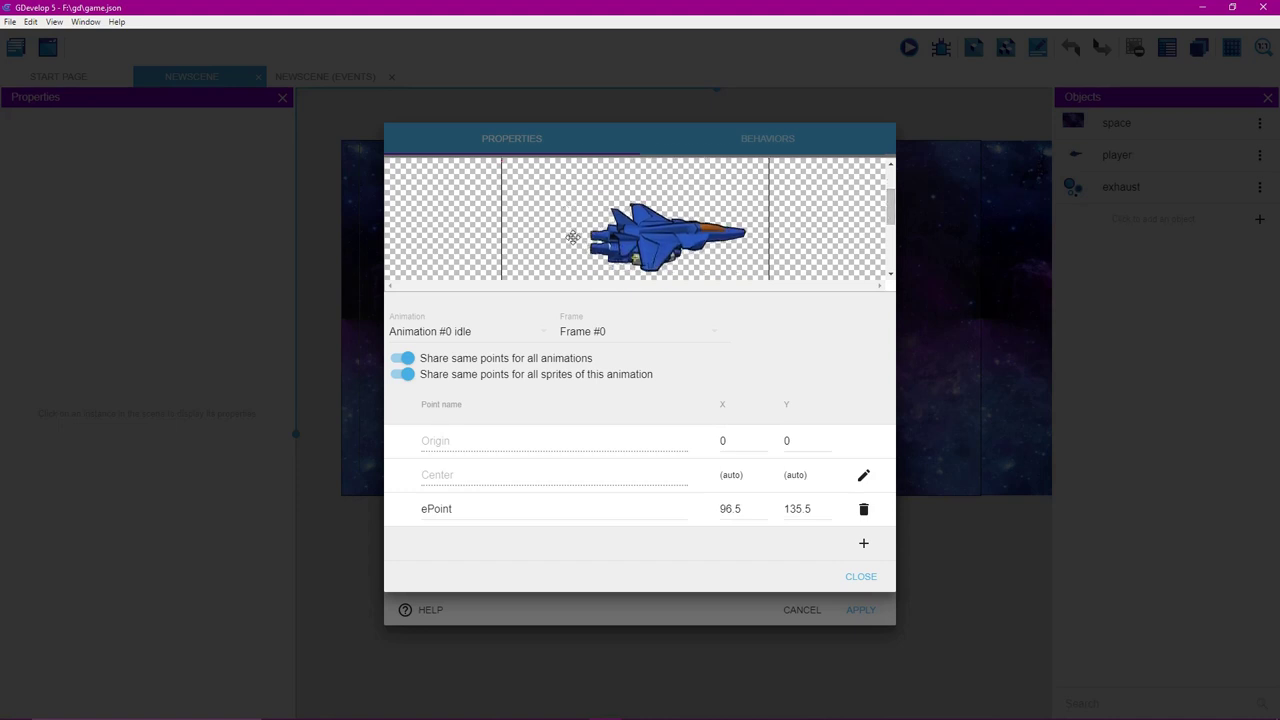
click(585, 241)
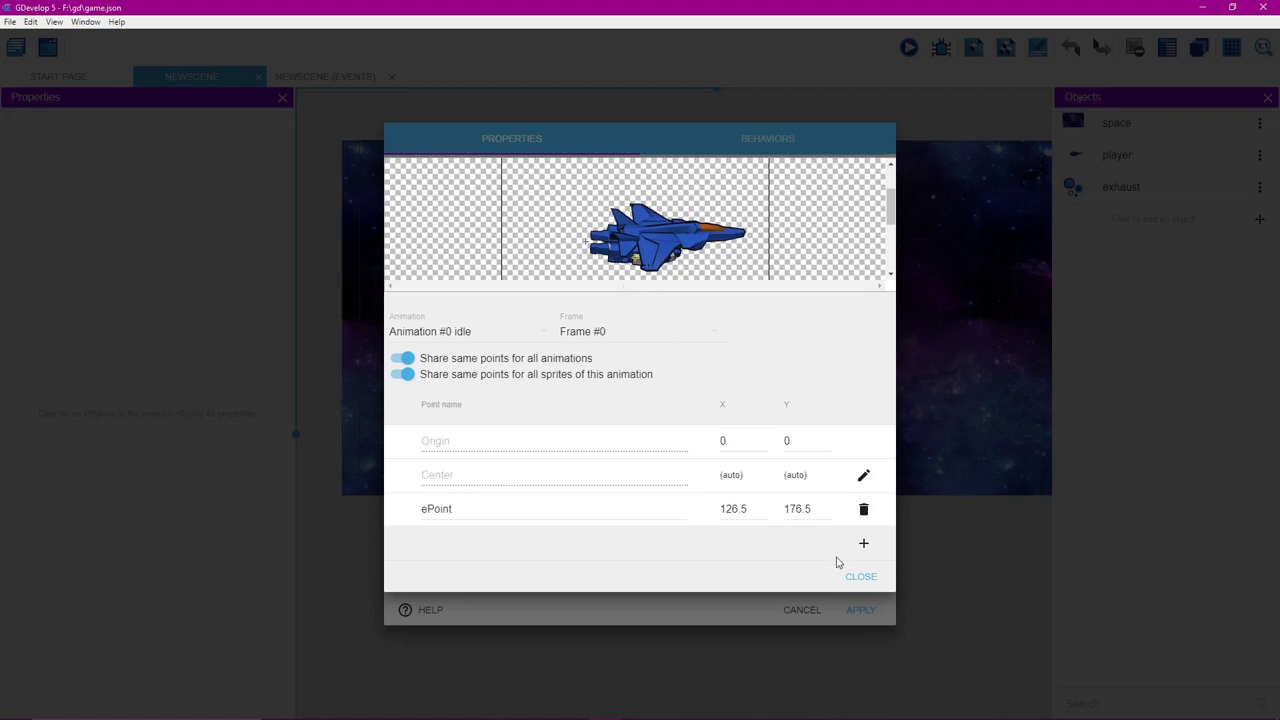
click(859, 578)
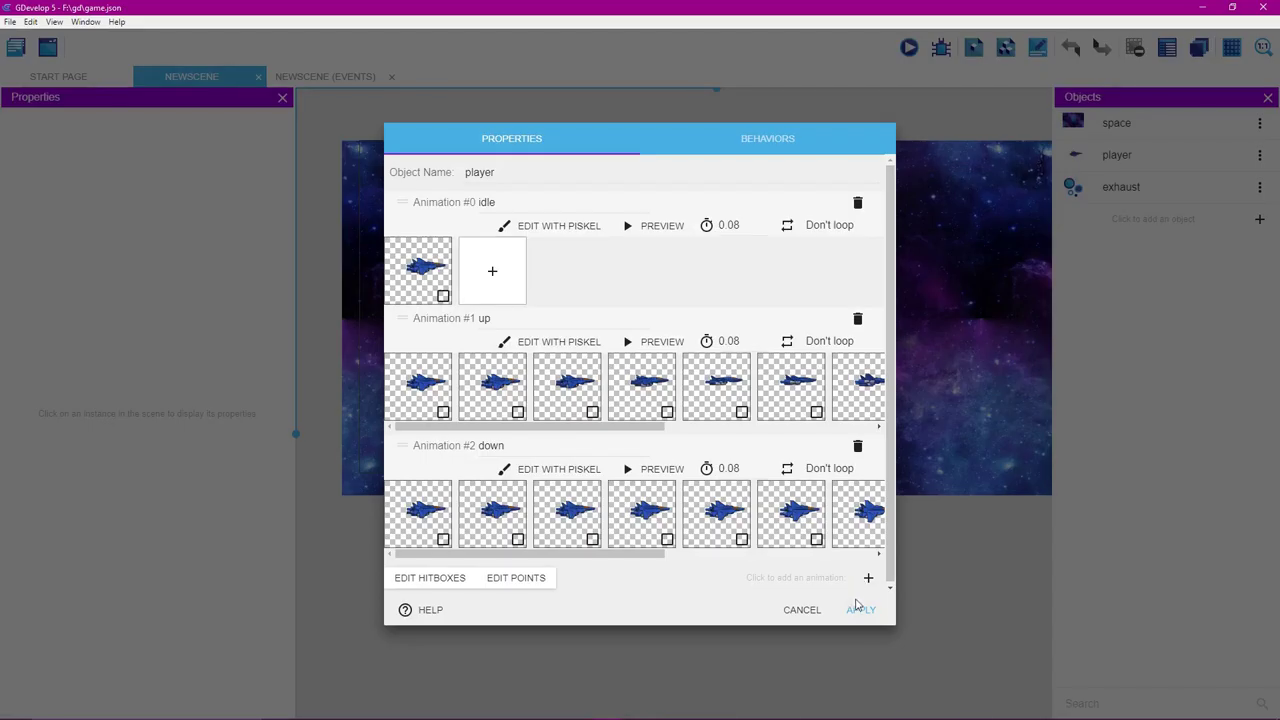
Apply the player object's changes and open the scene's event sheet.
click(851, 612)
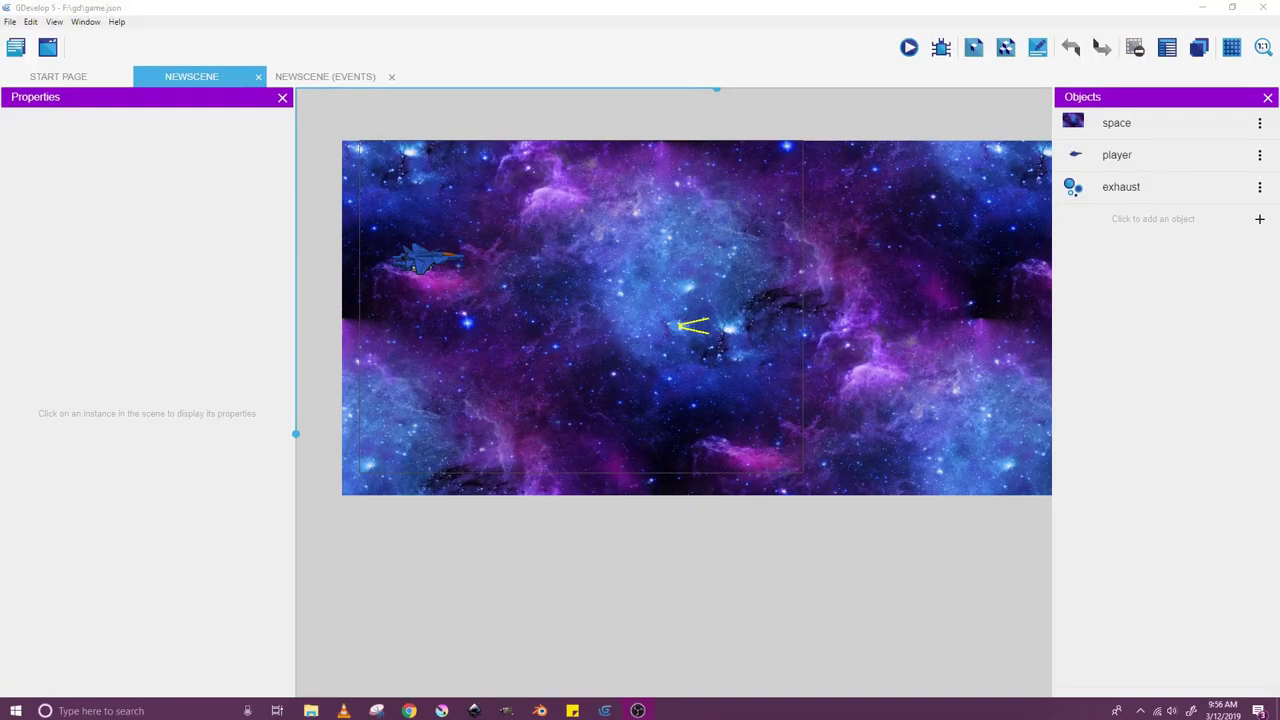
click(720, 649)
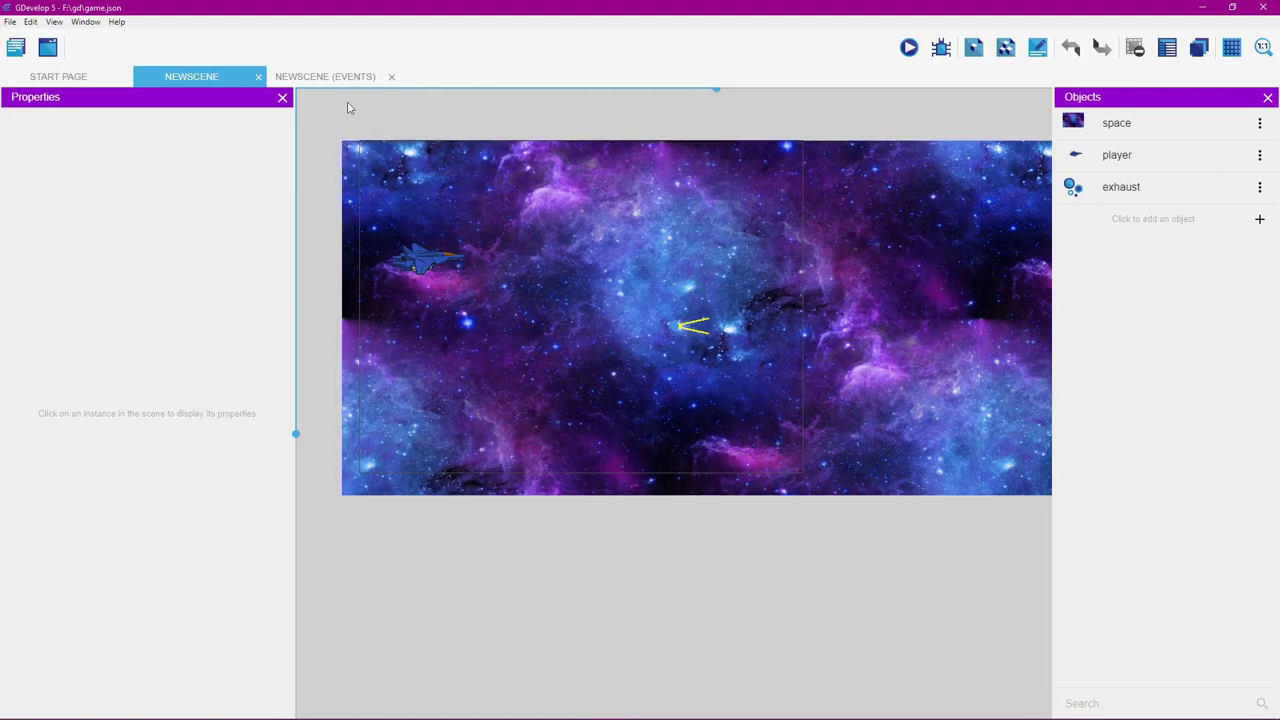
click(325, 76)
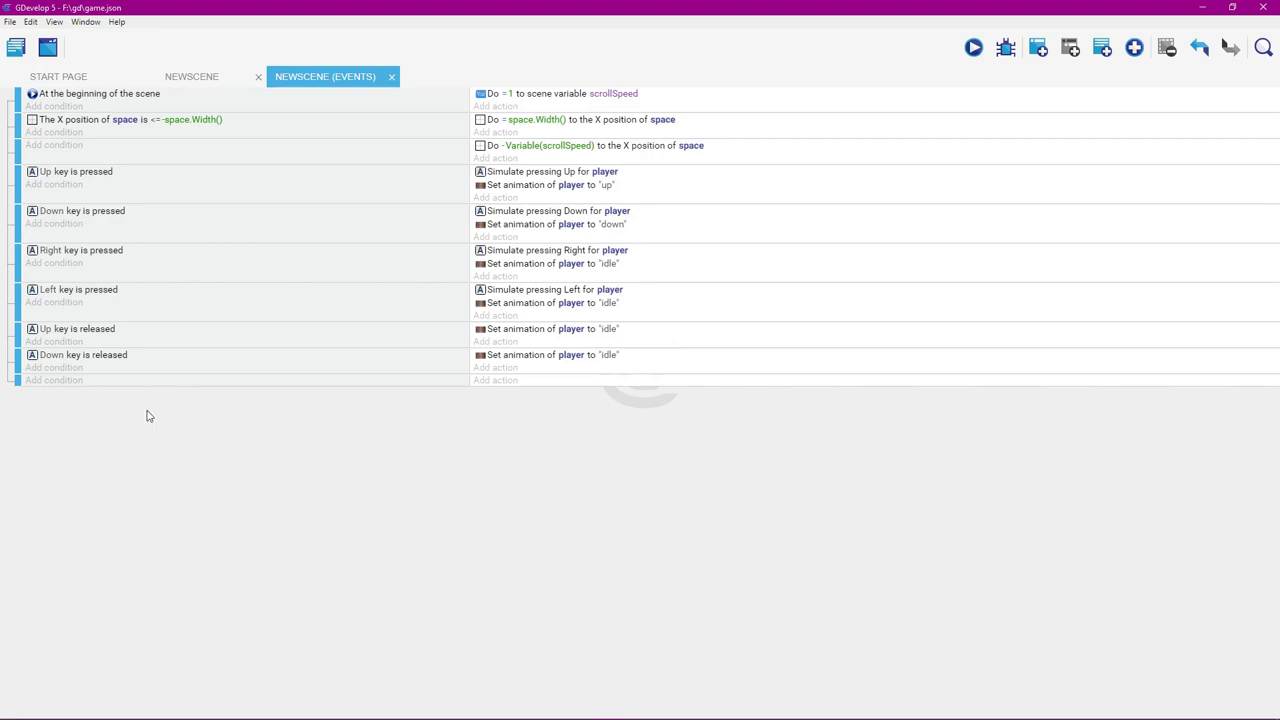
Add a Position of an object action for exhaust to the empty event at the end of the sheet.
click(483, 382)
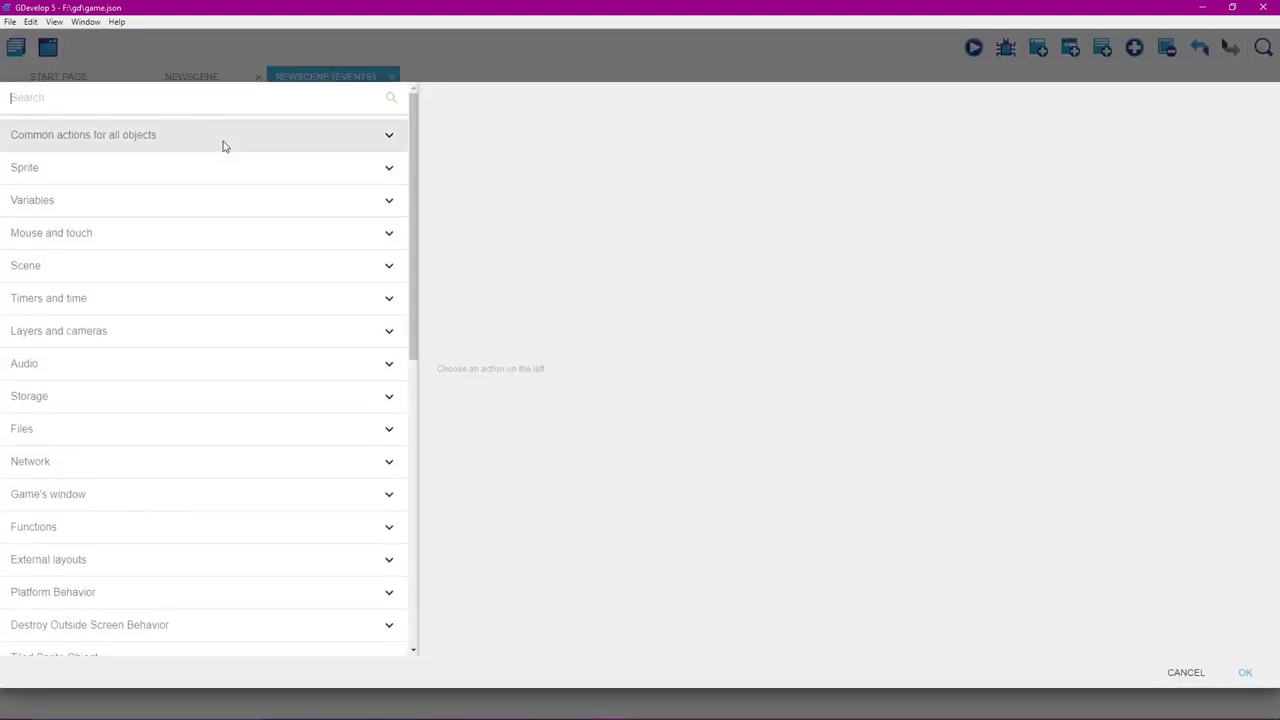
click(224, 147)
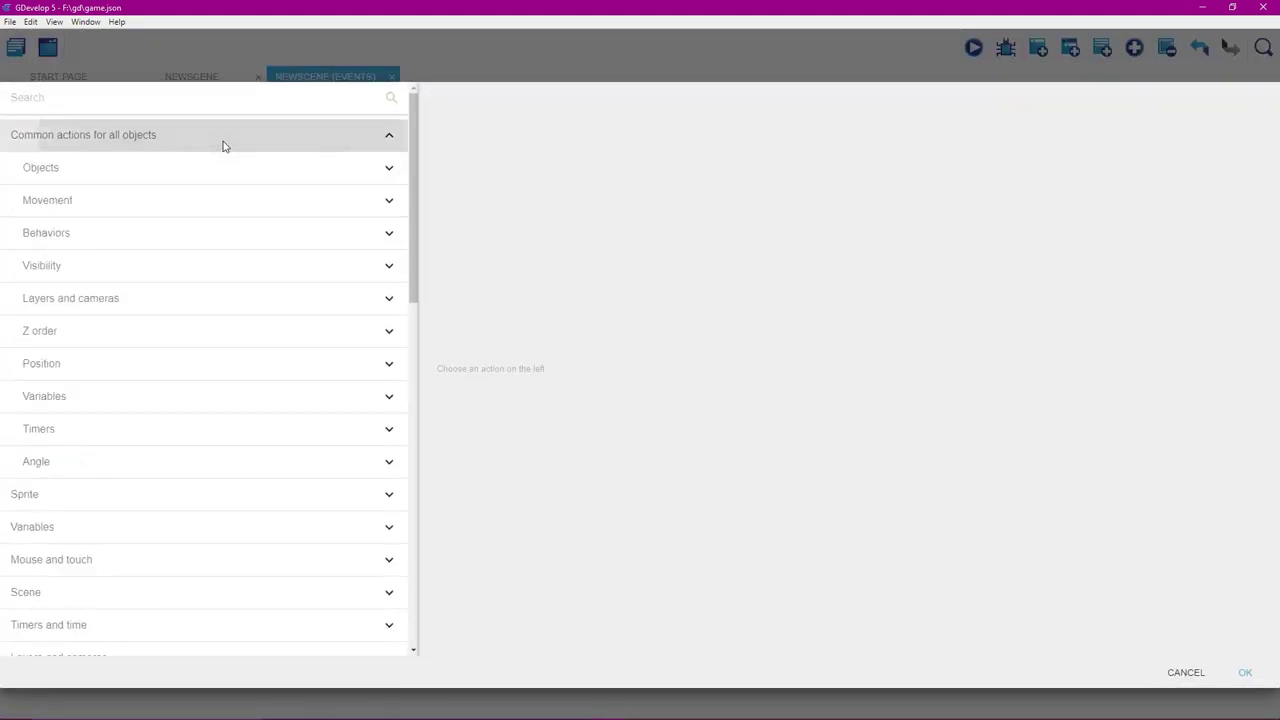
click(174, 368)
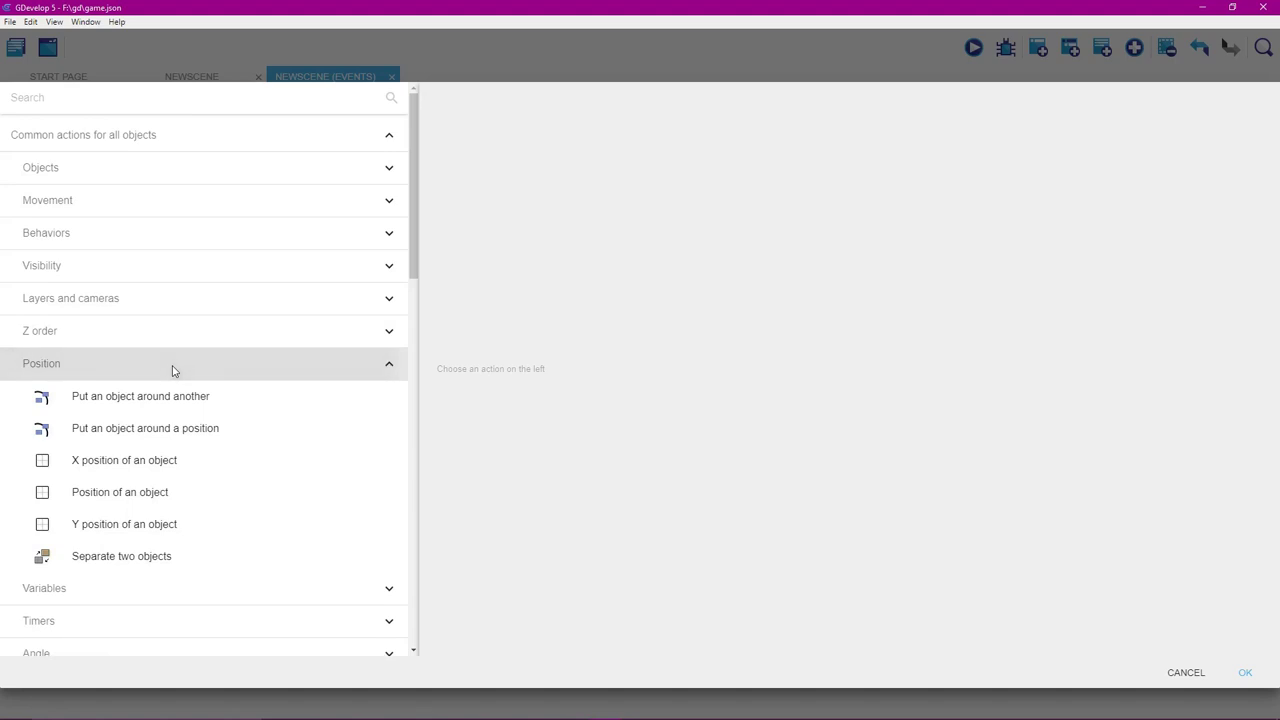
click(225, 495)
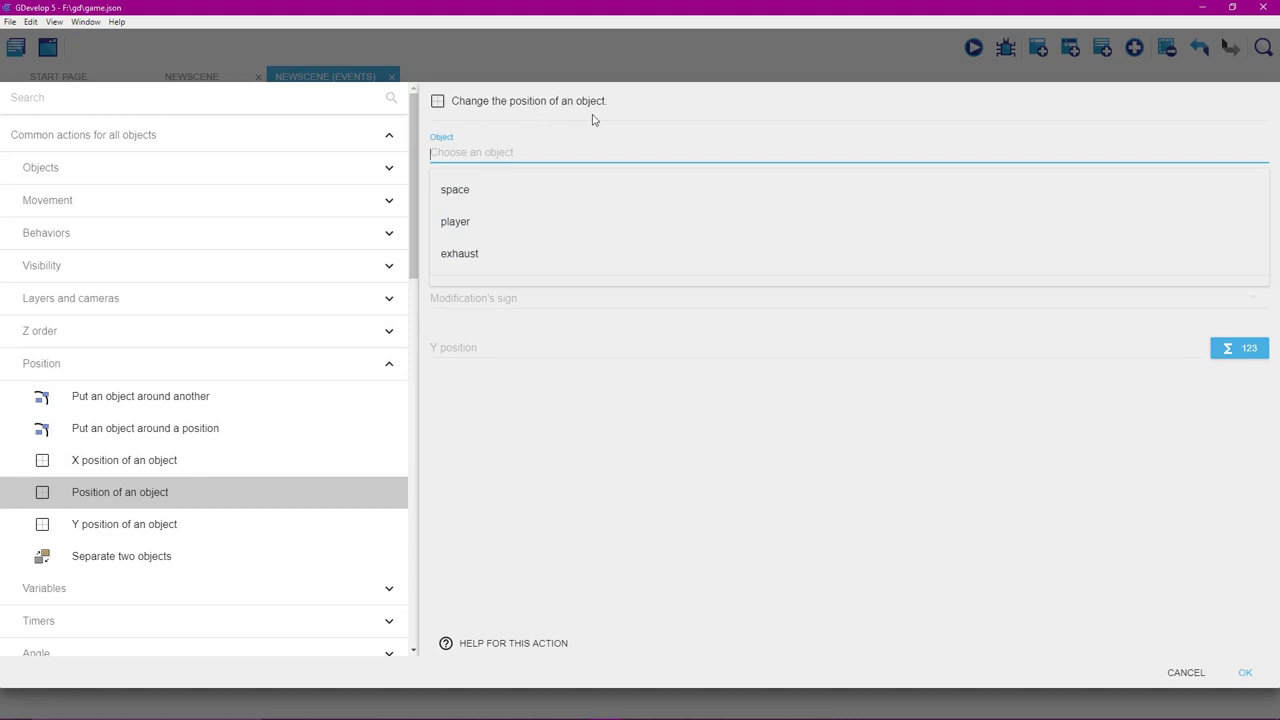
click(542, 252)
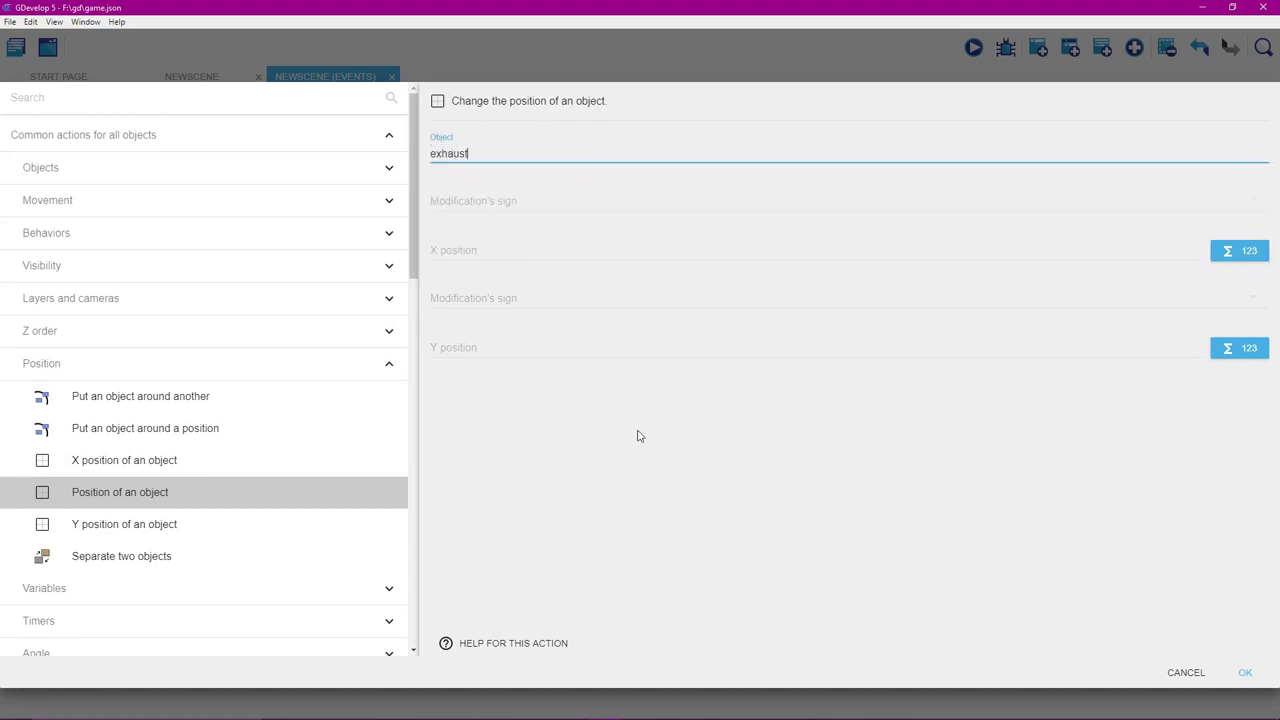
Set the action's X position to = player.X(), using the X position expression with the player object.
click(542, 204)
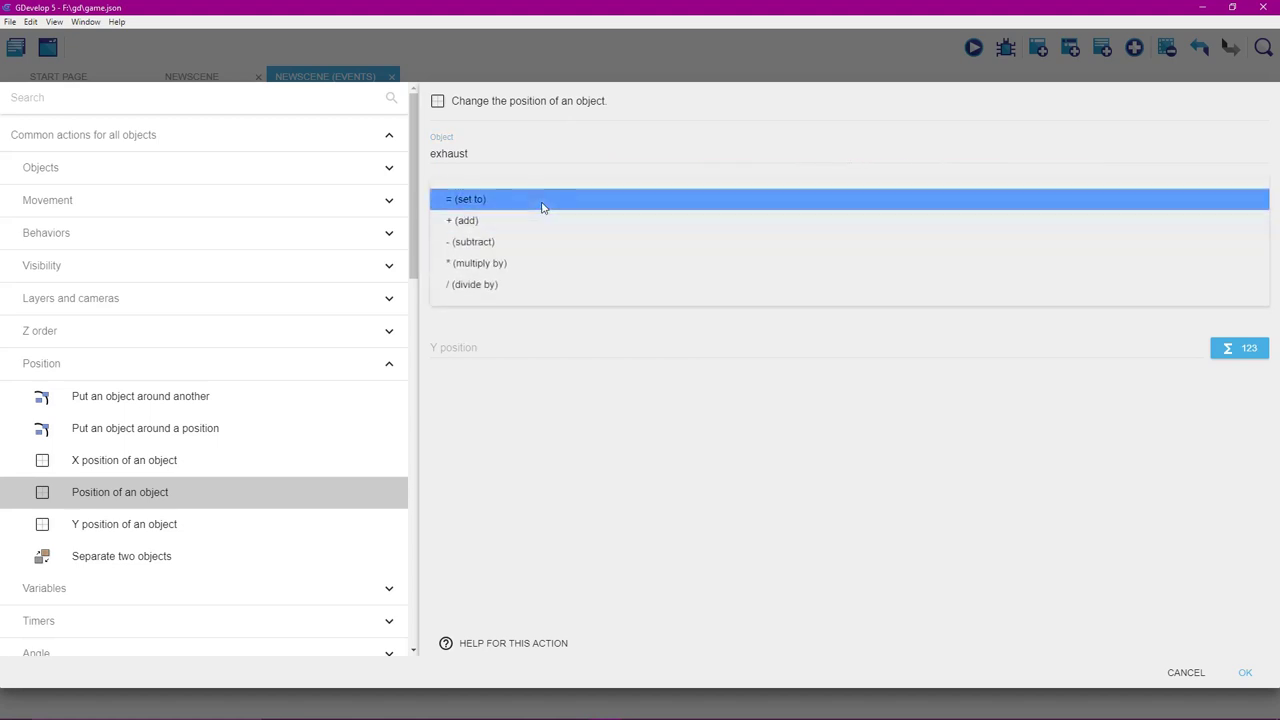
click(542, 200)
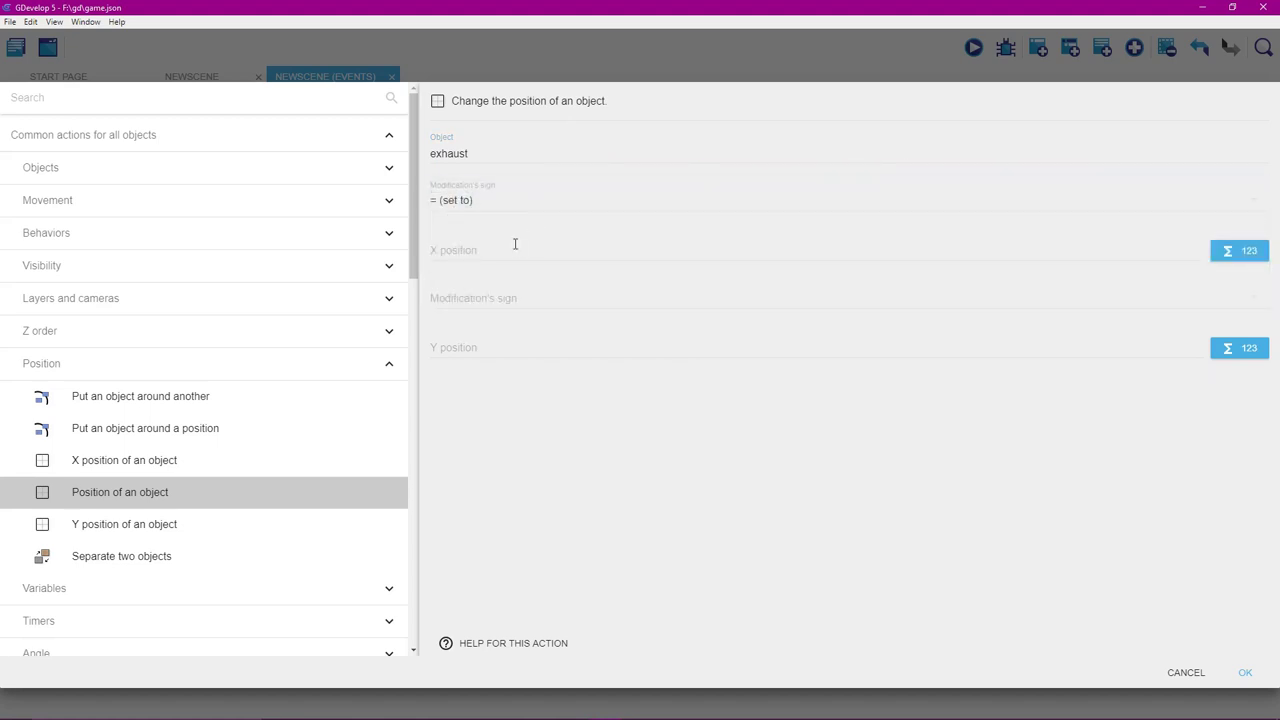
click(1225, 251)
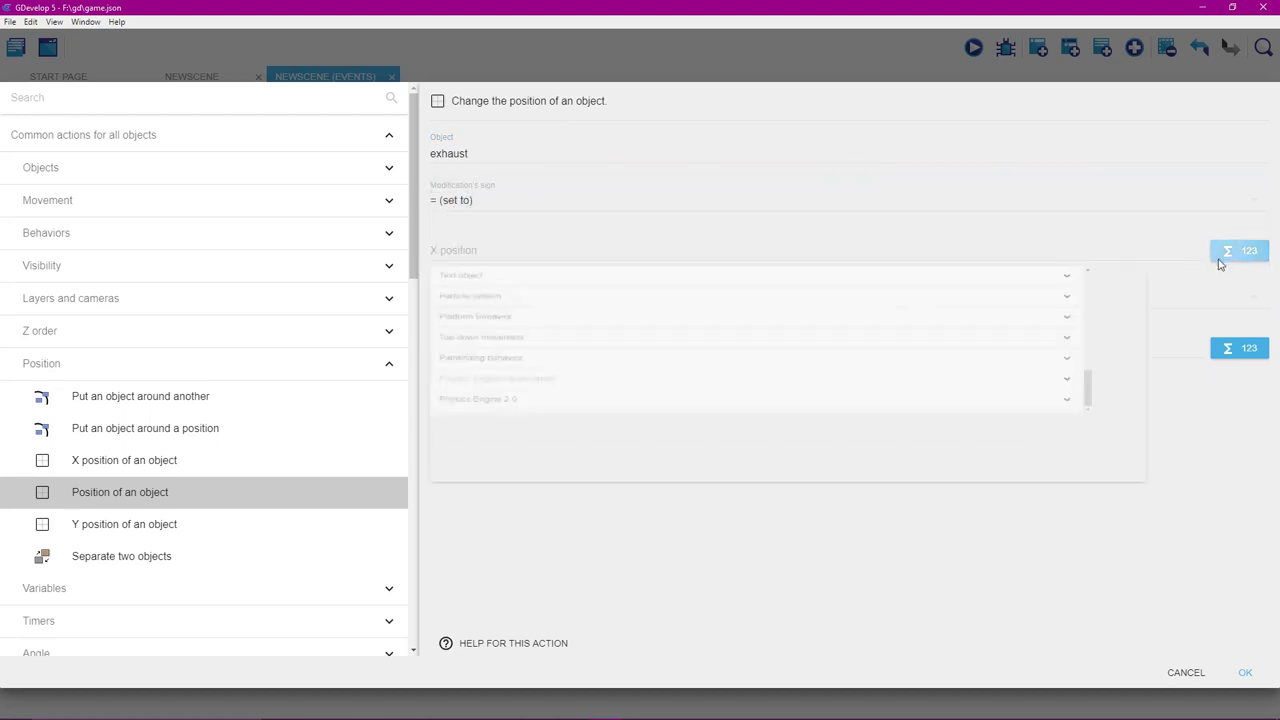
drag(1198, 447, 1197, 292)
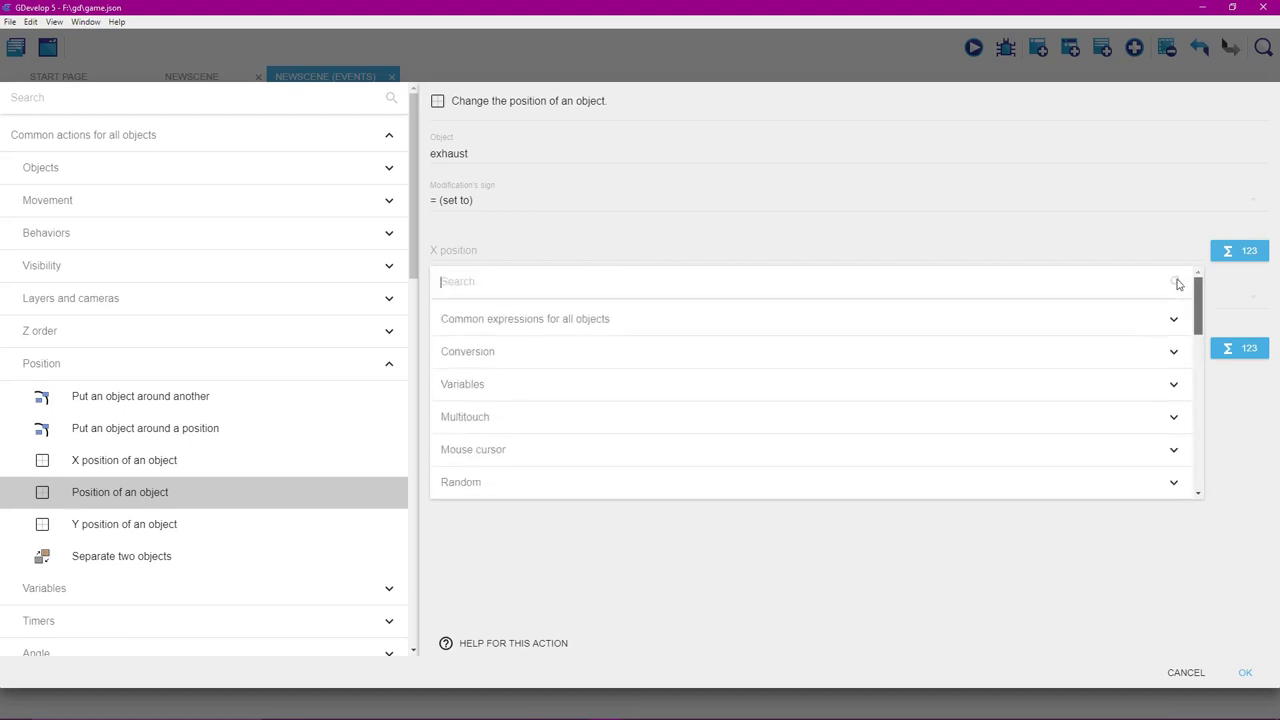
click(761, 320)
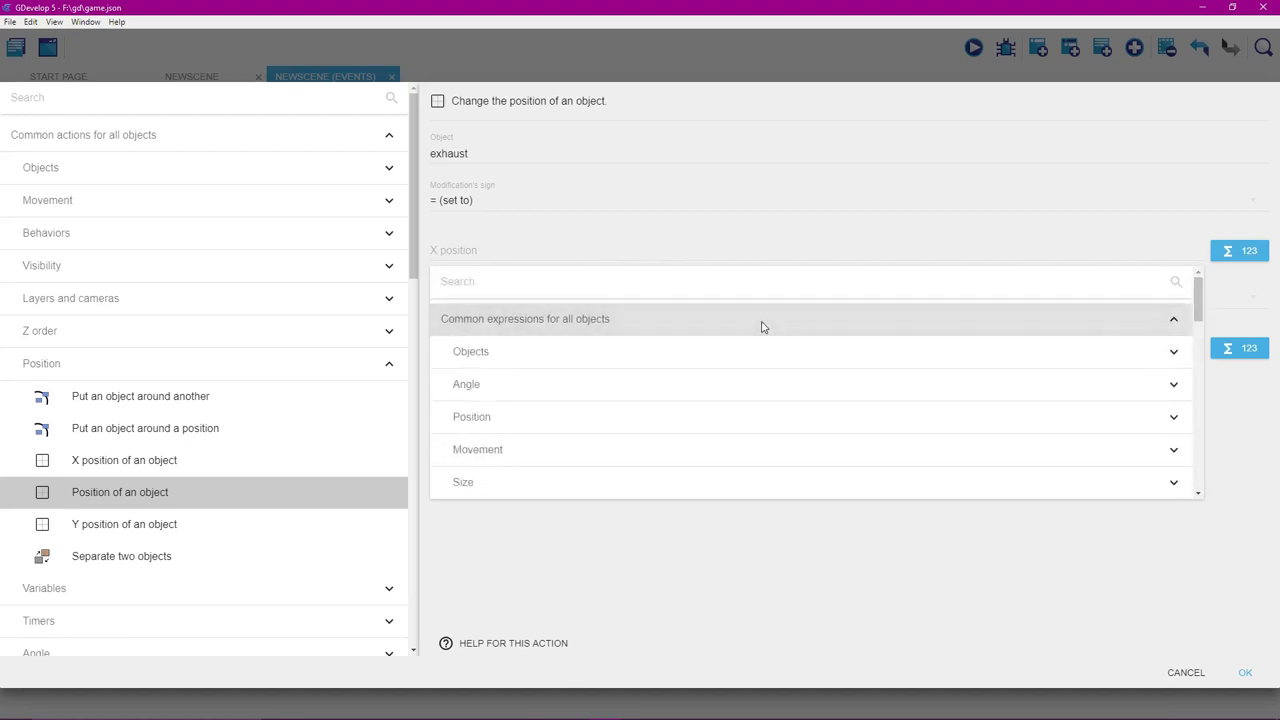
click(686, 424)
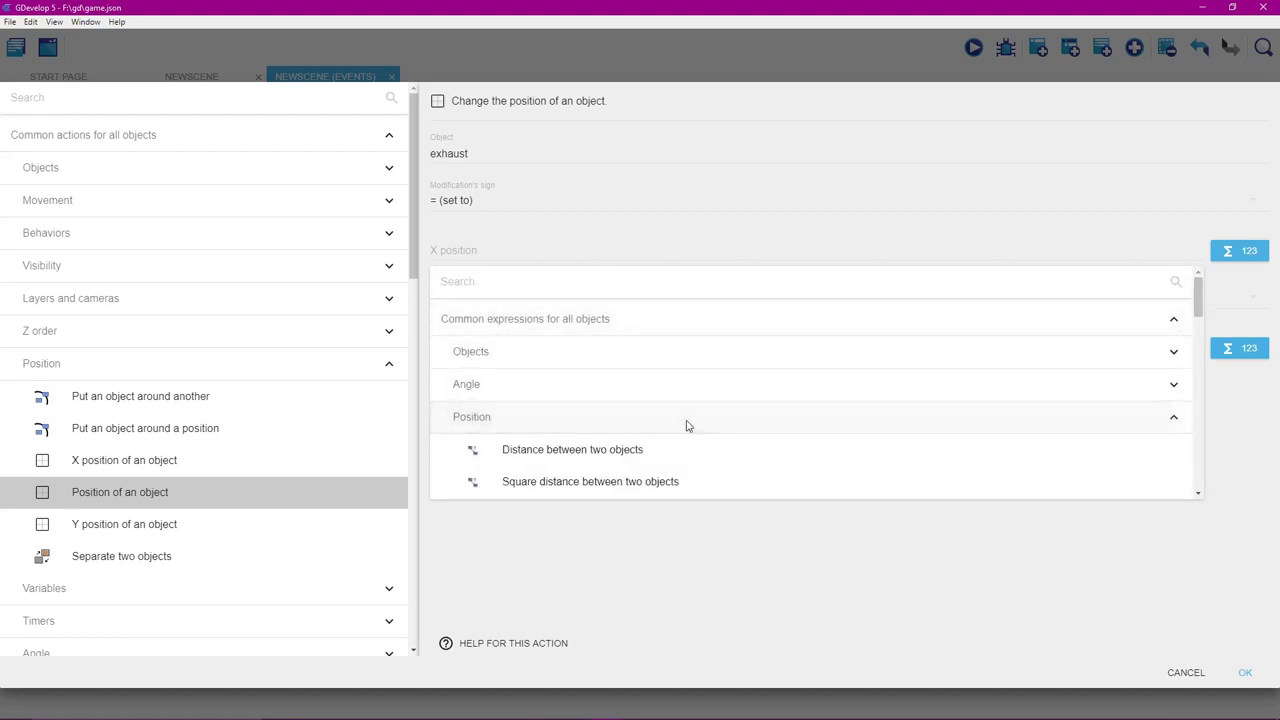
scroll(717, 440, down, 3)
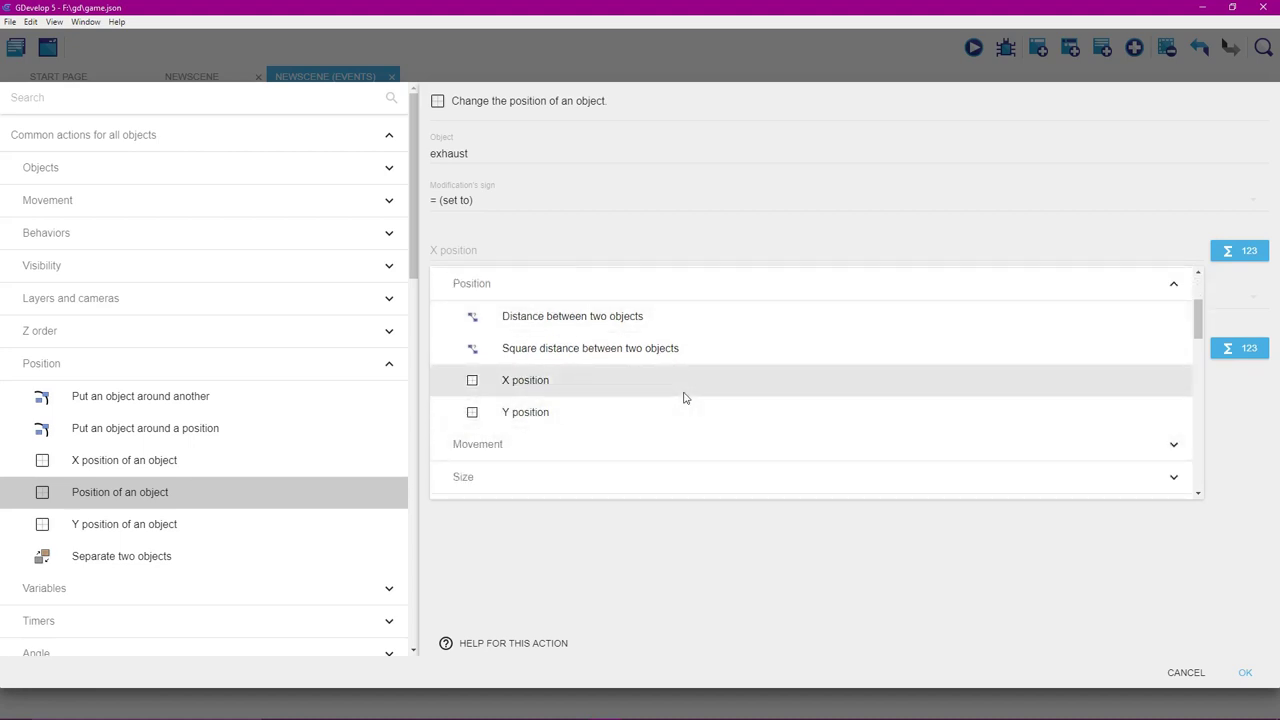
click(685, 390)
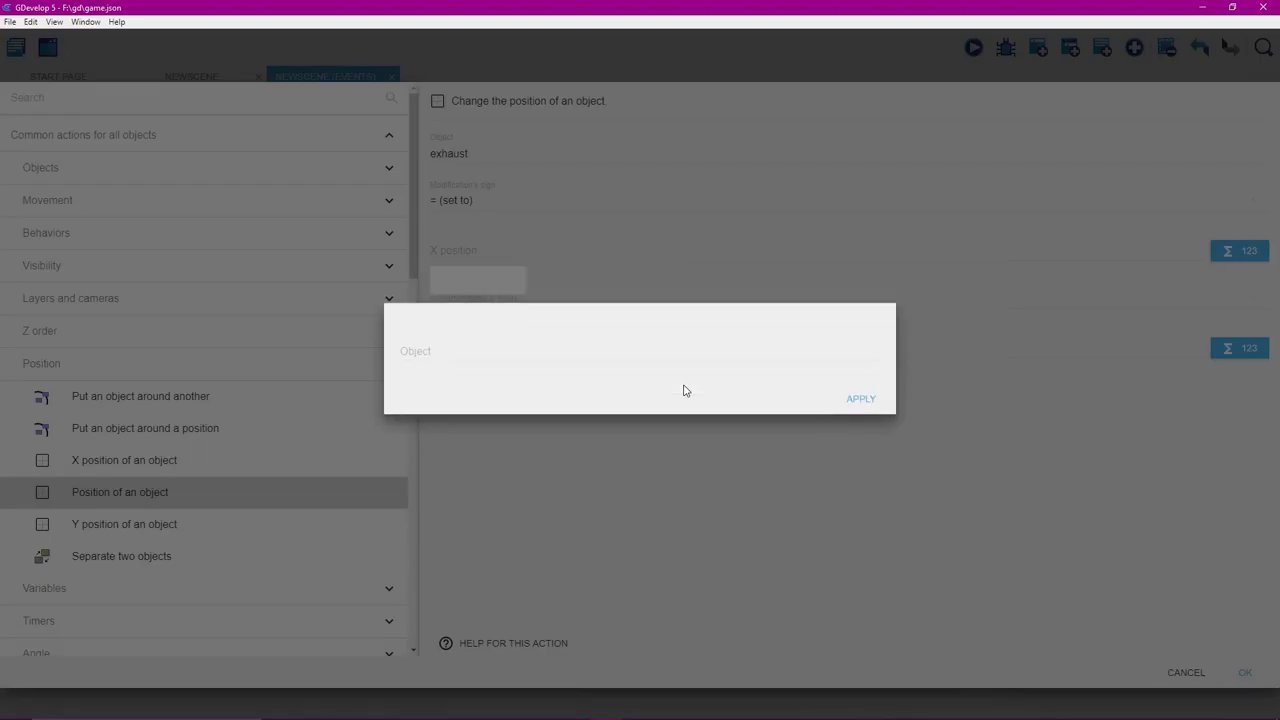
click(525, 364)
click(517, 431)
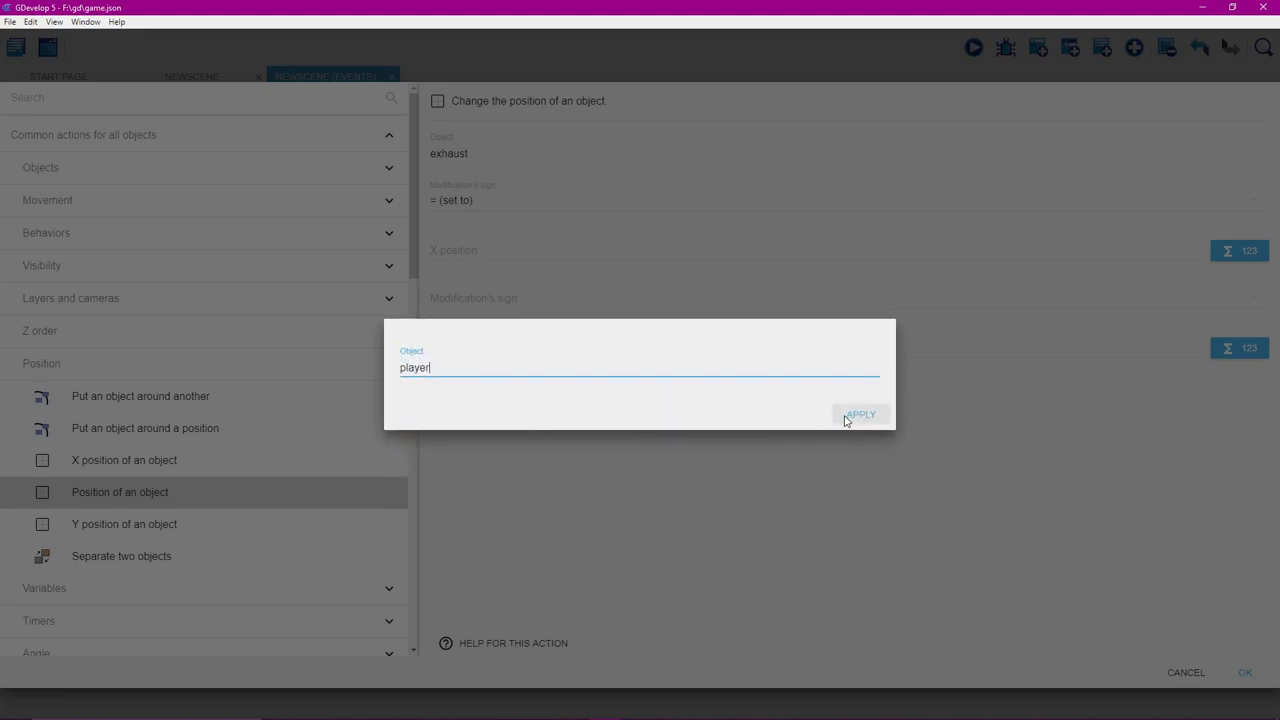
click(855, 414)
Set the action's Y position to = player.Y() with the Y position expression and confirm the action.
click(523, 302)
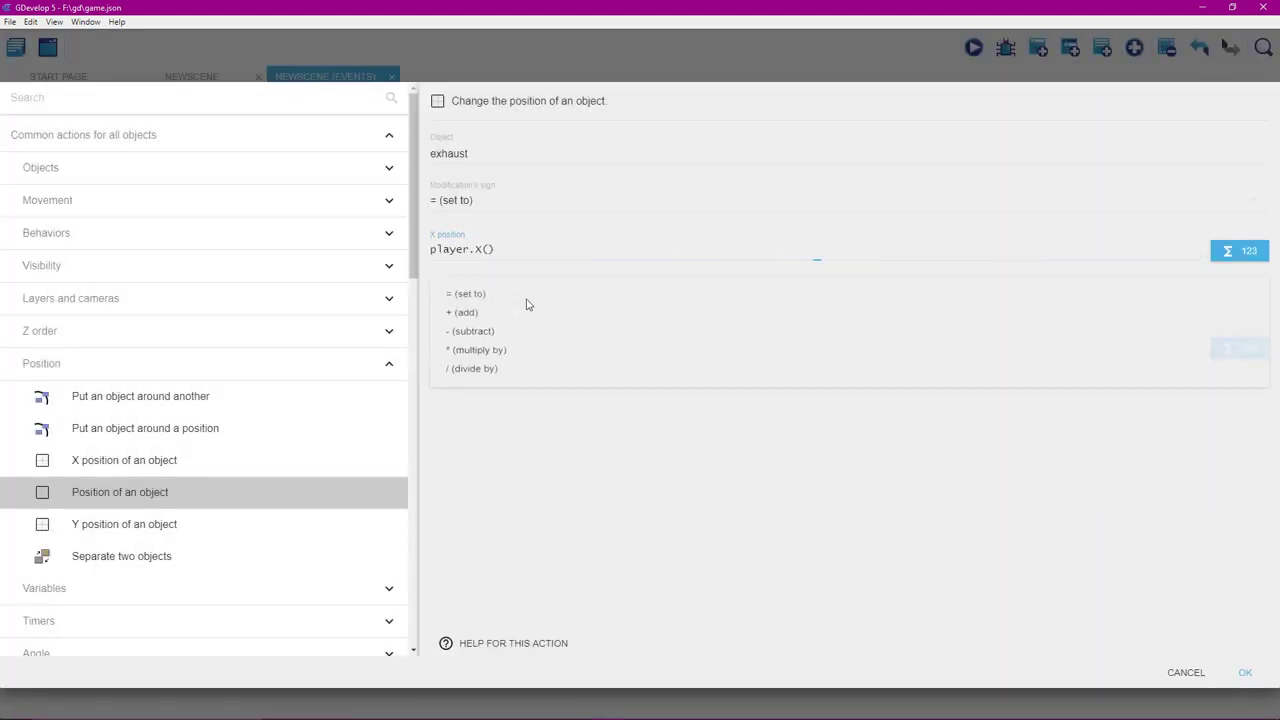
click(517, 300)
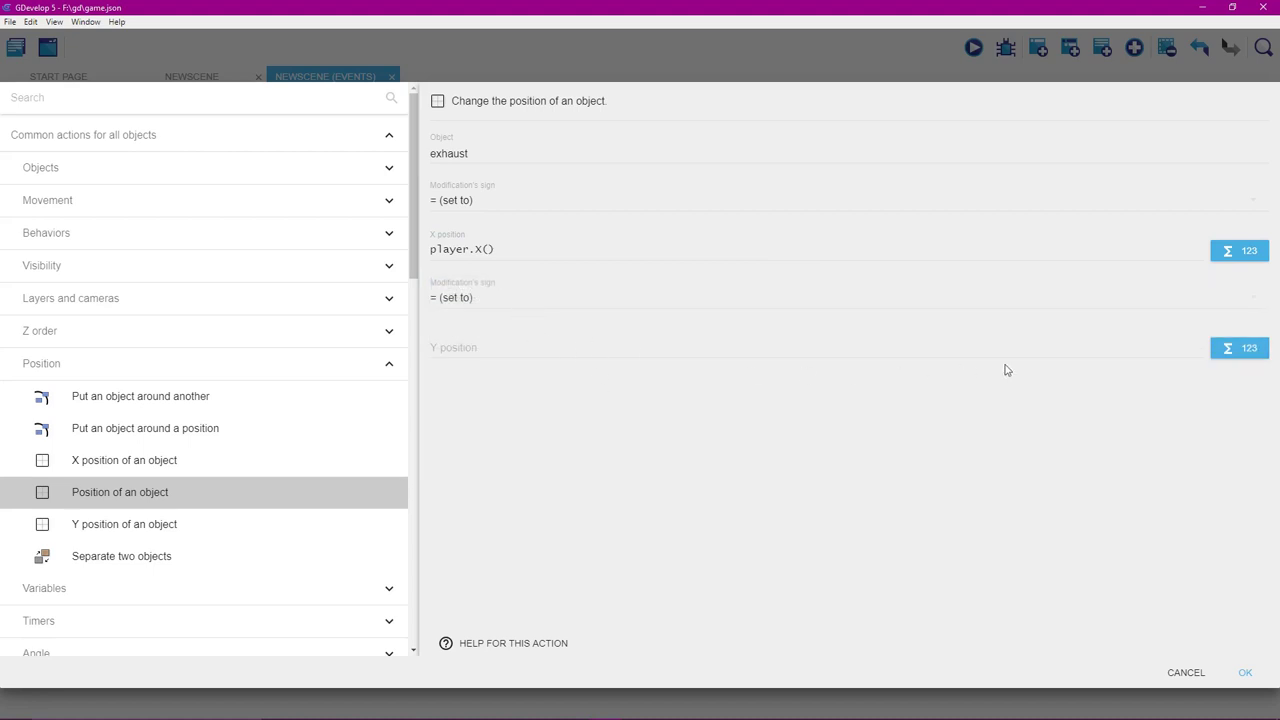
click(1225, 348)
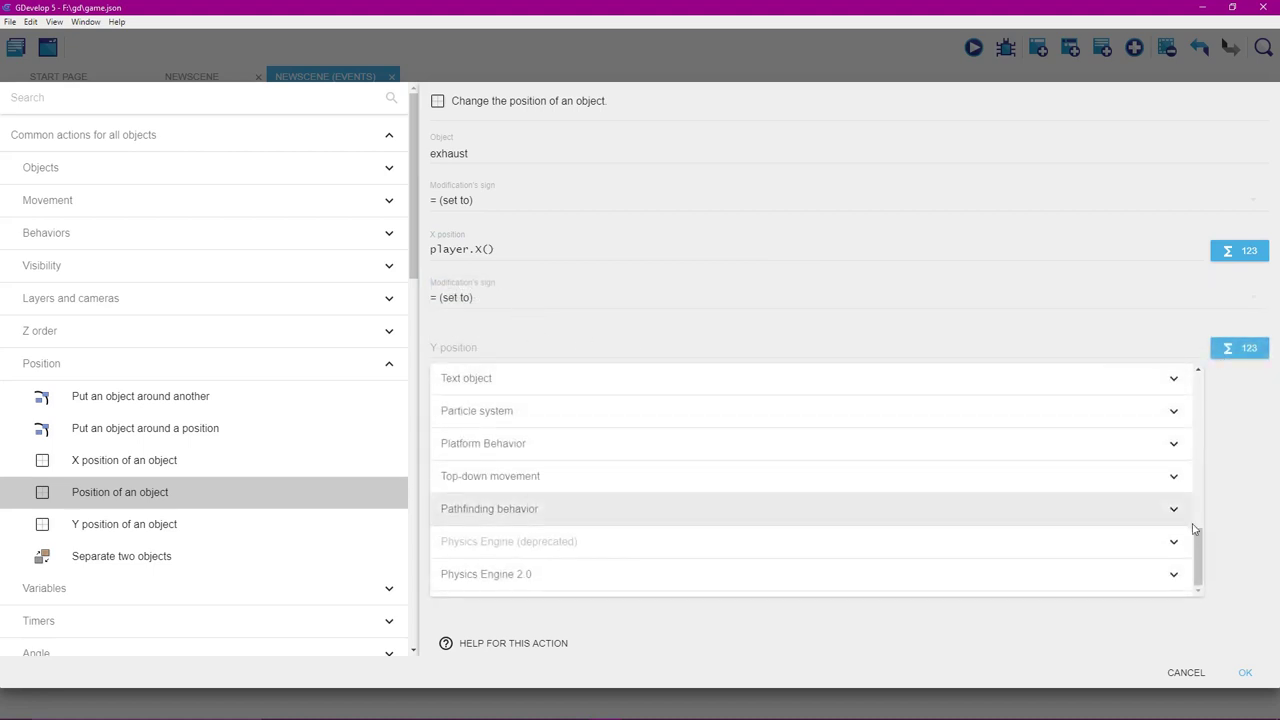
drag(1198, 543, 1183, 363)
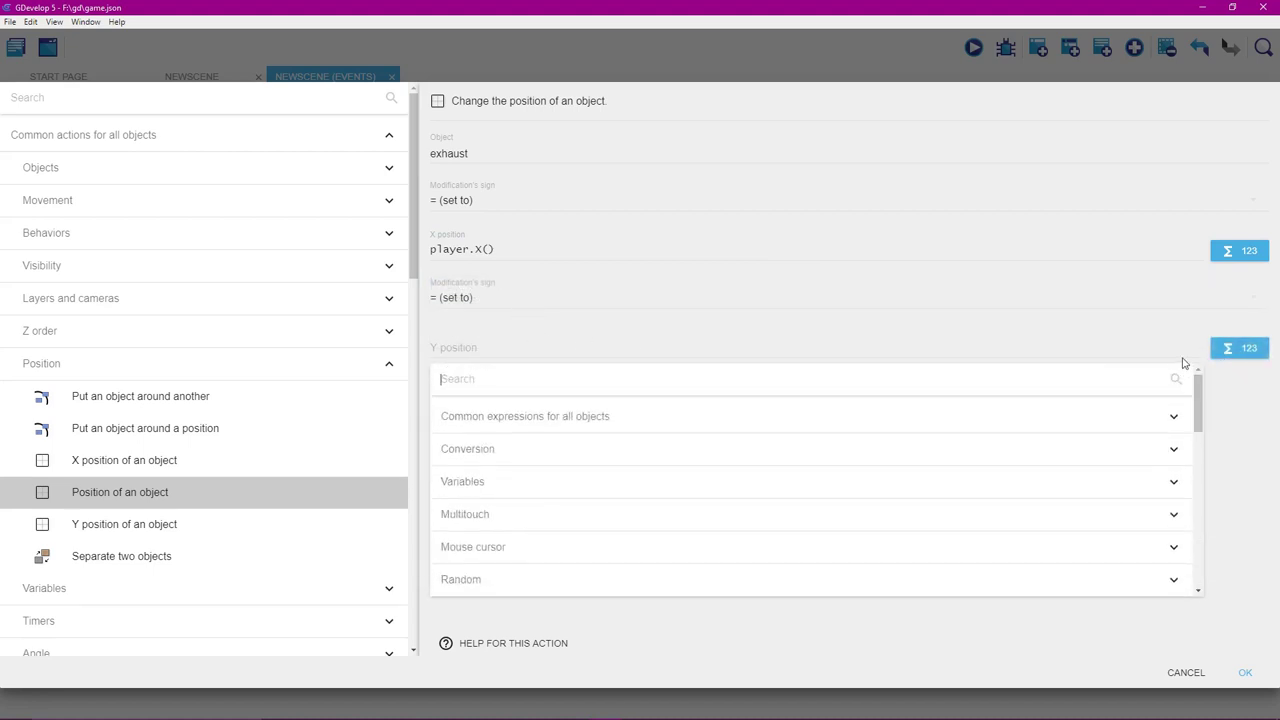
click(770, 424)
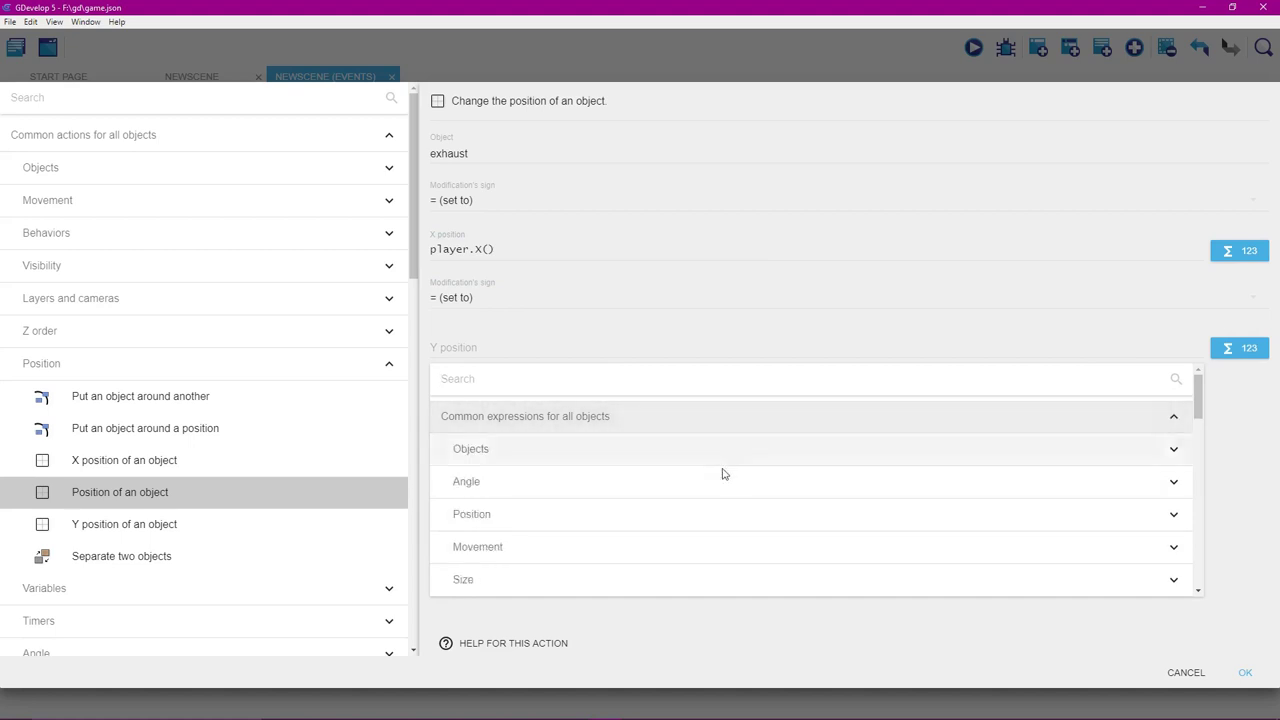
click(677, 515)
scroll(694, 530, down, 1)
click(677, 576)
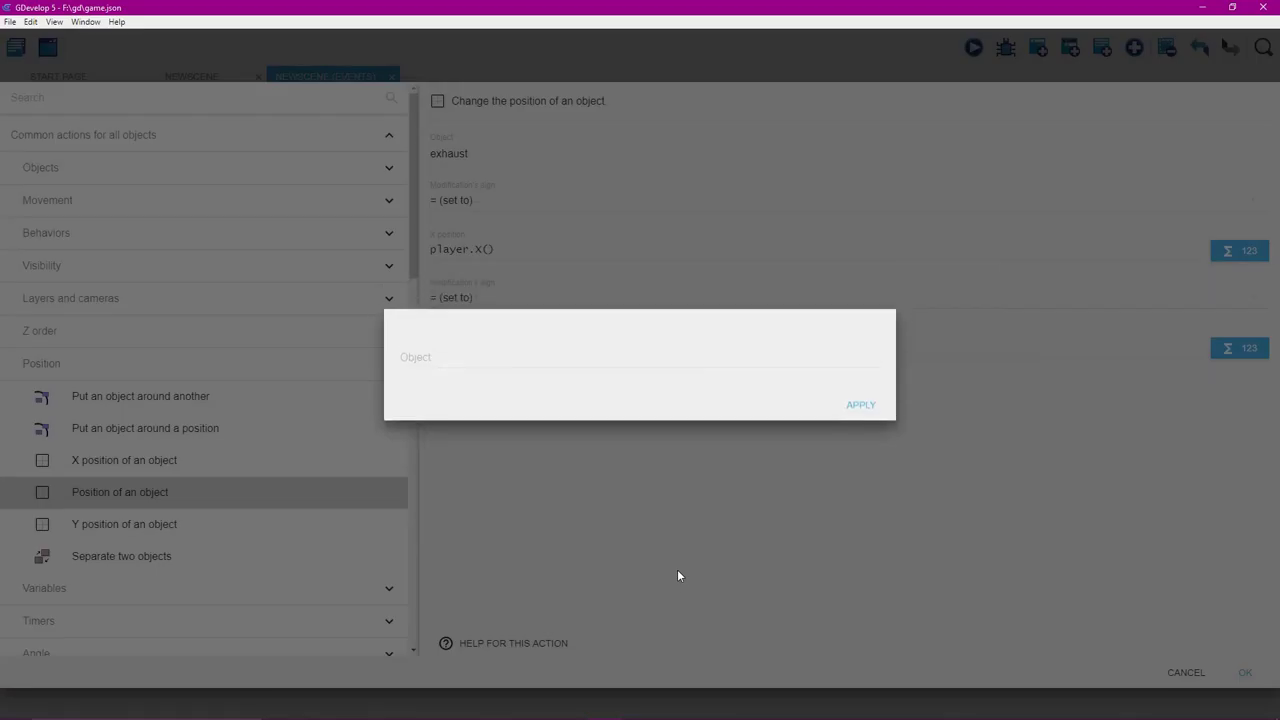
click(476, 368)
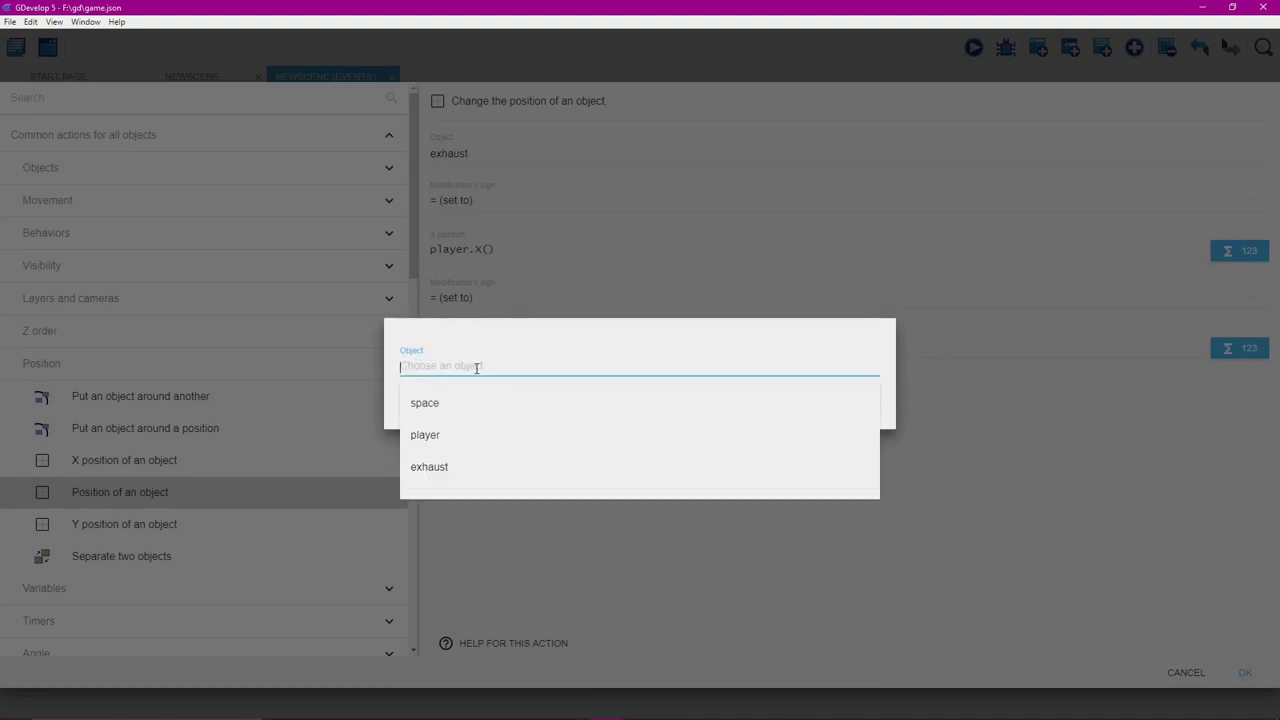
click(484, 430)
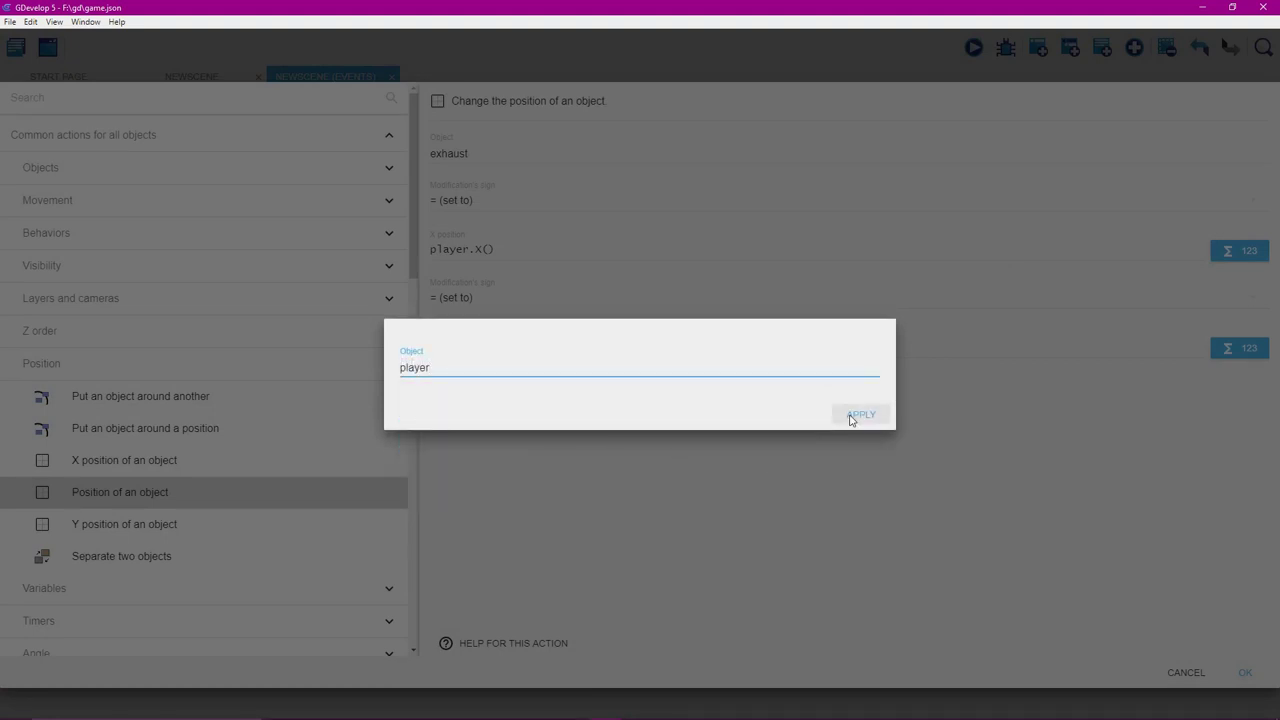
click(852, 416)
click(1242, 672)
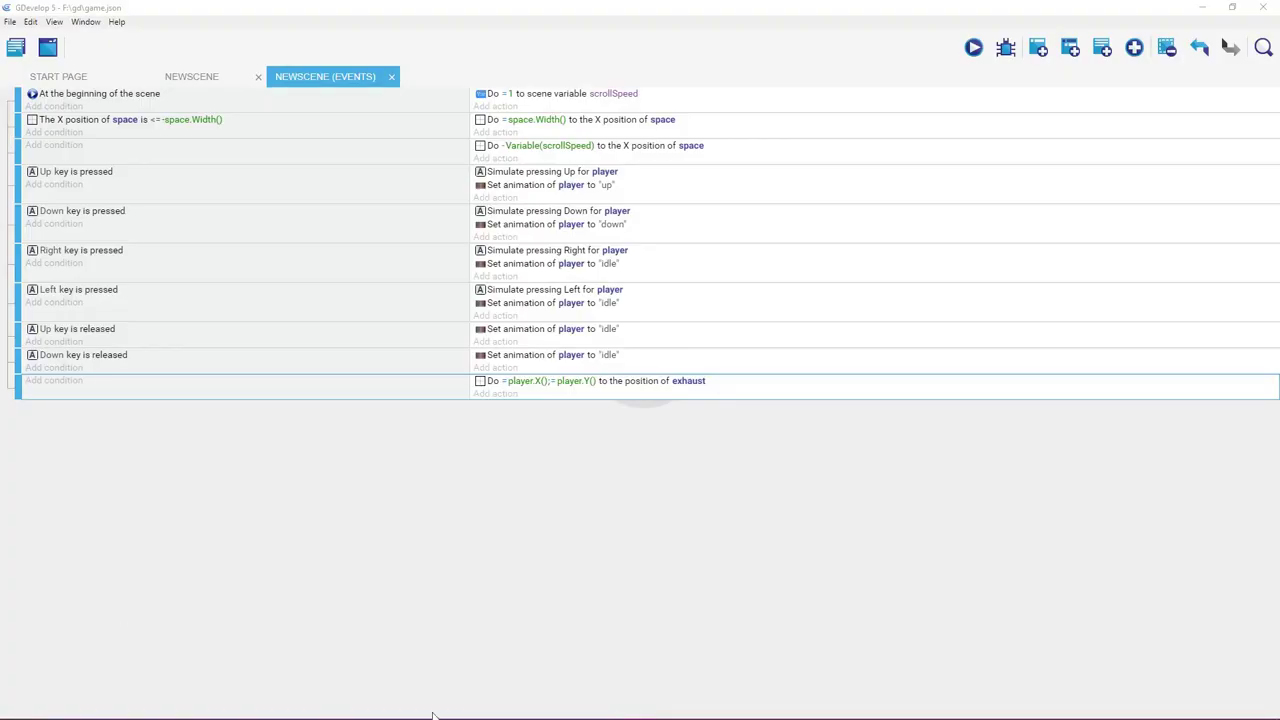
Reopen the exhaust position action and change its X position expression to player.PointX("ePoint").
click(768, 632)
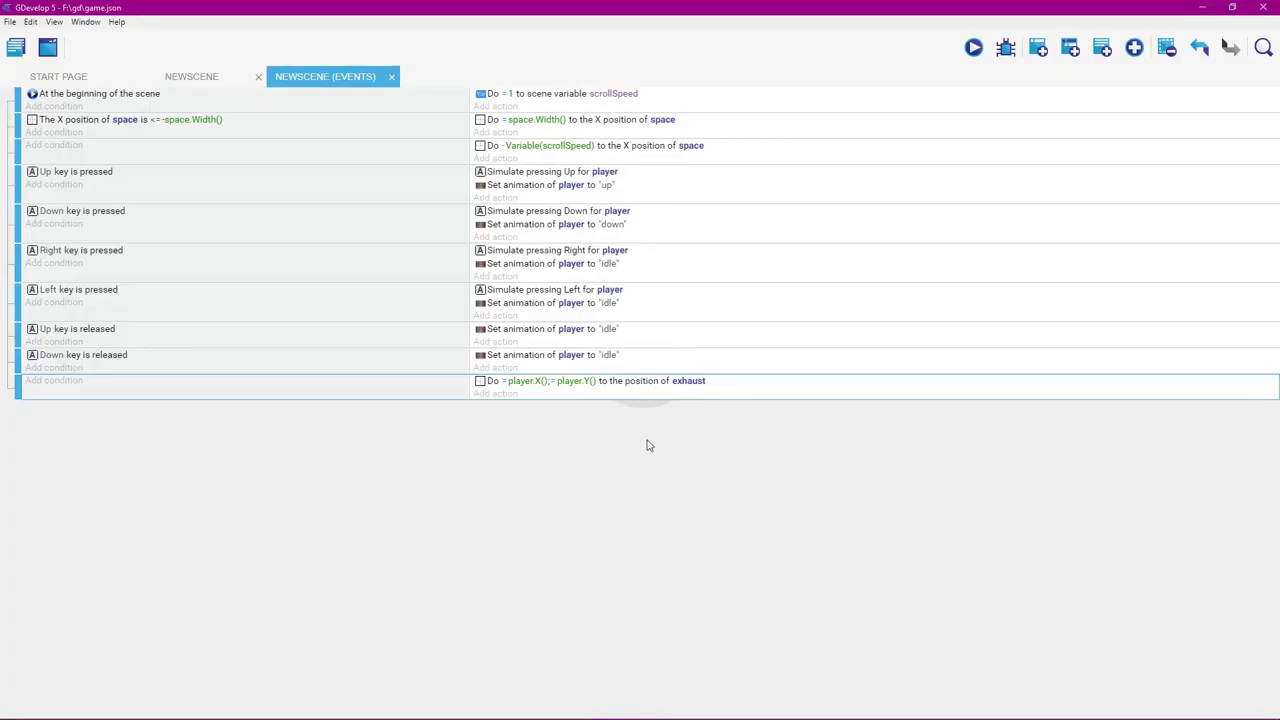
double_click(727, 387)
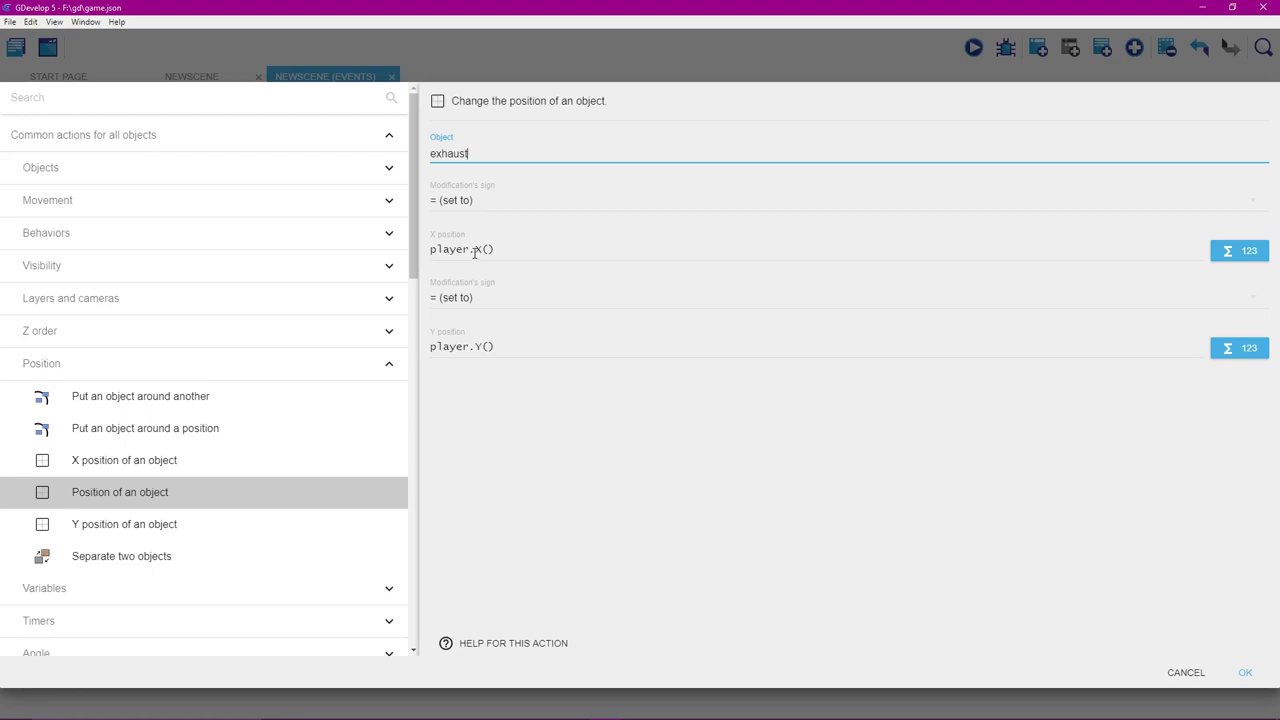
click(475, 250)
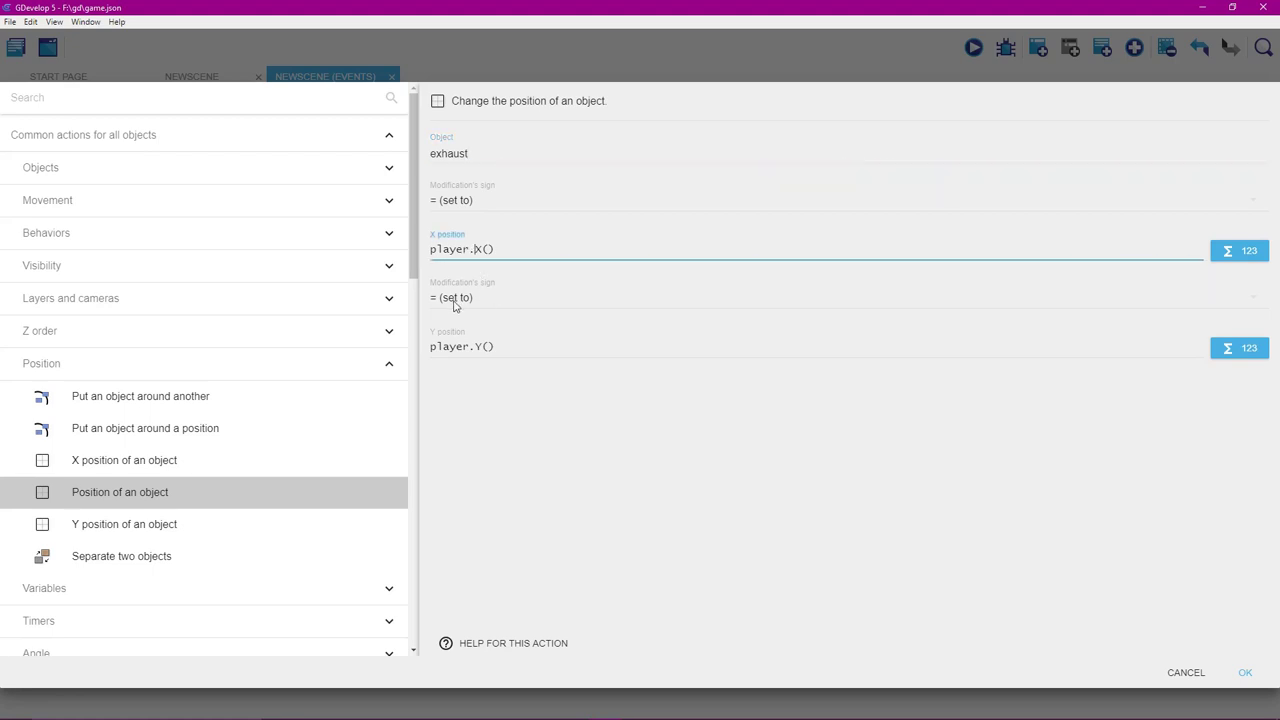
text(Point)
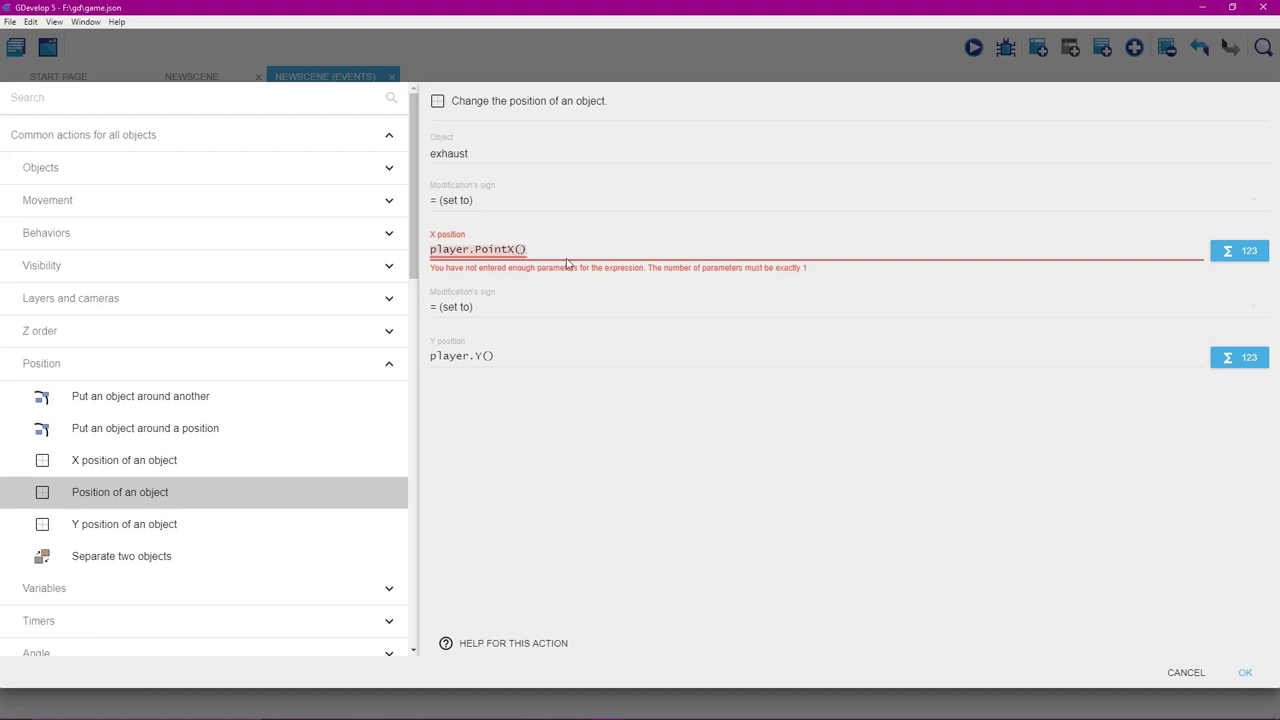
text("ePoint)
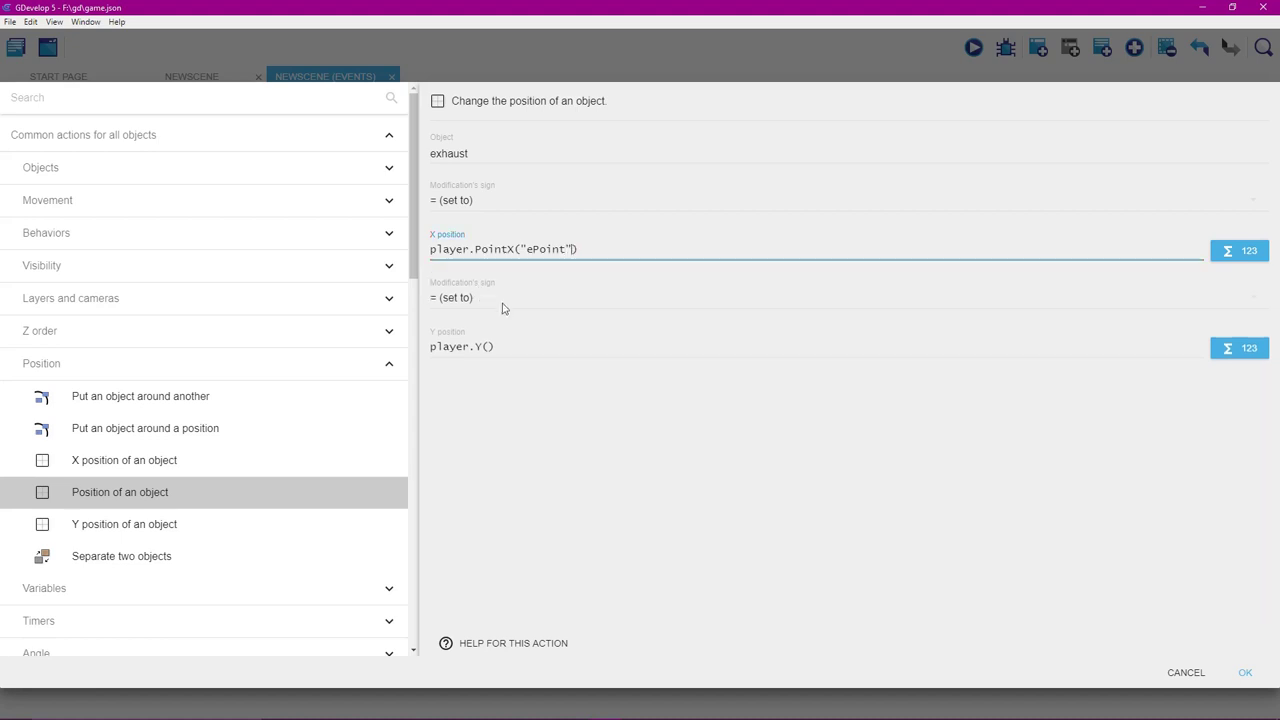
Set the exhaust action's Y position expression to player.PointY("ePoint"), confirm the action and save the project.
click(474, 348)
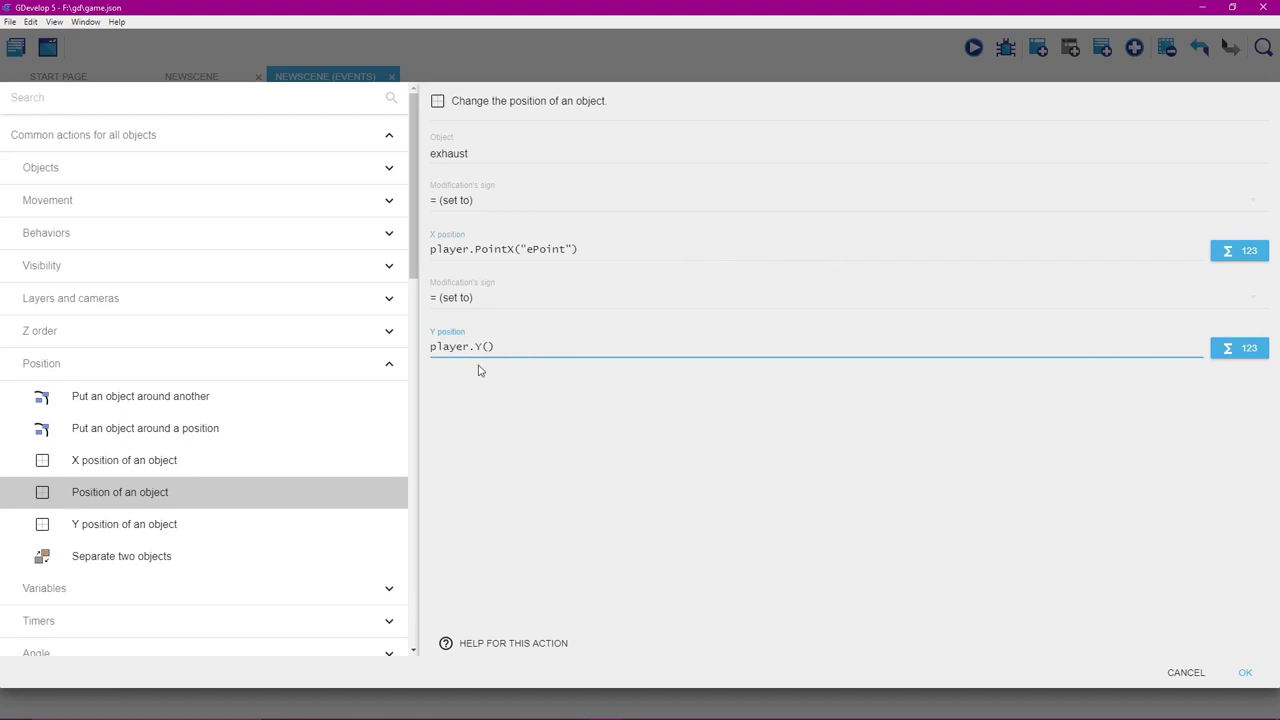
text(Poi)
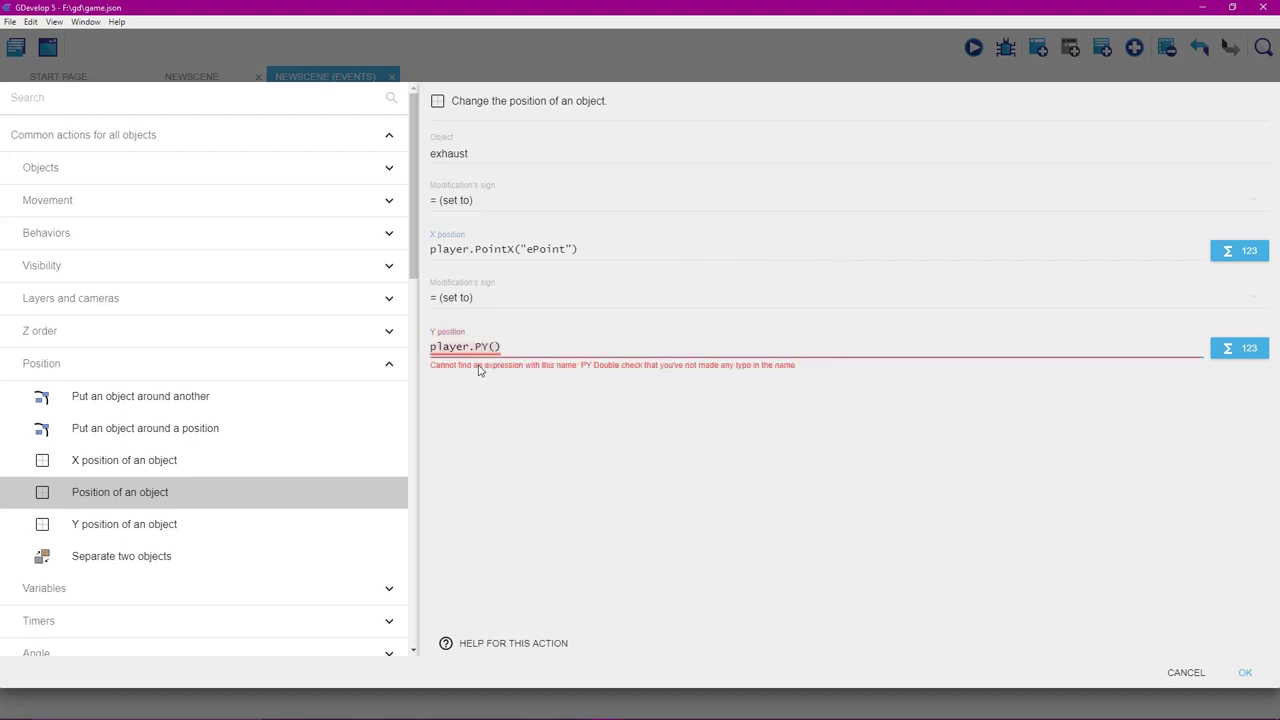
text(nt)
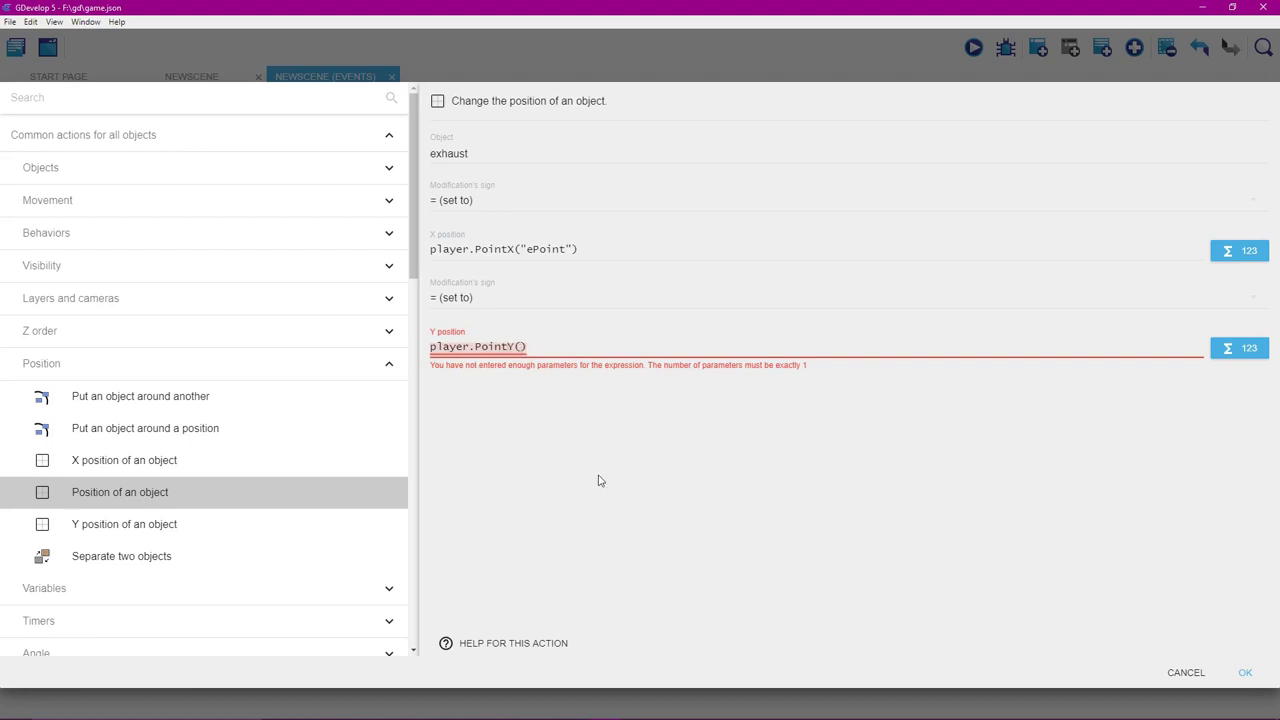
text(")
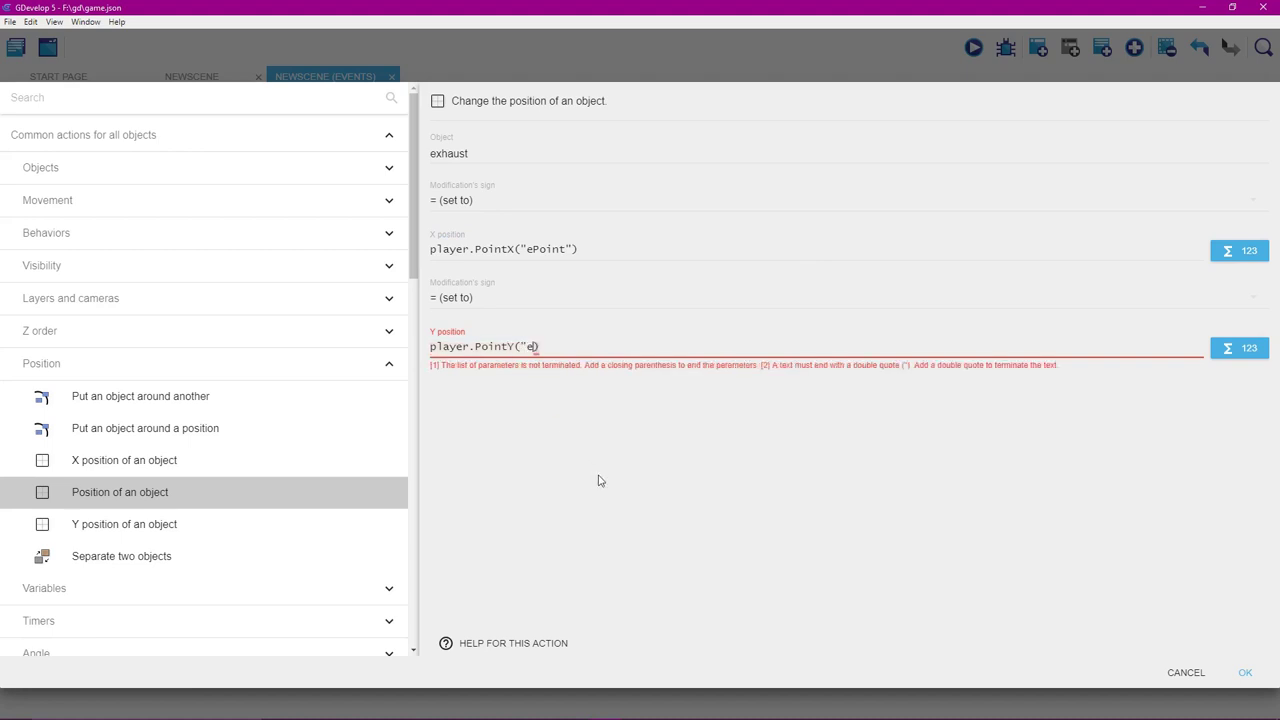
text(ePoint")
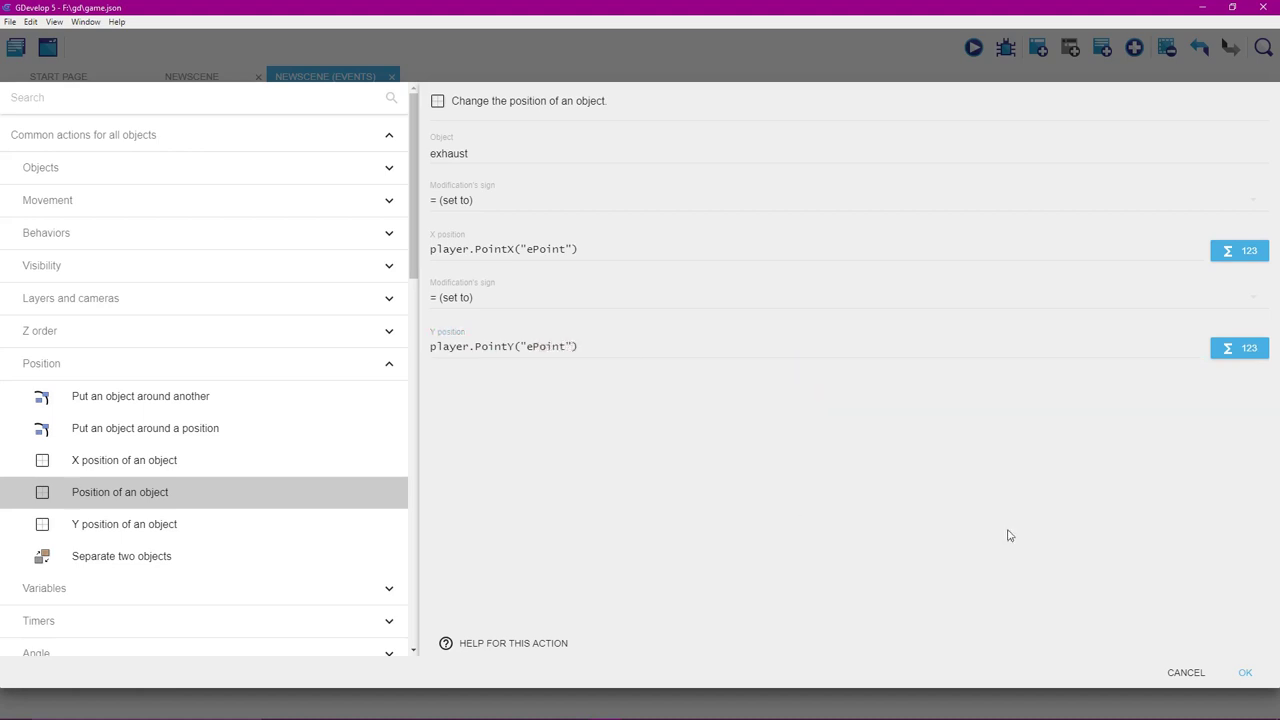
click(1245, 674)
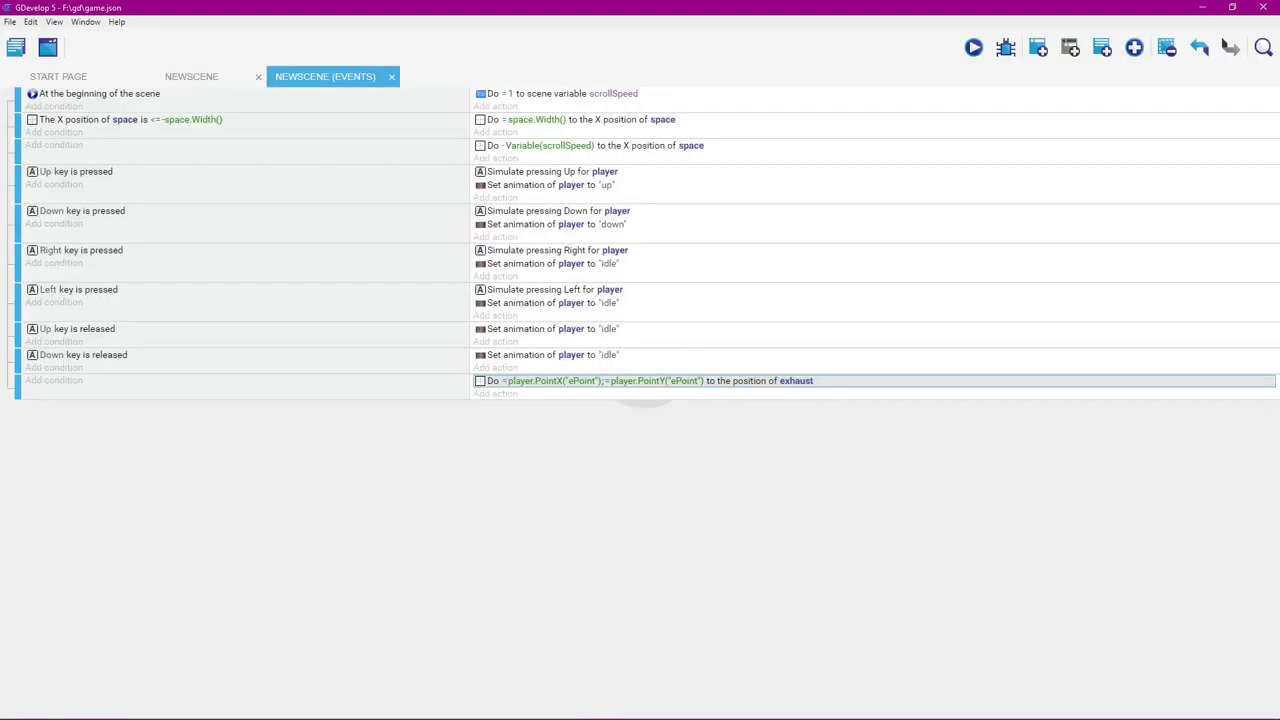
key(ctrl+s)
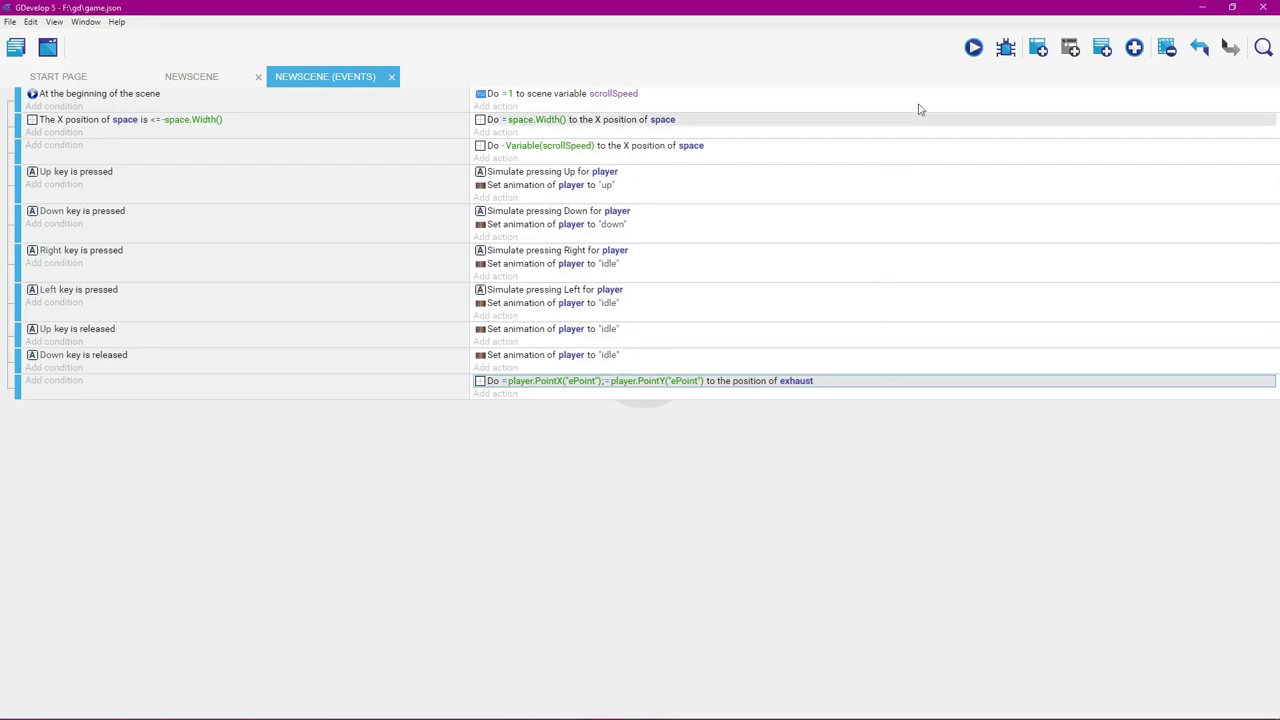
Preview the game, fly the ship in all four directions to check the exhaust trail, and close the preview.
click(973, 48)
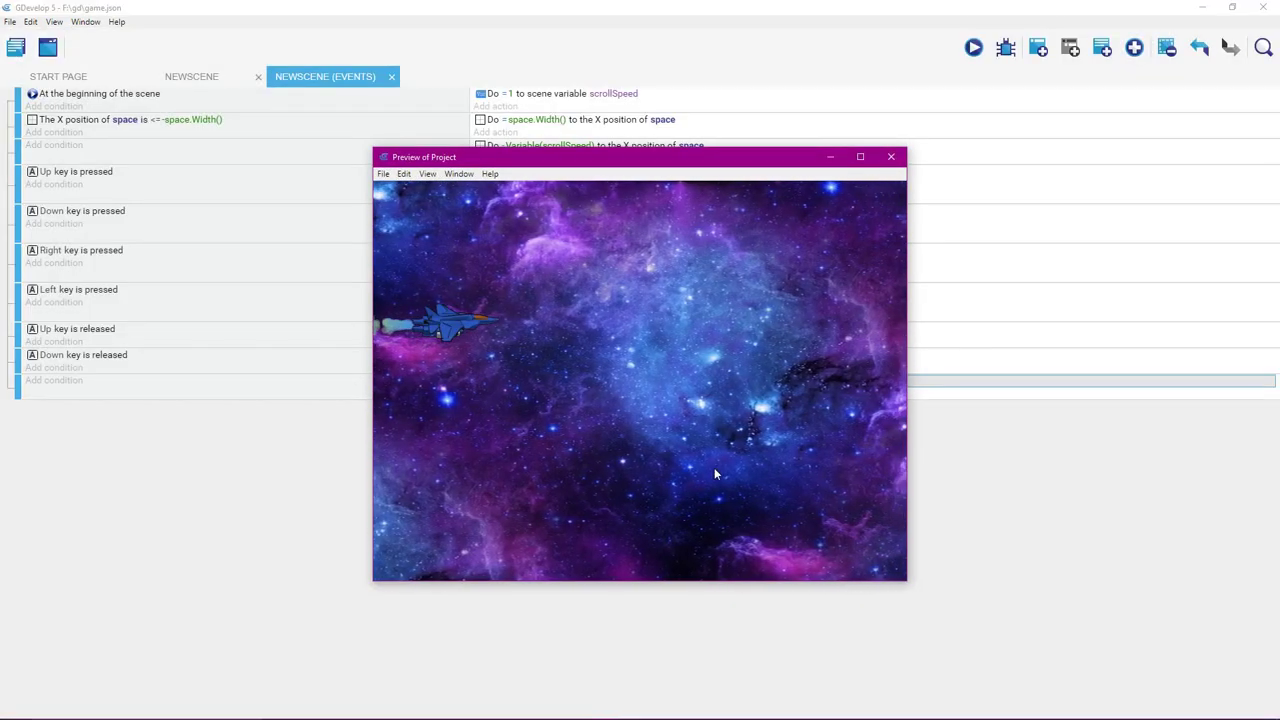
key(Right)
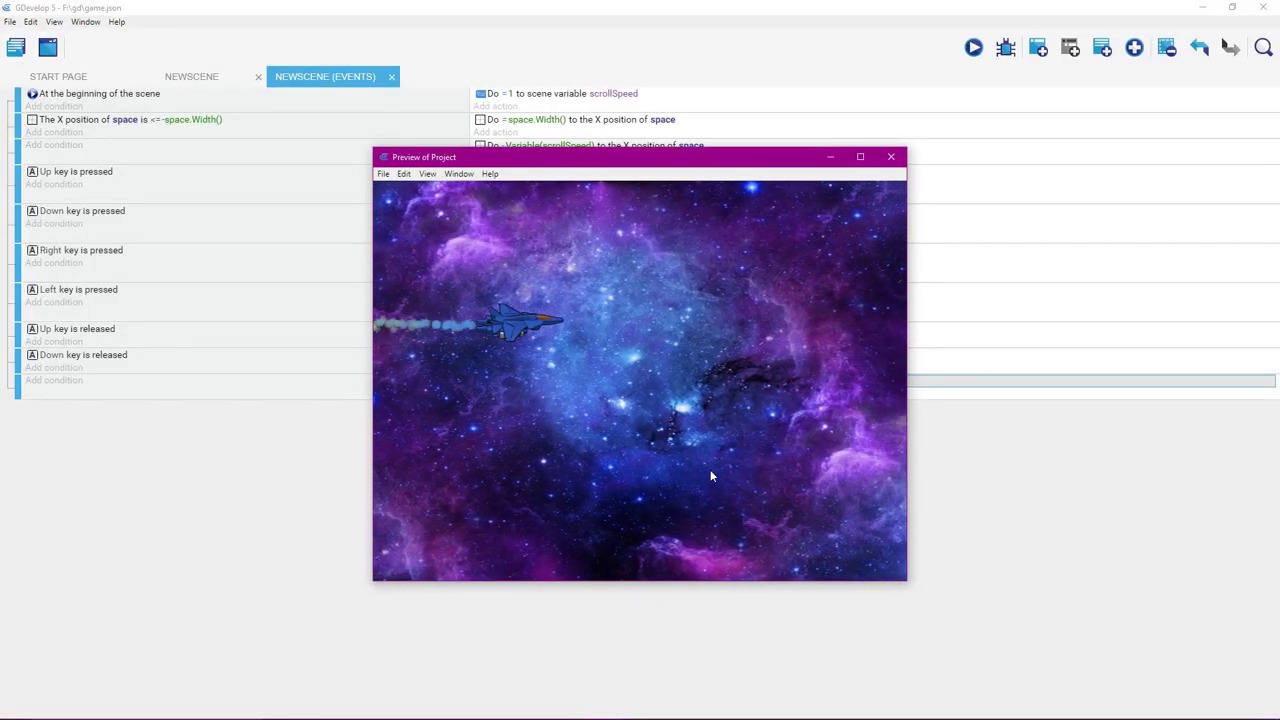
key(Up)
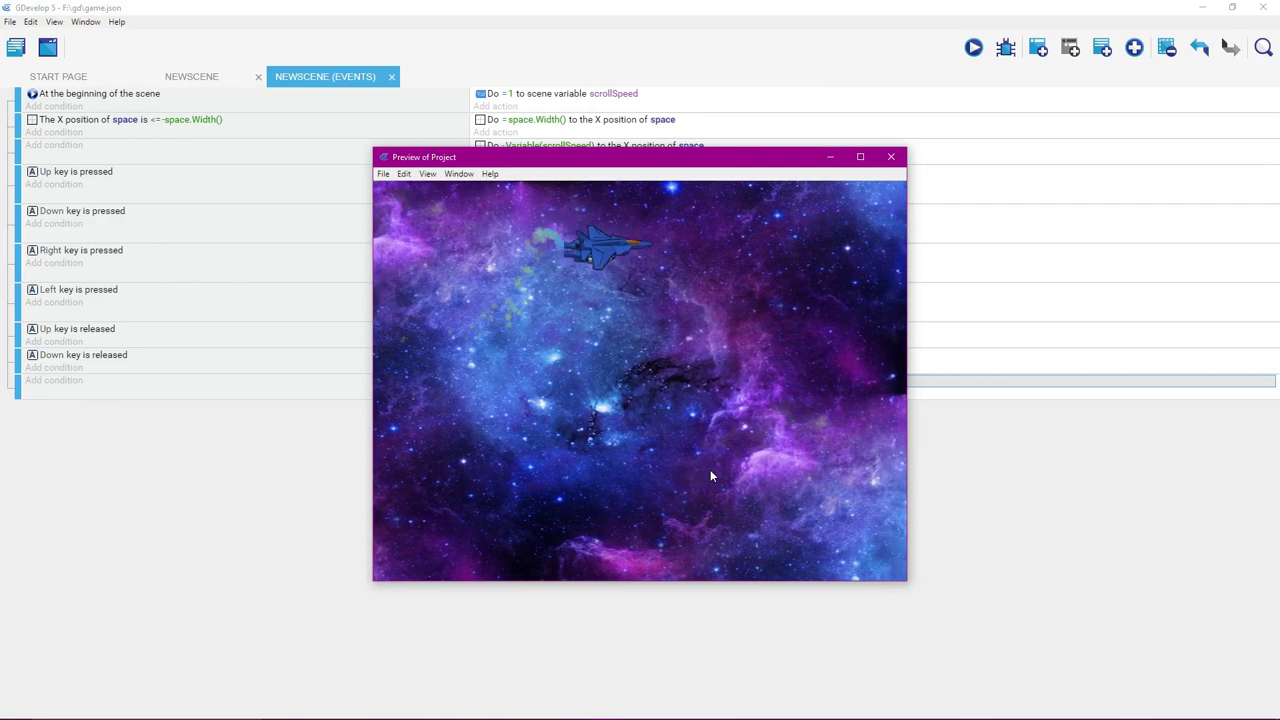
key(Down)
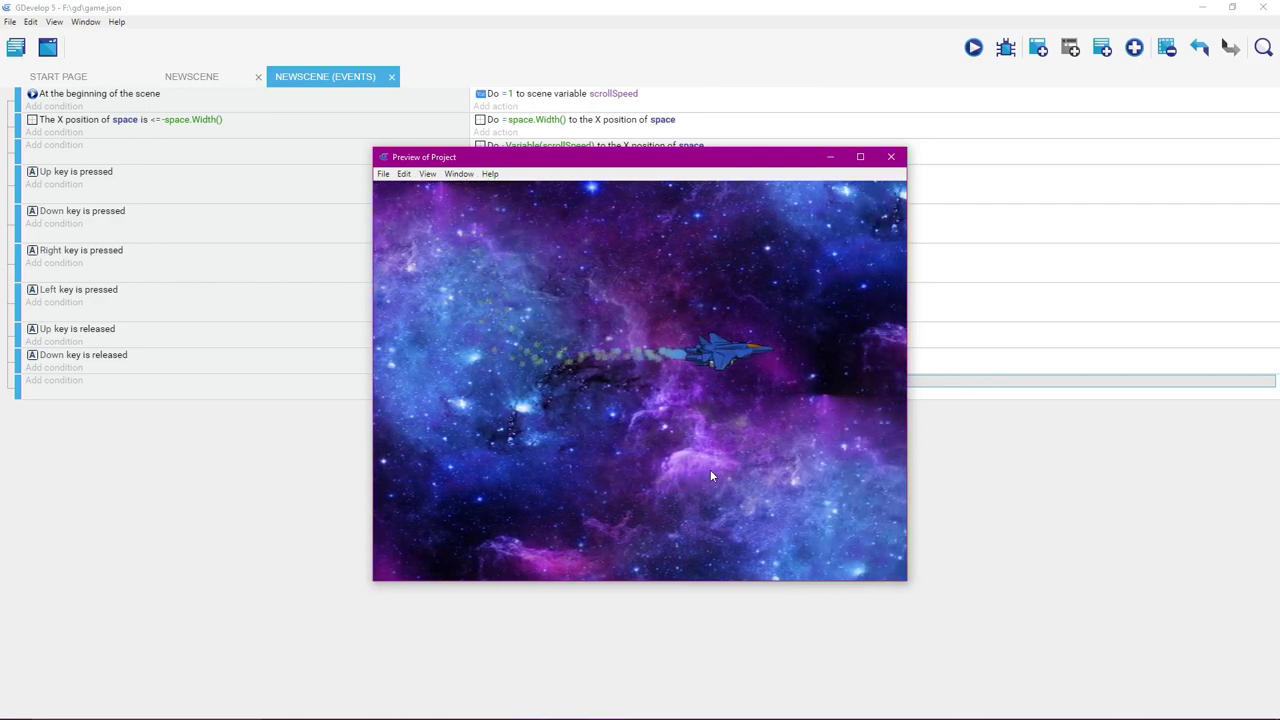
key(Left)
key(Up)
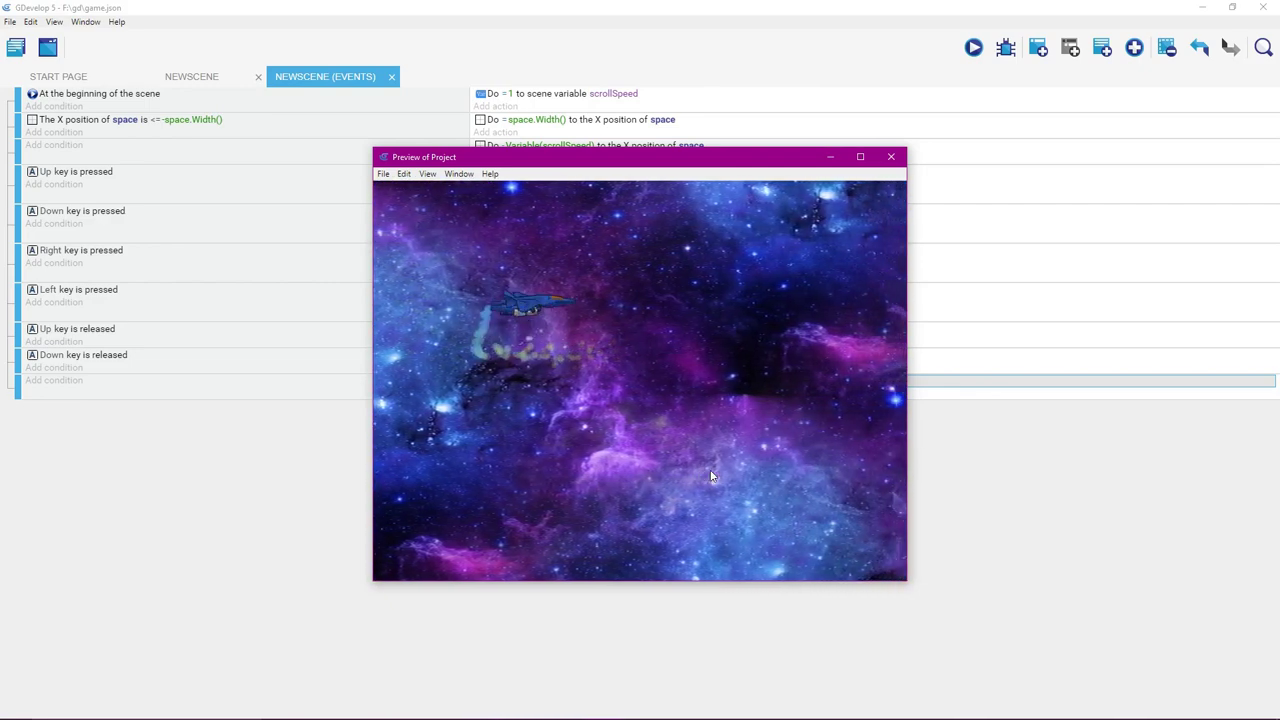
key(Down)
key(Right)
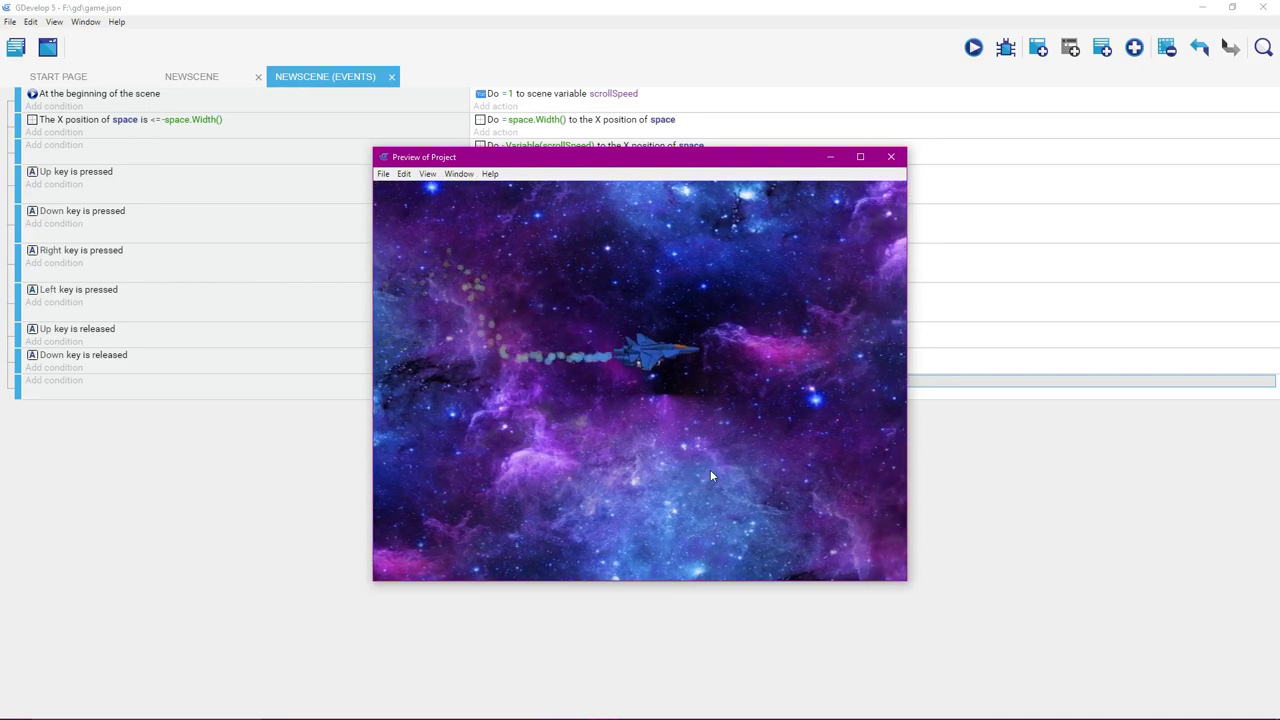
key(Up)
key(Left)
key(Down)
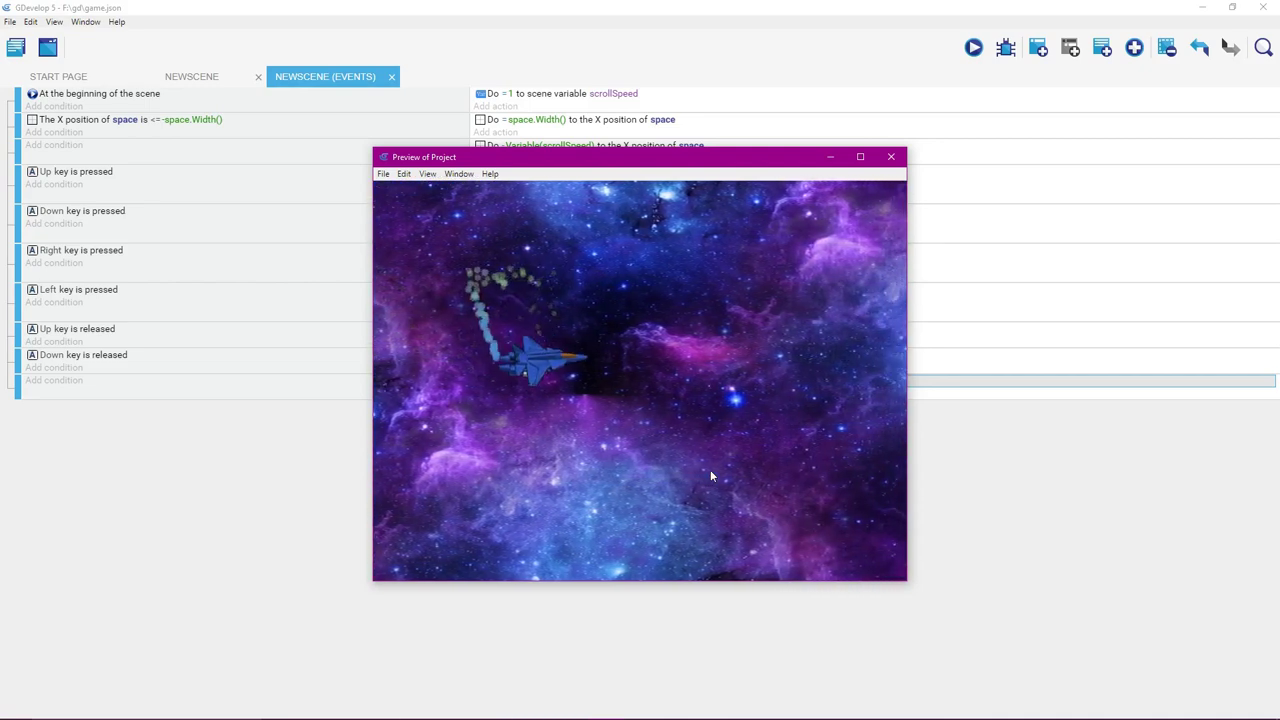
key(Up)
key(Right)
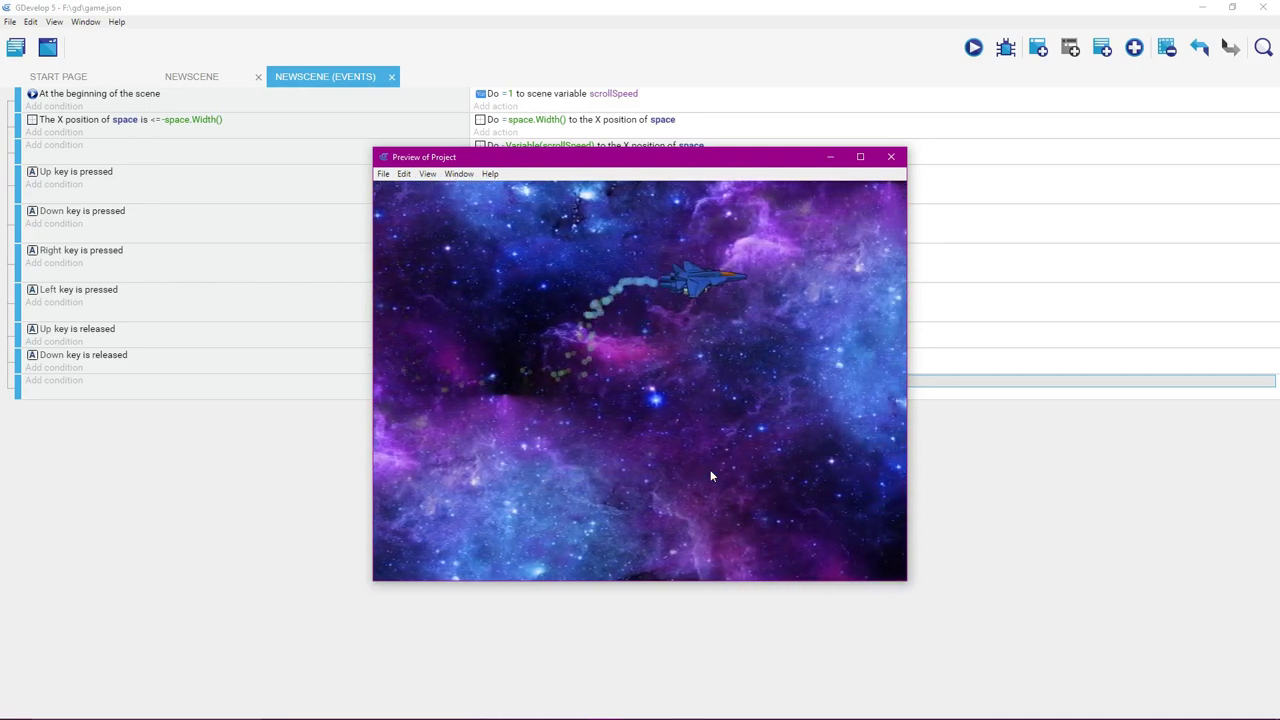
key(Down)
key(Left)
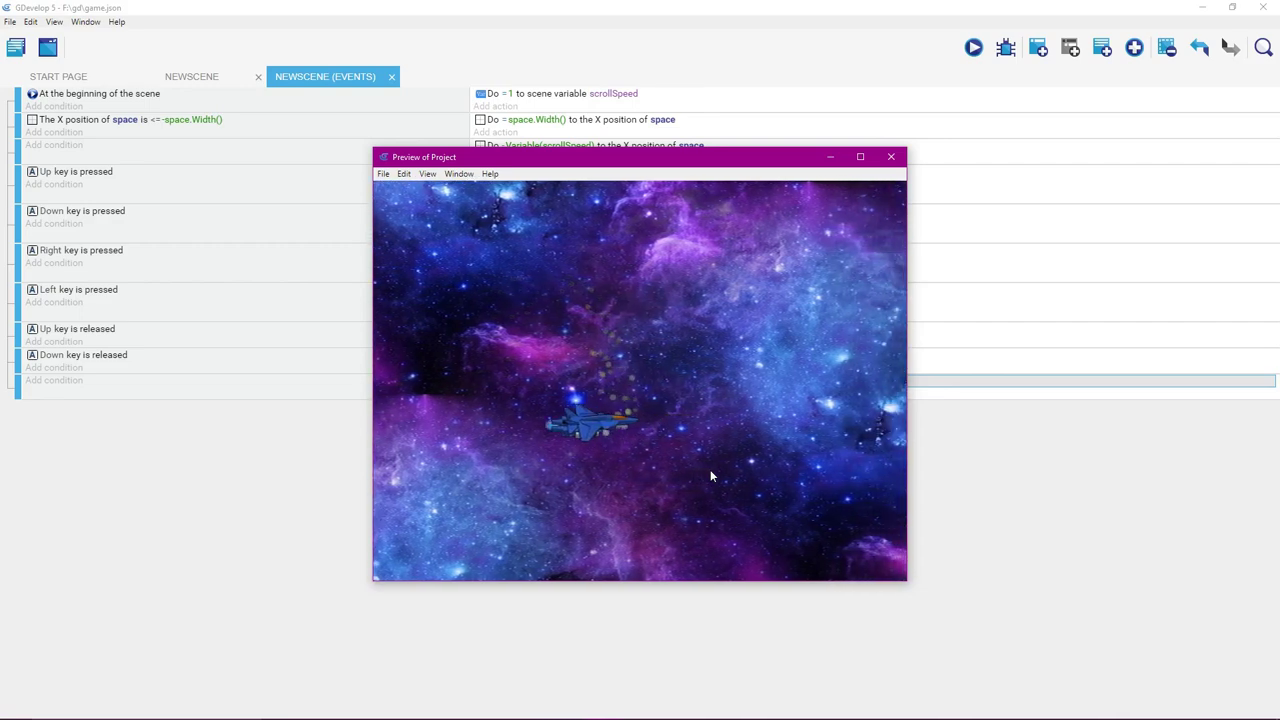
key(Up)
key(Right)
key(Down)
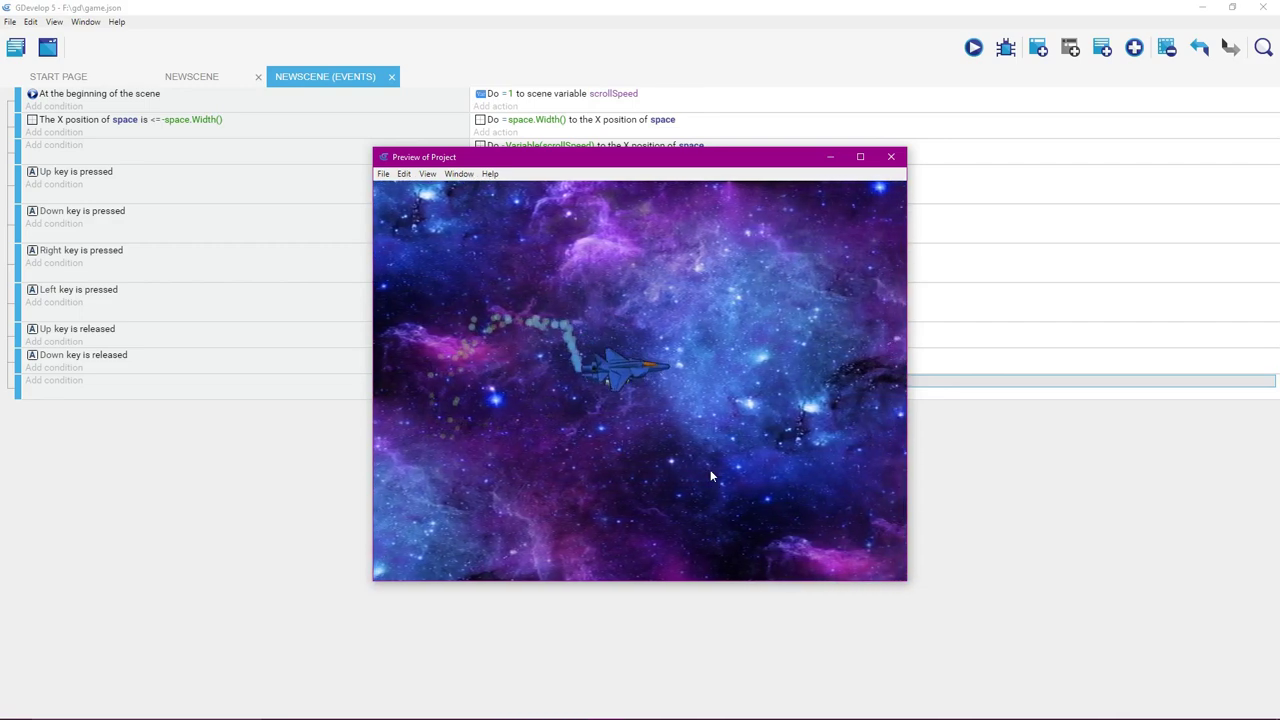
key(Left)
key(Up)
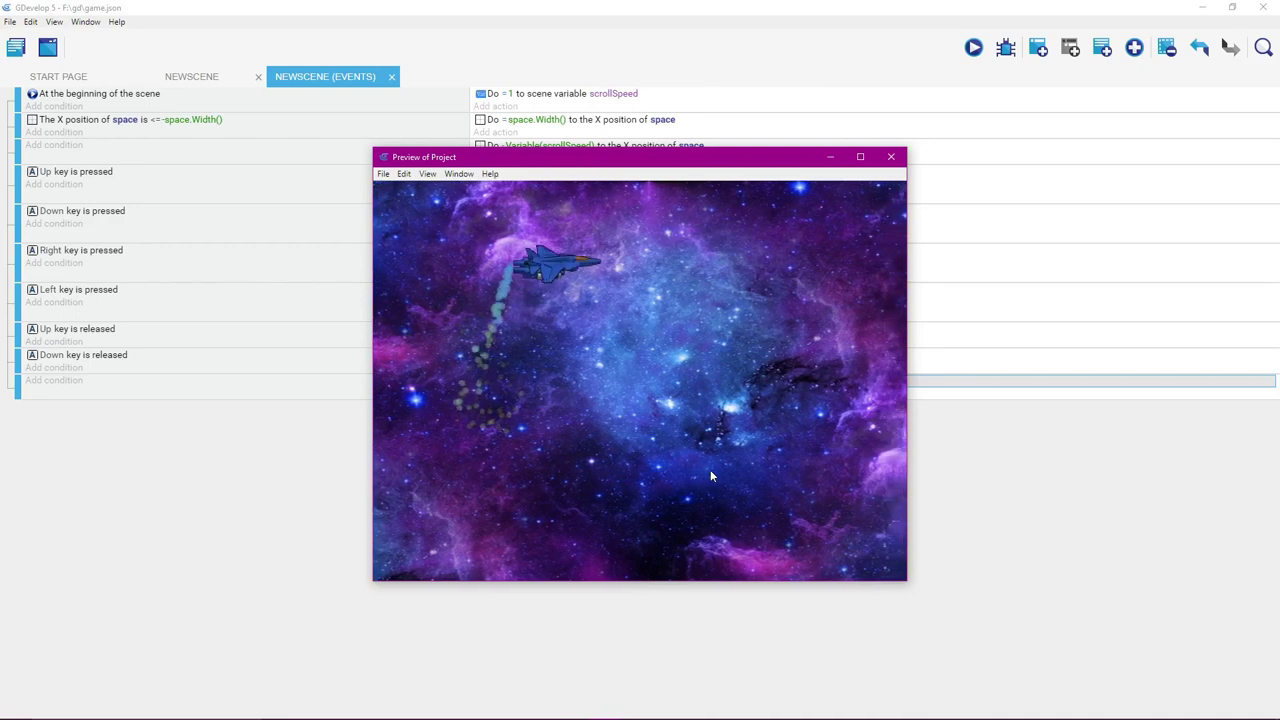
key(Down)
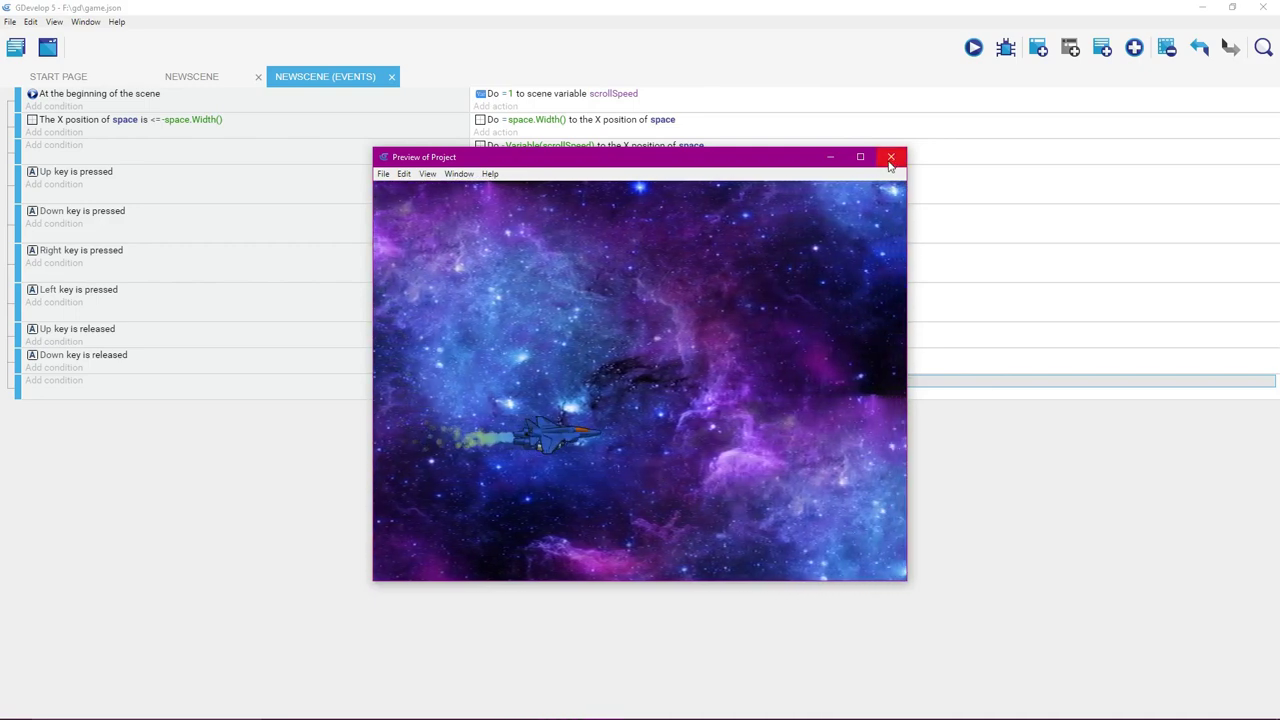
click(889, 160)
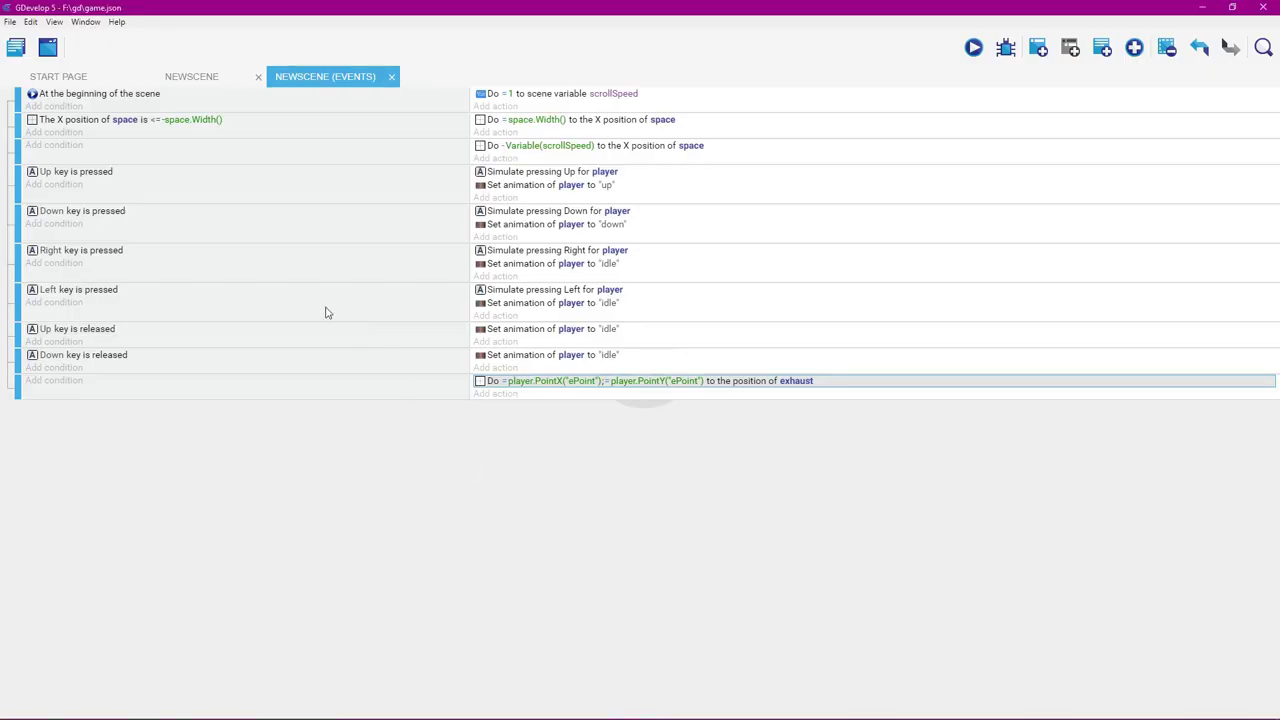
Inspect and compare the Z order of the exhaust and player instances in the NewScene layout.
click(191, 77)
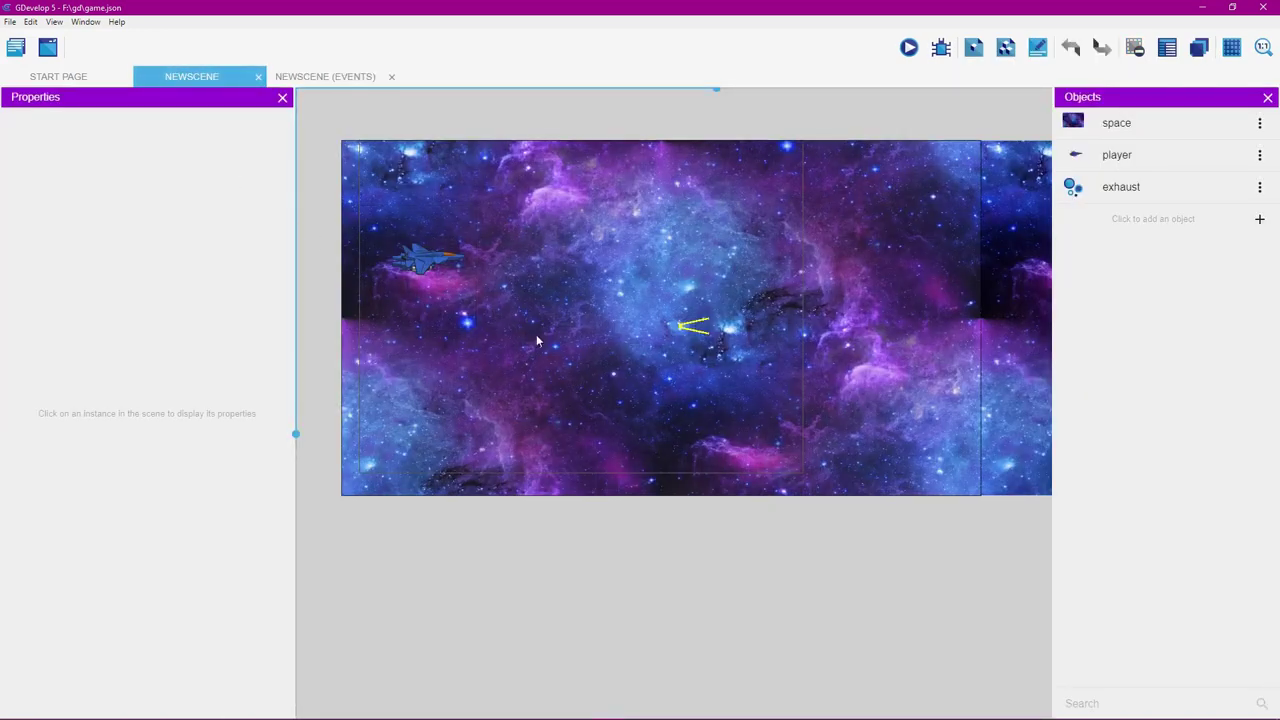
click(678, 327)
key(ctrl+s)
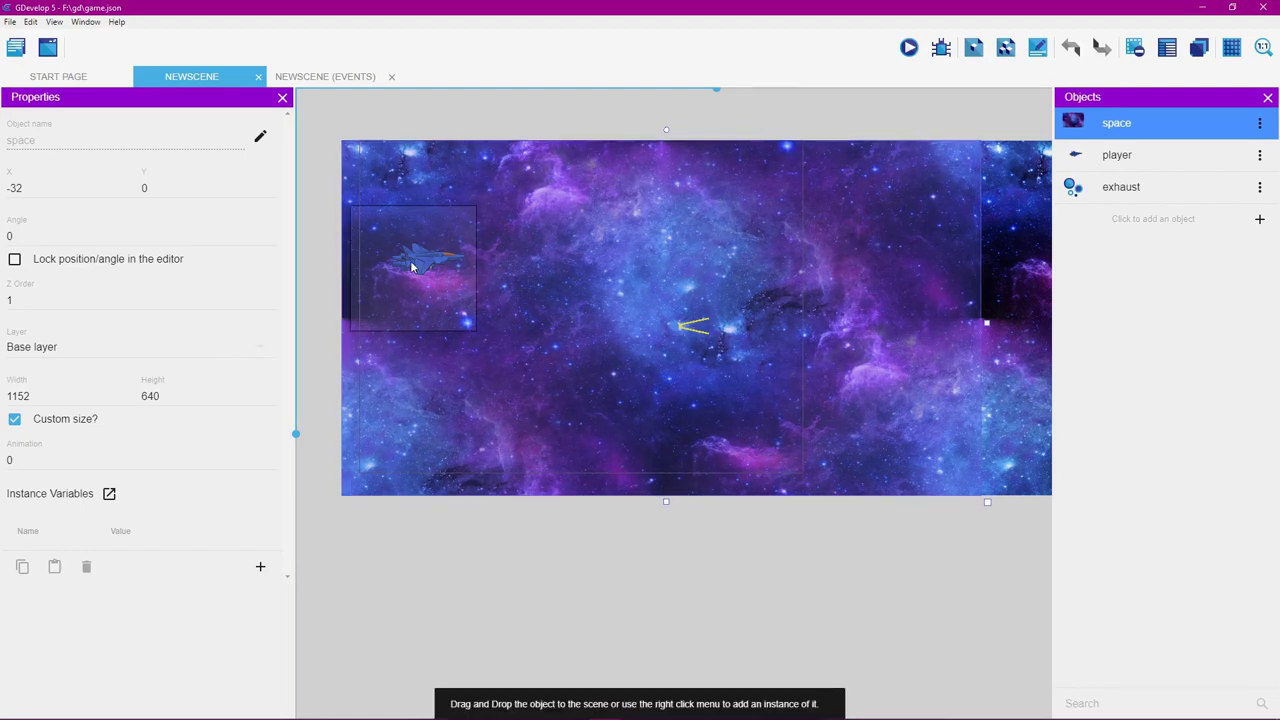
click(684, 326)
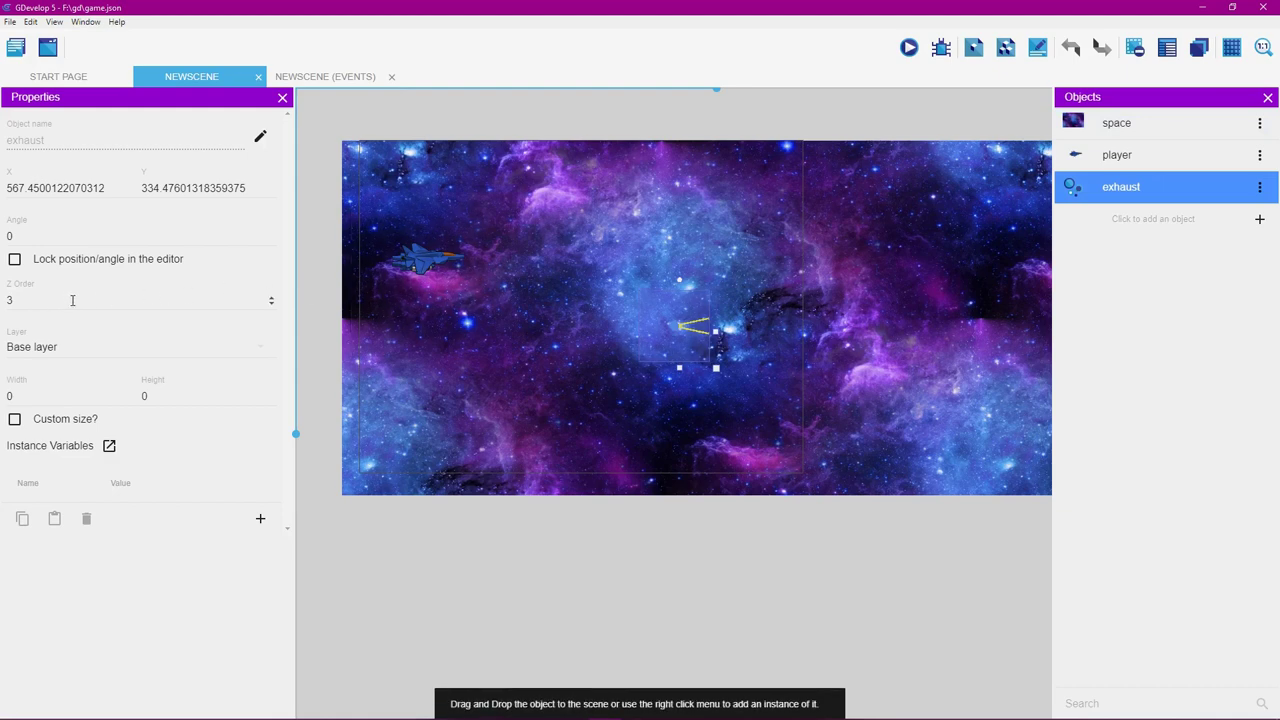
click(420, 262)
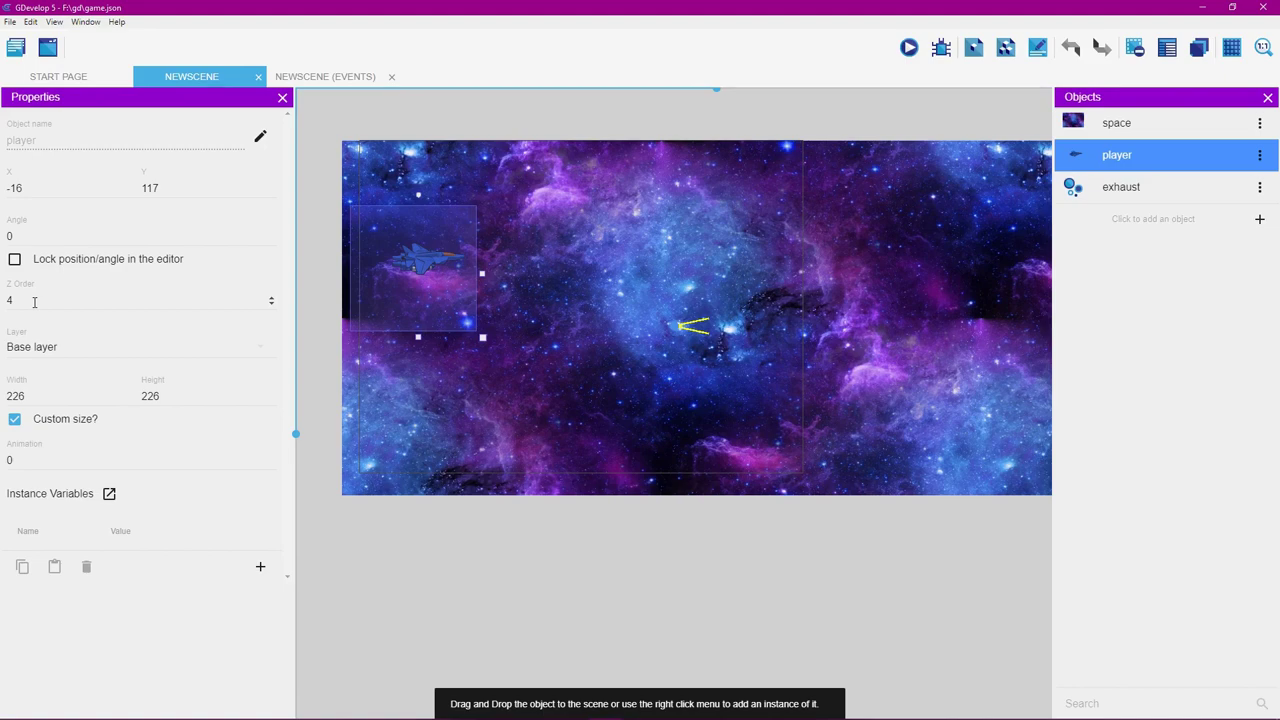
click(673, 327)
click(672, 327)
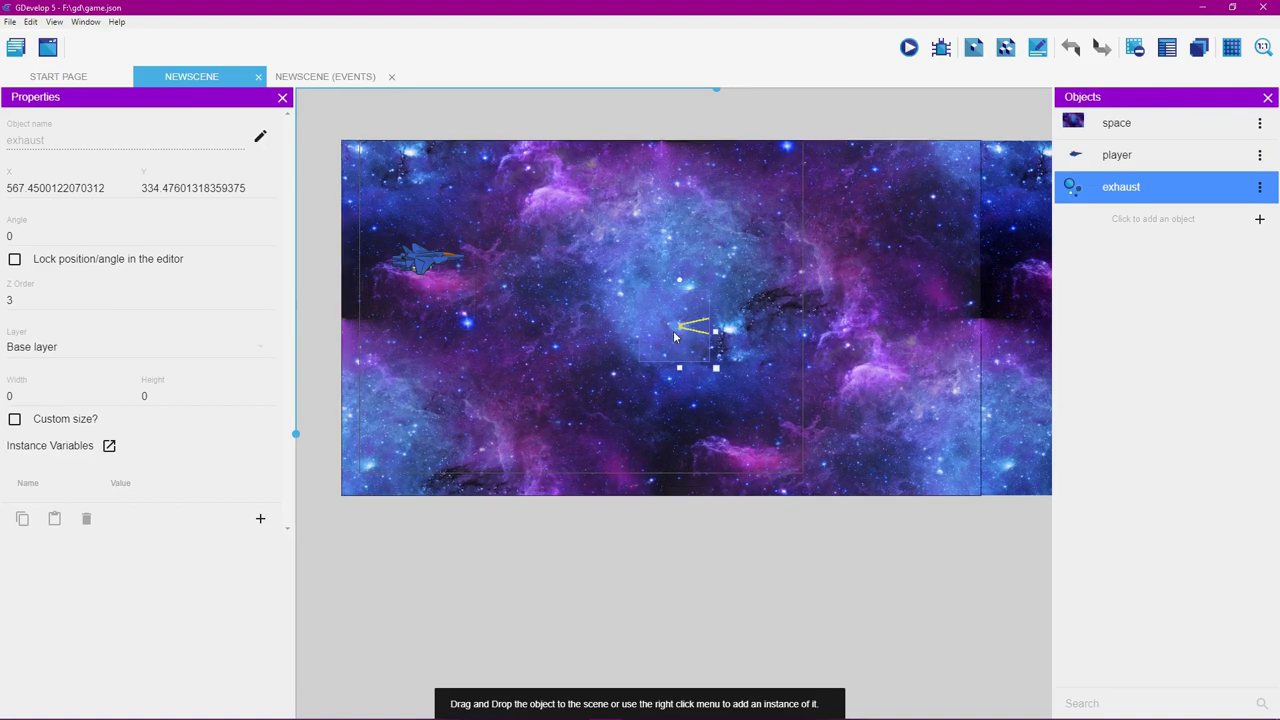
click(433, 264)
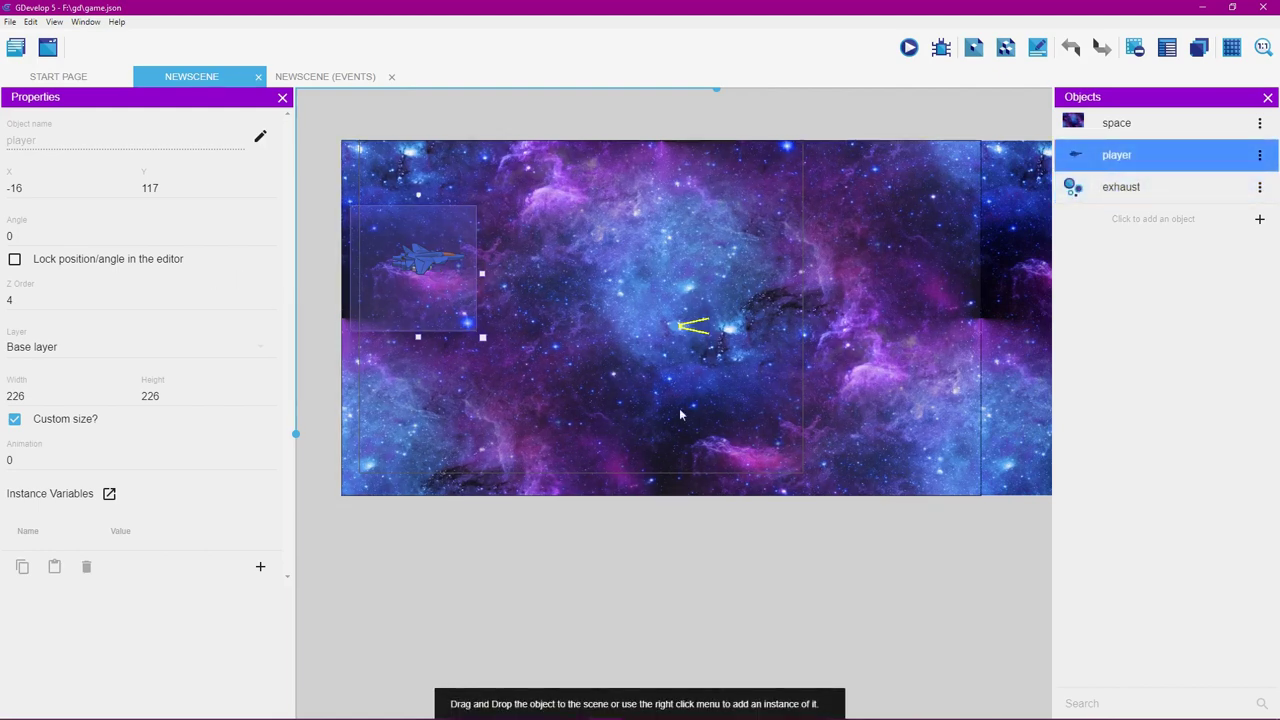
click(768, 571)
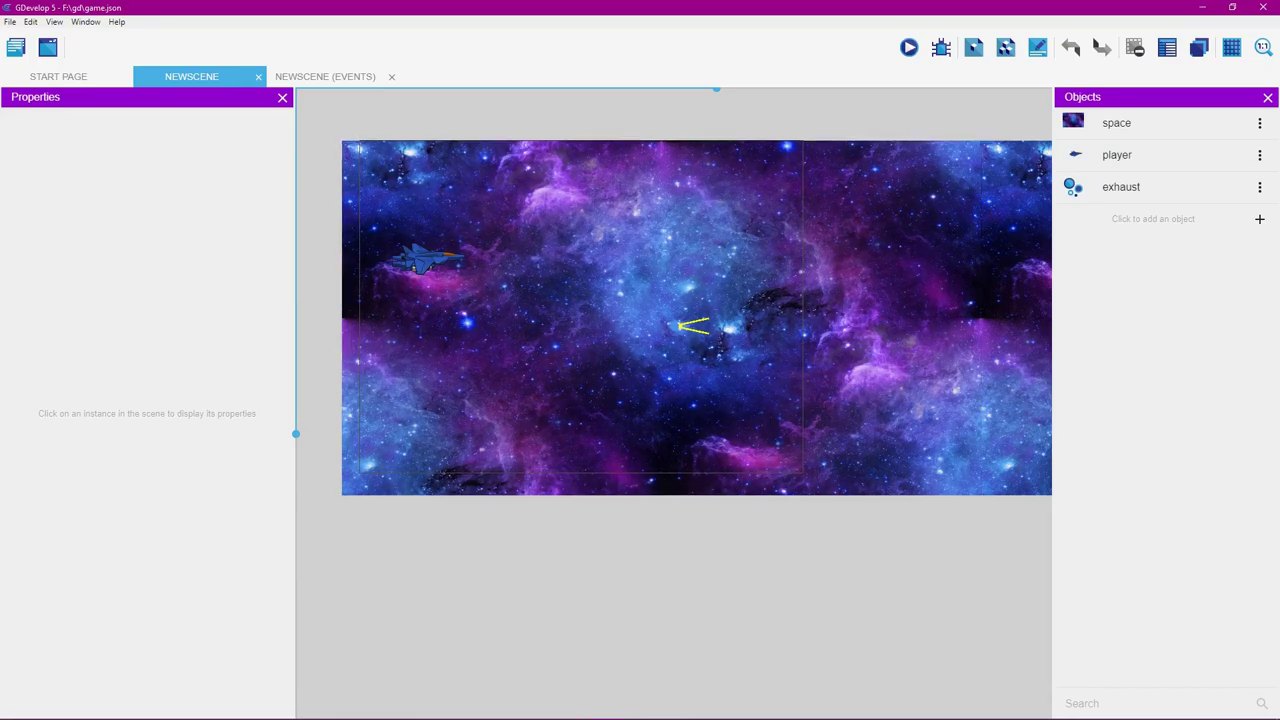
Save the project with nothing selected in the scene.
key(ctrl+s)
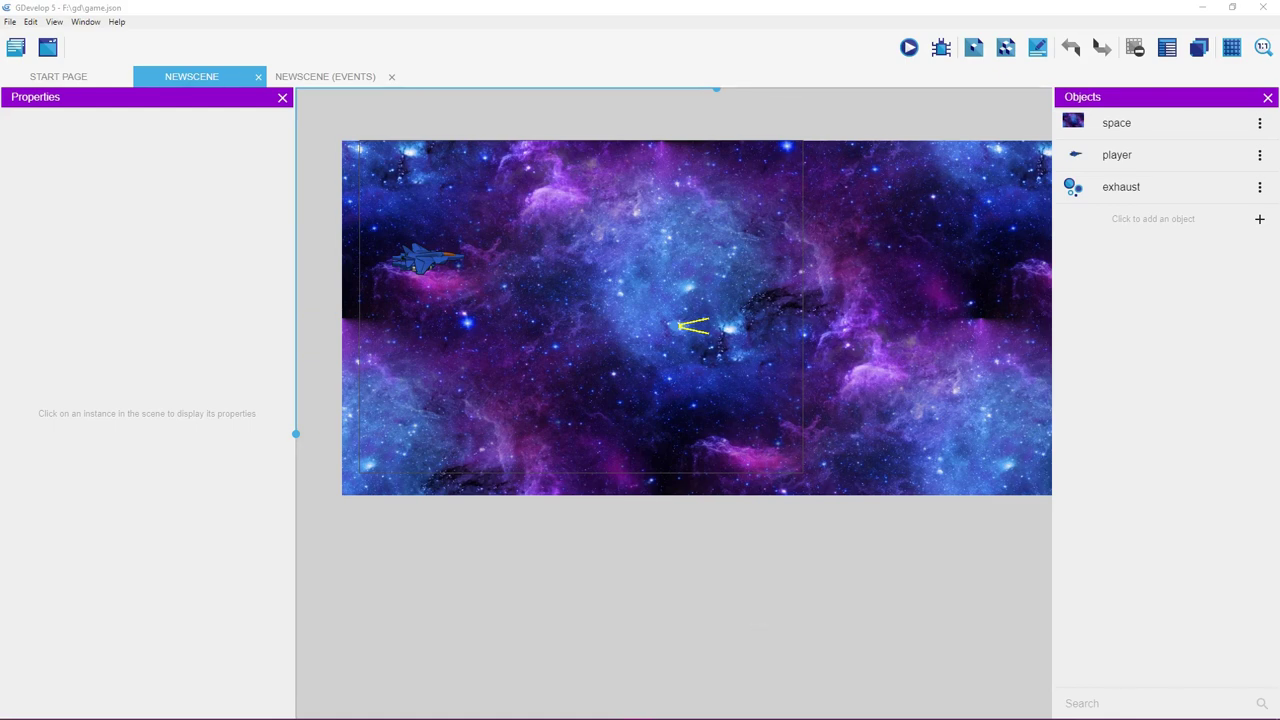
click(497, 627)
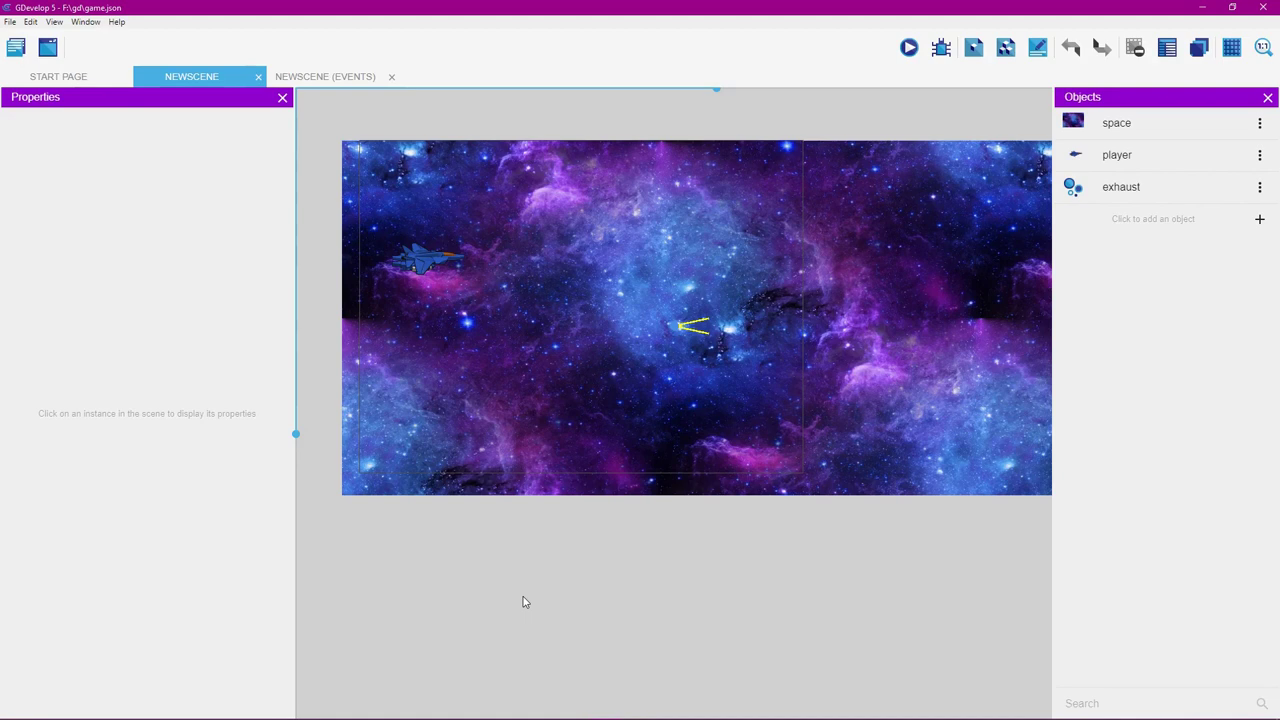
key(ctrl+s)
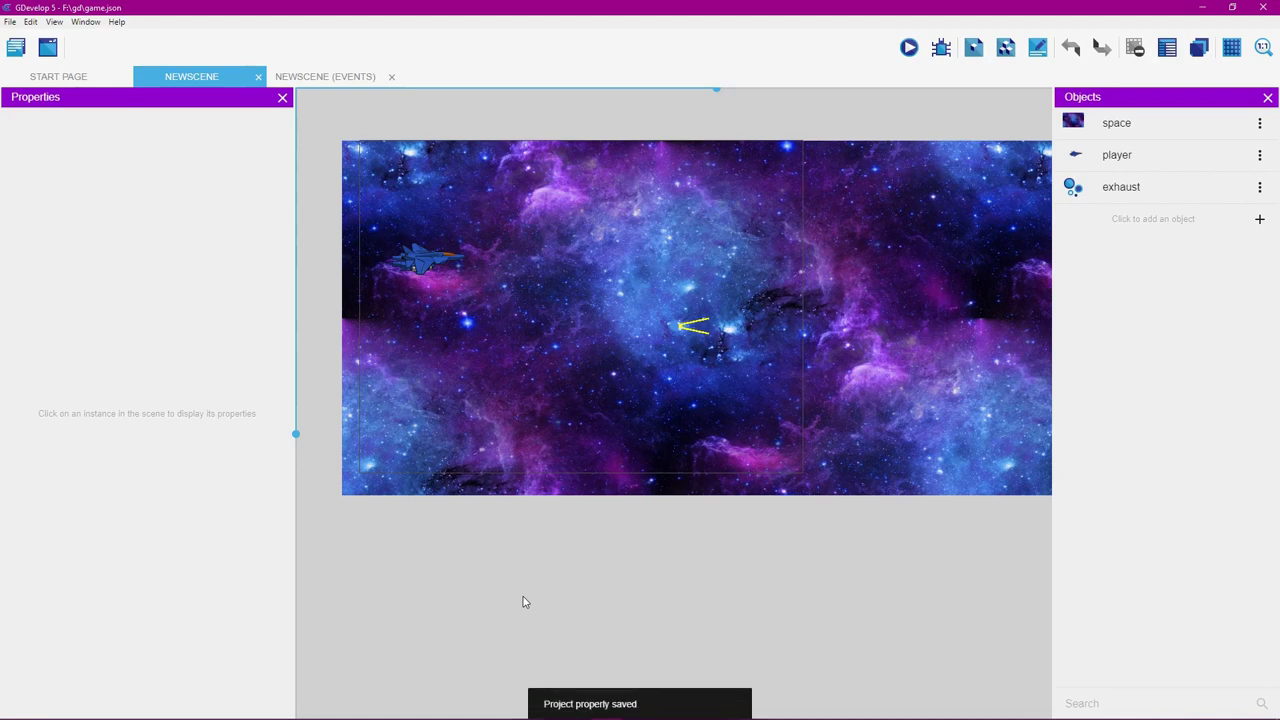